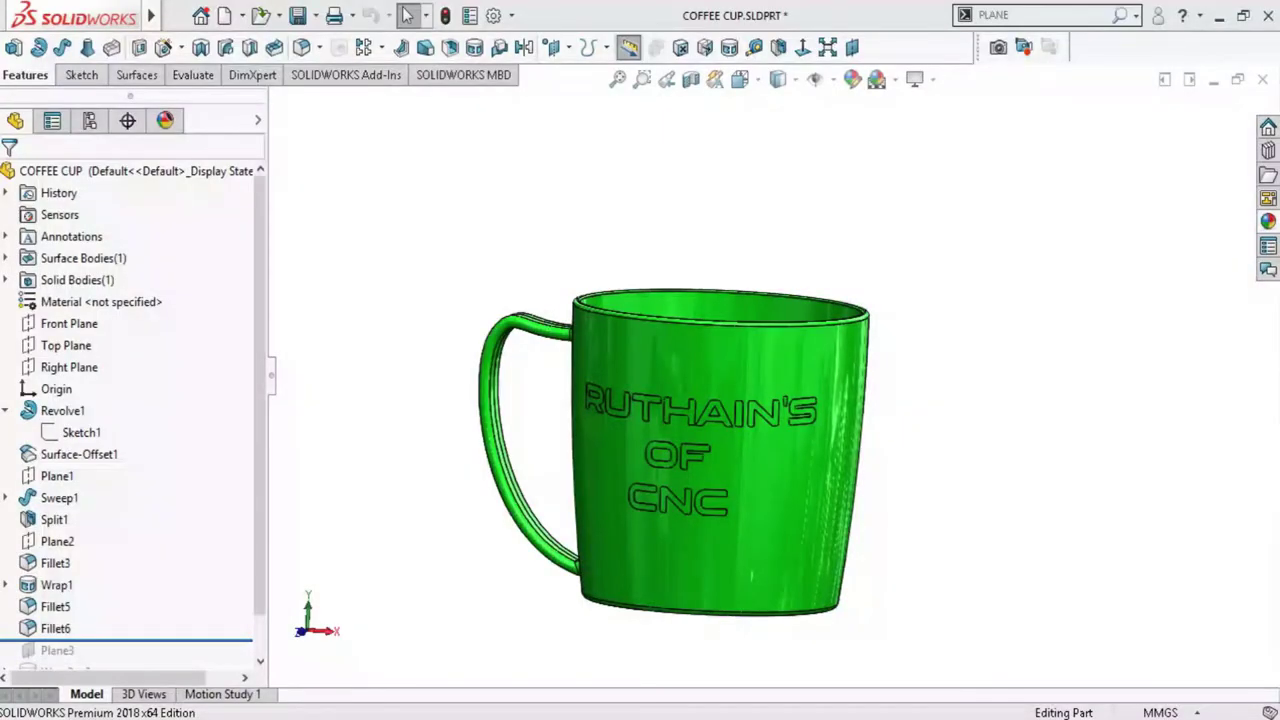
Create a new part document, Part2
mouse_move(1035, 442)
middle_mouse_down()
mouse_move(911, 475)
mouse_move(886, 449)
mouse_move(994, 449)
mouse_move(1020, 466)
mouse_move(985, 498)
mouse_move(929, 511)
mouse_move(1000, 526)
mouse_move(809, 475)
mouse_move(946, 491)
mouse_move(1037, 529)
middle_mouse_up()
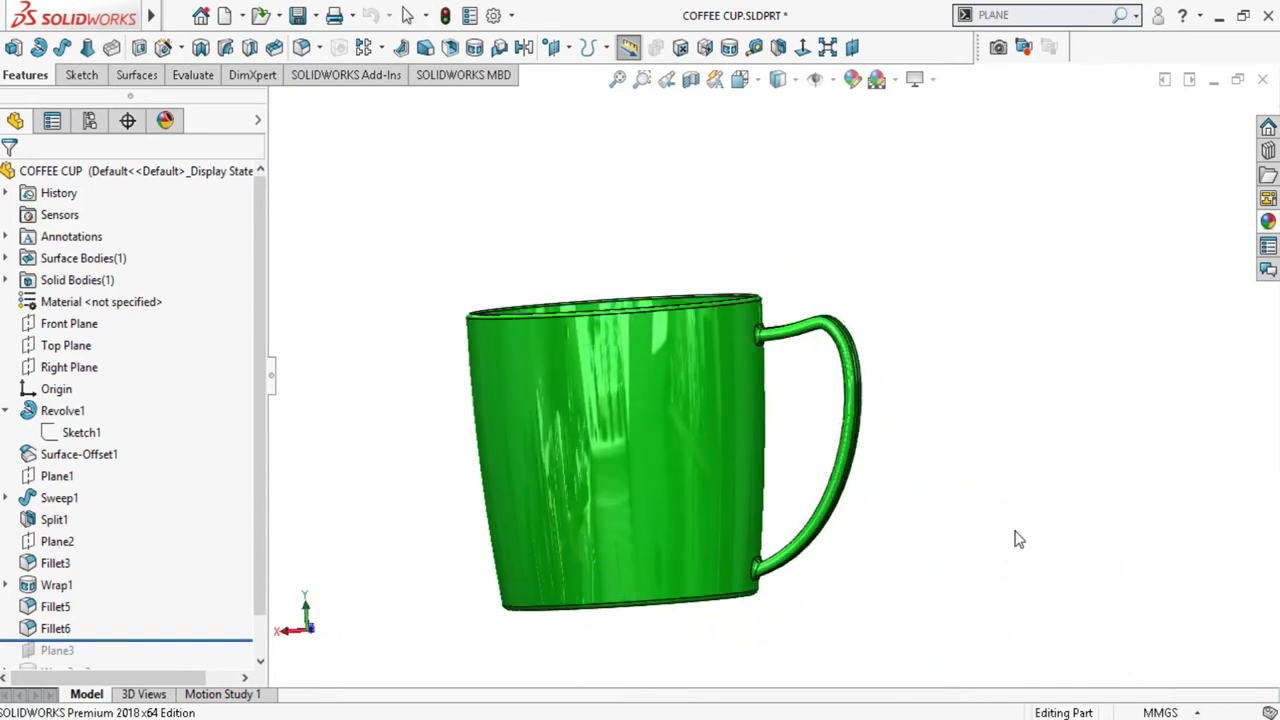
mouse_move(704, 478)
middle_mouse_down()
mouse_move(1020, 506)
mouse_move(974, 586)
mouse_move(990, 533)
mouse_move(771, 517)
mouse_move(851, 520)
mouse_move(814, 554)
mouse_move(826, 633)
mouse_move(832, 585)
middle_mouse_up()
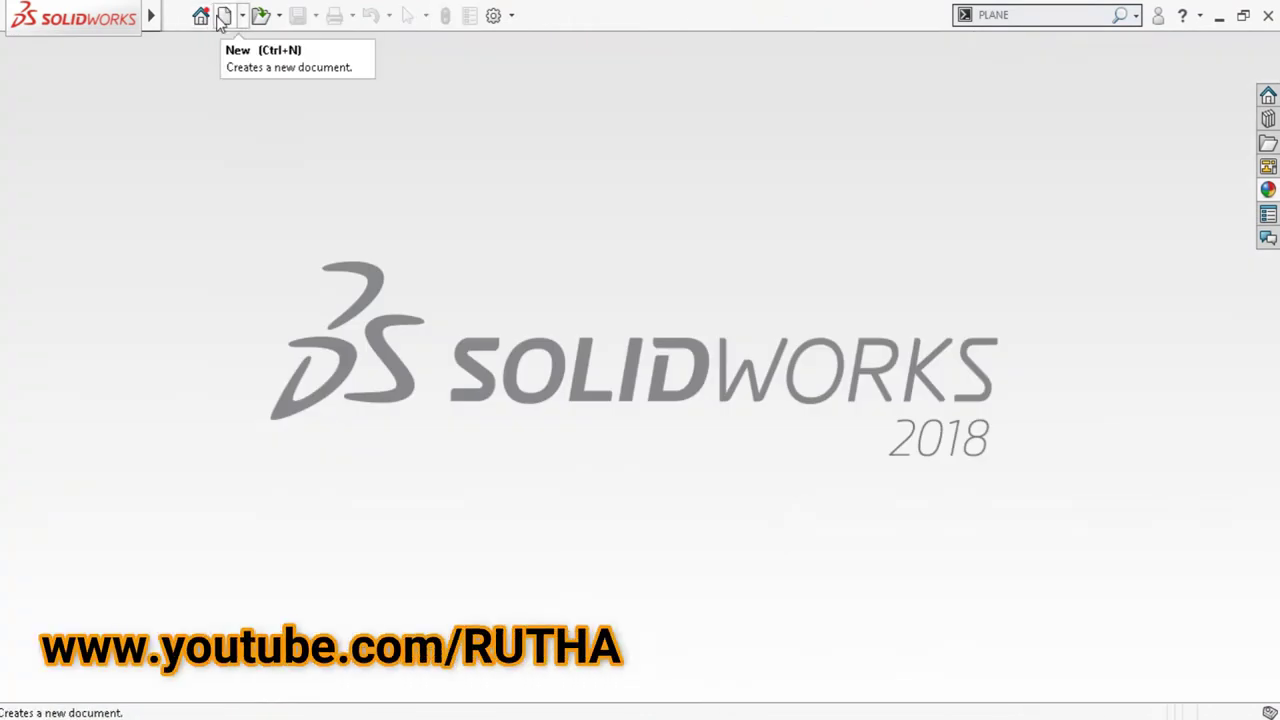
left_click(224, 17)
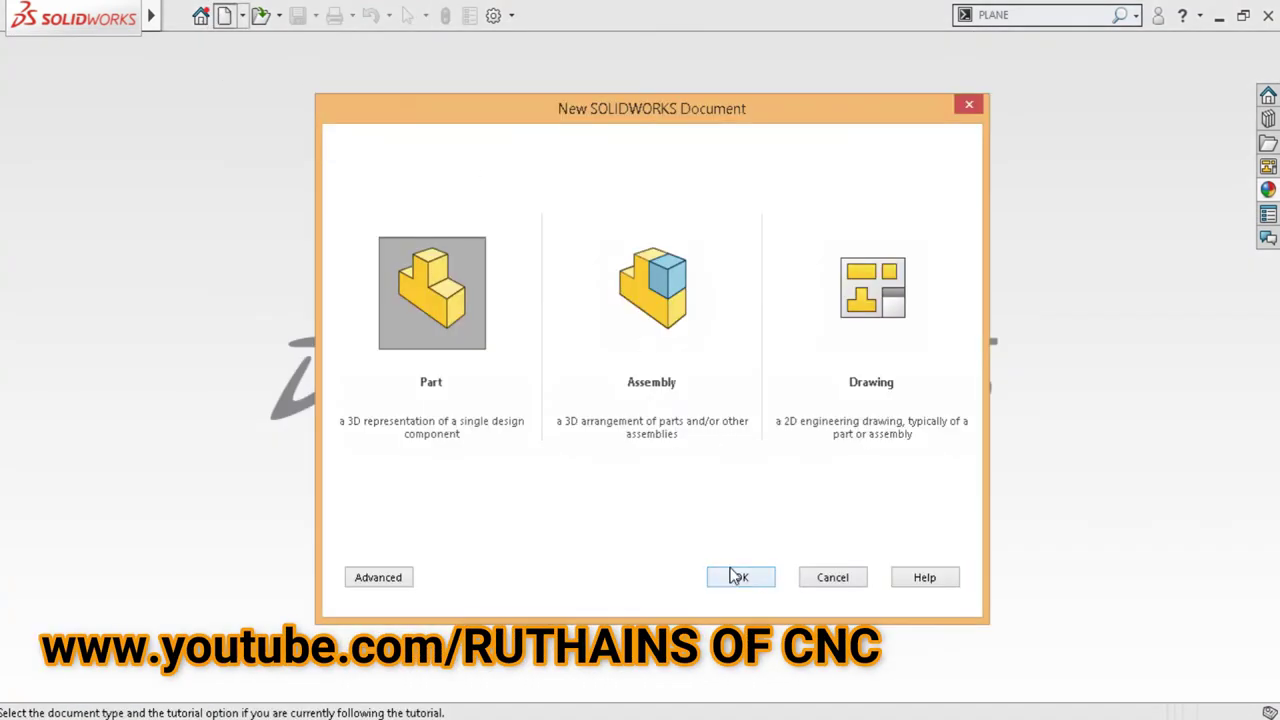
left_click(741, 578)
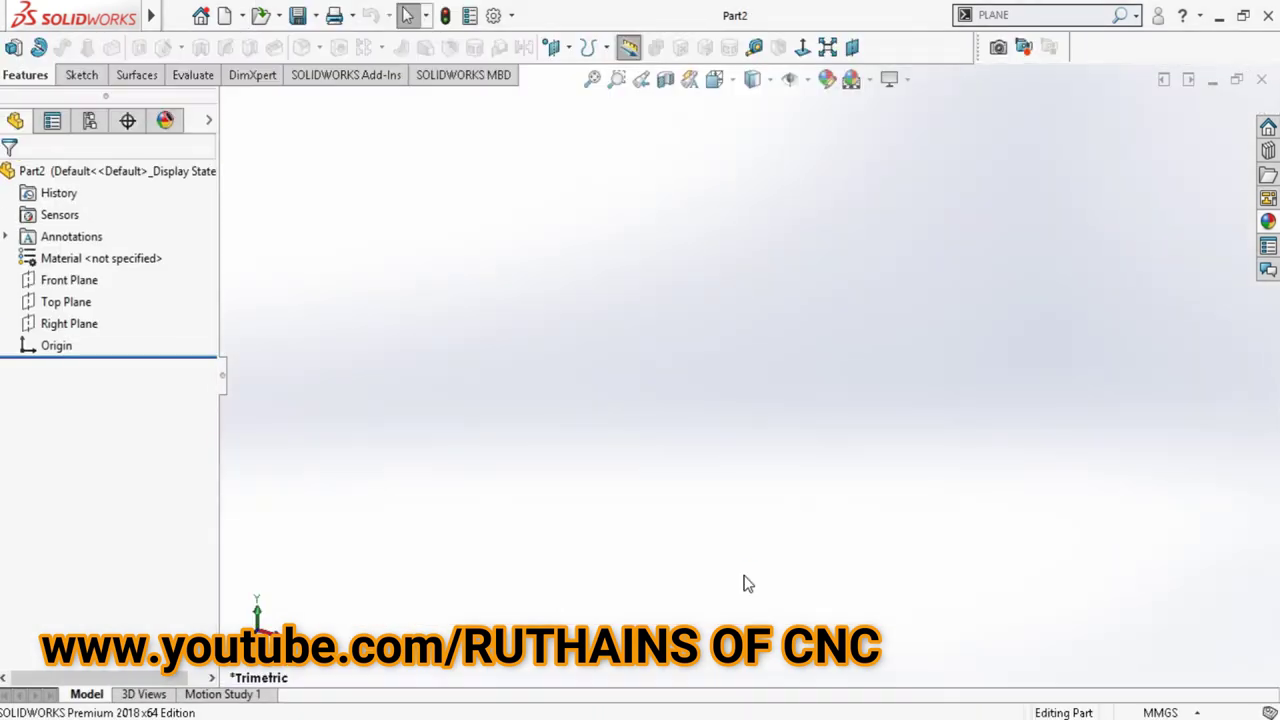
Apply the Plain White scene and select the Front Plane
left_click(871, 80)
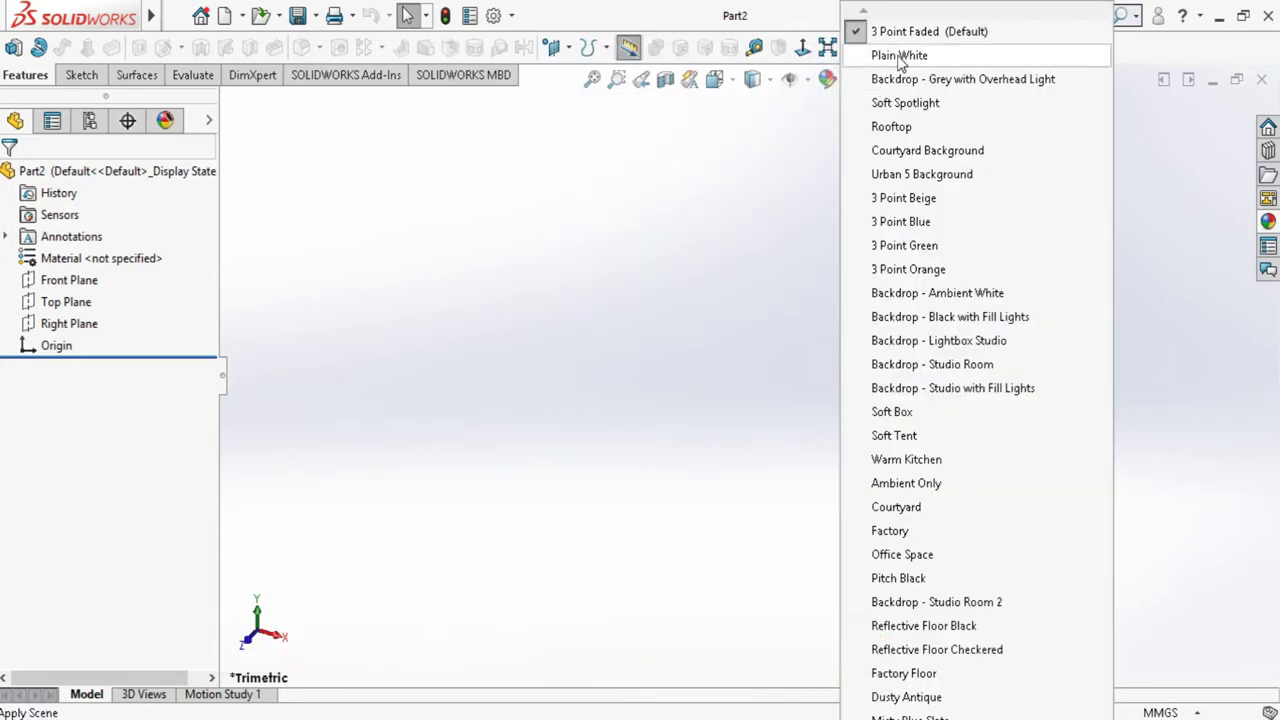
left_click(899, 57)
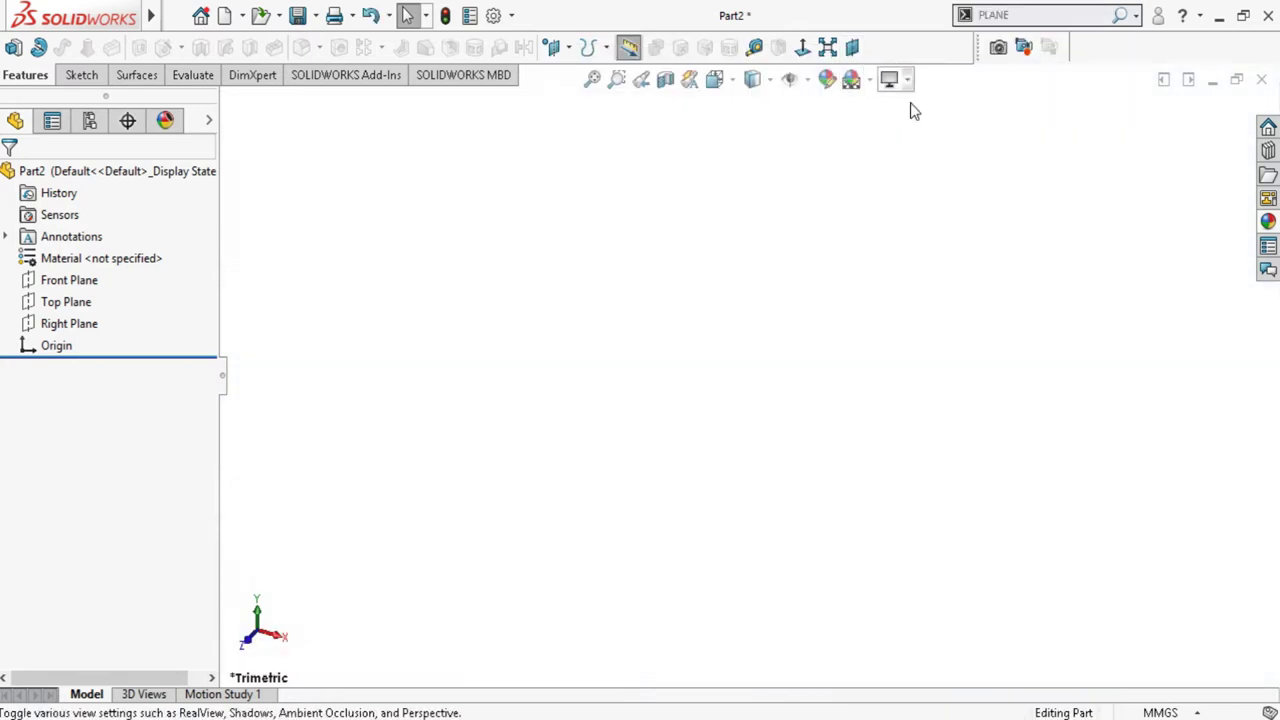
left_click(62, 282)
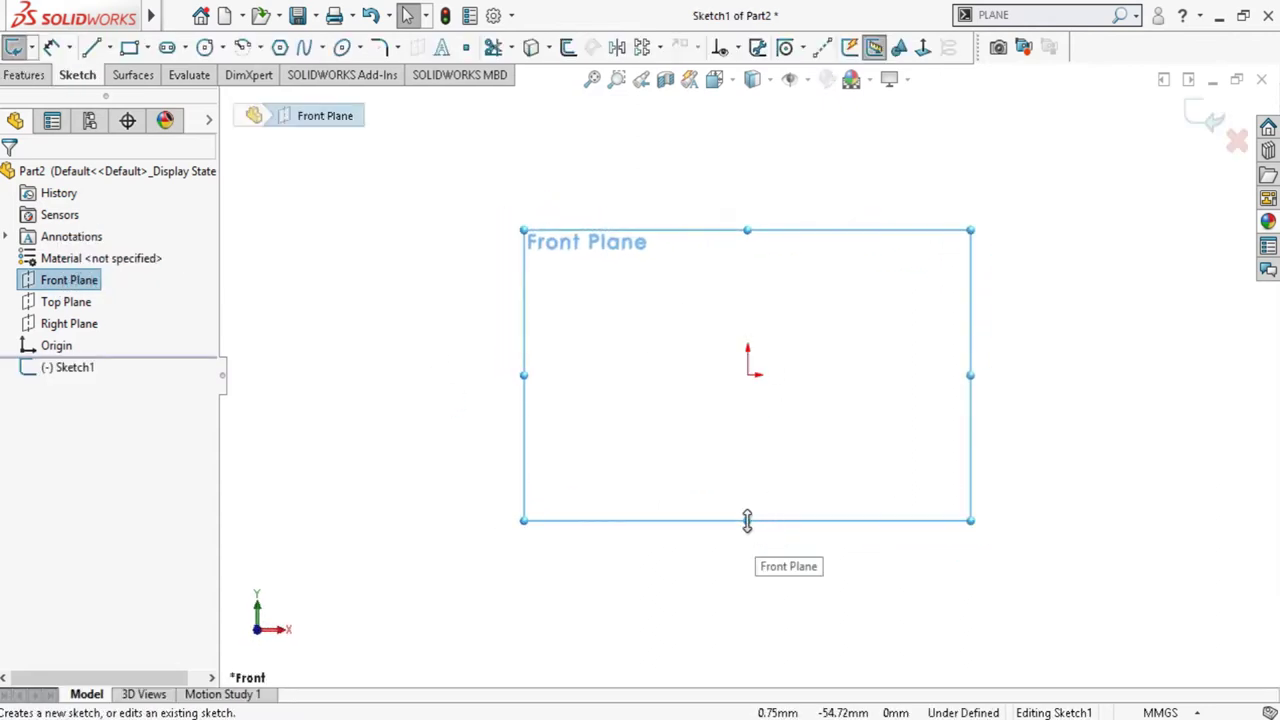
Enlarge the Front Plane display and reframe the view around it
left_click_drag(747, 520, 747, 659)
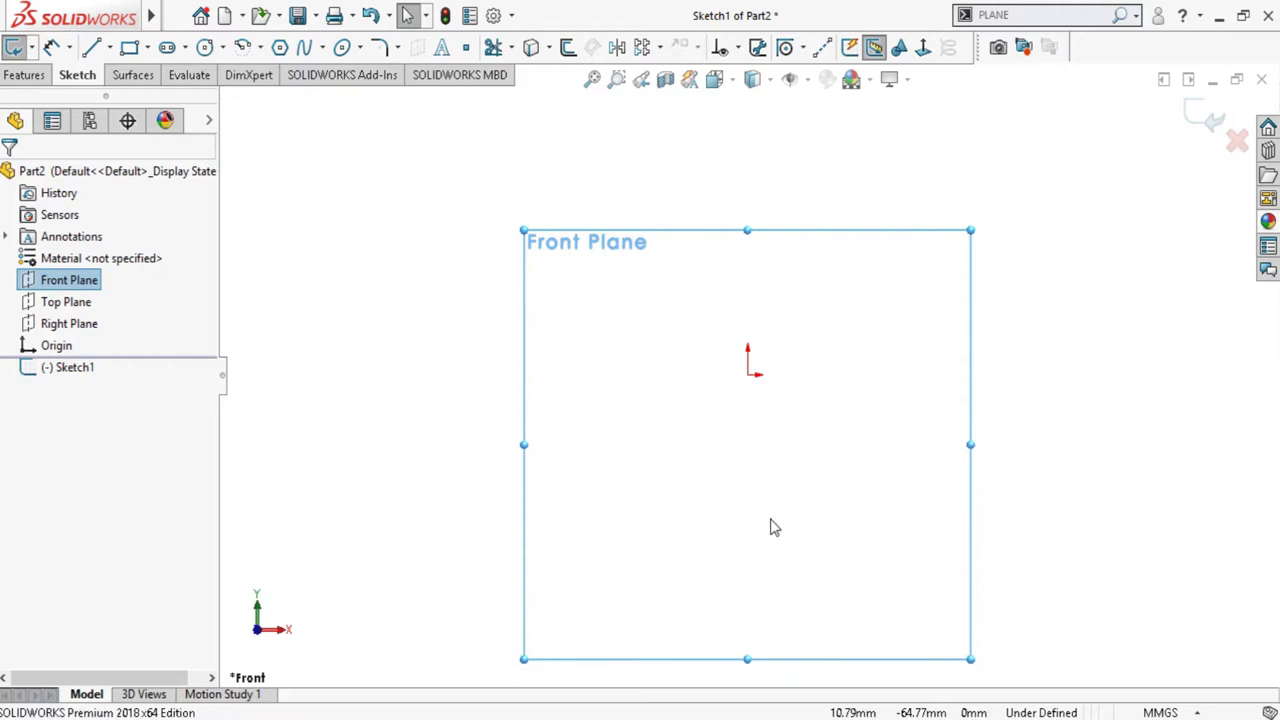
key("z")
left_click_drag(745, 270, 747, 108)
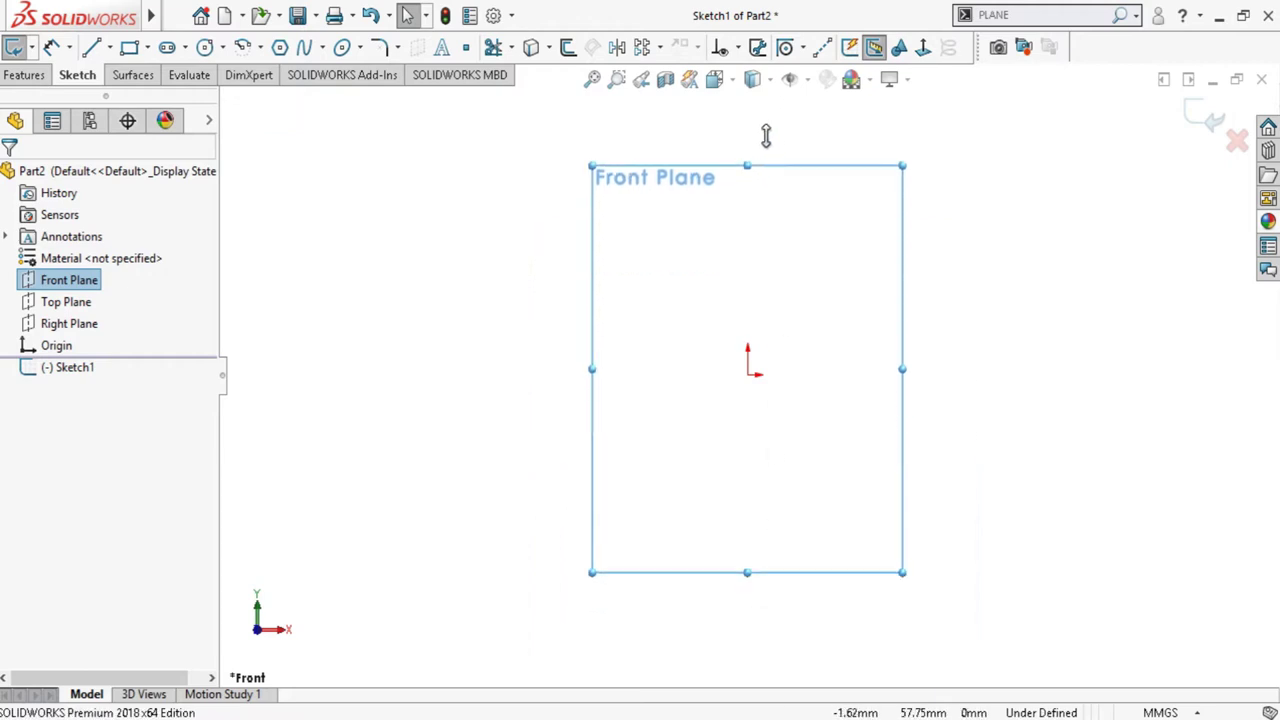
left_click_drag(896, 338, 1007, 348)
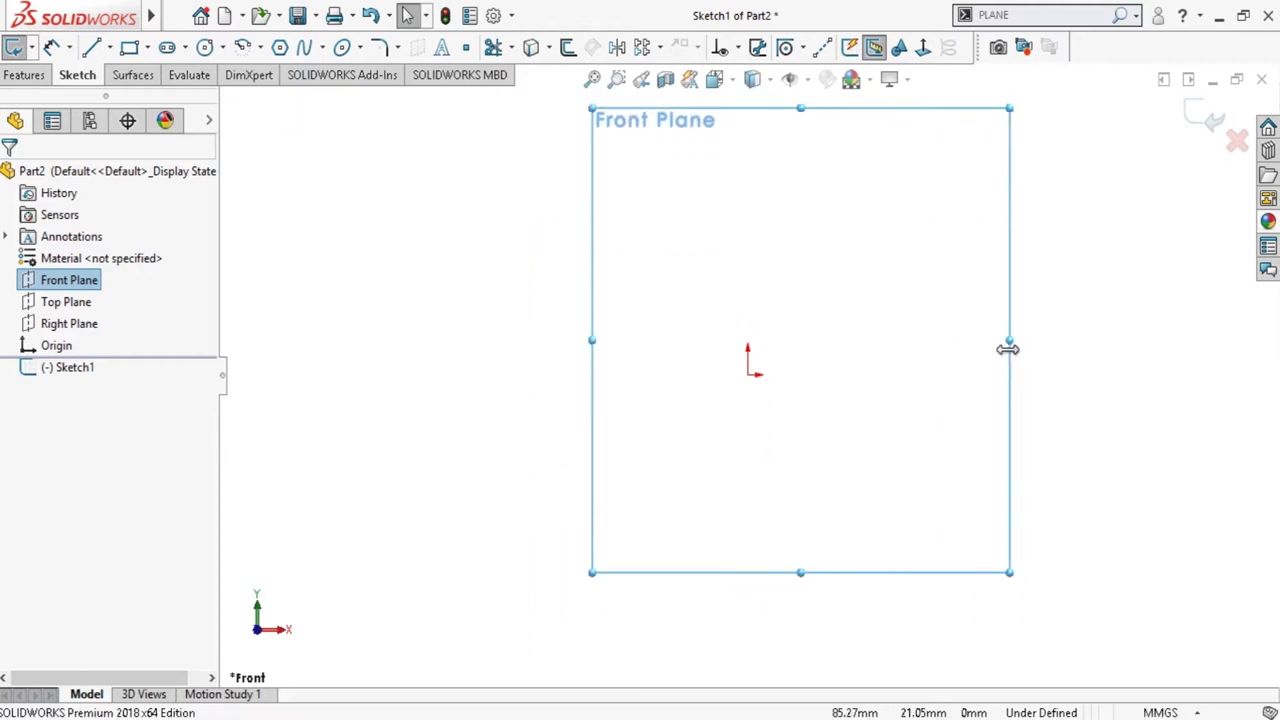
key("z")
scroll(851, 346, "down", 2)
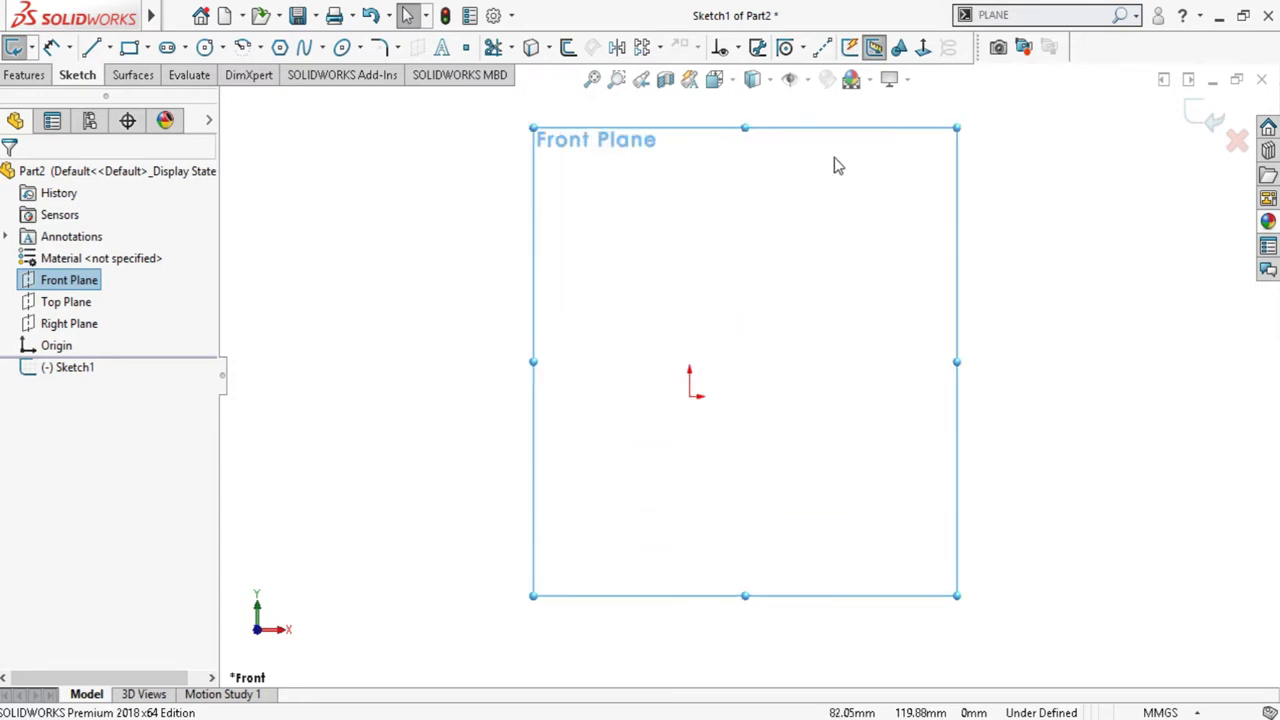
Draw a vertical construction centerline centred on the origin
left_click(823, 49)
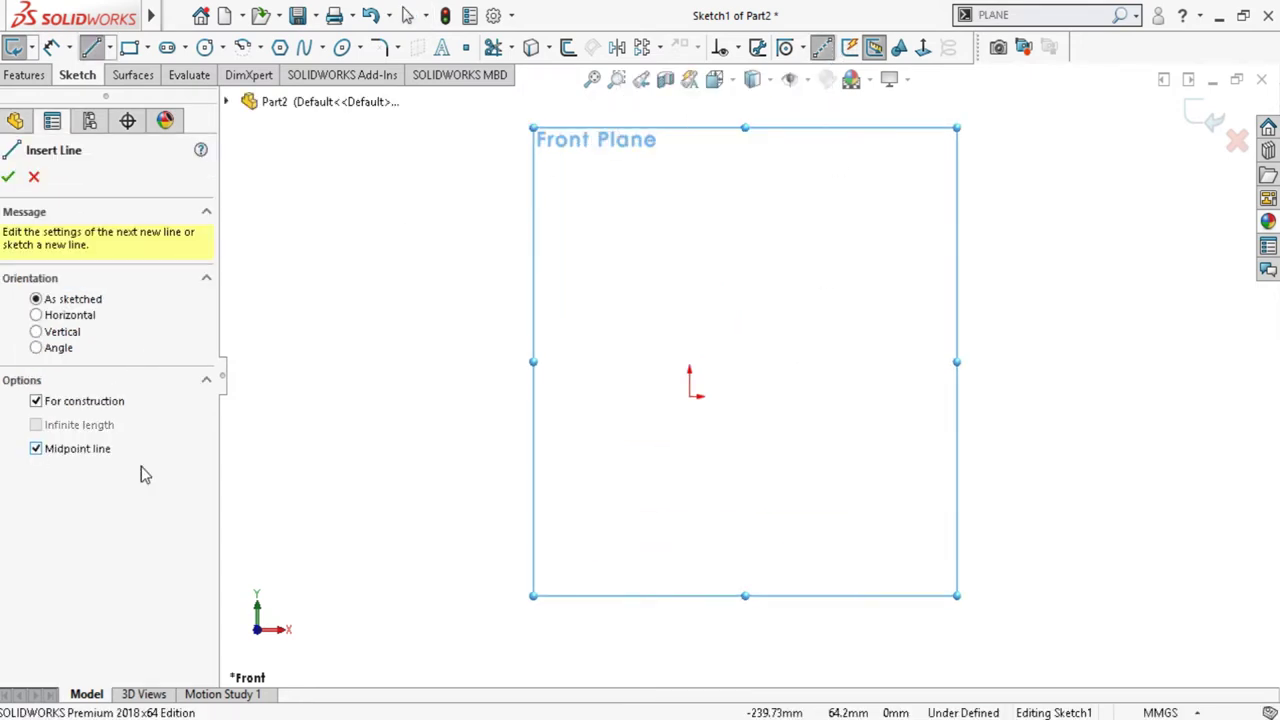
left_click(690, 397)
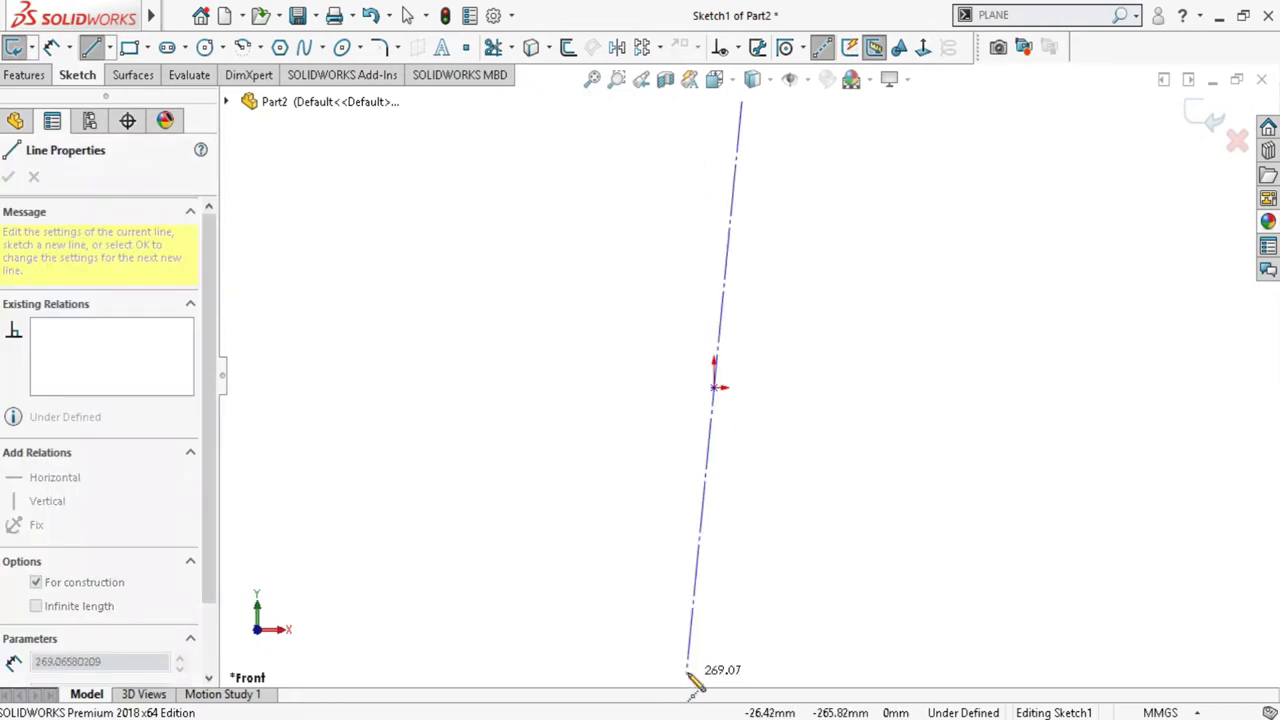
left_click(714, 688)
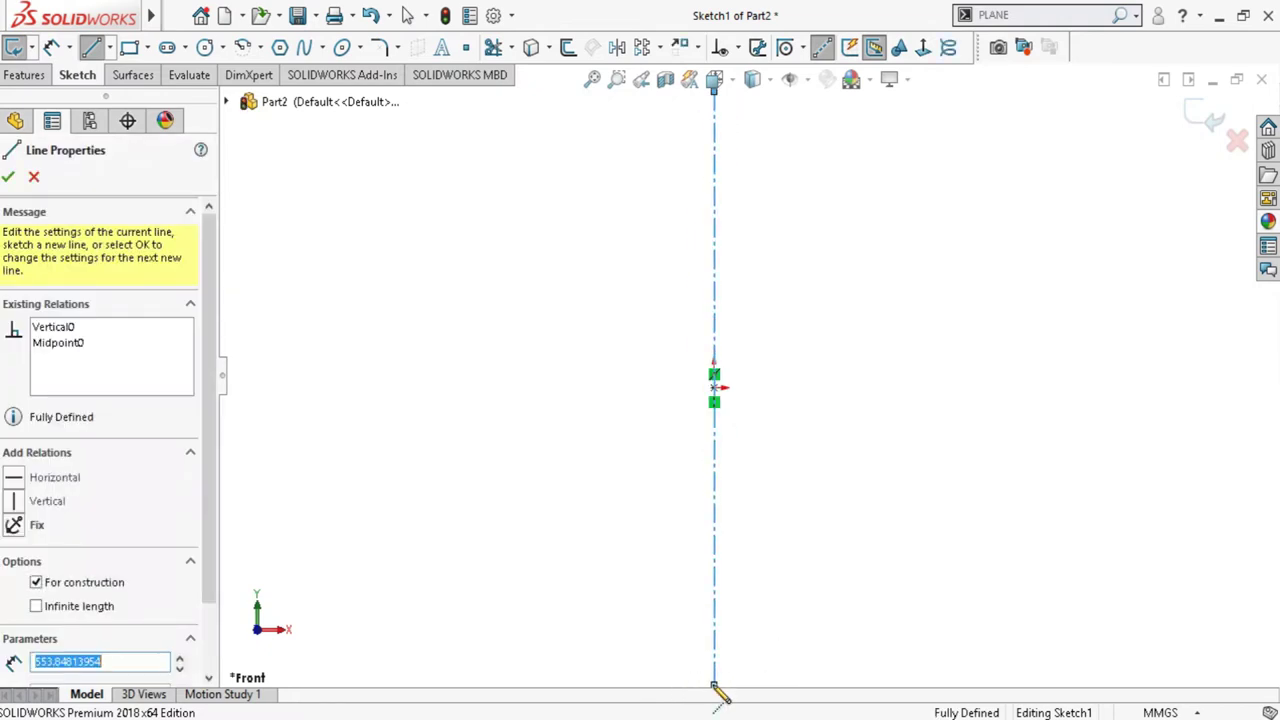
key("Escape")
key("Escape")
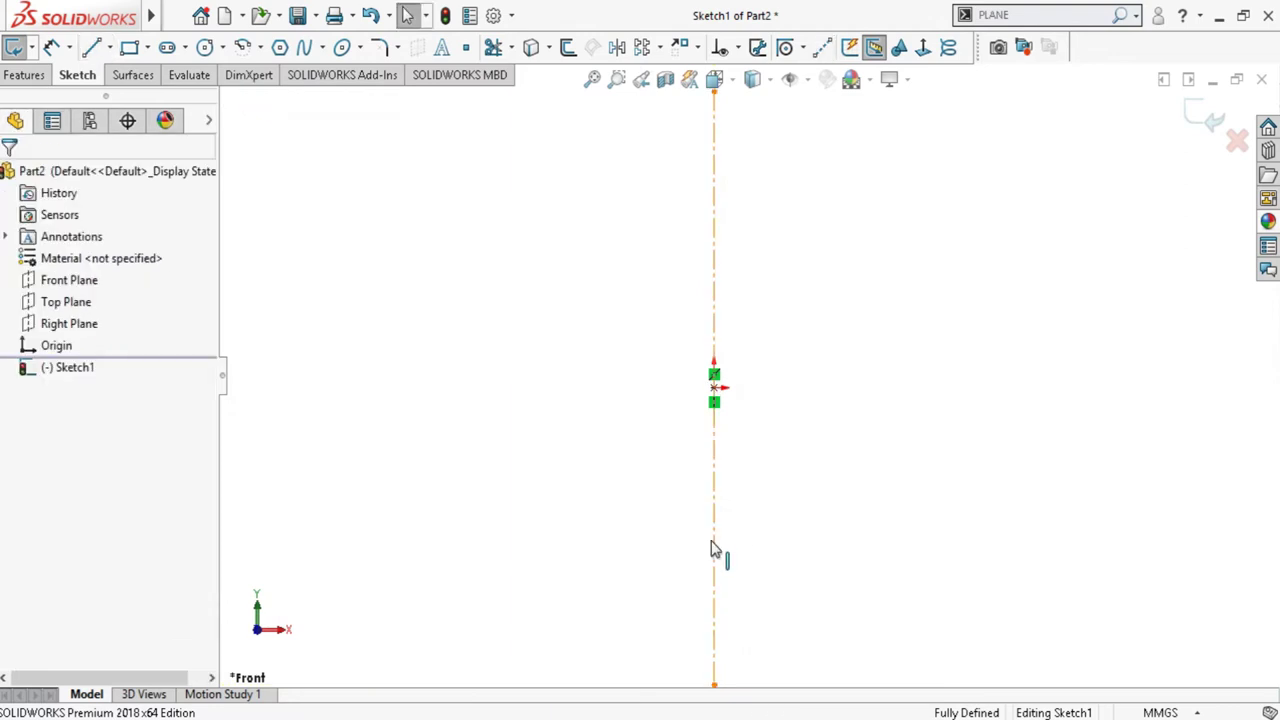
left_click(714, 549)
left_click(806, 349)
scroll(806, 349, "up", 2)
scroll(782, 382, "down", 2)
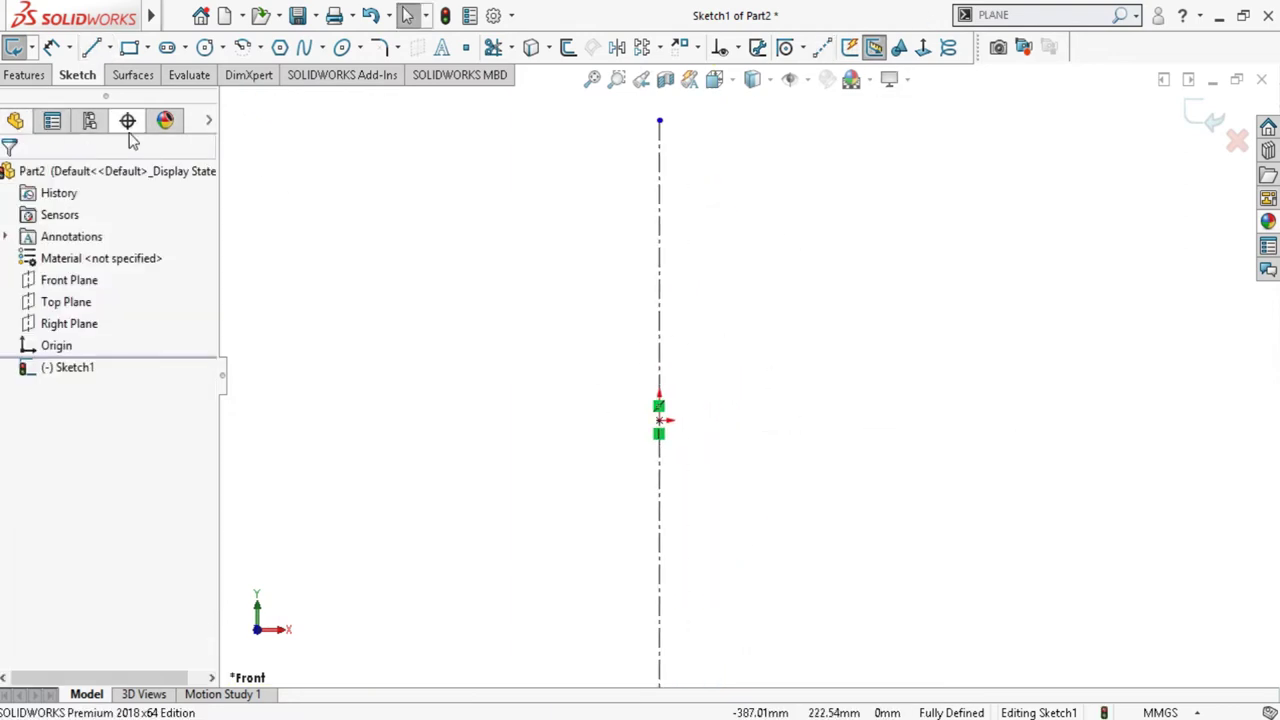
Draw a horizontal construction centerline from the origin to the right
left_click(821, 47)
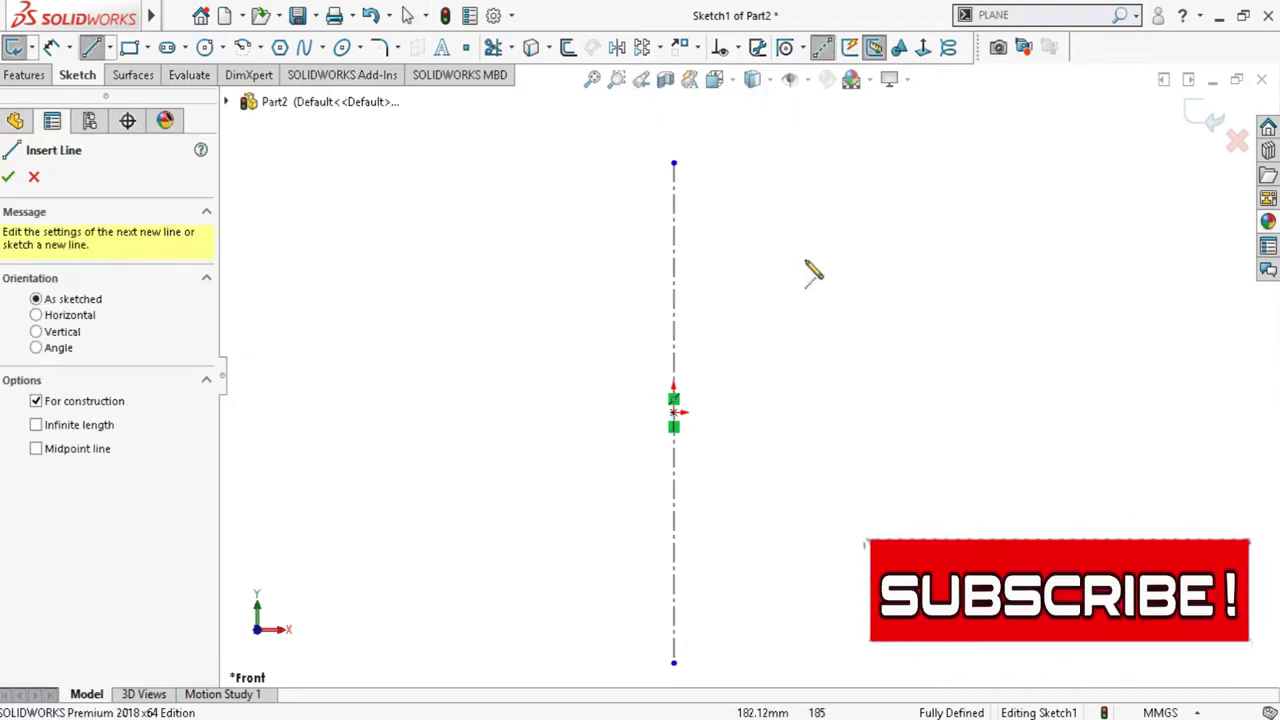
scroll(808, 445, "down", 1)
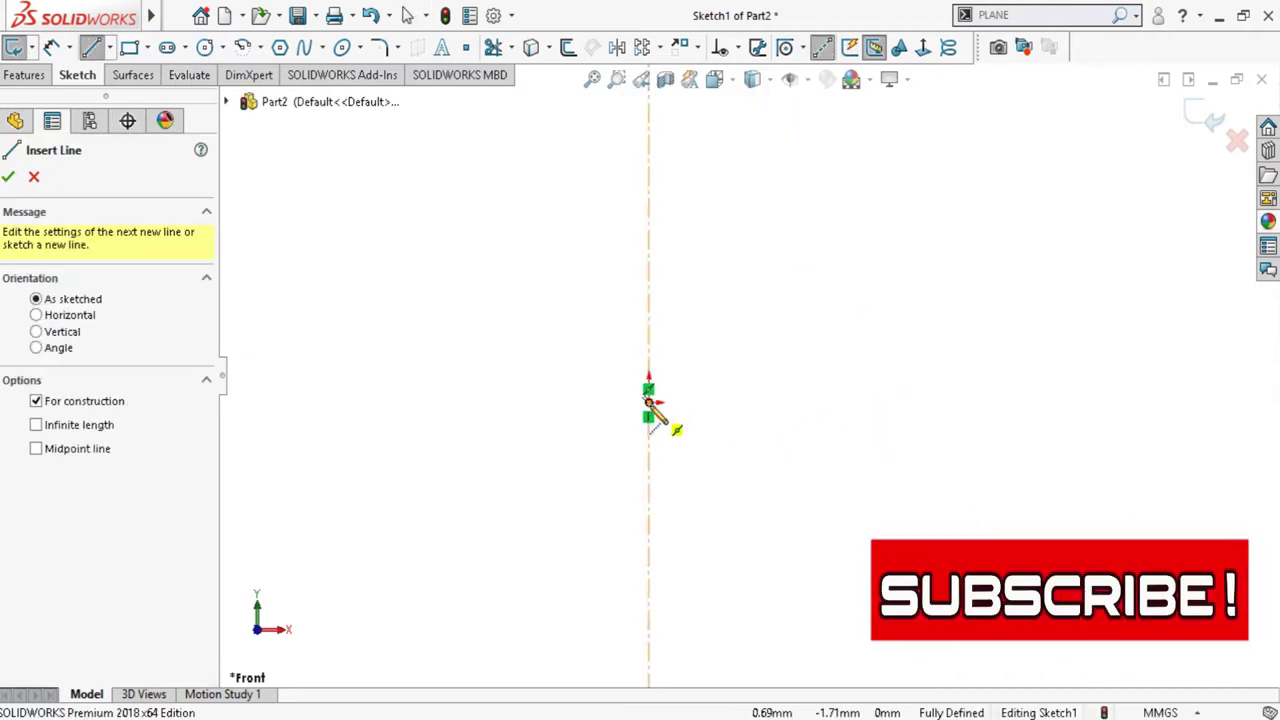
left_click(649, 403)
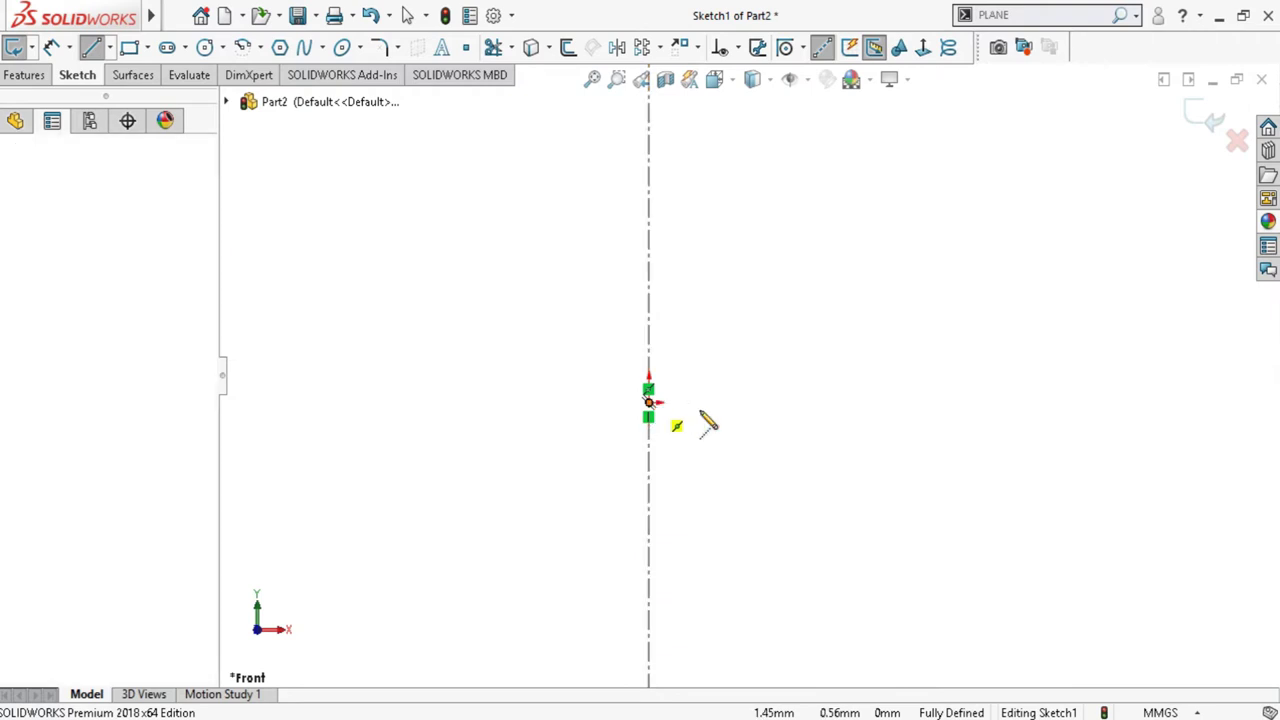
left_click(876, 403)
key("Escape")
Add a short solid line continuing from the centerline's right end
left_click(90, 49)
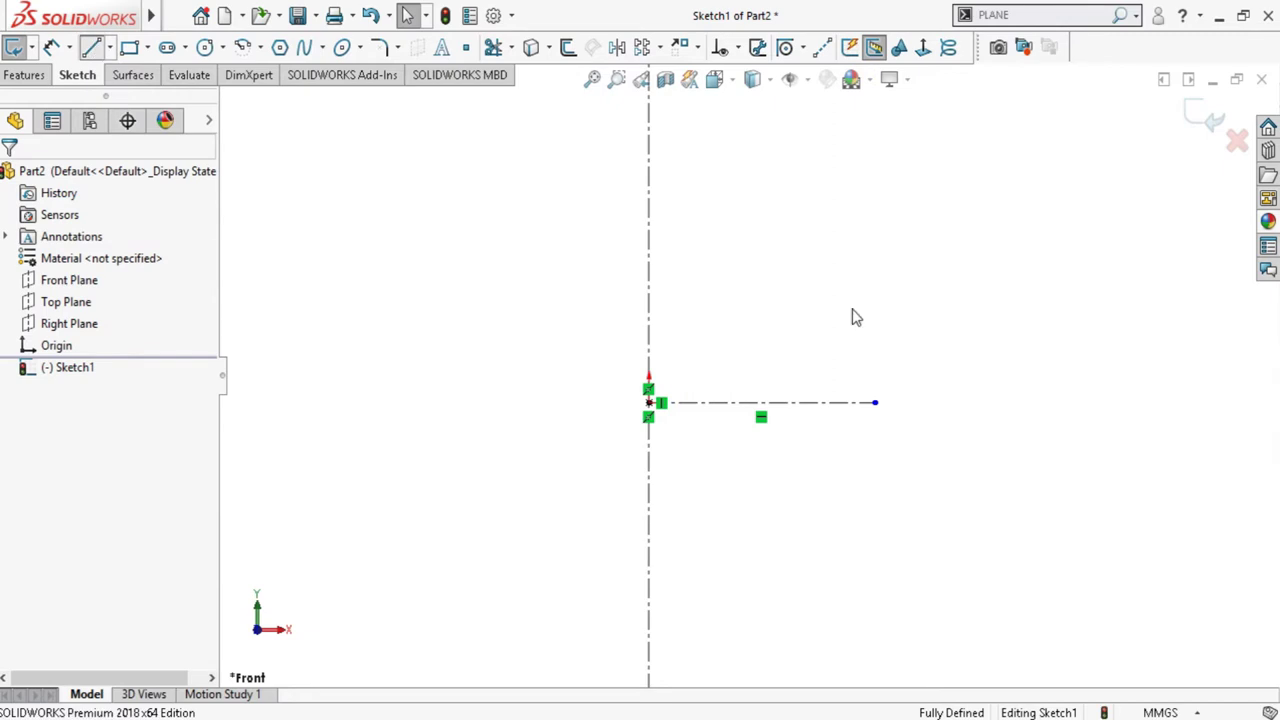
left_click(876, 403)
left_click(927, 403)
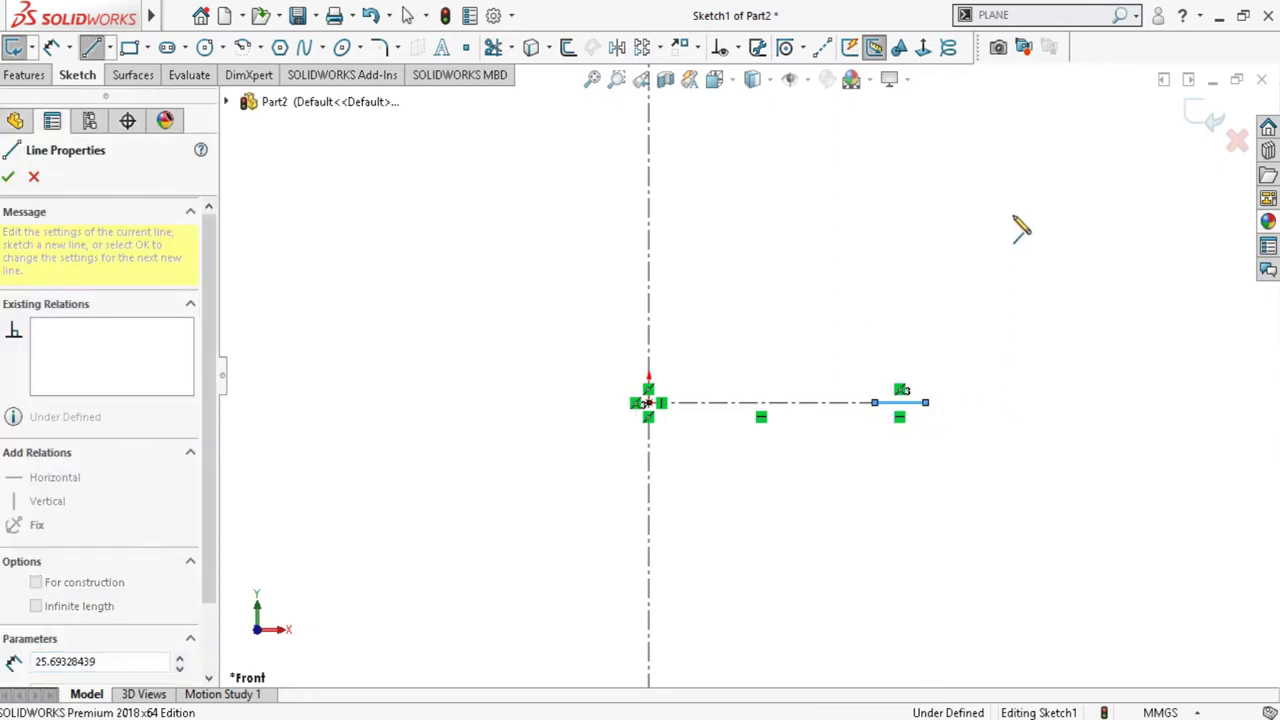
key("Escape")
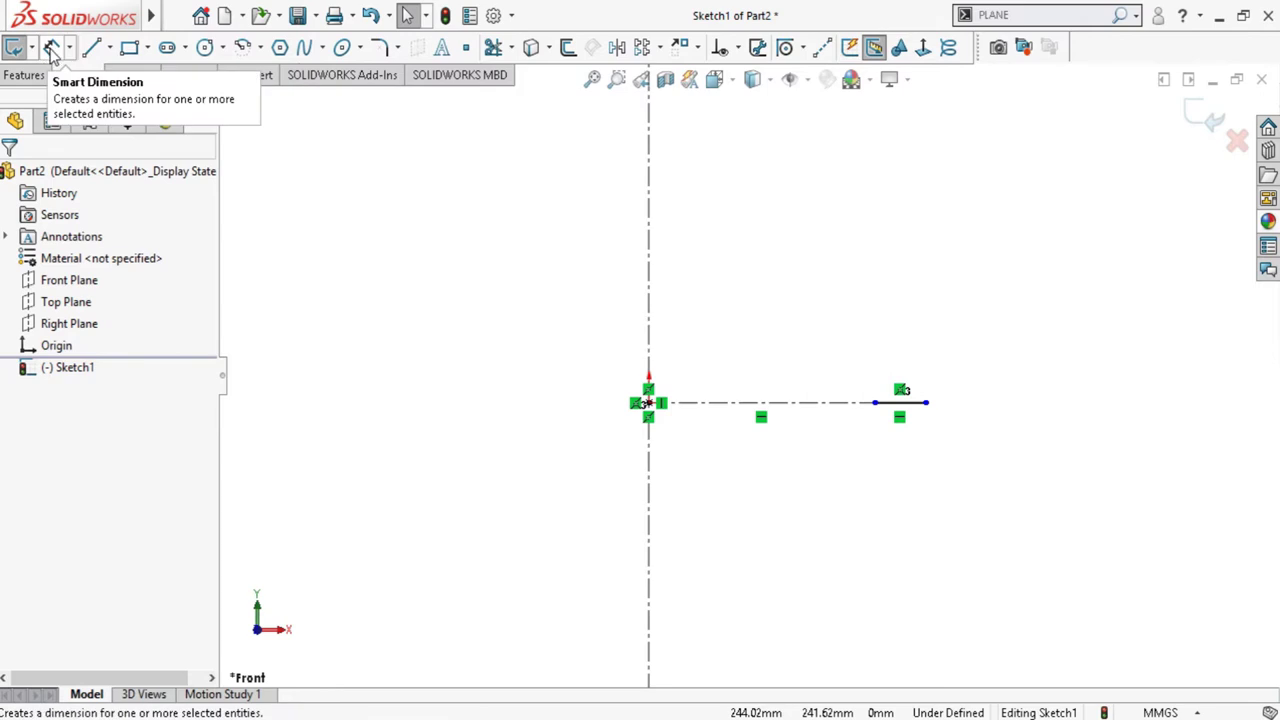
Dimension the construction line's end as a 50 mm diameter about the vertical centerline
left_click(52, 50)
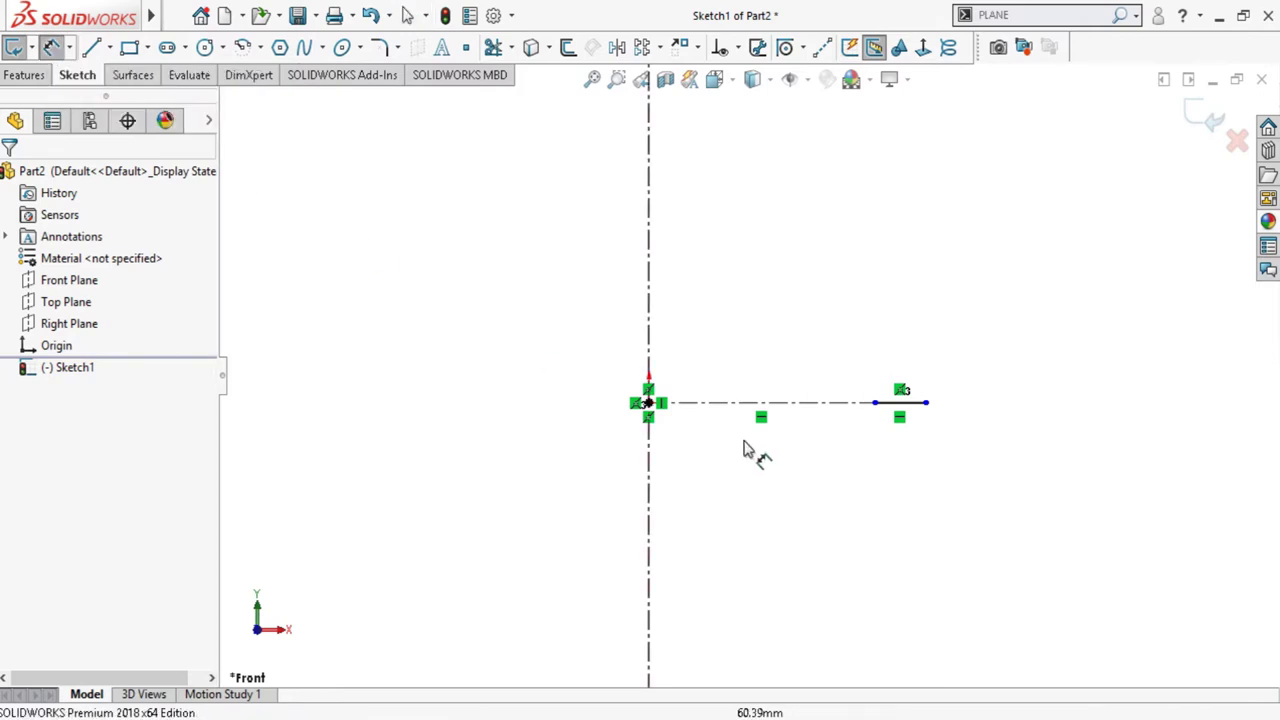
left_click(876, 405)
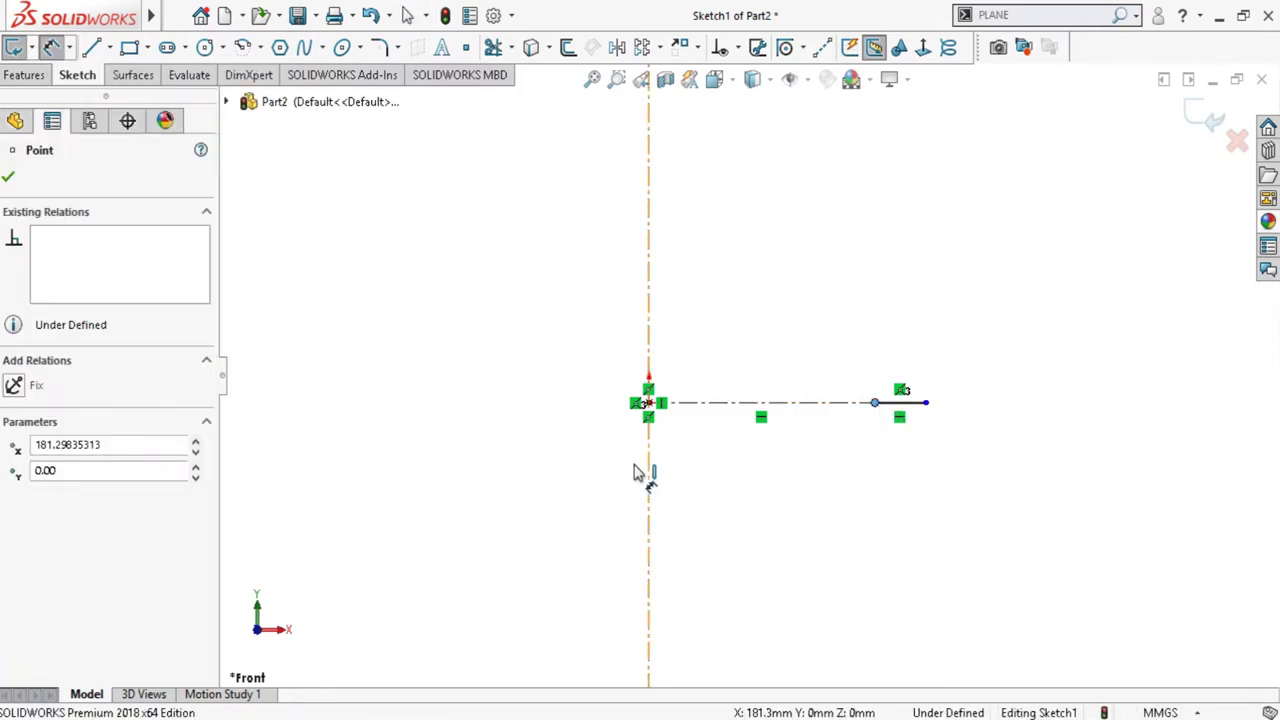
left_click(636, 474)
left_click(617, 523)
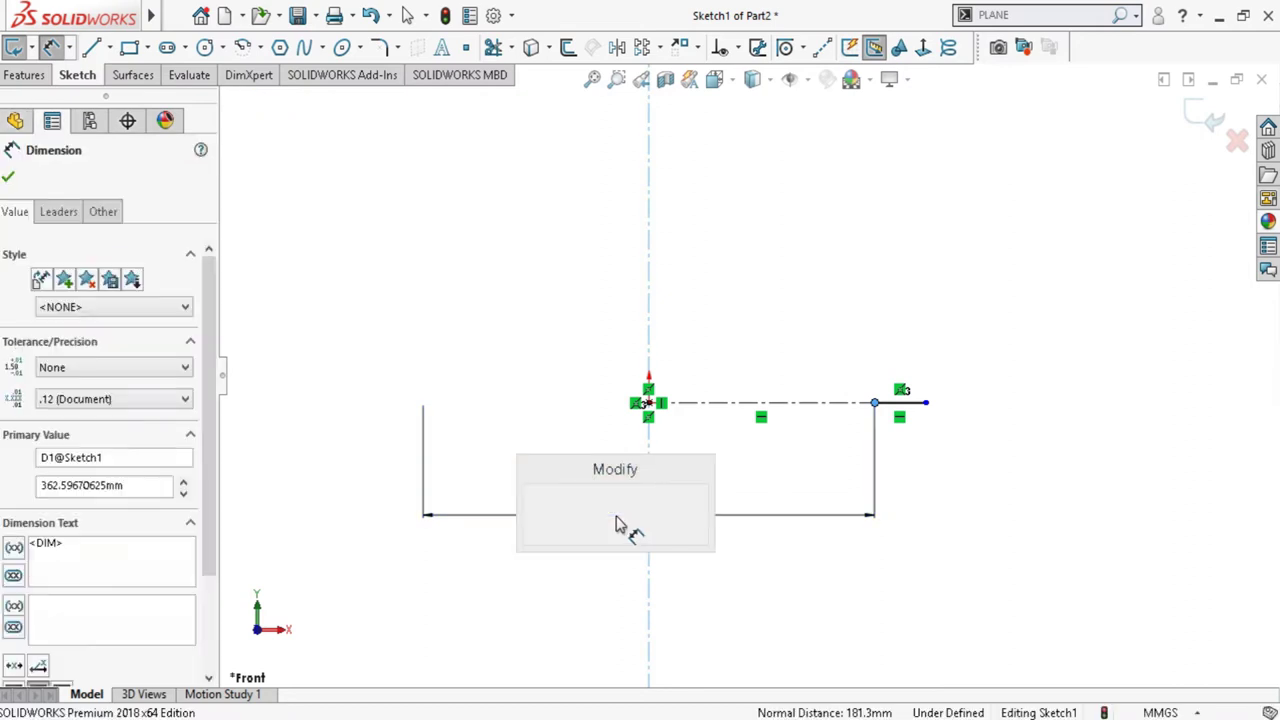
type("50")
key("Return")
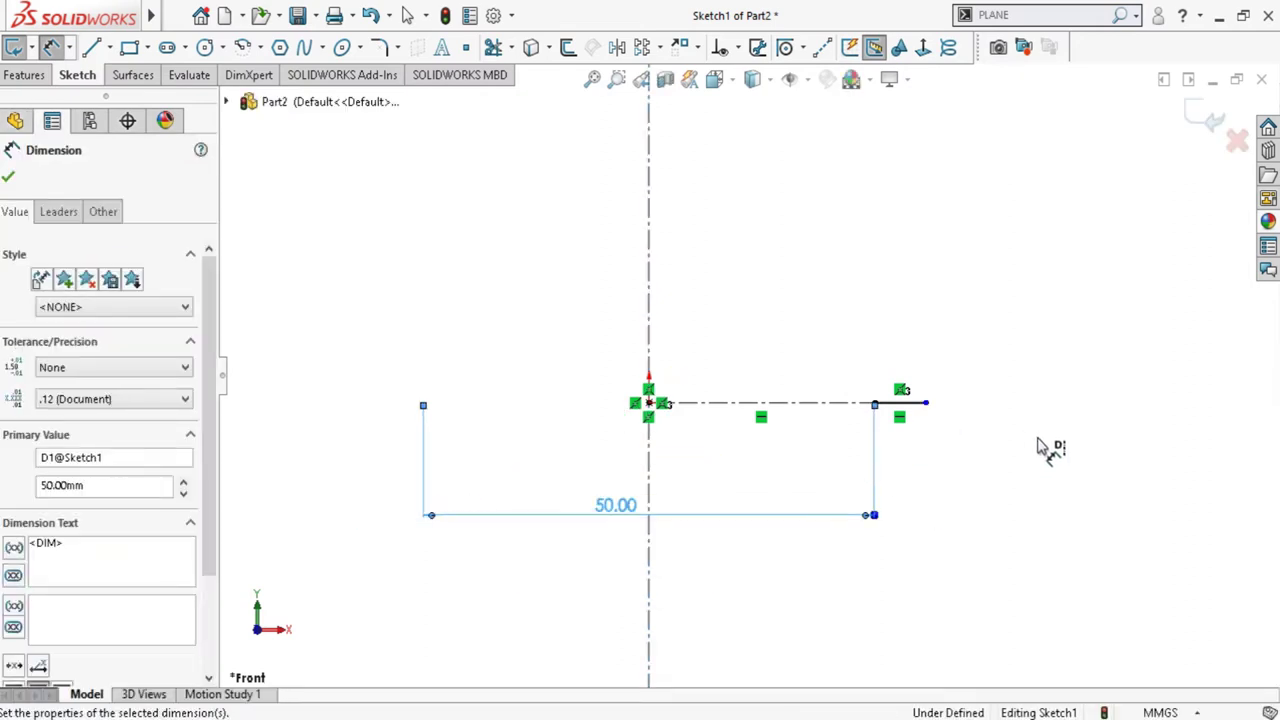
key("Escape")
Dimension the short line's length to 3 mm
scroll(914, 449, "down", 3)
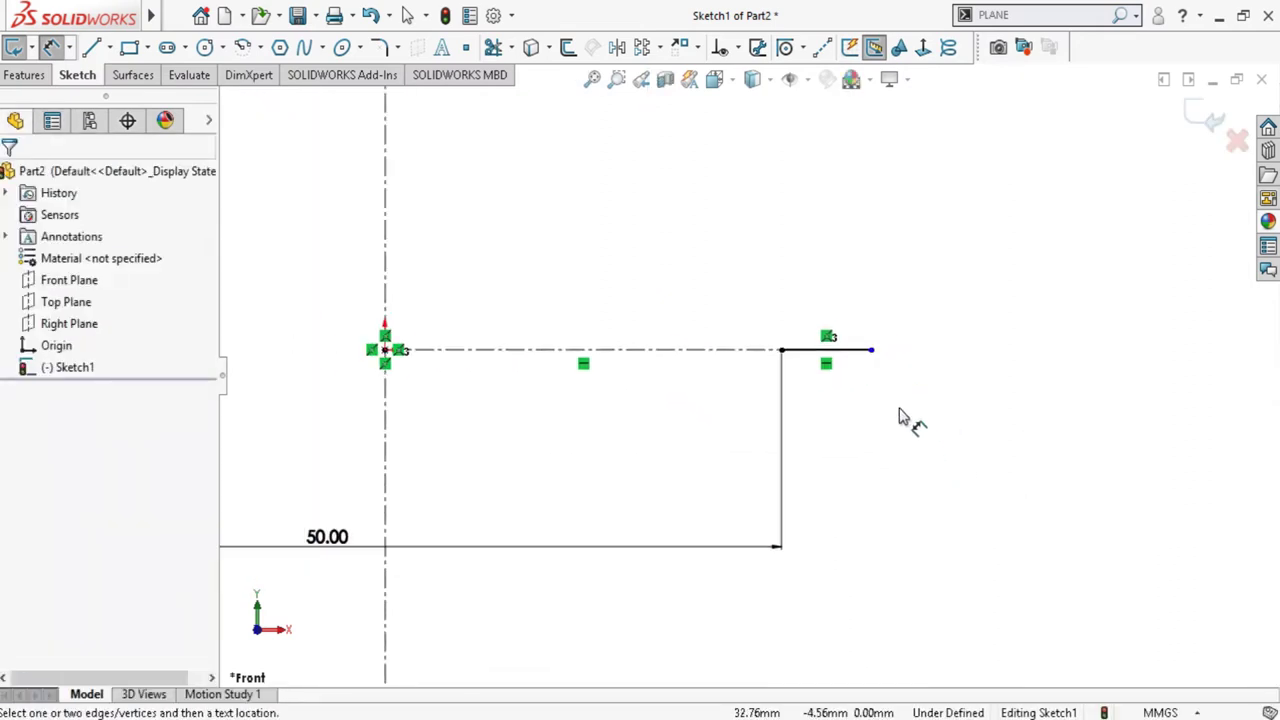
left_click(853, 356)
left_click(840, 448)
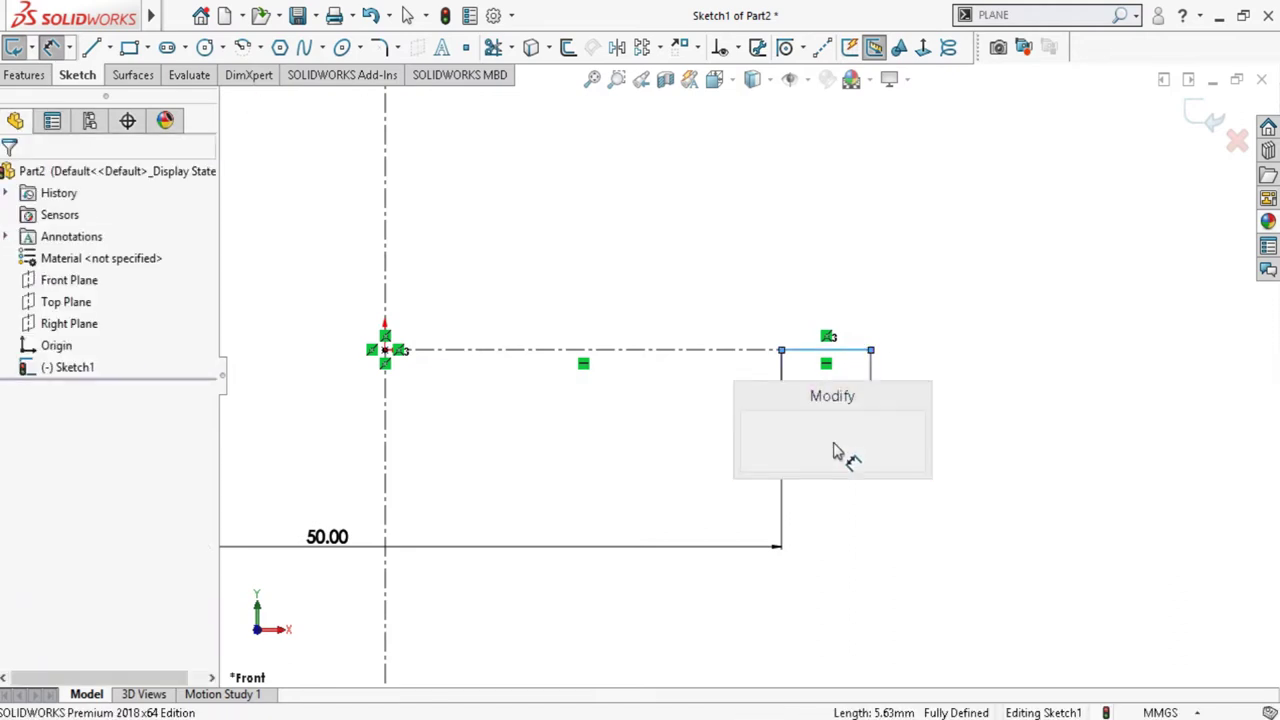
type("3")
key("Return")
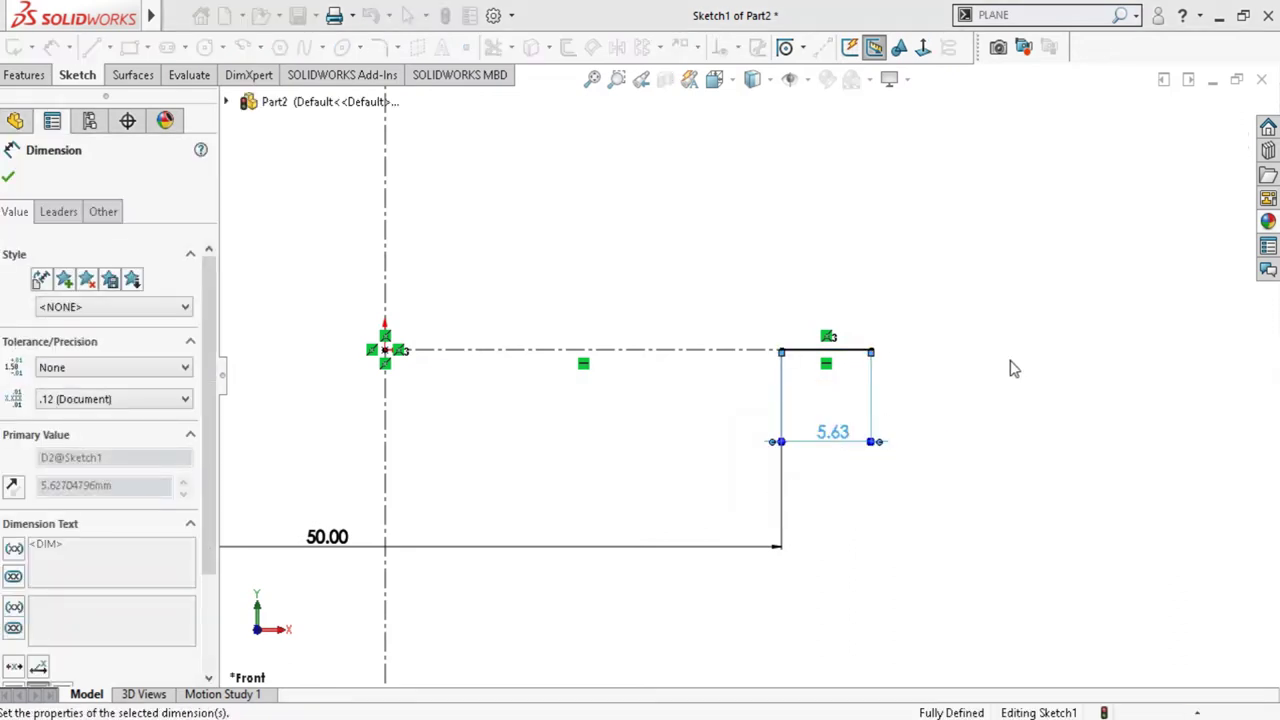
key("Escape")
scroll(985, 390, "up", 4)
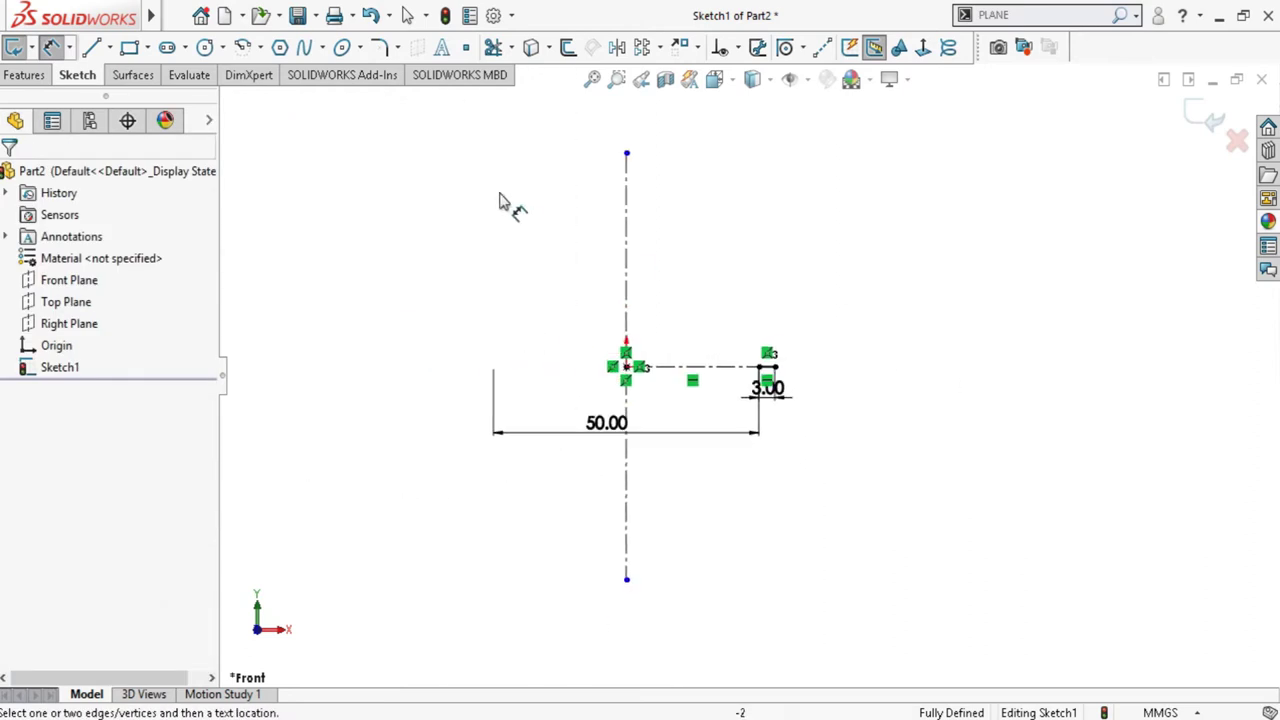
scroll(502, 200, "down", 2)
key("Escape")
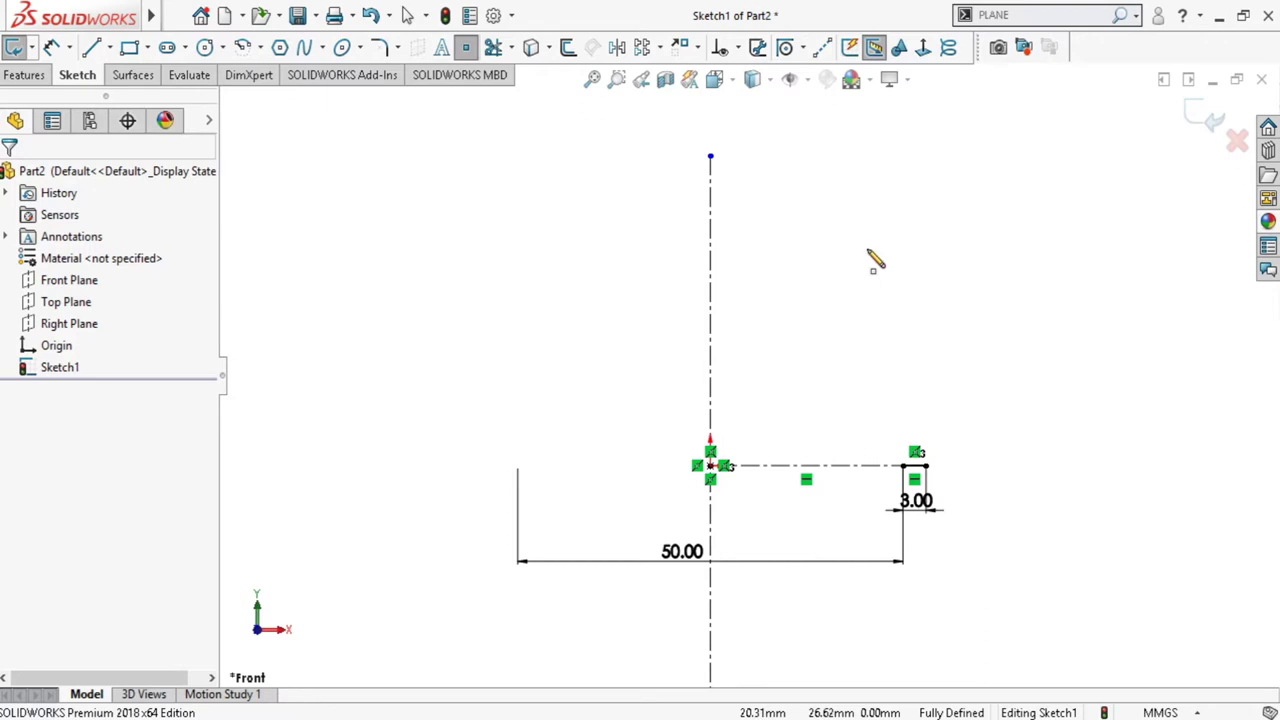
Add a sketch point and lengthen the vertical centerline upward
left_click(941, 200)
key("Escape")
scroll(898, 250, "up", 1)
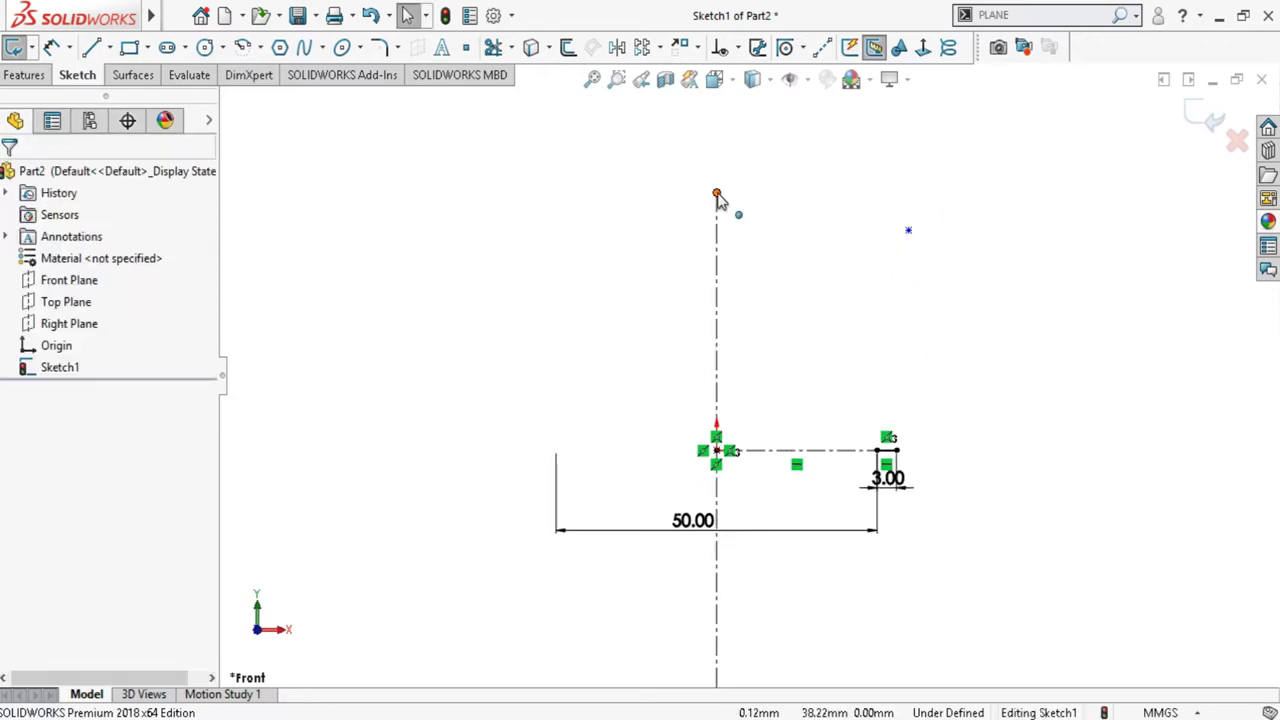
left_click_drag(716, 193, 716, 89)
key("f")
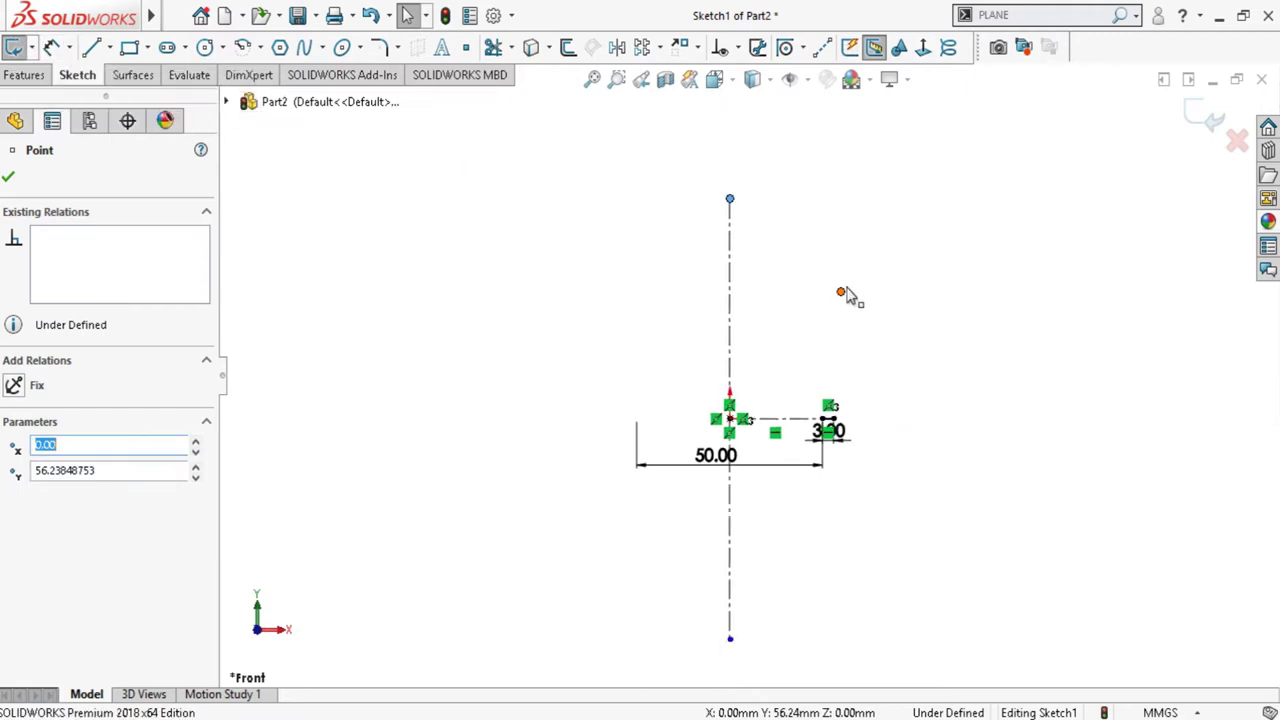
Dimension the point 65 across the vertical centerline
left_click(58, 56)
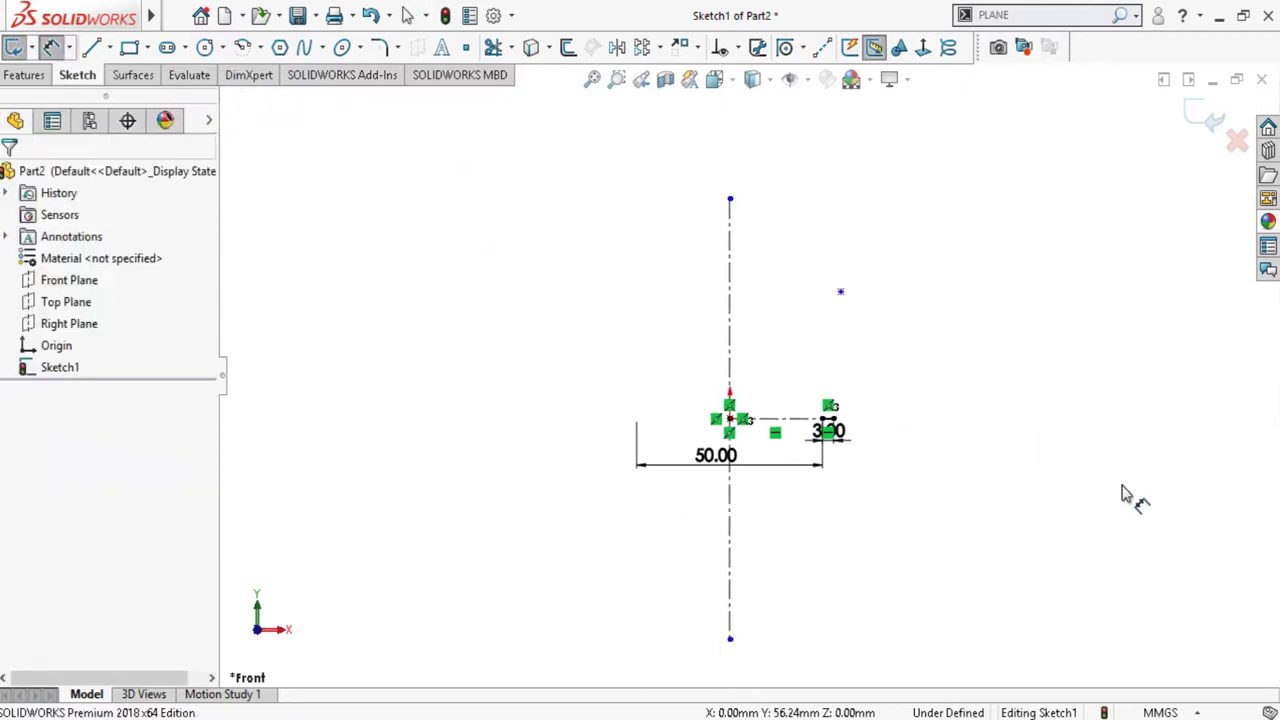
scroll(930, 360, "down", 2)
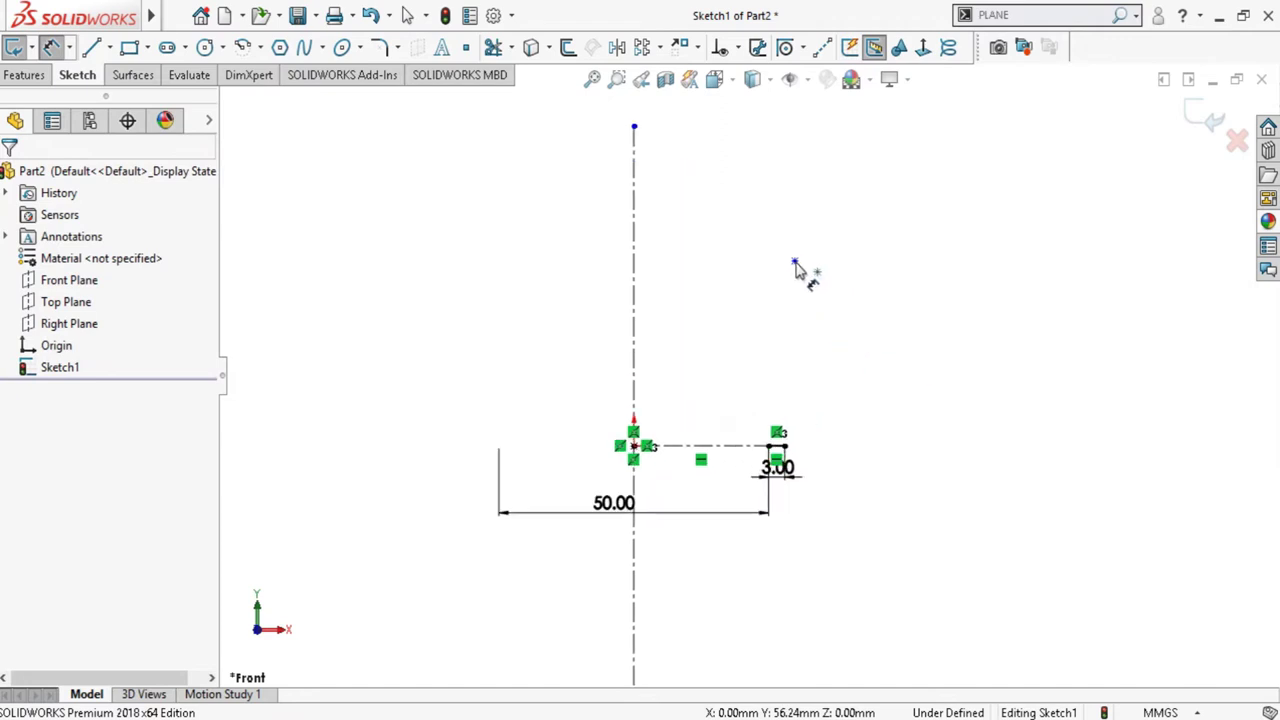
left_click(794, 262)
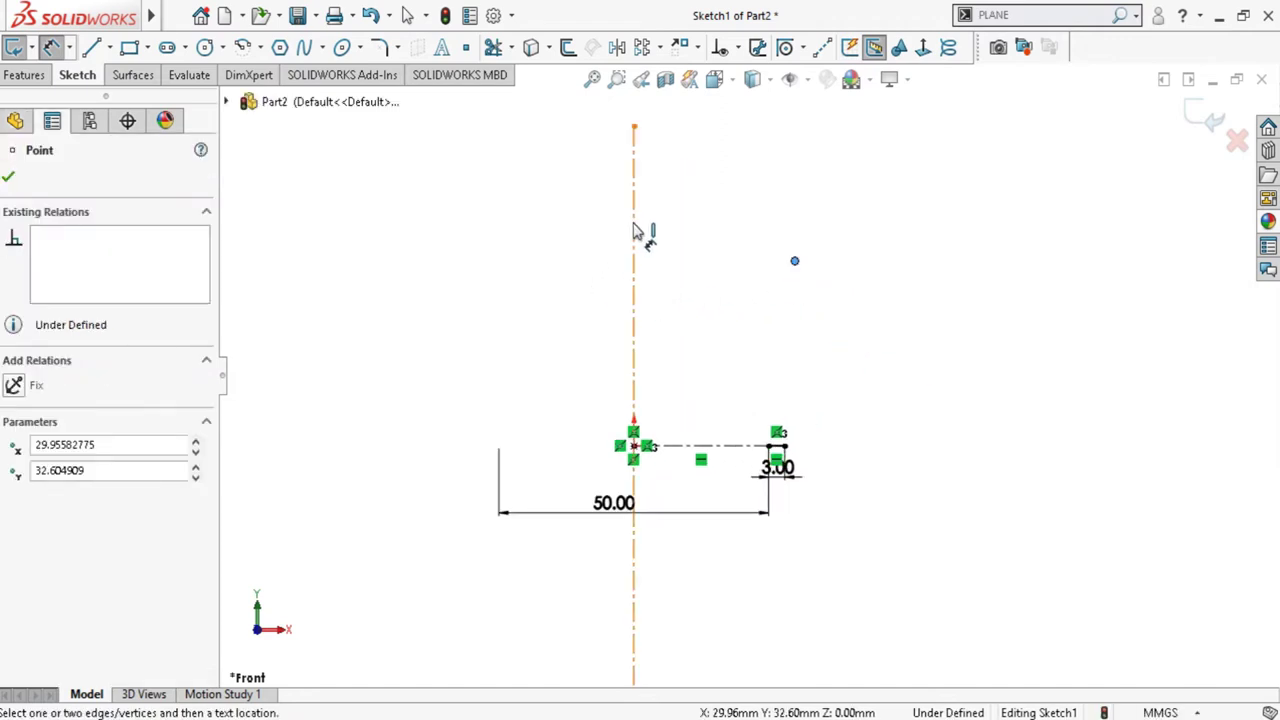
left_click(635, 260)
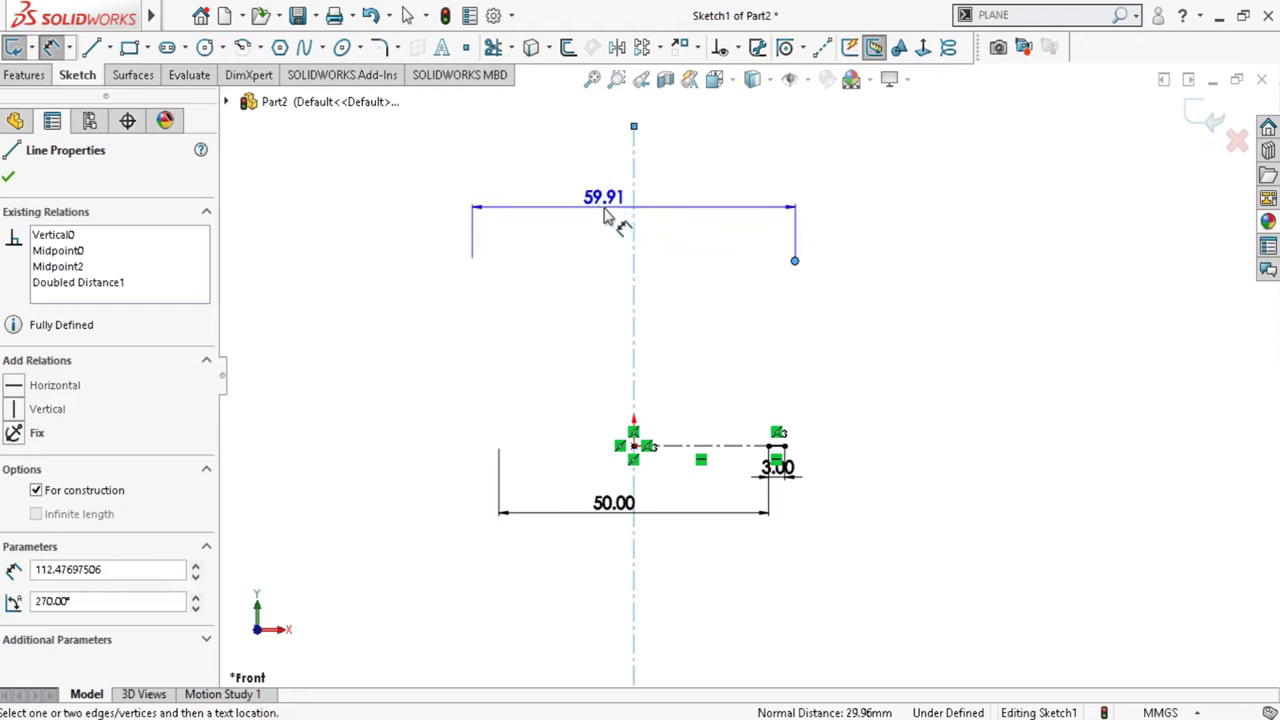
left_click(606, 214)
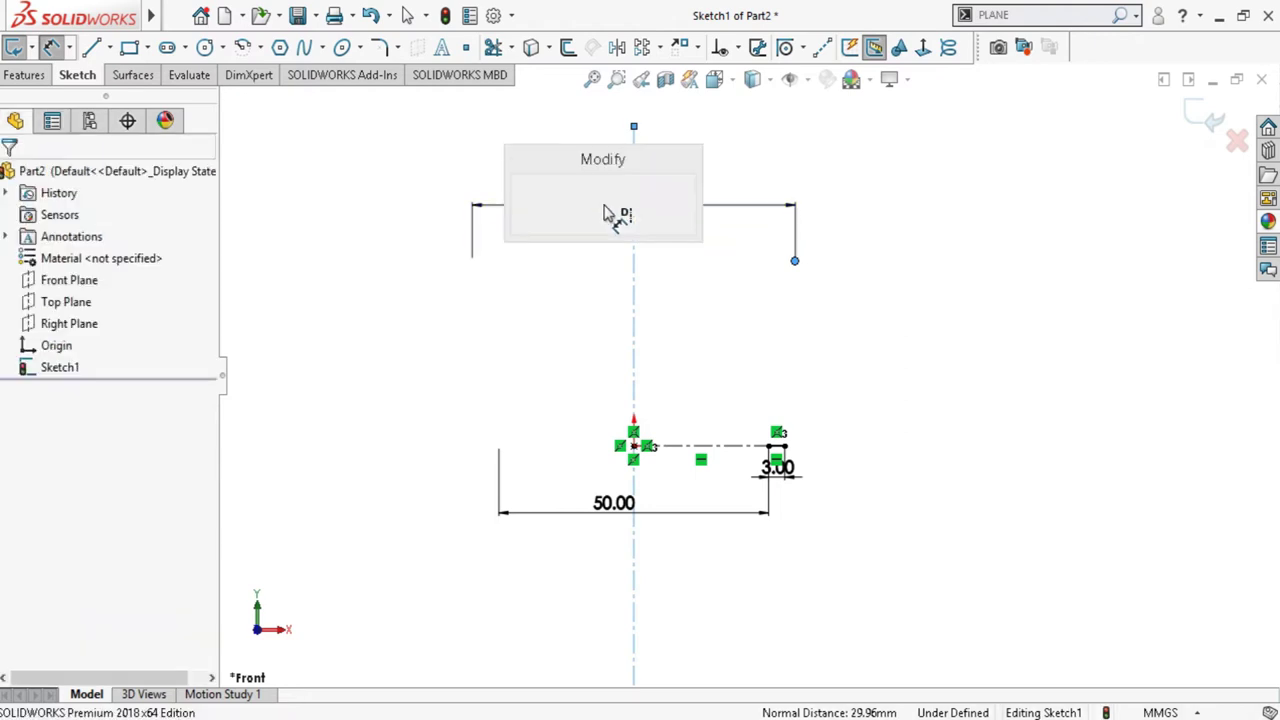
type("60")
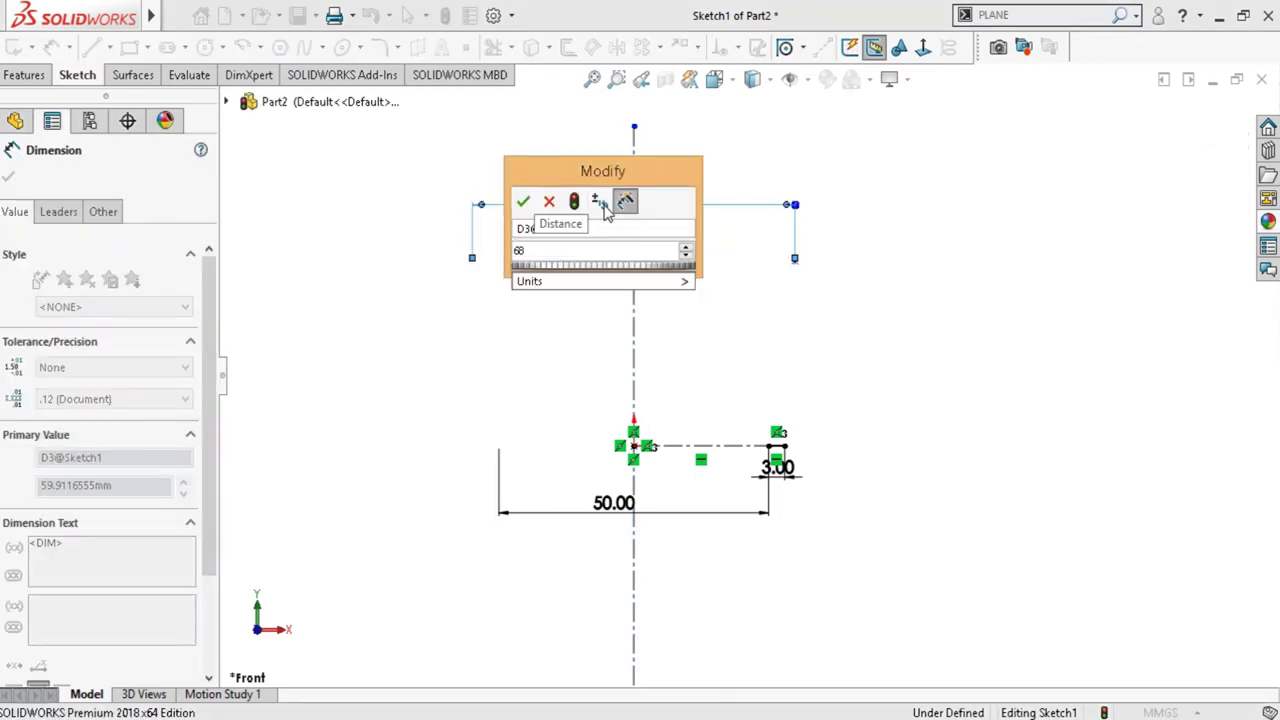
type("5")
key("Return")
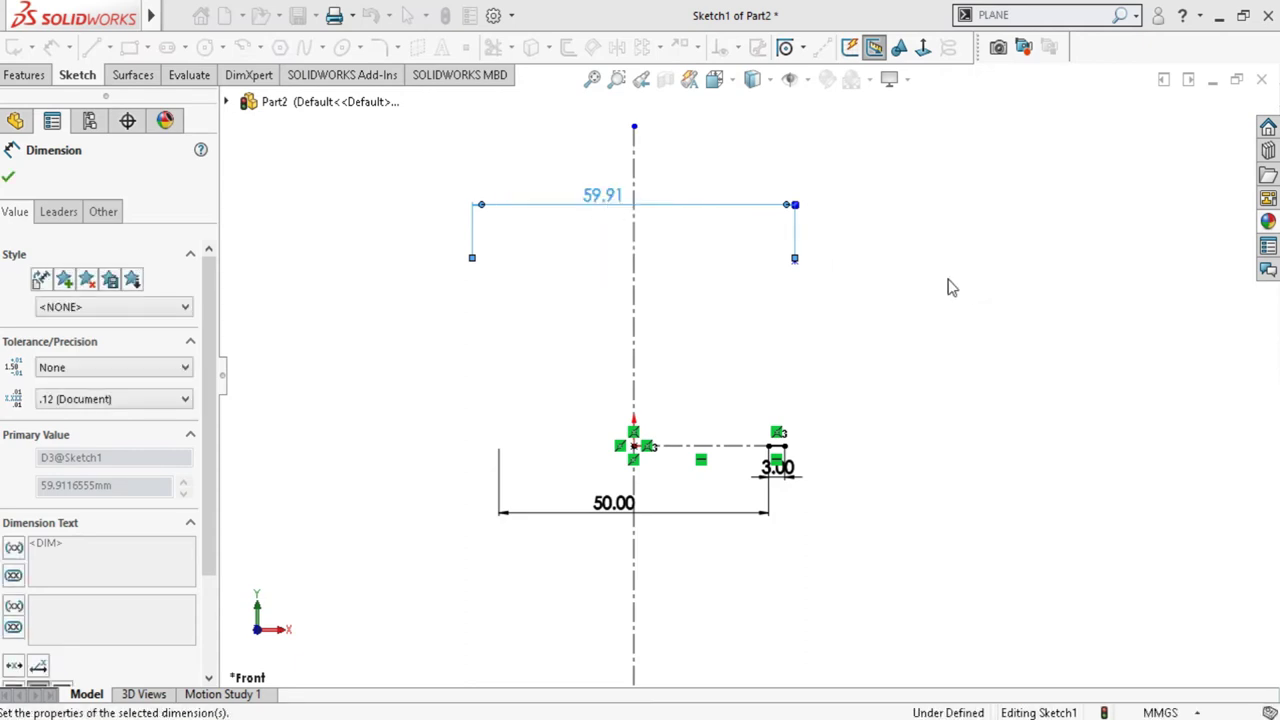
Dimension the point's height 62 above the base line
left_click(812, 265)
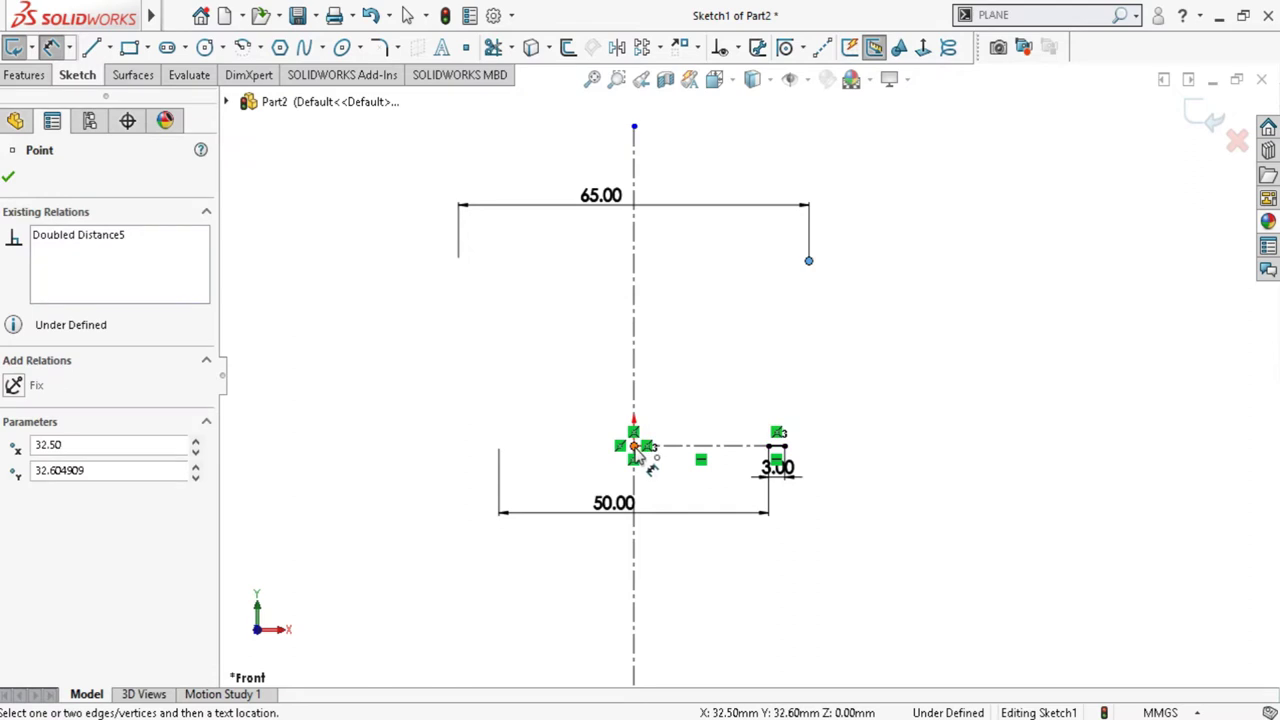
left_click(634, 447)
left_click(920, 370)
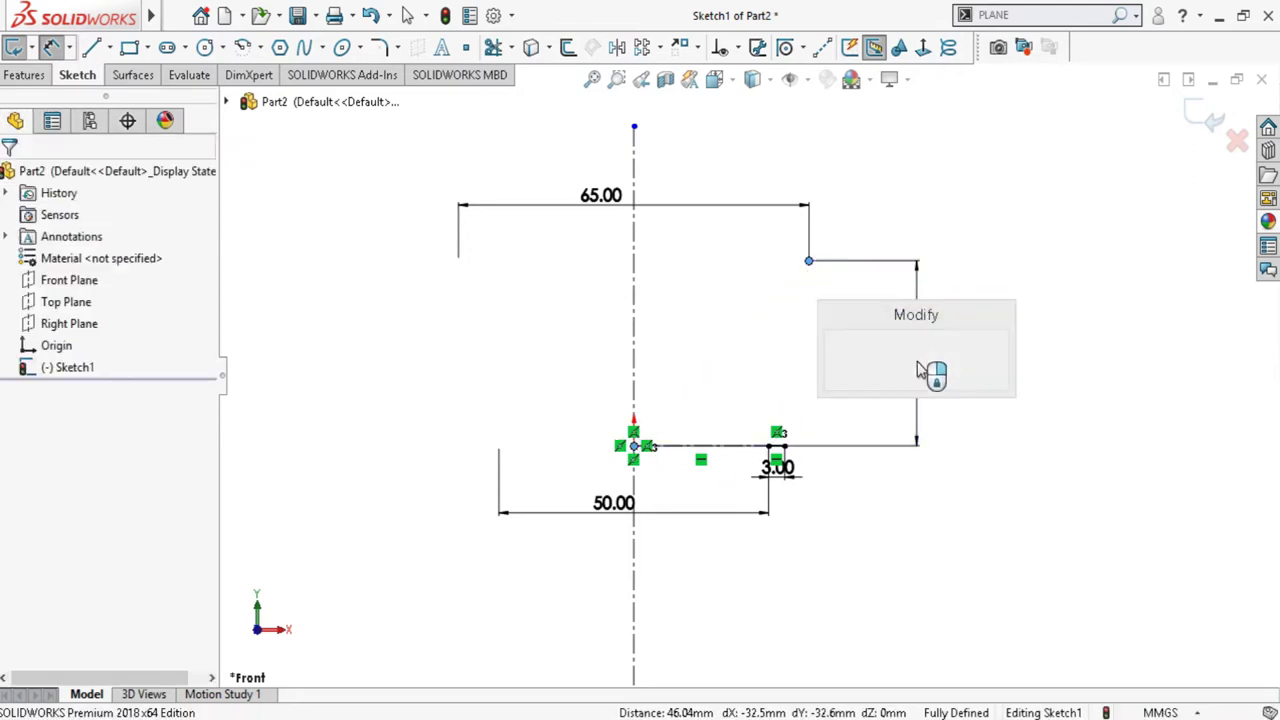
type("62")
key("Return")
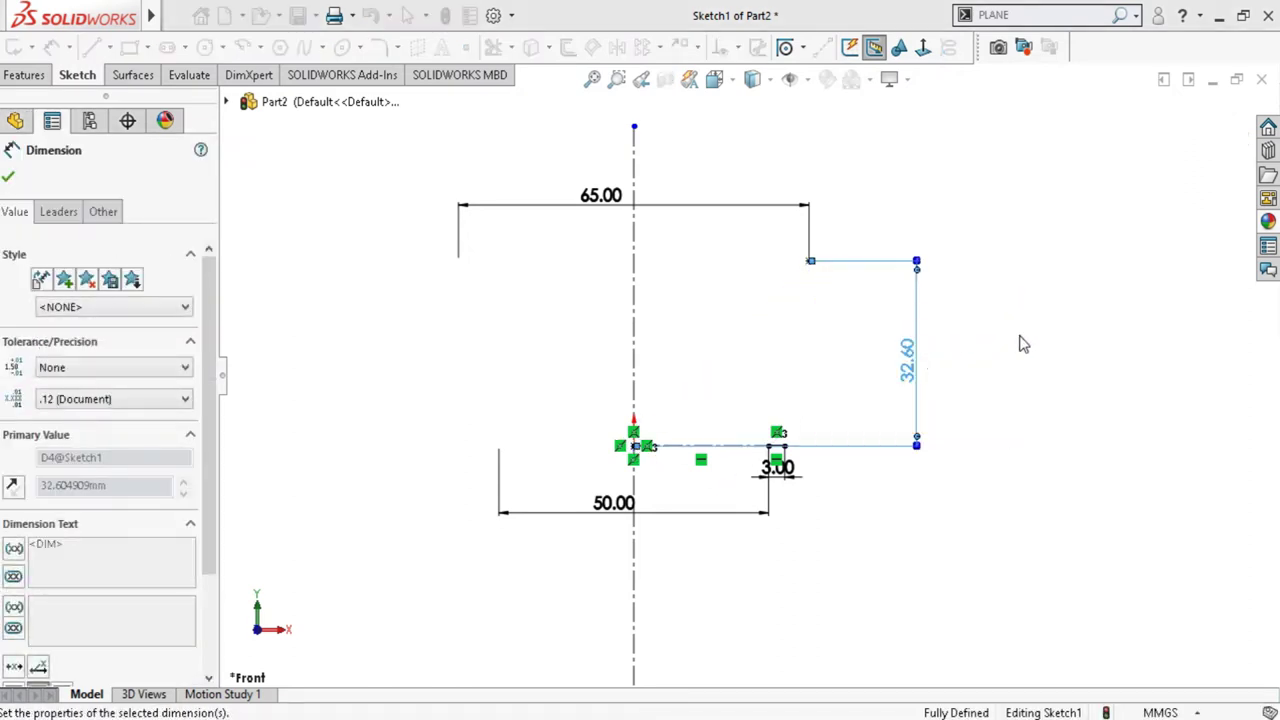
key("Escape")
key("f")
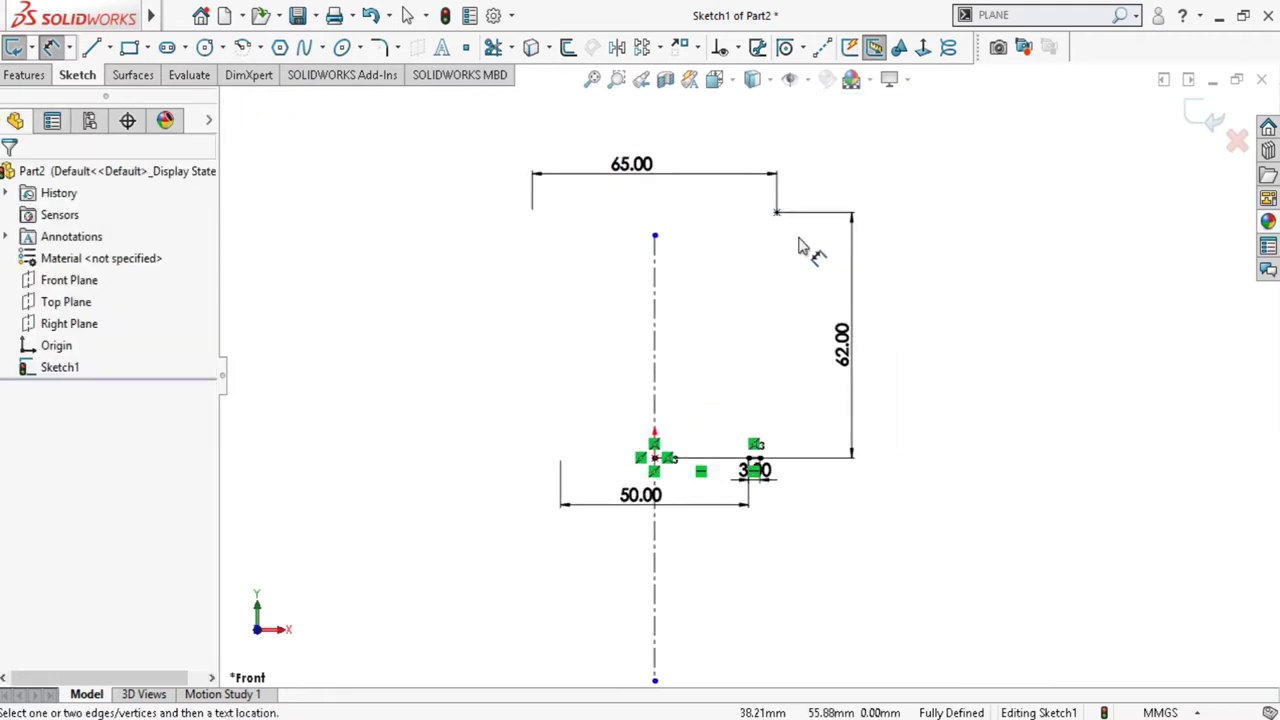
Extend the centerline above the 65.00 dimension and start a centerline at the point
left_click_drag(654, 235, 663, 149)
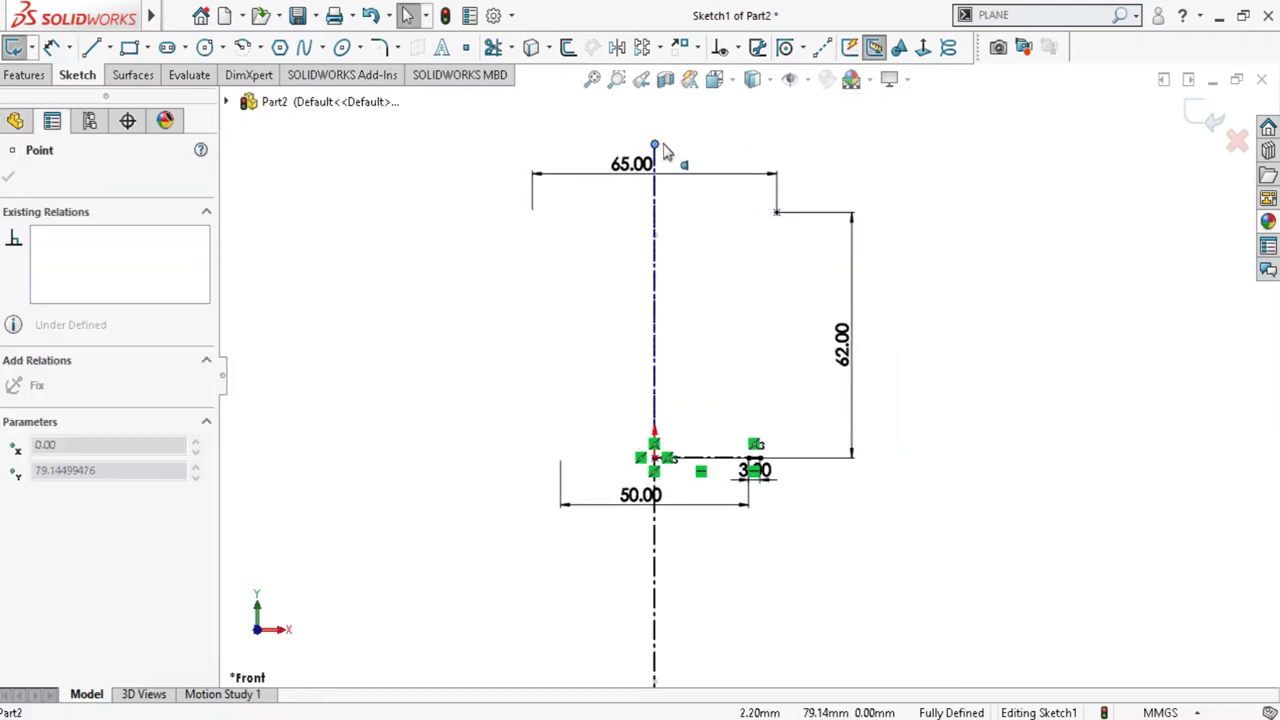
left_click(957, 237)
key("f")
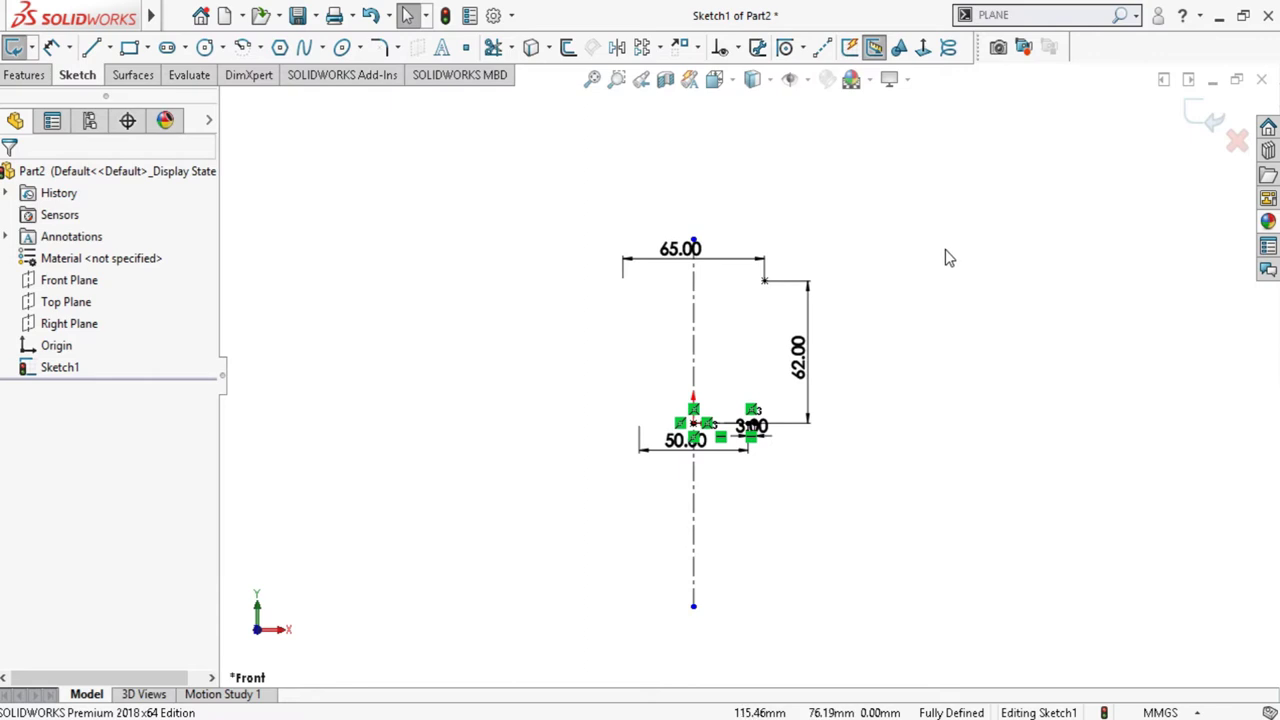
left_click(822, 47)
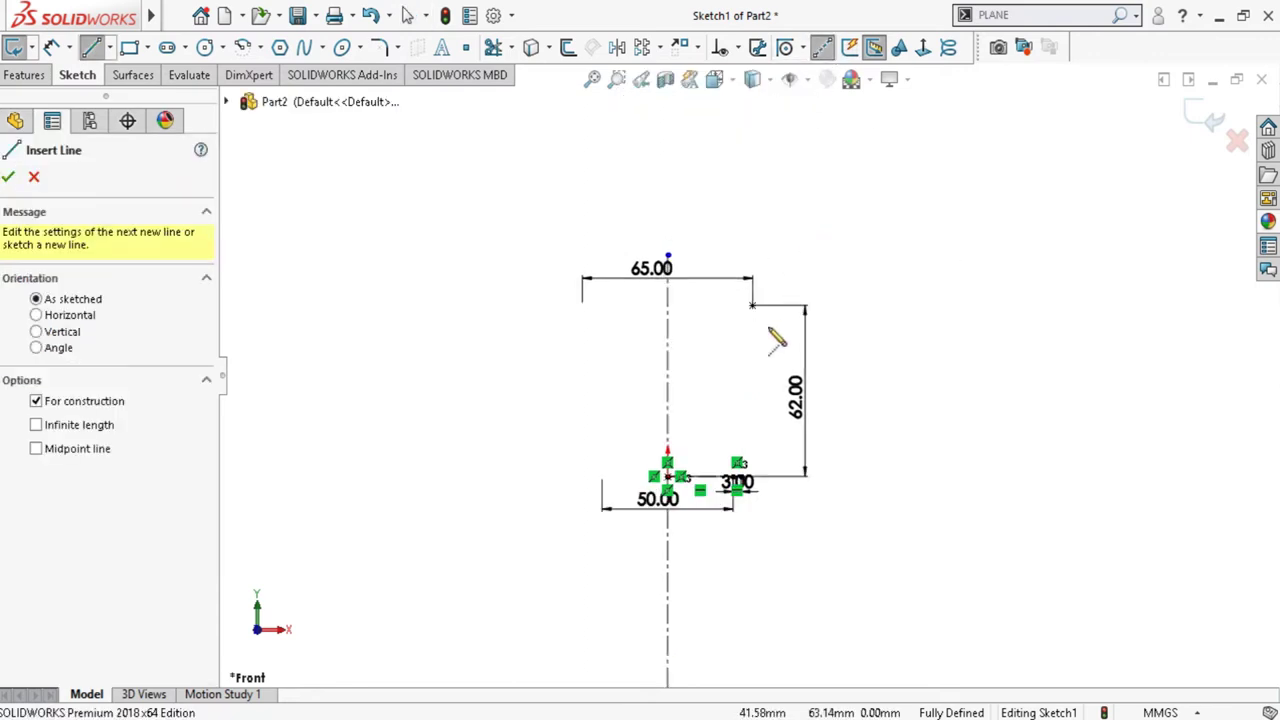
left_click(753, 306)
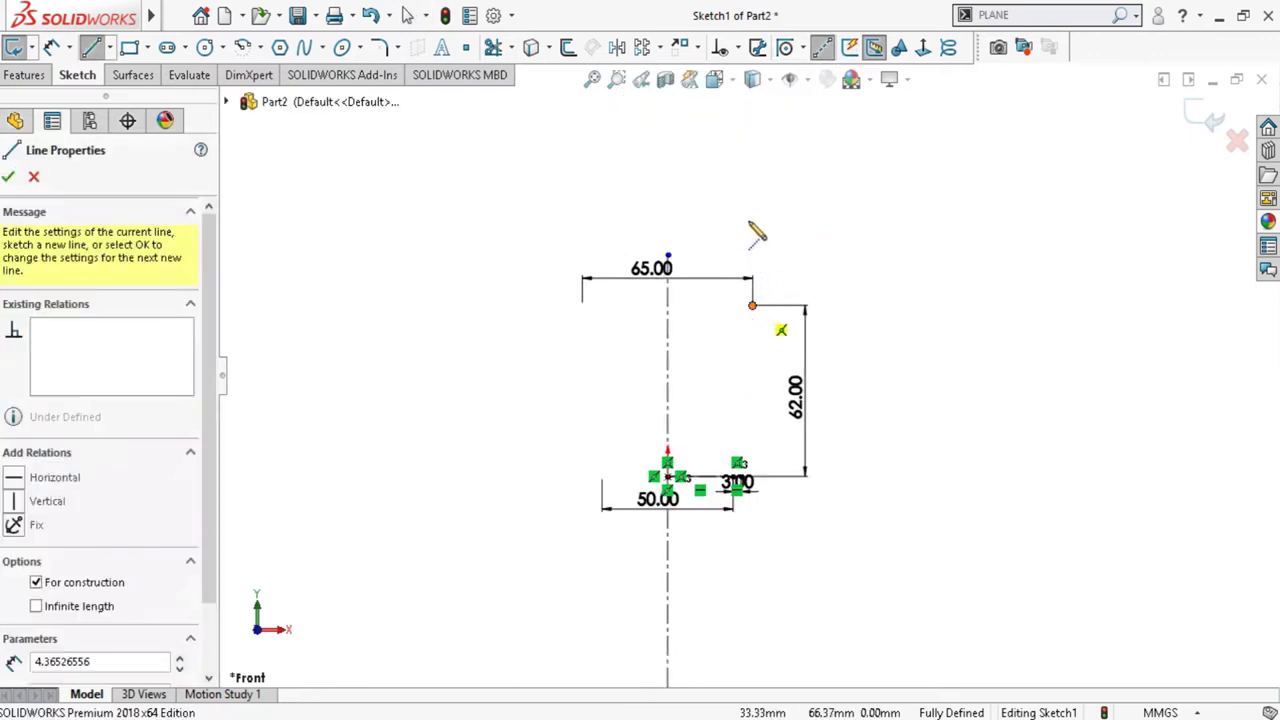
Draw a short vertical construction line up from the point and a 3-point arc from the base end to it
left_click(753, 245)
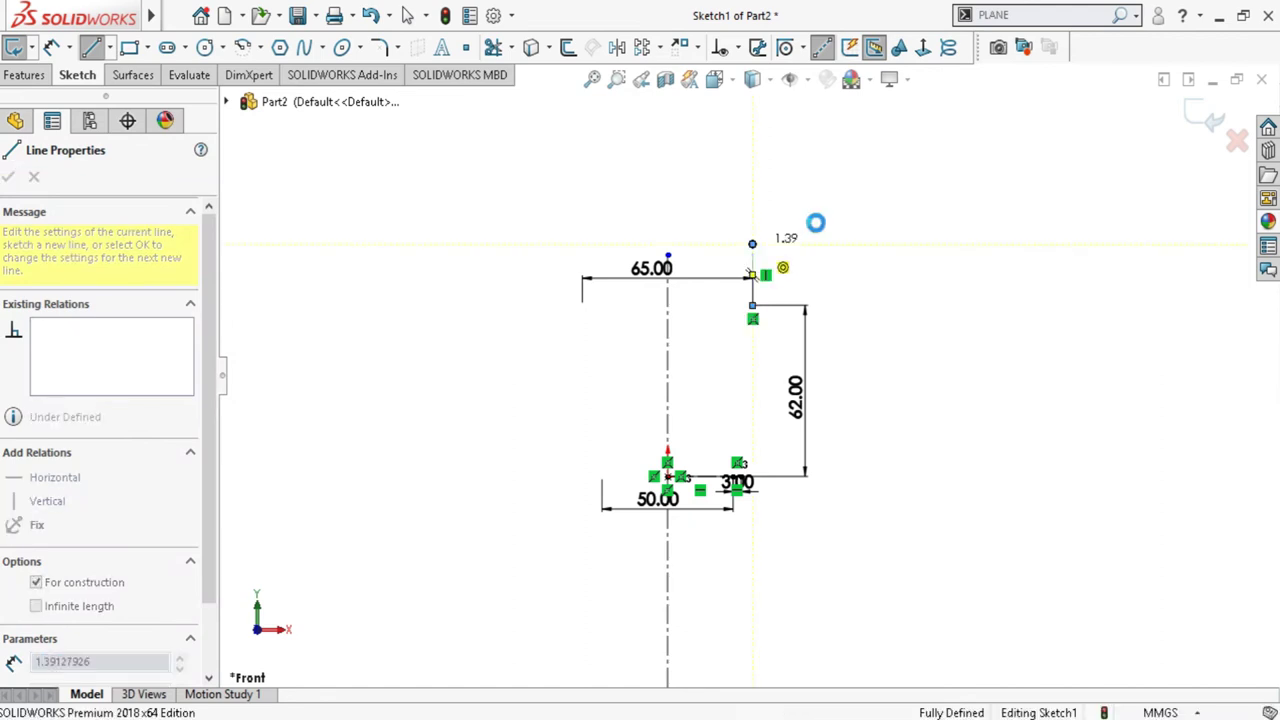
key("Escape")
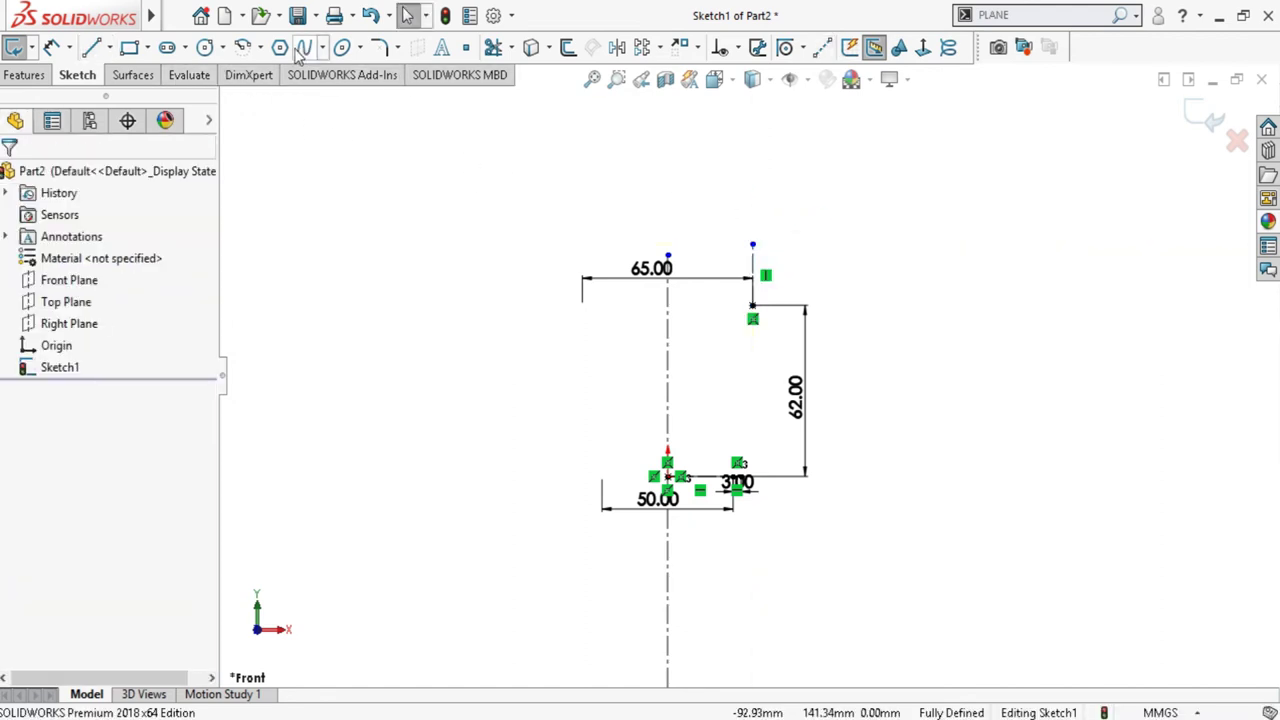
left_click(243, 47)
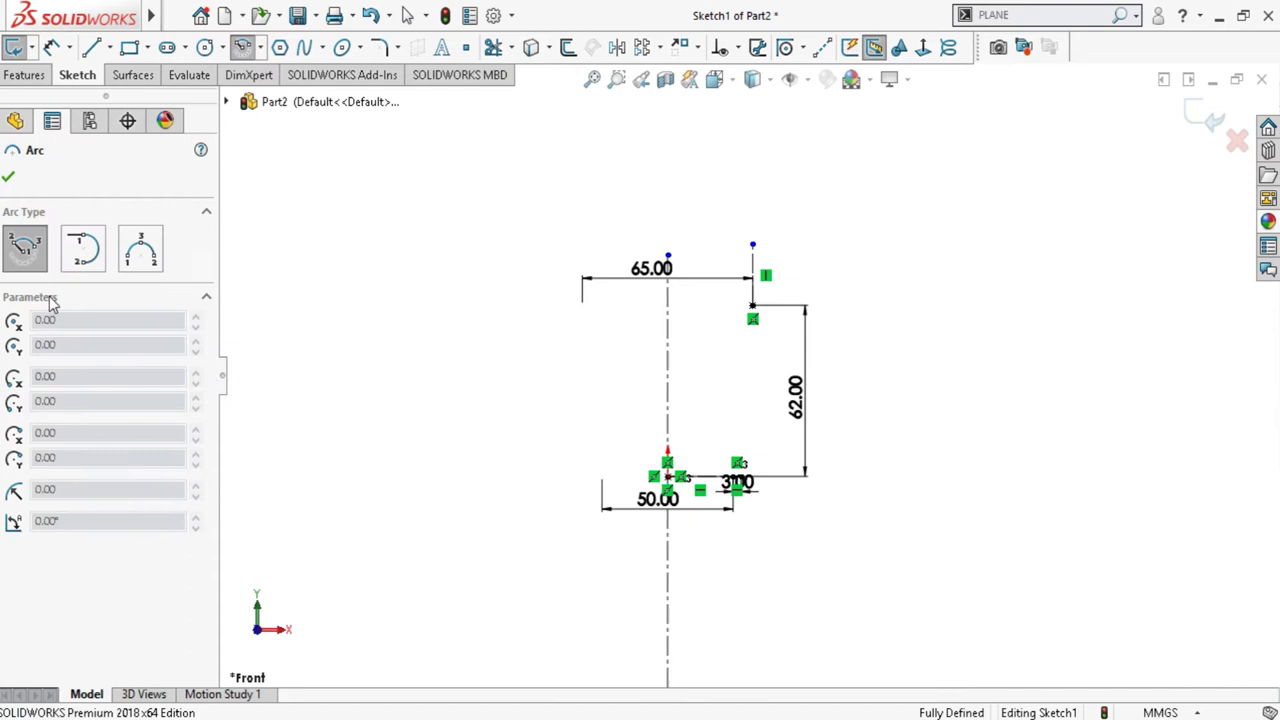
left_click(140, 254)
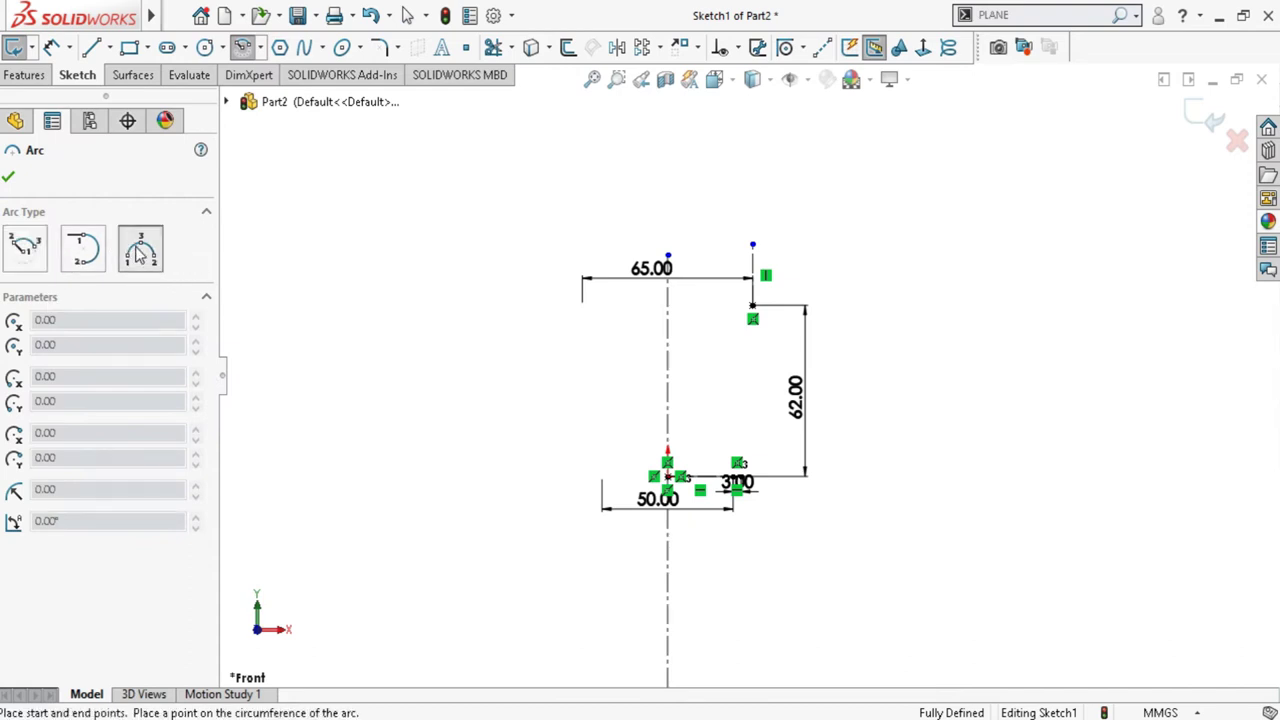
scroll(758, 478, "down", 3)
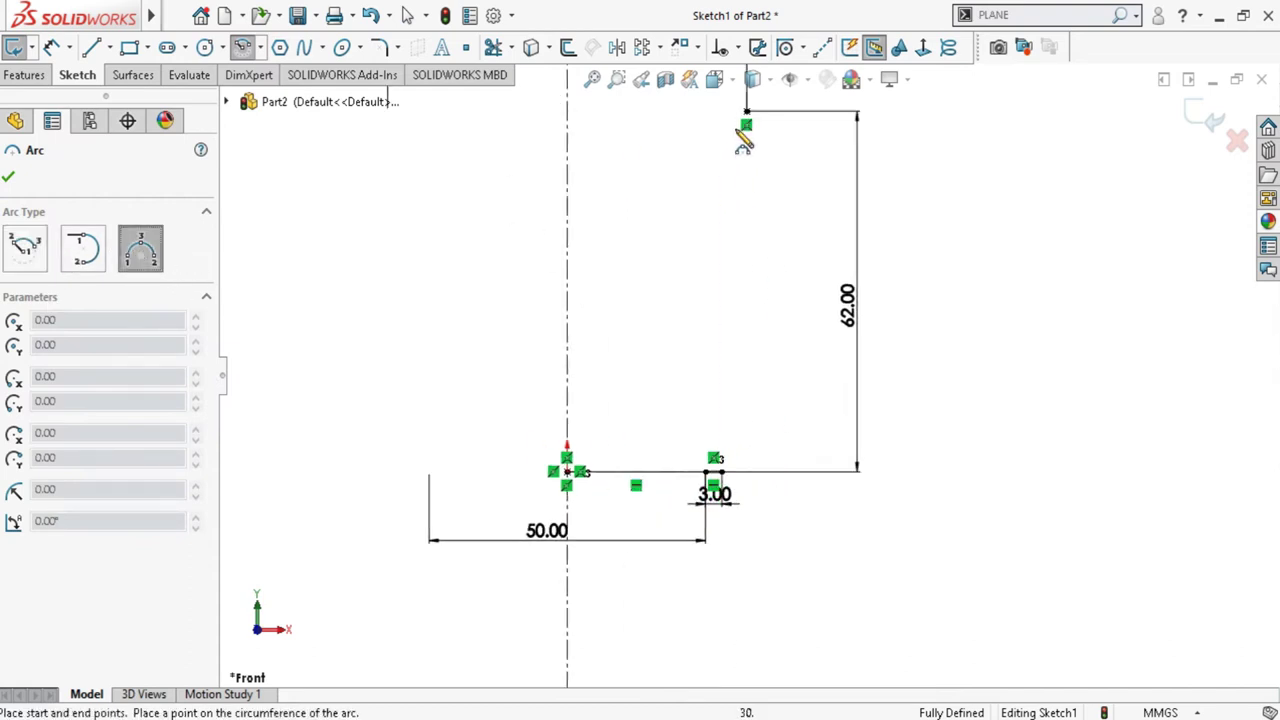
left_click(722, 470)
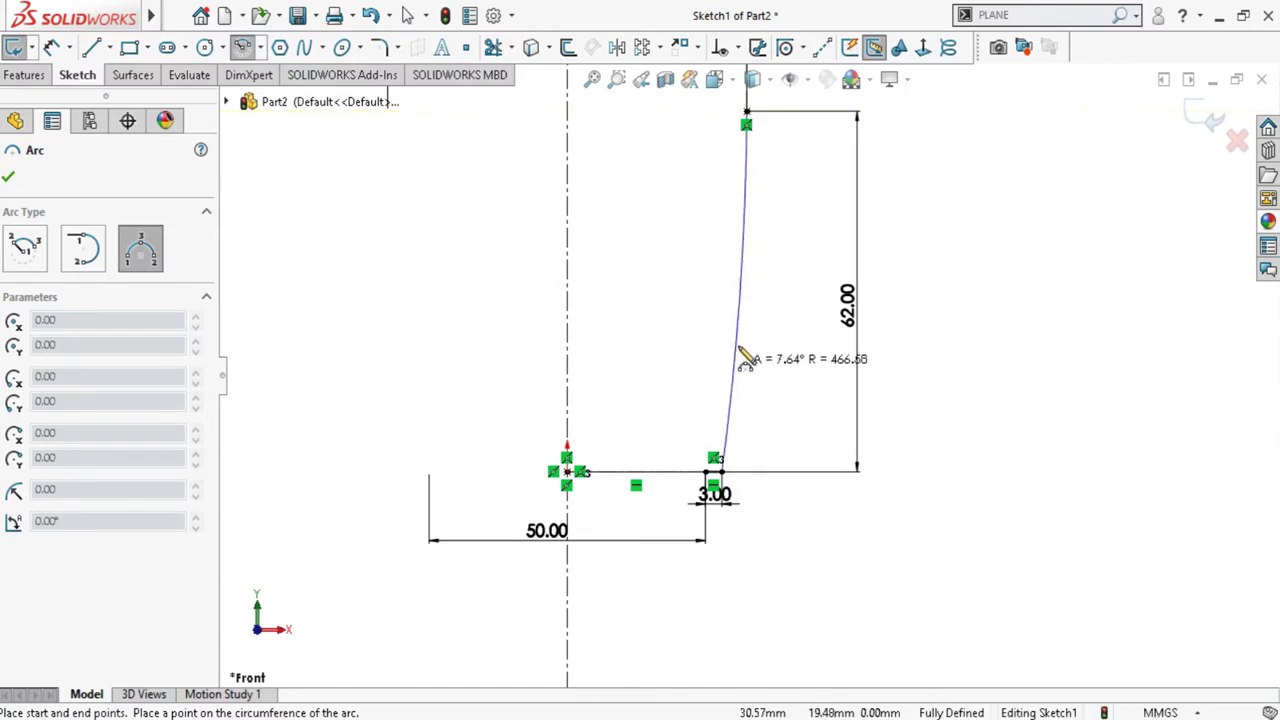
left_click(748, 300)
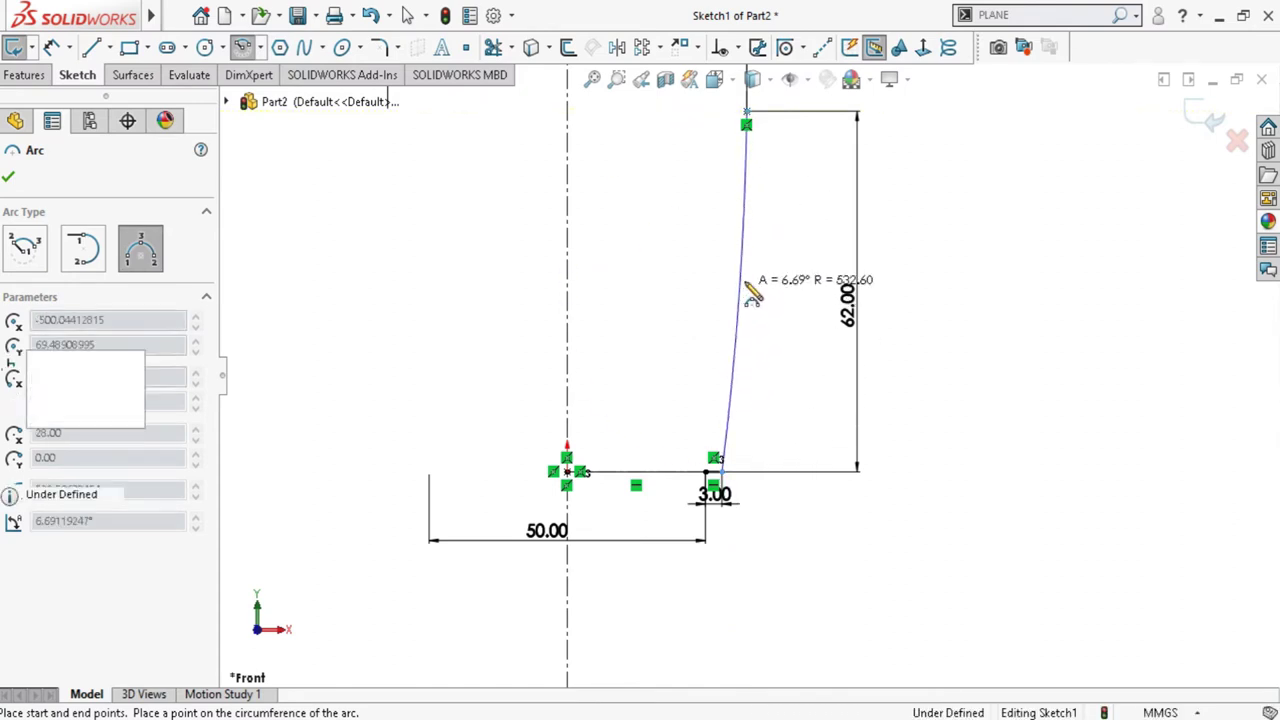
key("Escape")
scroll(688, 325, "down", 5)
scroll(688, 325, "down", 3)
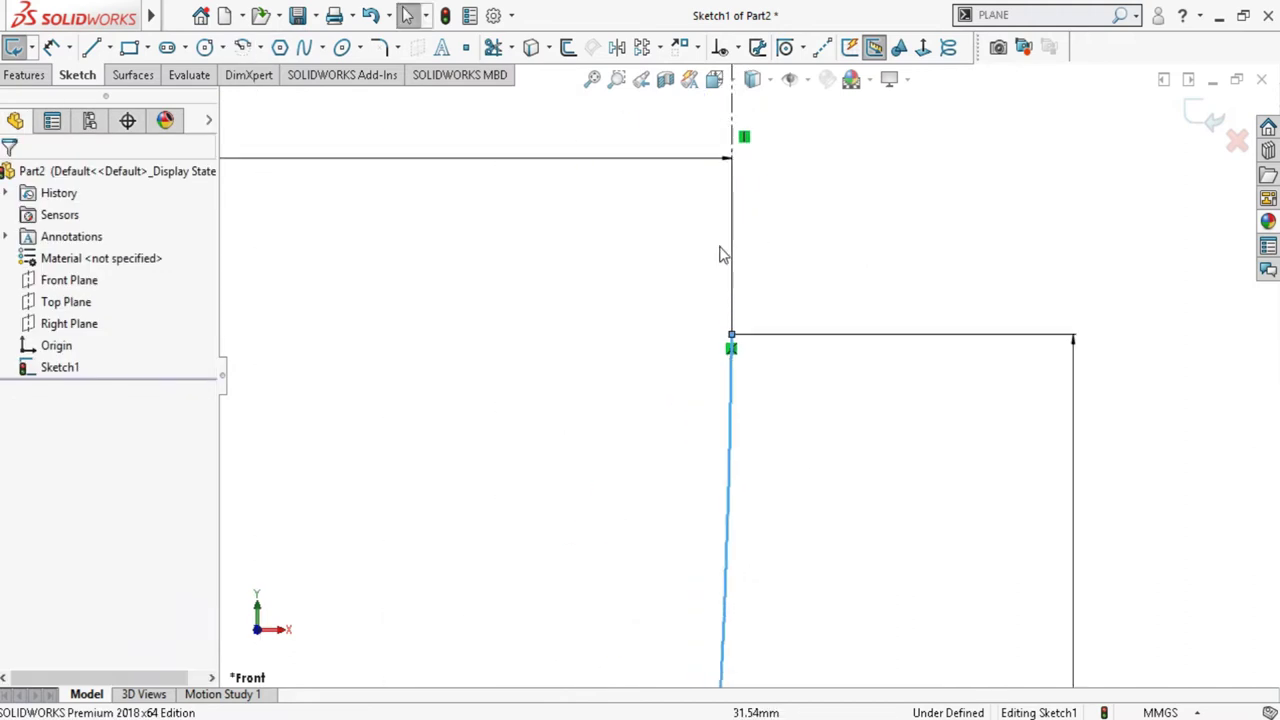
Make the arc tangent to the vertical construction line
left_click(733, 240)
scroll(740, 377, "down", 3)
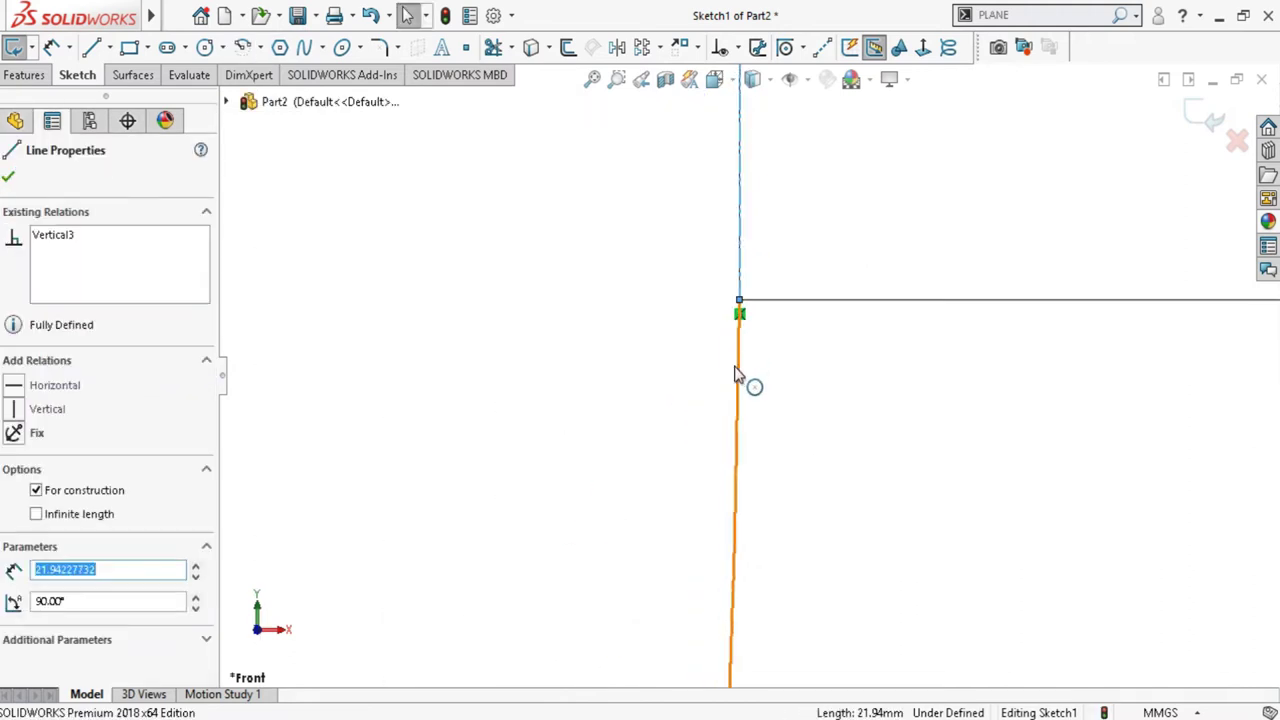
left_click(741, 366, "ctrl")
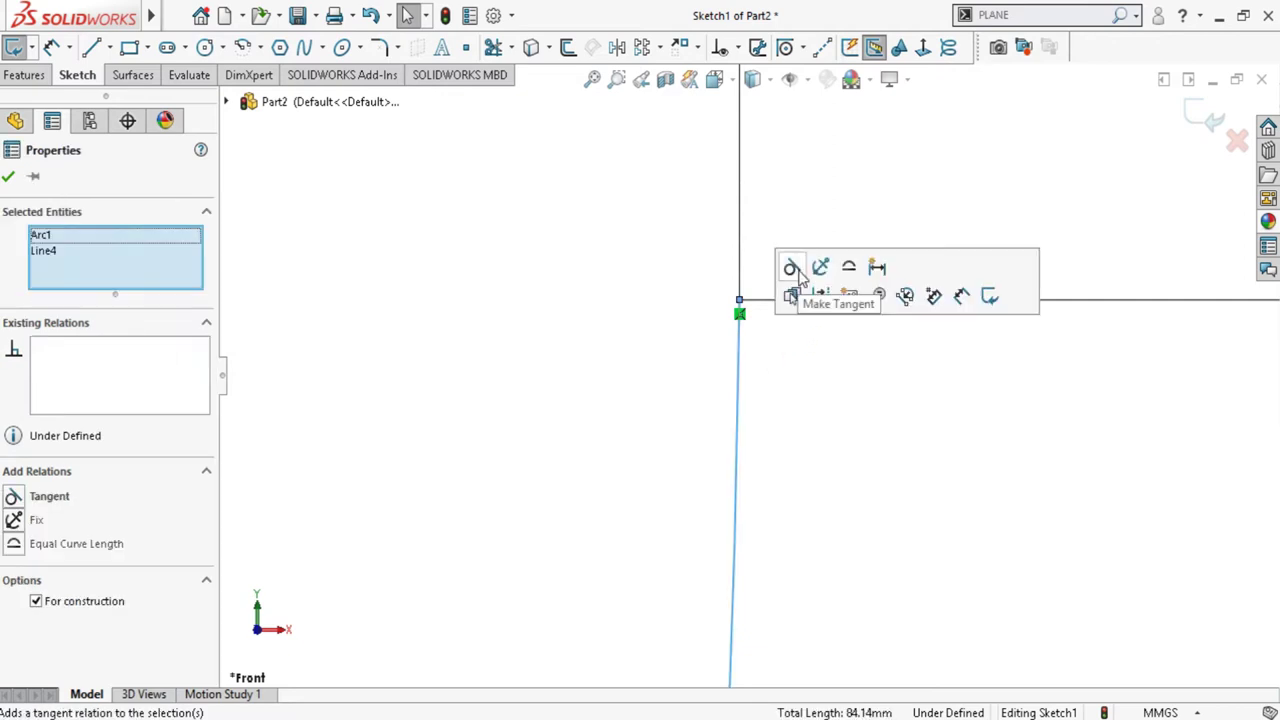
left_click(806, 400)
scroll(800, 430, "up", 3)
scroll(760, 510, "up", 3)
scroll(728, 572, "down", 3)
scroll(730, 571, "down", 3)
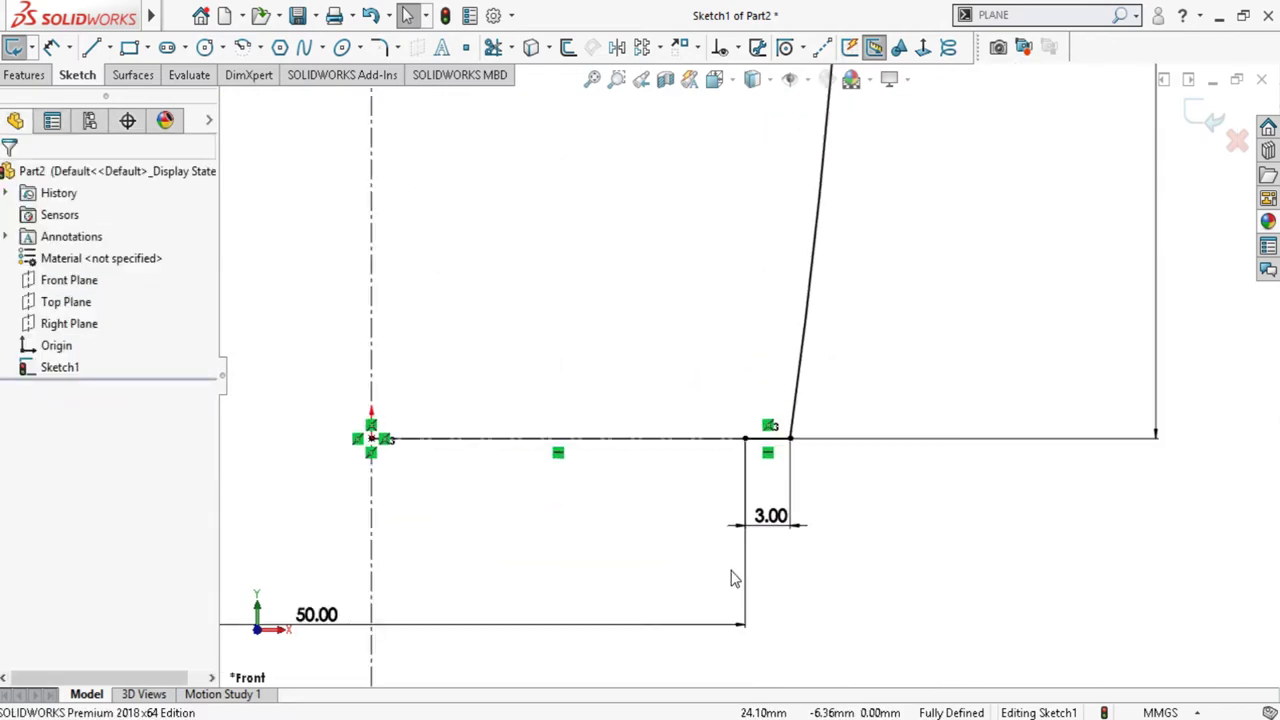
scroll(740, 520, "up", 3)
left_click(247, 52)
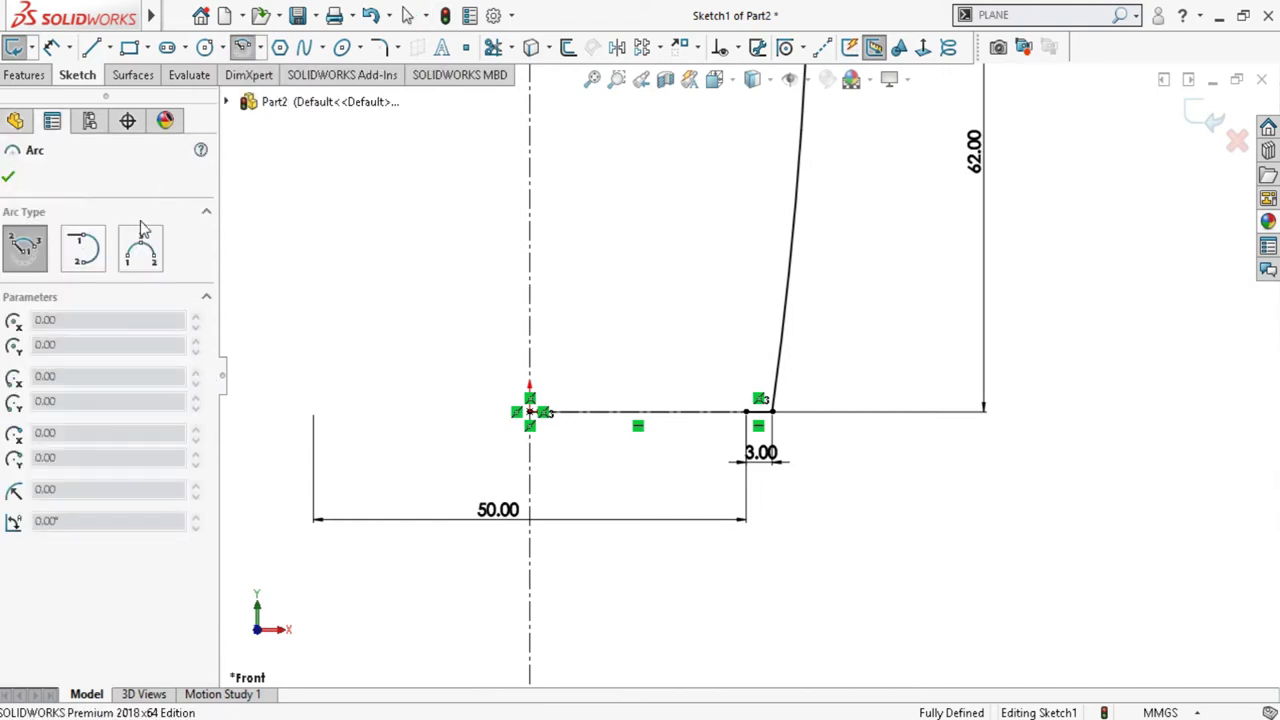
Draw a second 3-point arc from the axis to the base corner
left_click(140, 248)
scroll(445, 470, "down", 2)
scroll(690, 445, "down", 3)
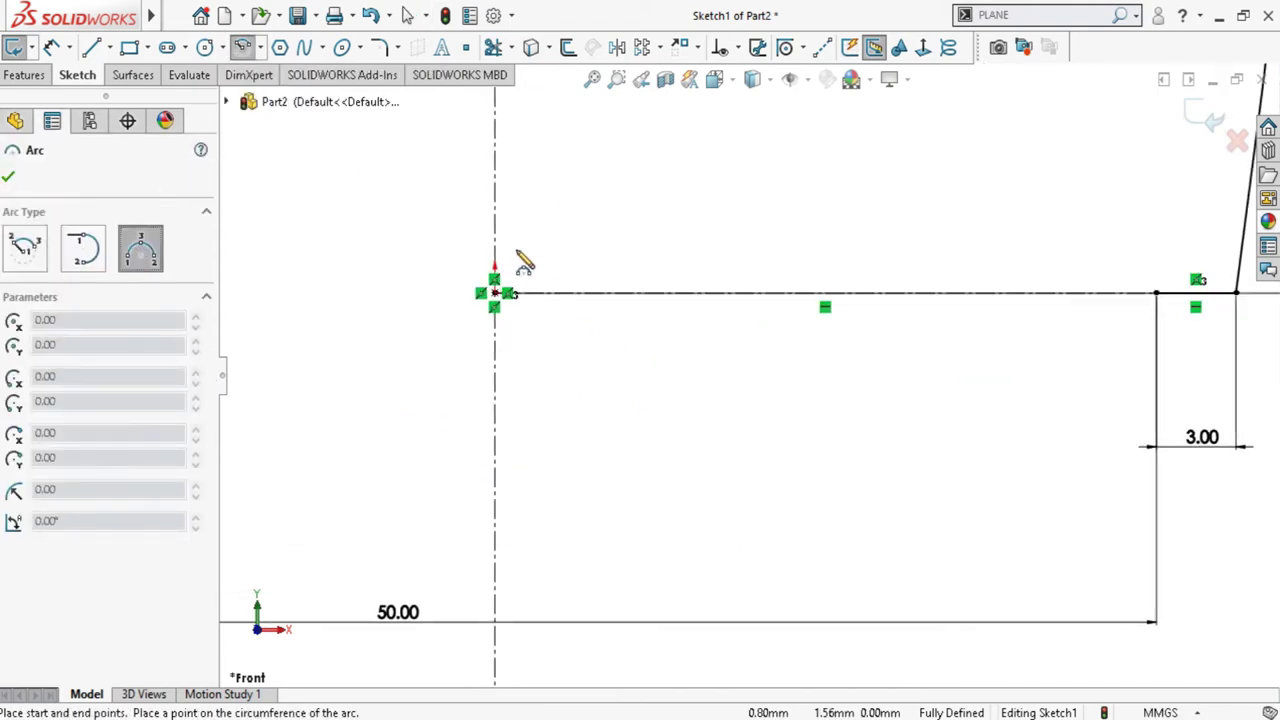
left_click(1157, 293)
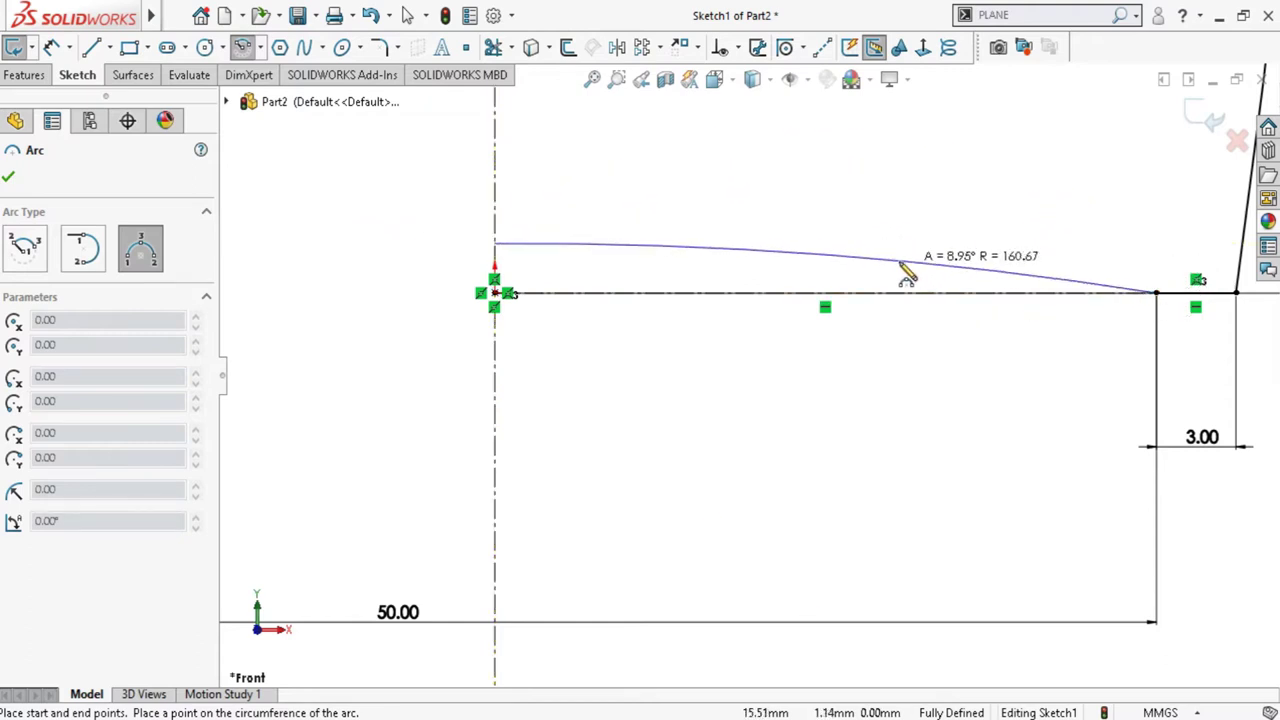
left_click(864, 262)
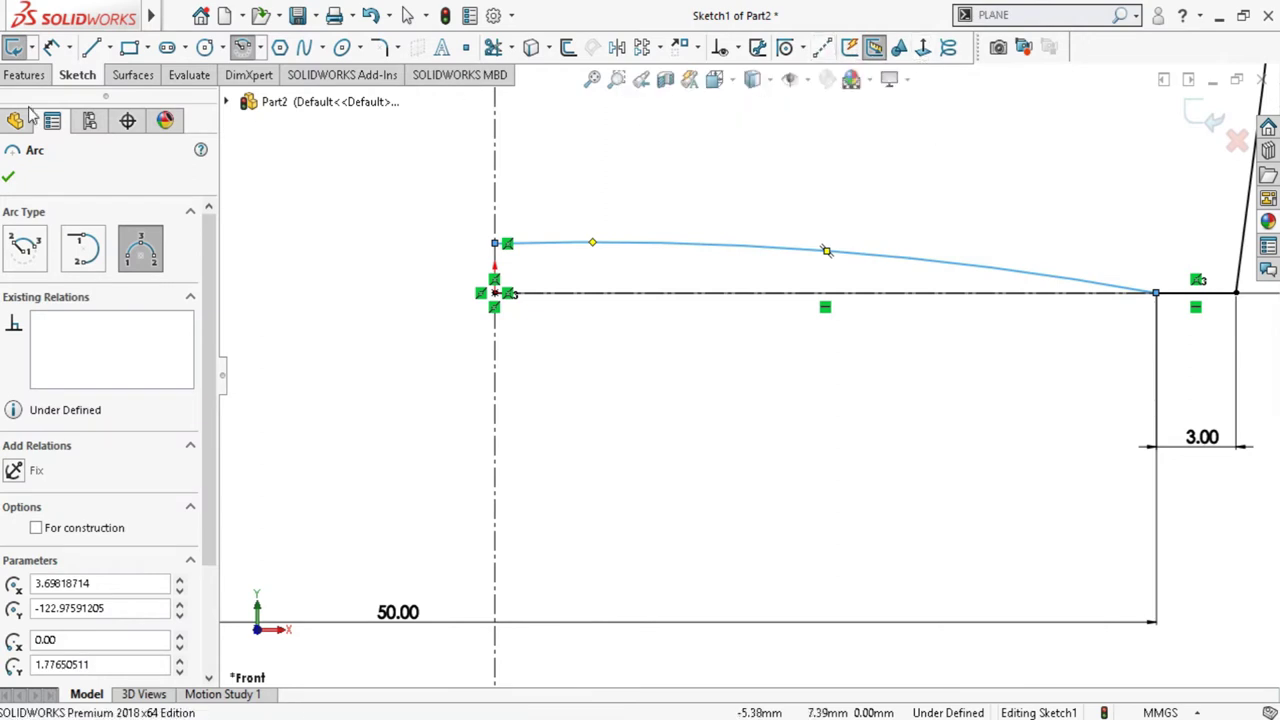
Draw a horizontal centerline from the arc's end and make the arc tangent to it
left_click(822, 47)
scroll(729, 323, "up", 1)
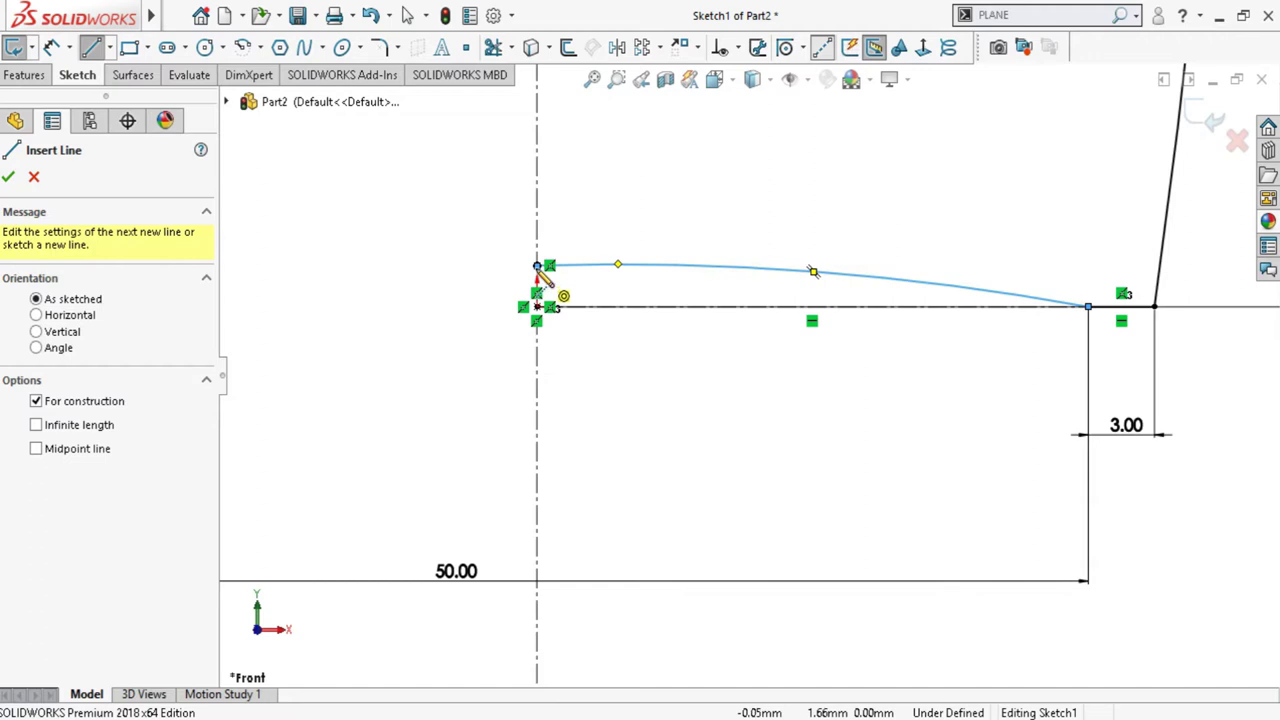
left_click(537, 266)
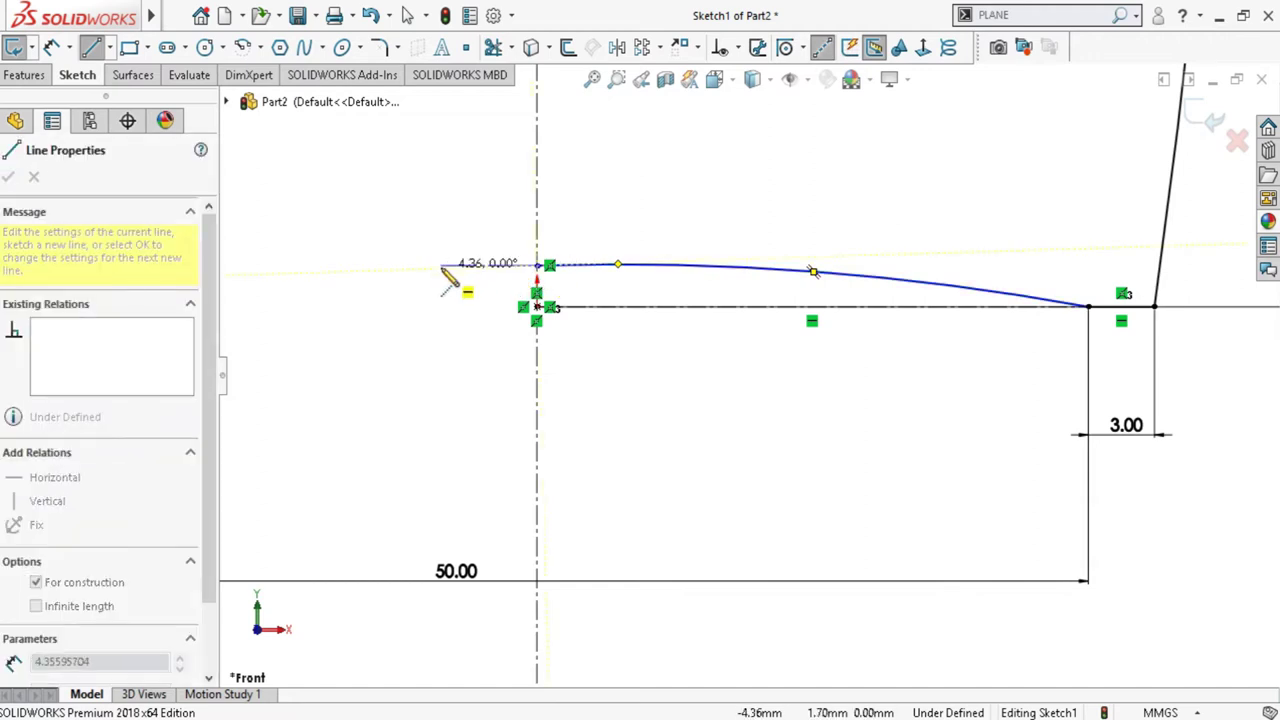
left_click(441, 265)
key("Escape")
left_click(510, 265)
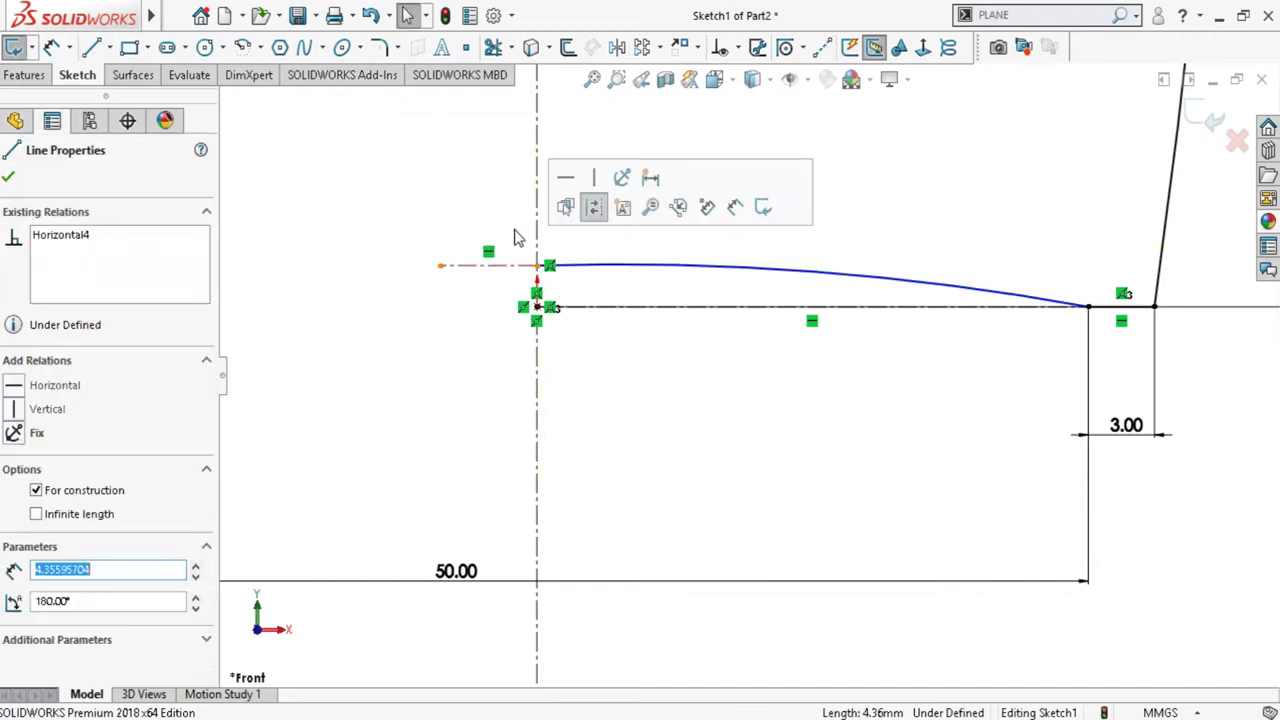
left_click(600, 268, "ctrl")
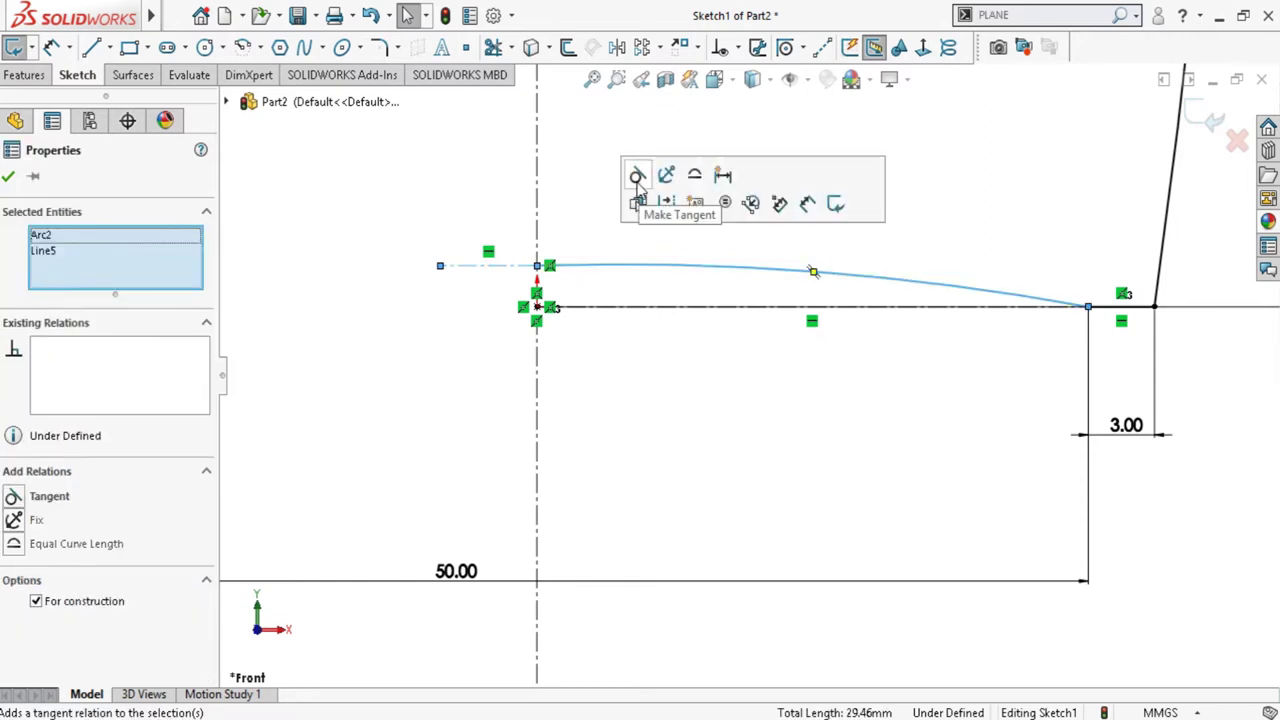
left_click(637, 180)
left_click(597, 150)
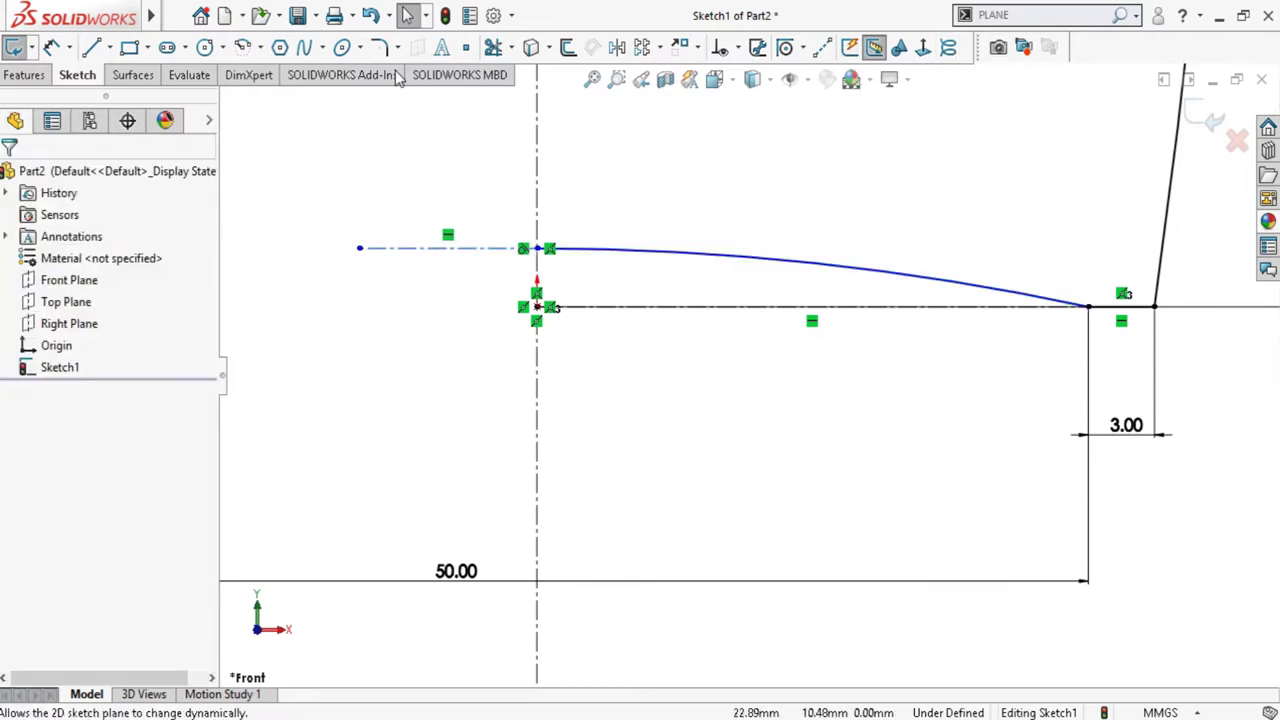
Dimension the centerline's end 2.00 mm above the base line
left_click(51, 47)
scroll(548, 279, "down", 2)
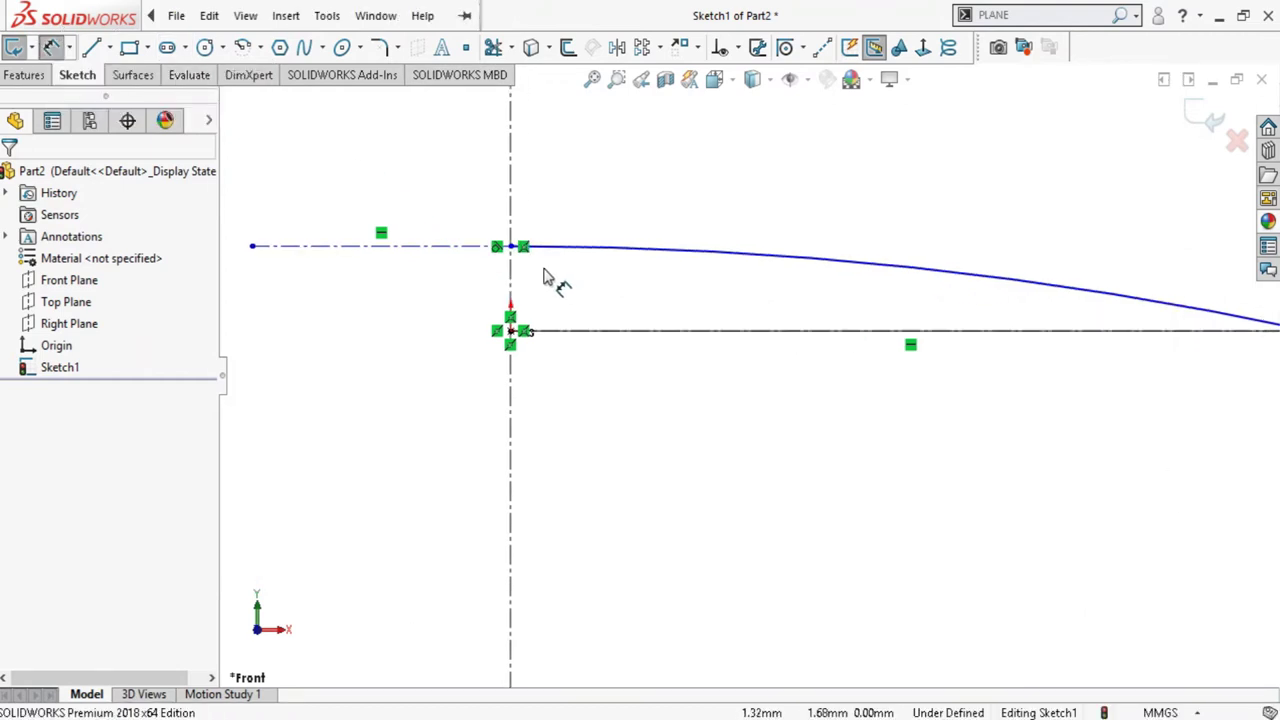
left_click(525, 325)
left_click(500, 246)
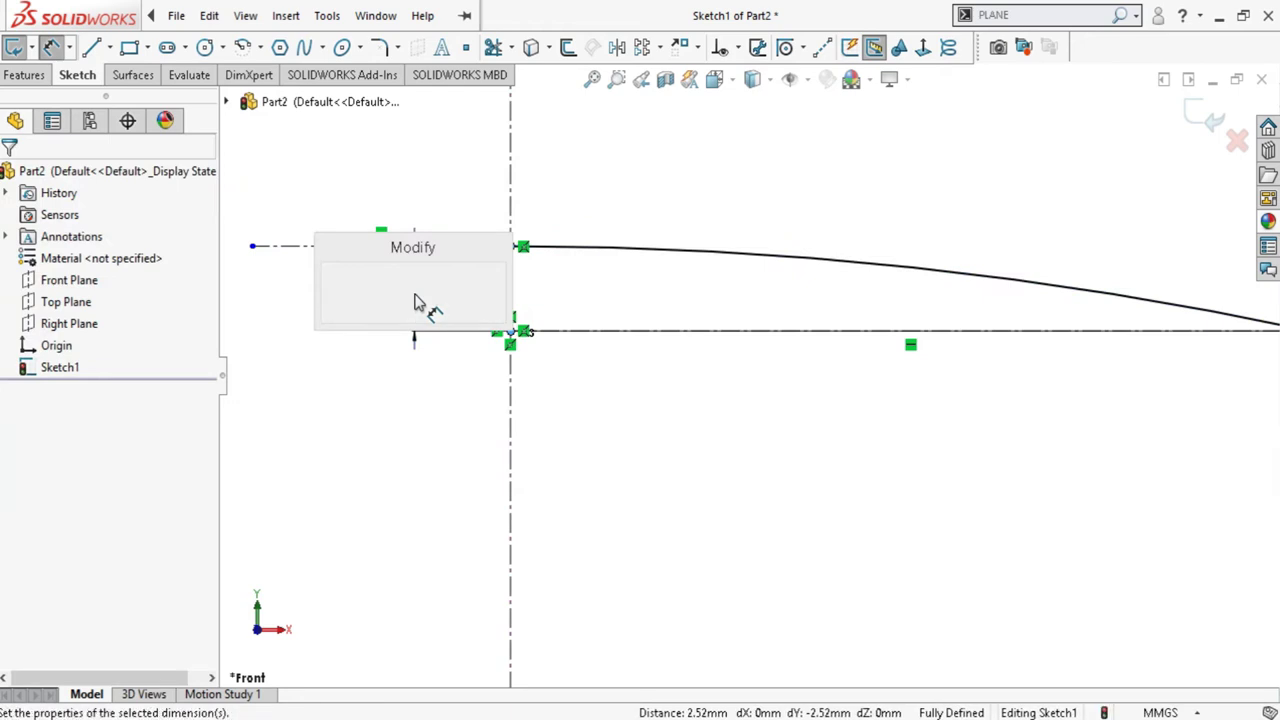
type("2")
key("Return")
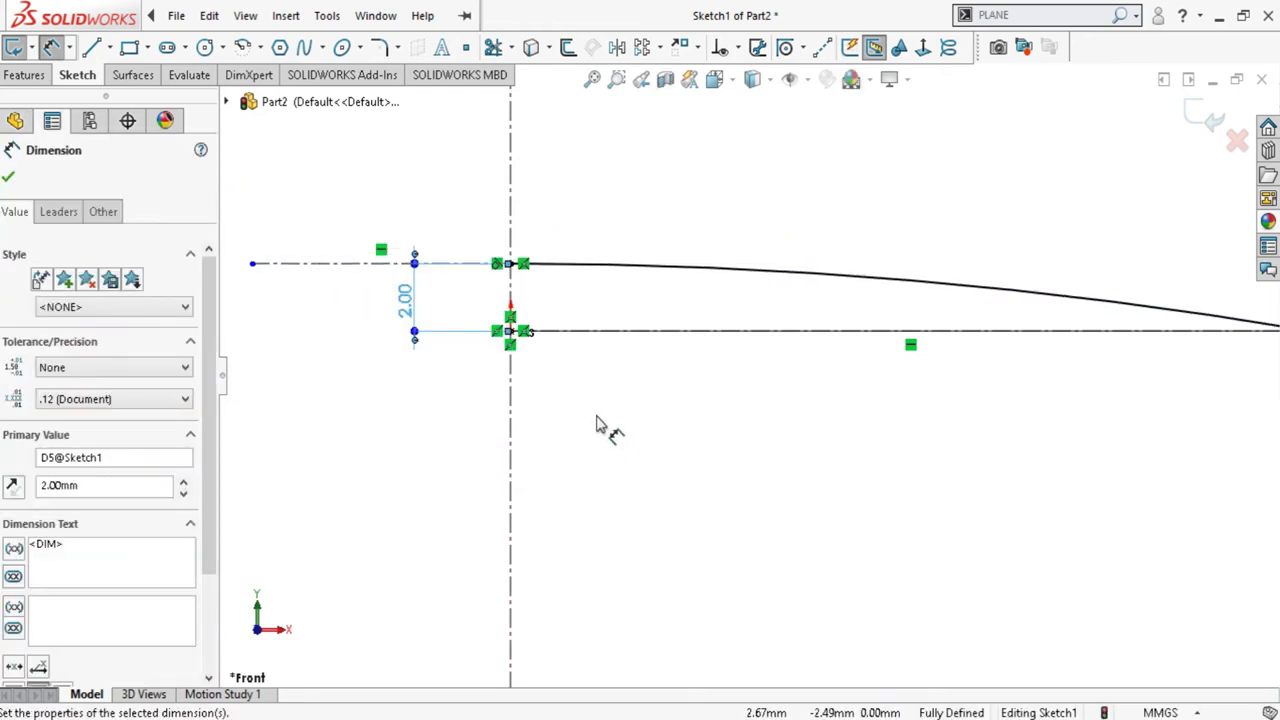
key("Escape")
scroll(600, 428, "up", 3)
scroll(608, 423, "down", 1)
scroll(729, 380, "down", 1)
scroll(920, 393, "up", 1)
scroll(789, 406, "up", 1)
scroll(1006, 406, "up", 2)
scroll(829, 391, "up", 2)
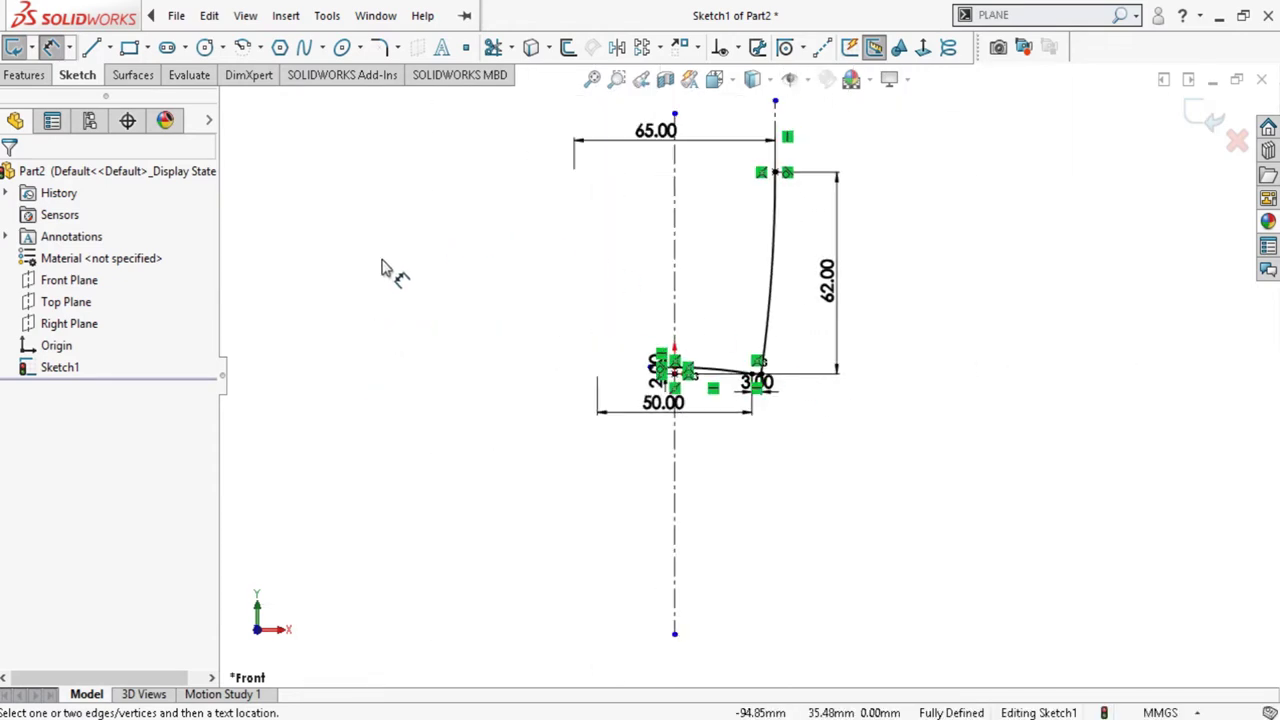
scroll(569, 314, "down", 3)
scroll(590, 335, "up", 1)
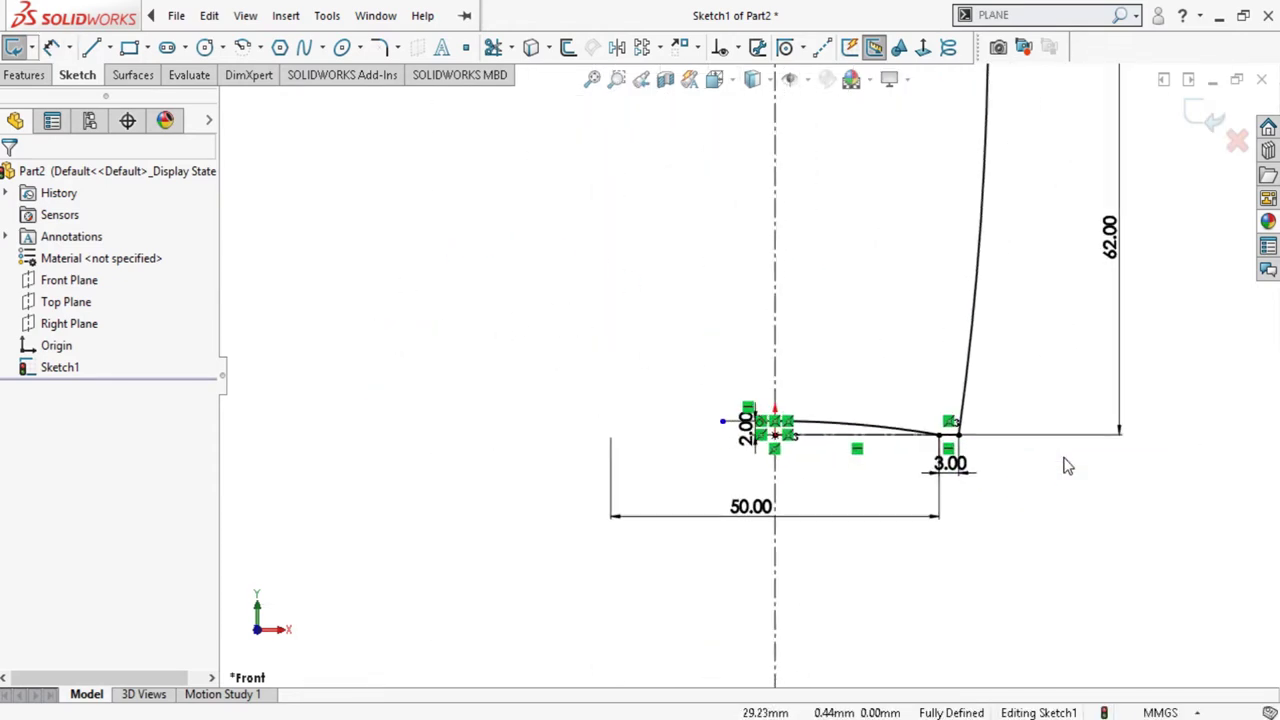
scroll(1063, 463, "down", 2)
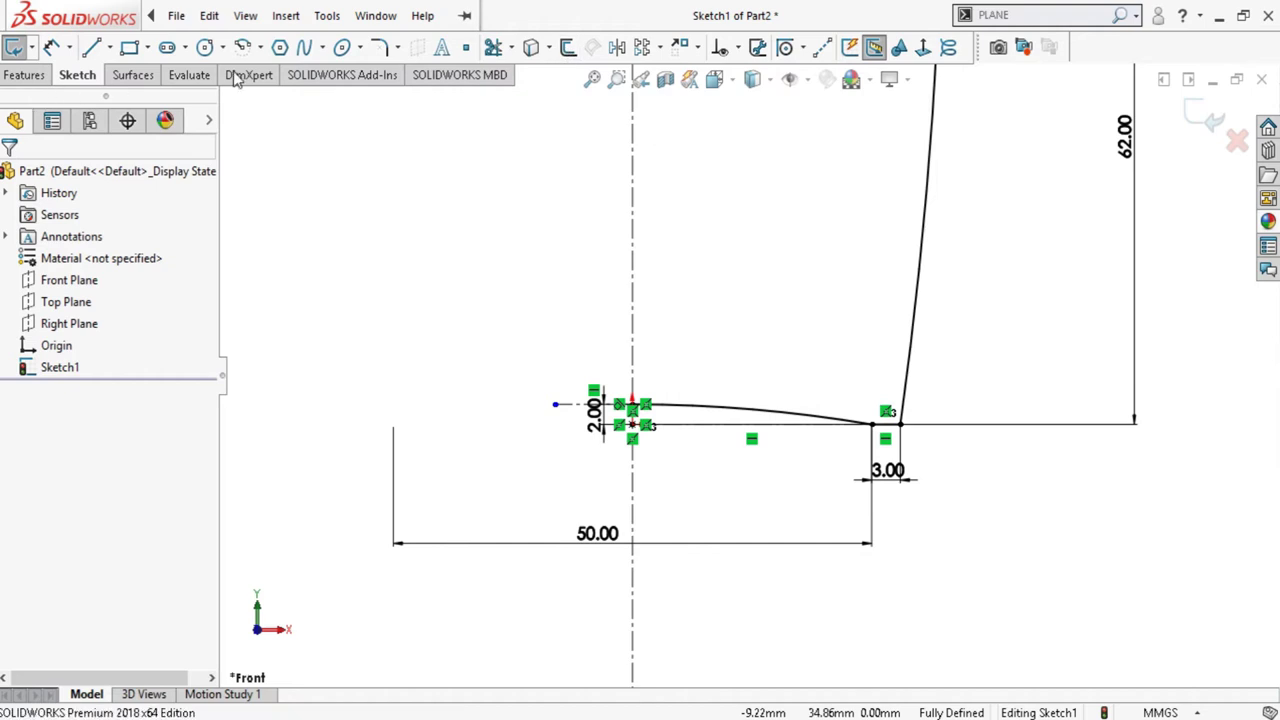
Round the corner between the base arc and the 3.00 line with an R4.05 sketch fillet
left_click(380, 47)
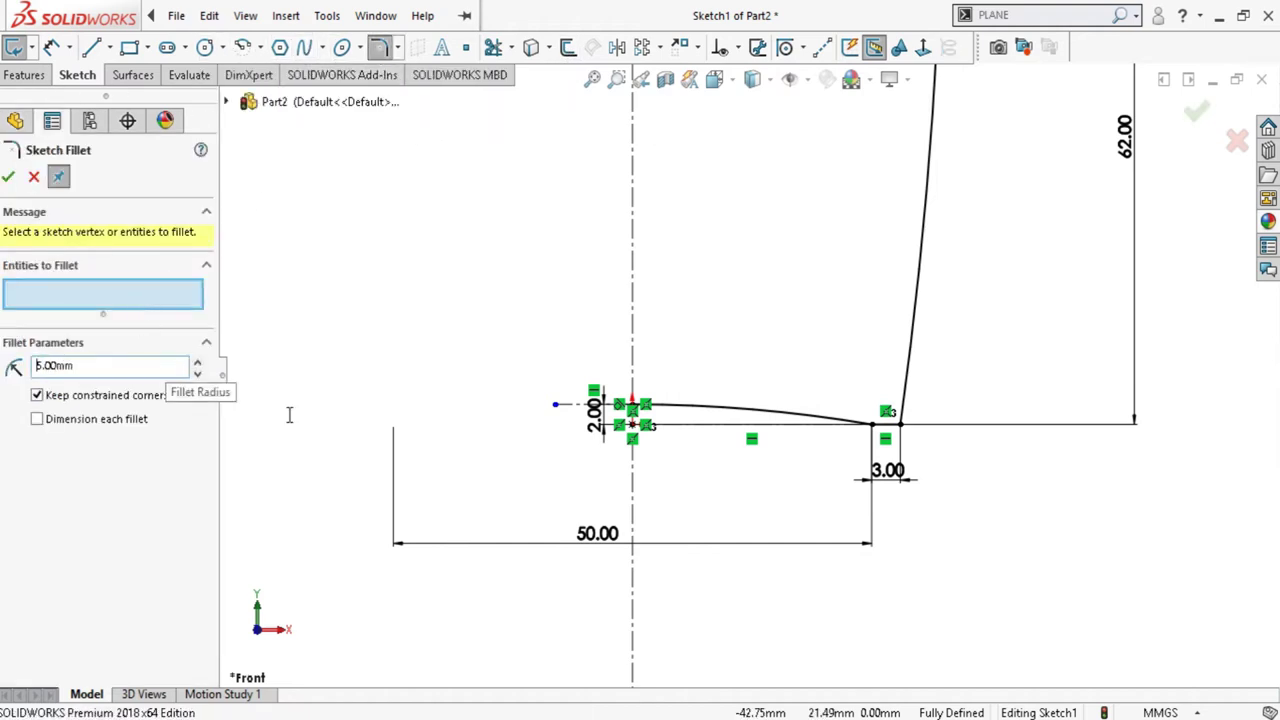
scroll(746, 449, "down", 2)
scroll(1120, 354, "down", 2)
scroll(1109, 343, "down", 2)
scroll(925, 247, "down", 2)
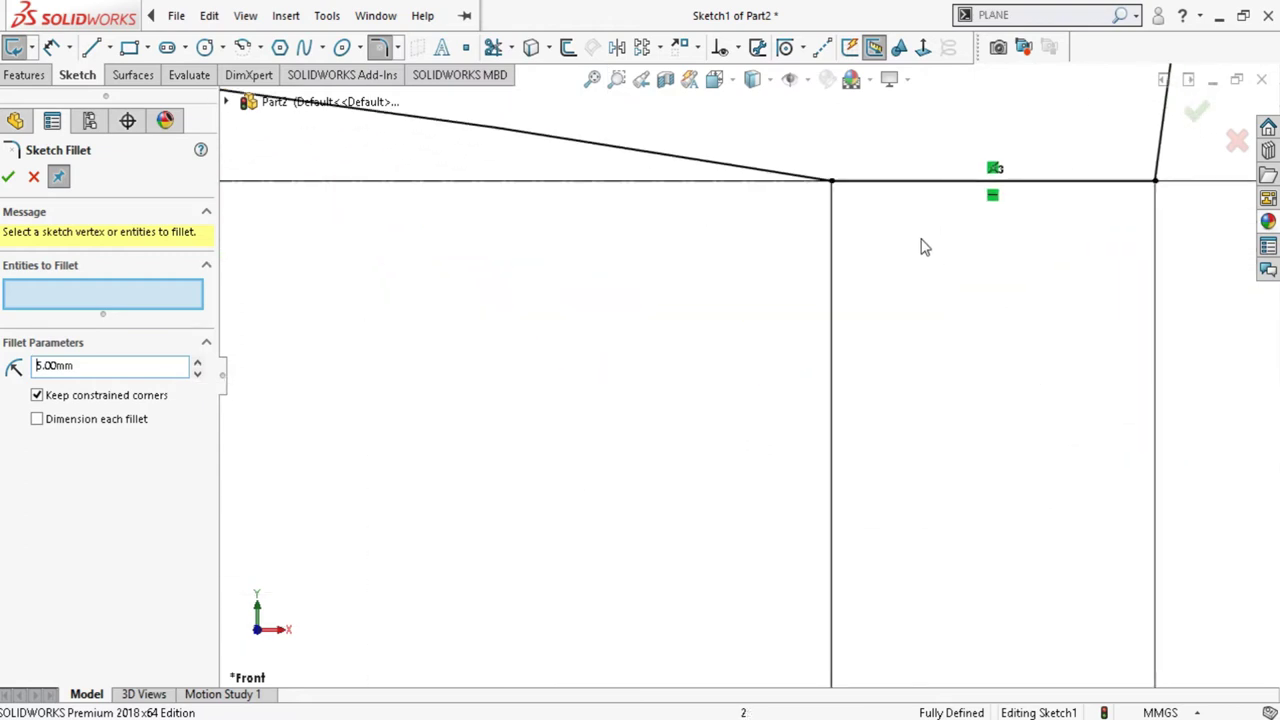
left_click_drag(846, 194, 848, 193)
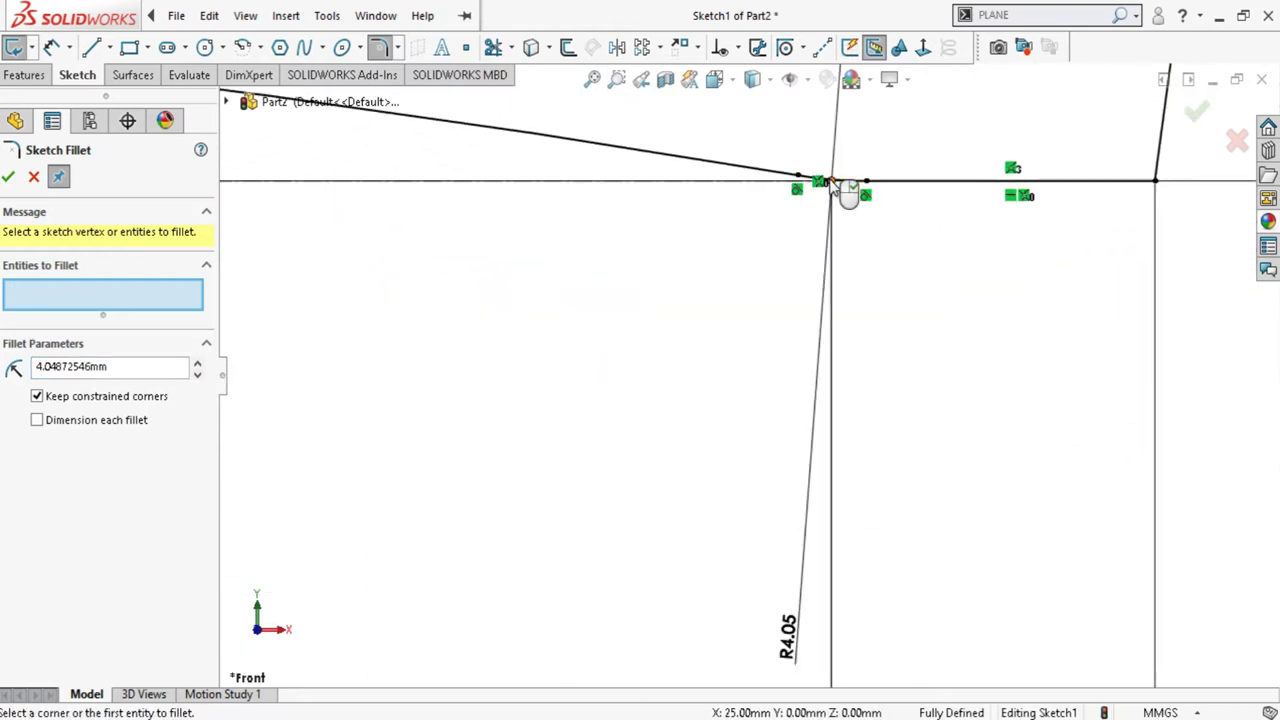
key("Escape")
scroll(874, 306, "up", 2)
scroll(866, 403, "up", 2)
scroll(869, 410, "up", 2)
scroll(866, 406, "up", 2)
scroll(920, 320, "up", 1)
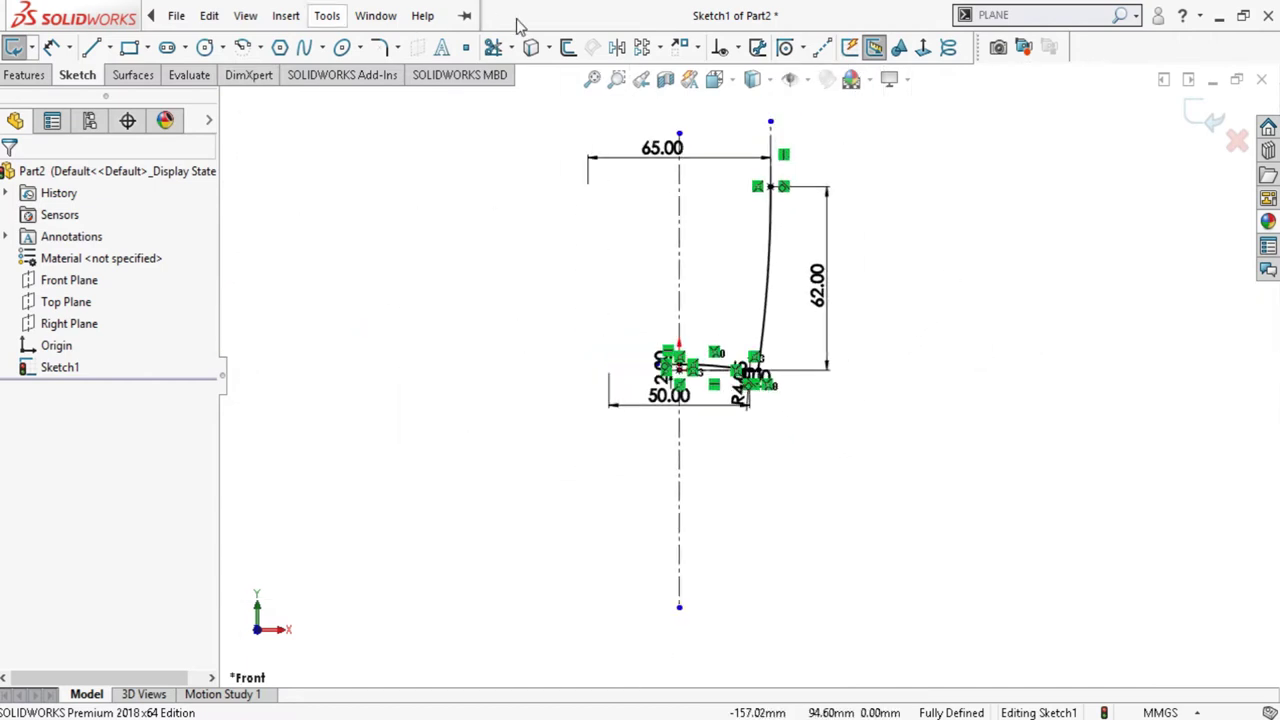
Offset the cup profile chain by 1.50 mm to form the wall
left_click(938, 243)
left_click(567, 47)
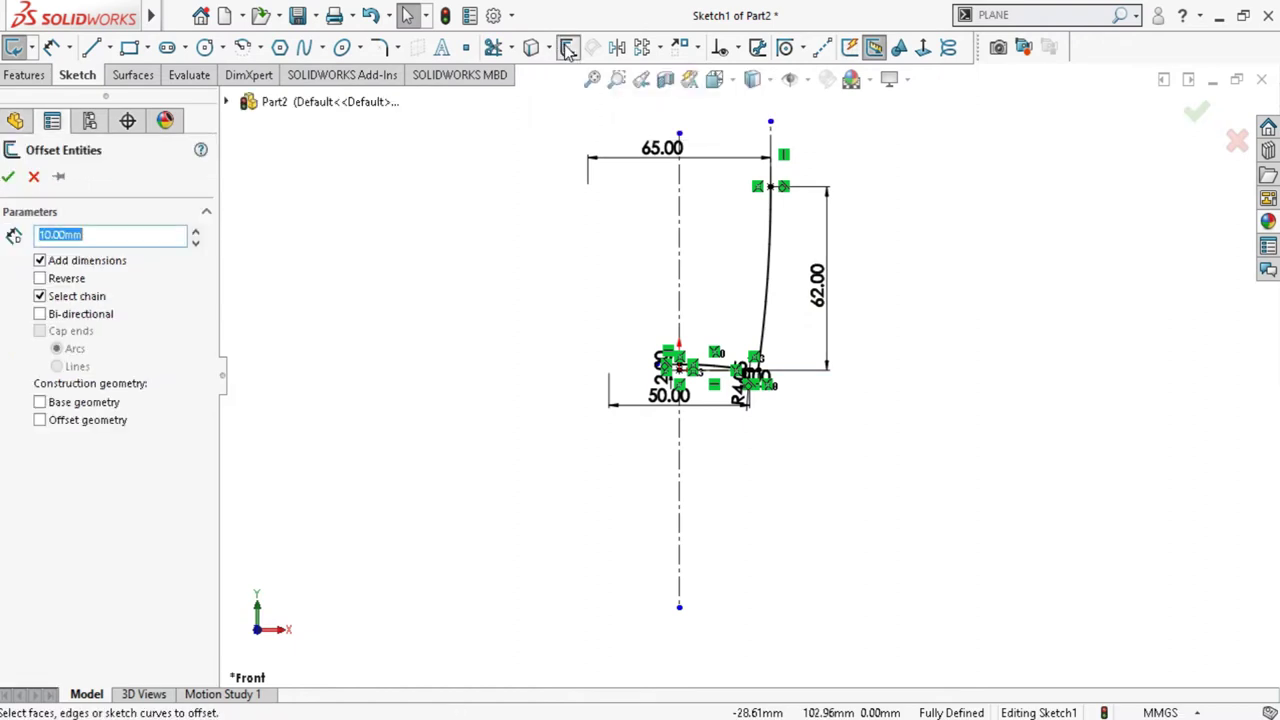
scroll(507, 212, "down", 2)
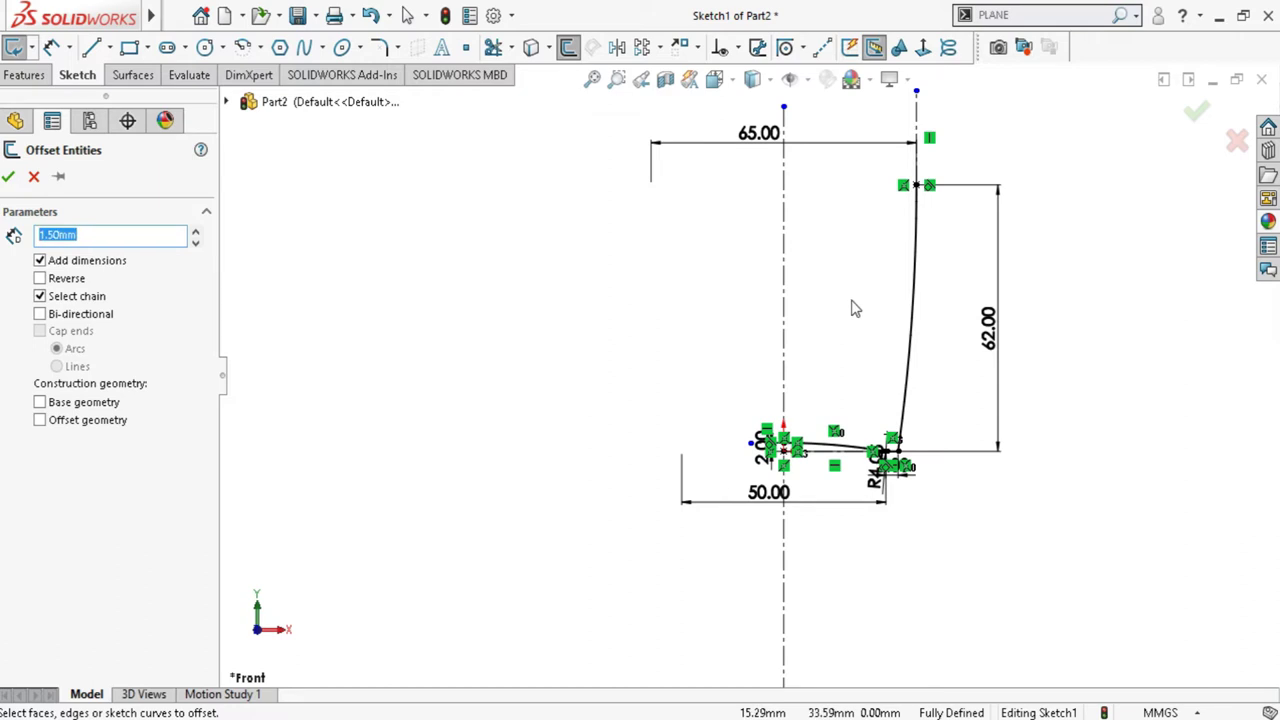
left_click(917, 264)
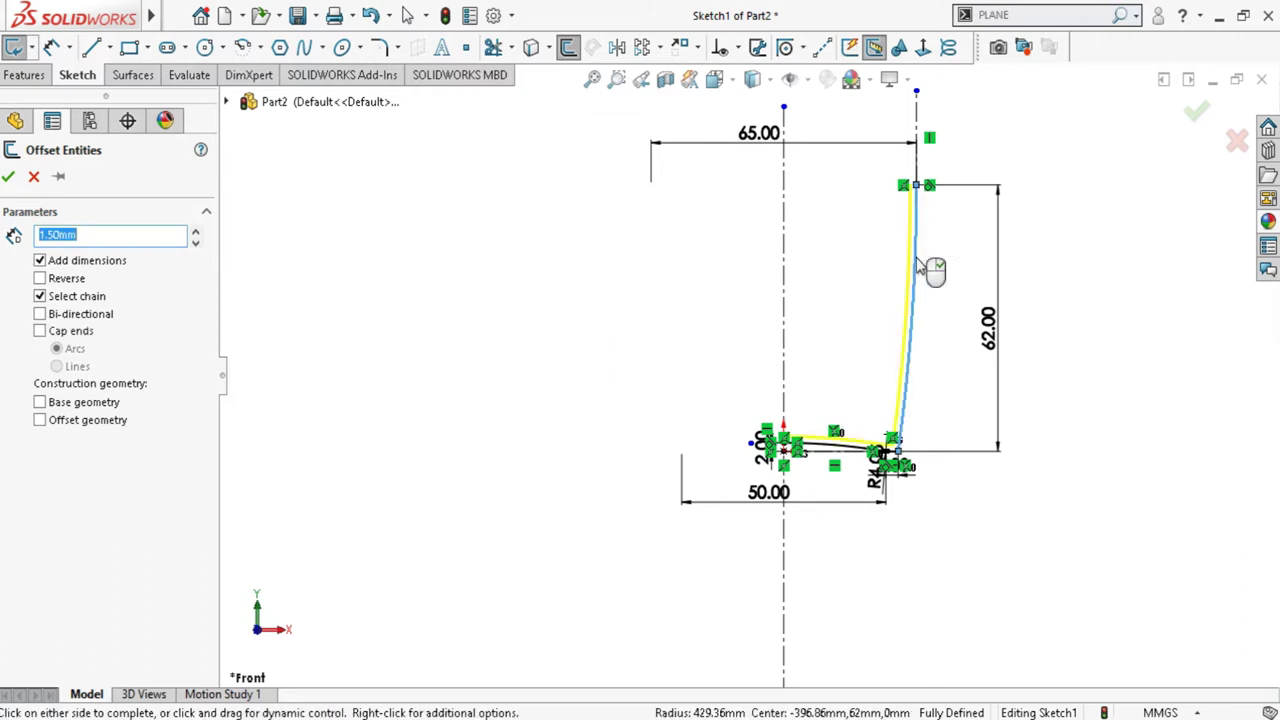
left_click(917, 264)
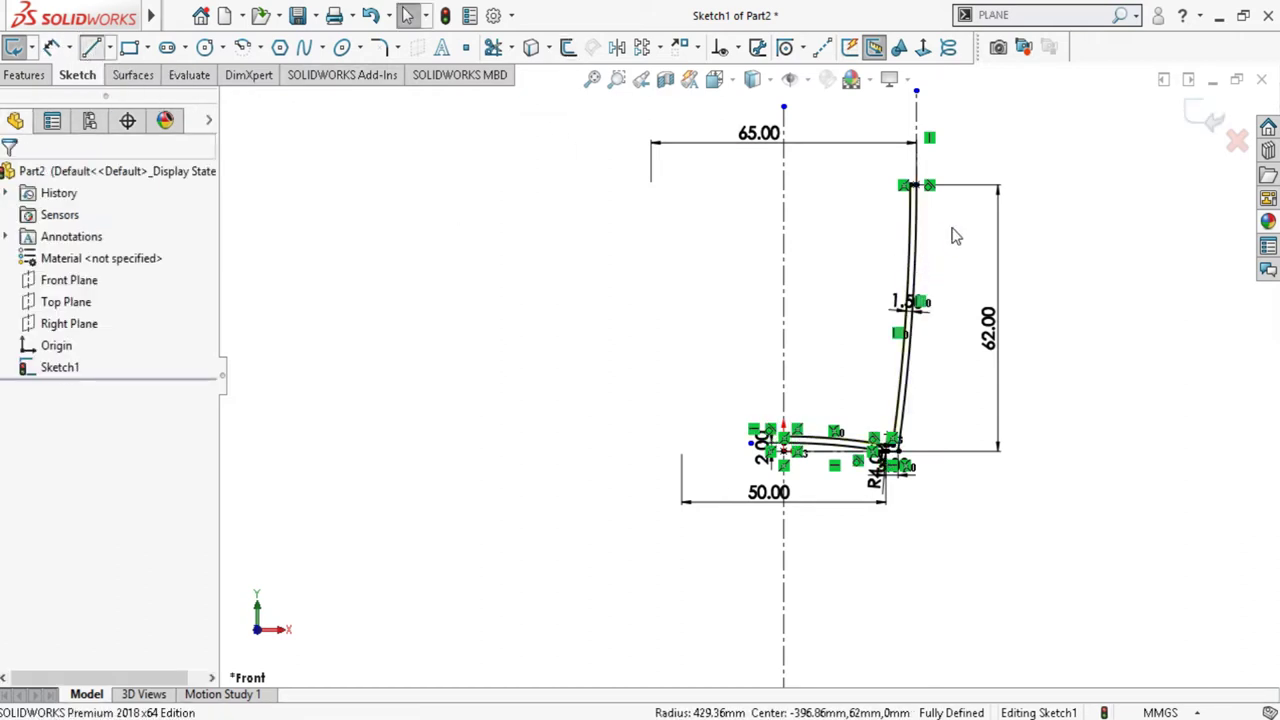
Draw a short line closing the top rim to the offset wall
scroll(900, 200, "down", 3)
scroll(850, 220, "down", 3)
scroll(829, 251, "down", 2)
scroll(760, 300, "down", 2)
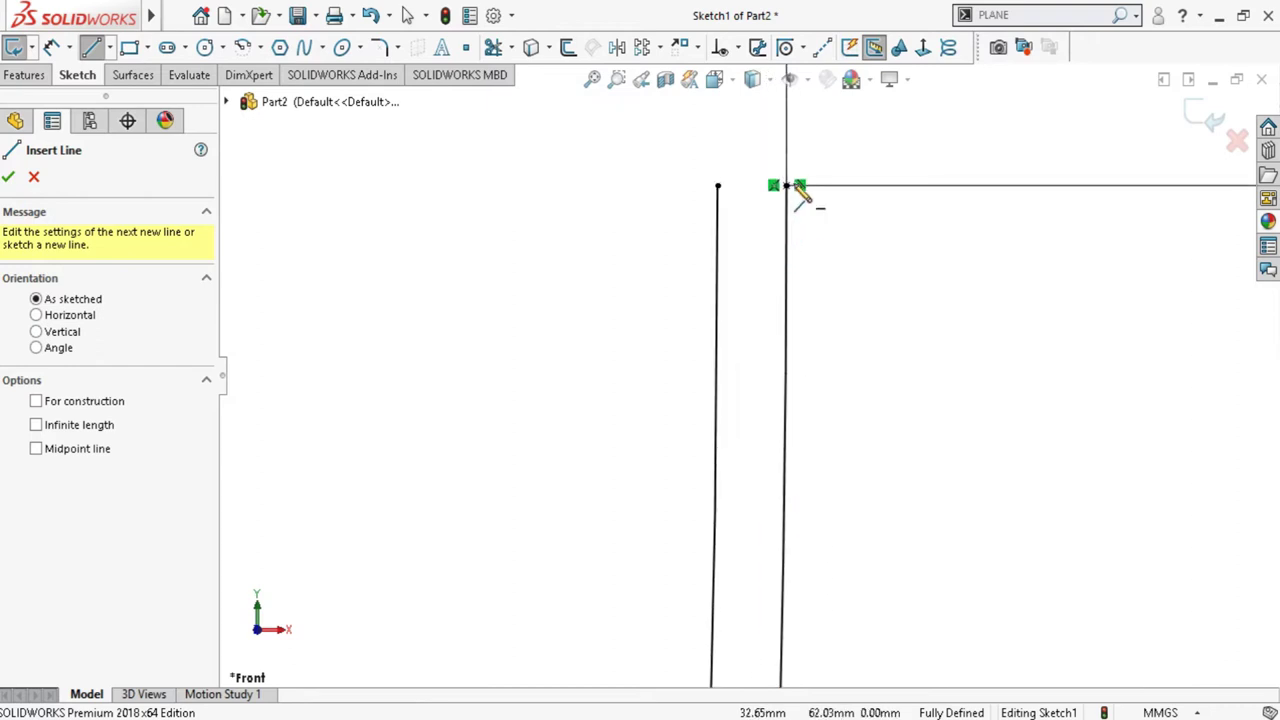
left_click(787, 187)
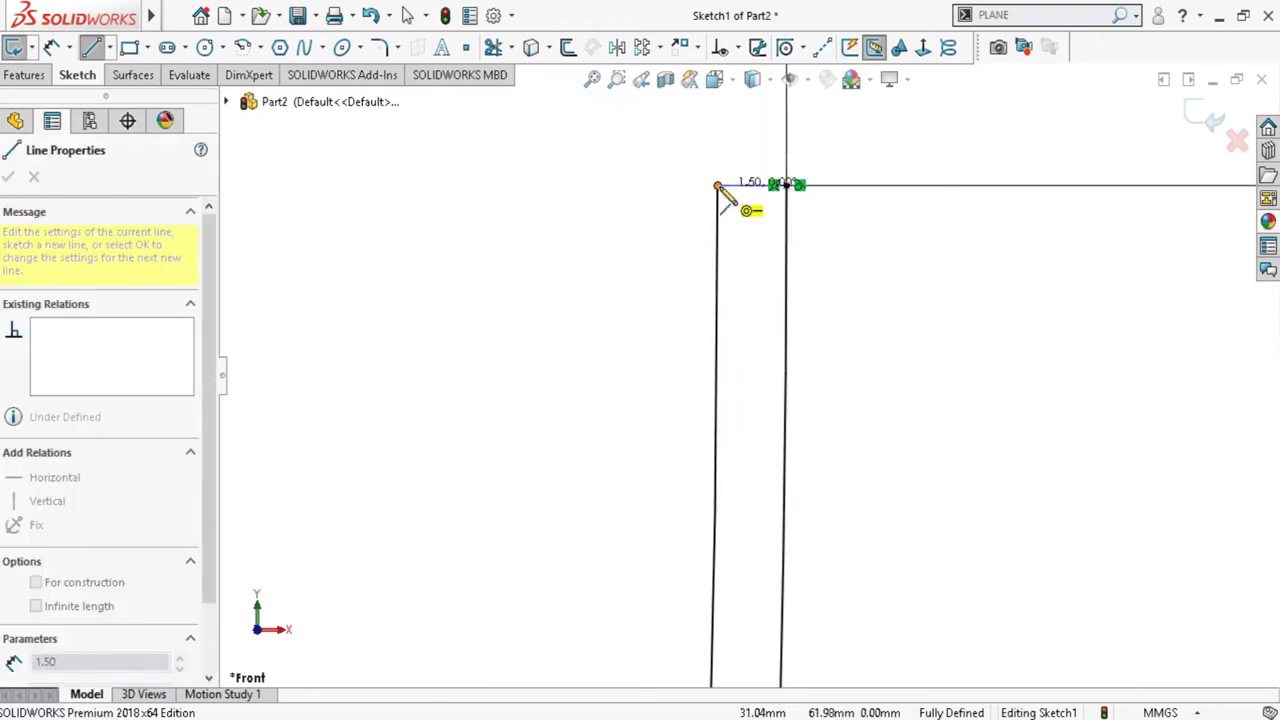
left_click(718, 187)
scroll(923, 206, "up", 2)
scroll(908, 314, "up", 2)
scroll(890, 340, "up", 2)
scroll(757, 529, "up", 2)
scroll(728, 557, "up", 2)
scroll(700, 560, "down", 3)
scroll(648, 512, "down", 2)
scroll(650, 513, "down", 4)
Draw a vertical line from the offset curve's end down to the base line
left_click(659, 326)
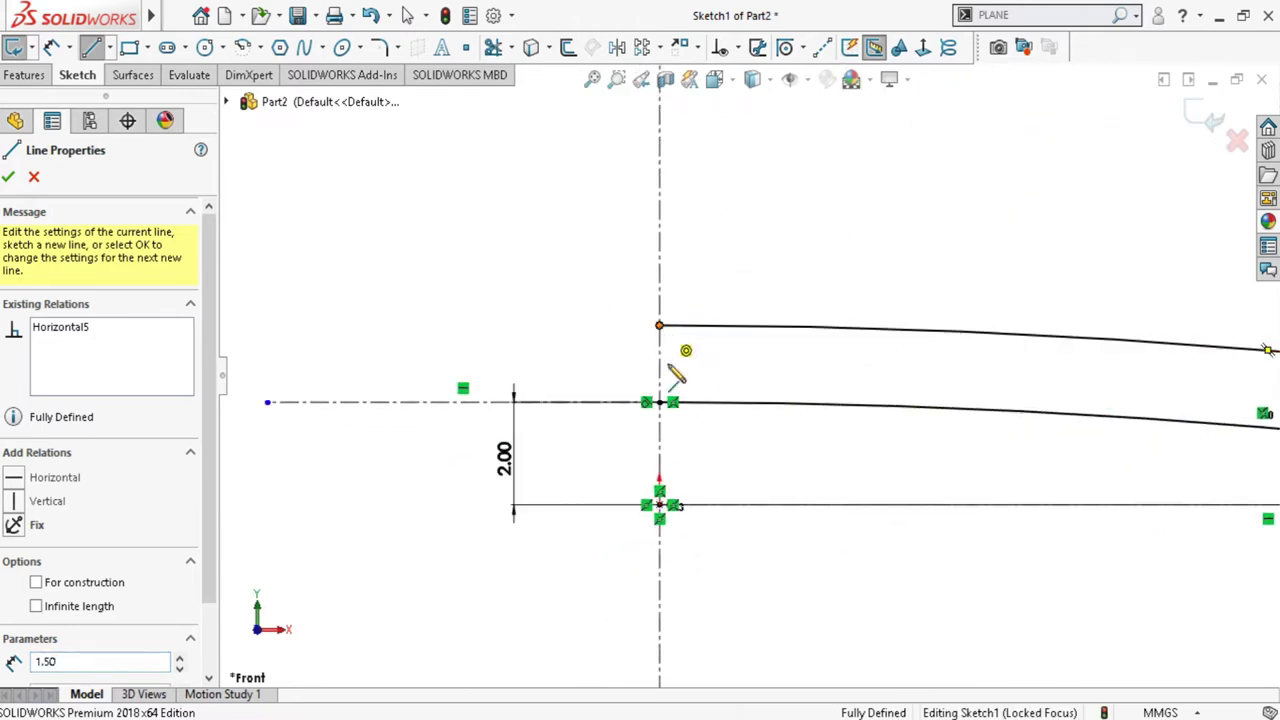
left_click(659, 505)
key("Escape")
scroll(757, 523, "up", 3)
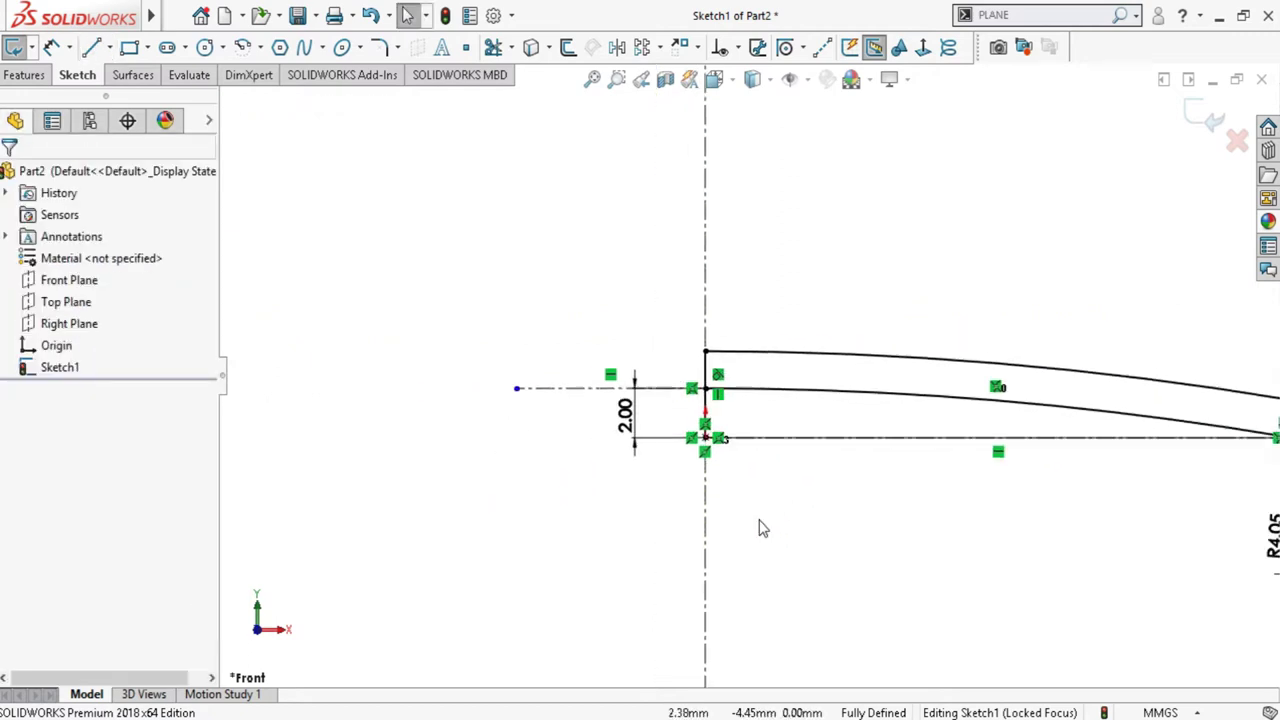
scroll(770, 507, "up", 2)
scroll(1000, 455, "down", 3)
scroll(820, 195, "down", 2)
scroll(794, 165, "up", 1)
scroll(700, 250, "down", 2)
scroll(837, 349, "down", 2)
scroll(651, 420, "up", 2)
scroll(677, 480, "down", 3)
scroll(748, 480, "down", 2)
scroll(790, 455, "up", 1)
scroll(850, 410, "up", 2)
scroll(880, 394, "up", 2)
scroll(880, 394, "up", 1)
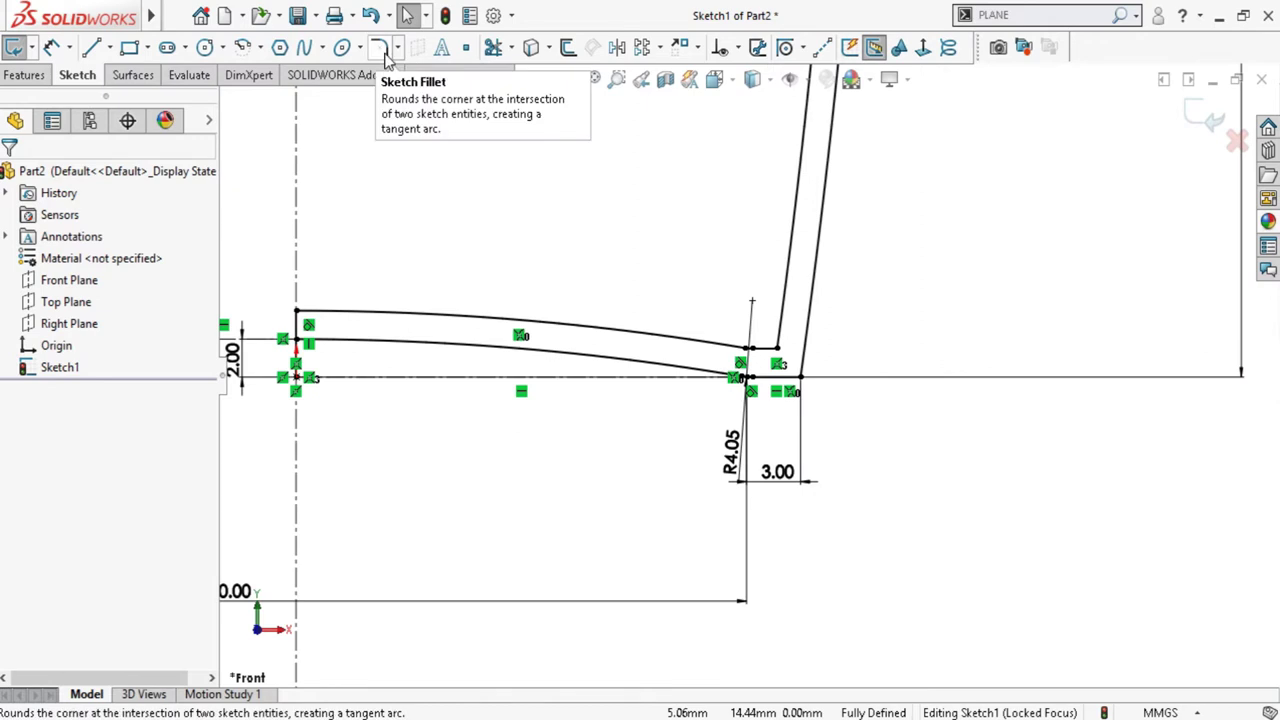
Round the outer bottom corner with an R1.00 sketch fillet
left_click(380, 47)
scroll(360, 300, "up", 2)
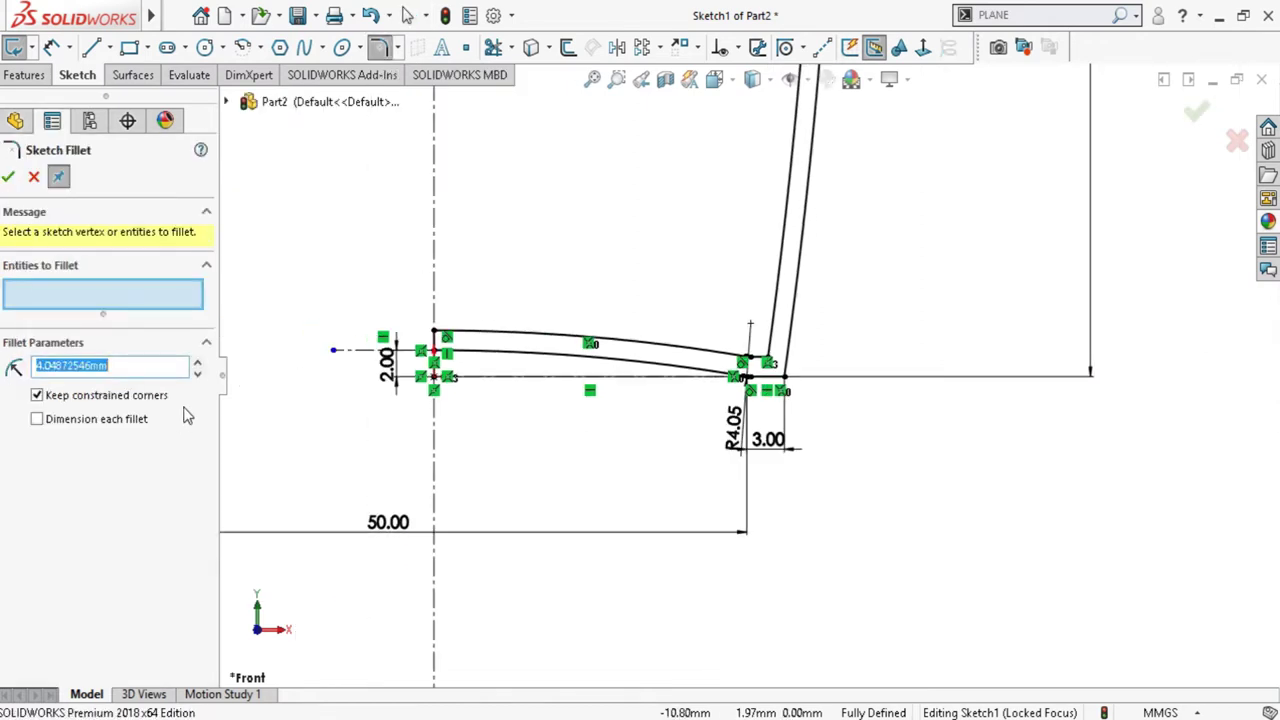
scroll(825, 416, "down", 1)
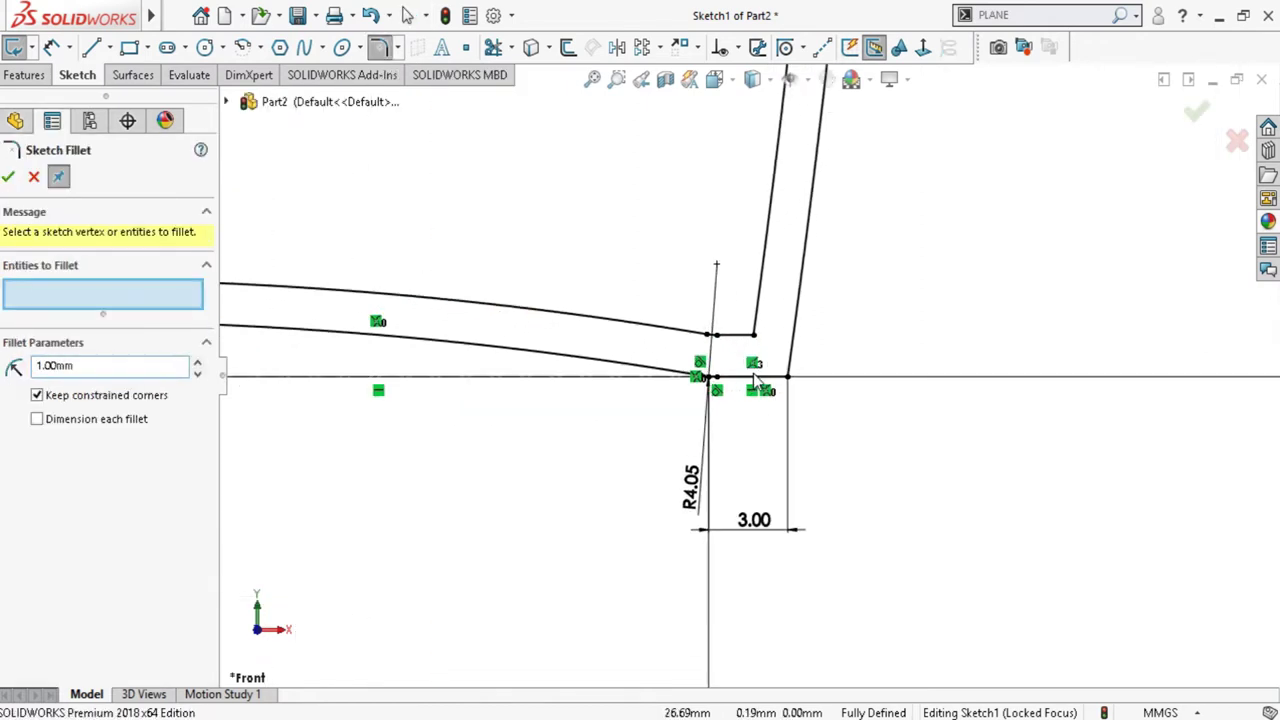
scroll(825, 400, "down", 2)
left_click(814, 385)
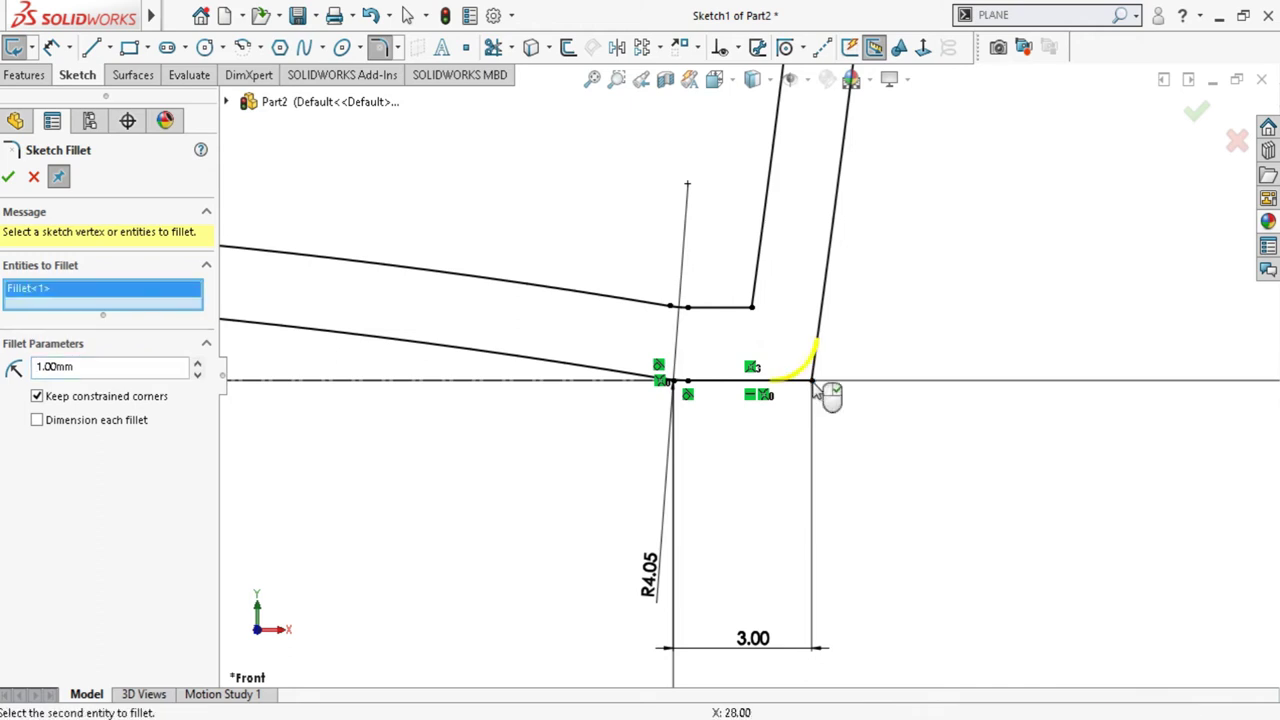
key("Escape")
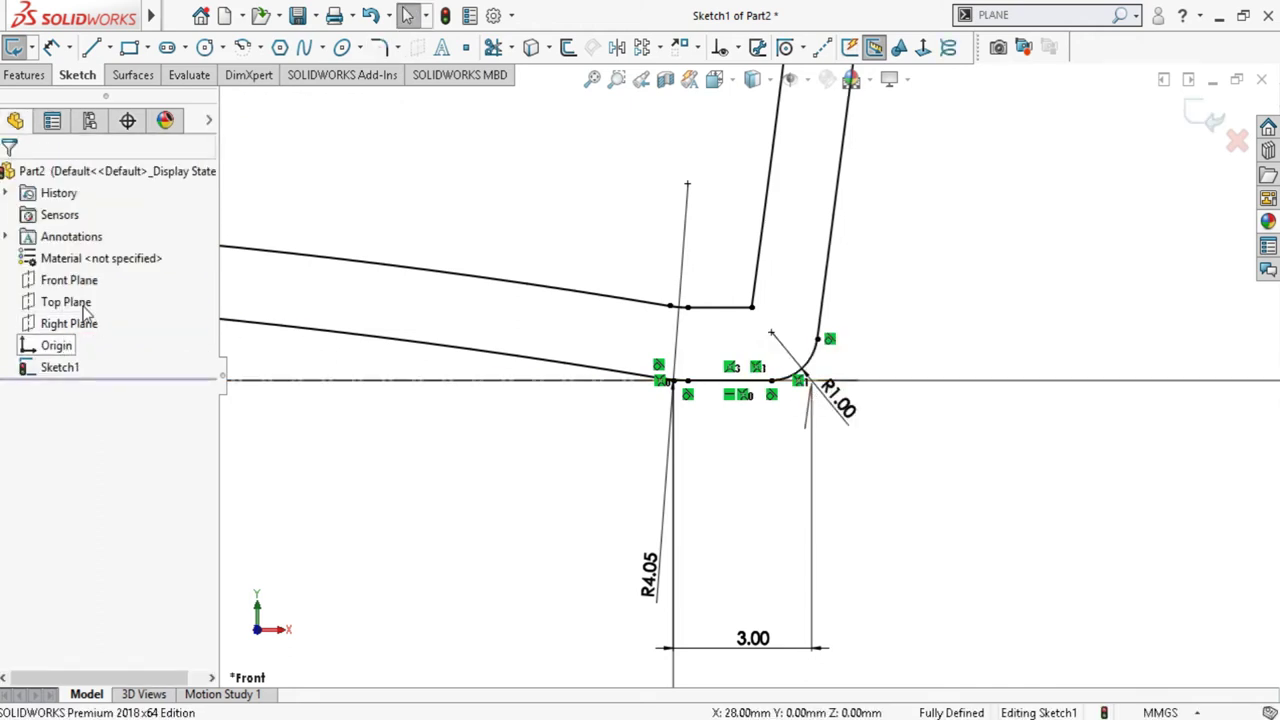
Round the inner bottom corner with an R0.50 sketch fillet
left_click(379, 47)
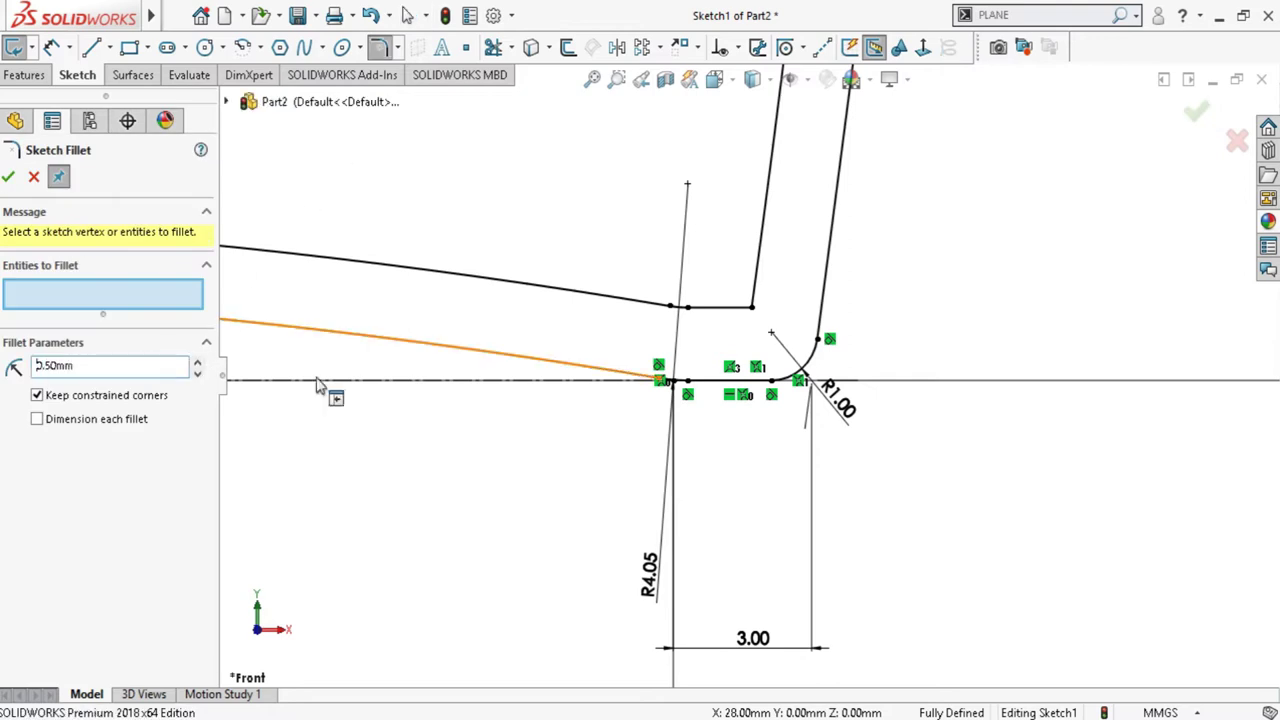
scroll(755, 350, "down", 3)
left_click(755, 287)
Round the top rim corner with an R0.40 sketch fillet
scroll(760, 290, "up", 3)
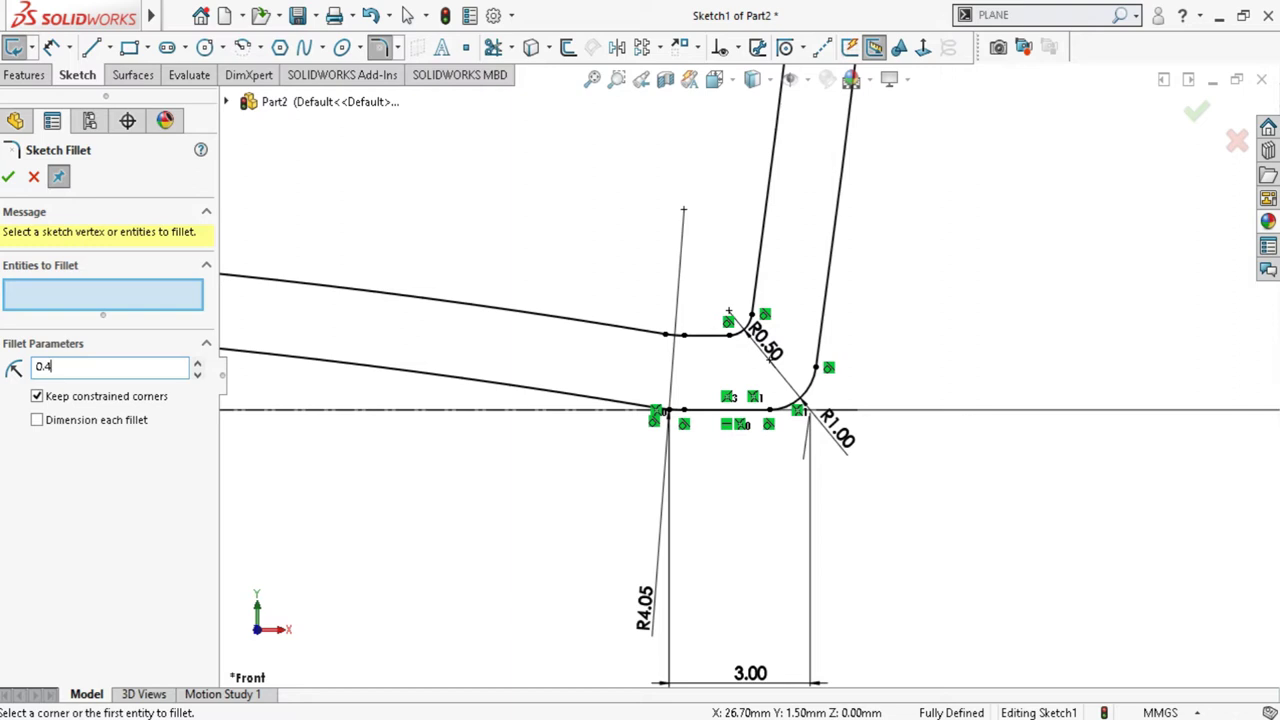
scroll(880, 323, "up", 2)
scroll(880, 323, "up", 2)
scroll(877, 303, "up", 2)
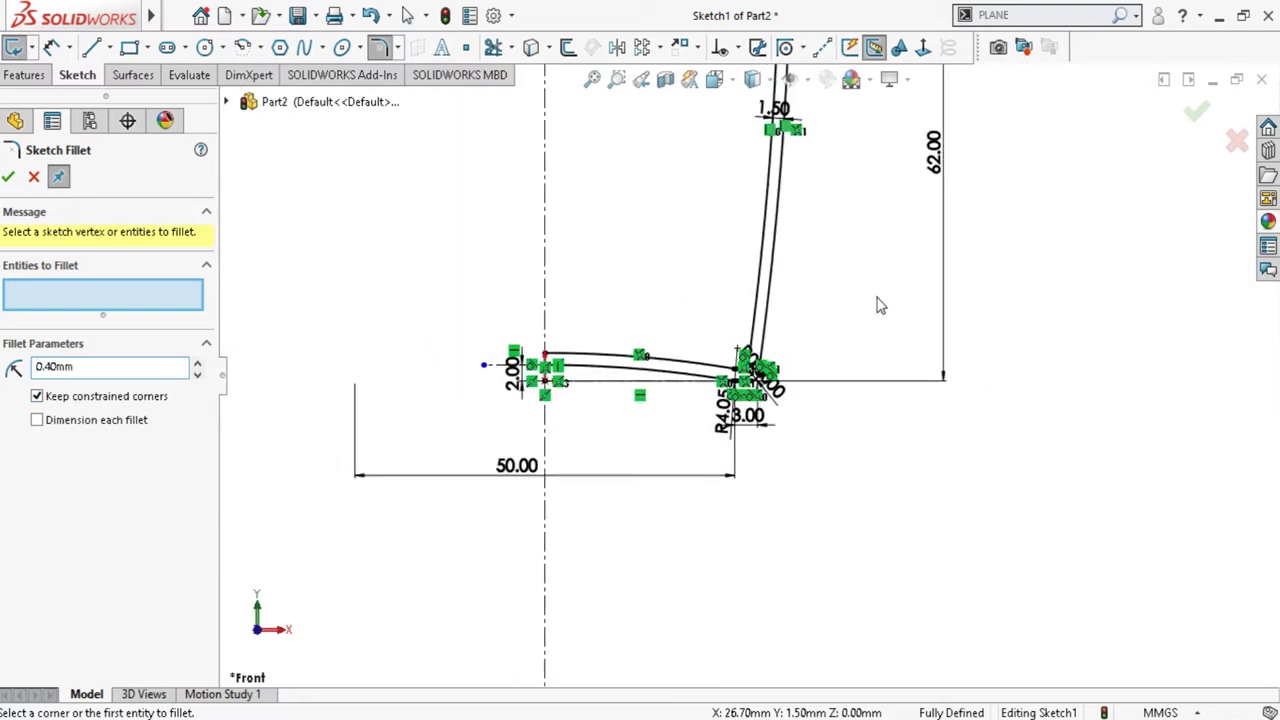
scroll(877, 303, "up", 1)
scroll(750, 300, "down", 1)
scroll(748, 310, "down", 2)
scroll(746, 330, "down", 2)
scroll(750, 330, "down", 1)
scroll(817, 326, "down", 2)
scroll(737, 309, "down", 1)
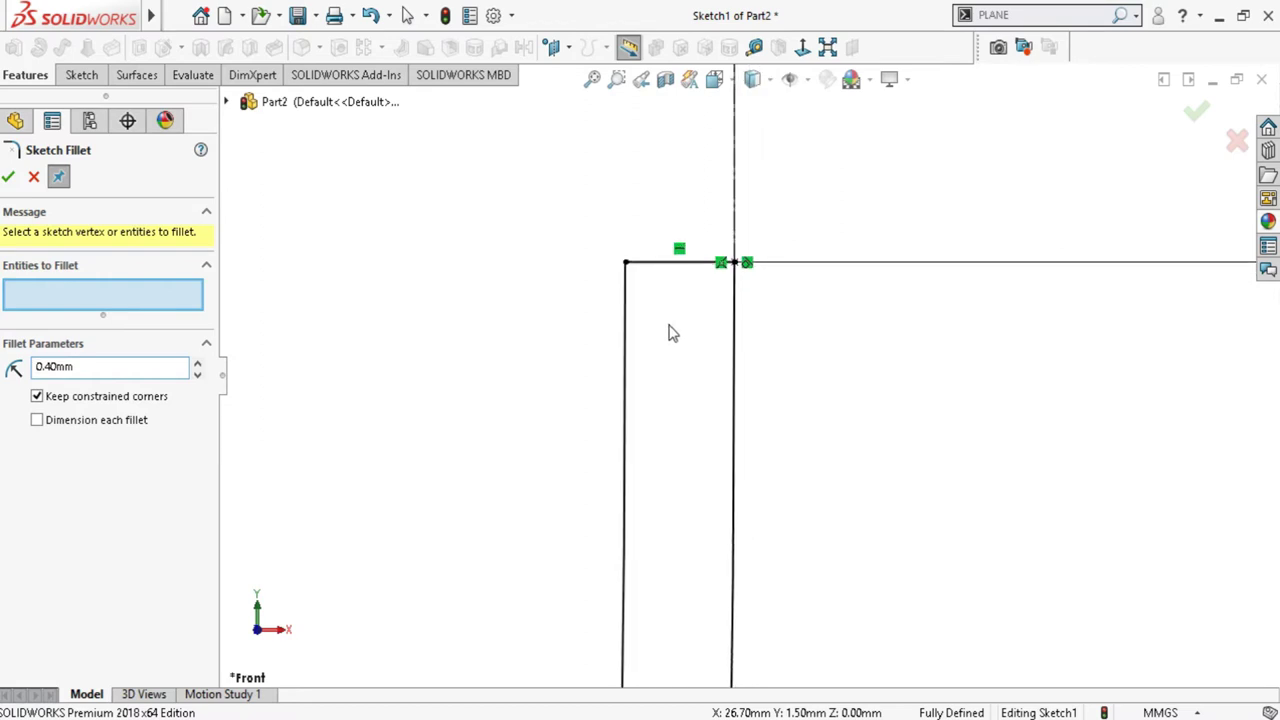
scroll(646, 303, "down", 1)
left_click(628, 250)
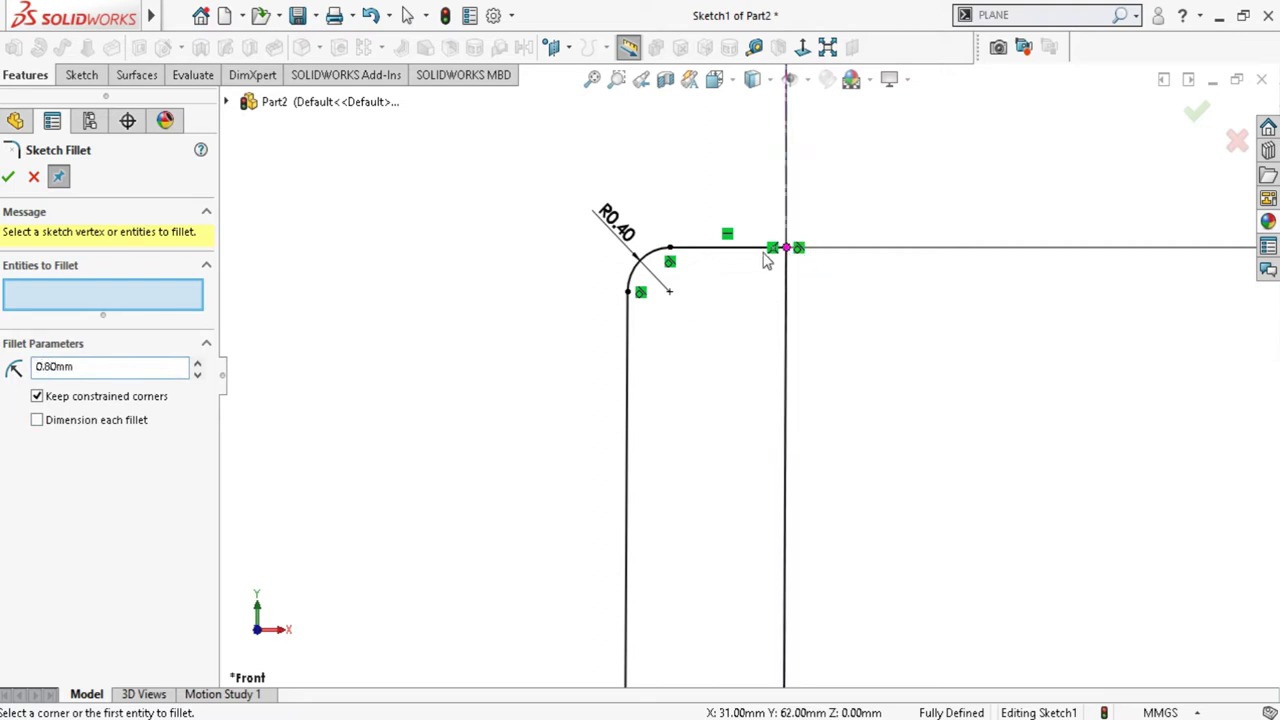
Fillet the upper-right corner where the top line meets the vertical line at 0.80 mm
left_click(786, 298)
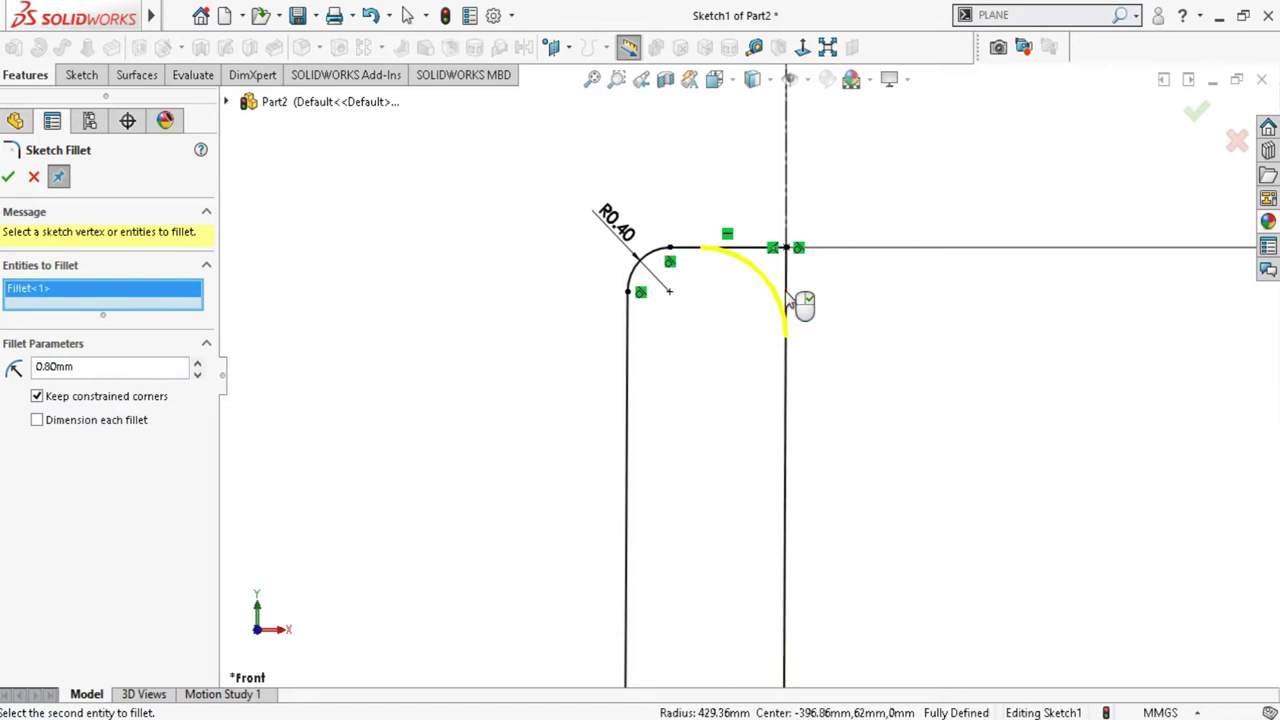
right_click(787, 298)
scroll(786, 296, "up", 3)
scroll(794, 366, "up", 3)
scroll(790, 398, "up", 2)
scroll(797, 434, "up", 2)
scroll(797, 434, "up", 2)
scroll(771, 488, "up", 2)
scroll(771, 488, "up", 2)
scroll(771, 488, "up", 2)
Add a tangent relation between the long curved arc and the near-vertical arc, then deselect
scroll(771, 488, "up", 2)
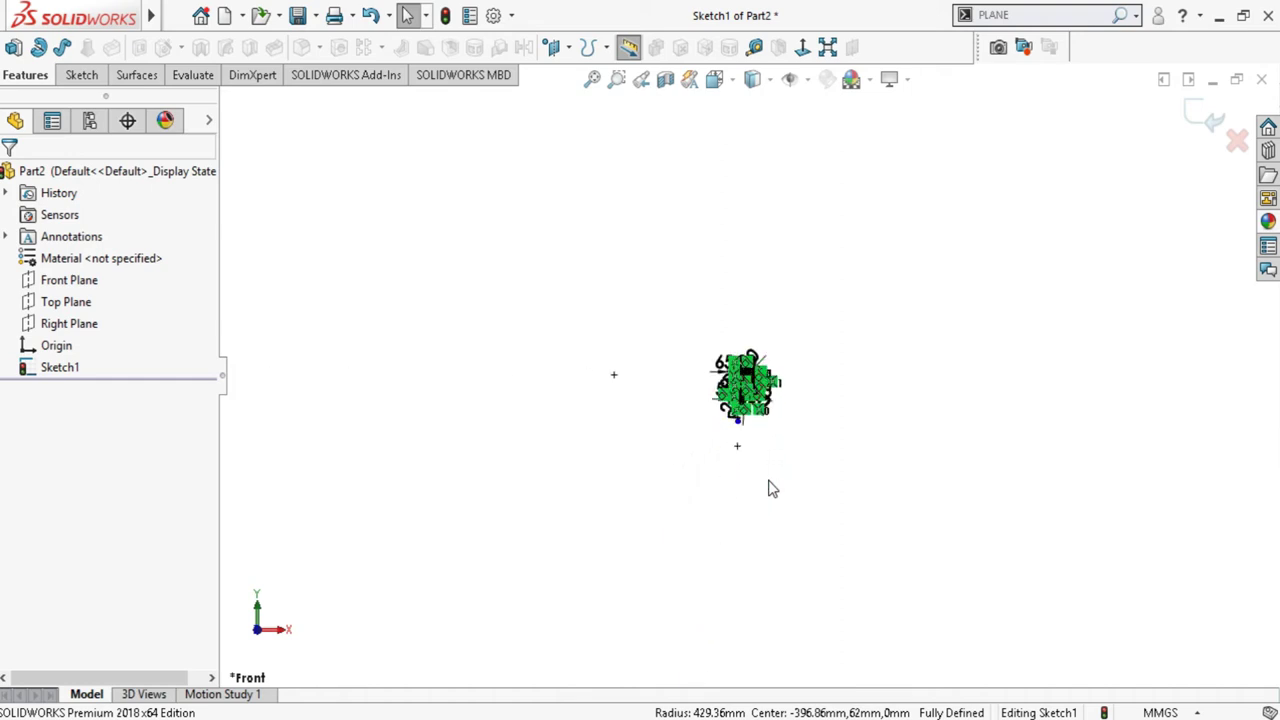
scroll(760, 400, "down", 2)
scroll(750, 350, "down", 2)
scroll(745, 320, "down", 2)
scroll(744, 309, "down", 3)
scroll(748, 330, "down", 2)
scroll(758, 375, "down", 2)
scroll(766, 415, "down", 2)
scroll(770, 428, "down", 2)
scroll(770, 428, "down", 2)
scroll(740, 400, "down", 2)
scroll(755, 300, "down", 2)
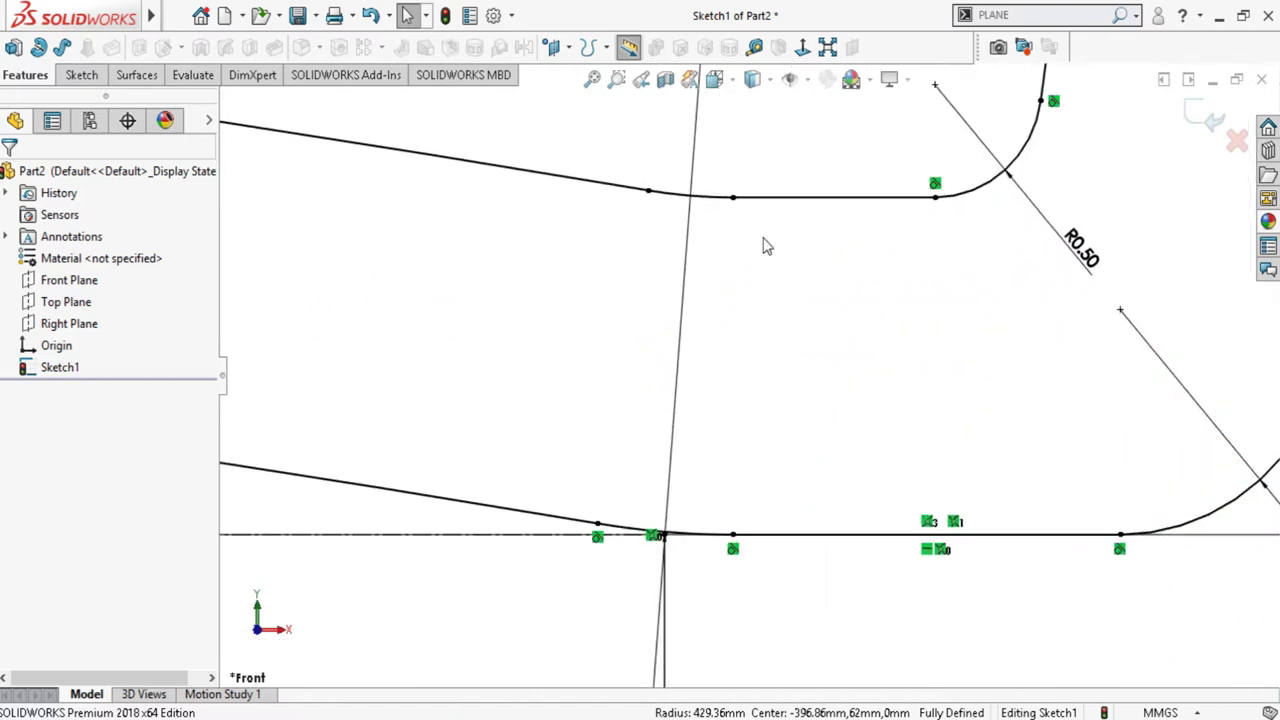
left_click(739, 199)
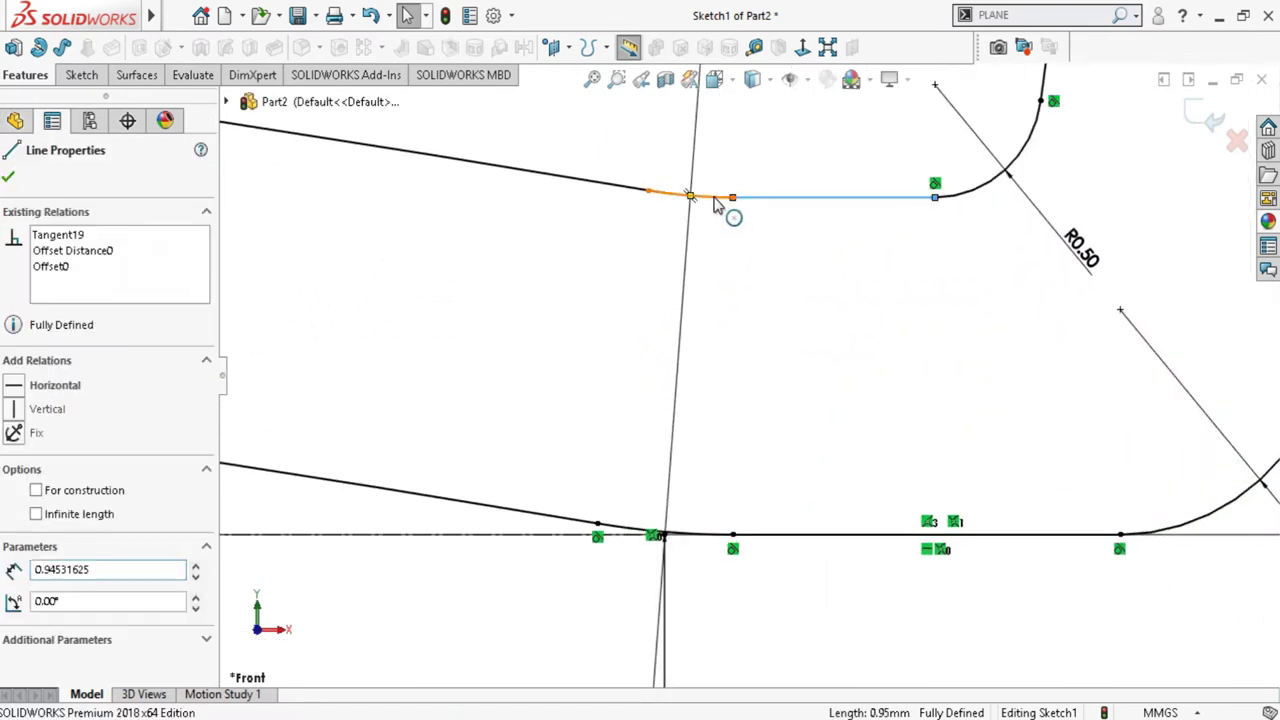
left_click(716, 200, "ctrl")
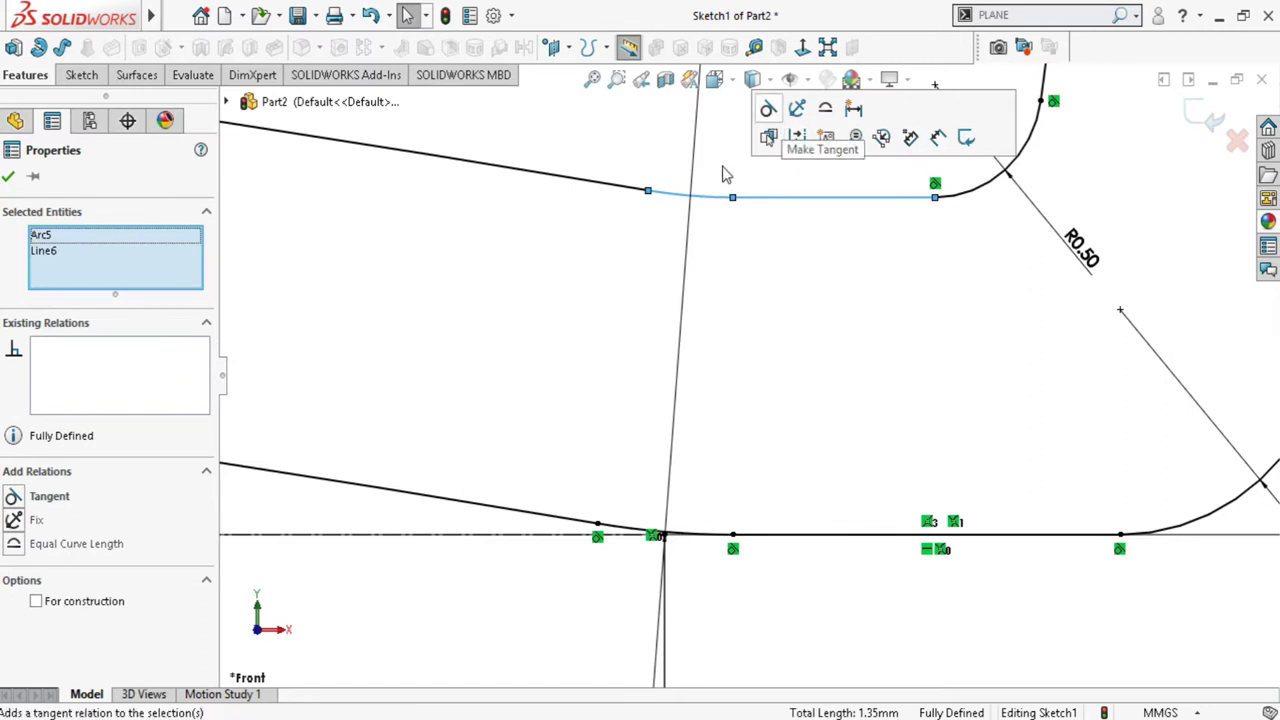
left_click(642, 193)
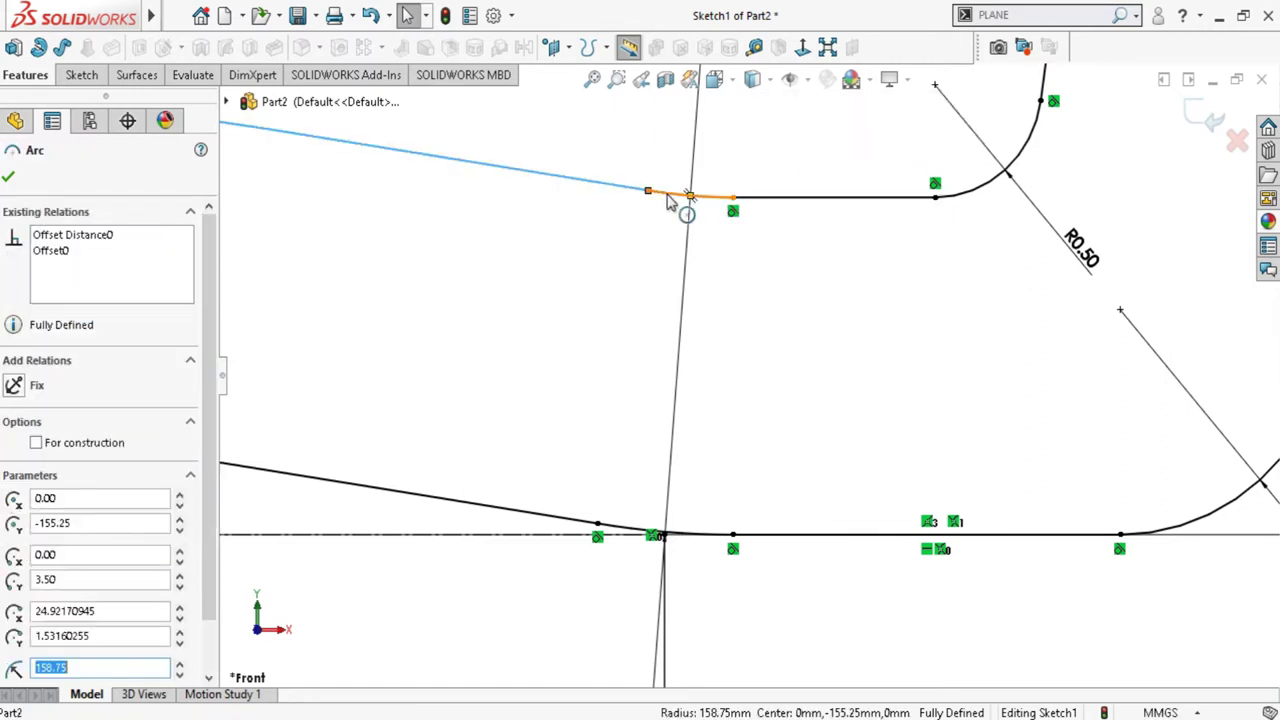
left_click(692, 160, "ctrl")
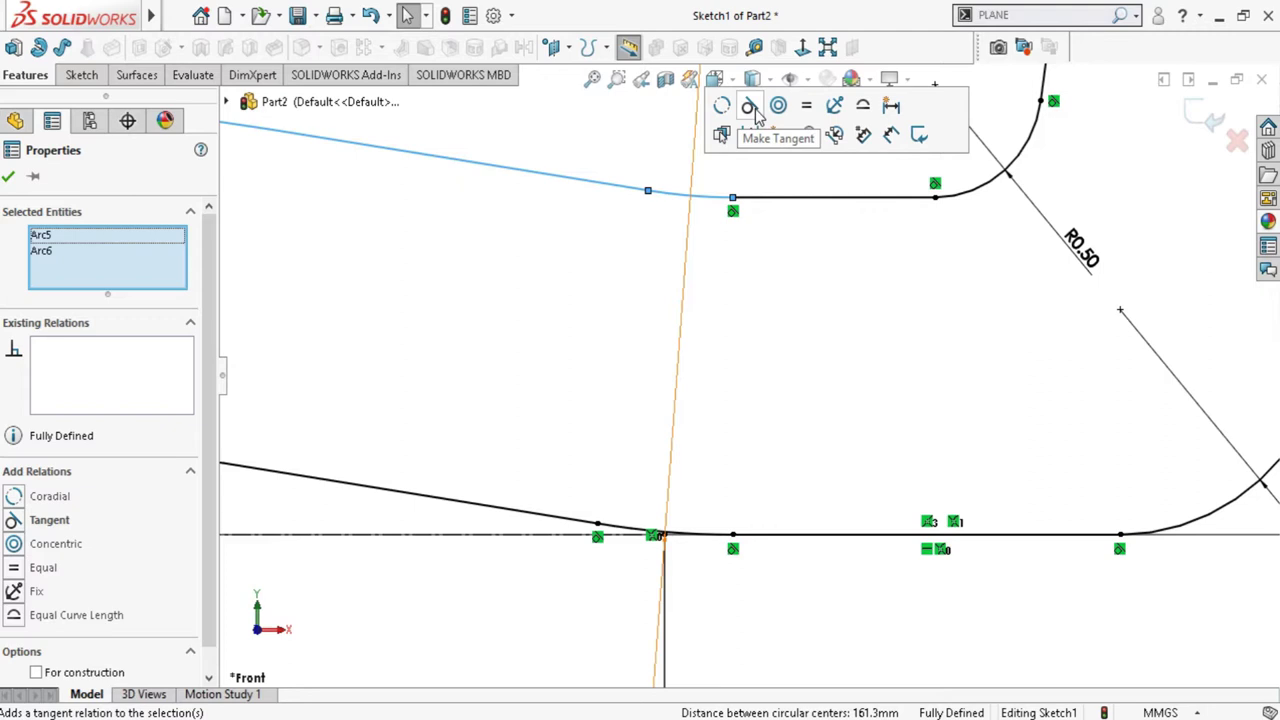
left_click(757, 115)
scroll(763, 306, "up", 1)
scroll(766, 317, "up", 1)
scroll(770, 350, "up", 1)
scroll(749, 477, "down", 1)
scroll(748, 472, "down", 1)
scroll(746, 457, "down", 1)
scroll(745, 463, "up", 2)
scroll(743, 463, "up", 1)
scroll(743, 463, "up", 1)
scroll(743, 463, "up", 1)
scroll(743, 463, "up", 1)
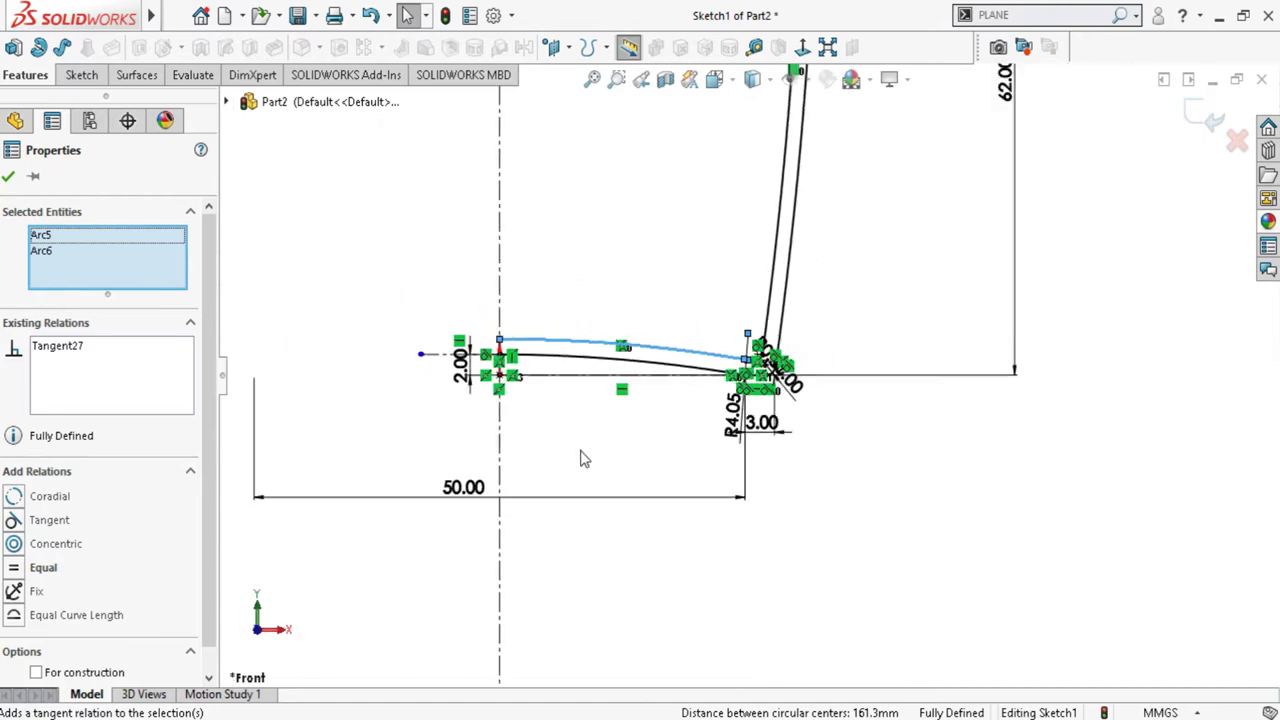
left_click(585, 459)
scroll(590, 455, "down", 2)
scroll(644, 451, "down", 2)
scroll(630, 444, "down", 1)
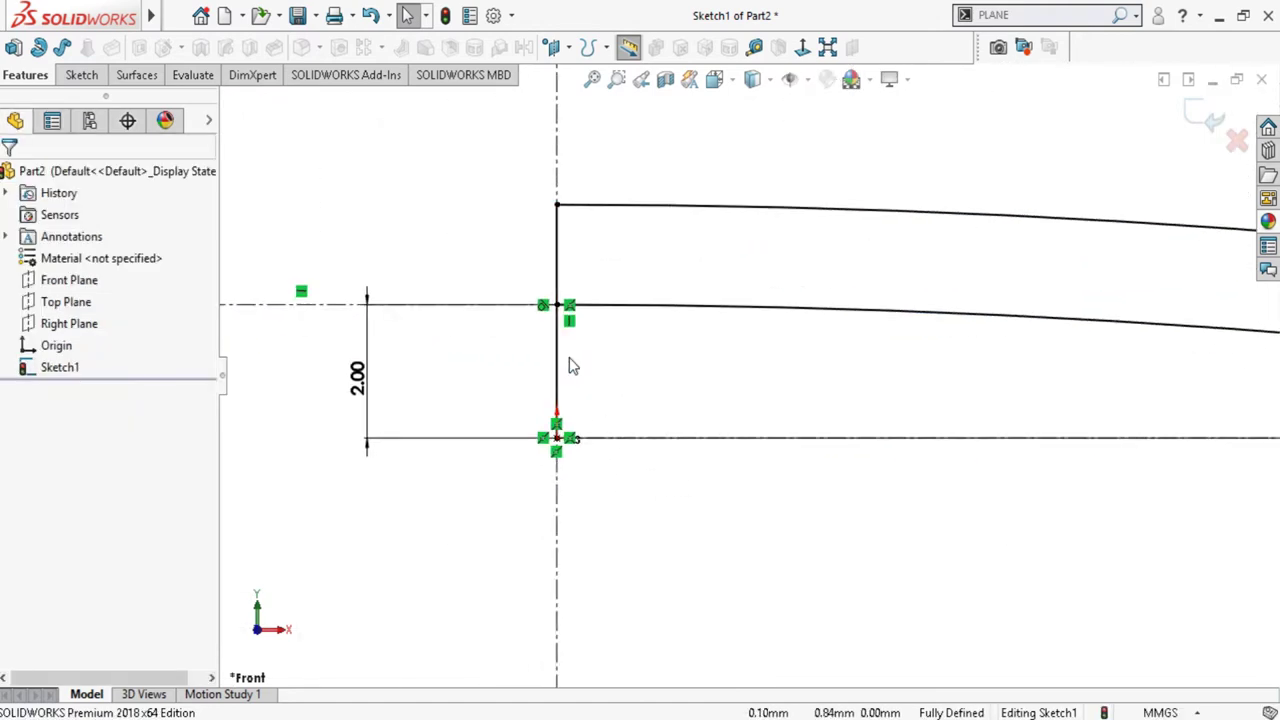
scroll(678, 391, "up", 1)
scroll(551, 331, "up", 1)
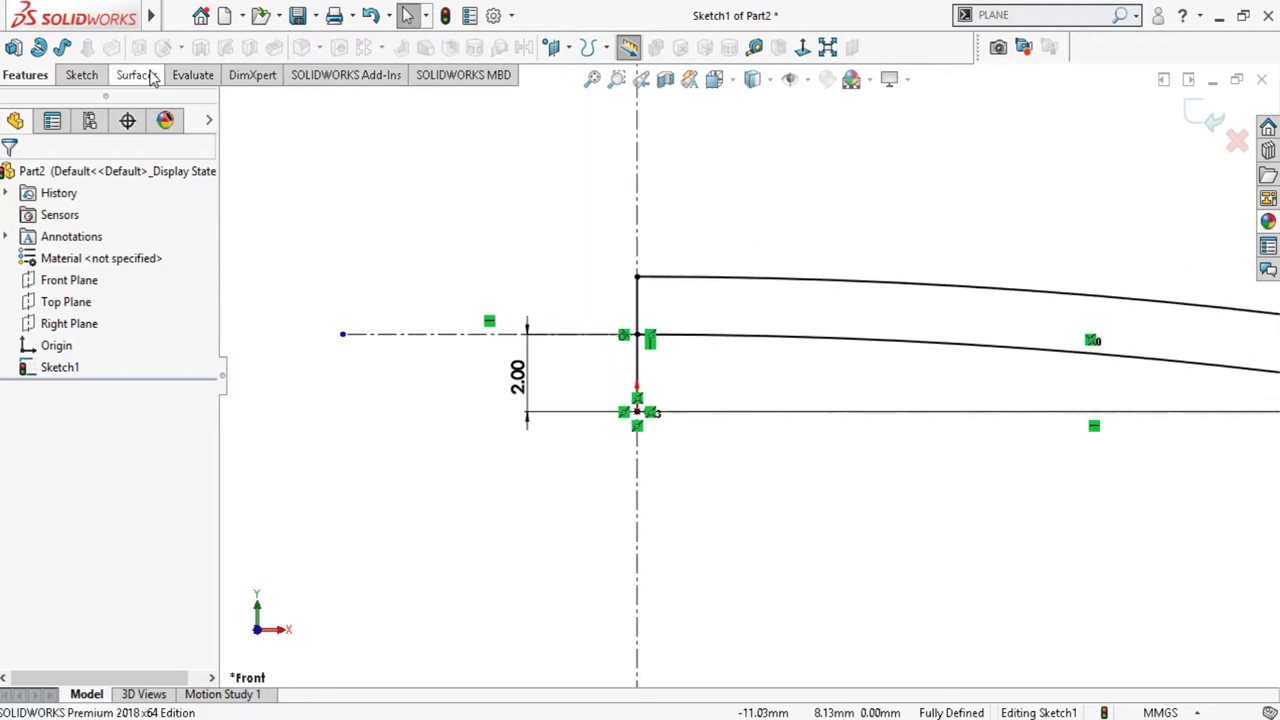
left_click(84, 78)
left_click(493, 47)
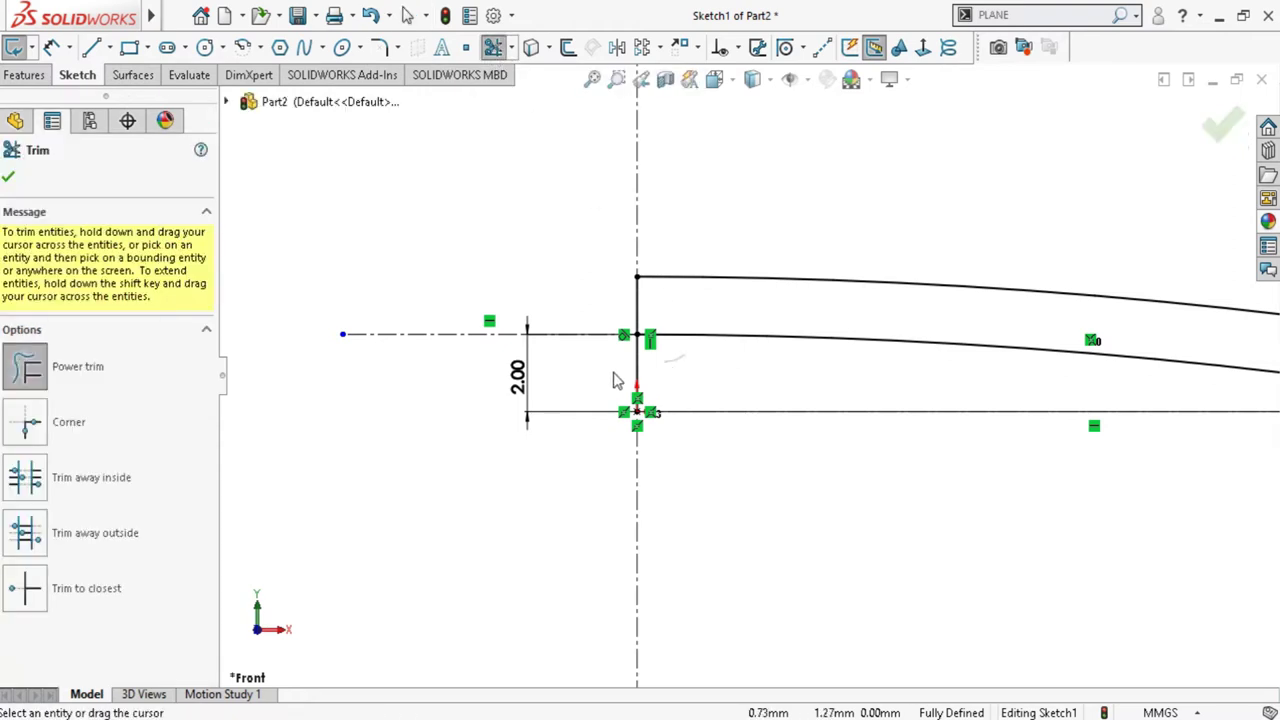
left_click_drag(614, 380, 600, 380)
key("Escape")
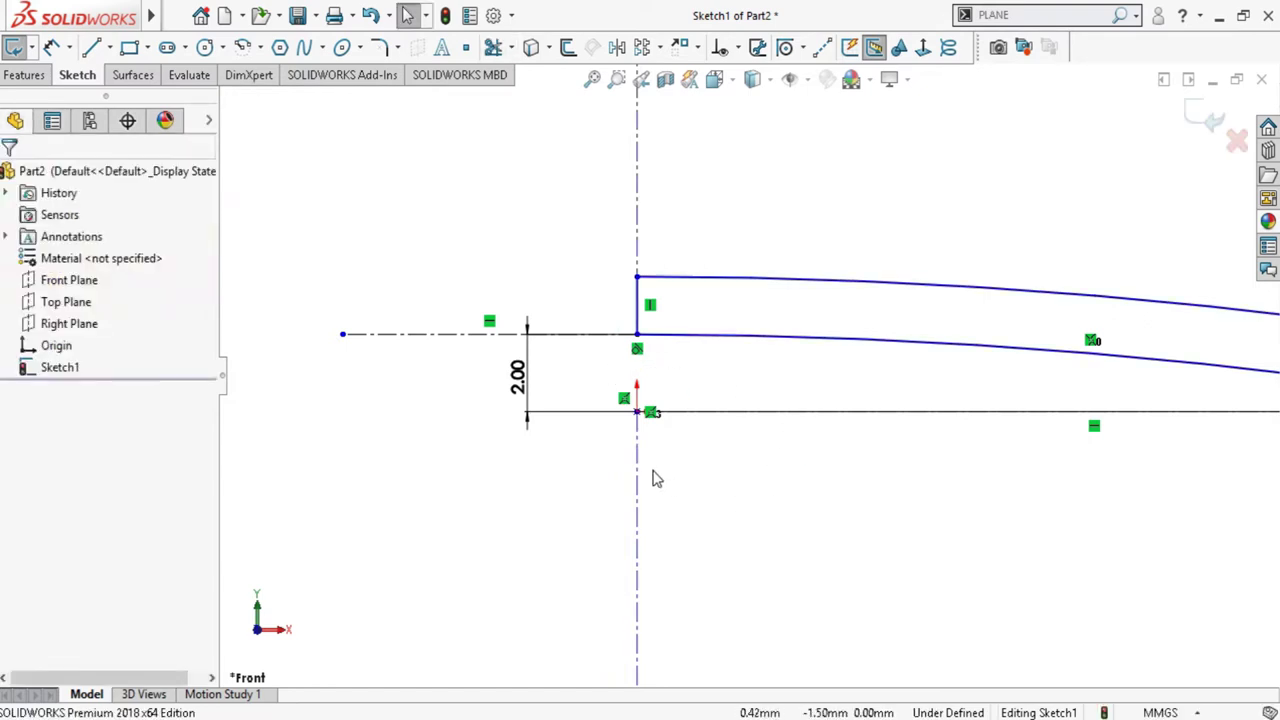
scroll(717, 506, "up", 2)
scroll(780, 380, "up", 2)
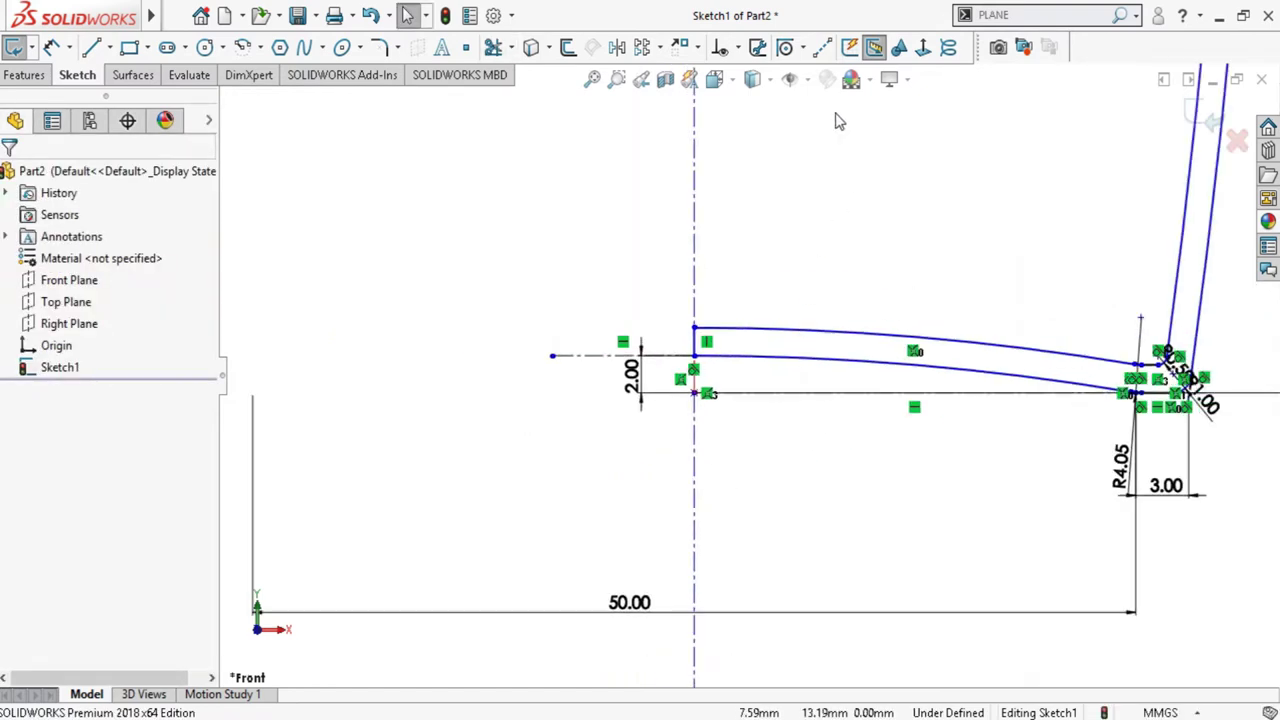
left_click(821, 47)
scroll(750, 395, "down", 1)
scroll(740, 415, "down", 1)
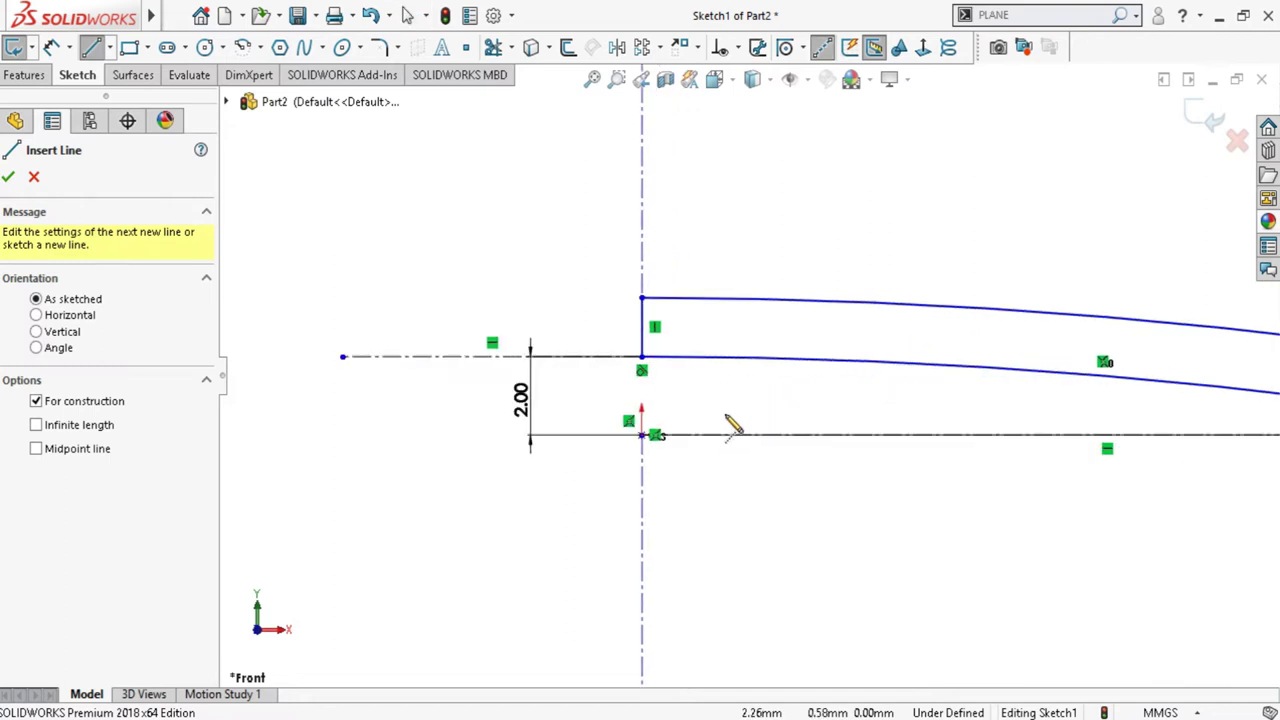
scroll(729, 420, "down", 1)
left_click(625, 344)
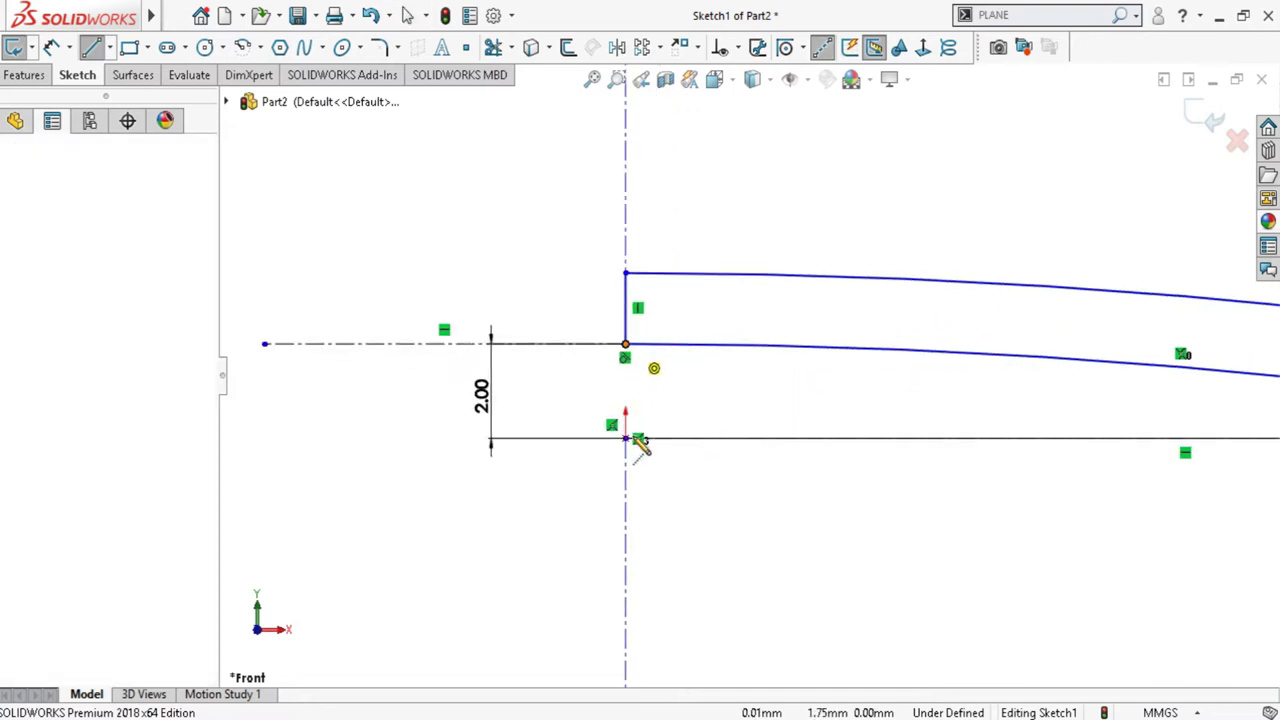
left_click(625, 438)
key("Escape")
key("Escape")
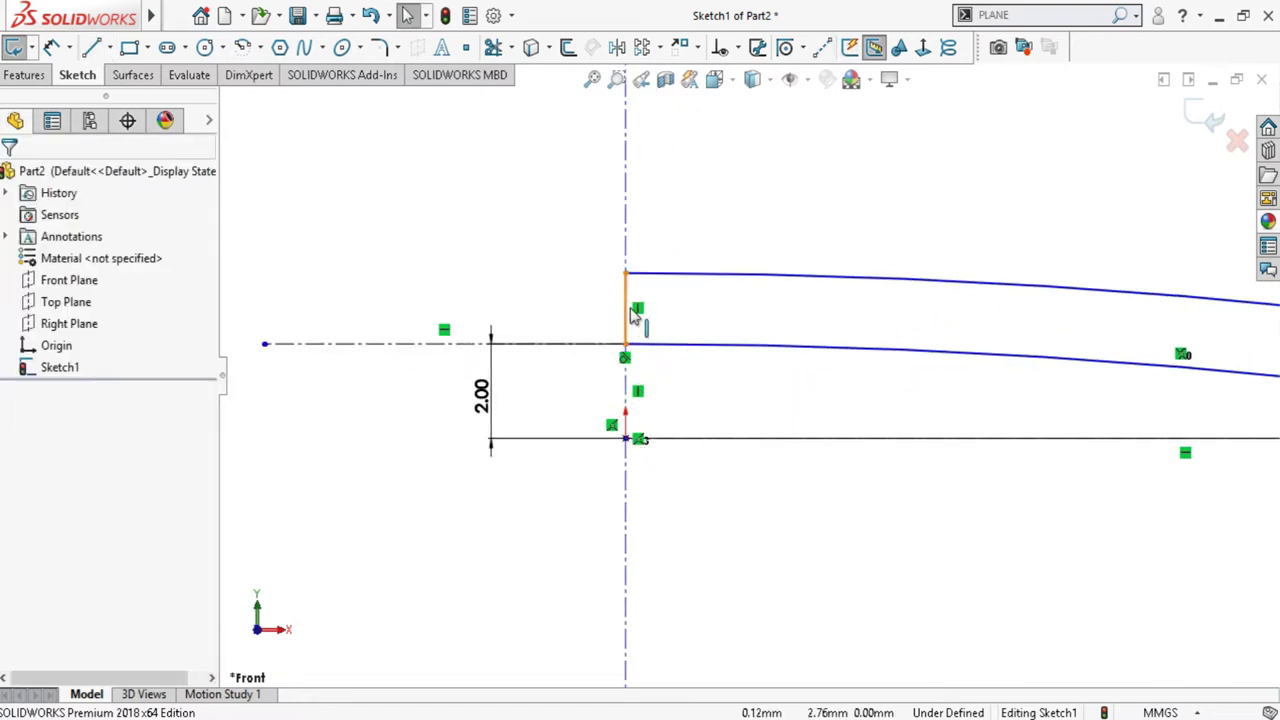
left_click(627, 310)
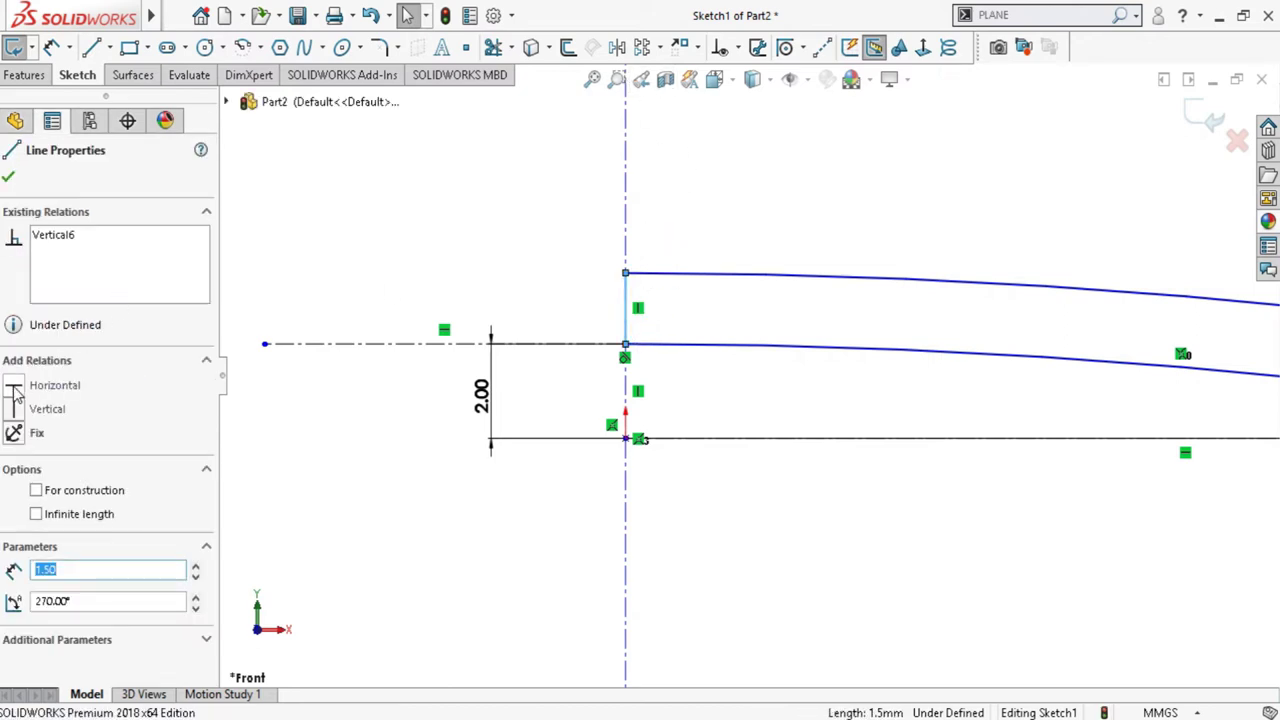
left_click(730, 530)
left_click(625, 345)
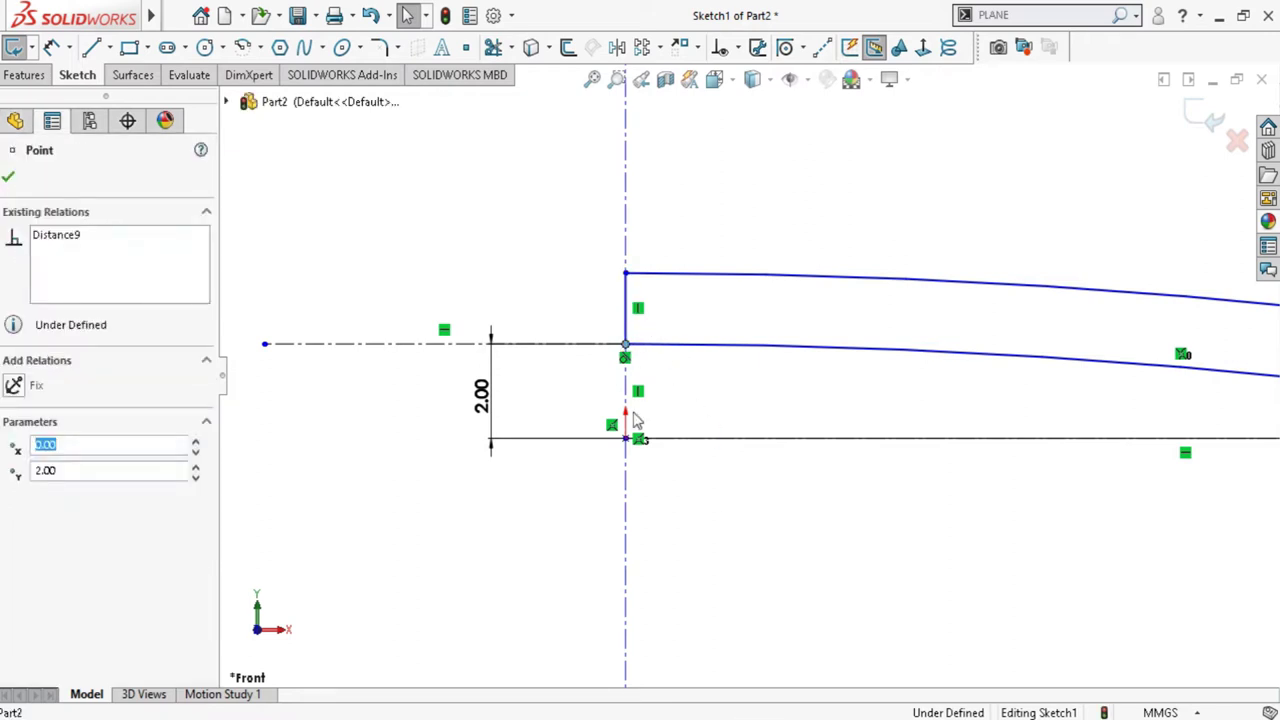
left_click(626, 440, "ctrl")
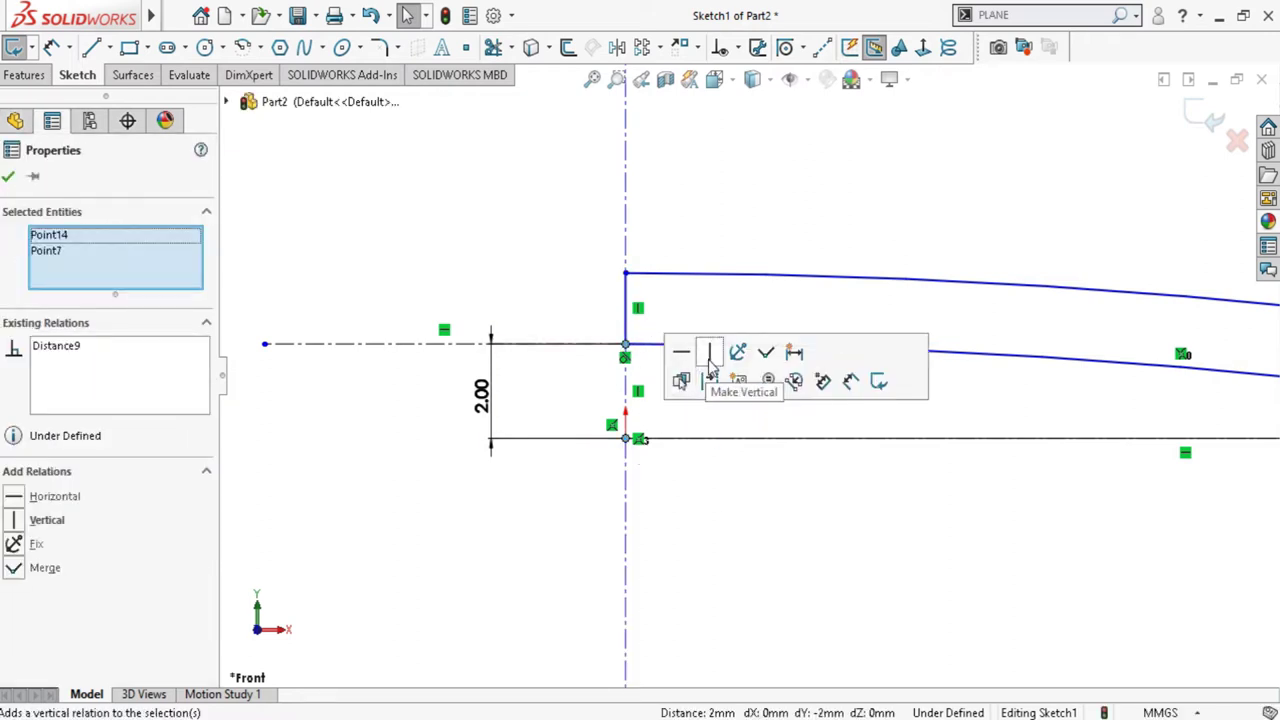
left_click(714, 356)
left_click(706, 531)
key("f")
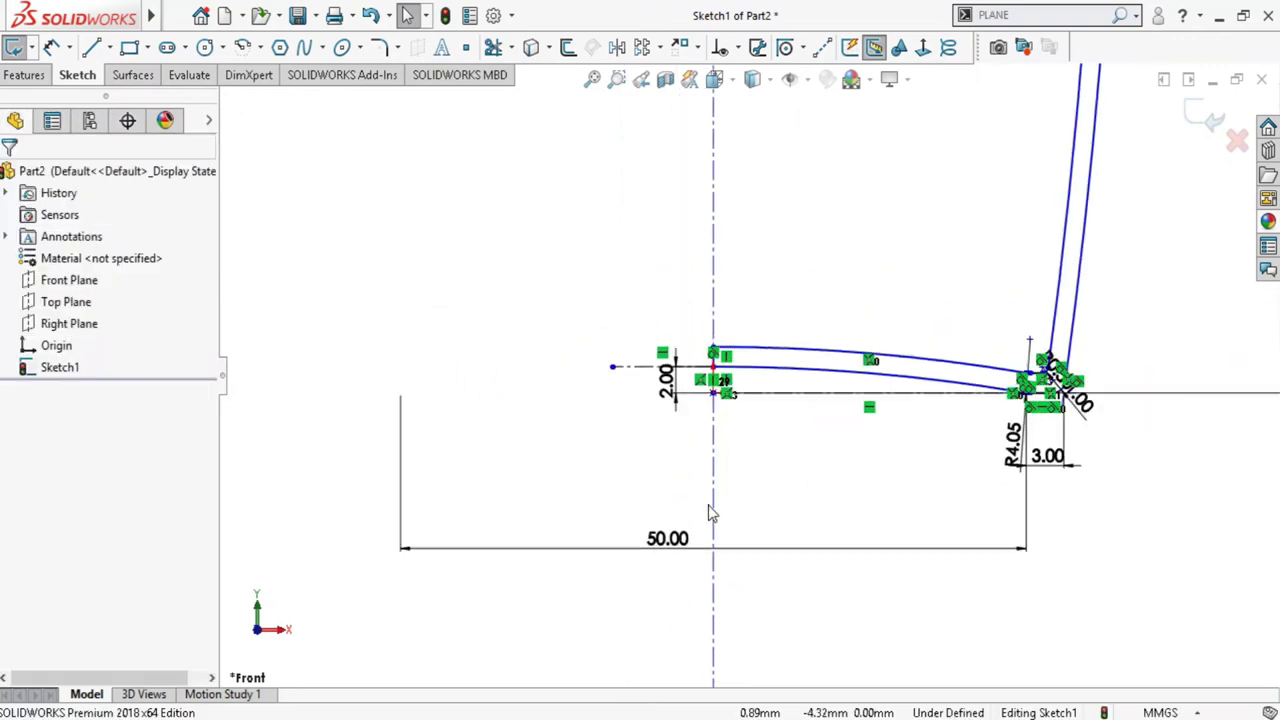
scroll(767, 385, "up", 3)
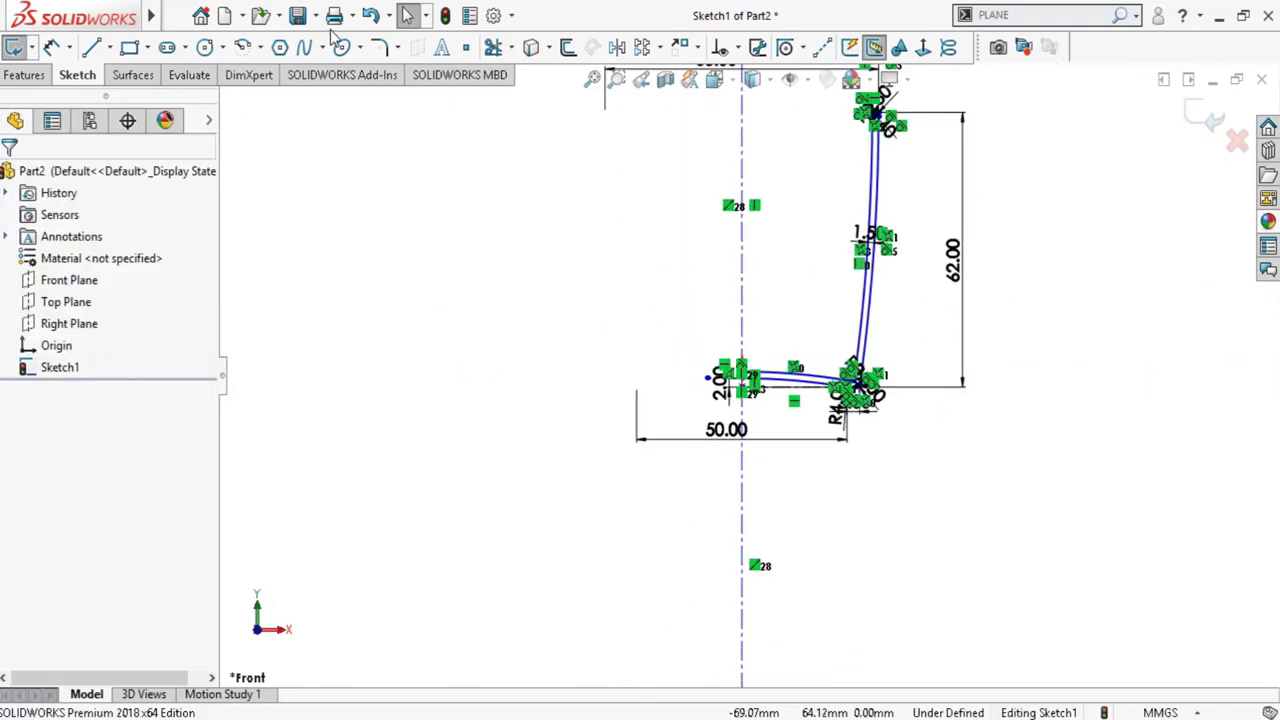
left_click(372, 20)
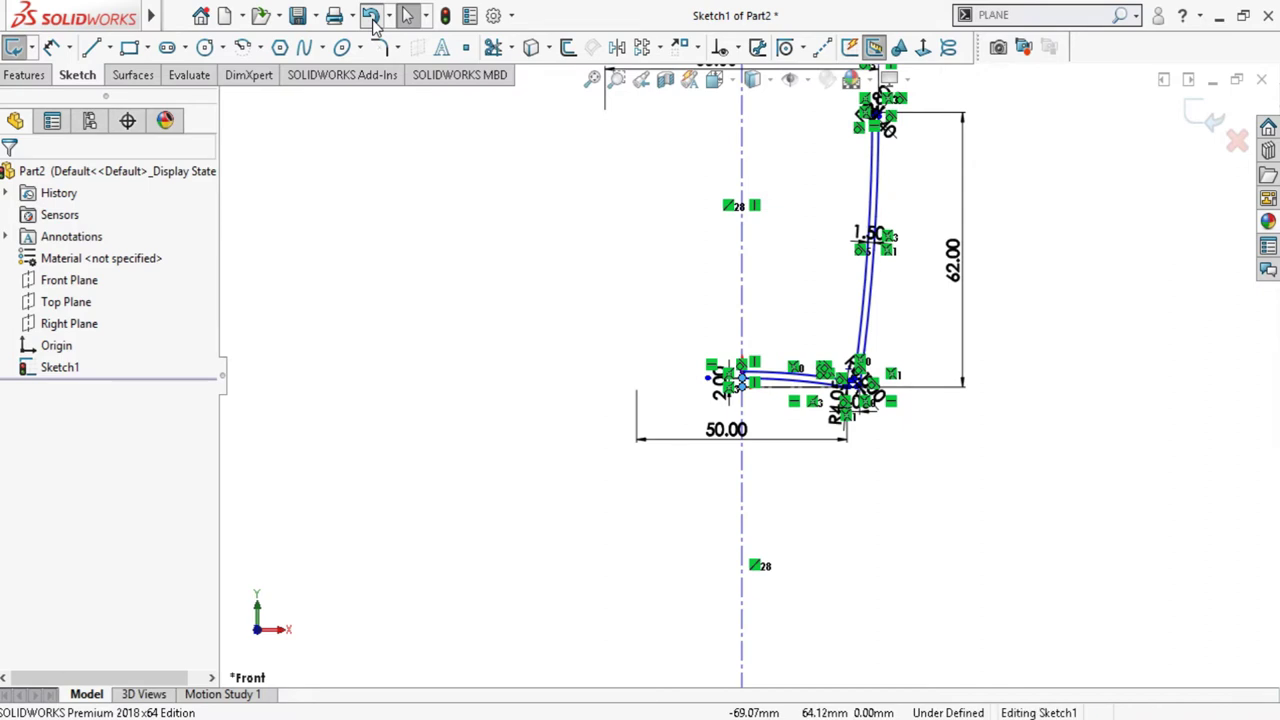
left_click(372, 20)
left_click(372, 20)
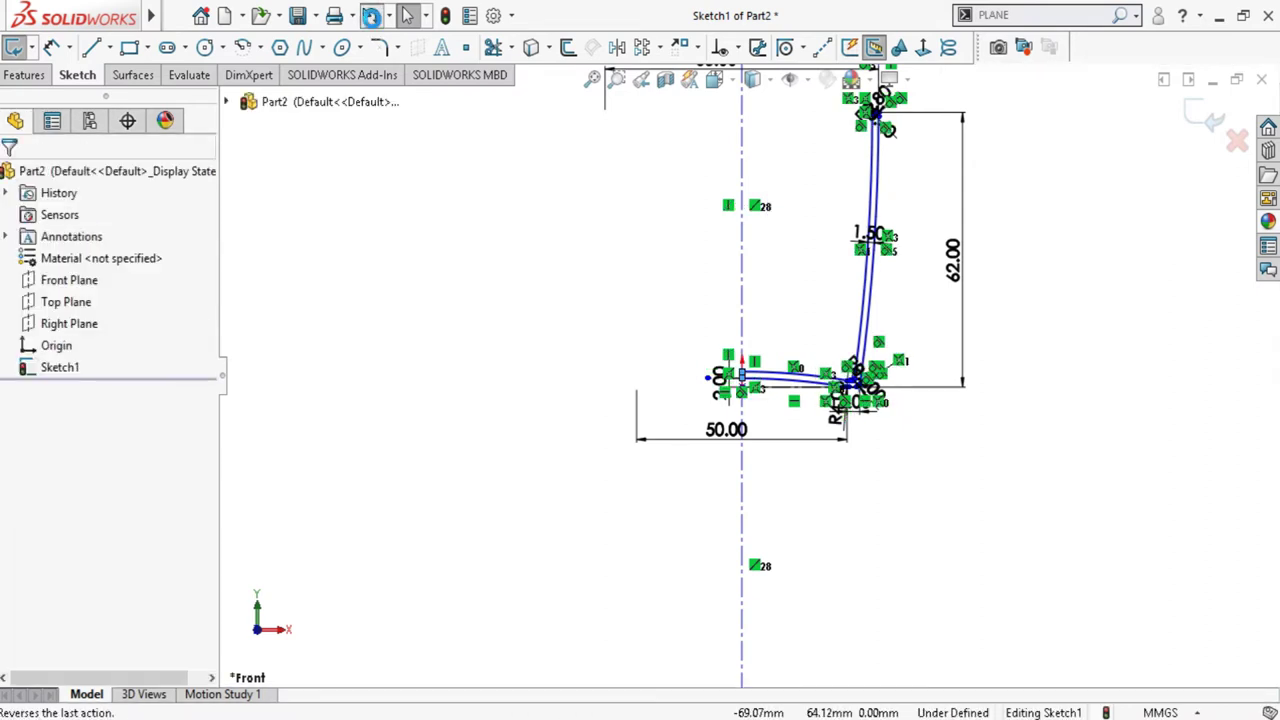
left_click(372, 20)
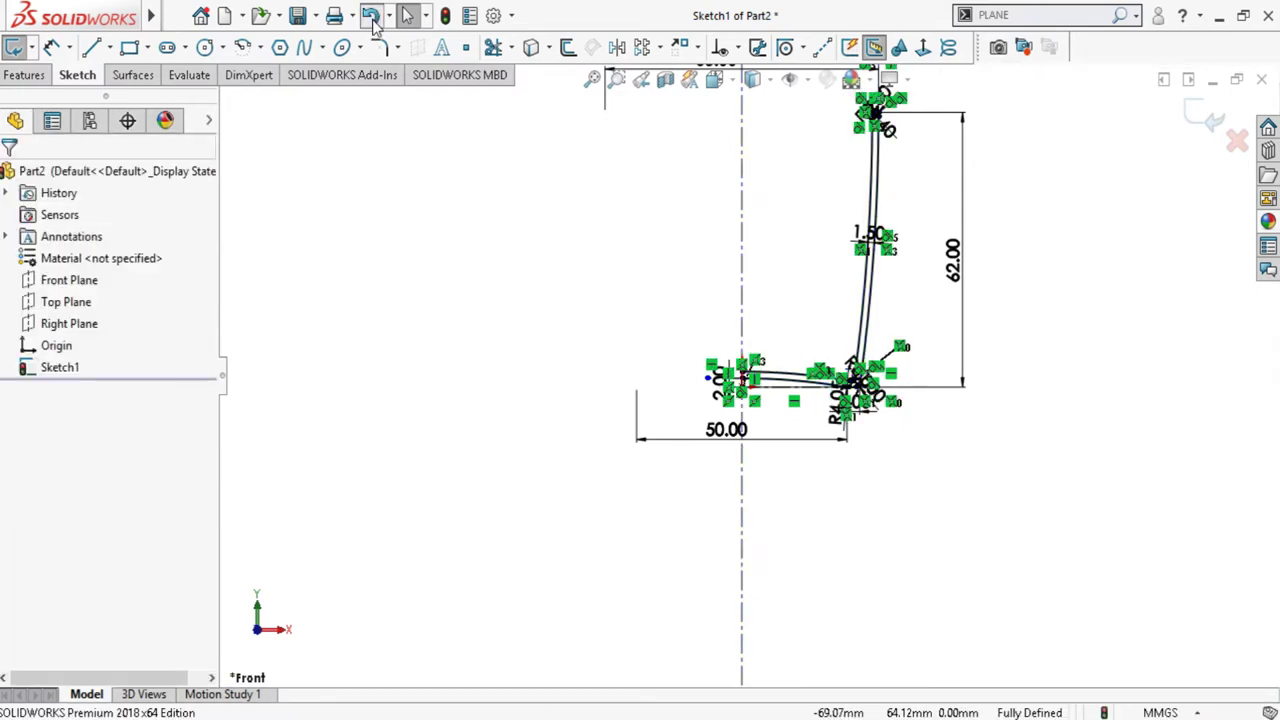
Draw a 1.50 mm vertical line from the vertical line's top end to the lower curve
scroll(943, 360, "down", 2)
scroll(850, 370, "down", 2)
scroll(700, 385, "down", 1)
scroll(563, 397, "down", 2)
scroll(563, 397, "down", 2)
scroll(586, 363, "down", 3)
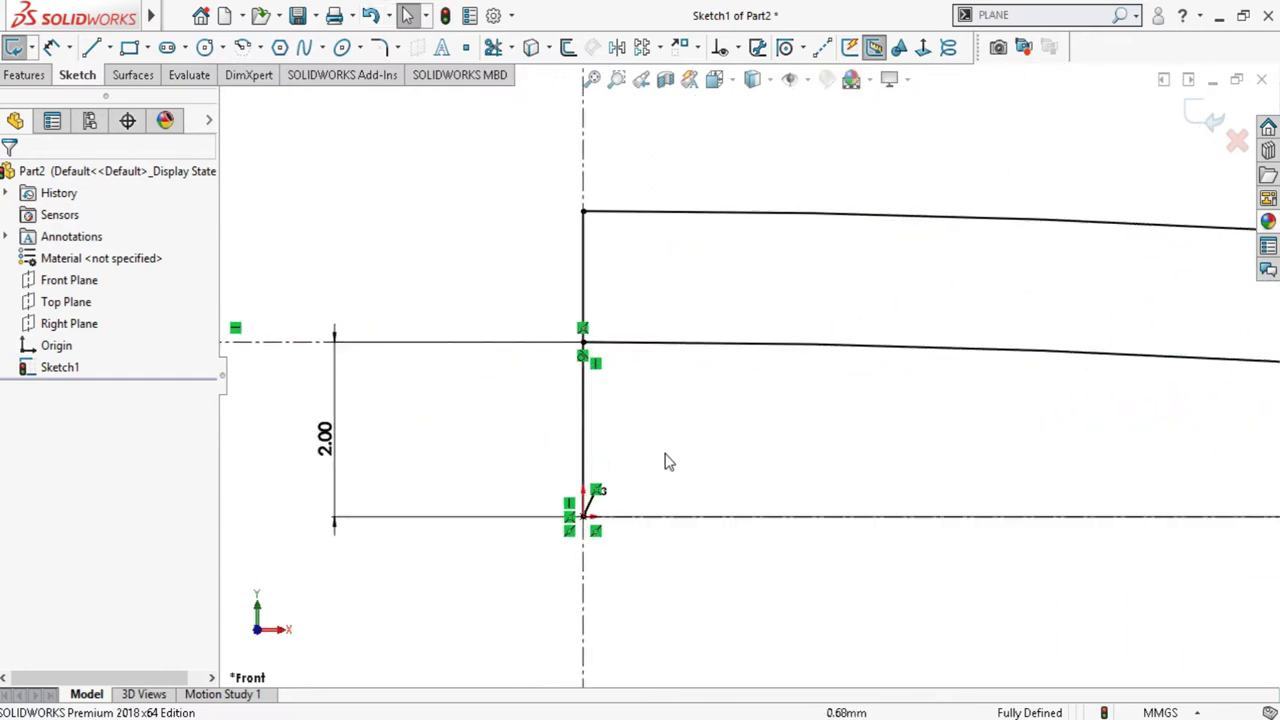
left_click(583, 411)
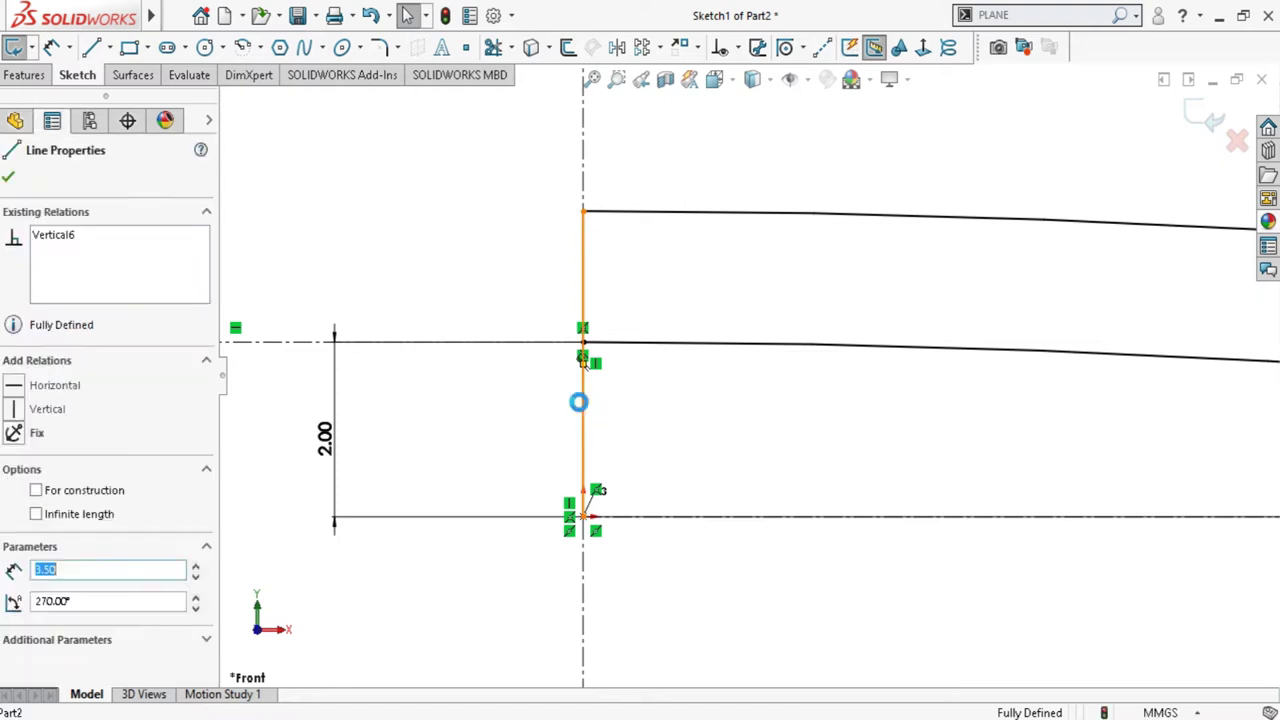
left_click(643, 426)
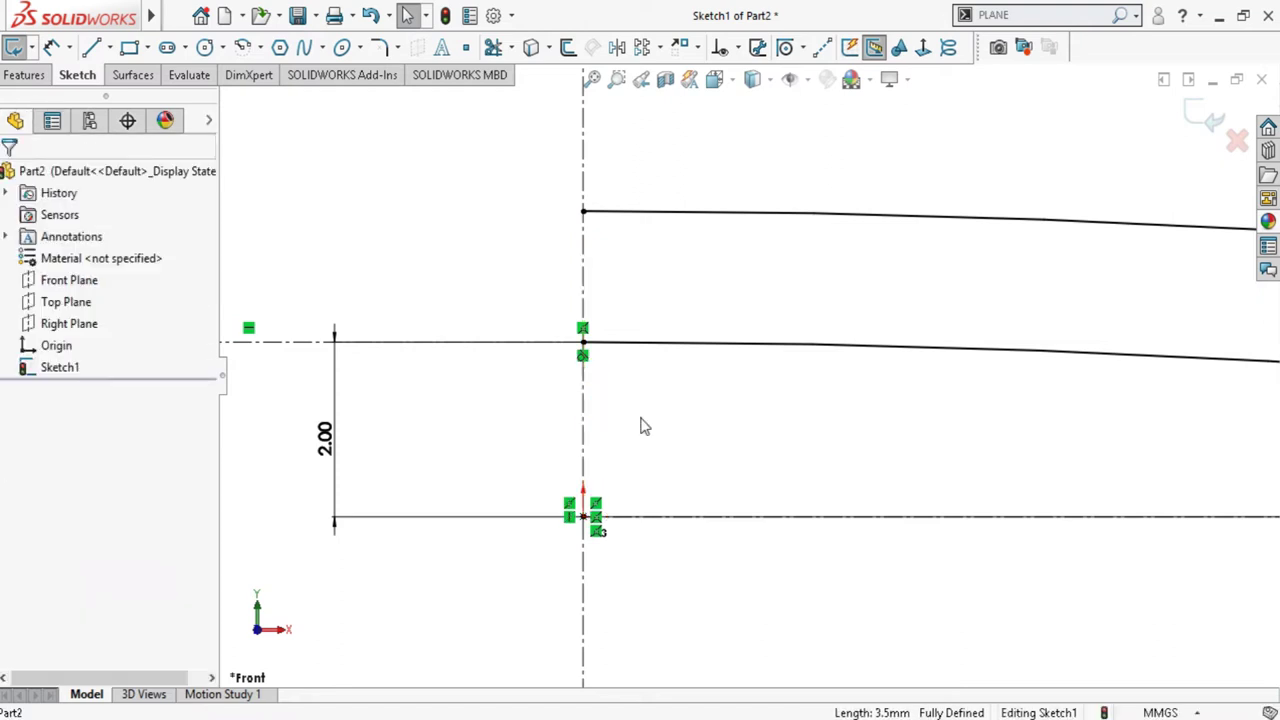
left_click(91, 49)
left_click(583, 213)
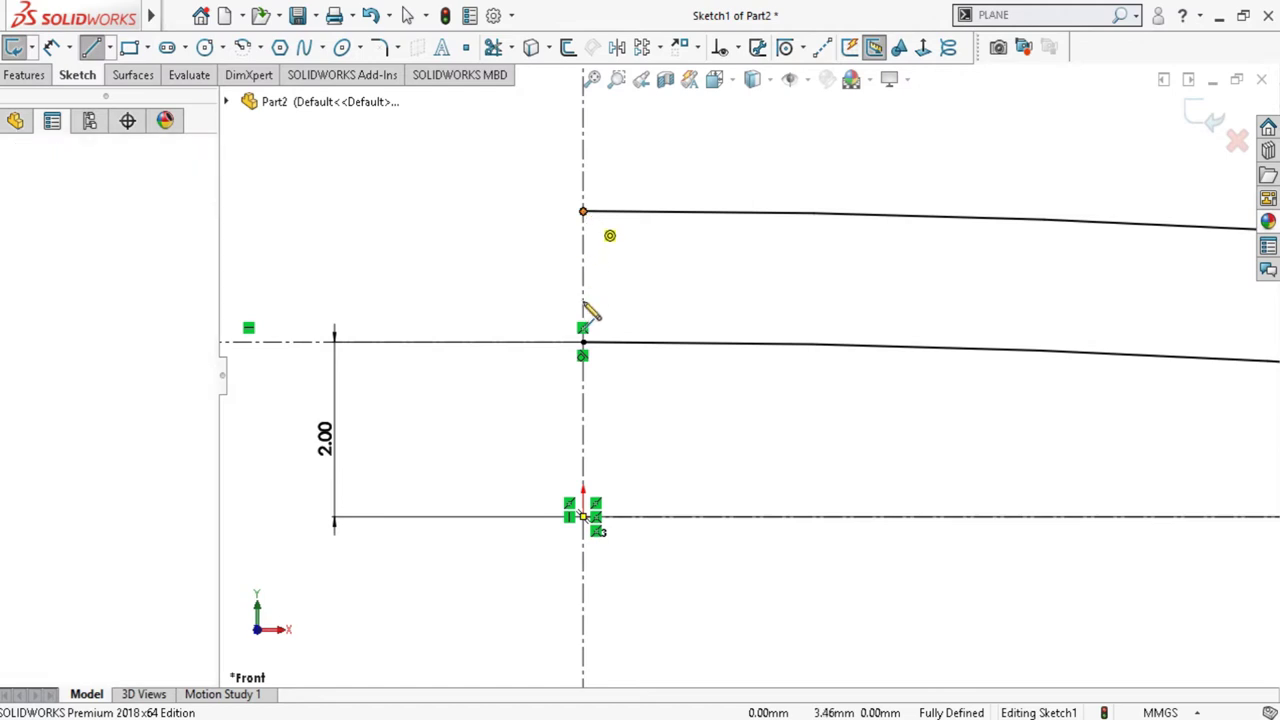
left_click(583, 342)
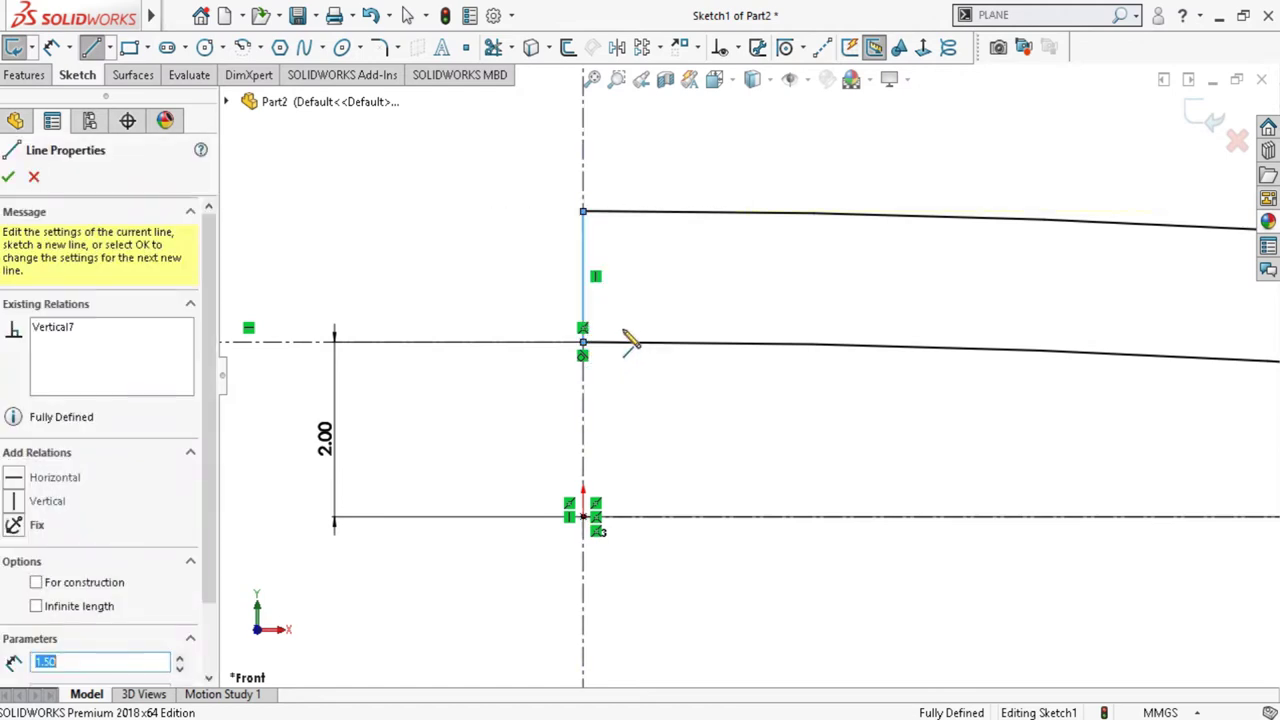
key("Escape")
Select the vertical centerline as the revolve axis and show the Features commands
scroll(655, 500, "up", 2)
scroll(660, 495, "up", 2)
scroll(675, 490, "up", 3)
scroll(675, 490, "up", 2)
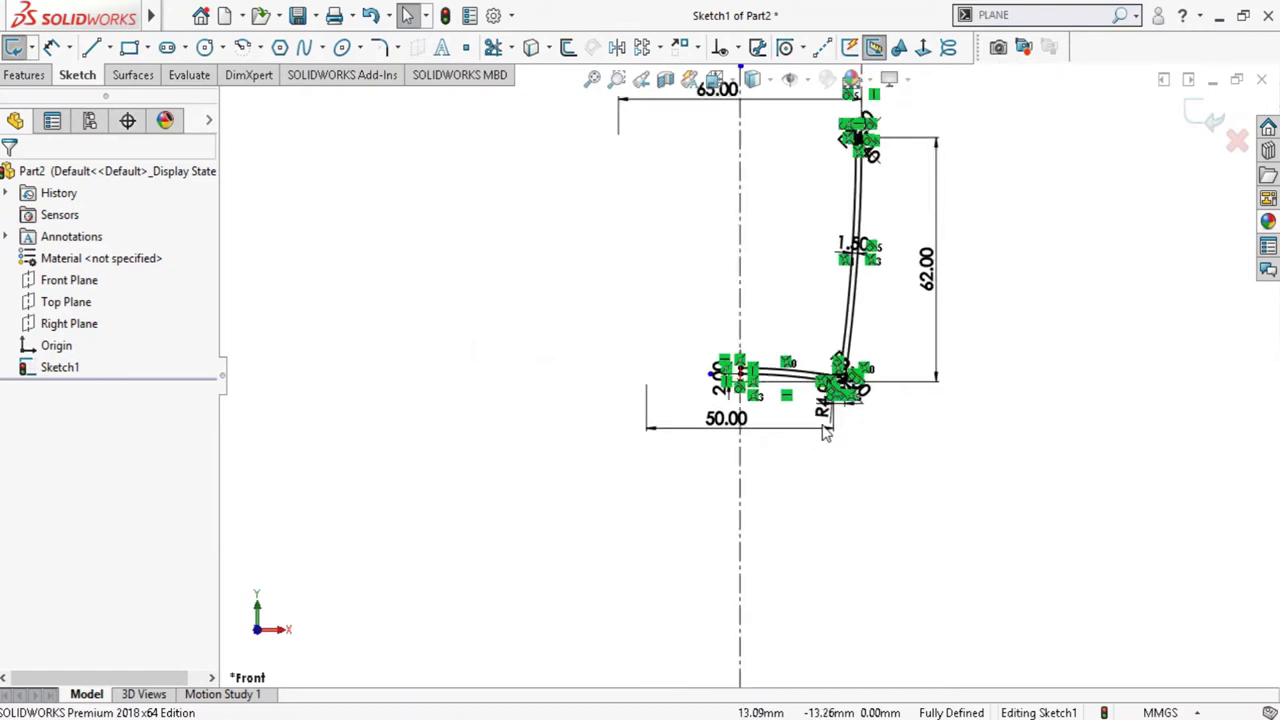
left_click(592, 79)
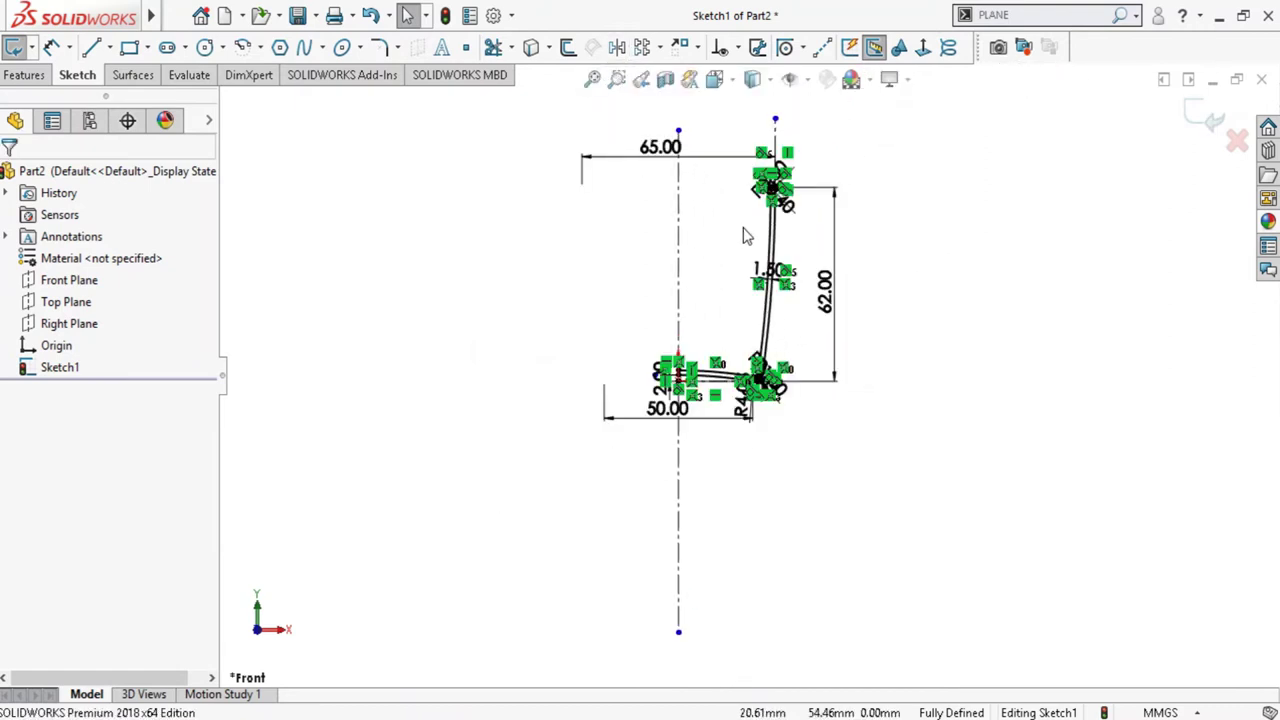
scroll(760, 270, "down", 2)
left_click(654, 228)
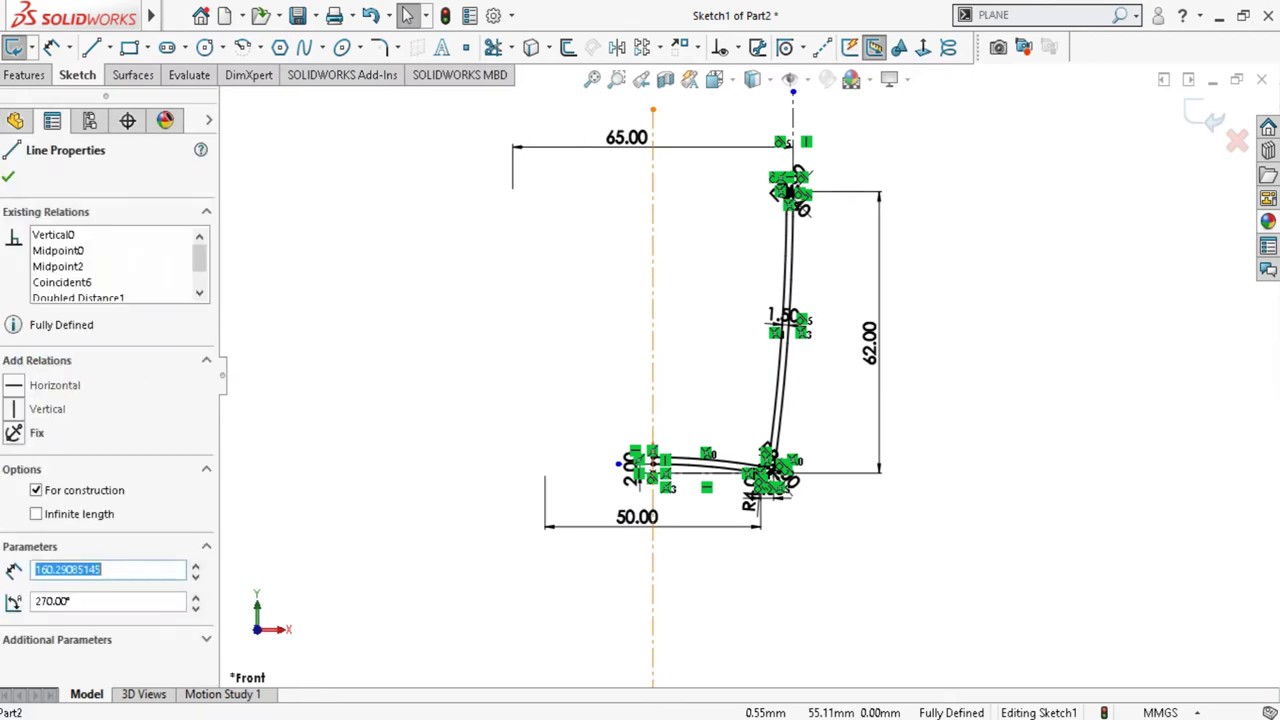
left_click(14, 78)
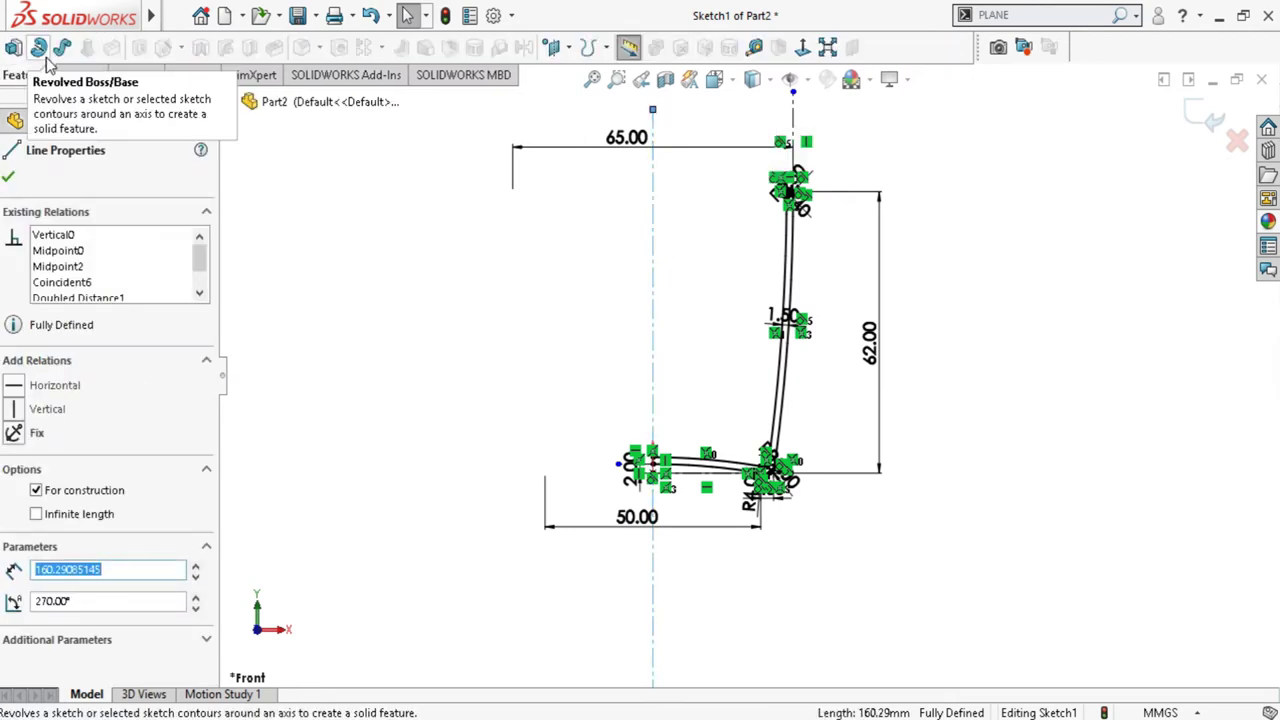
Revolve the profile 360° Blind around Line1, checking the preview before accepting
left_click(38, 48)
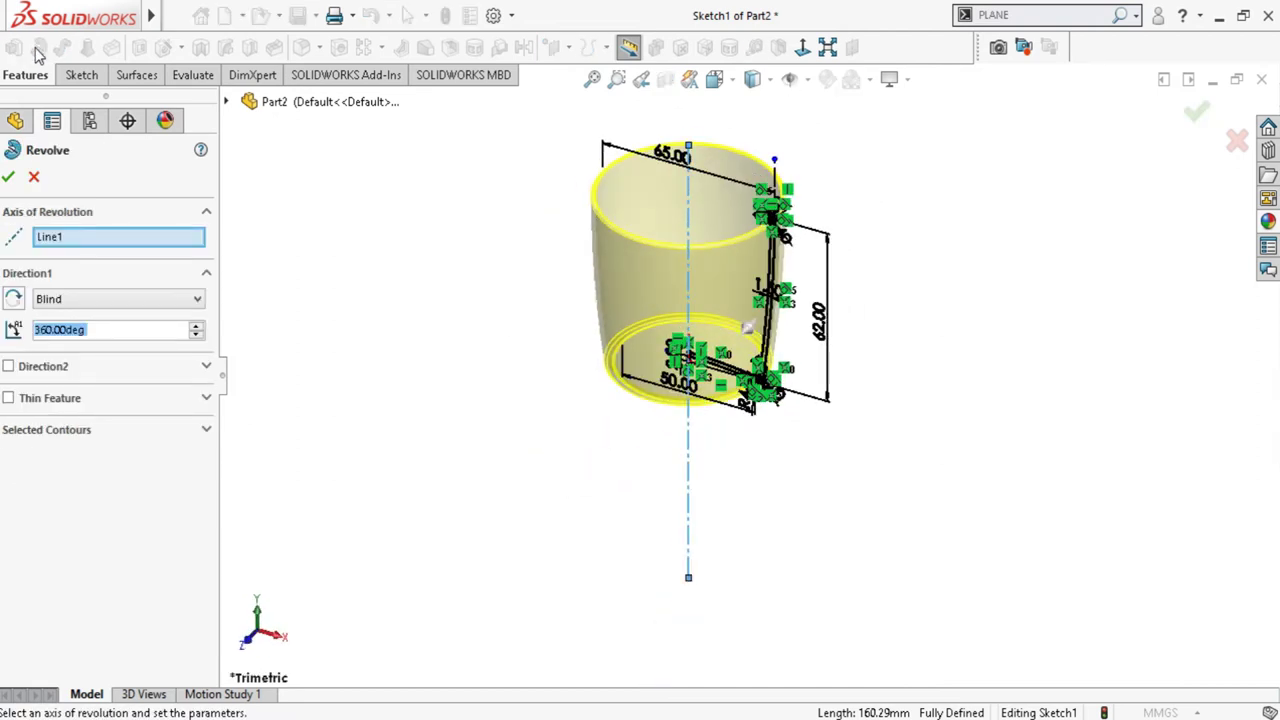
scroll(727, 197, "down", 1)
scroll(691, 305, "down", 2)
scroll(625, 447, "down", 2)
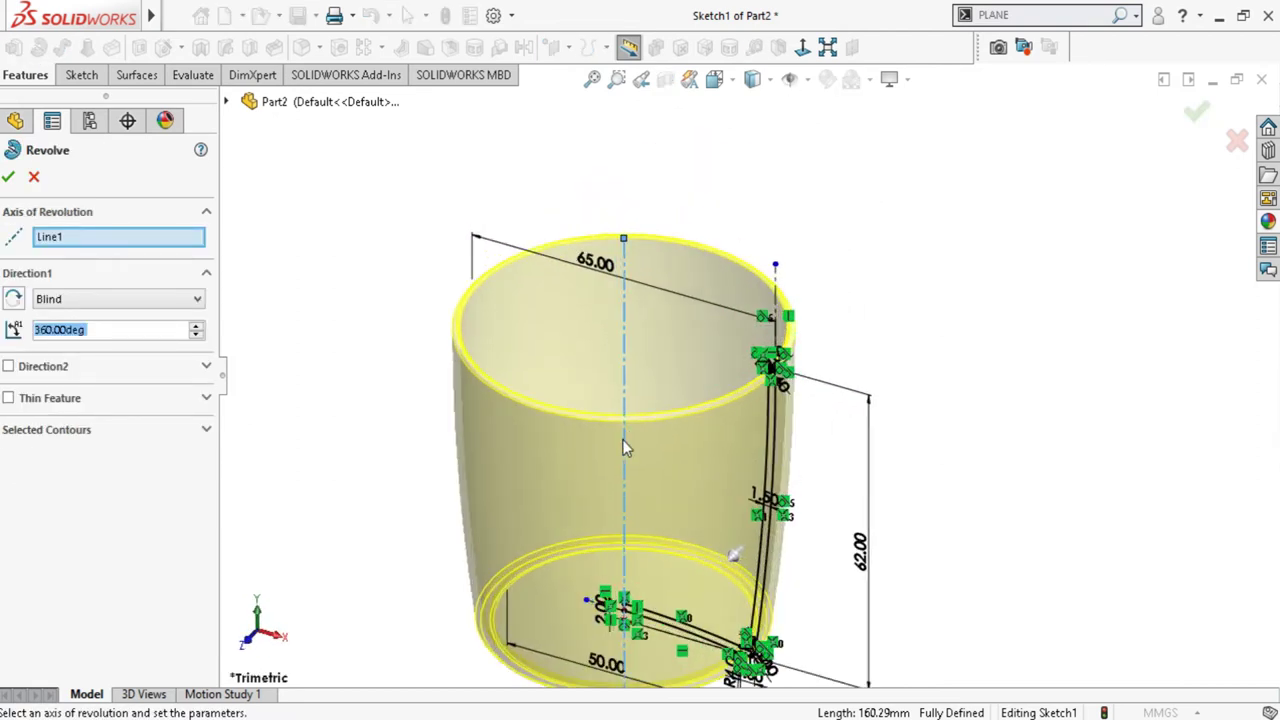
scroll(531, 534, "down", 2)
mouse_move(847, 570)
middle_mouse_down()
mouse_move(857, 434)
mouse_move(1000, 411)
mouse_move(929, 441)
mouse_move(694, 380)
mouse_move(800, 560)
mouse_move(784, 627)
mouse_move(818, 468)
middle_mouse_up()
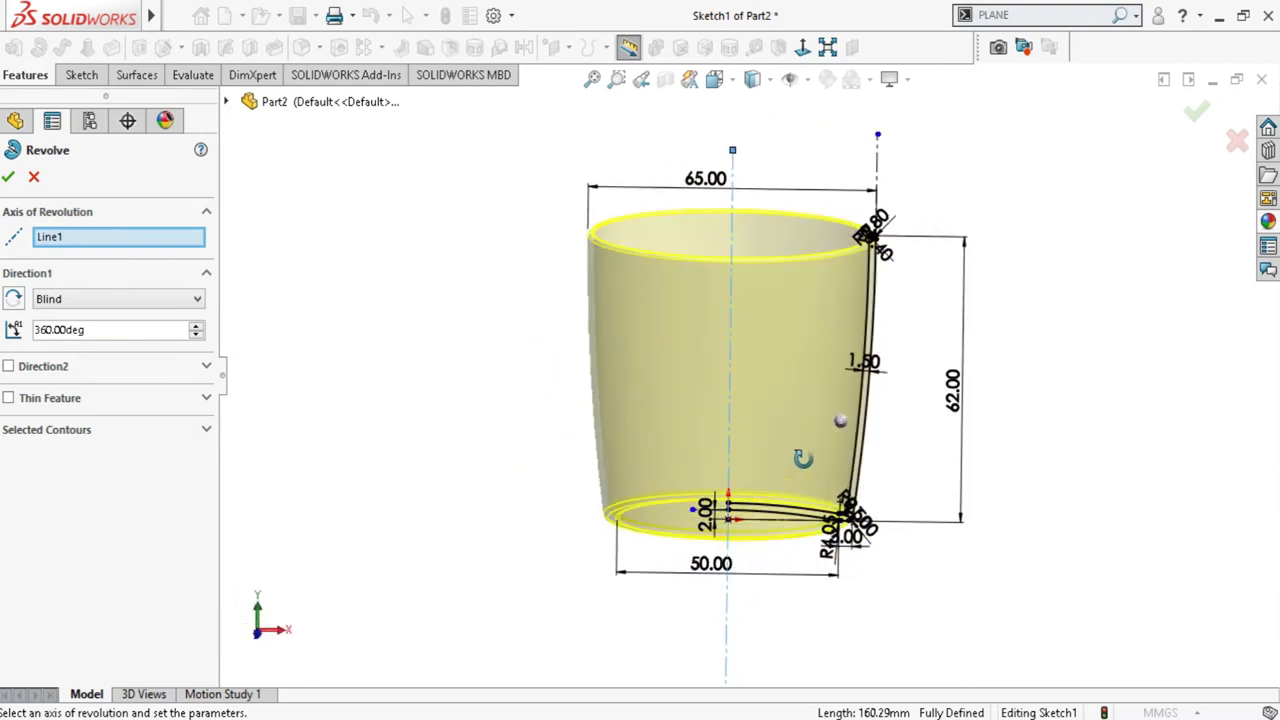
middle_click_drag(745, 358, 794, 423)
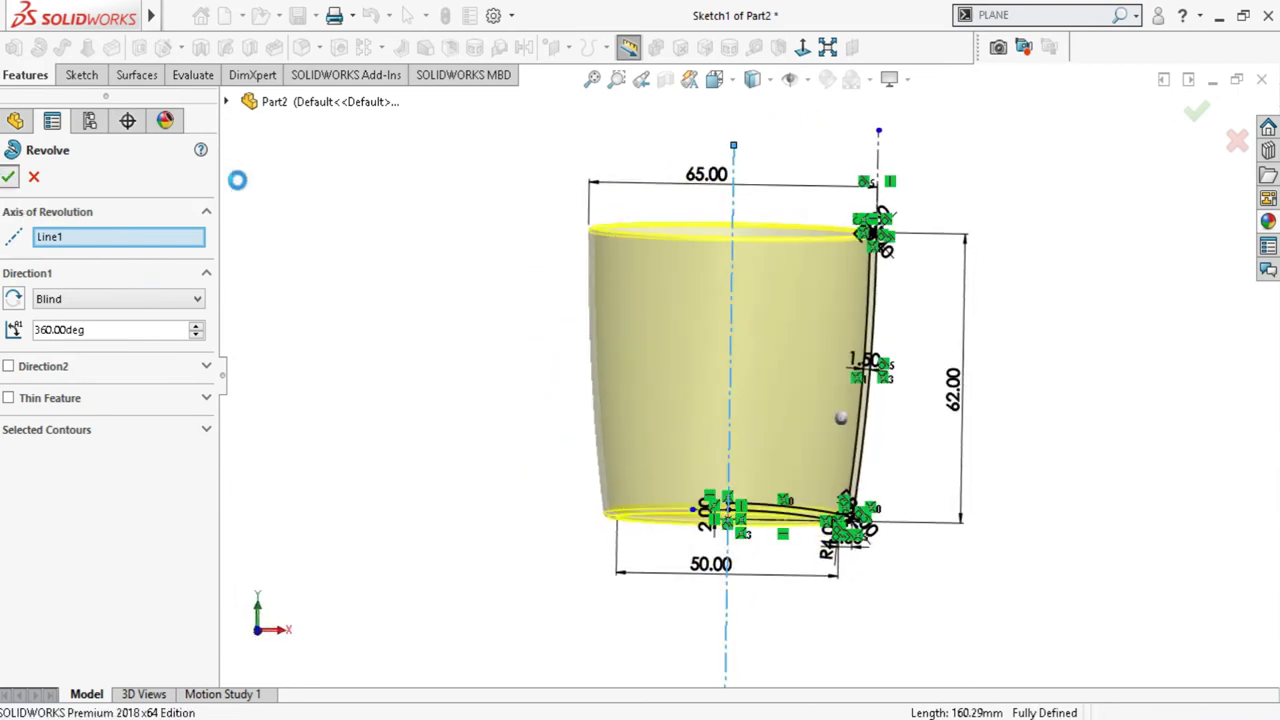
left_click(7, 177)
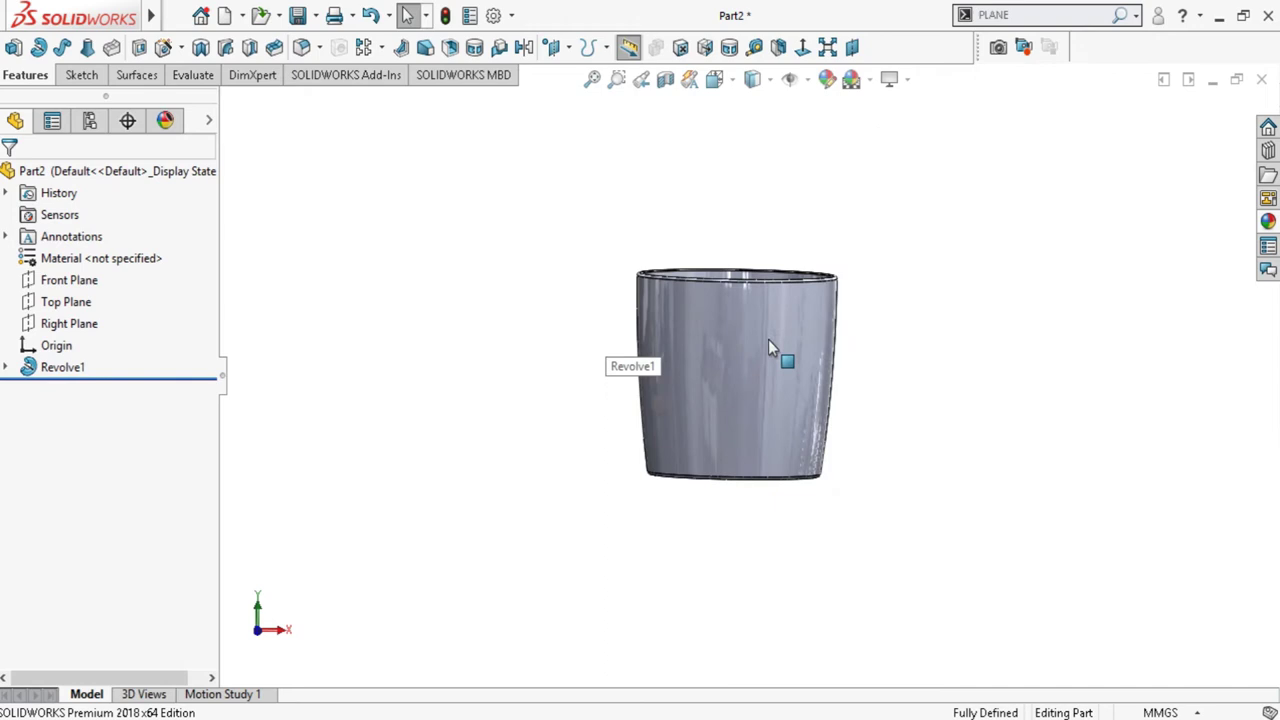
Save the part as COFFEE CUP-1.SLDPRT, replacing the existing file
middle_click_drag(771, 355, 786, 449)
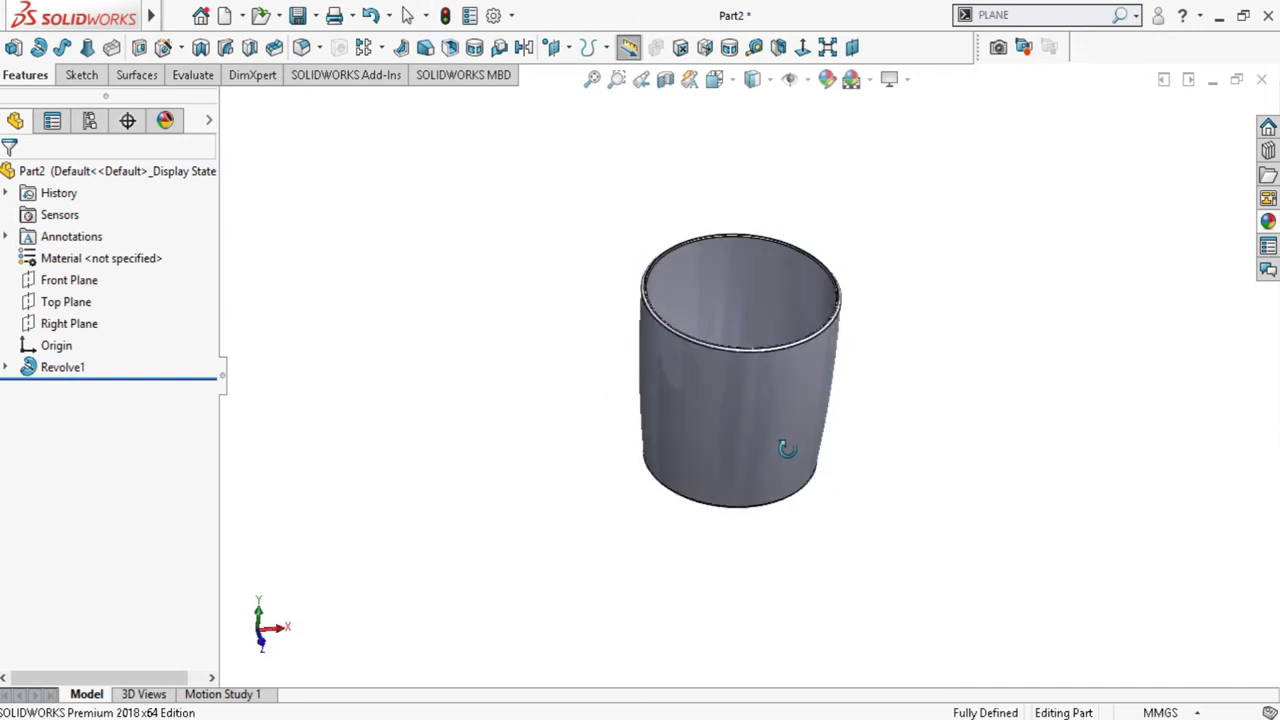
left_click(306, 22)
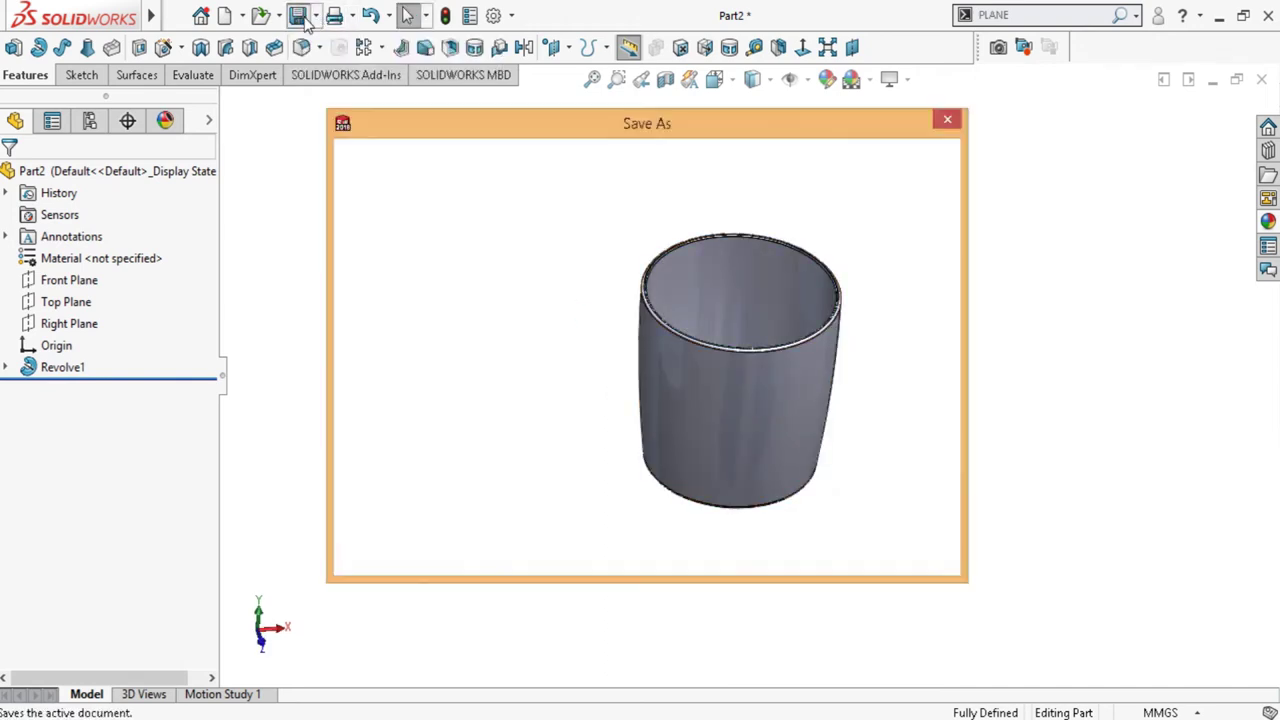
left_click(610, 334)
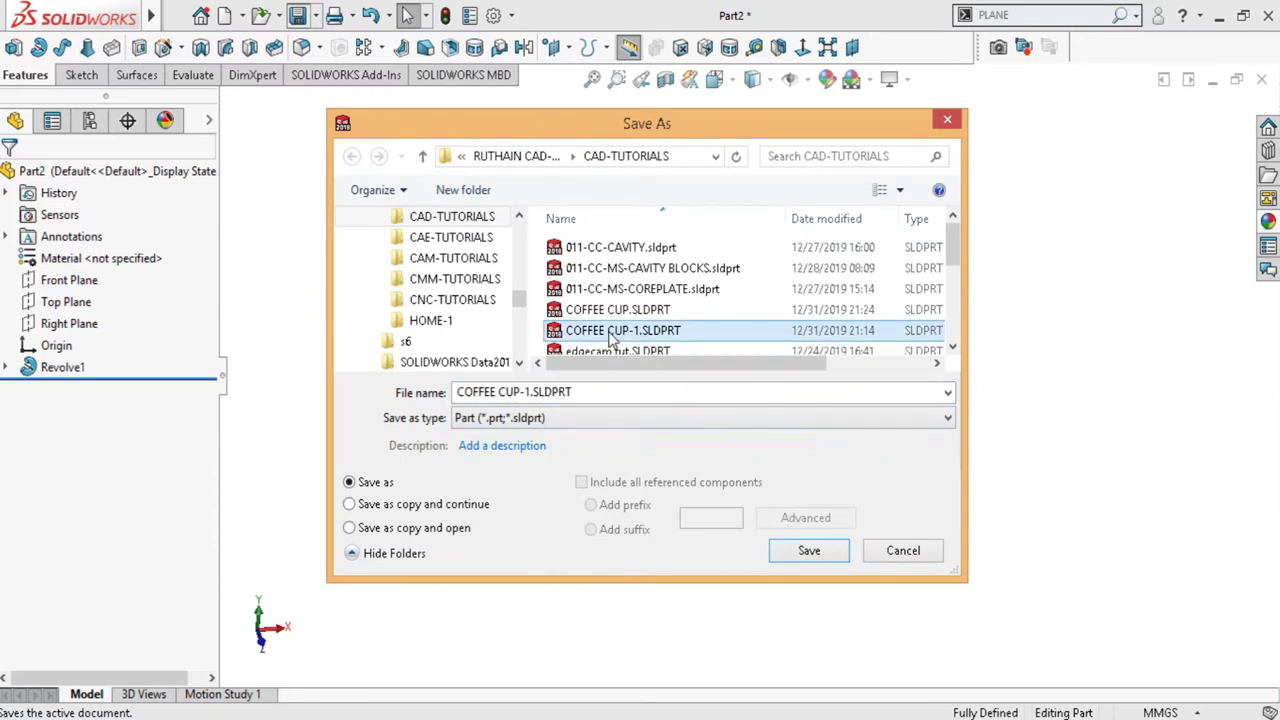
left_click(813, 557)
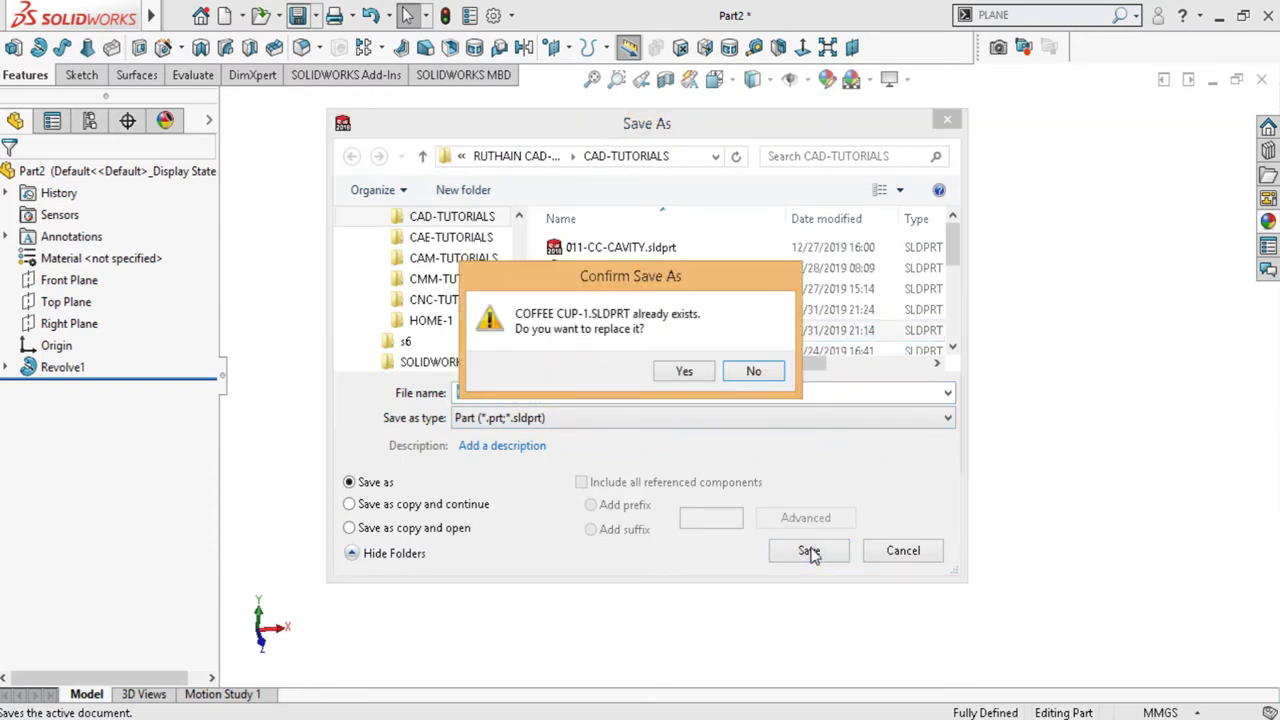
left_click(686, 374)
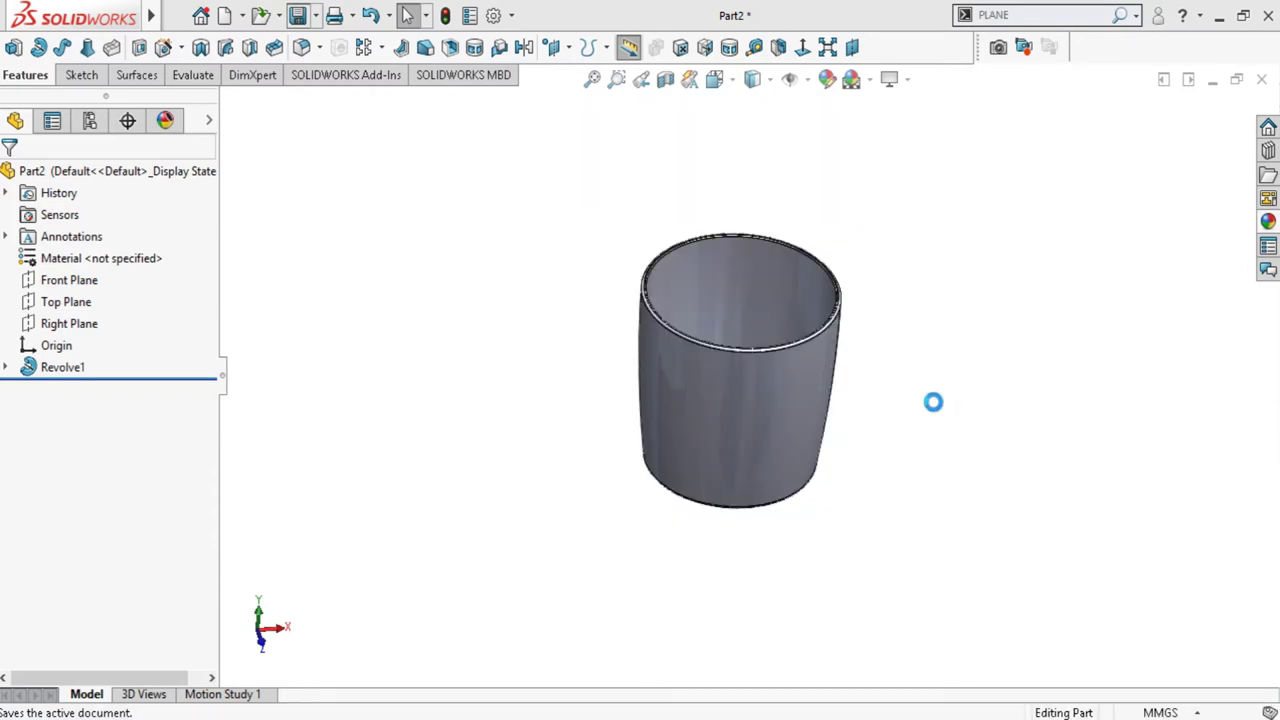
scroll(755, 262, "down", 3)
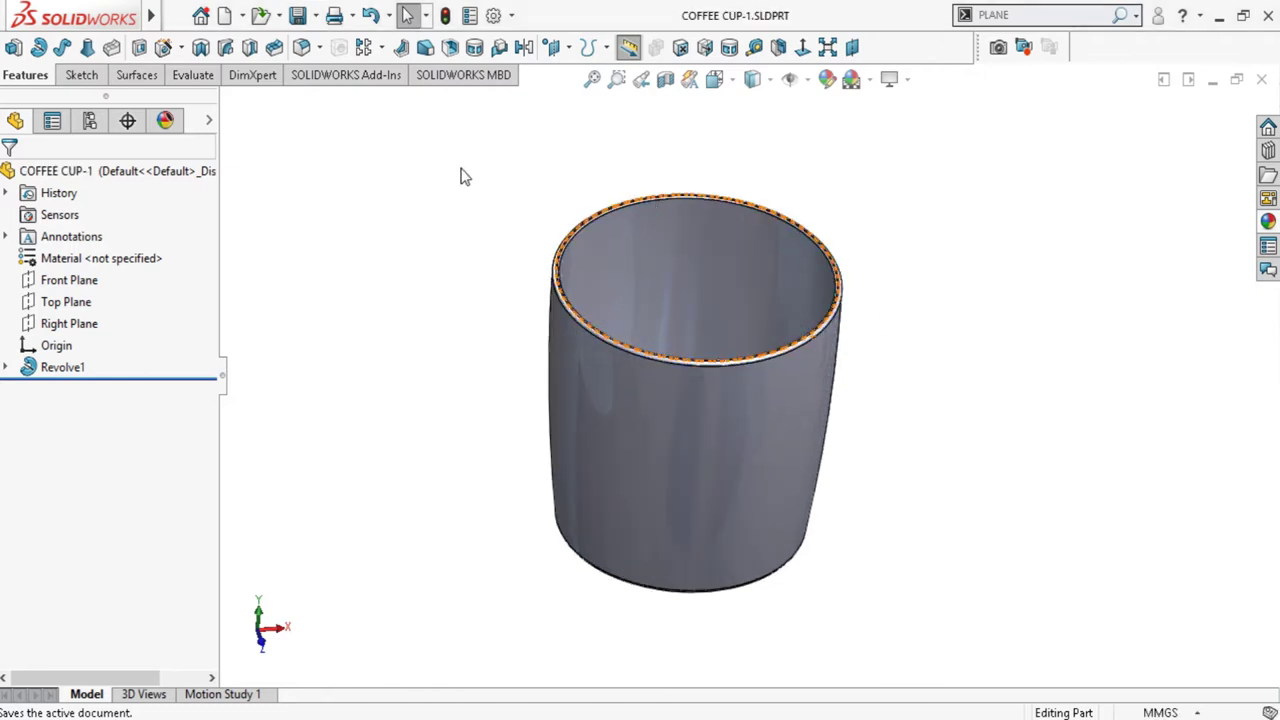
Create a 0.00 mm offset surface copying the cup's inner face
left_click(137, 75)
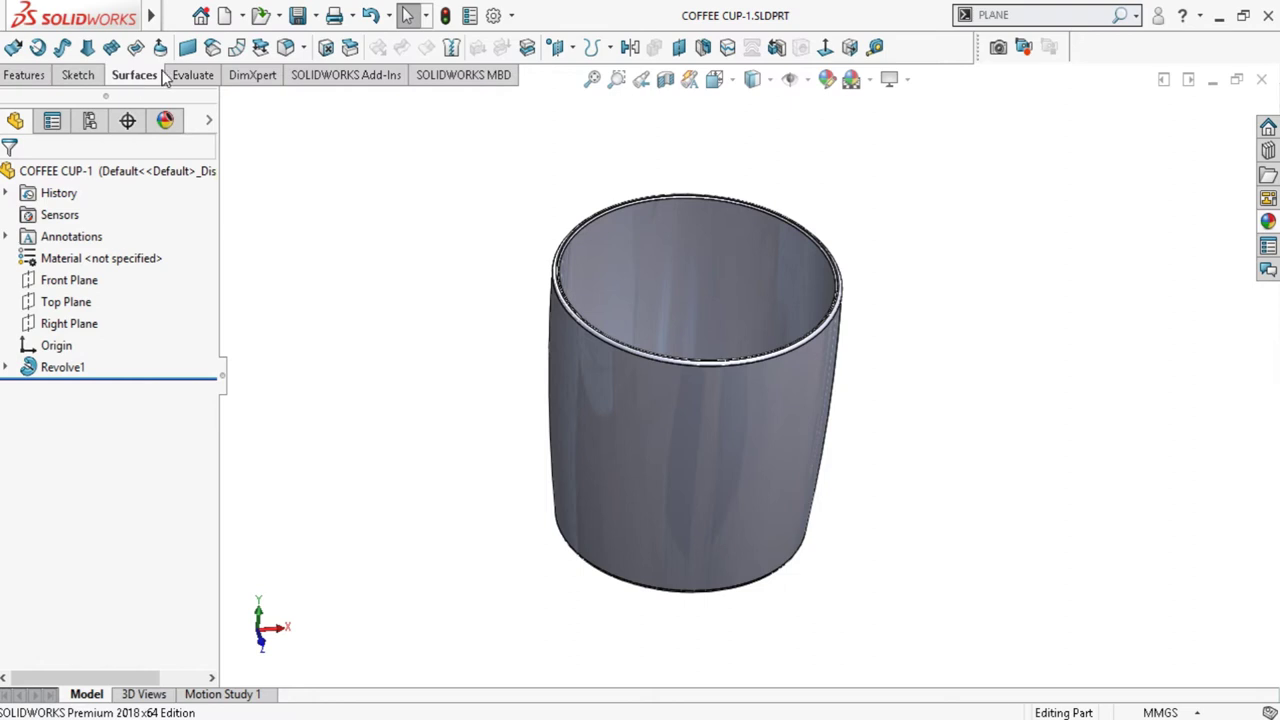
left_click(211, 47)
left_click(712, 285)
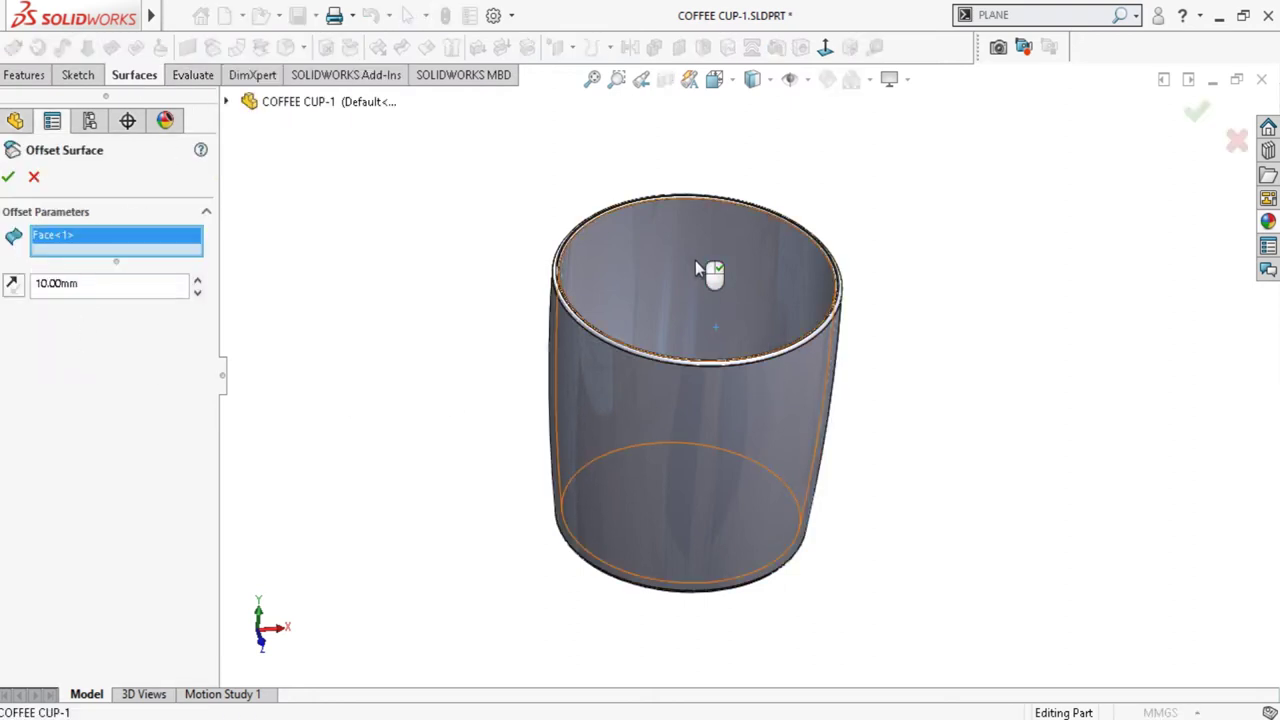
left_click(195, 295)
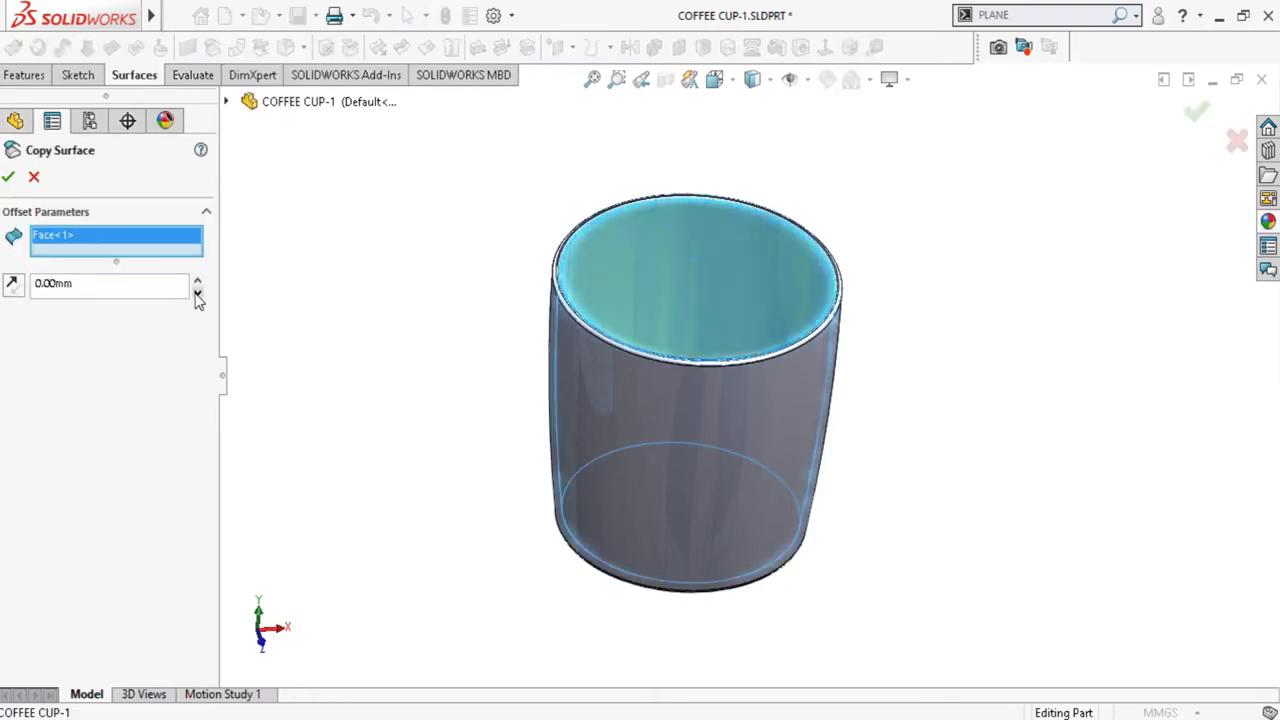
left_click(8, 177)
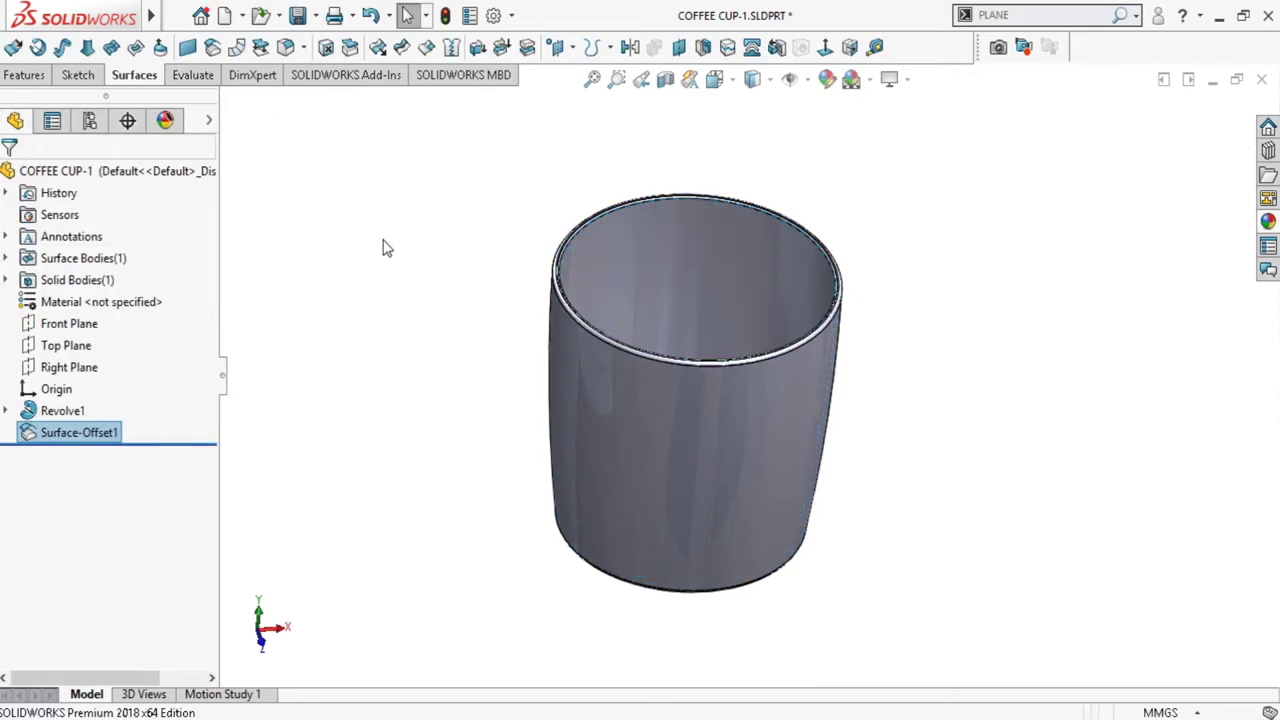
Start a new sketch on the Front Plane, view it normal, and show the cup in section
left_click(386, 248)
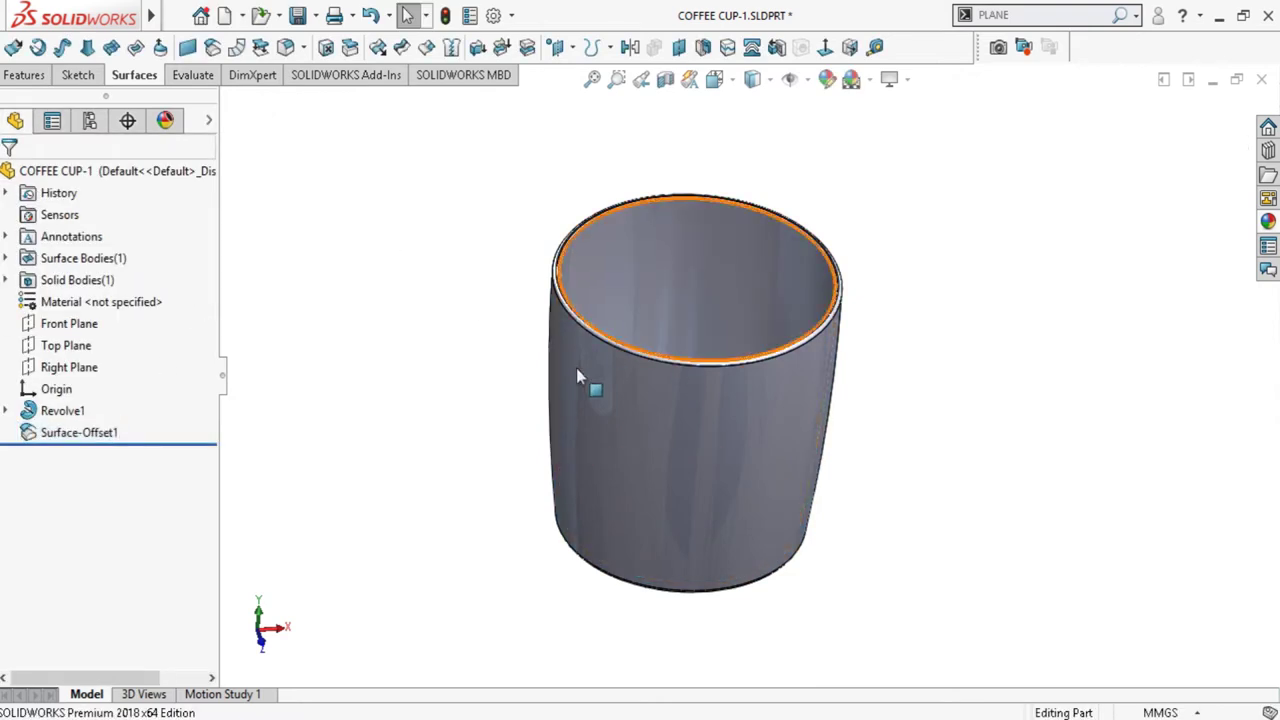
left_click(80, 327)
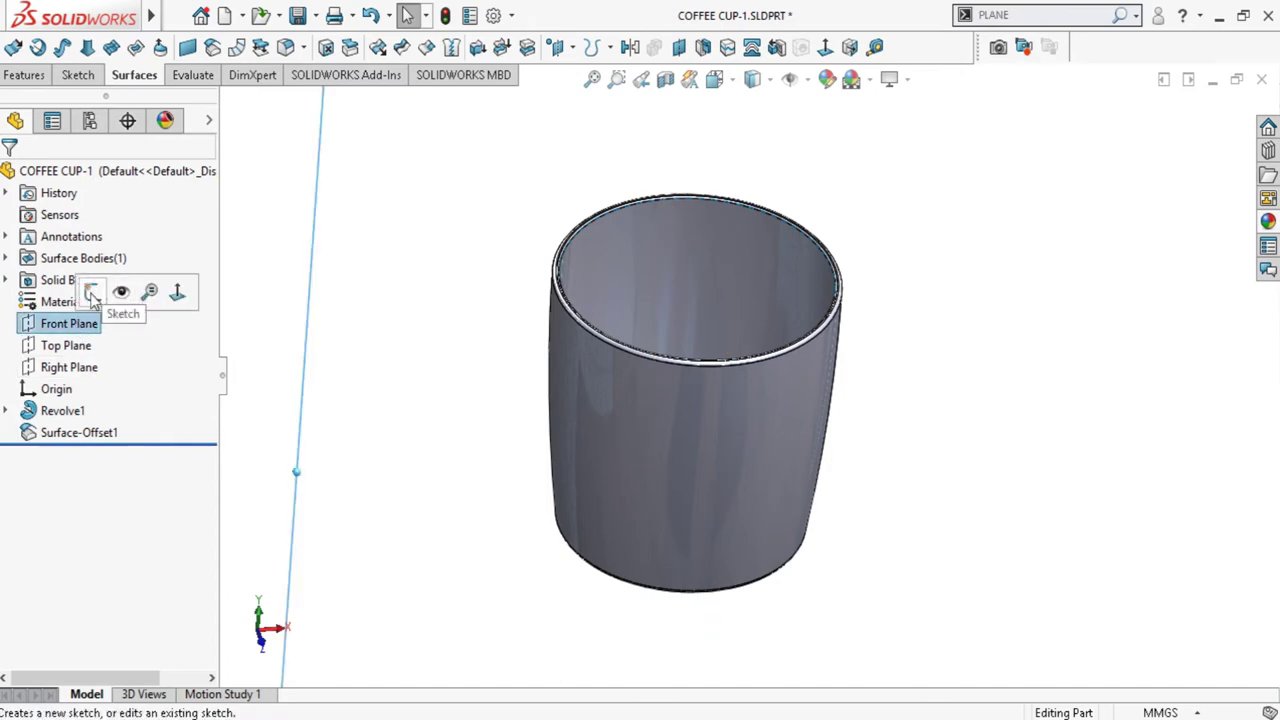
left_click(91, 293)
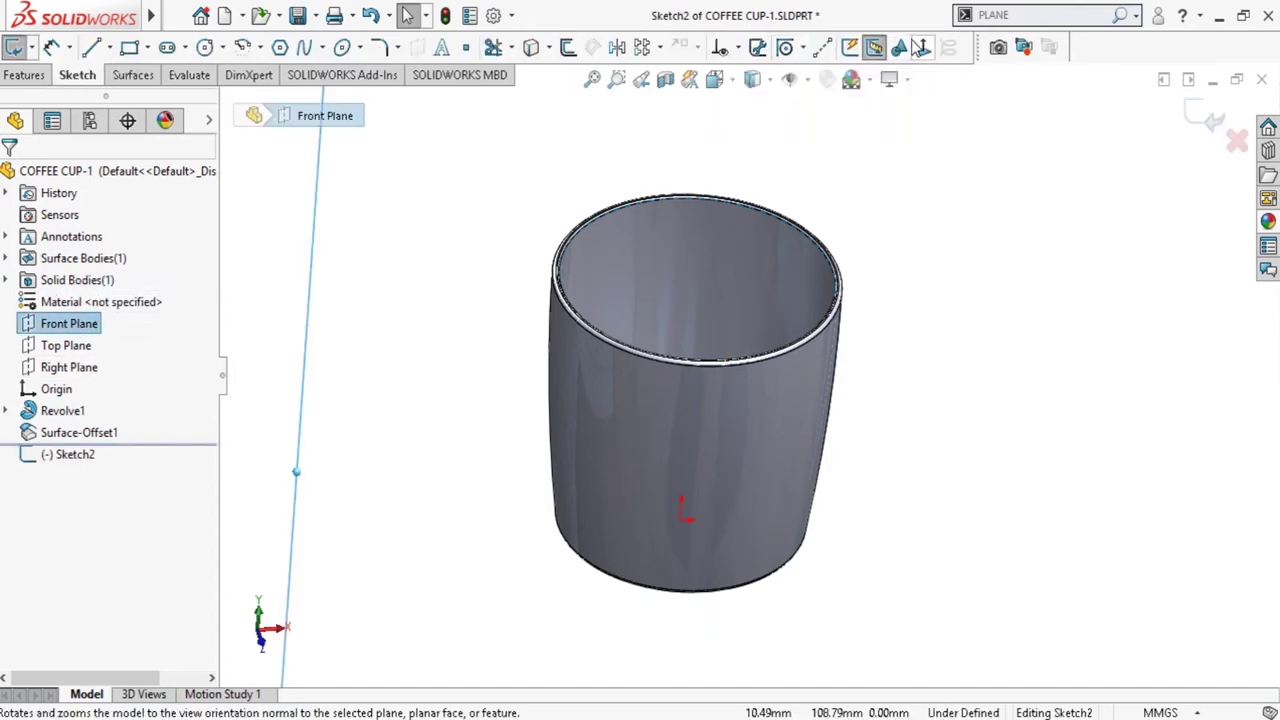
left_click(920, 47)
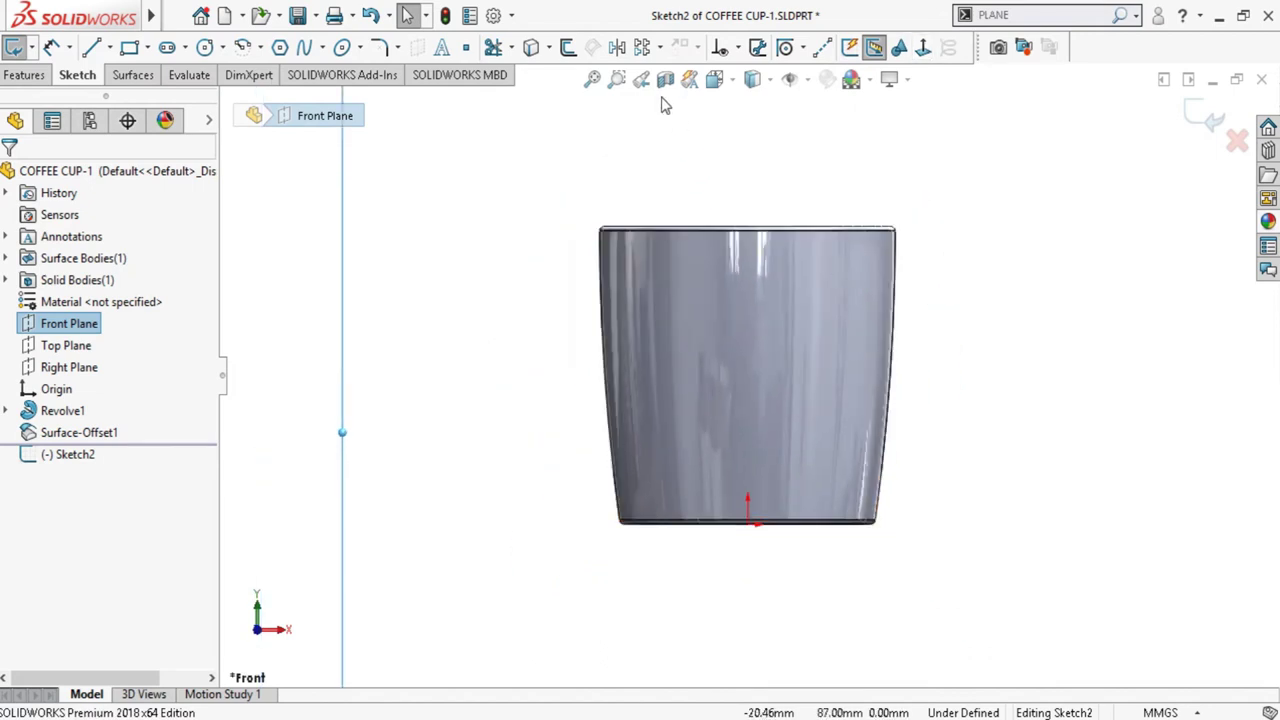
left_click(665, 79)
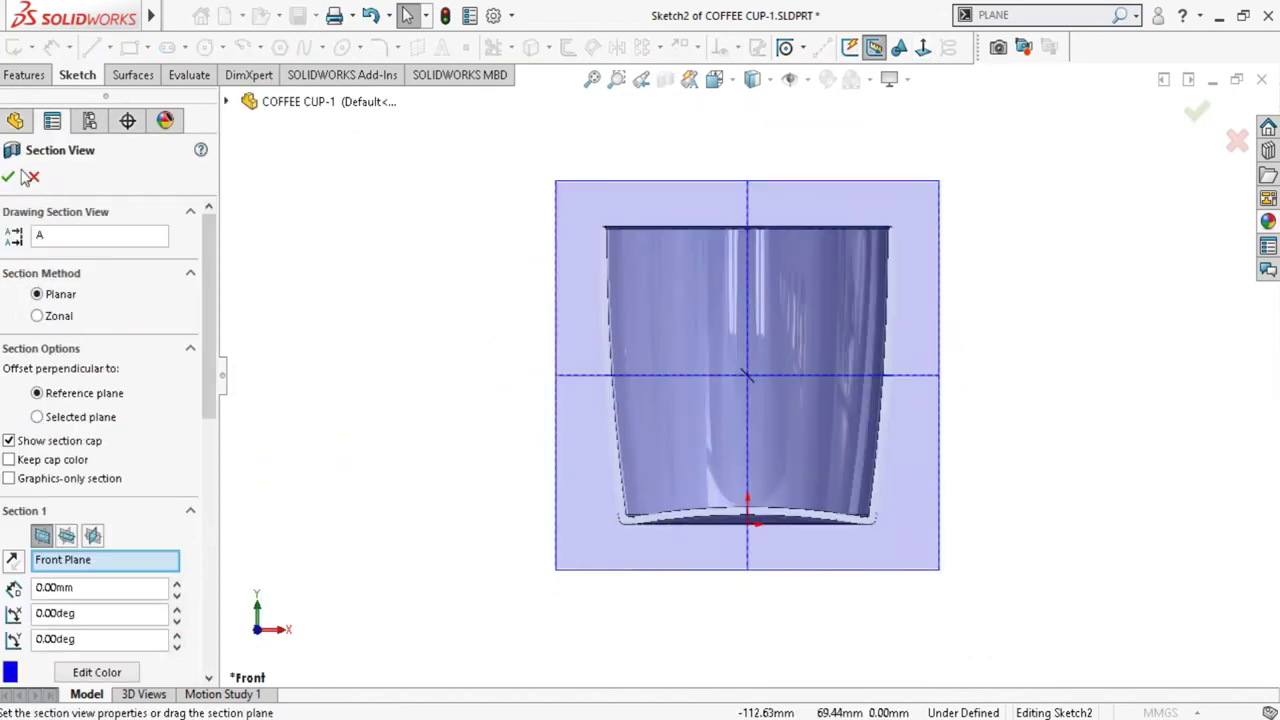
left_click(8, 177)
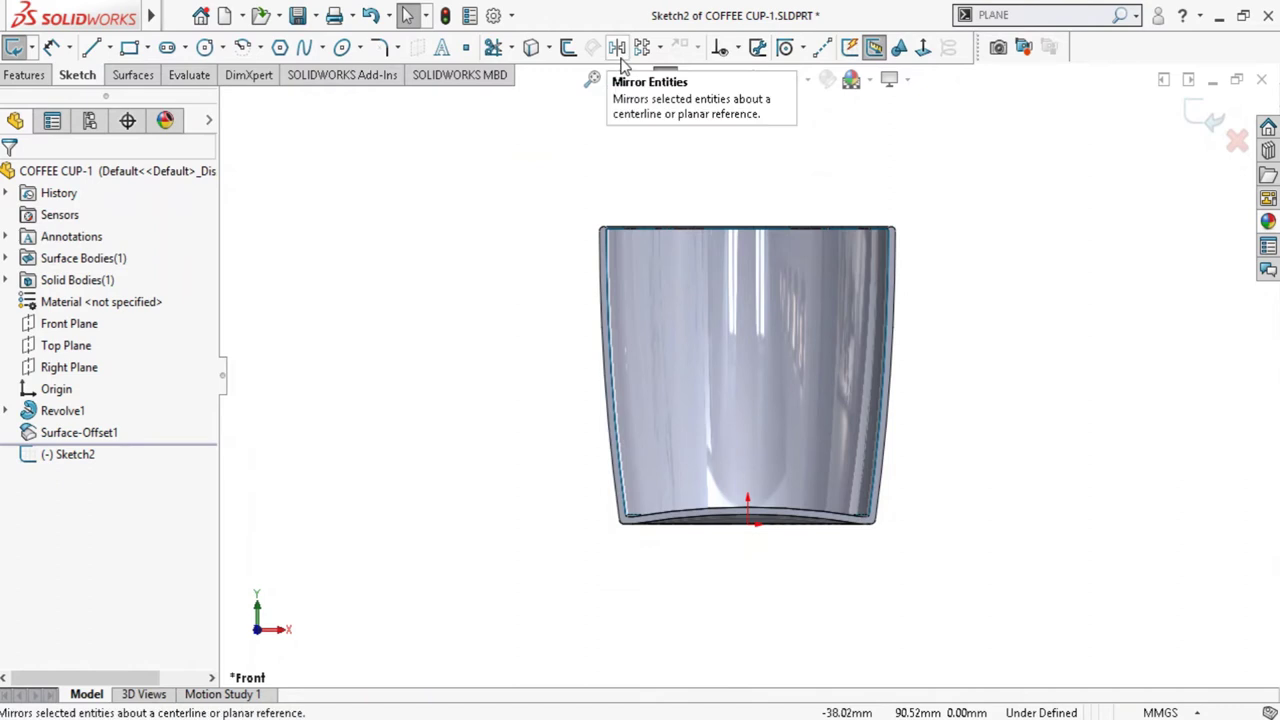
Pick the Centerline tool for drawing construction lines
left_click(304, 47)
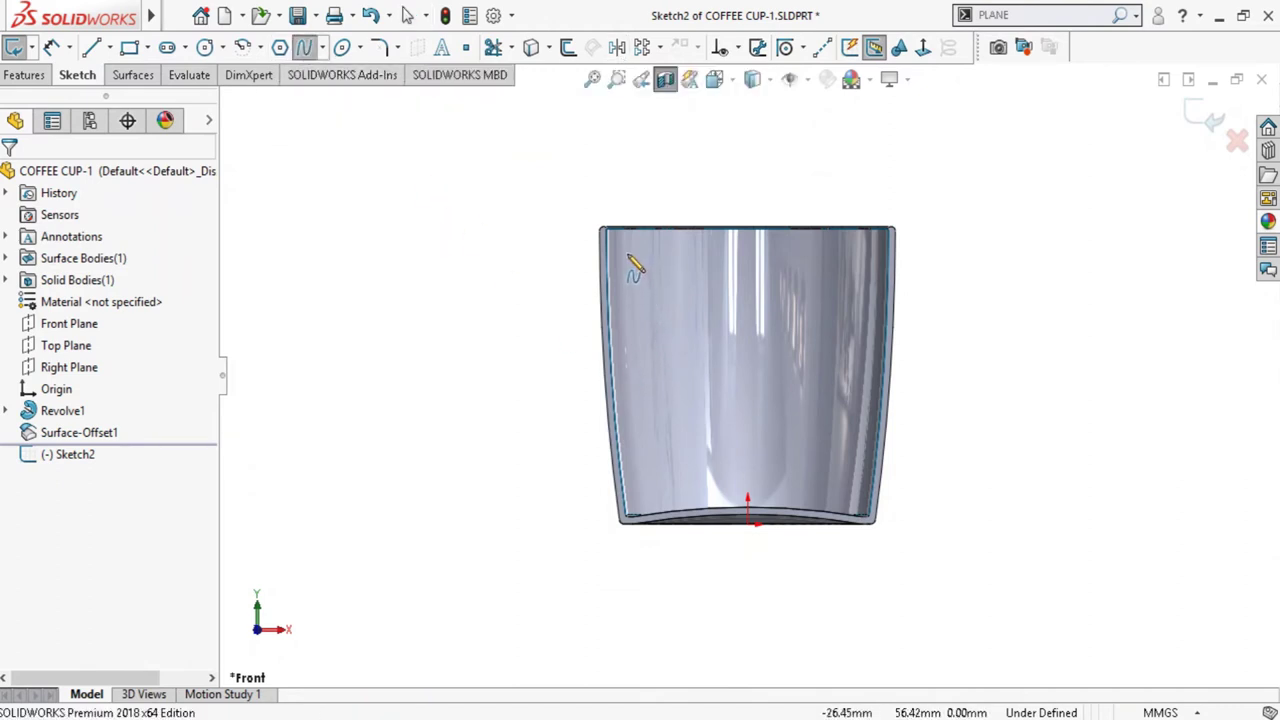
scroll(742, 300, "down", 1)
left_click(822, 50)
scroll(700, 170, "down", 2)
scroll(588, 306, "down", 1)
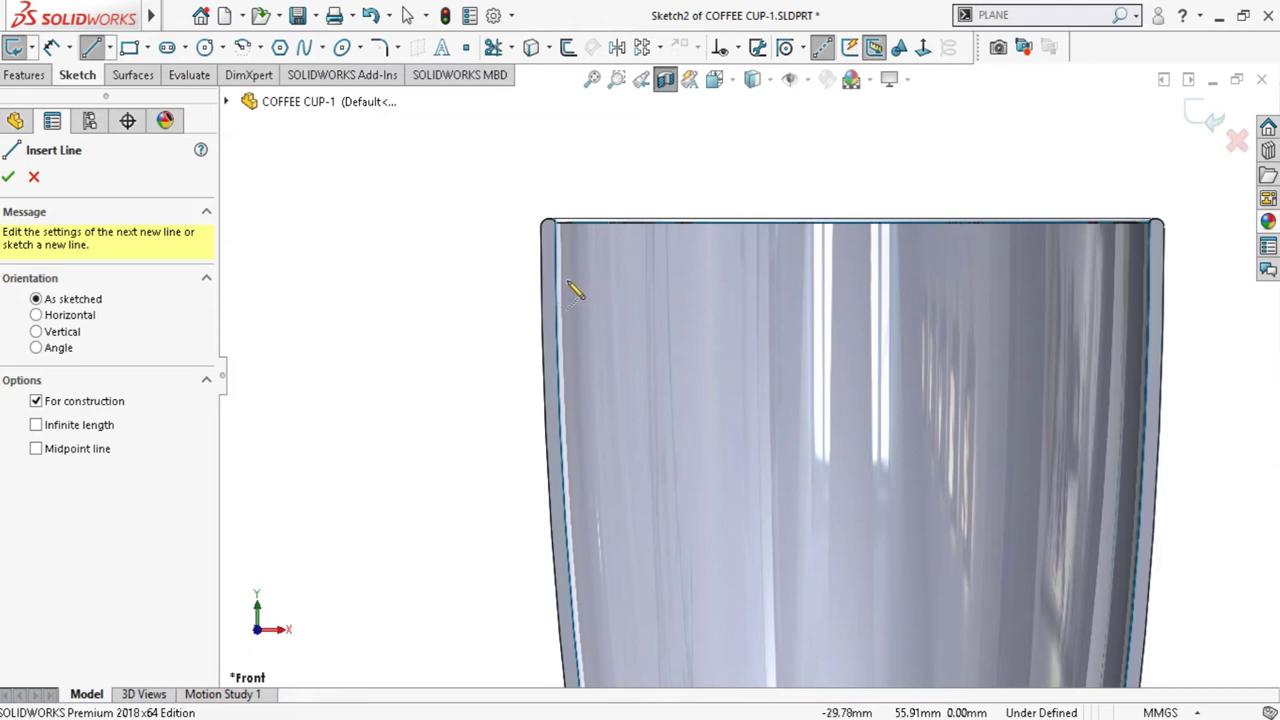
Draw a short horizontal construction centerline inside the cup's upper left
left_click(567, 279)
left_click(676, 280)
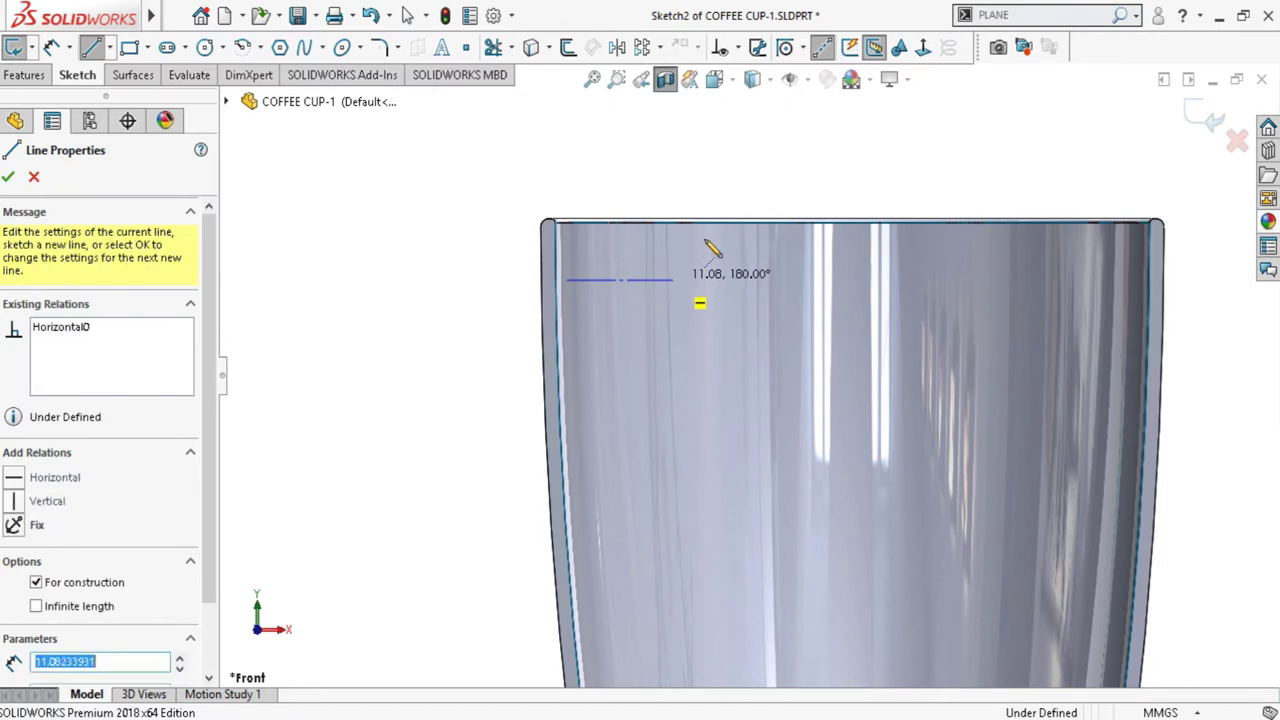
key("Escape")
key("Escape")
key("Escape")
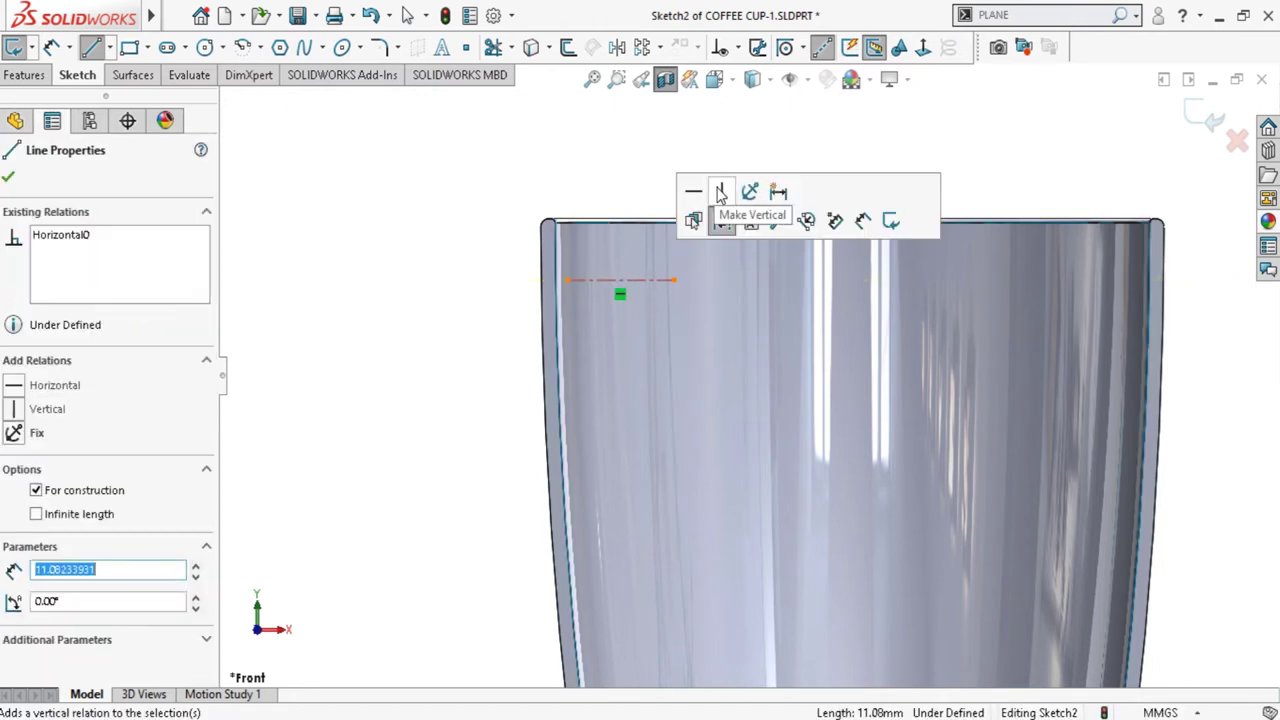
Dimension the construction line 10.00 mm below the cup's top edge, fully defining Sketch2
key("d")
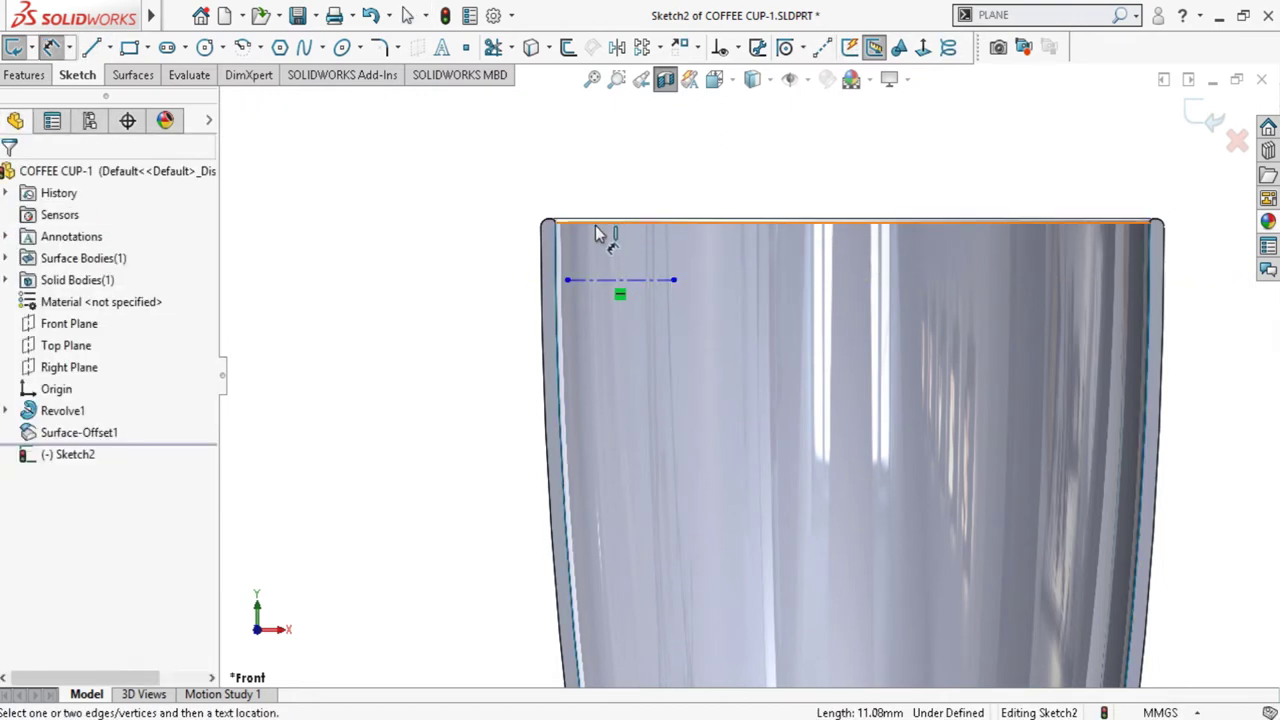
scroll(600, 237, "down", 2)
scroll(601, 266, "down", 2)
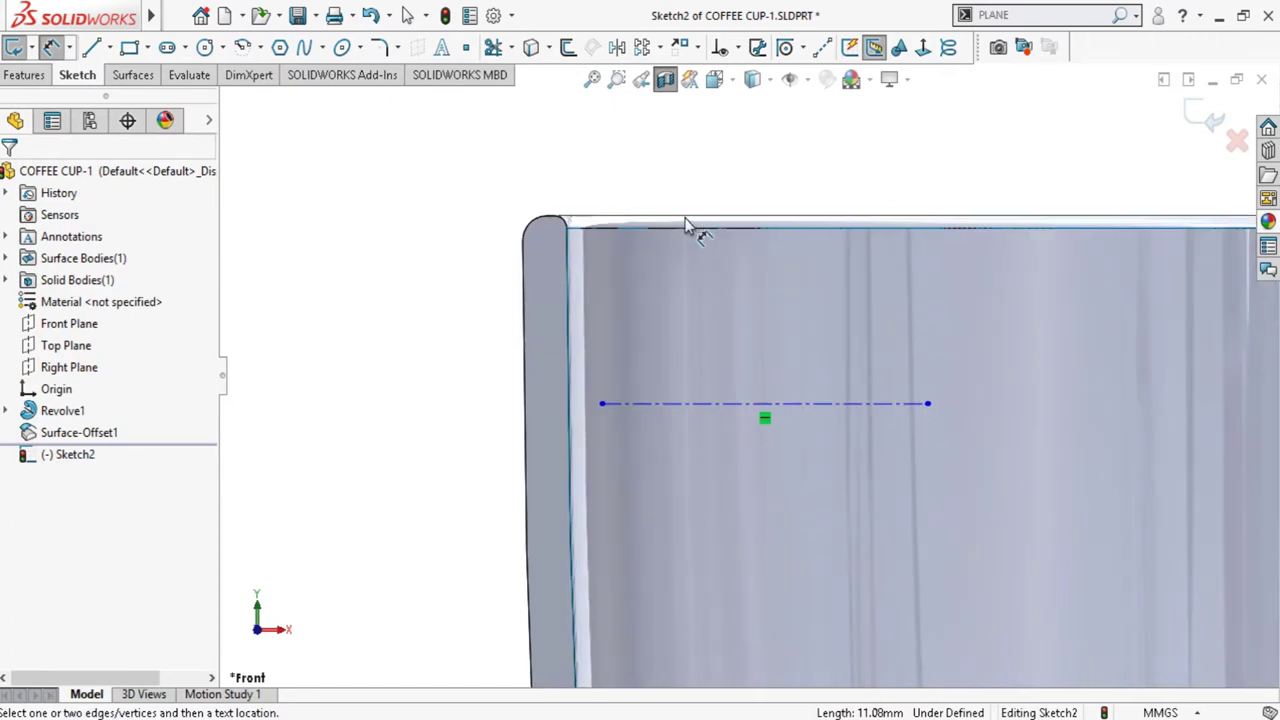
left_click(690, 222)
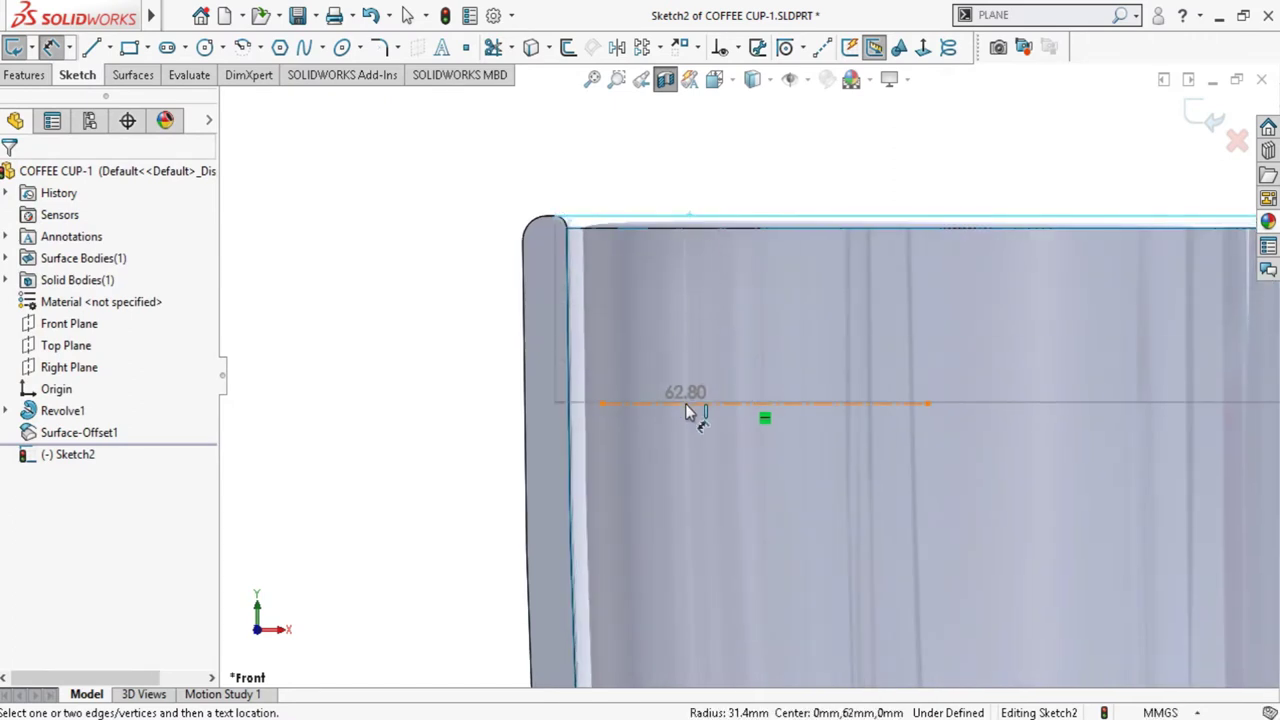
left_click(596, 403)
left_click(512, 152)
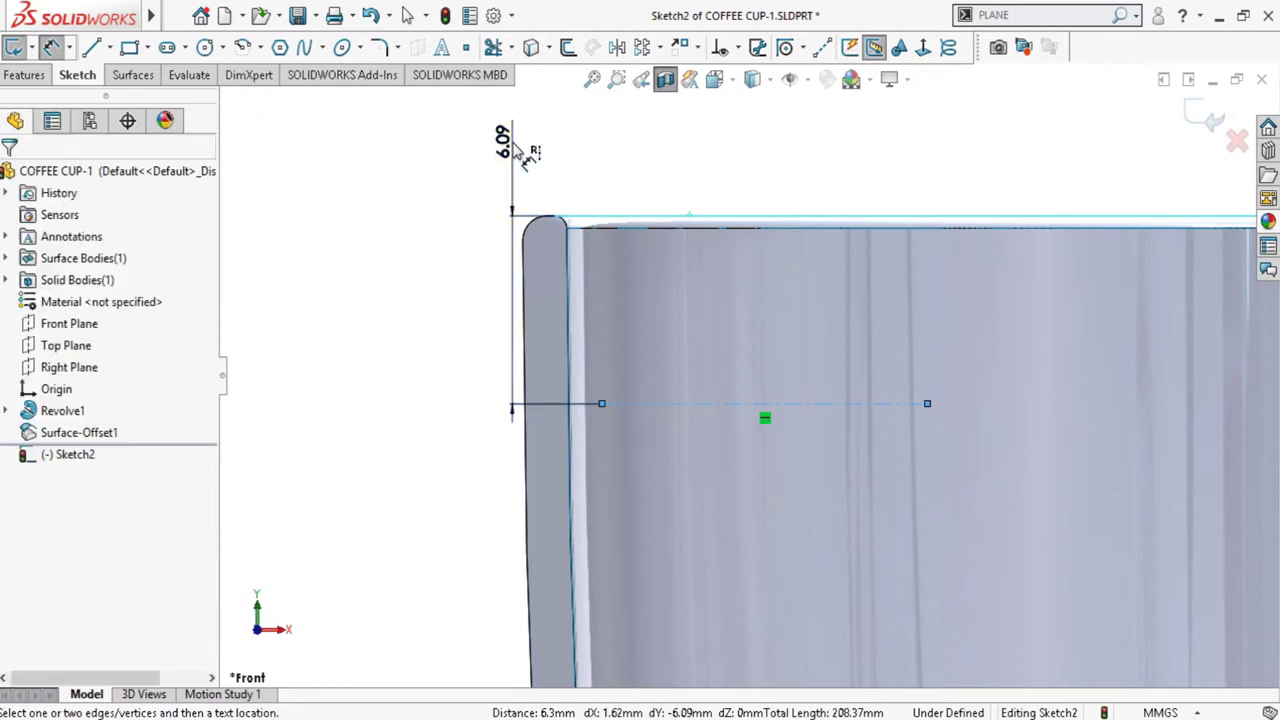
type("6")
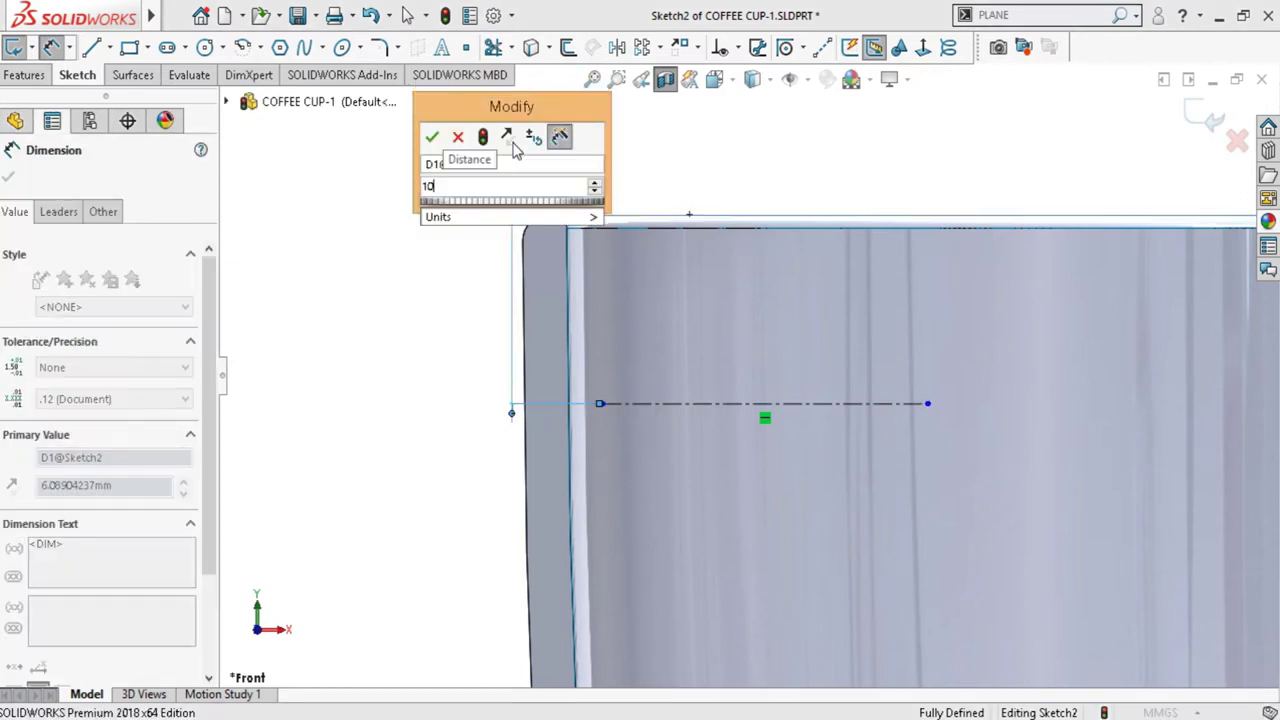
key("Escape")
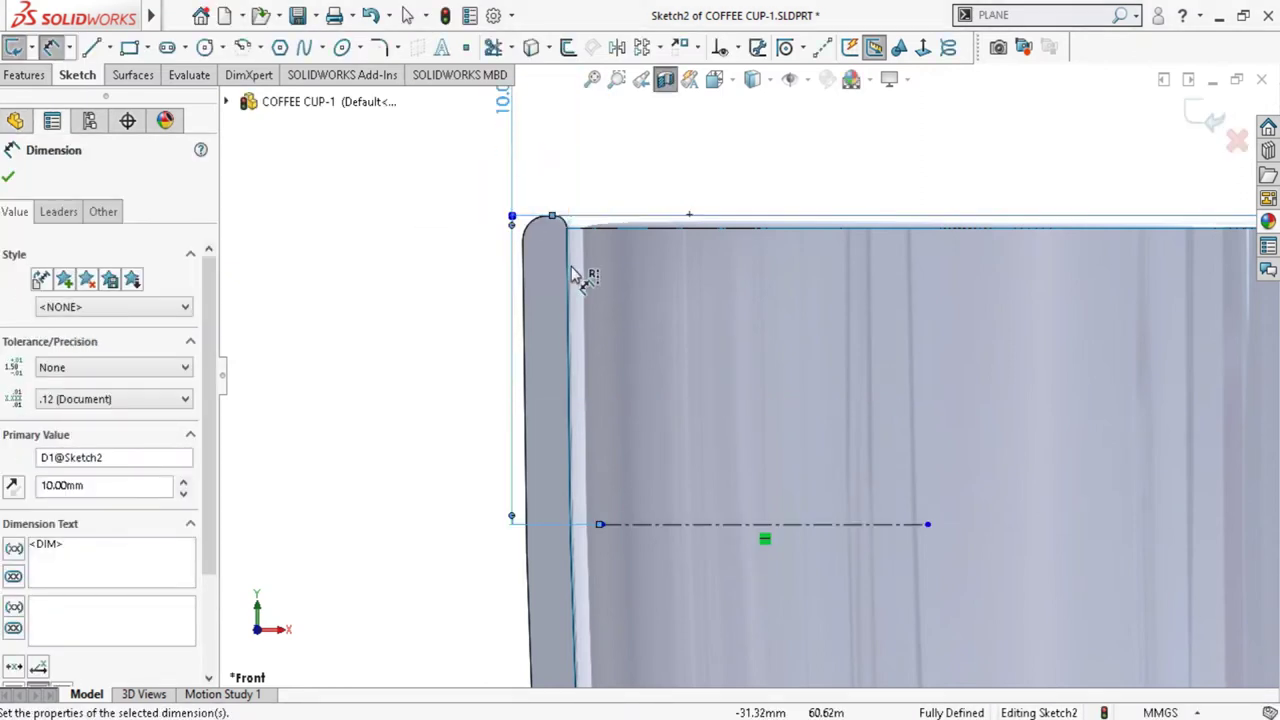
scroll(737, 263, "up", 2)
key("Escape")
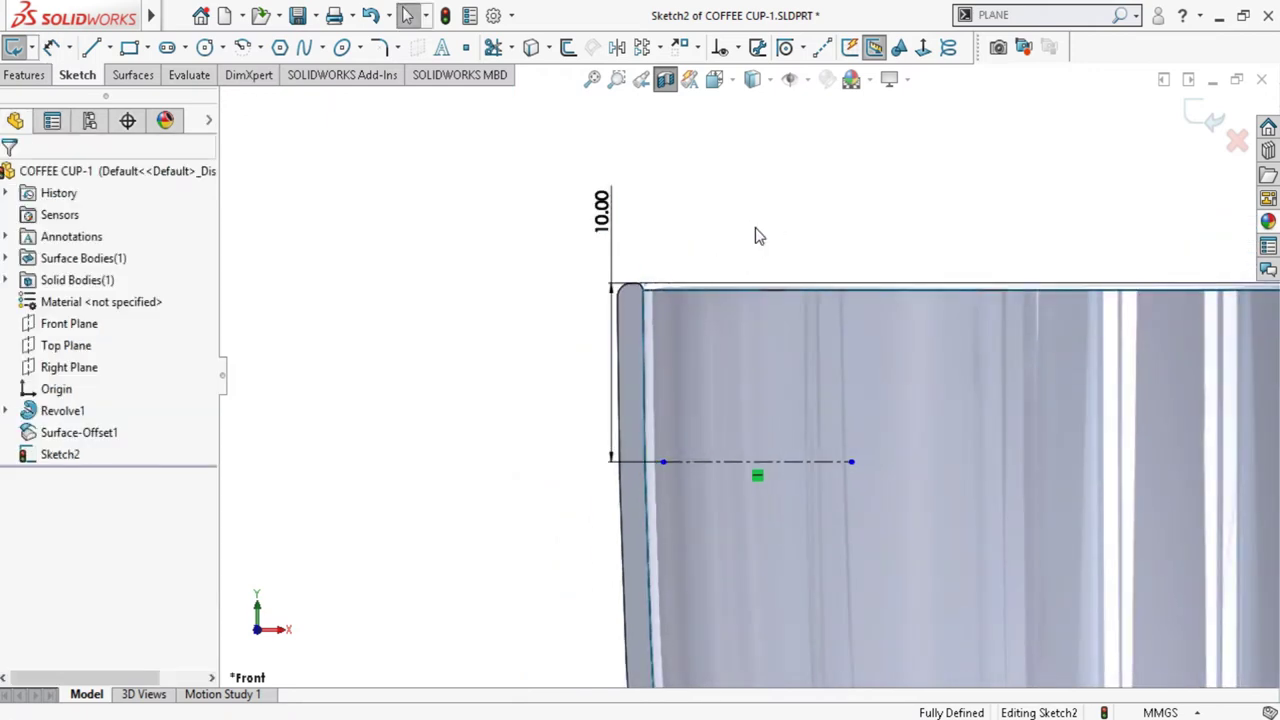
scroll(757, 240, "up", 3)
scroll(776, 380, "down", 2)
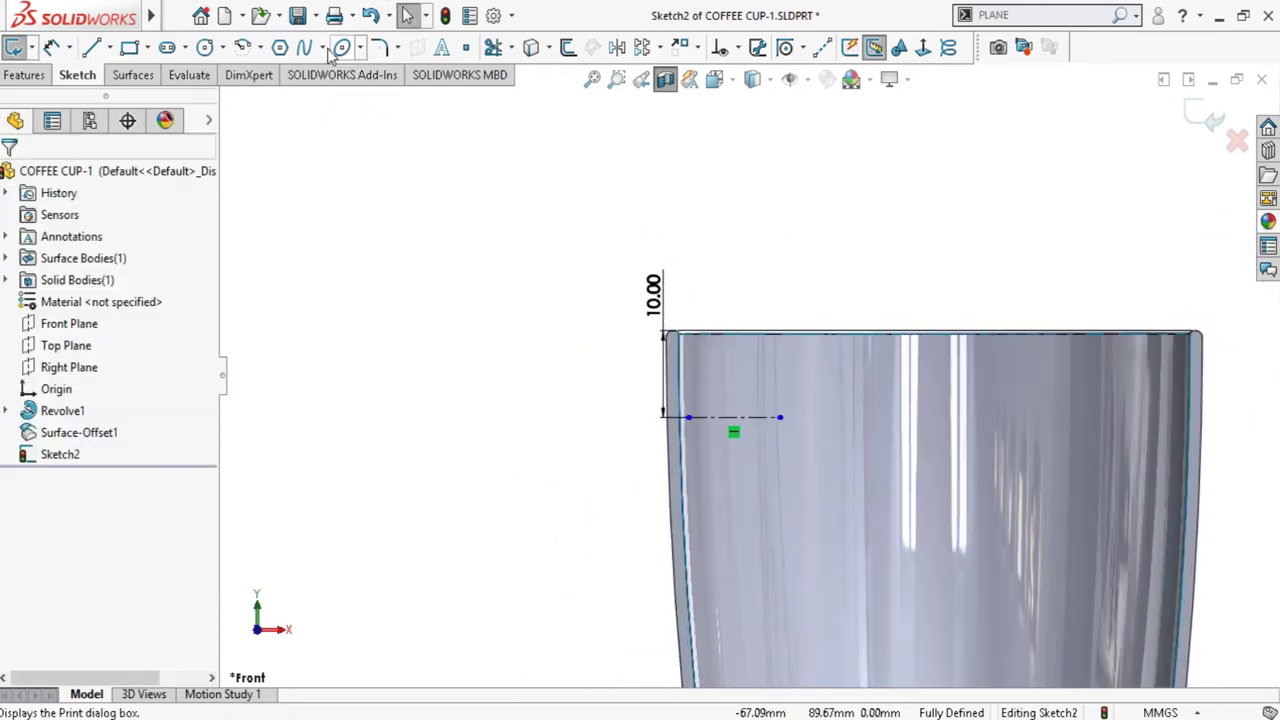
Draw a three-point spline from the construction line's end, out past the rim, to near the cup bottom
left_click(304, 47)
key("f")
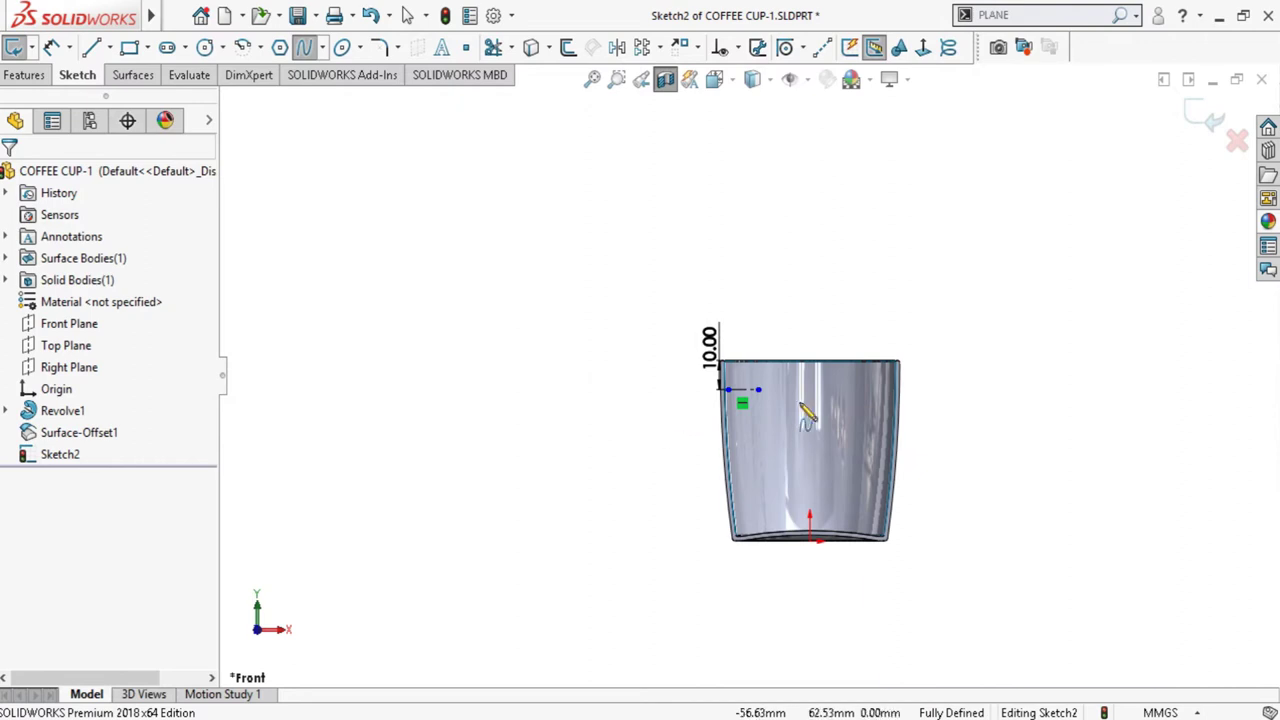
scroll(805, 415, "down", 3)
scroll(1066, 551, "up", 1)
scroll(1000, 510, "up", 3)
scroll(920, 457, "down", 2)
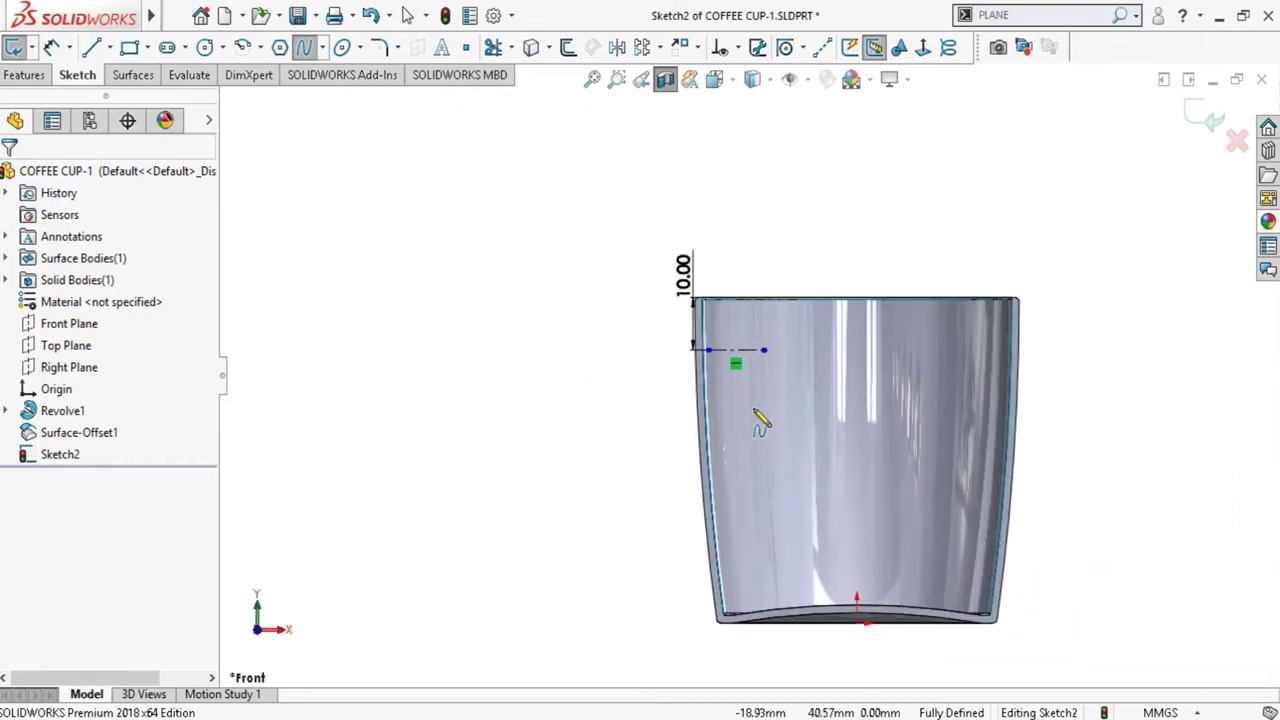
scroll(760, 416, "down", 1)
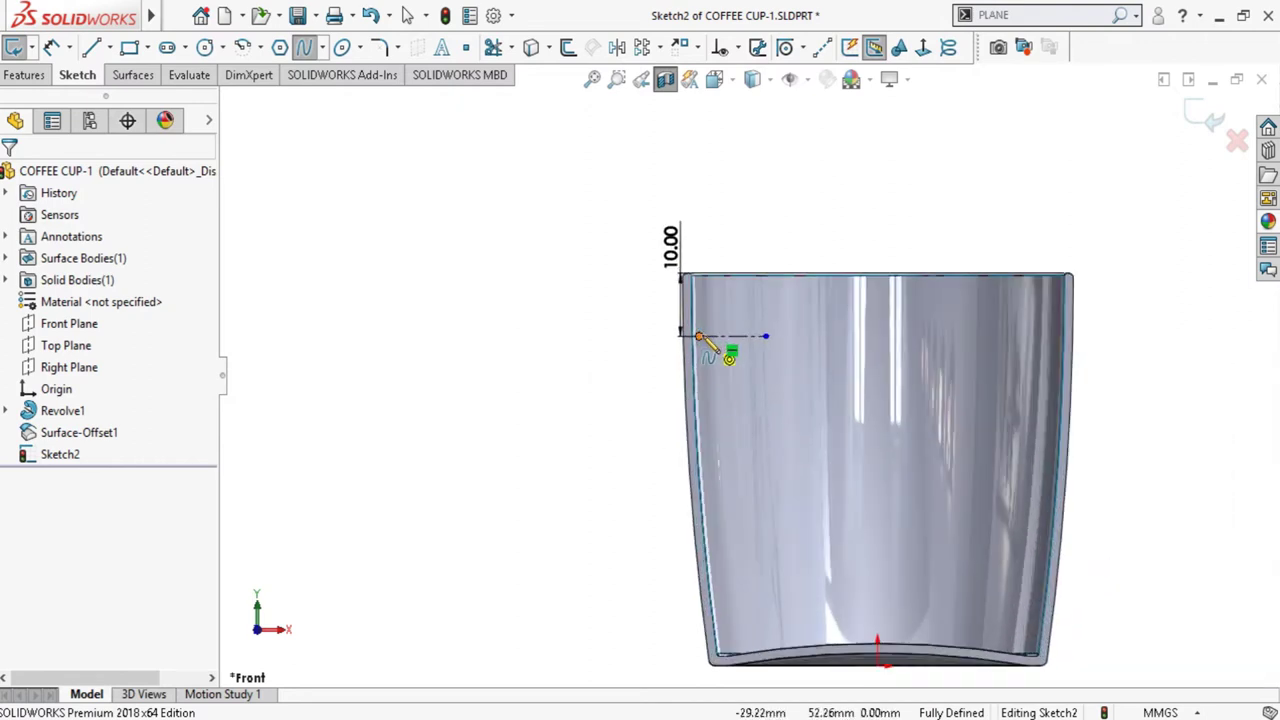
left_click(681, 335)
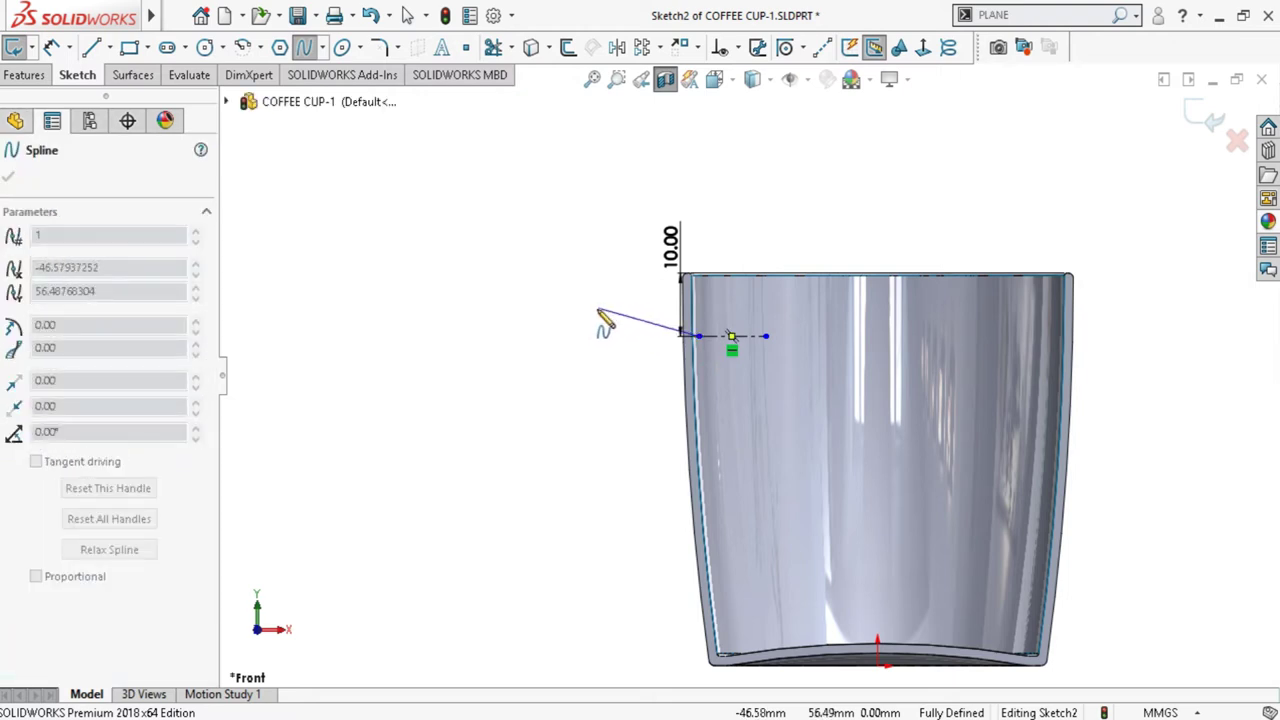
left_click(597, 311)
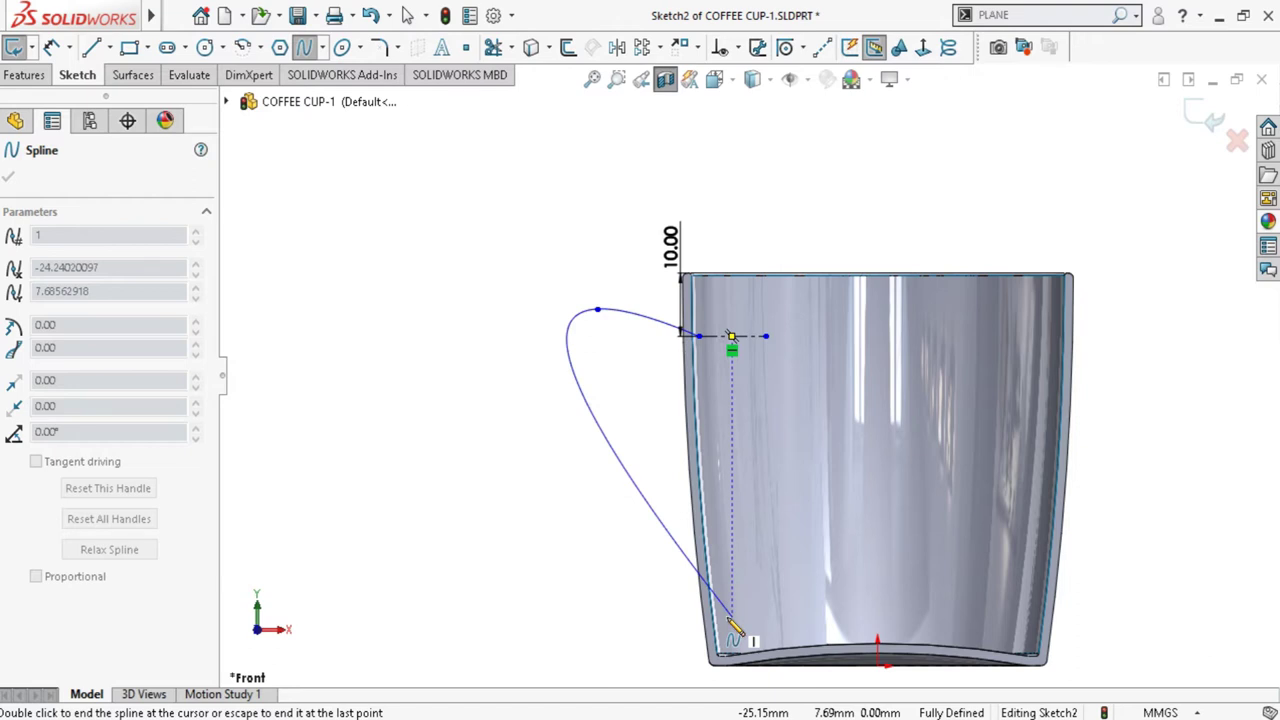
left_click(733, 618)
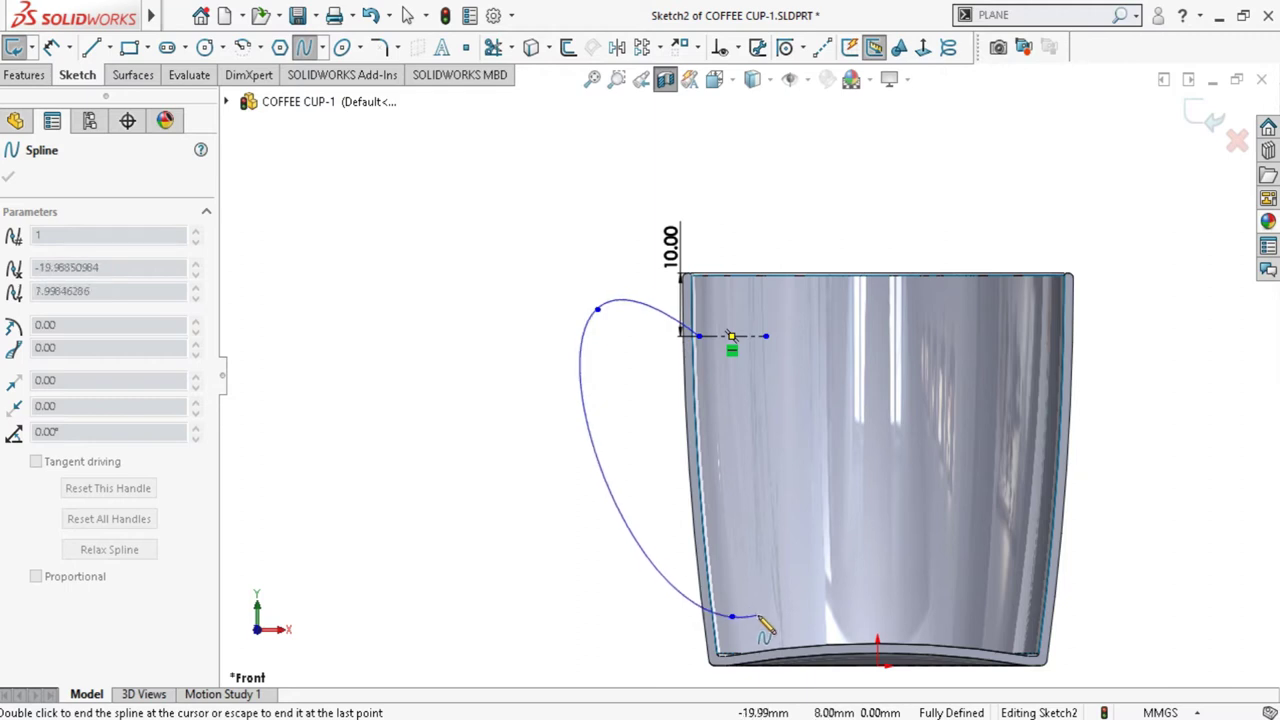
right_click(760, 620)
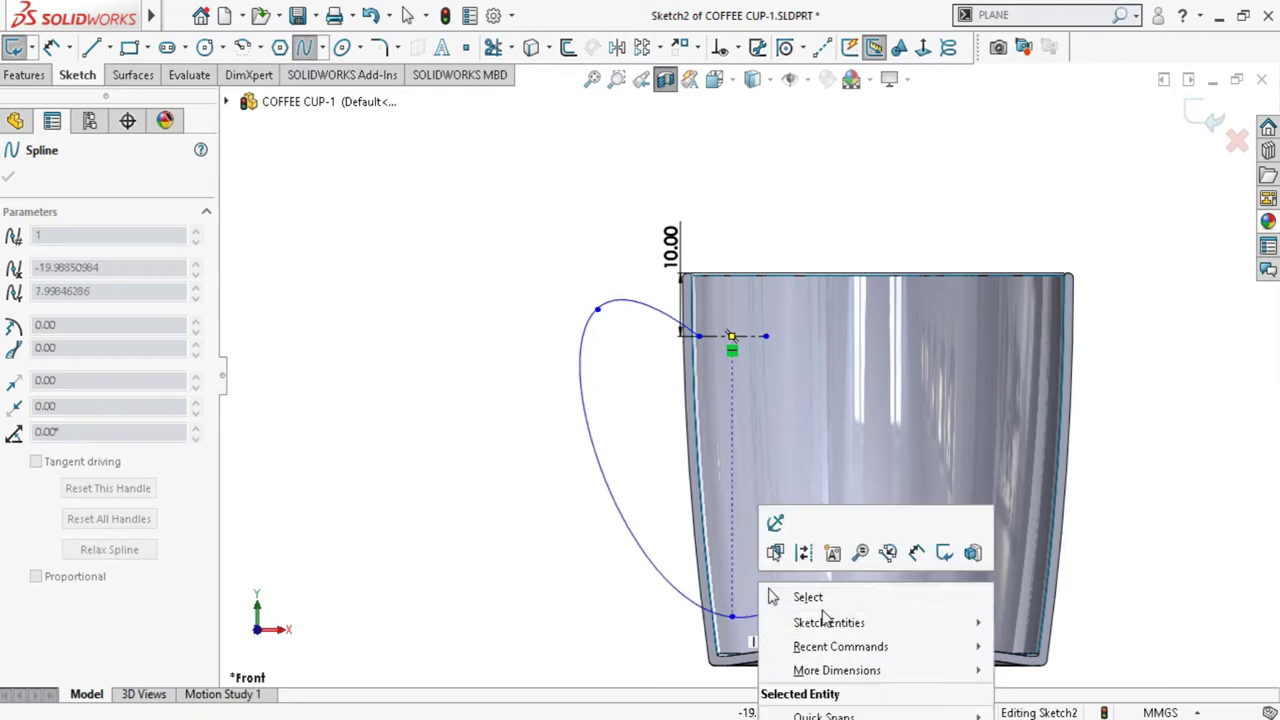
left_click(775, 597)
key("ctrl+Up")
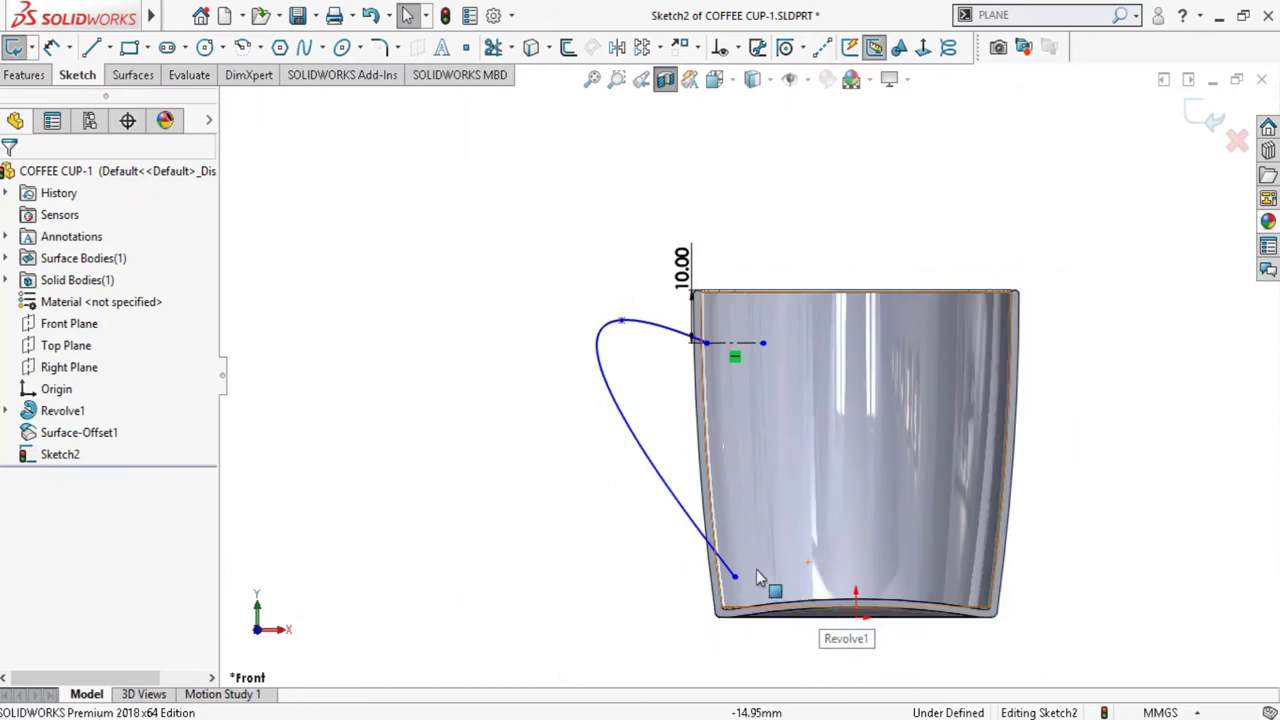
key("ctrl+Up")
Drag the spline's tangent handle to bow the handle loop further outward
left_click(686, 516)
scroll(700, 540, "down", 1)
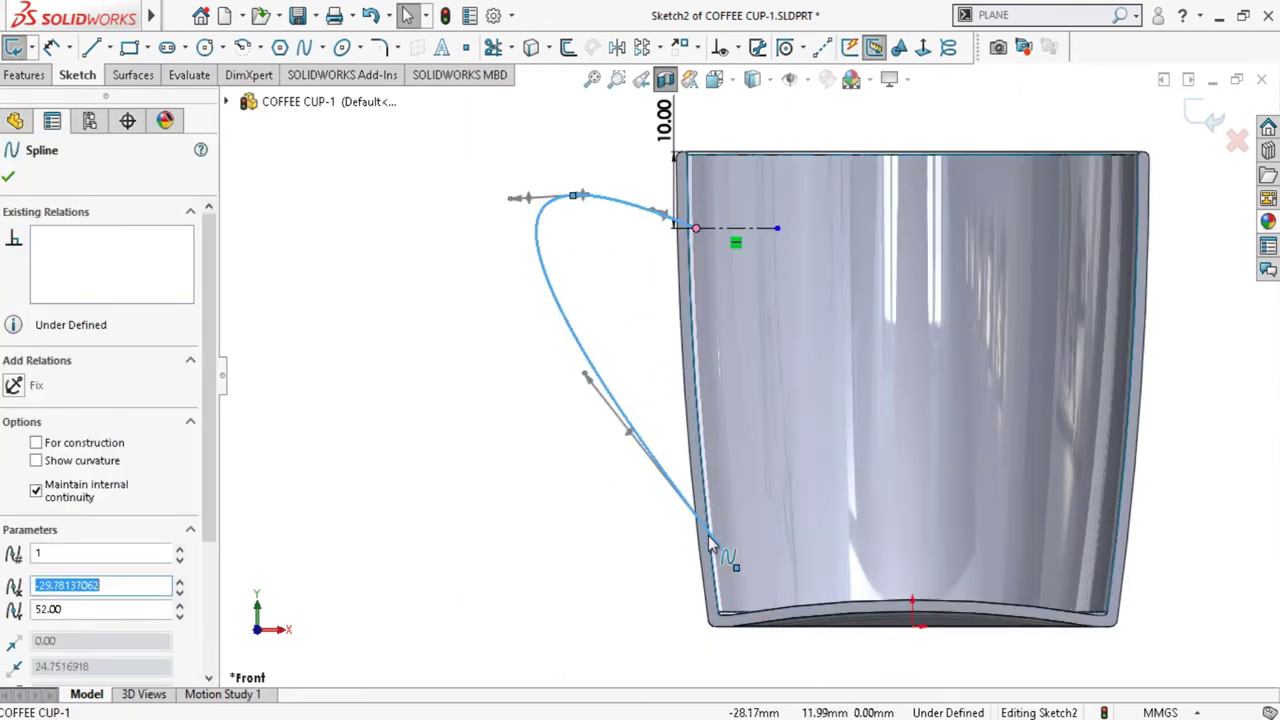
scroll(700, 540, "down", 1)
scroll(700, 540, "down", 1)
mouse_move(535, 289)
left_mouse_down()
mouse_move(648, 548)
mouse_move(622, 564)
left_mouse_up()
scroll(629, 537, "up", 3)
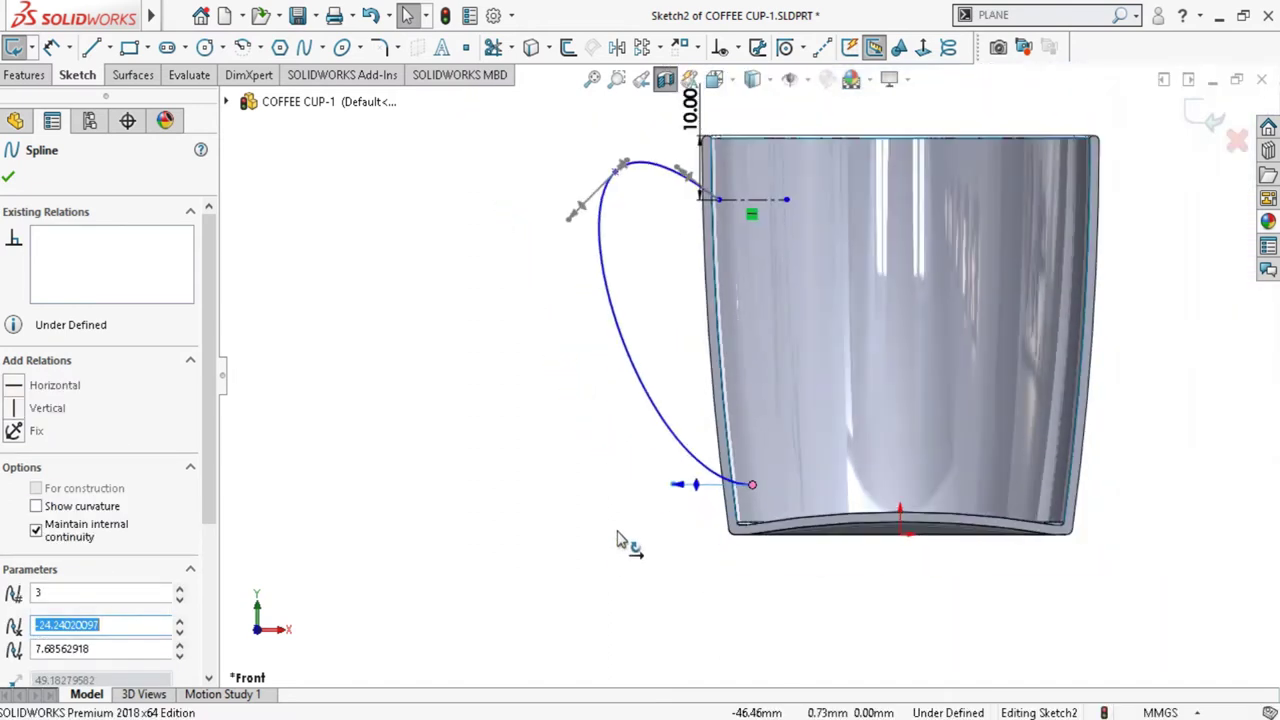
scroll(710, 450, "down", 1)
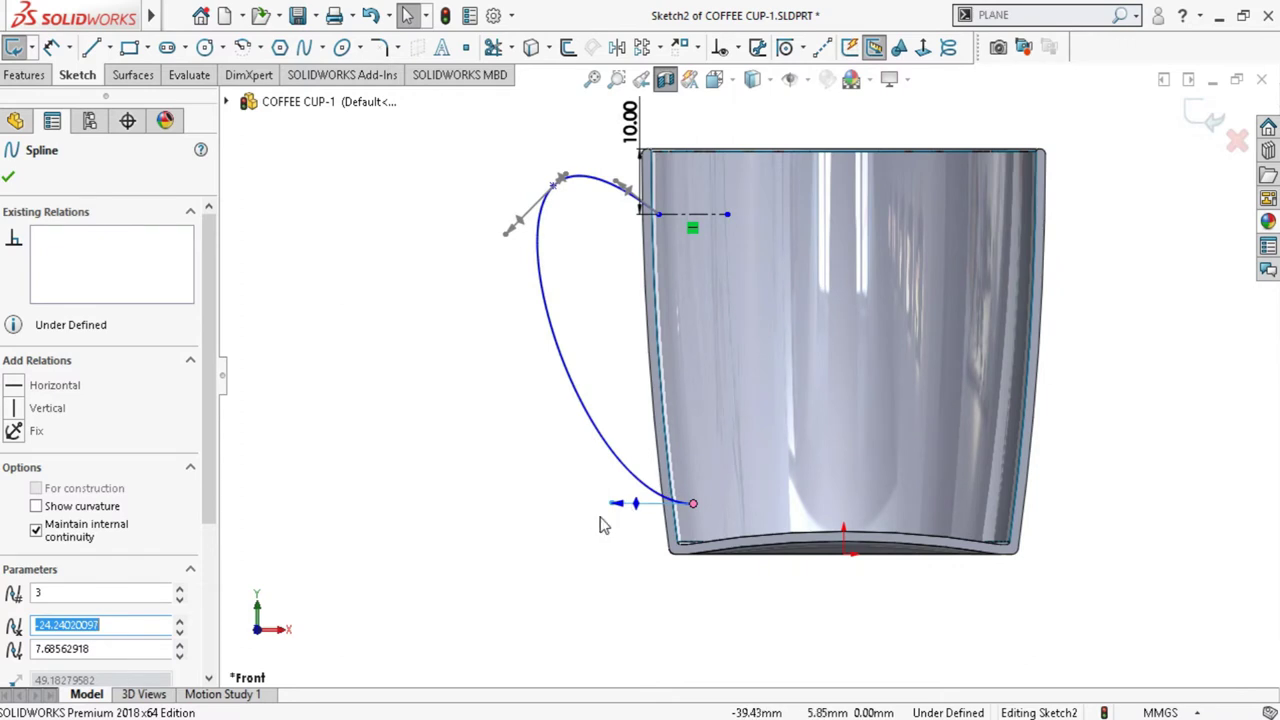
left_click_drag(612, 505, 560, 512)
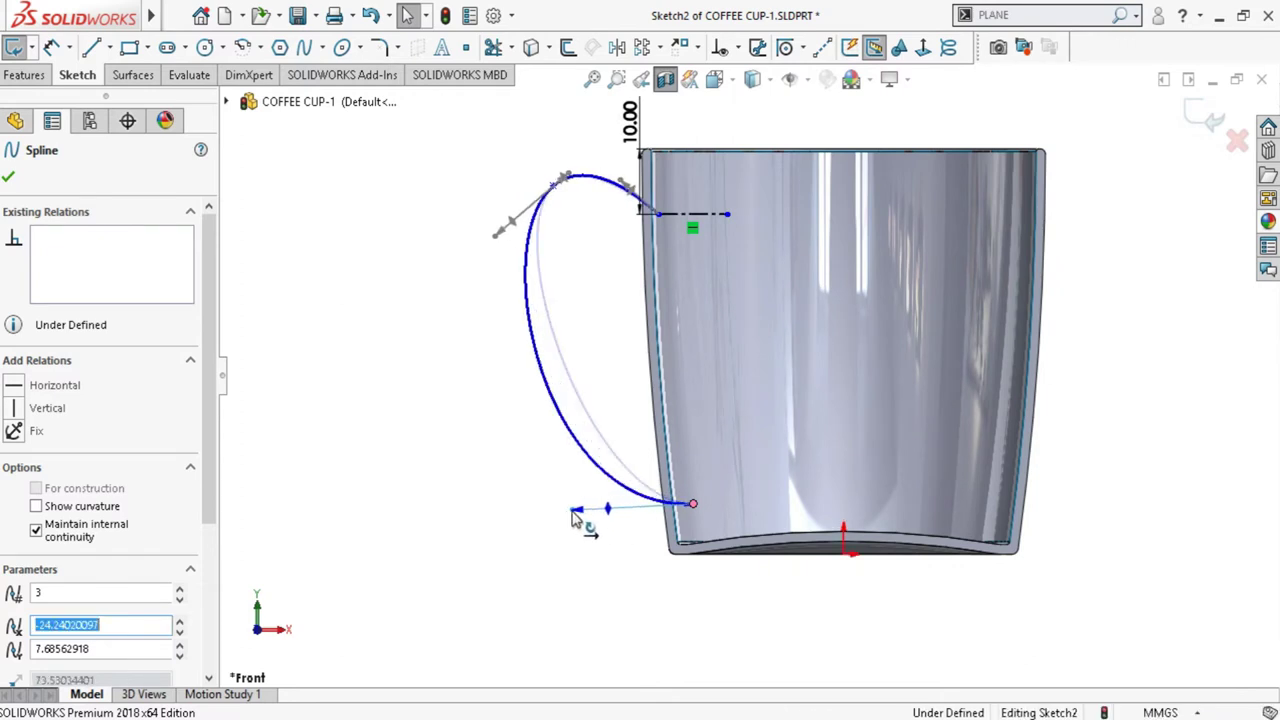
left_click(592, 262)
Move the spline's top point and level the tangent at its bottom end
left_click(553, 190)
left_click_drag(554, 191, 585, 197)
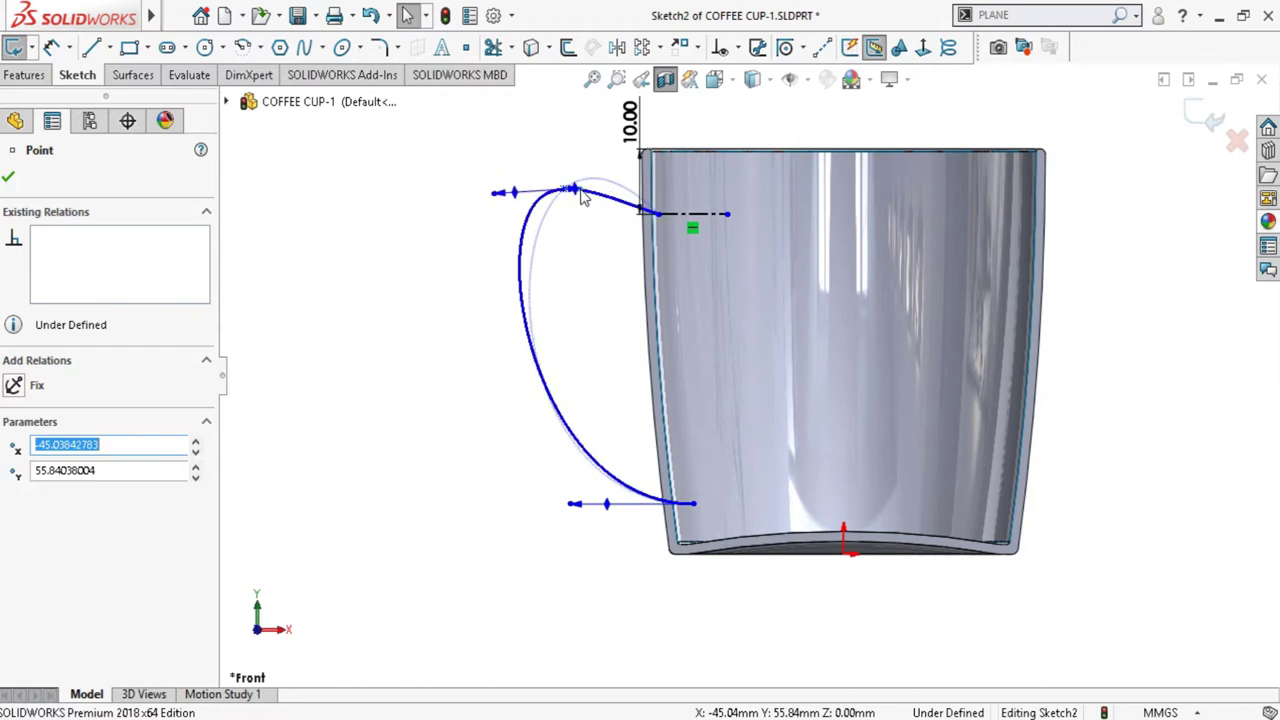
scroll(620, 215, "down", 2)
scroll(660, 230, "down", 2)
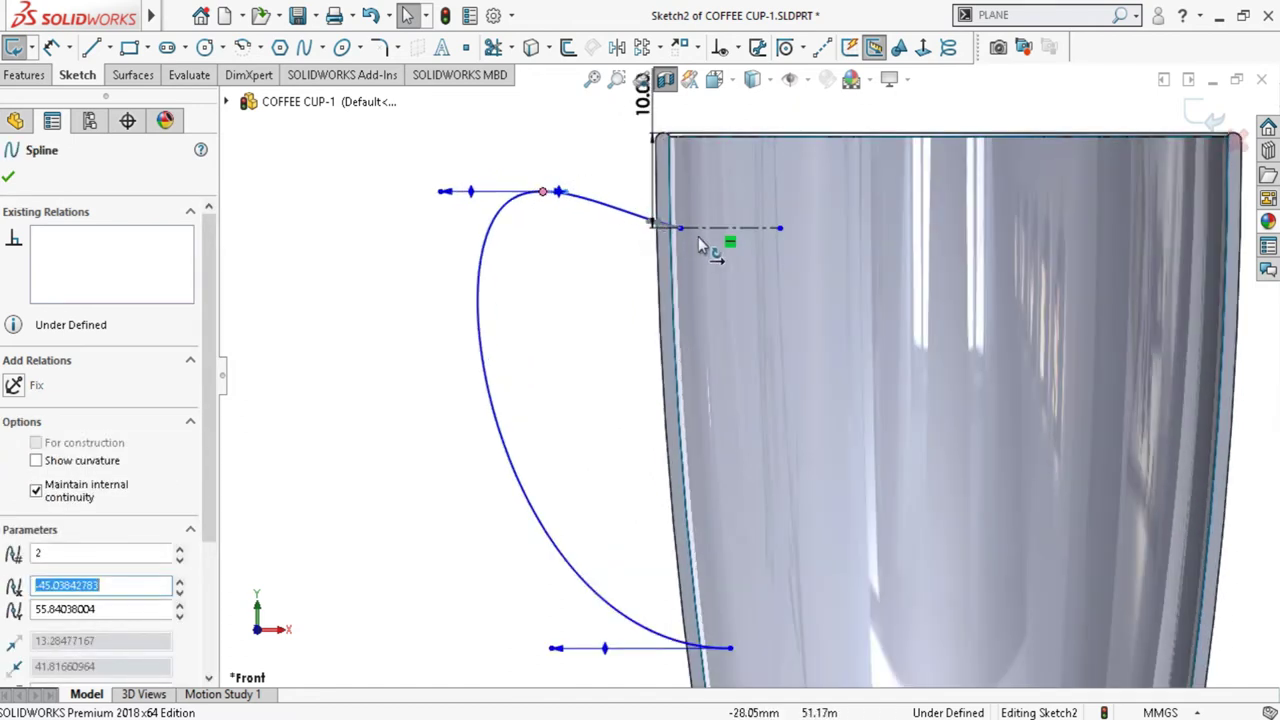
scroll(746, 344, "up", 2)
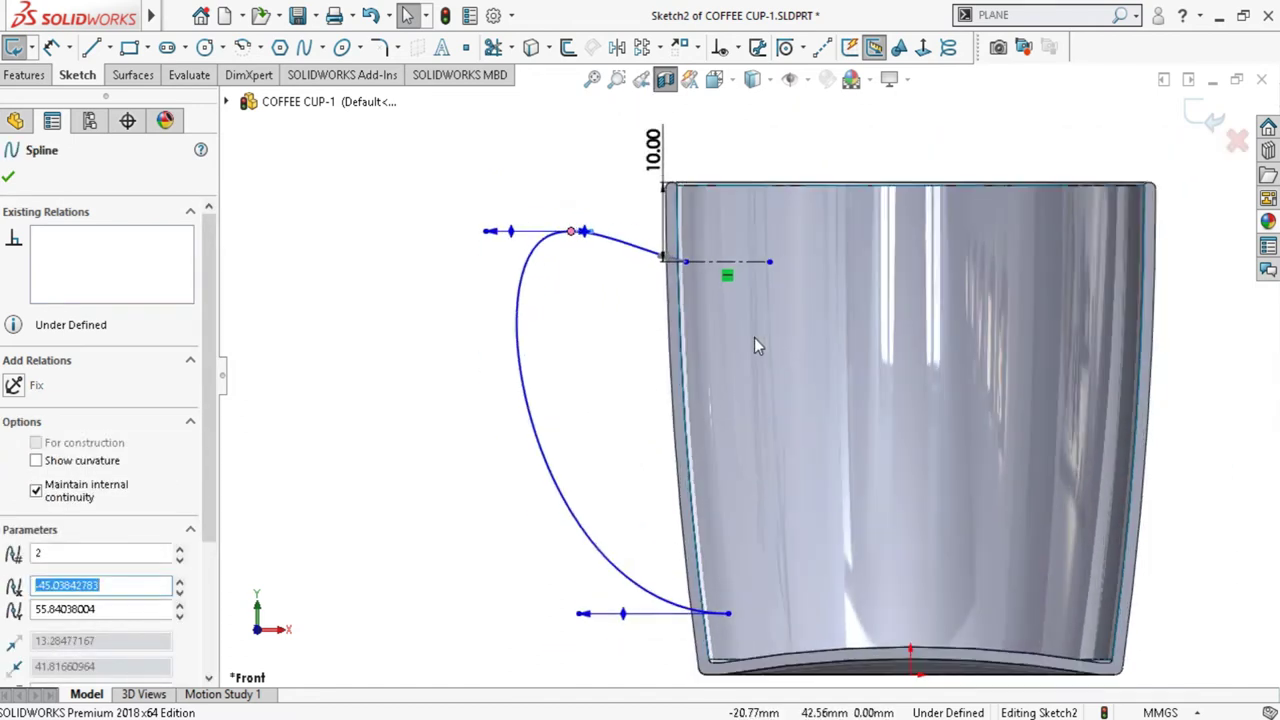
scroll(760, 480, "down", 2)
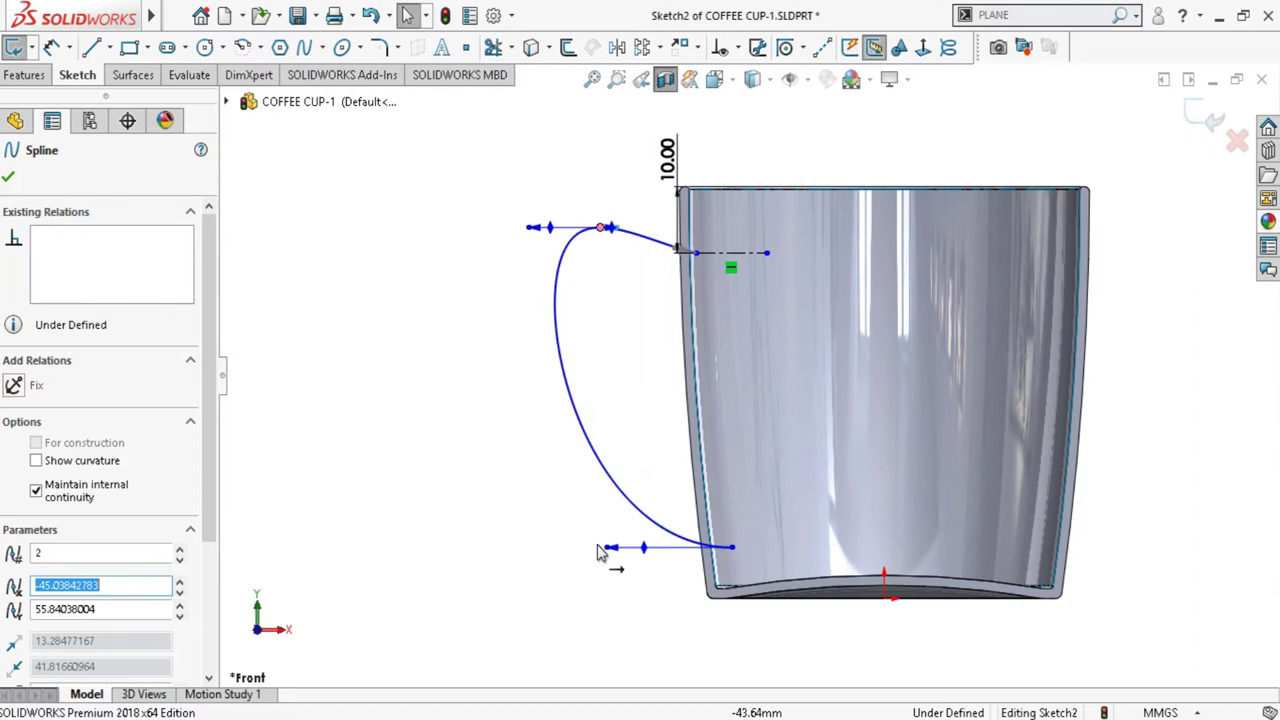
mouse_move(606, 549)
left_mouse_down()
mouse_move(570, 566)
mouse_move(589, 509)
mouse_move(549, 540)
mouse_move(582, 540)
left_mouse_up()
left_click(474, 314)
Rotate the top tangent to run level and fine-tune the bottom tangent
scroll(634, 229, "down", 3)
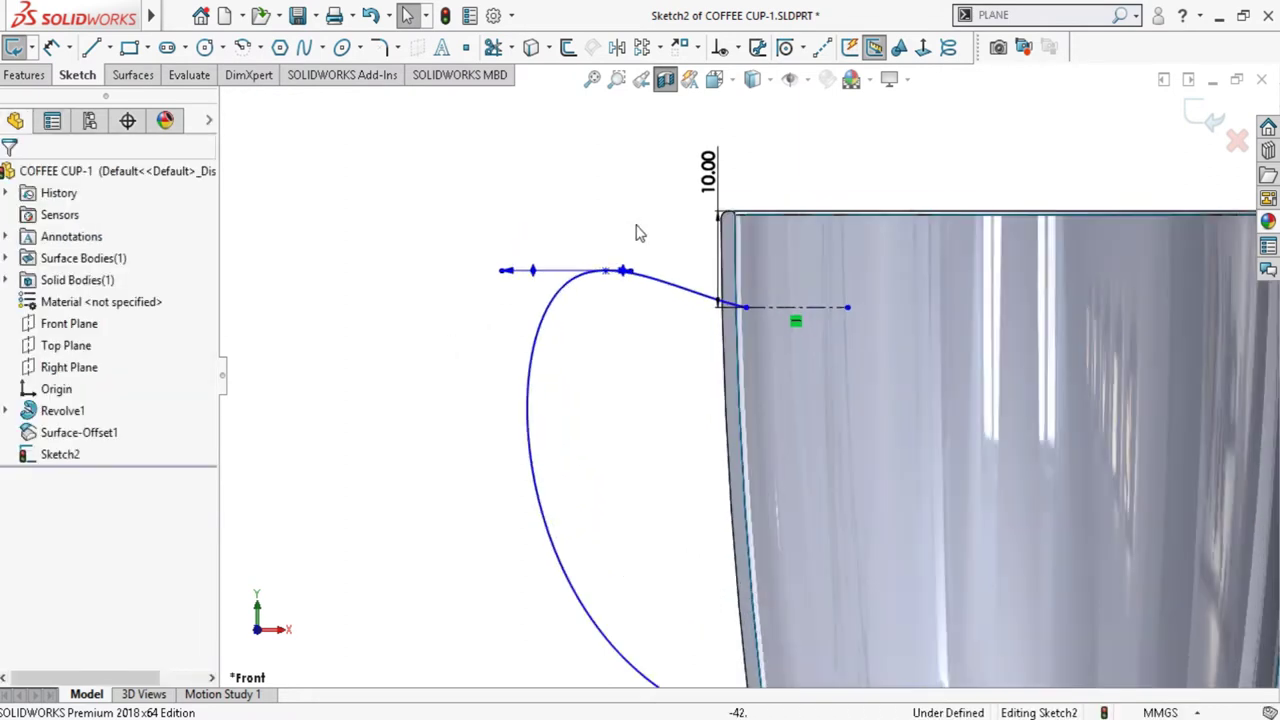
scroll(790, 340, "down", 2)
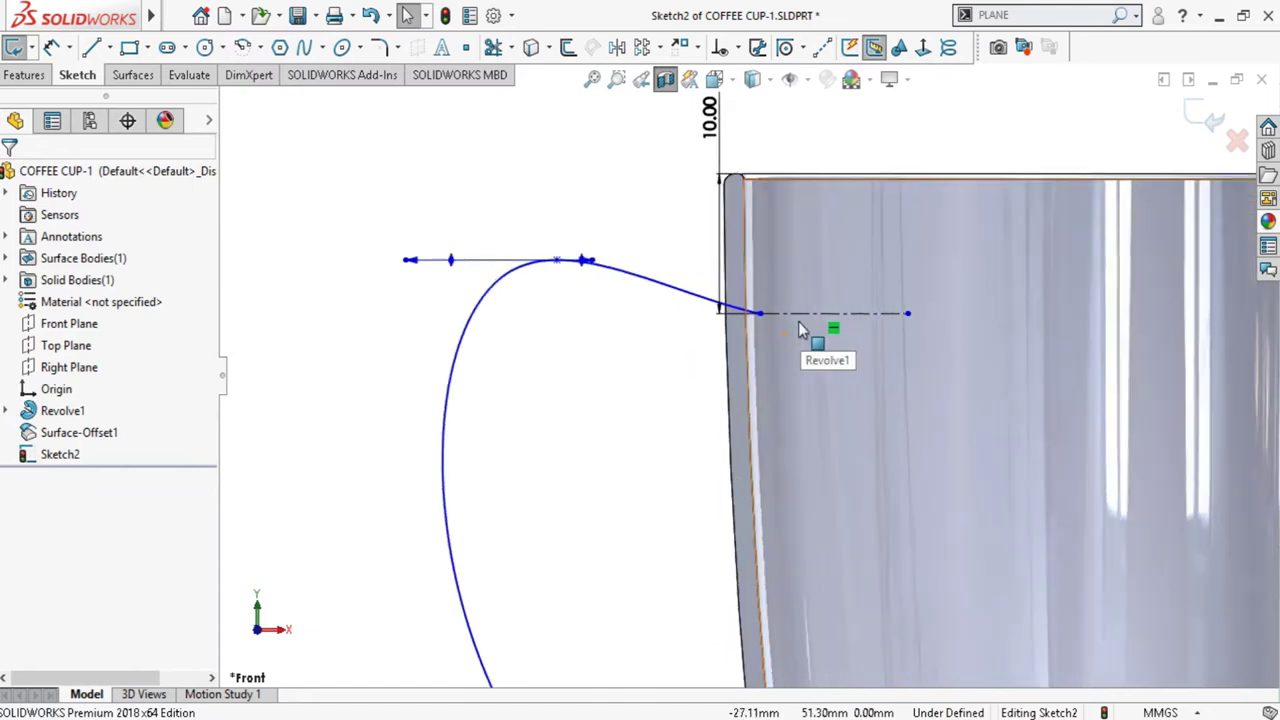
scroll(800, 330, "down", 2)
left_click_drag(558, 248, 578, 262)
scroll(700, 380, "up", 2)
scroll(755, 443, "up", 2)
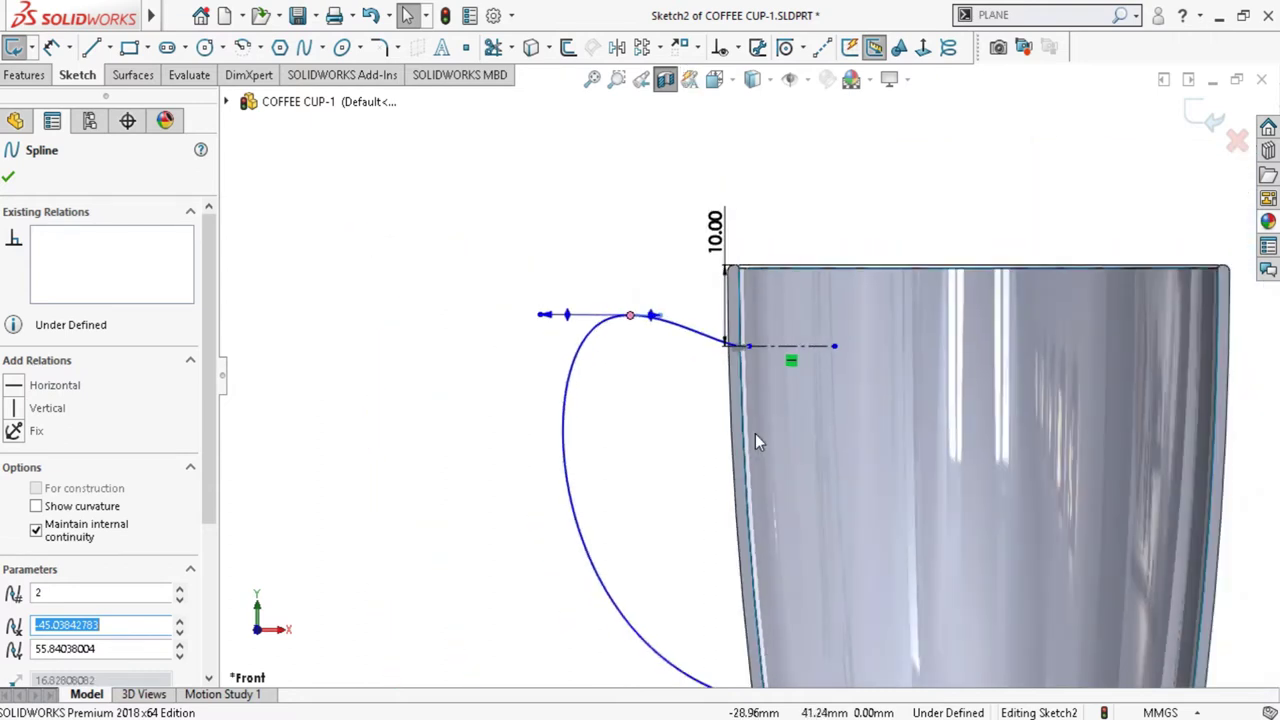
scroll(740, 390, "up", 1)
left_click_drag(576, 334, 578, 339)
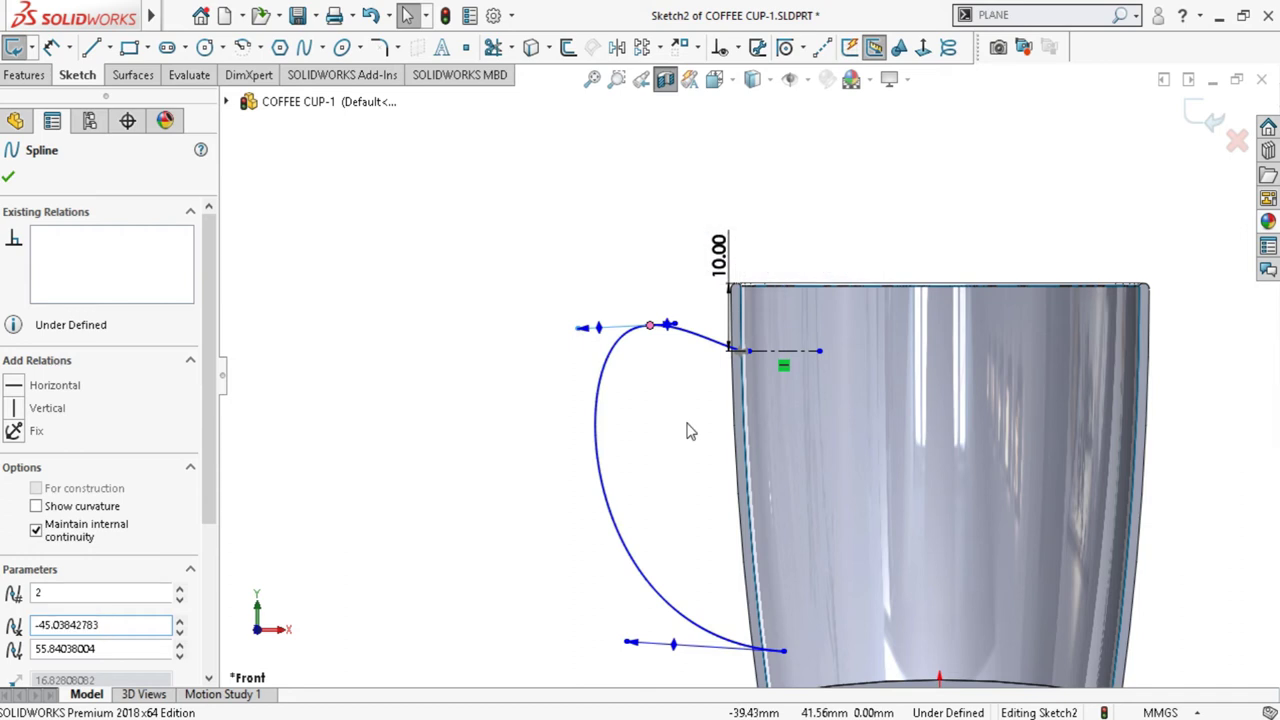
key("Escape")
key("f")
scroll(760, 335, "down", 2)
scroll(788, 349, "down", 4)
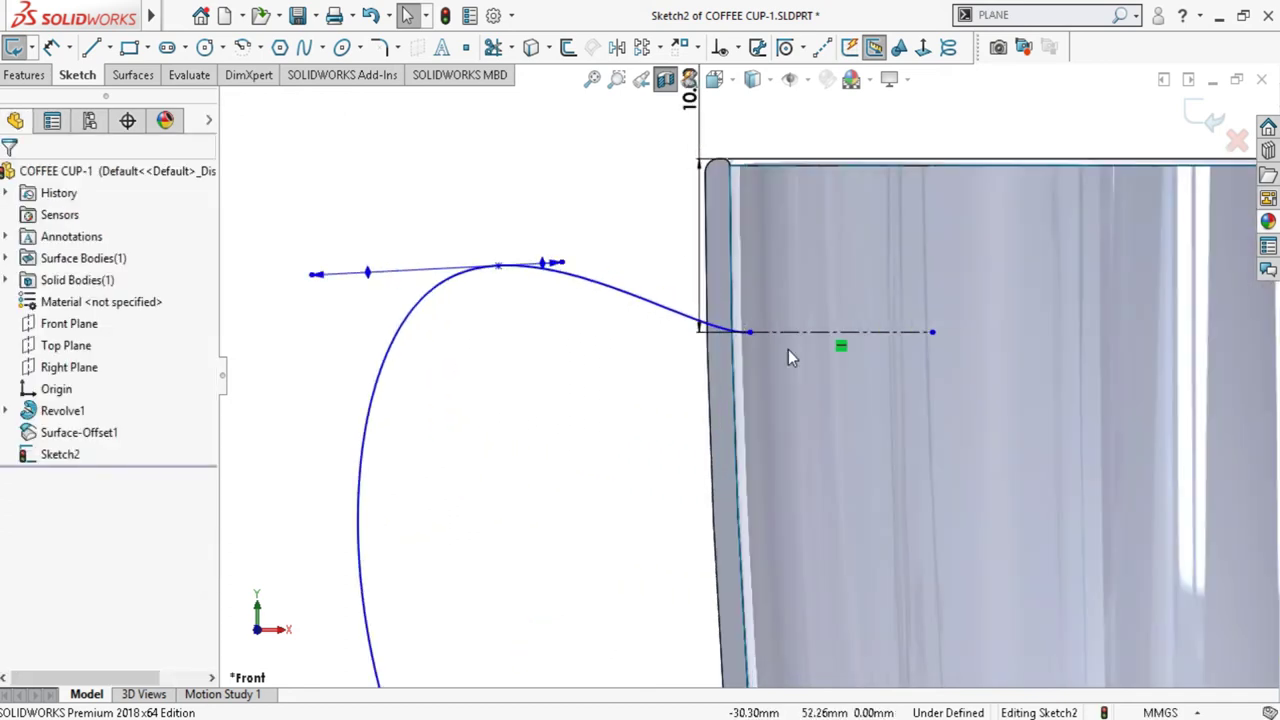
scroll(765, 338, "down", 3)
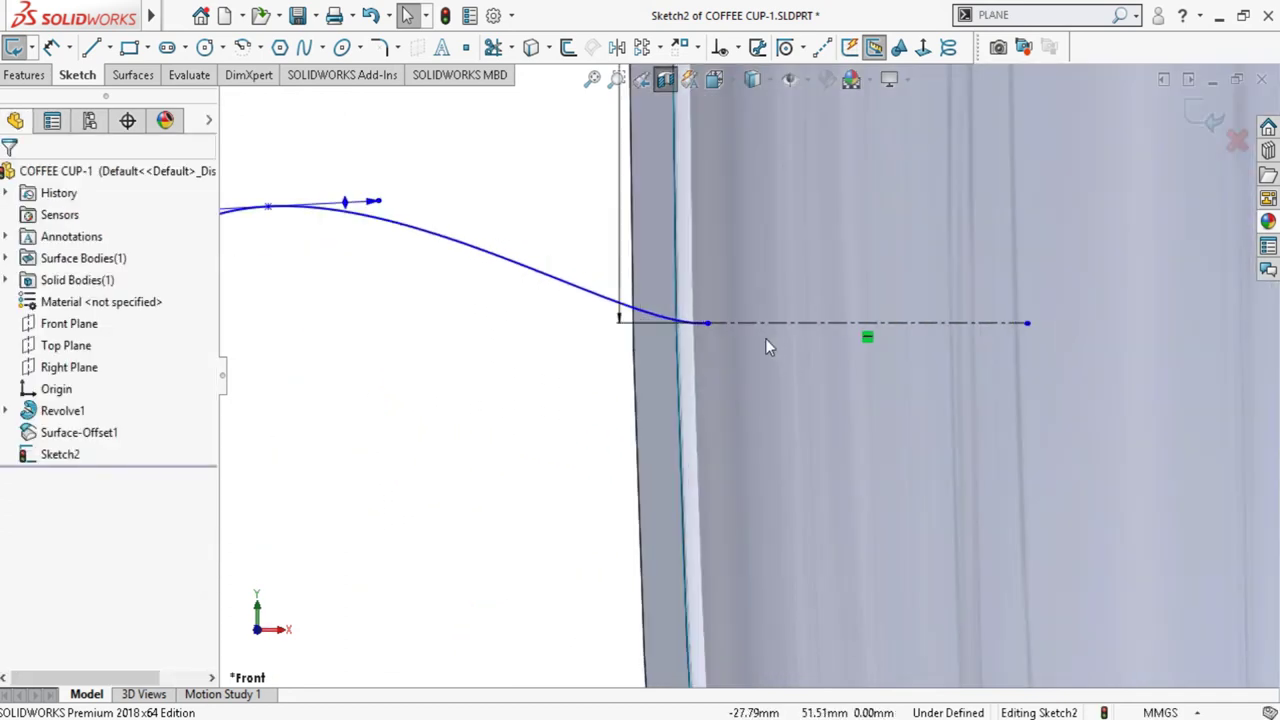
Make the handle spline tangent to the construction line
left_click(650, 318)
left_click(648, 318, "ctrl")
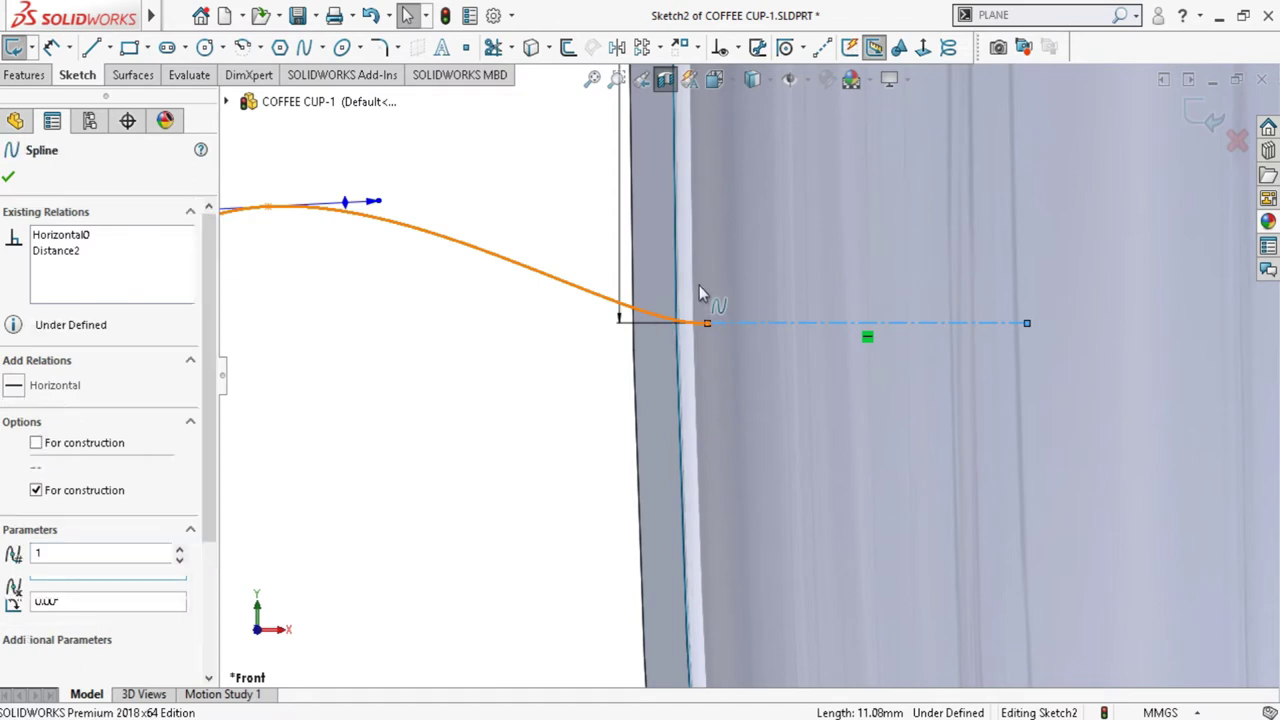
left_click(728, 224)
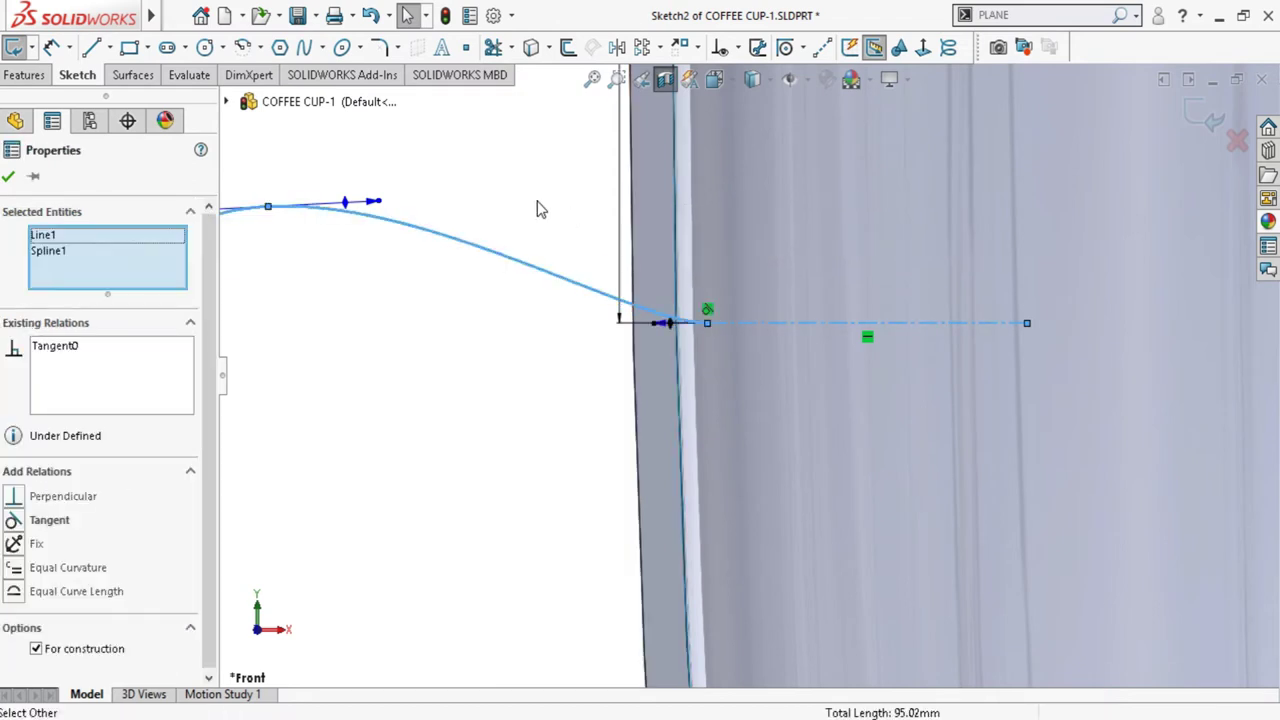
left_click(540, 208)
Reshape the handle's lower curve and move its bottom endpoint slightly lower on the wall
scroll(560, 234, "up", 3)
scroll(632, 438, "up", 2)
scroll(632, 438, "up", 1)
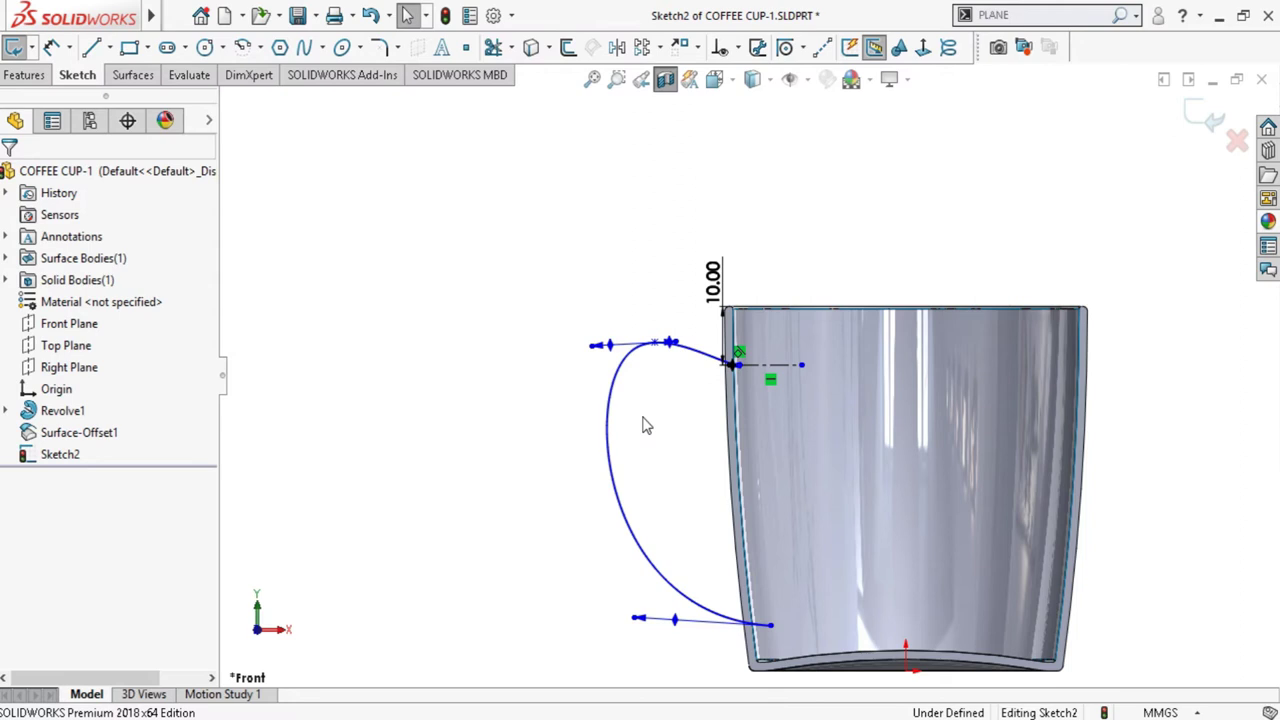
scroll(610, 507, "down", 2)
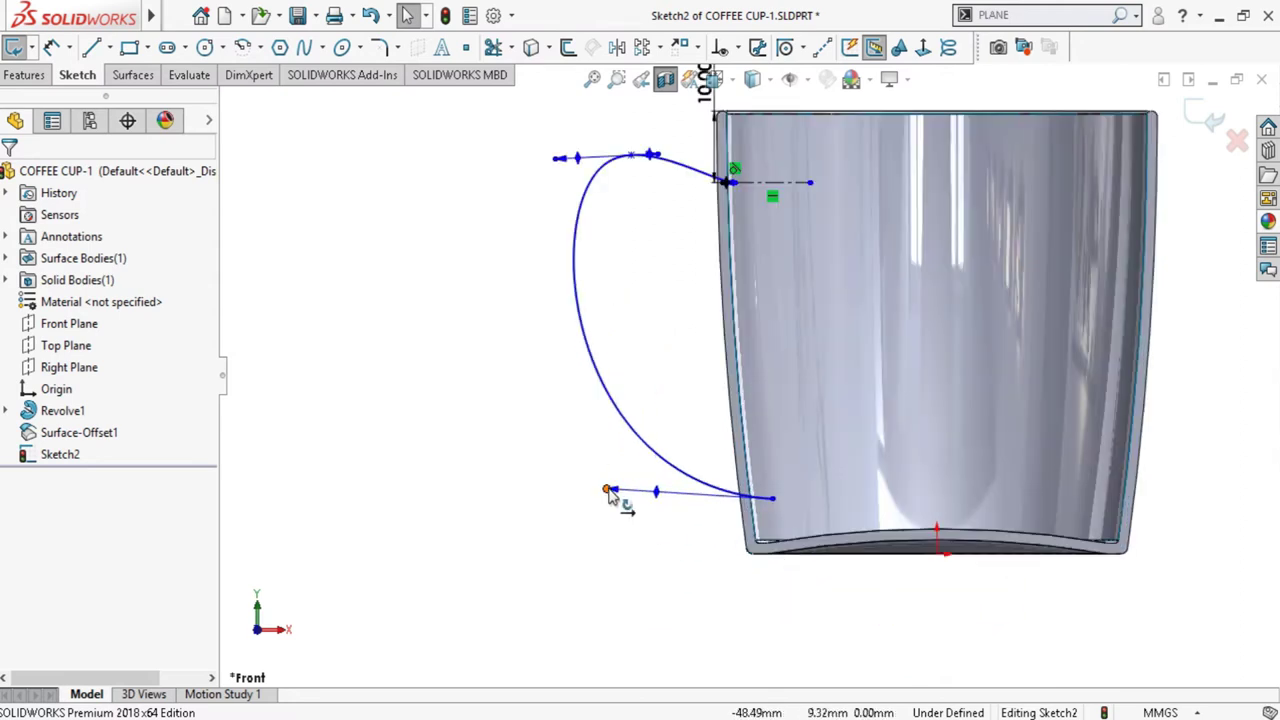
left_click_drag(612, 500, 666, 503)
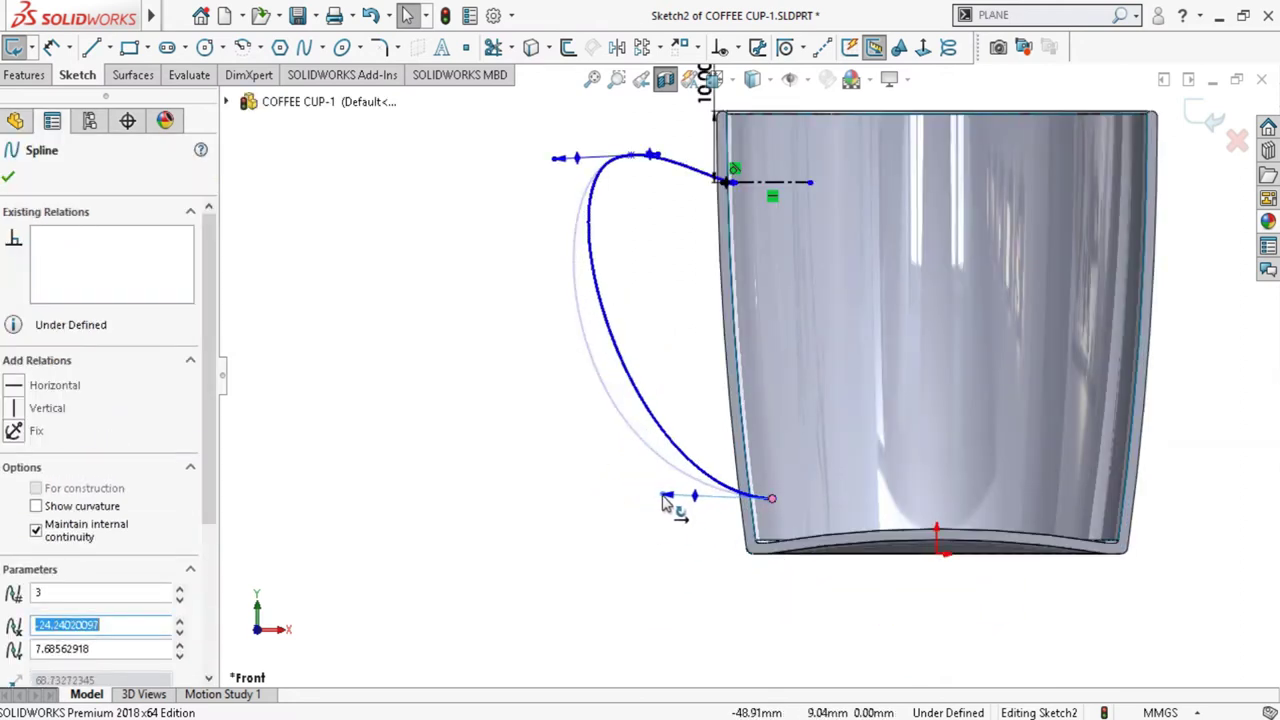
key("Escape")
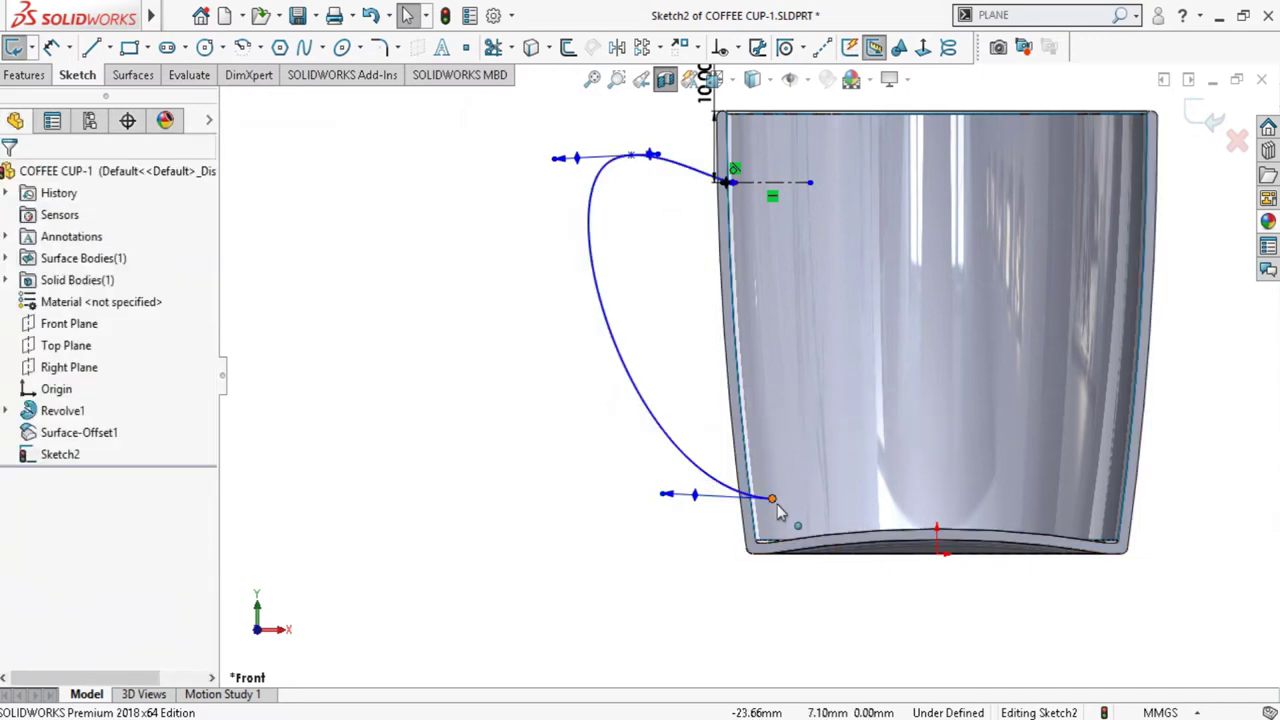
left_click(772, 499)
left_click_drag(772, 499, 772, 515)
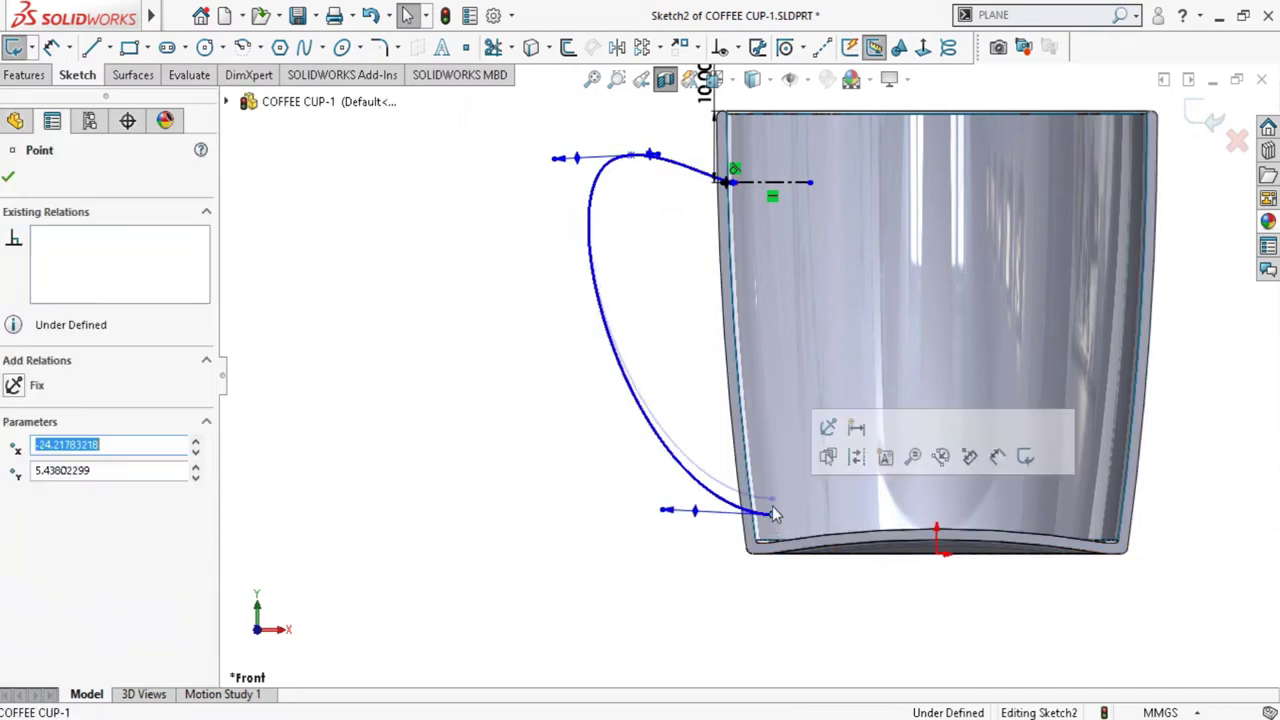
Dimension the spline's lower endpoint vertically from the origin, first 5.00 then changed to 7.00 mm
left_click(48, 48)
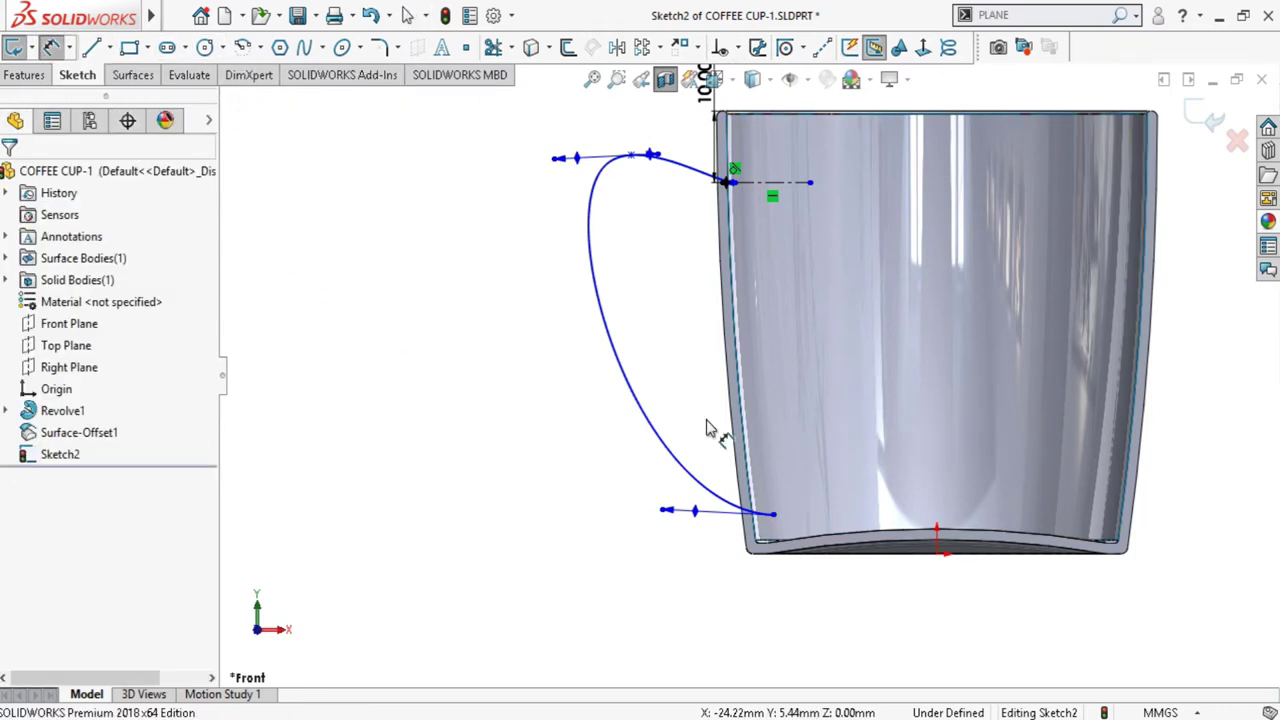
left_click(937, 552)
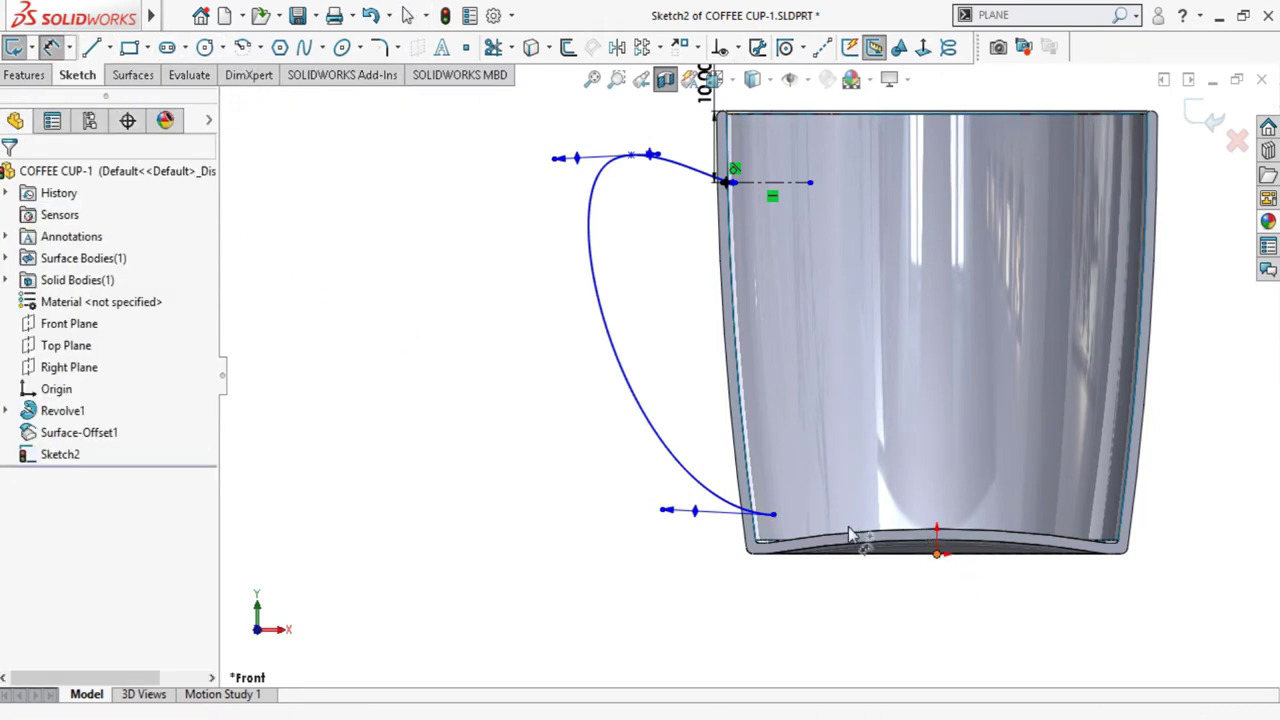
left_click(772, 515)
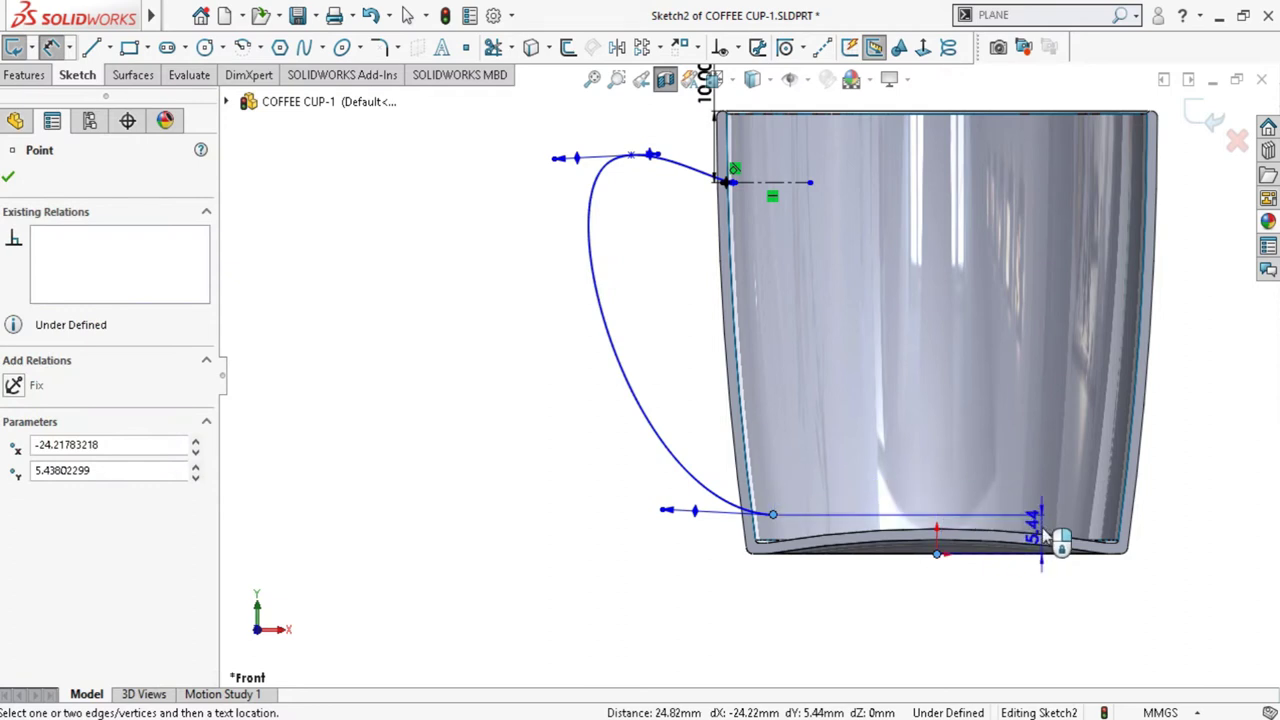
left_click(1045, 537)
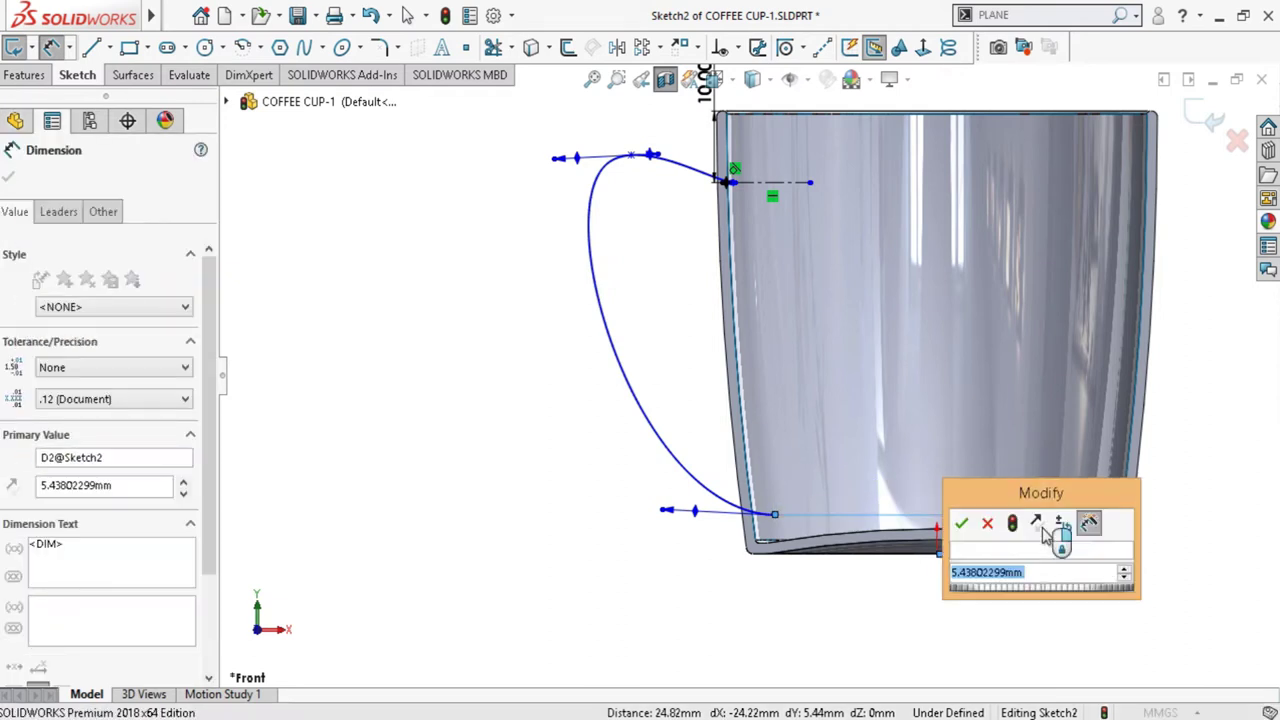
type("5")
key("Return")
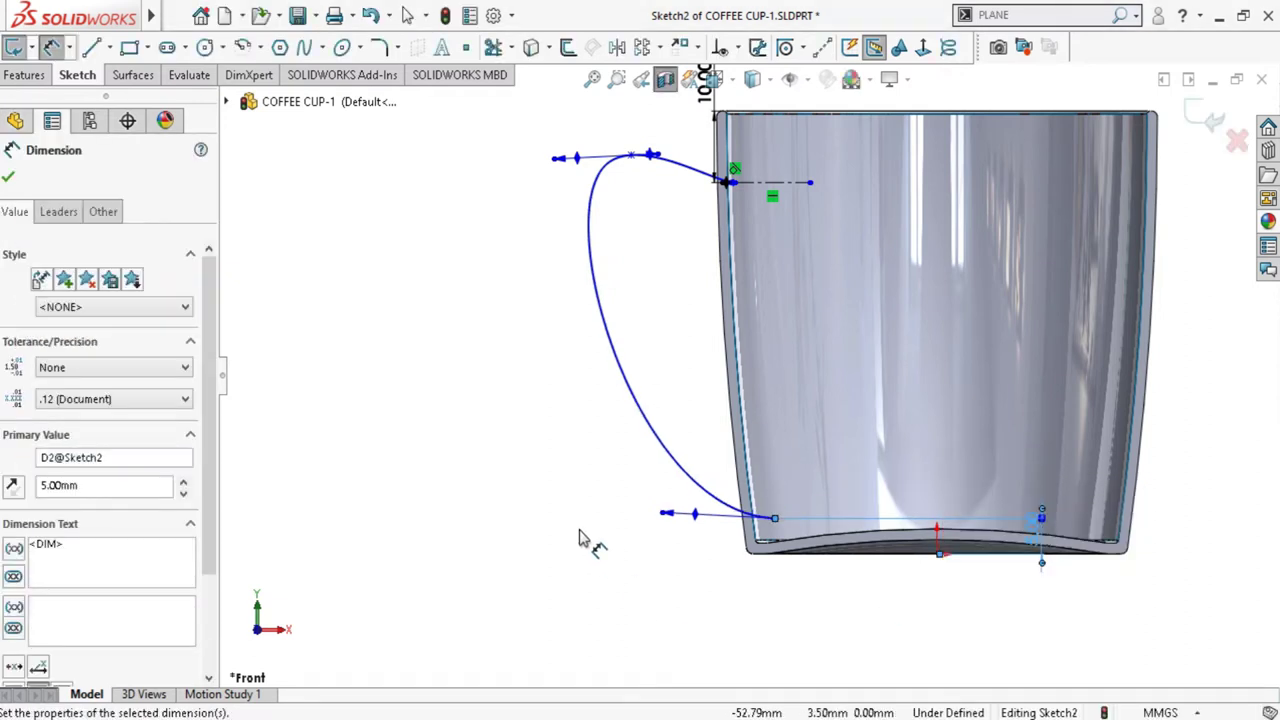
double_click(1040, 540)
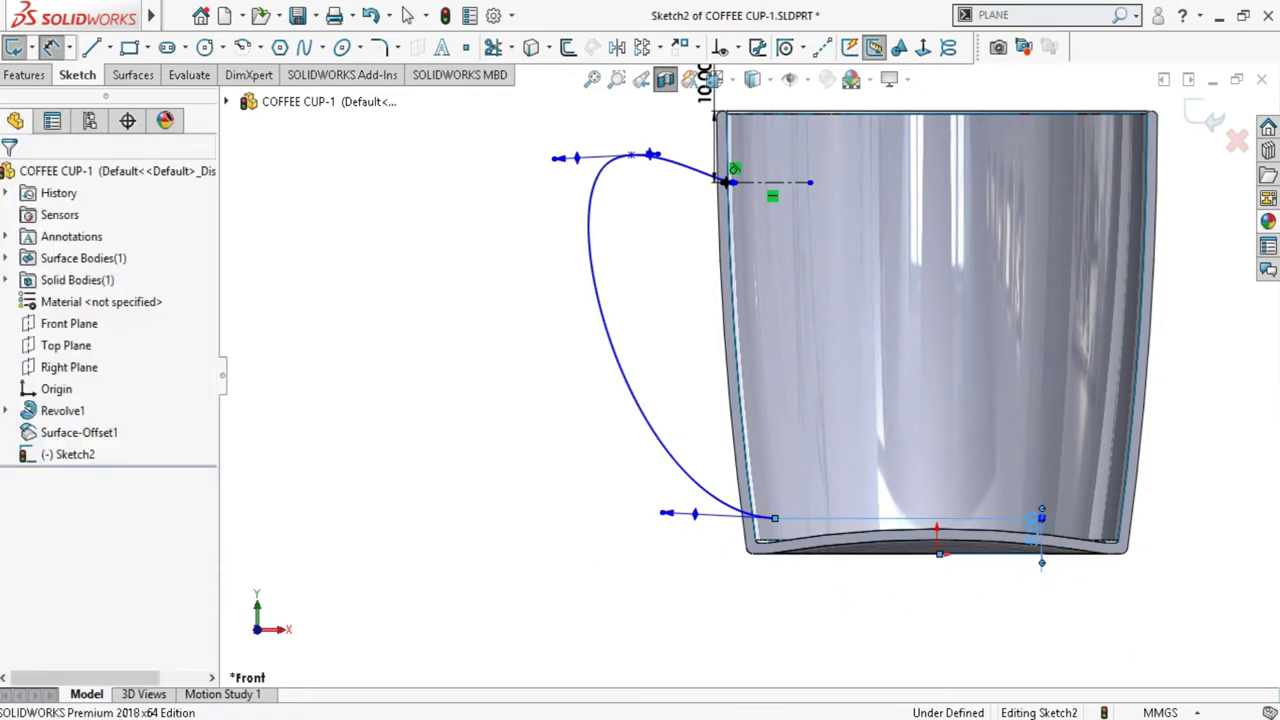
type("7")
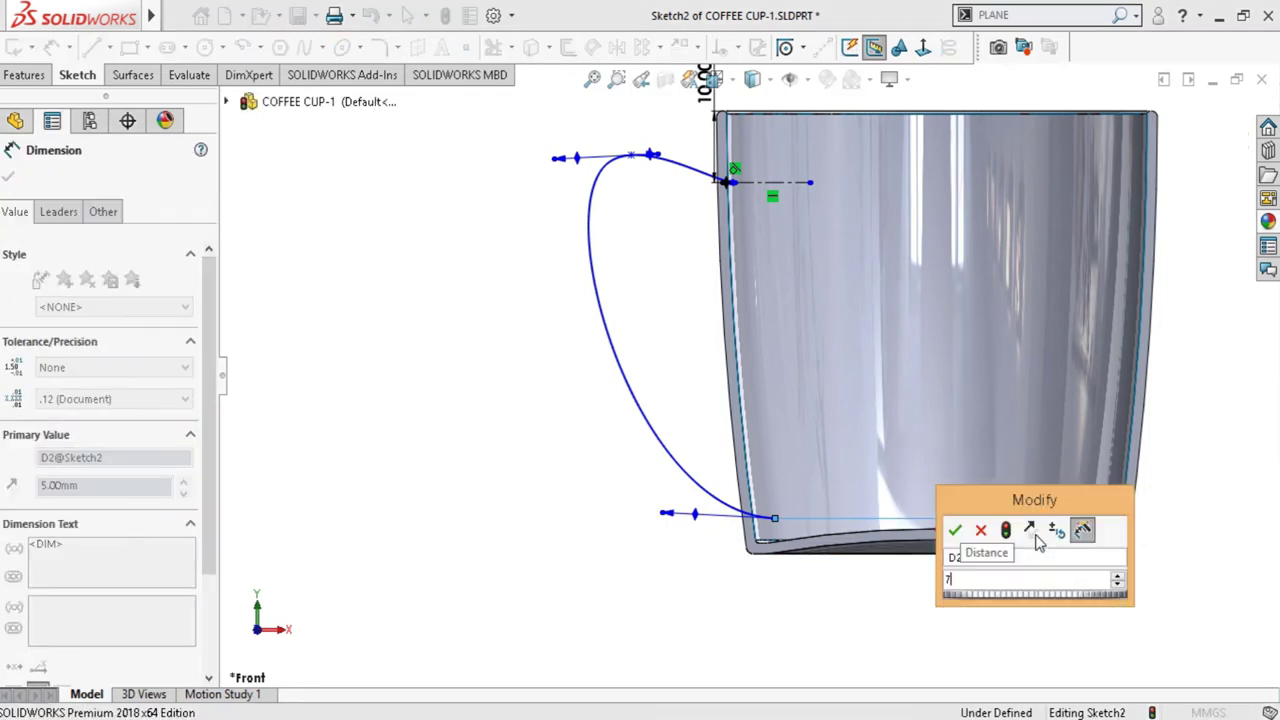
key("Return")
key("Escape")
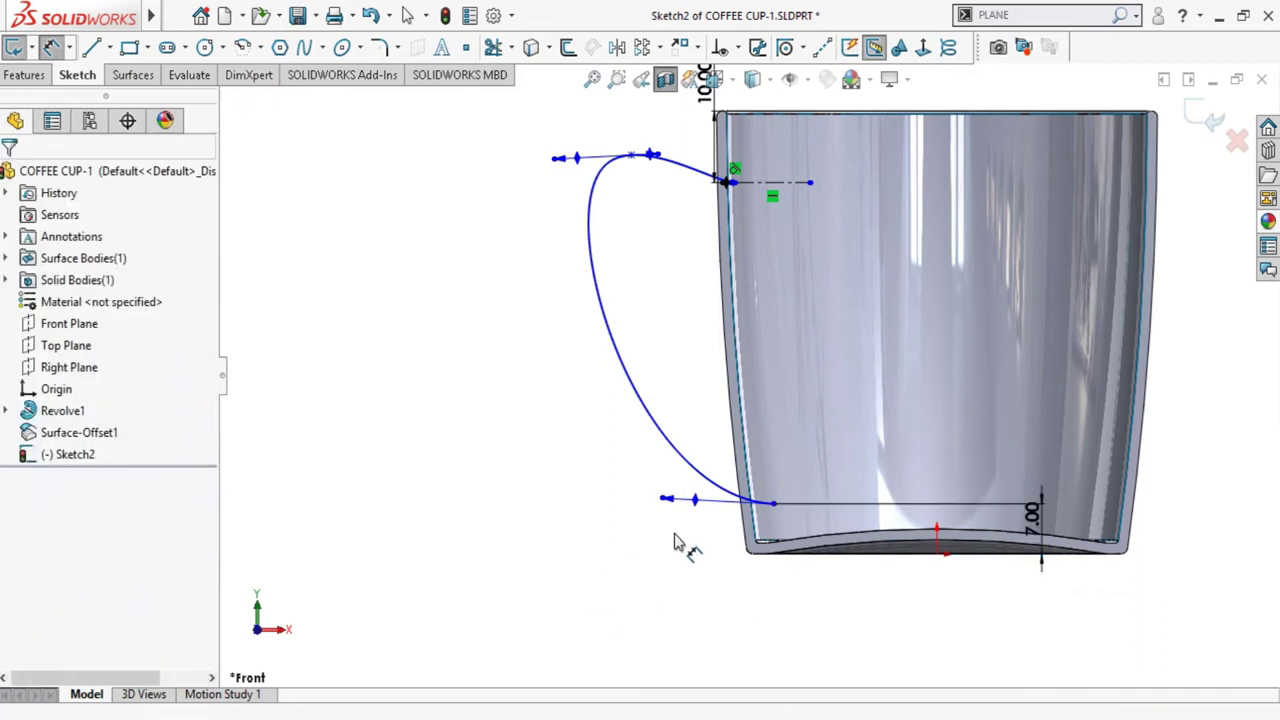
scroll(1023, 557, "down", 2)
scroll(814, 451, "up", 2)
scroll(690, 372, "up", 2)
scroll(690, 372, "up", 2)
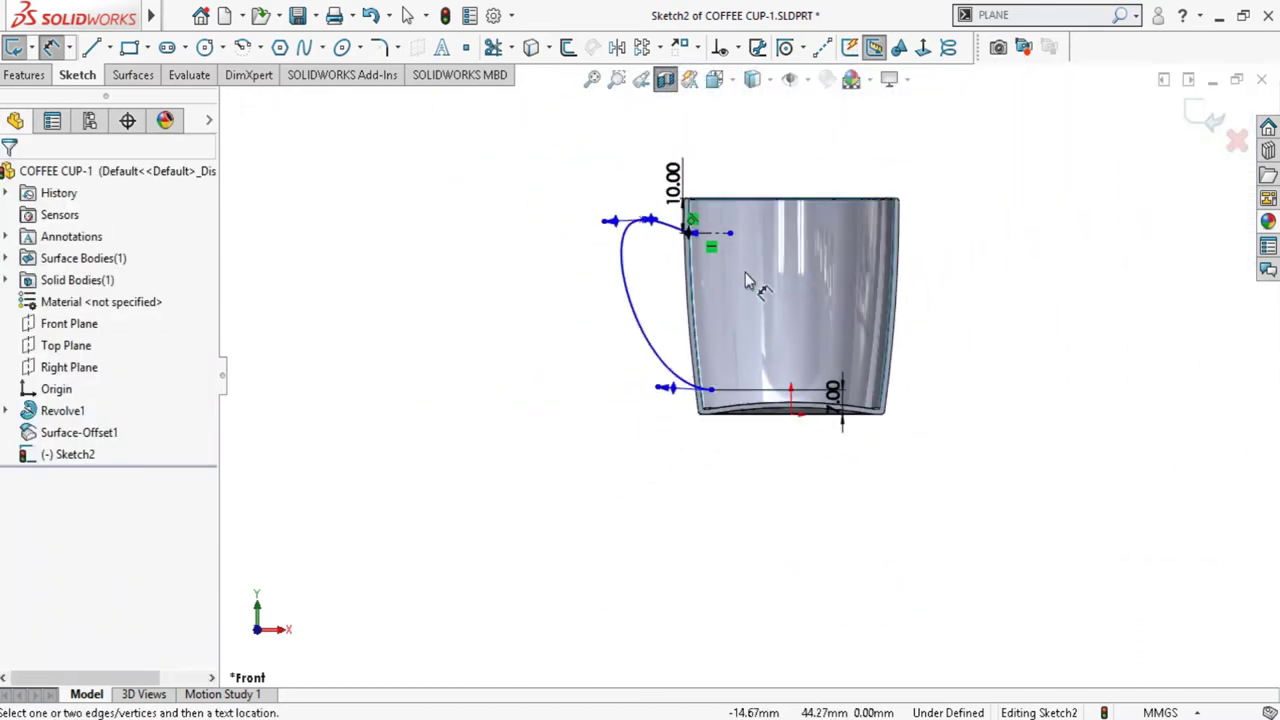
scroll(748, 277, "down", 3)
scroll(894, 286, "down", 1)
scroll(808, 501, "up", 2)
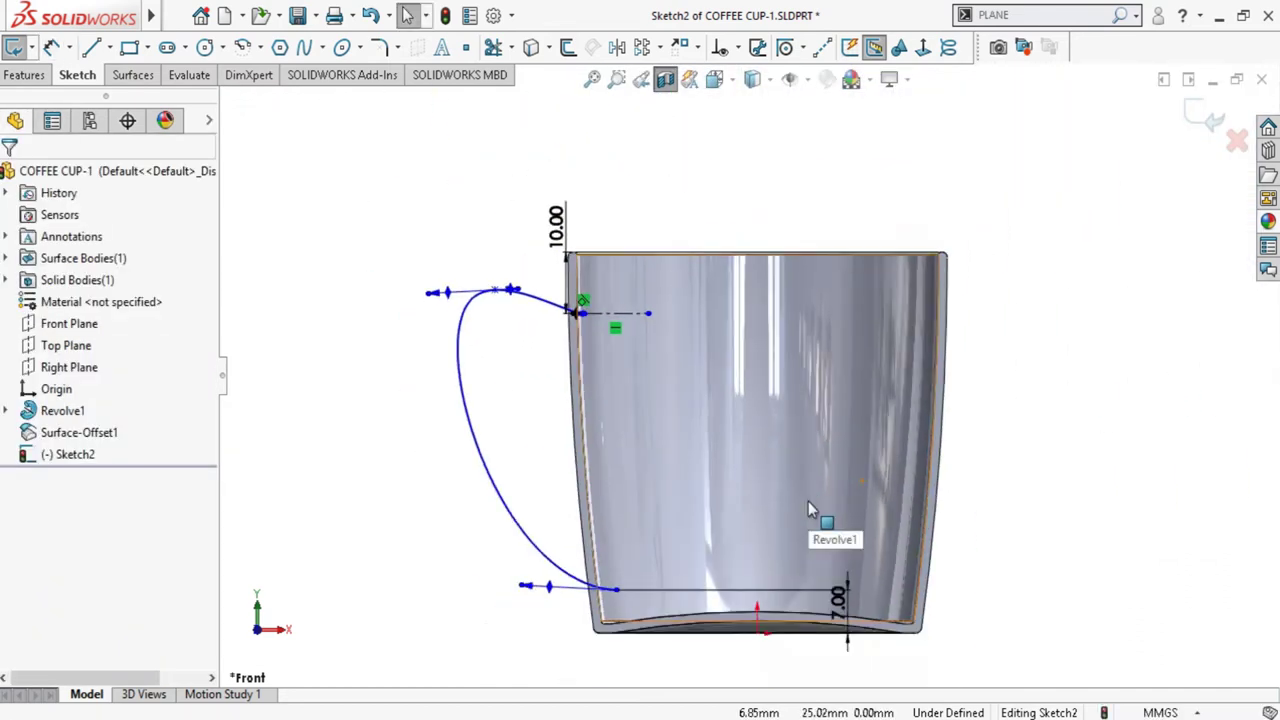
scroll(724, 495, "up", 2)
scroll(640, 512, "down", 2)
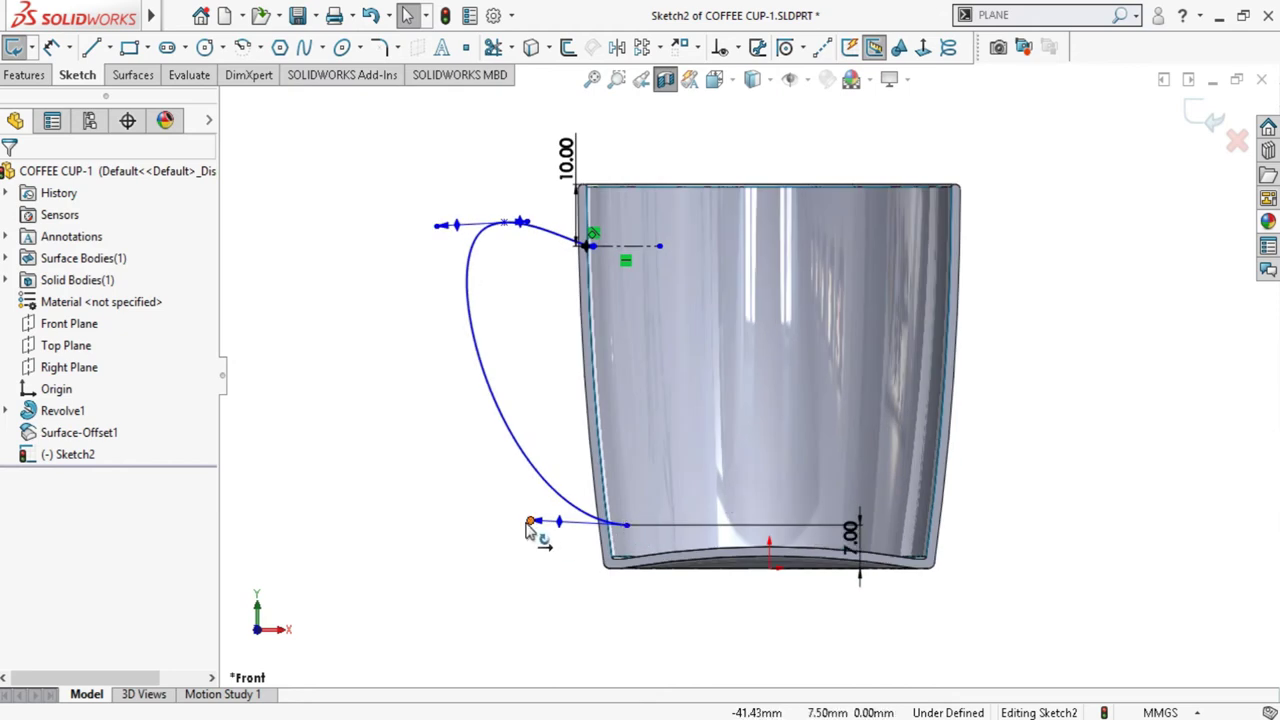
Drag the spline's lower tangent handle to bulge the handle's lower arc further left
left_click_drag(530, 530, 498, 530)
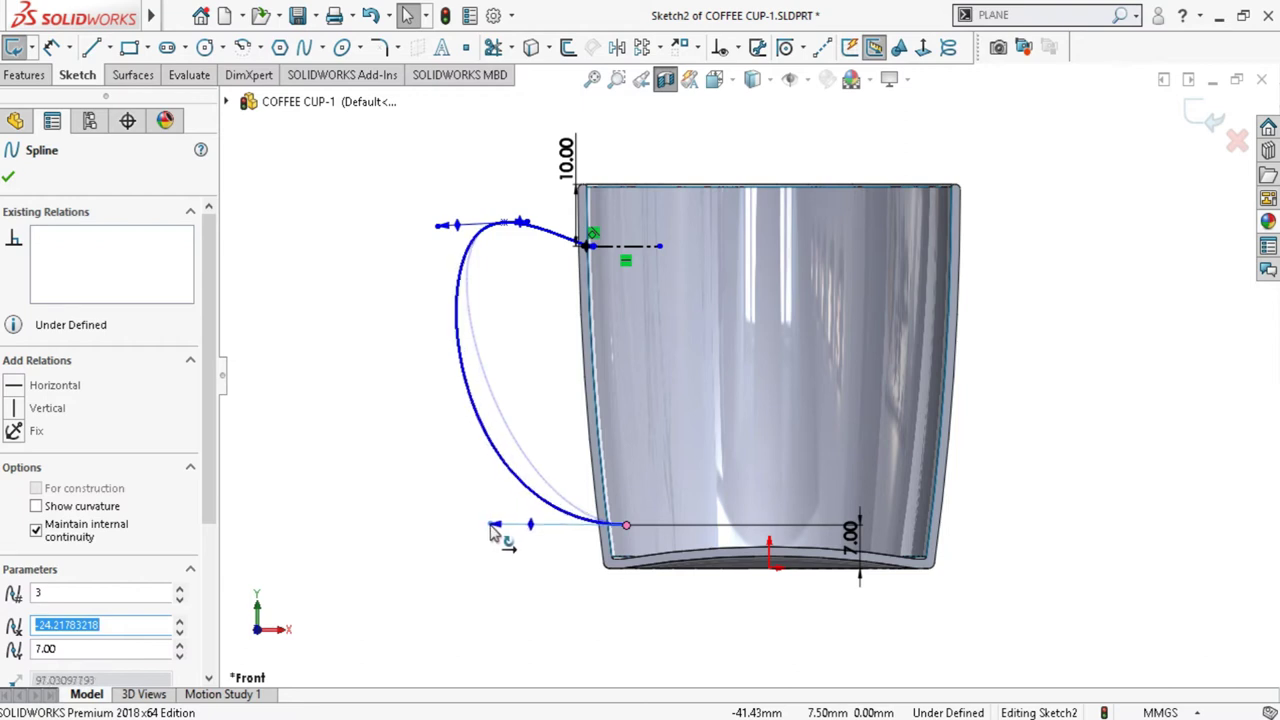
left_click_drag(513, 481, 466, 452)
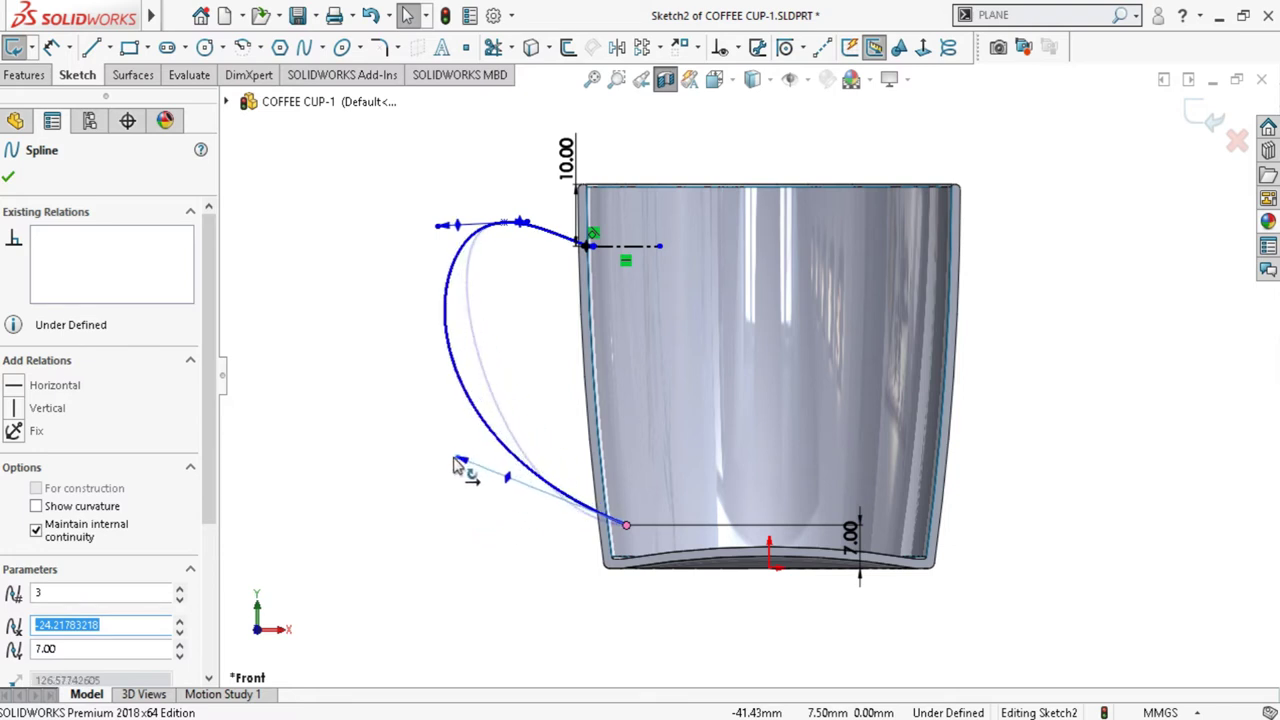
left_click_drag(451, 483, 459, 499)
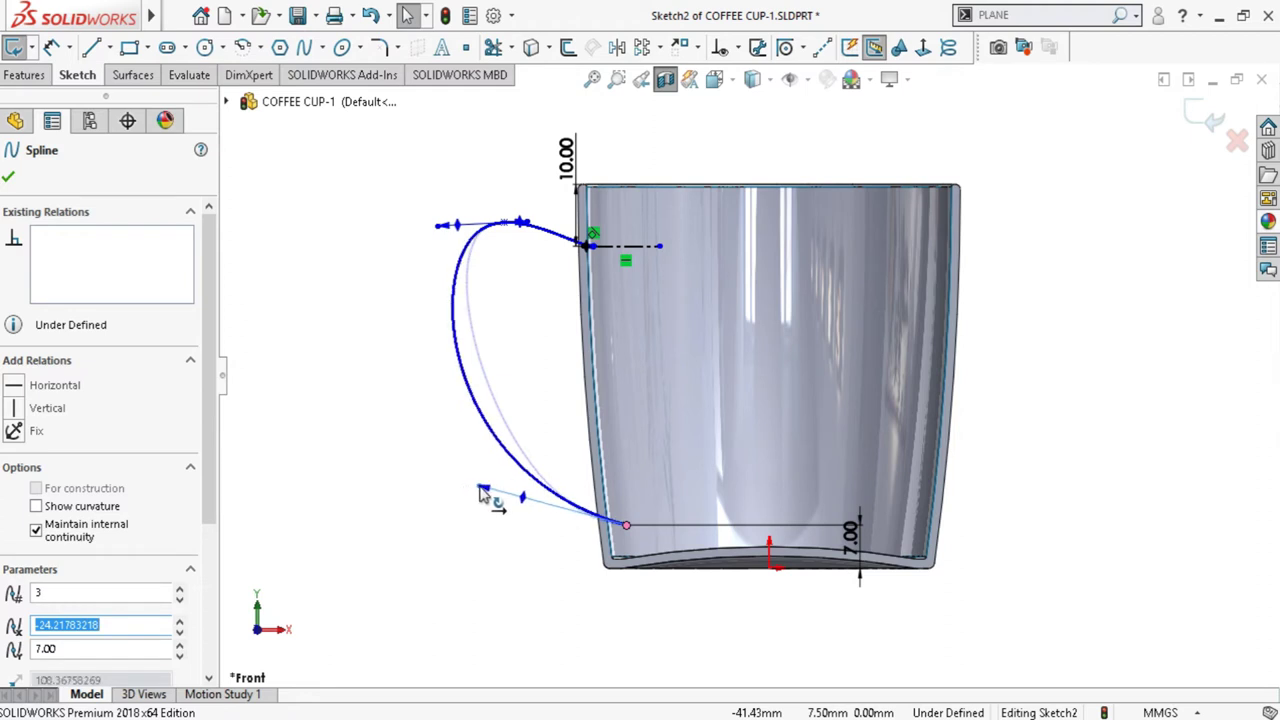
left_click_drag(483, 503, 462, 508)
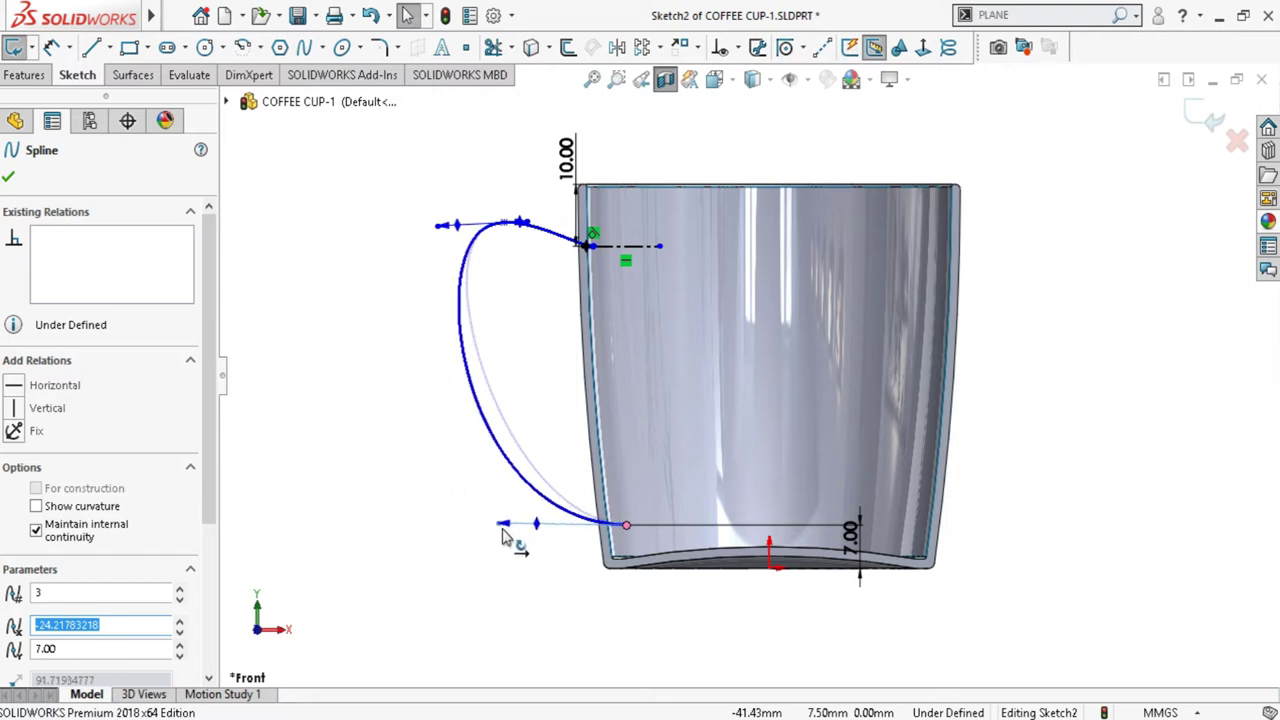
mouse_move(497, 563)
left_mouse_down()
mouse_move(485, 575)
mouse_move(480, 558)
mouse_move(514, 586)
mouse_move(522, 551)
mouse_move(508, 568)
left_mouse_up()
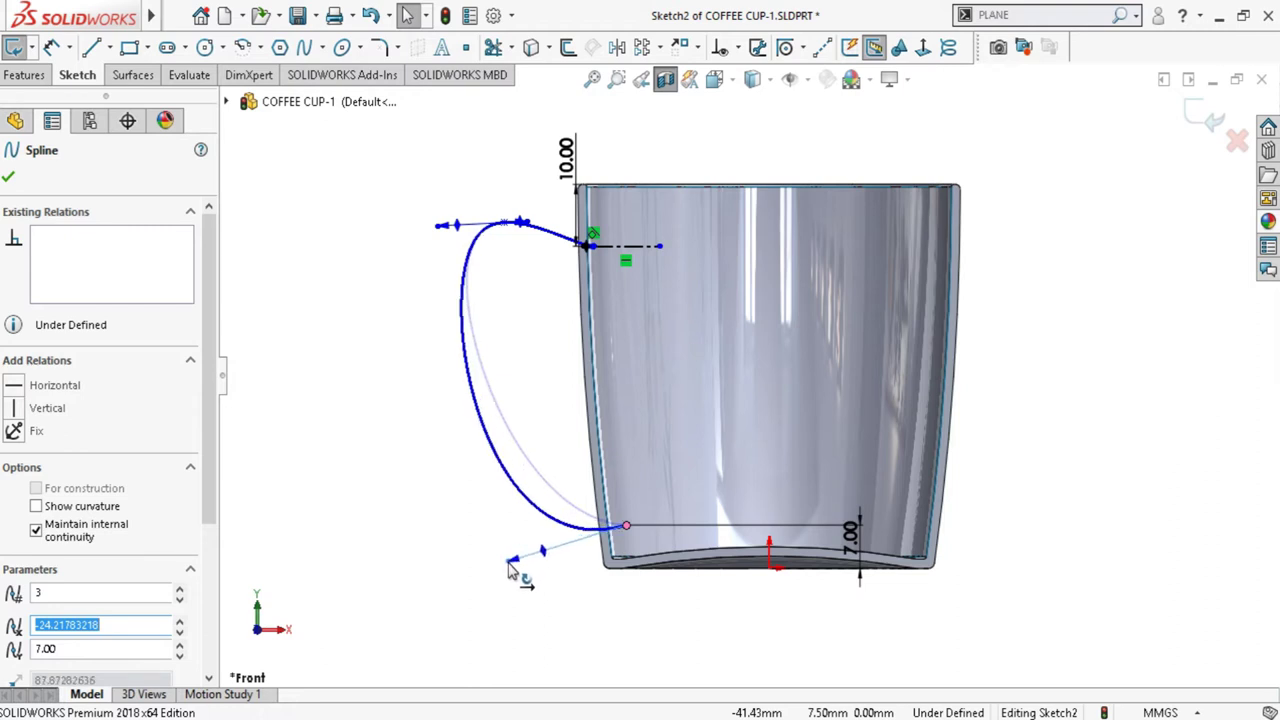
left_click_drag(508, 567, 506, 539)
left_click(565, 541)
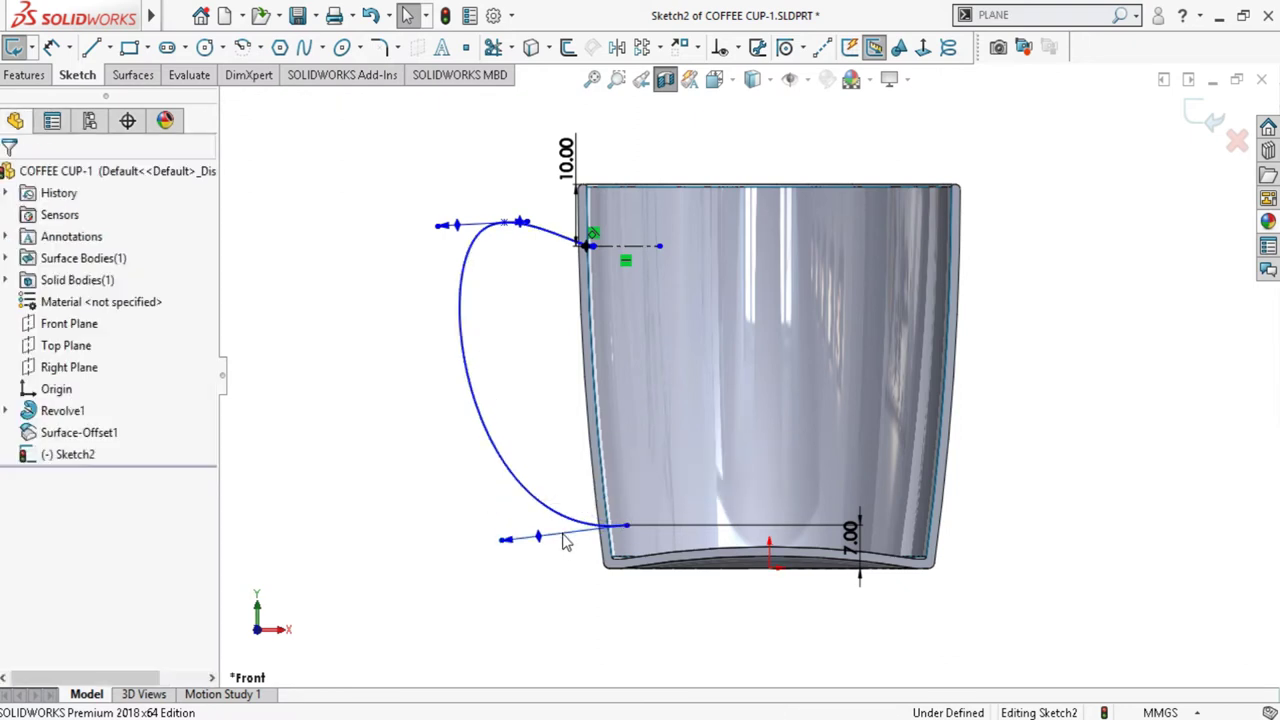
Give the spline's lower end a Horizontal tangent relation
left_click(502, 541)
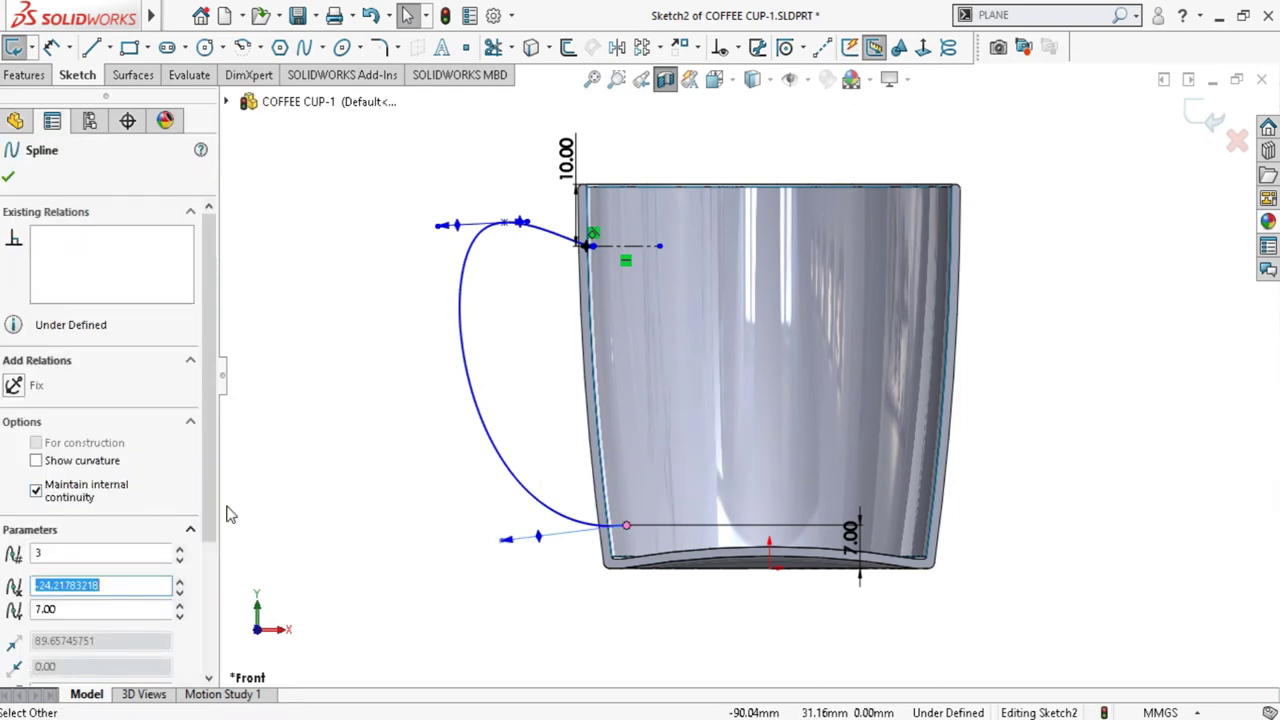
left_click_drag(500, 541, 499, 537)
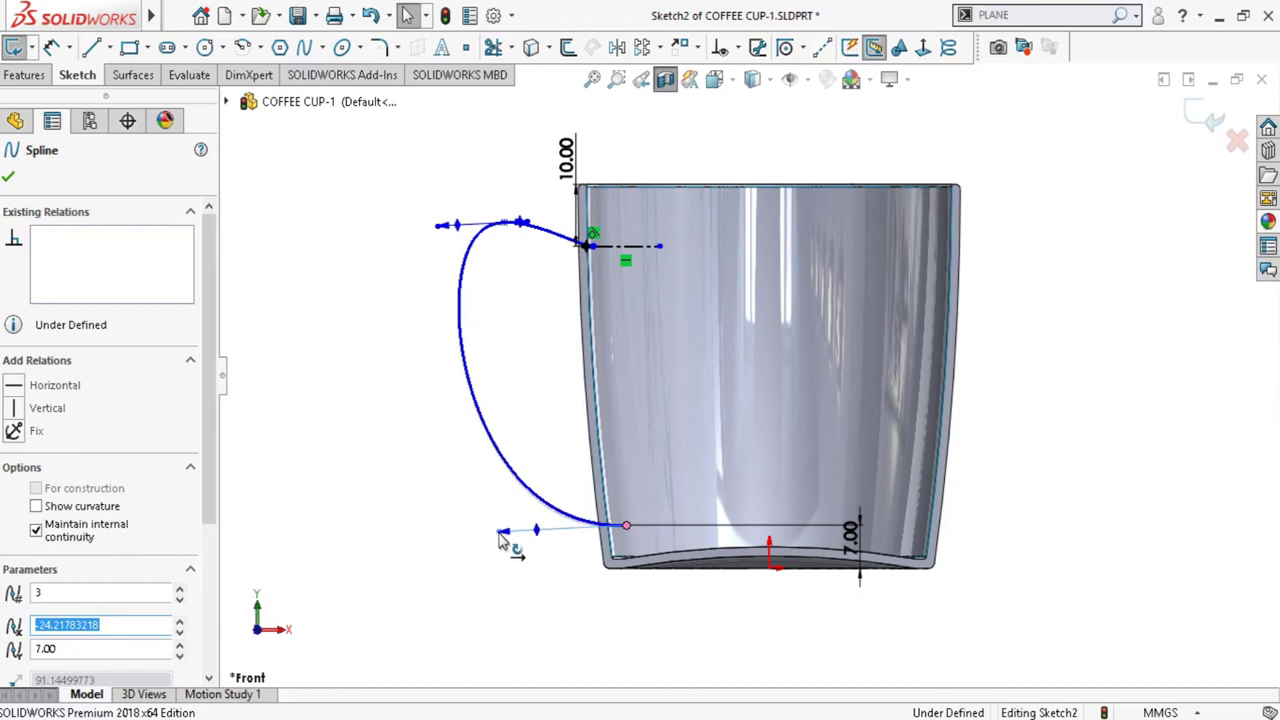
left_click(14, 386)
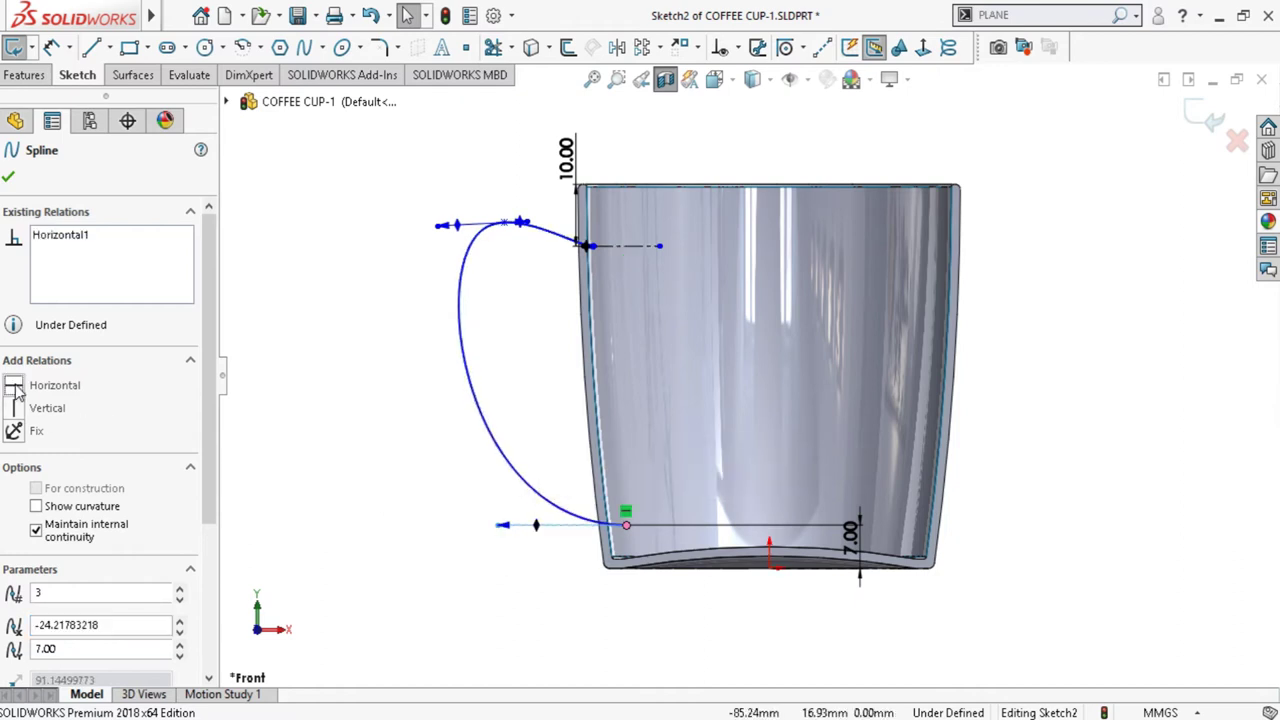
left_click(360, 367)
scroll(566, 249, "down", 3)
Reshape and widen the handle spline's upper curve near the rim
scroll(463, 231, "down", 2)
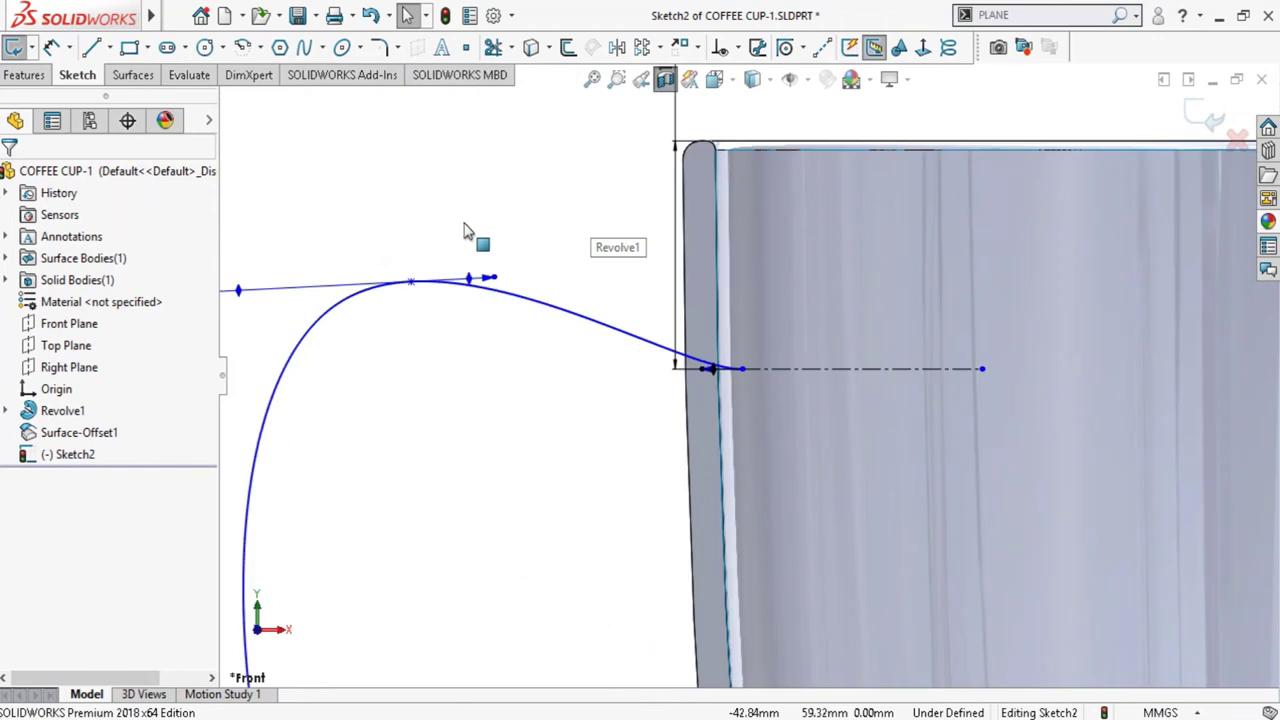
scroll(475, 330, "up", 1)
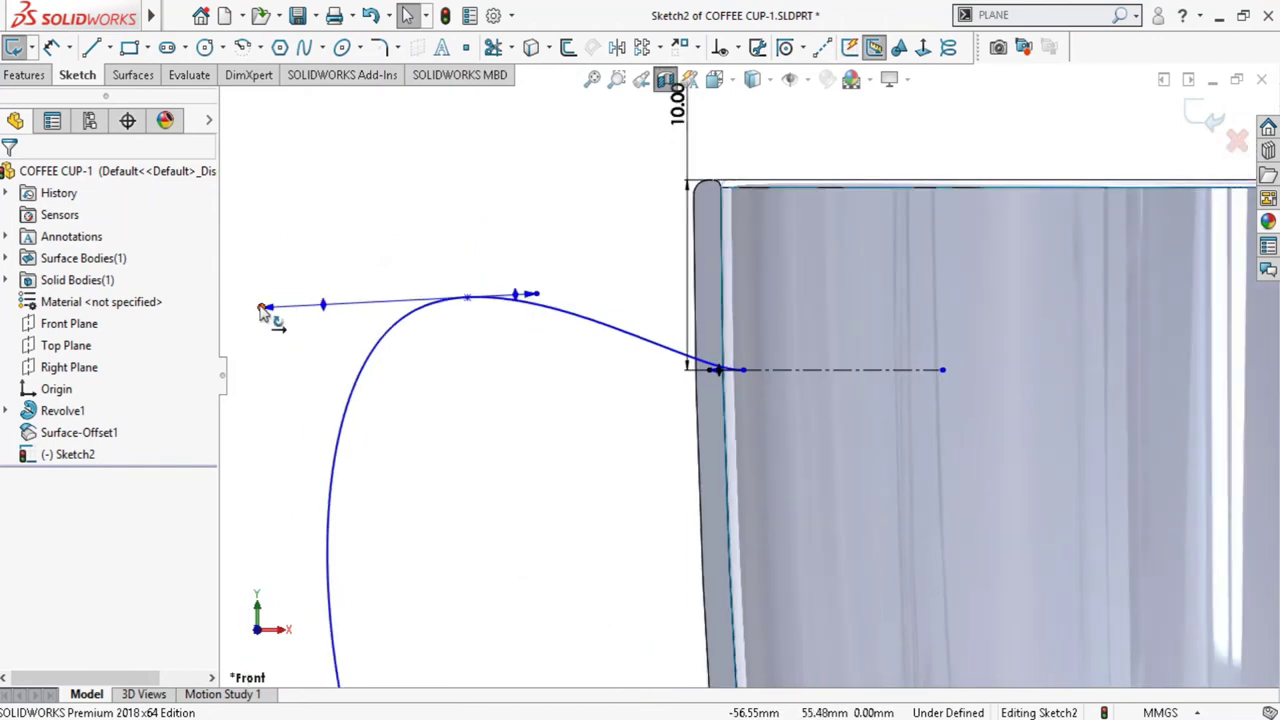
left_click_drag(262, 309, 281, 266)
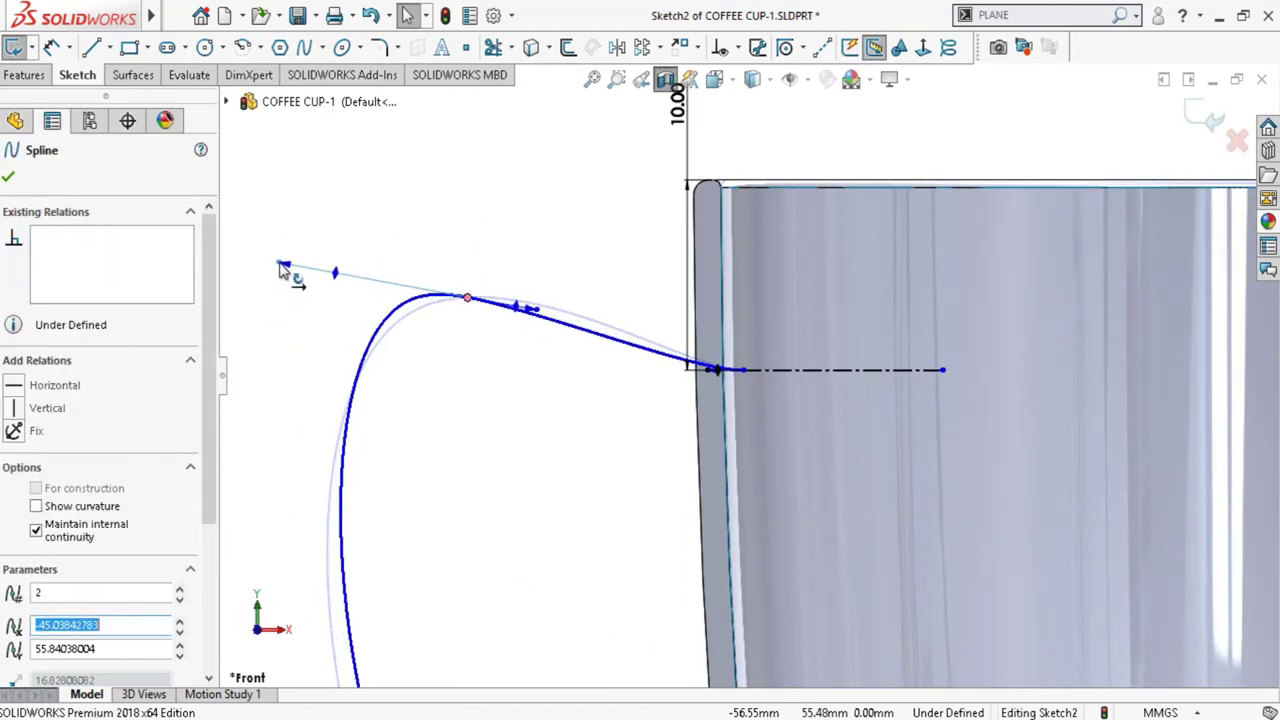
left_click_drag(283, 264, 283, 261)
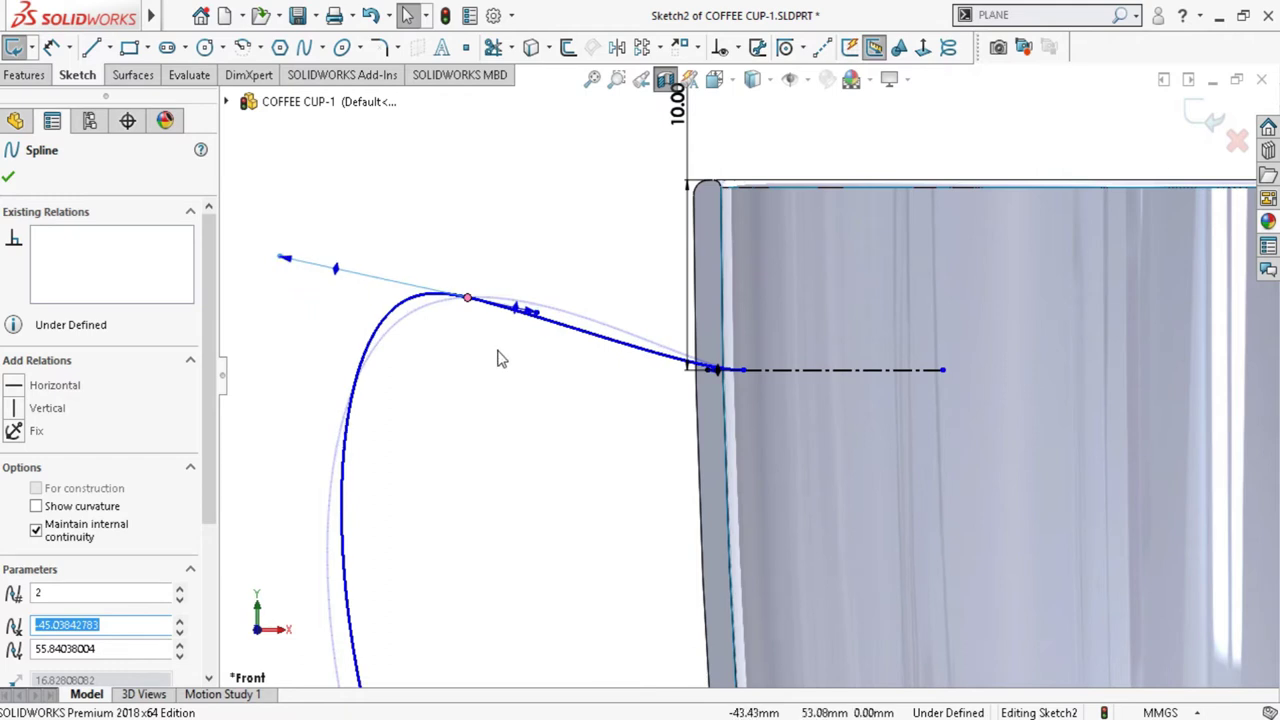
scroll(776, 464, "up", 5)
scroll(776, 464, "up", 3)
scroll(958, 442, "down", 2)
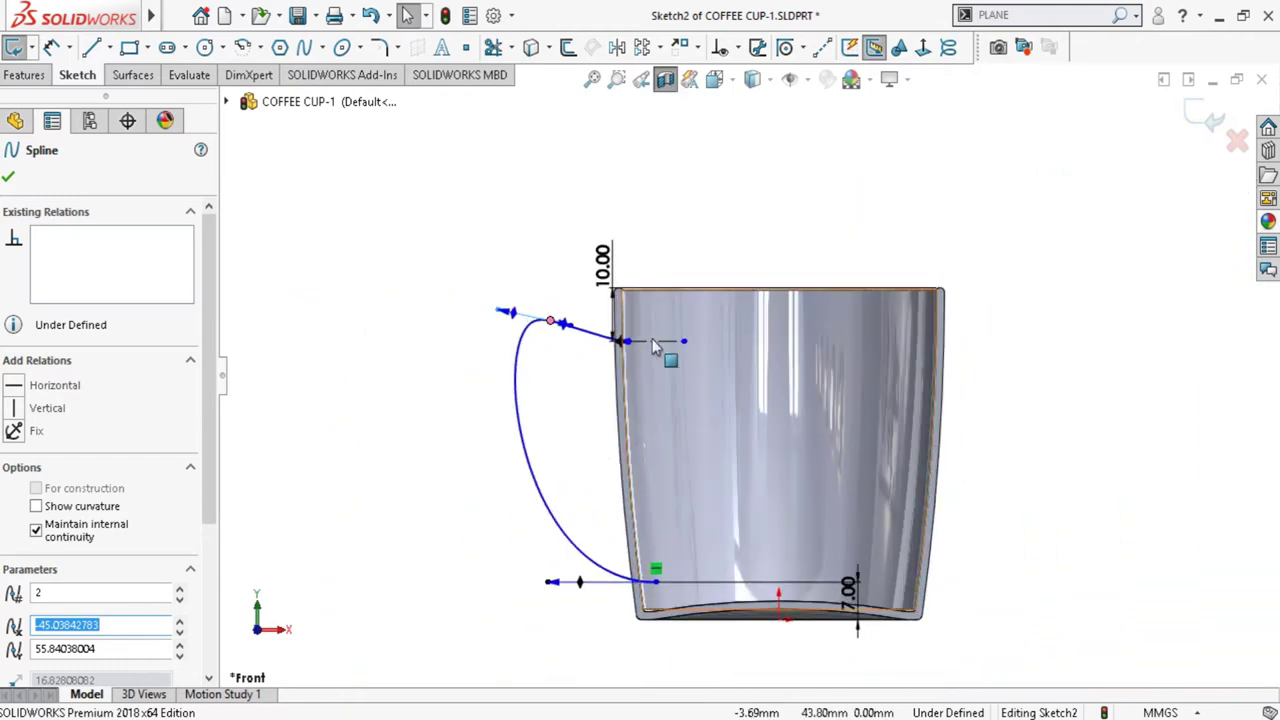
scroll(616, 355, "down", 2)
mouse_move(457, 306)
left_mouse_down()
mouse_move(462, 318)
mouse_move(472, 300)
left_mouse_up()
Lengthen the tangent near the cup rim and make the lower tangent horizontal again
scroll(620, 380, "up", 2)
scroll(628, 385, "down", 1)
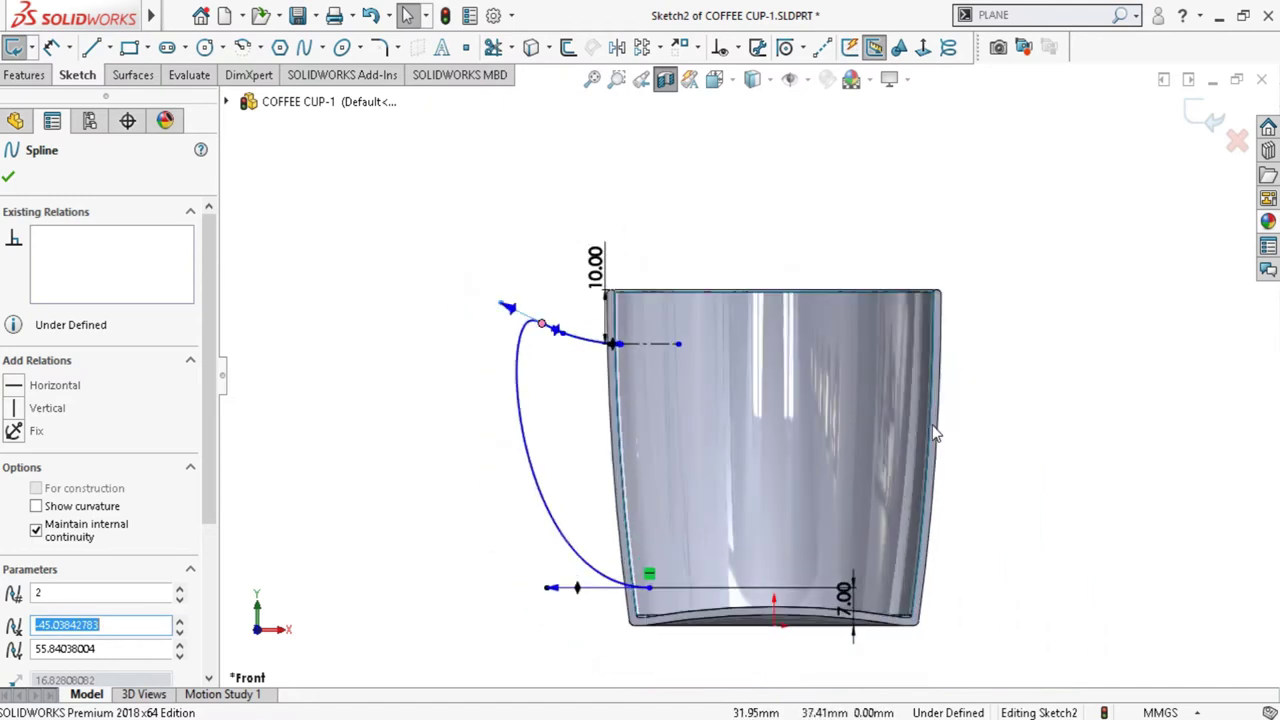
scroll(590, 348, "down", 1)
scroll(586, 346, "down", 2)
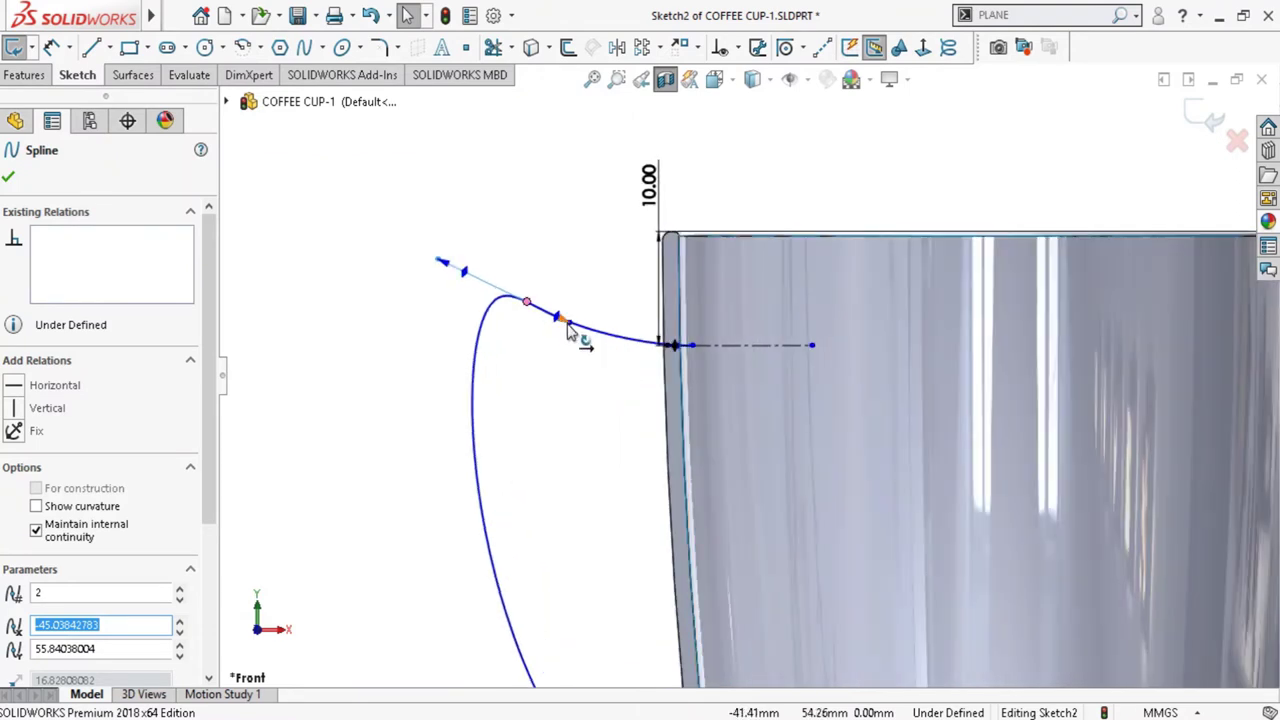
left_click_drag(568, 322, 608, 328)
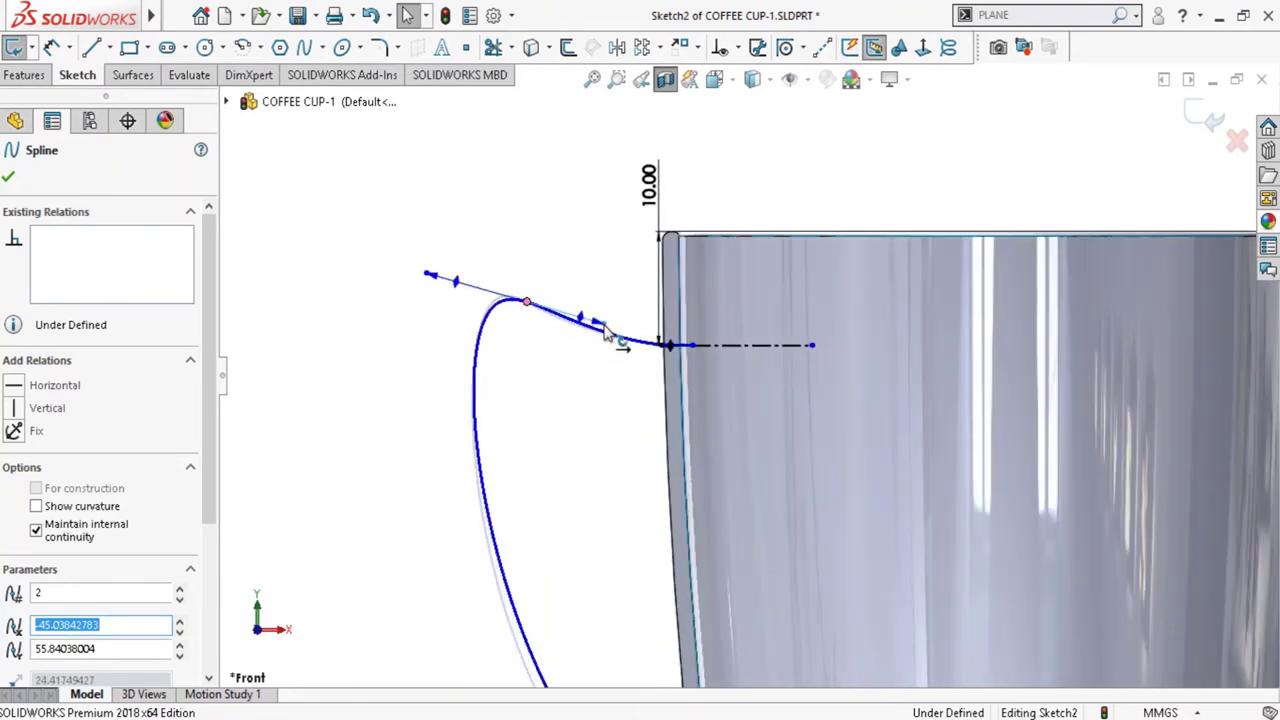
scroll(740, 375, "up", 2)
scroll(755, 400, "up", 2)
scroll(1057, 478, "down", 1)
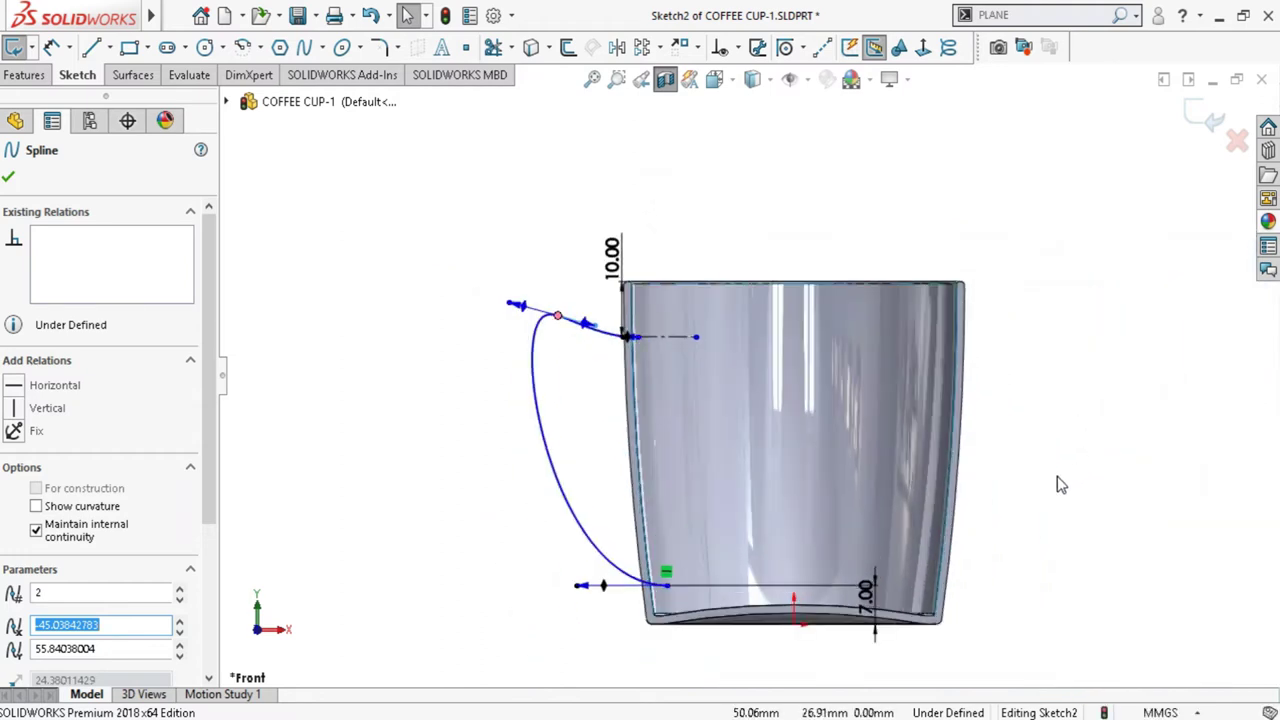
scroll(1057, 478, "down", 1)
scroll(484, 437, "up", 2)
scroll(603, 540, "down", 2)
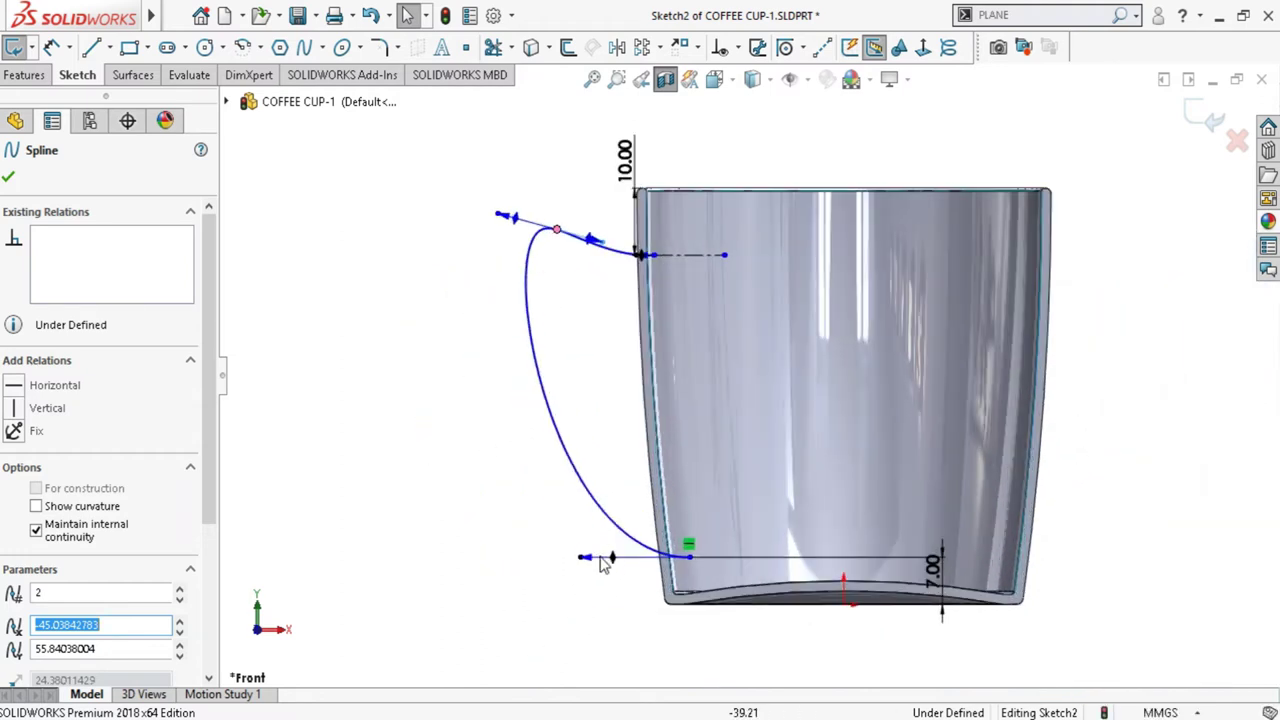
mouse_move(580, 558)
left_mouse_down()
mouse_move(524, 562)
mouse_move(558, 556)
left_mouse_up()
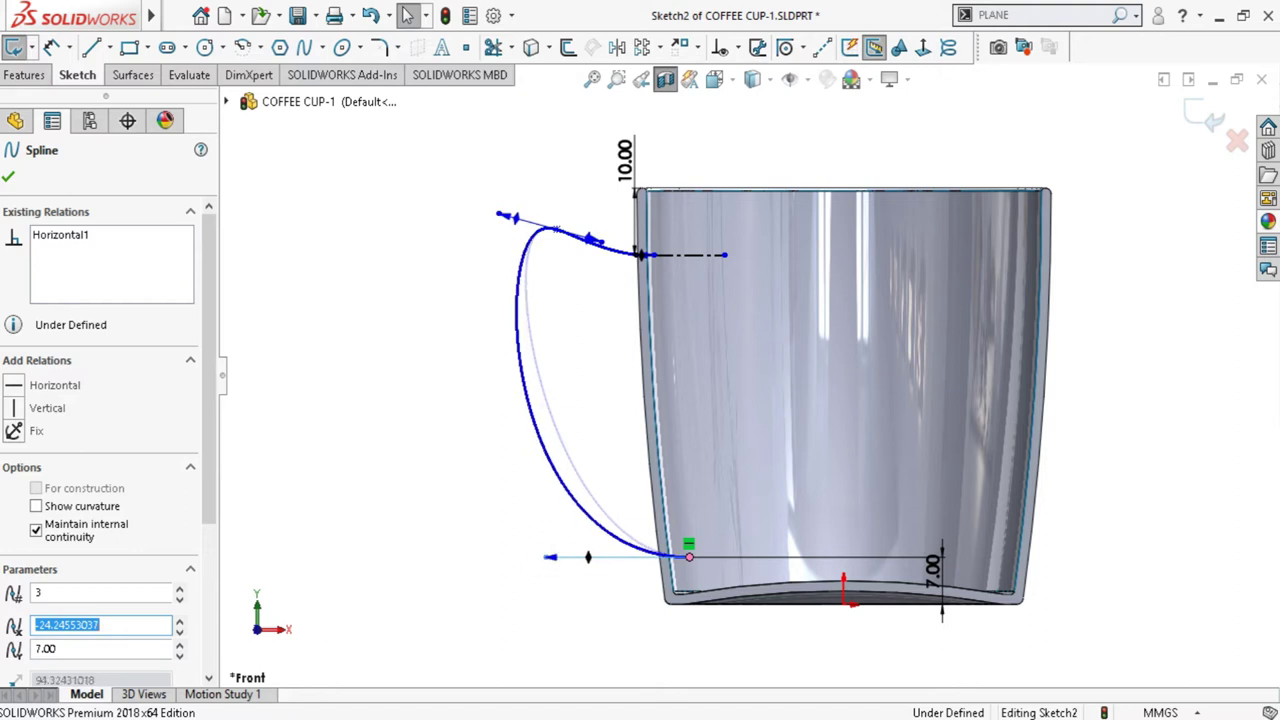
left_click(591, 354)
scroll(748, 395, "up", 3)
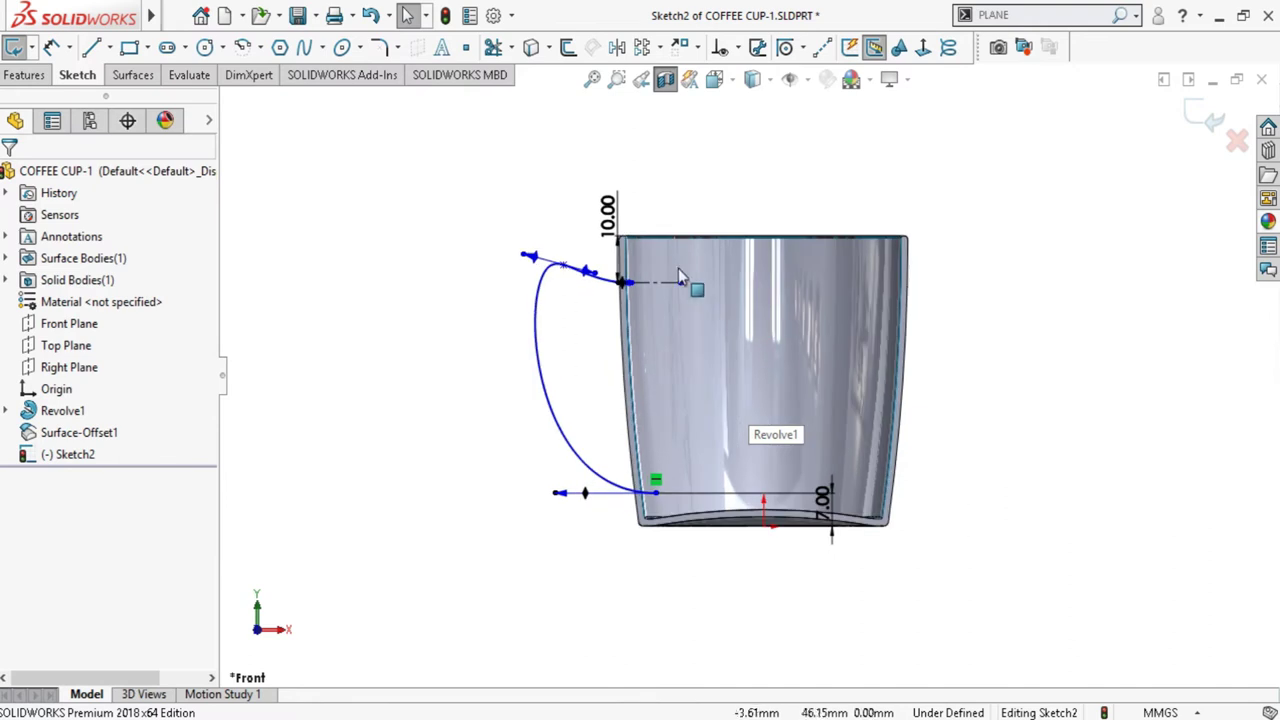
scroll(850, 388, "down", 3)
Set the handle spline's lower end 6.00 mm above the cup bottom and upper end 8.00 mm below the rim
double_click(862, 584)
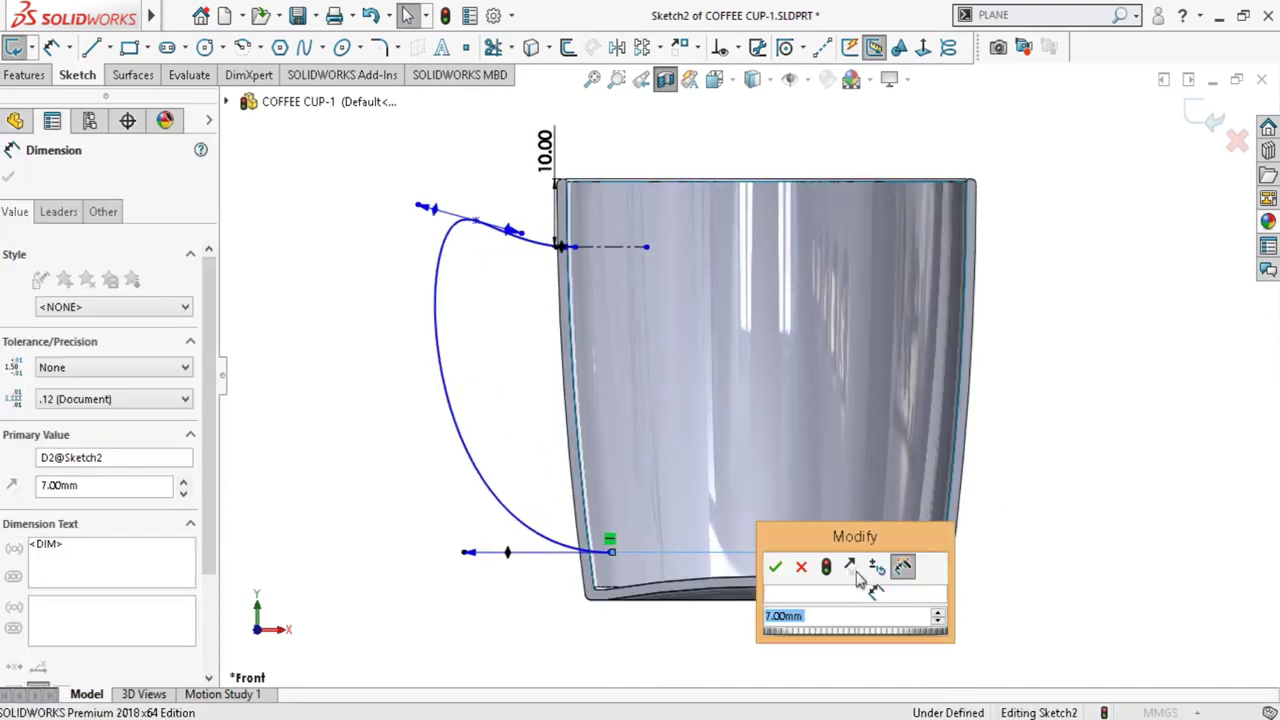
type("6")
key("Return")
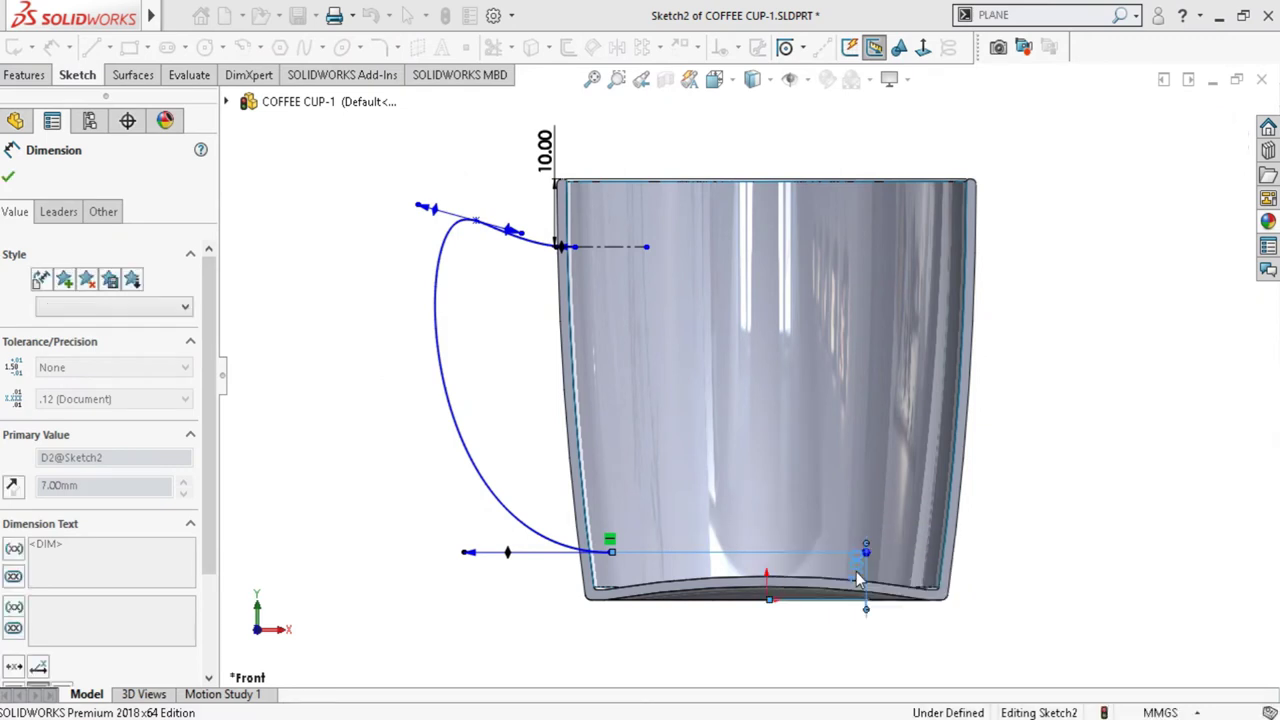
key("Escape")
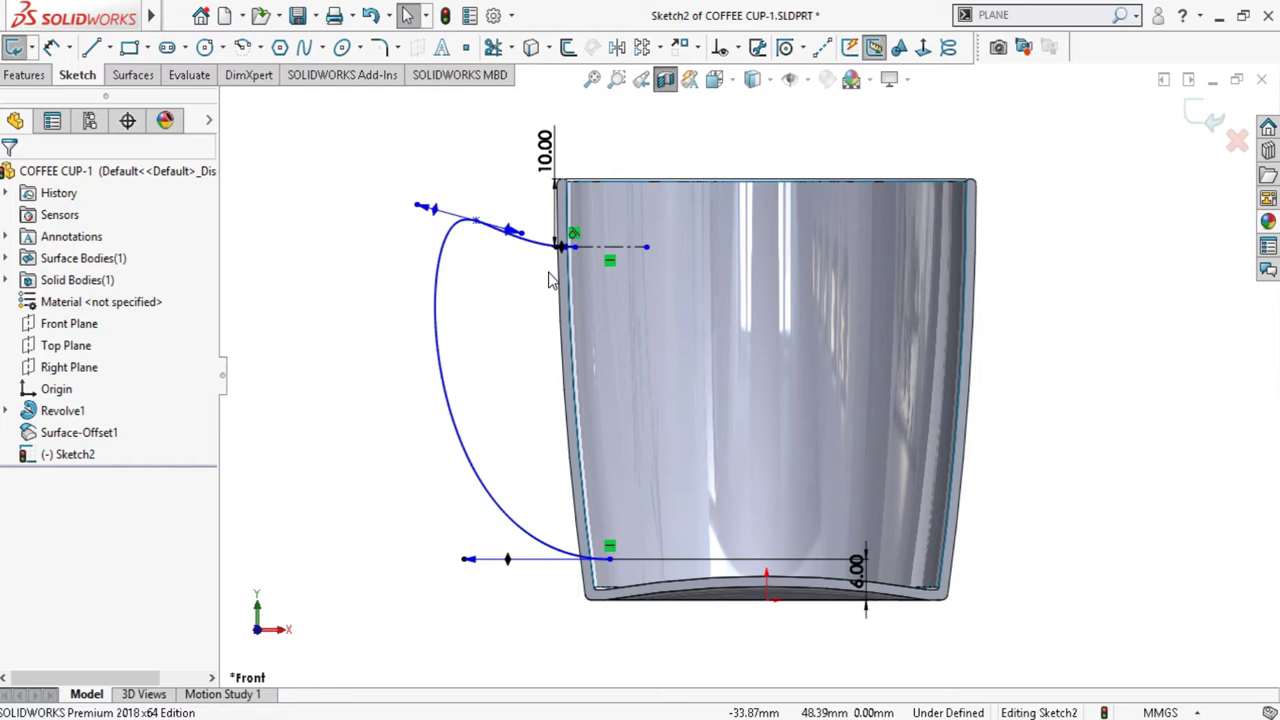
left_click(548, 155)
key("Return")
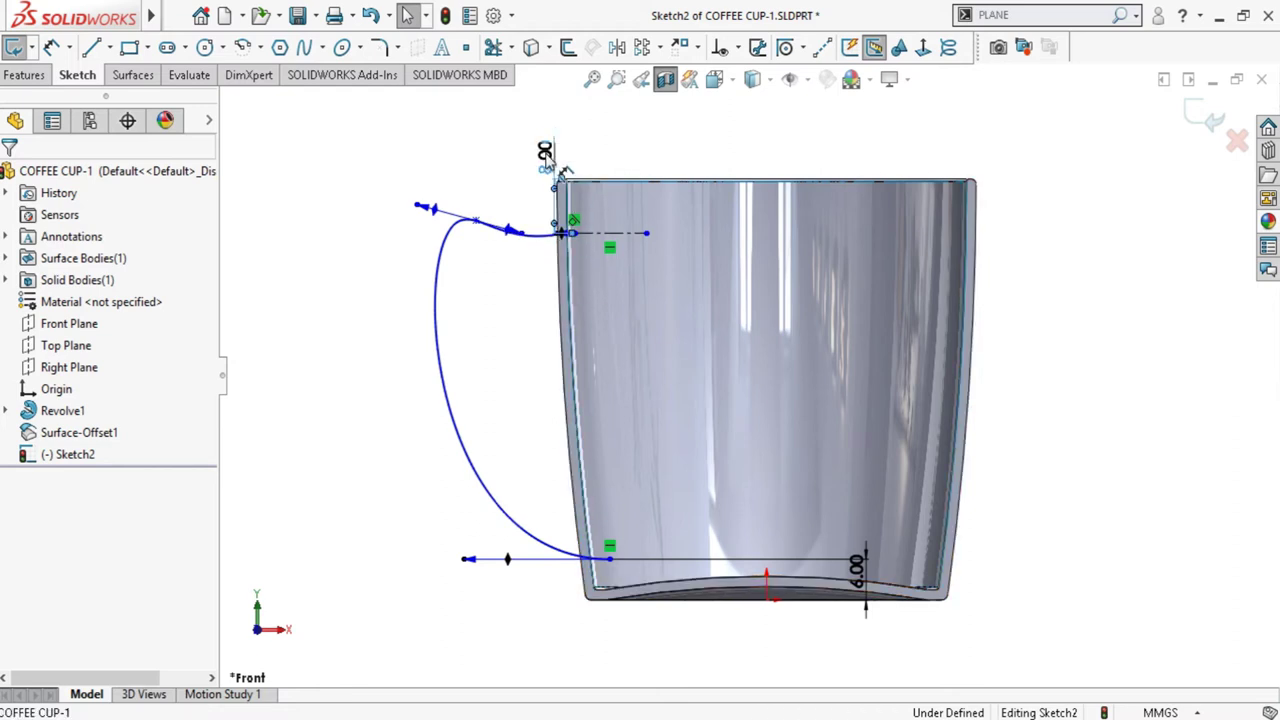
Drag a spline point upward to raise the handle's upper crest
scroll(485, 278, "down", 3)
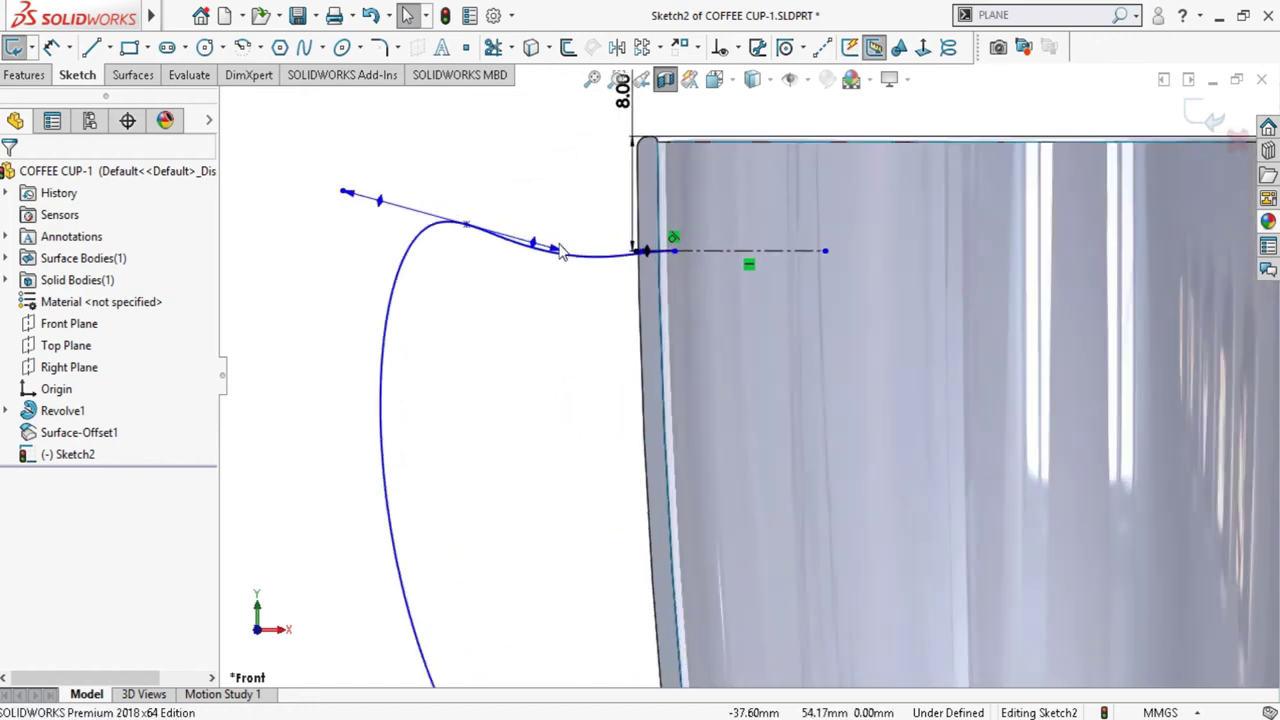
scroll(475, 281, "down", 2)
left_click_drag(457, 230, 446, 197)
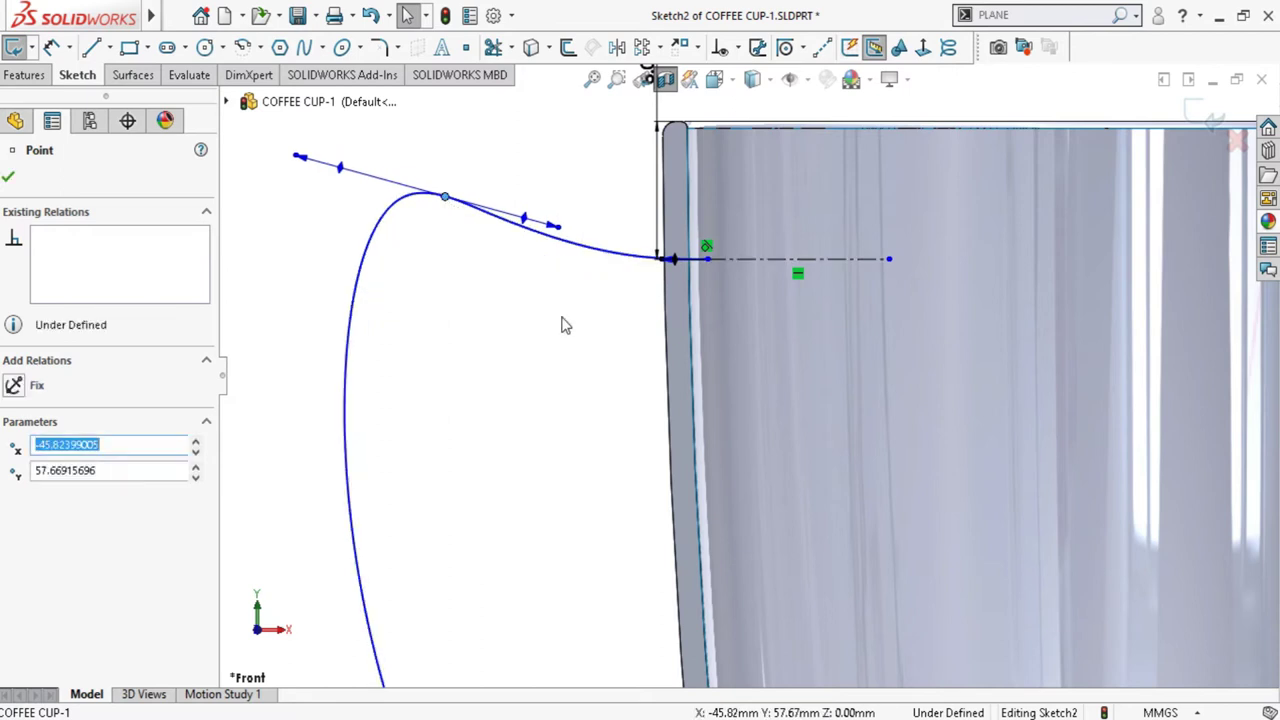
left_click(560, 325)
scroll(557, 329, "up", 1)
scroll(694, 417, "up", 3)
scroll(1030, 524, "up", 2)
scroll(1030, 524, "down", 2)
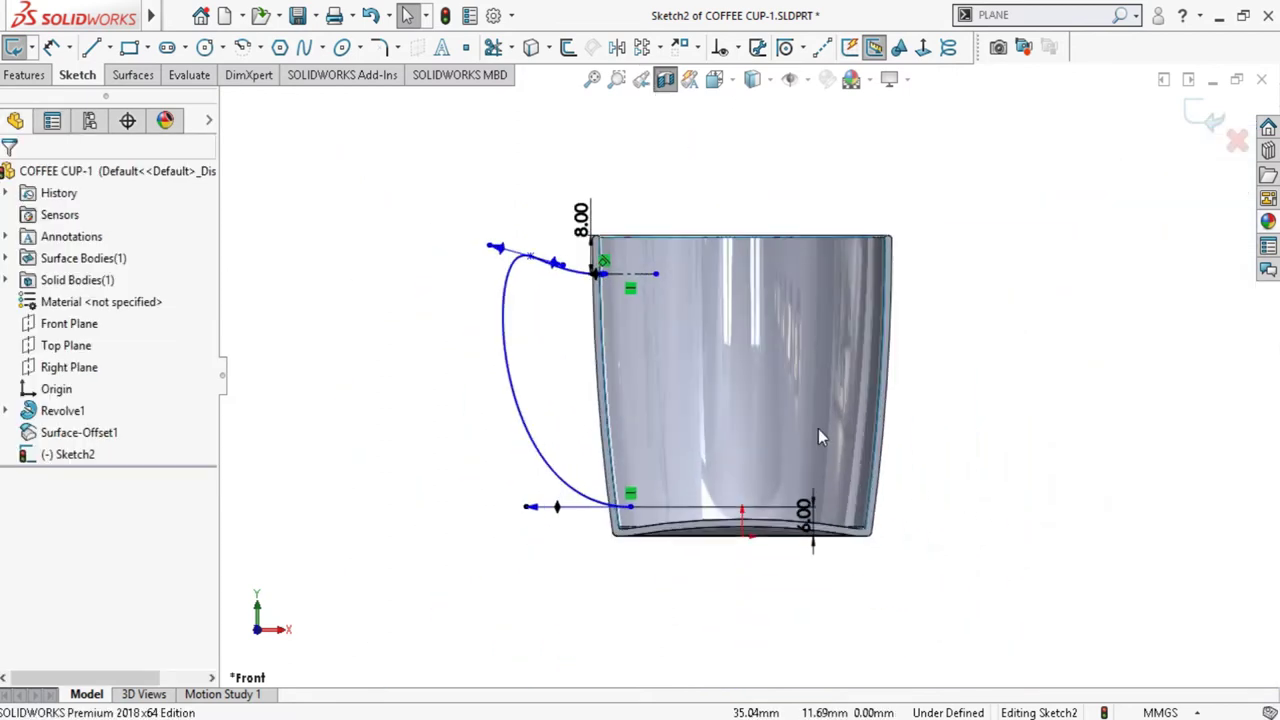
scroll(818, 428, "down", 1)
scroll(547, 313, "down", 1)
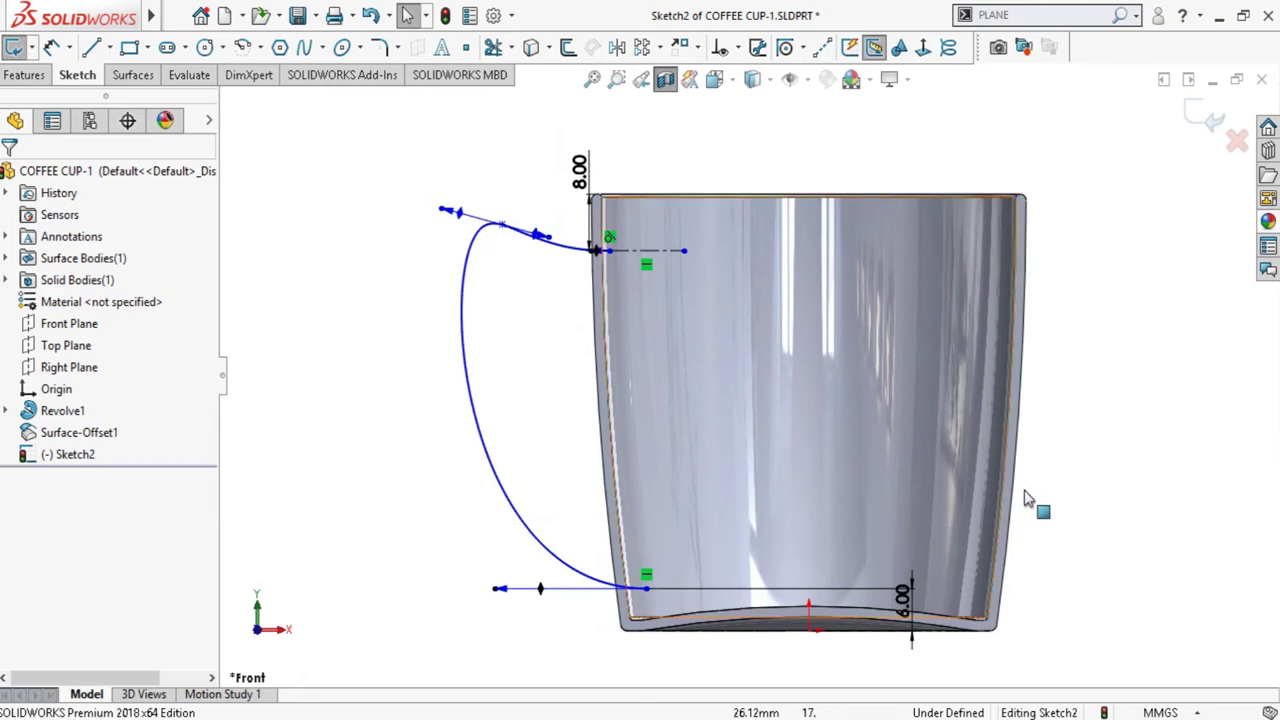
scroll(1025, 495, "up", 1)
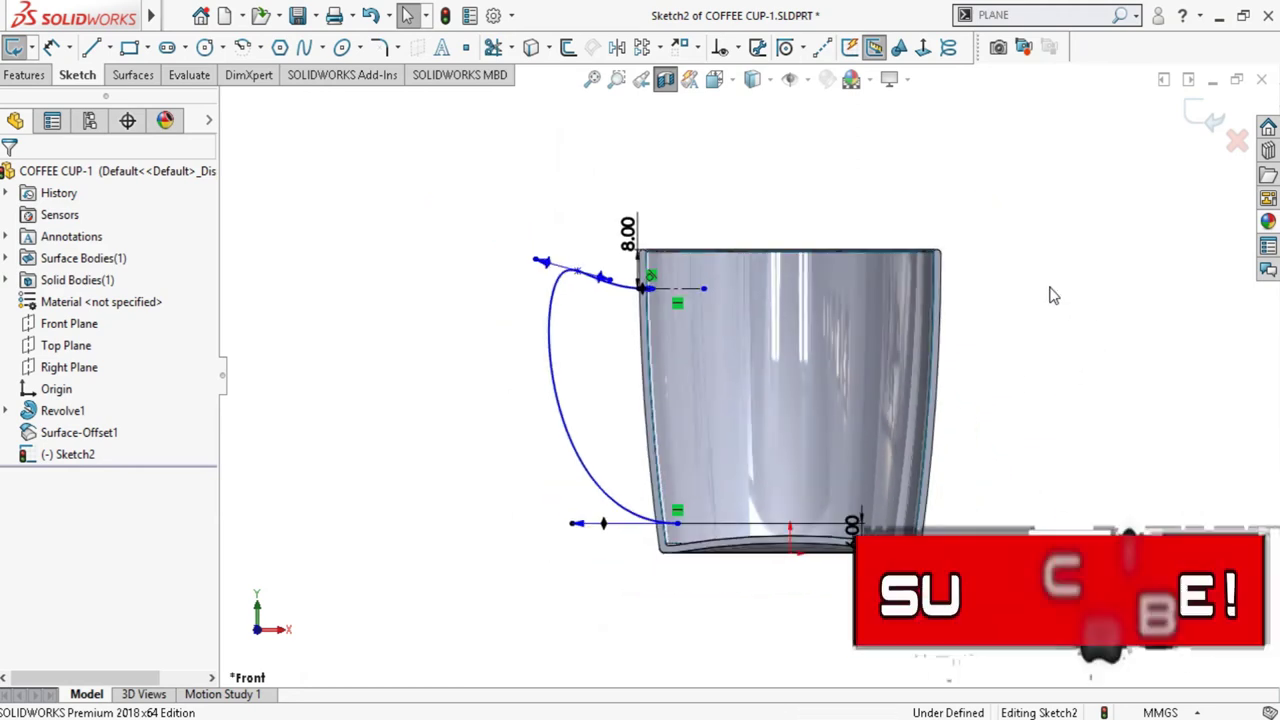
scroll(680, 285, "down", 1)
scroll(660, 323, "down", 2)
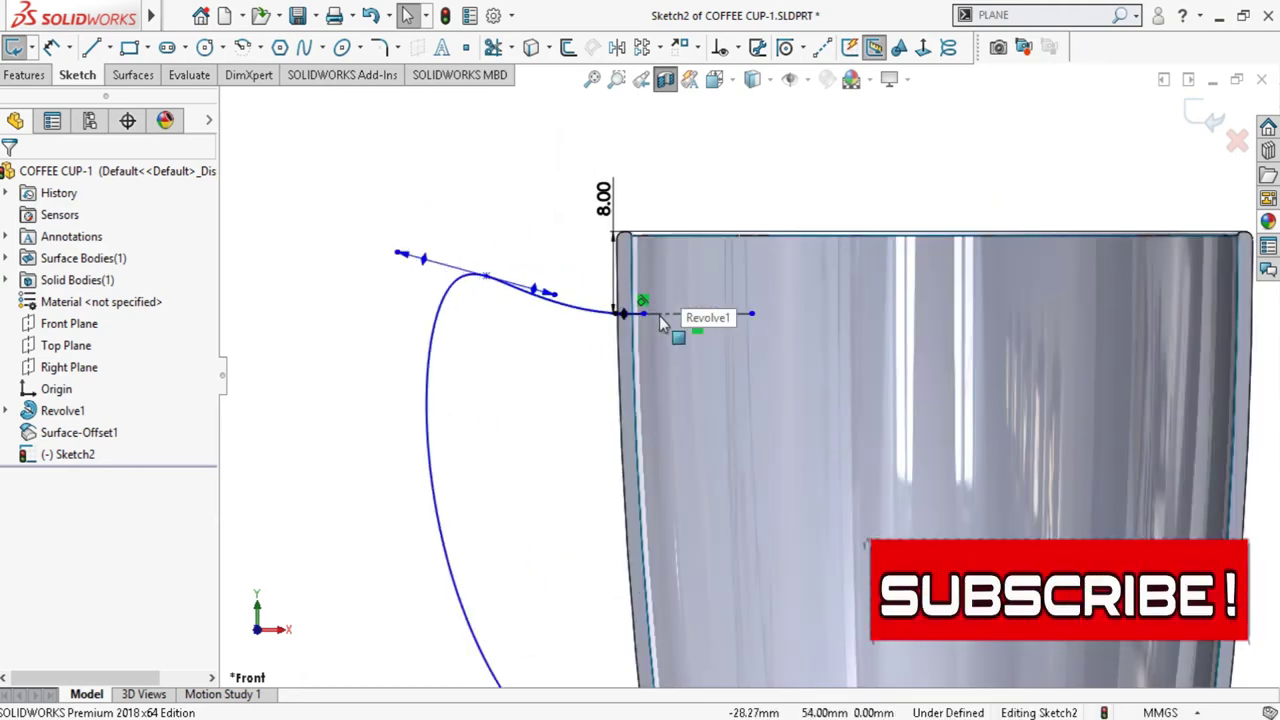
Draw a horizontal line from the handle's upper end into the cup wall, then undo it
left_click(91, 47)
scroll(686, 340, "down", 2)
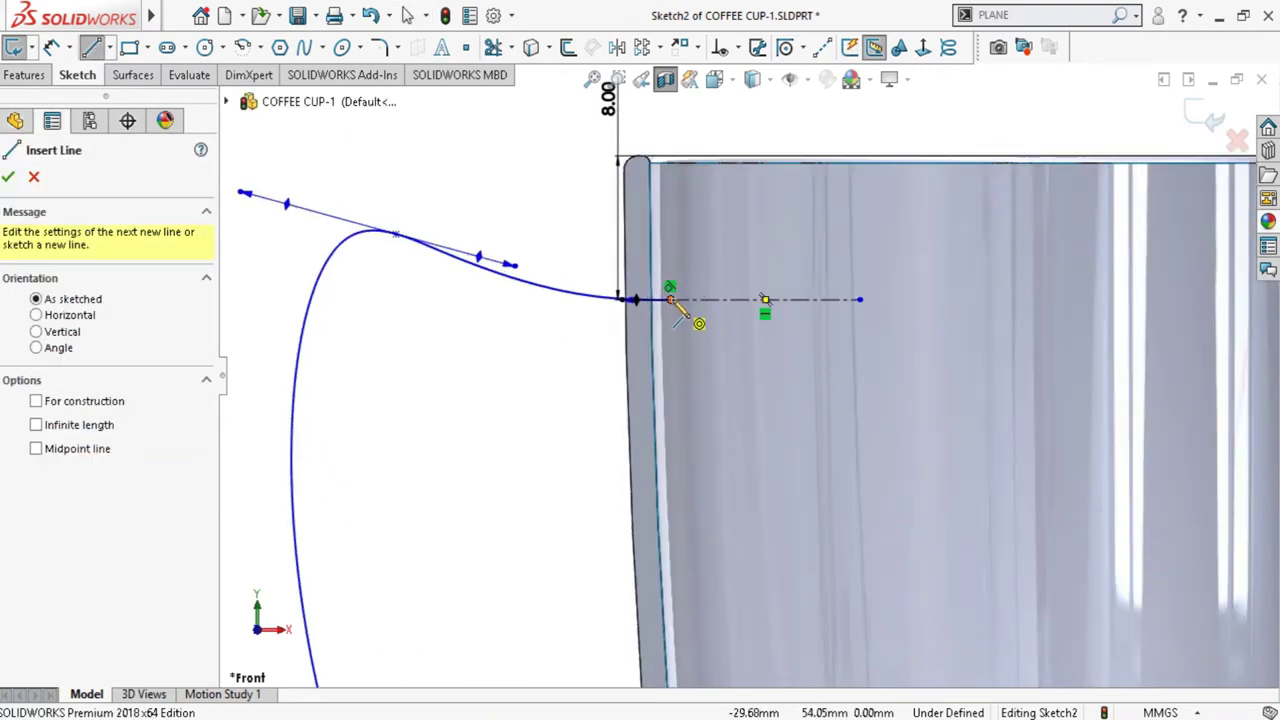
left_click(670, 300)
left_click(860, 300)
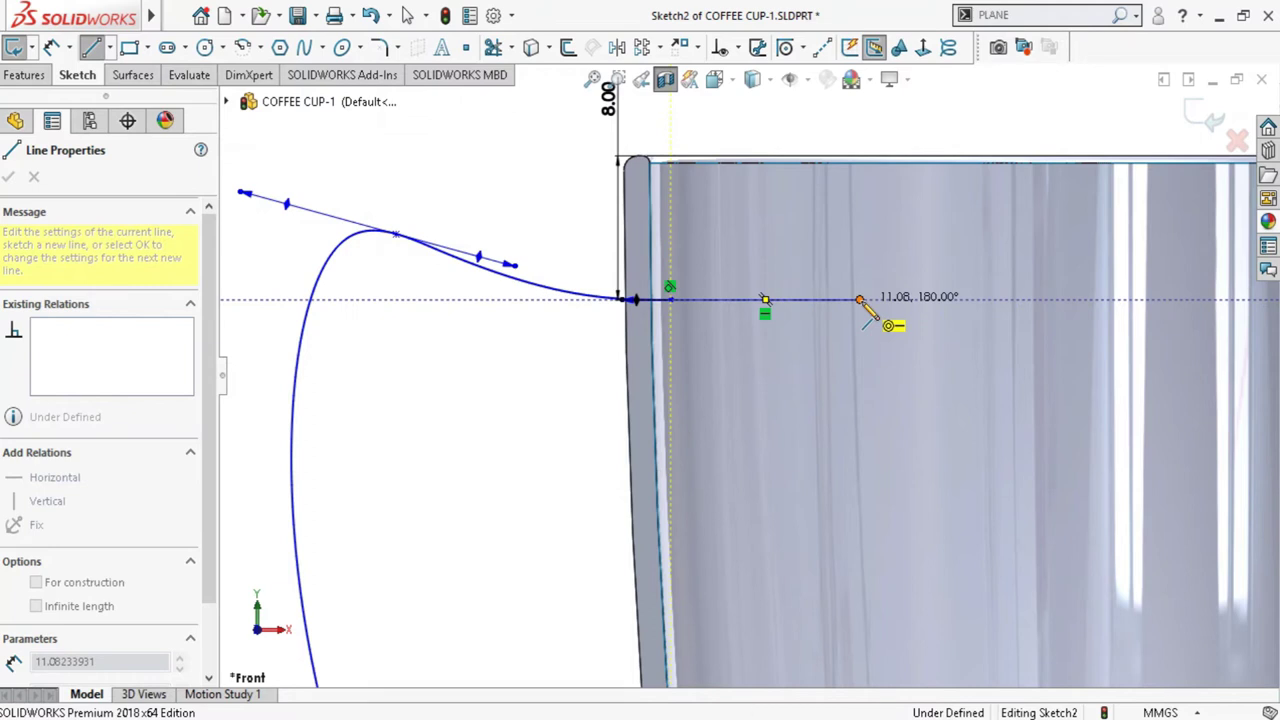
double_click(860, 300)
key("Escape")
key("f")
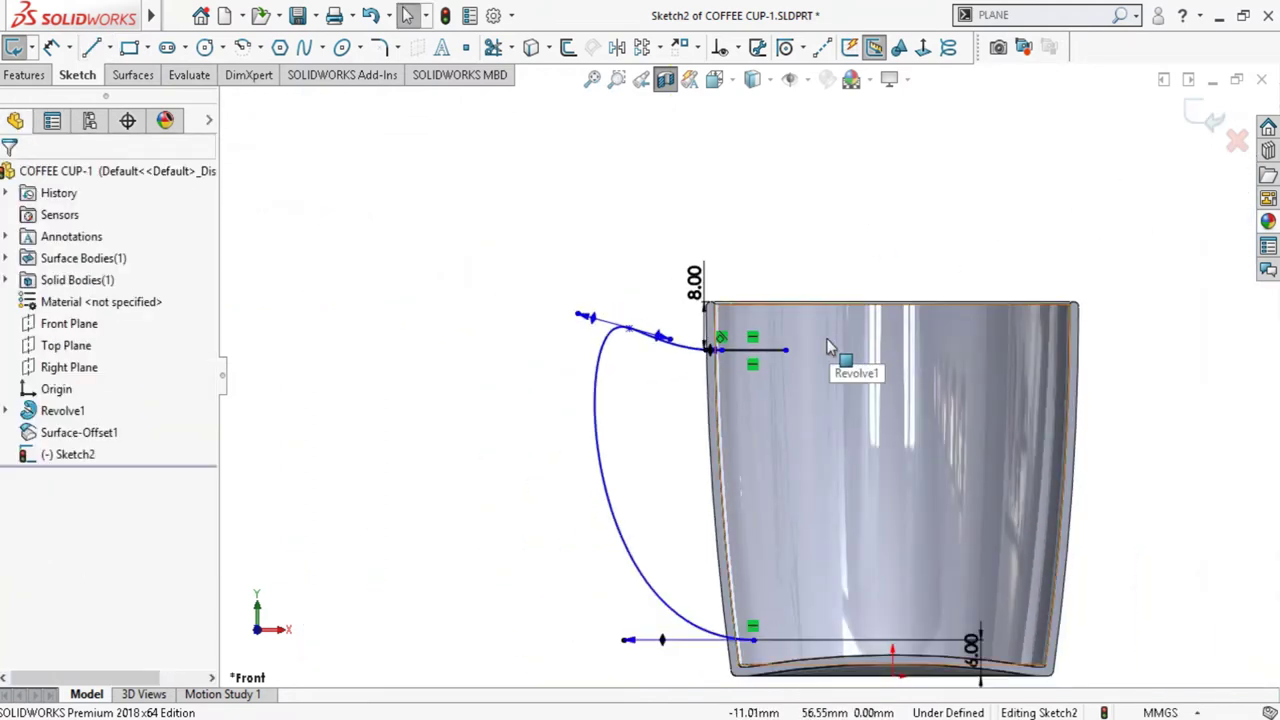
left_click(370, 16)
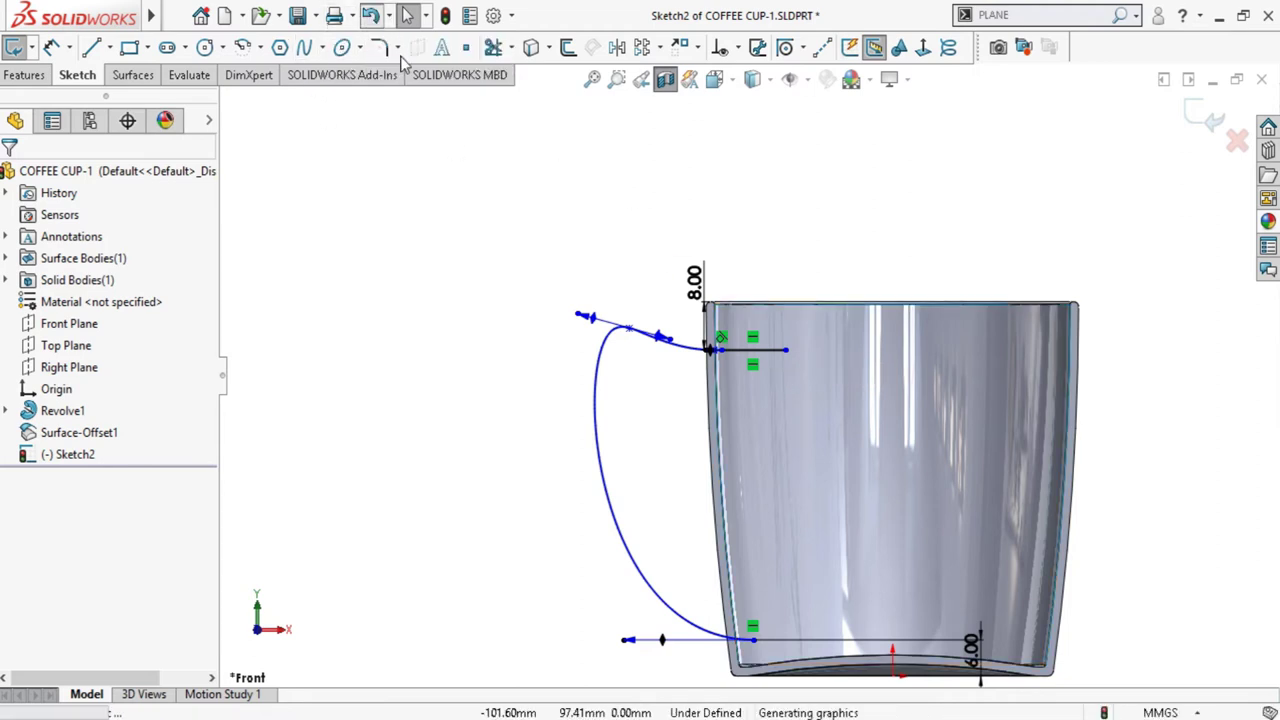
Convert the dash-dot construction line at the handle top into a solid sketch line
left_click(766, 352)
left_click(925, 292)
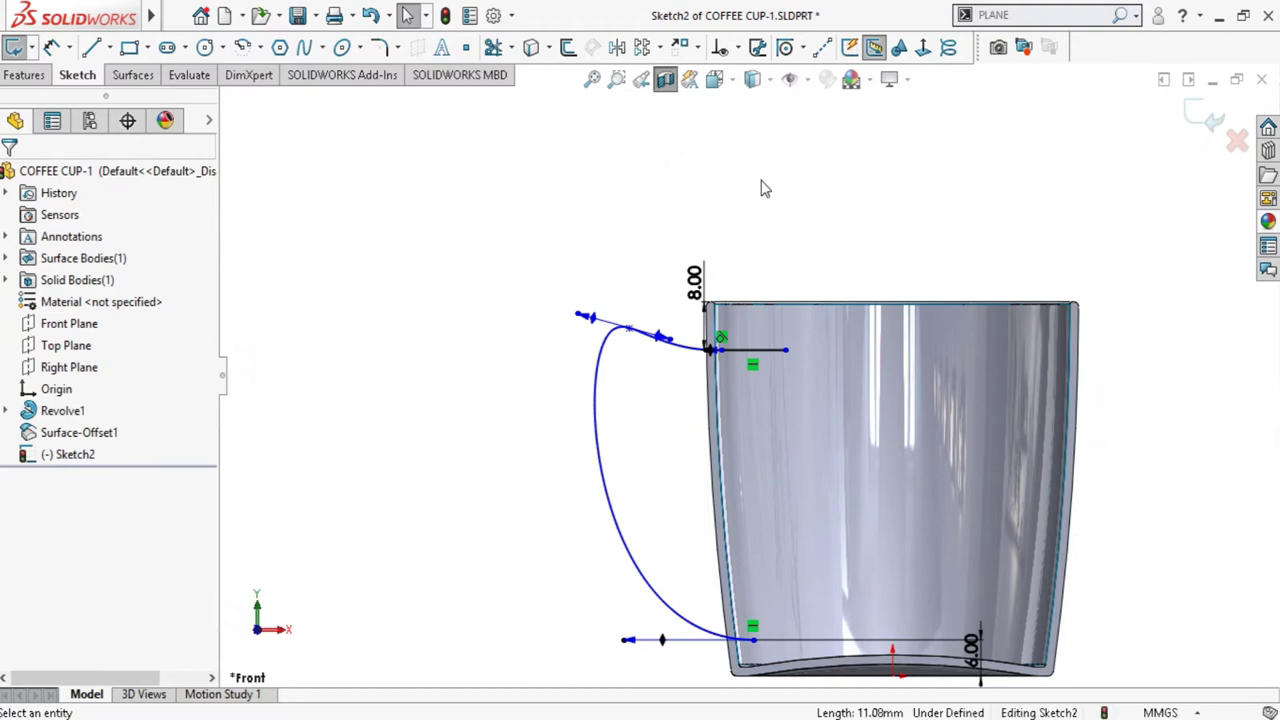
scroll(777, 326, "down", 1)
scroll(871, 349, "up", 2)
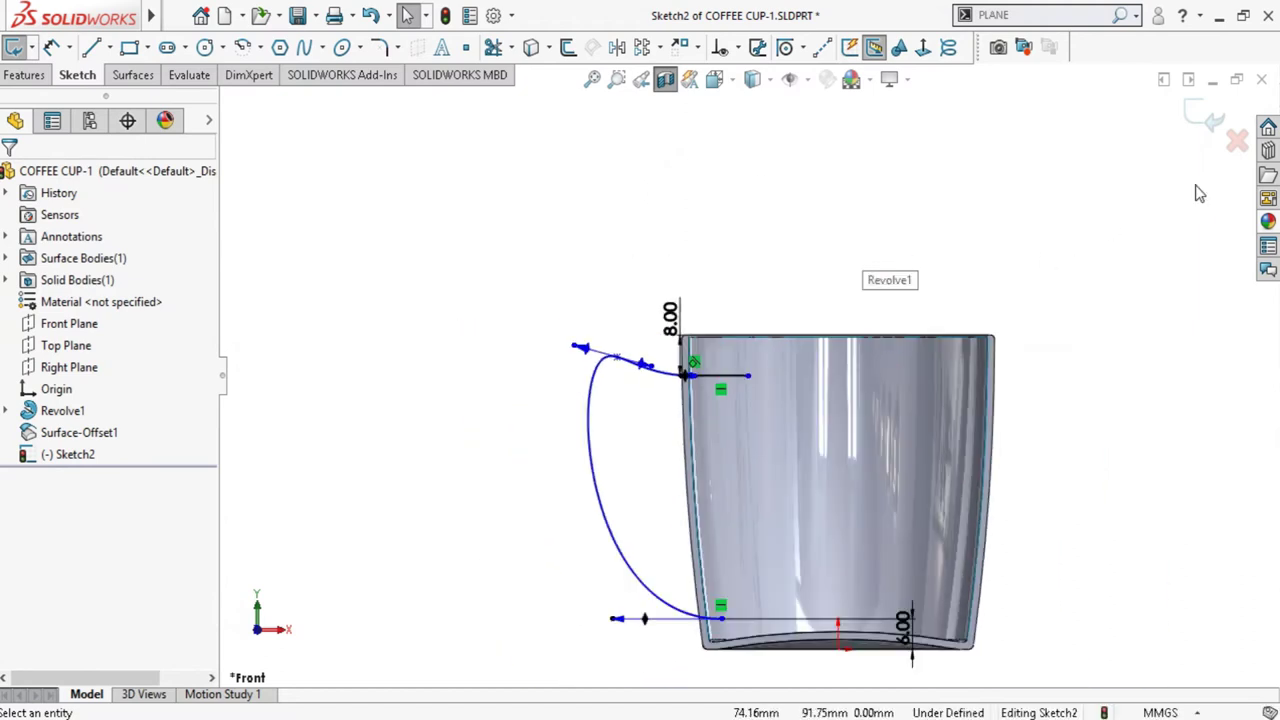
mouse_move(954, 474)
middle_mouse_down()
mouse_move(1010, 480)
mouse_move(1006, 463)
middle_mouse_up()
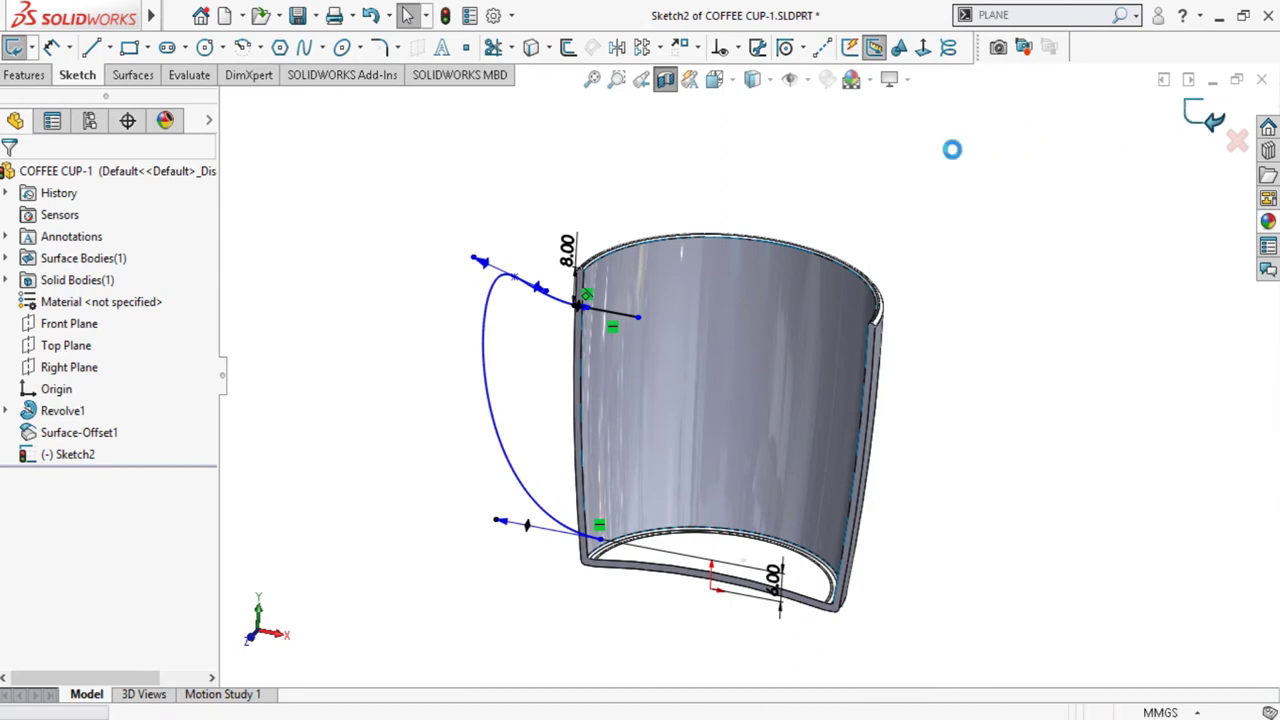
Exit Sketch2 and save the part
key("ctrl+b")
scroll(679, 310, "down", 1)
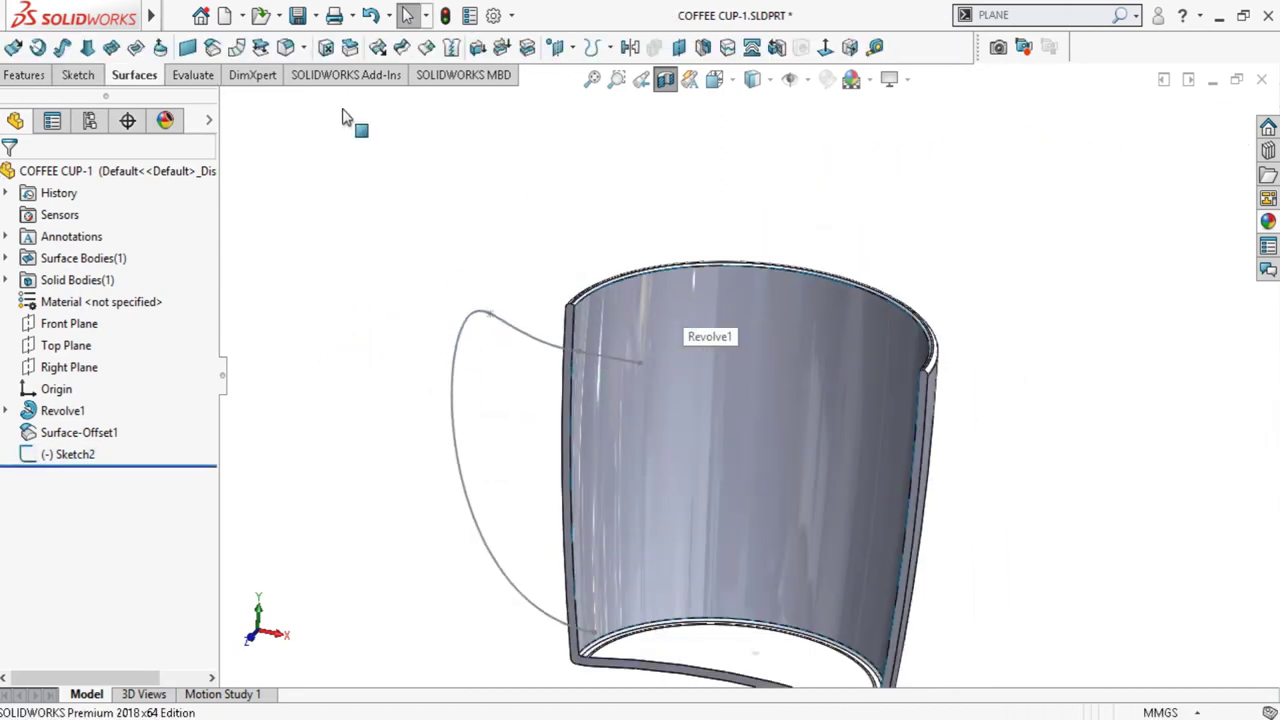
left_click(297, 15)
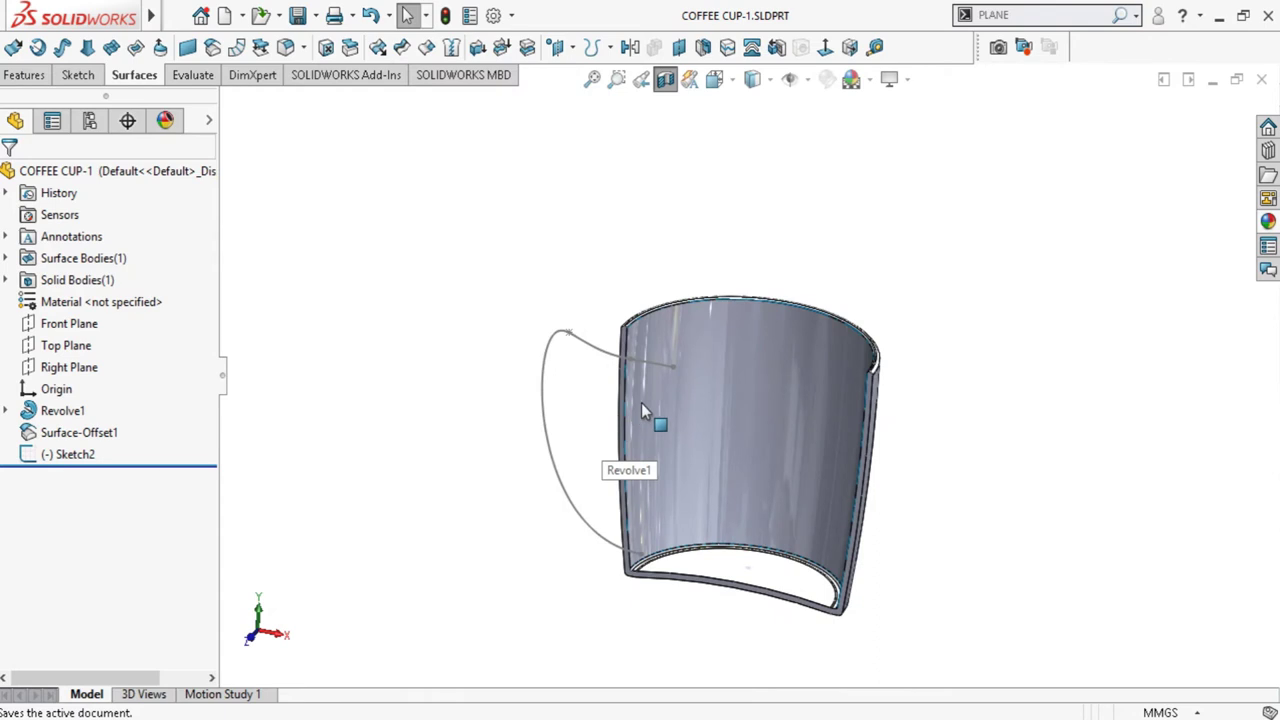
scroll(620, 410, "down", 3)
Create Plane1 perpendicular to the path line at its inner end and preview a section through it
left_click(723, 313)
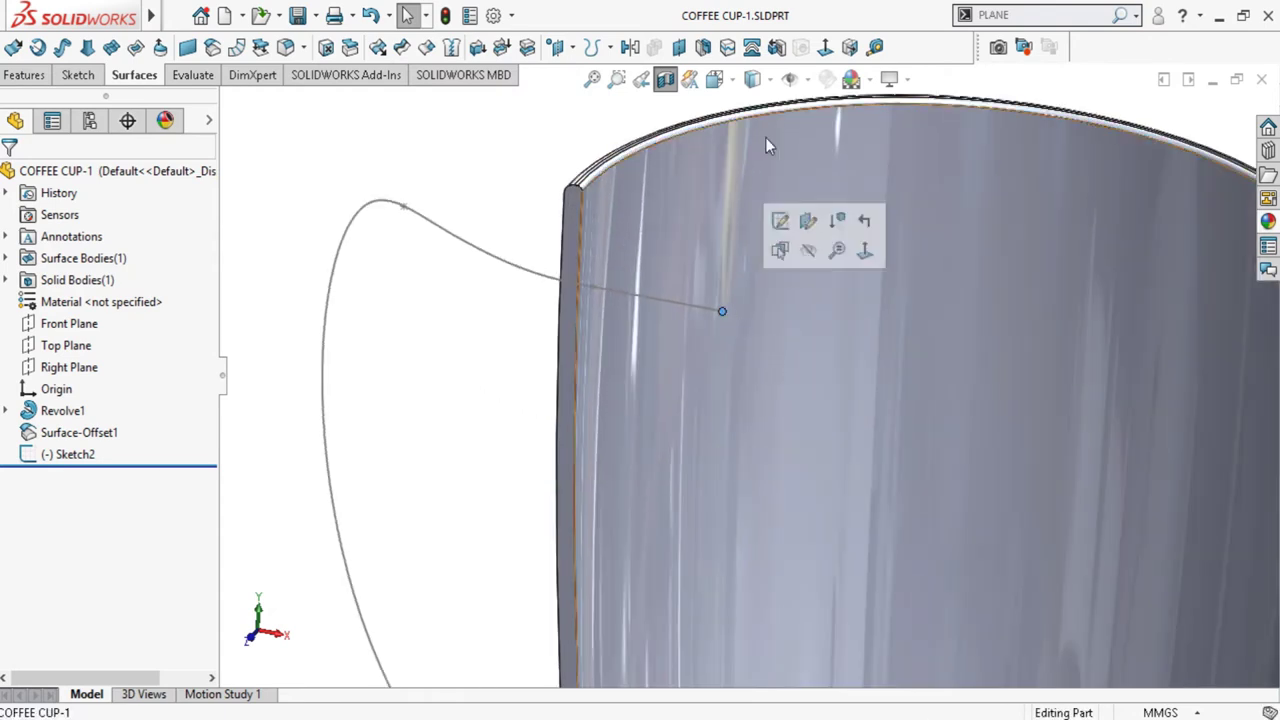
left_click(679, 47)
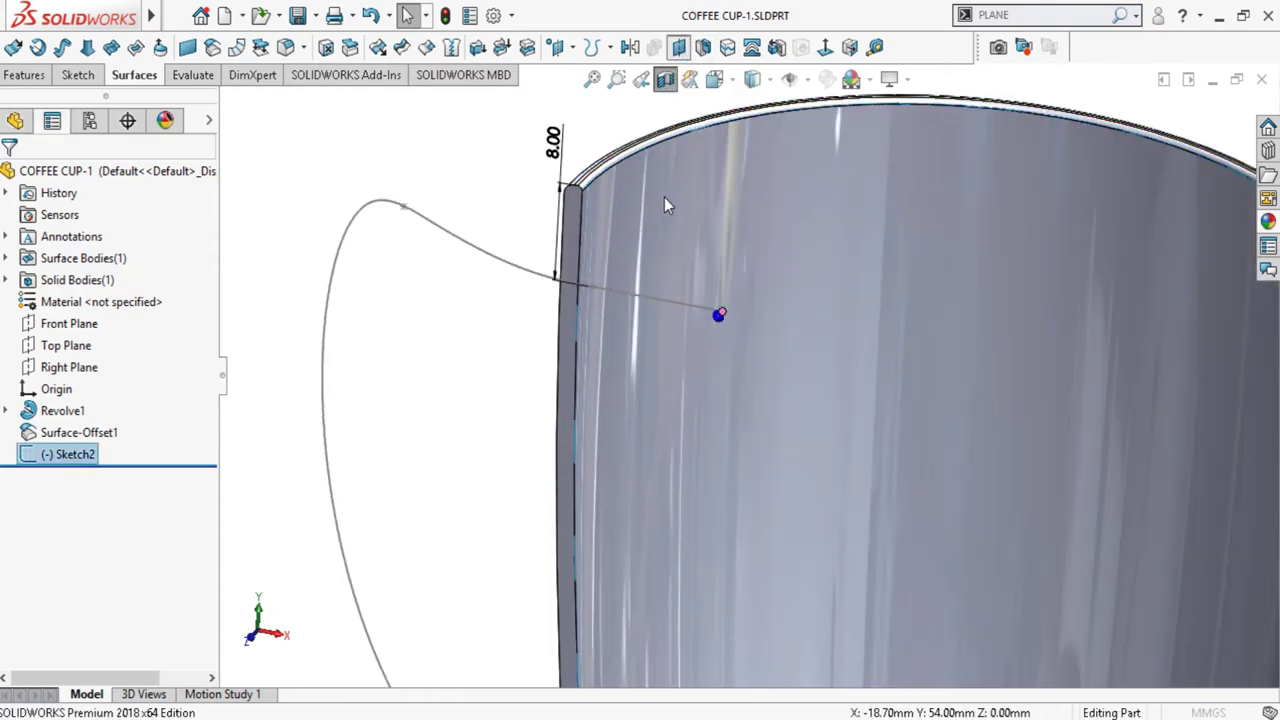
left_click(675, 304)
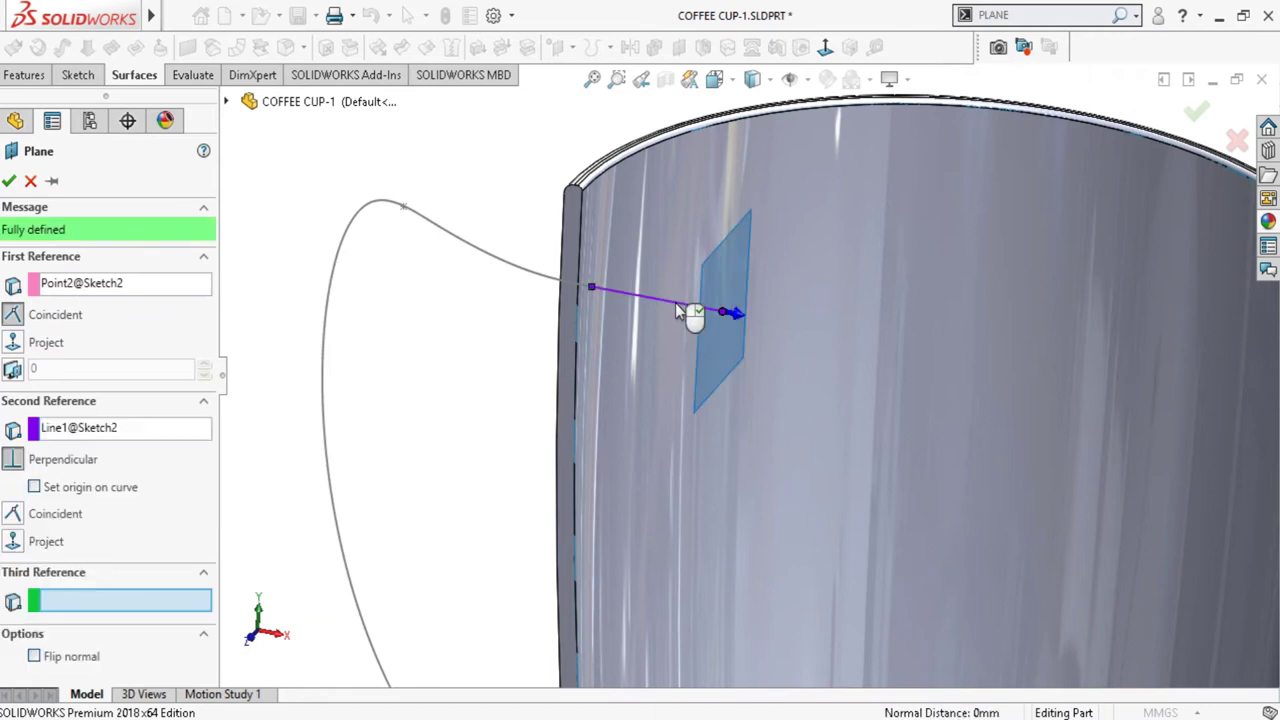
right_click(676, 308)
left_click(668, 80)
left_click(735, 268)
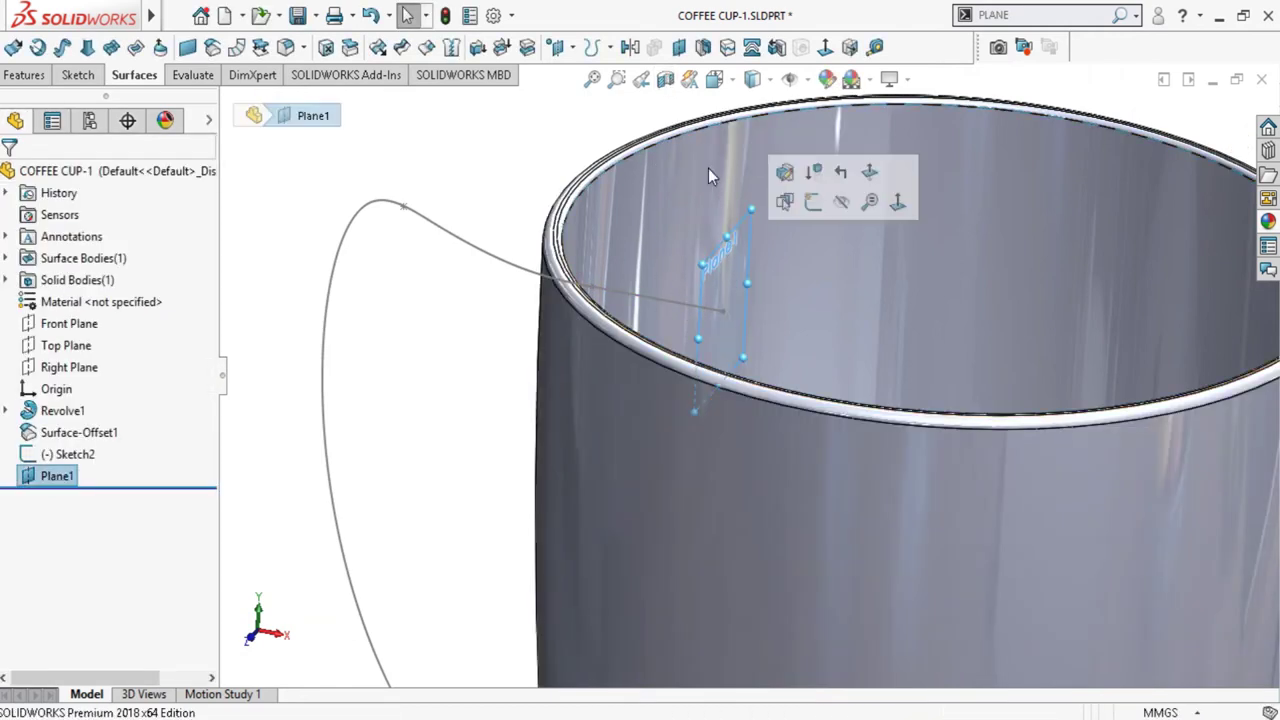
left_click(668, 80)
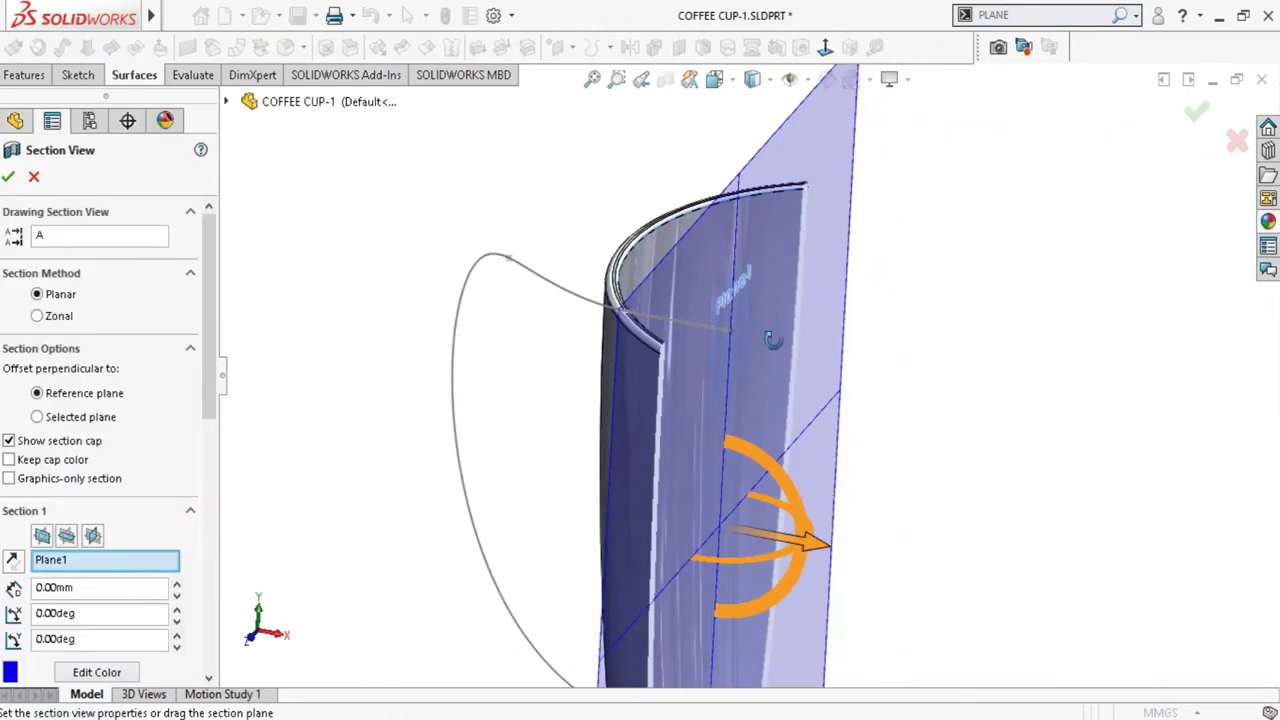
View normal to the section plane and close the section view
key("ctrl+4")
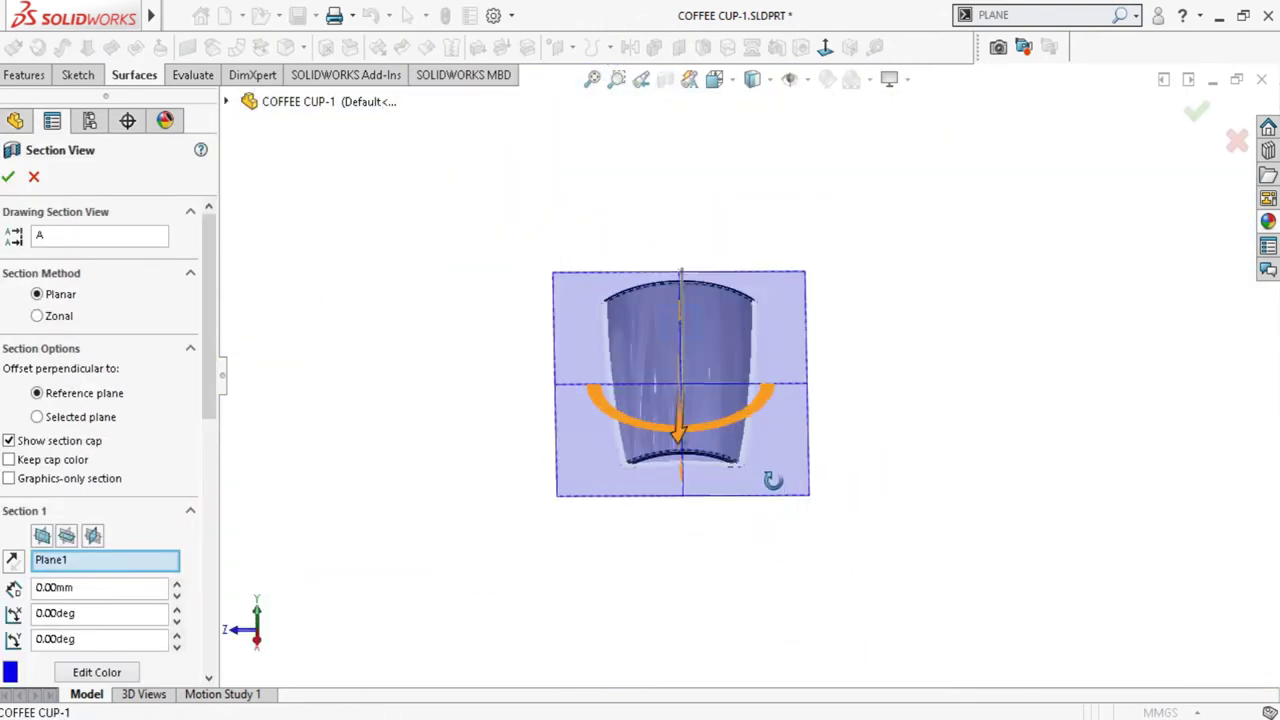
middle_click_drag(773, 480, 748, 428)
left_click(825, 47)
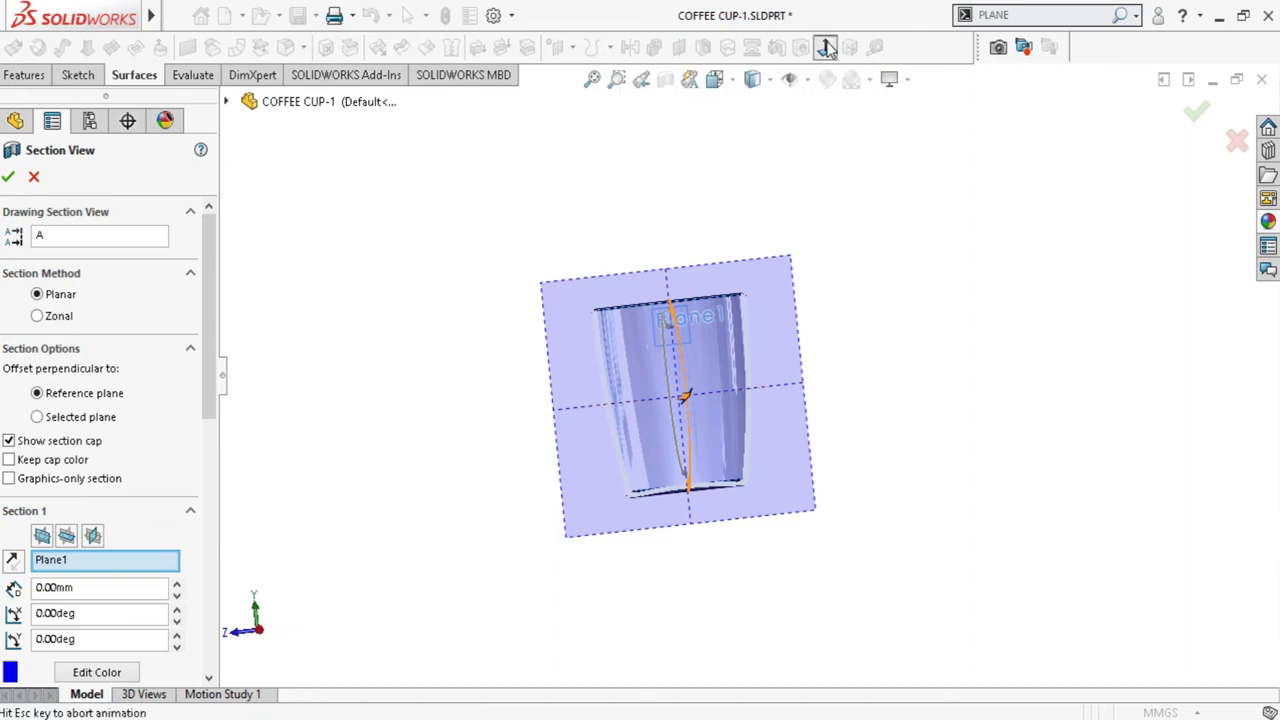
left_click(1198, 118)
scroll(651, 323, "down", 1)
scroll(634, 343, "down", 2)
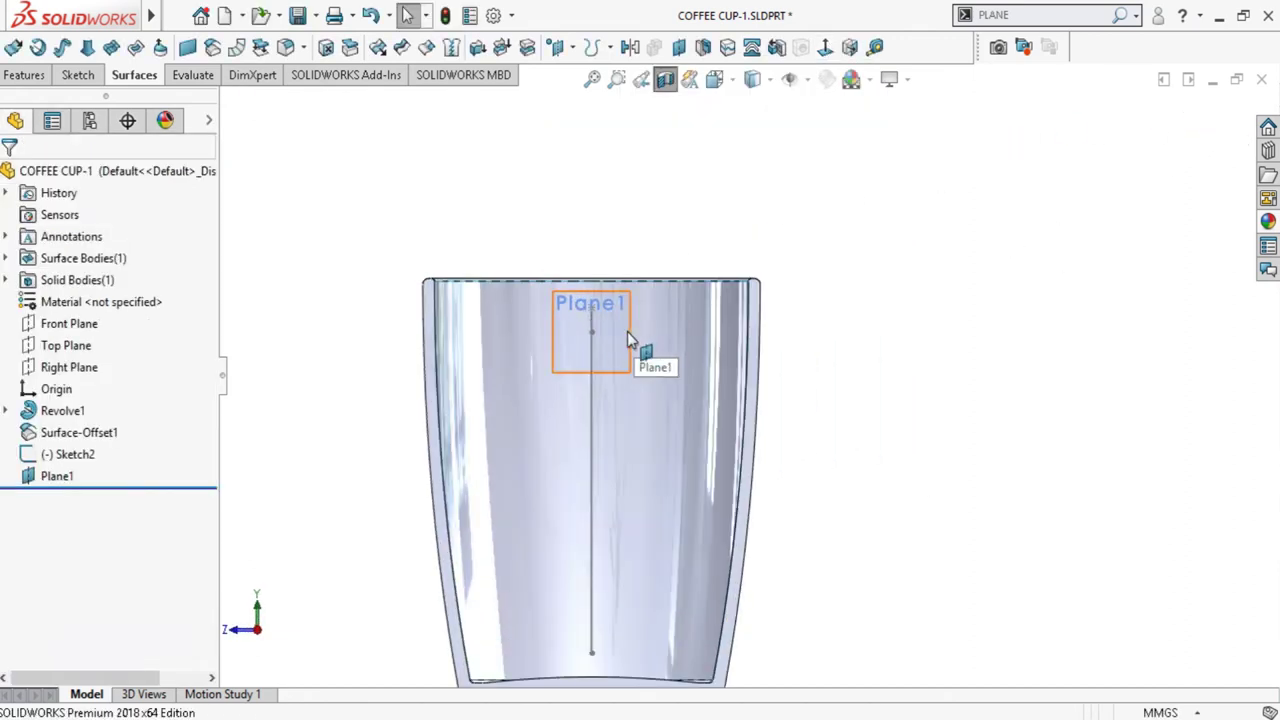
Start Sketch3 on Plane1 and enlarge the plane by dragging its corners outward
left_click(627, 331)
left_click(716, 276)
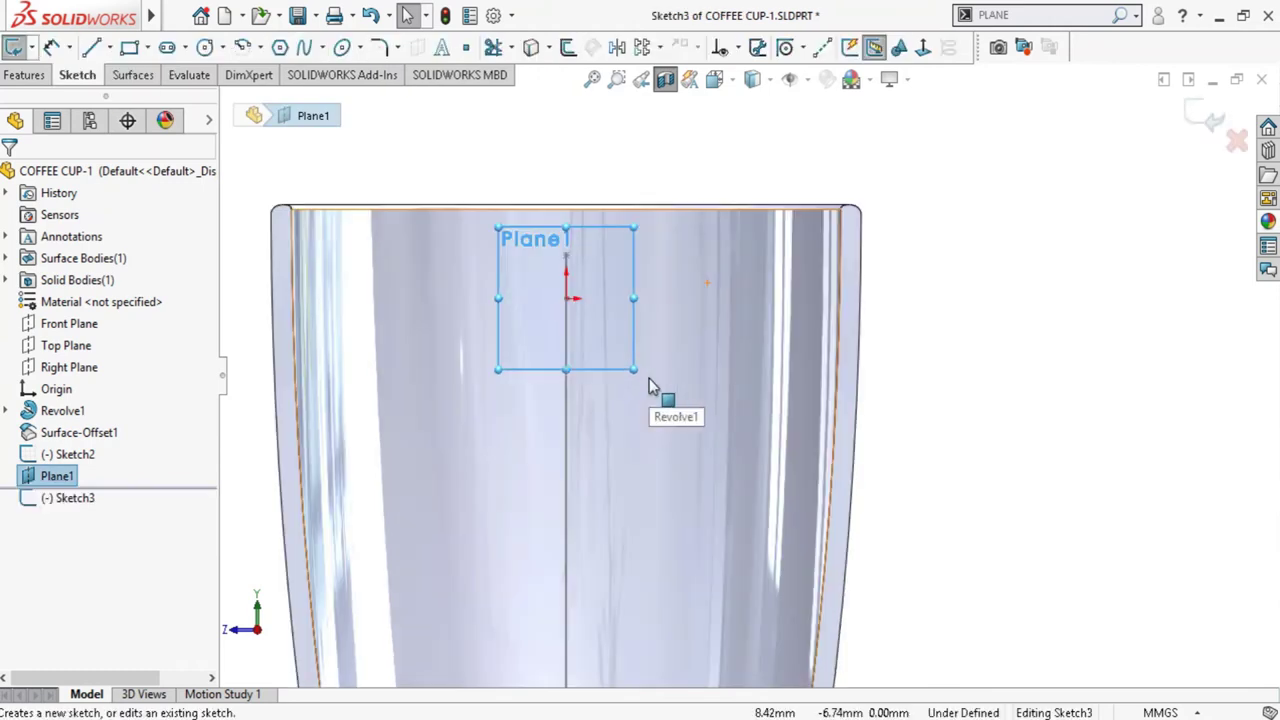
left_click_drag(634, 370, 743, 469)
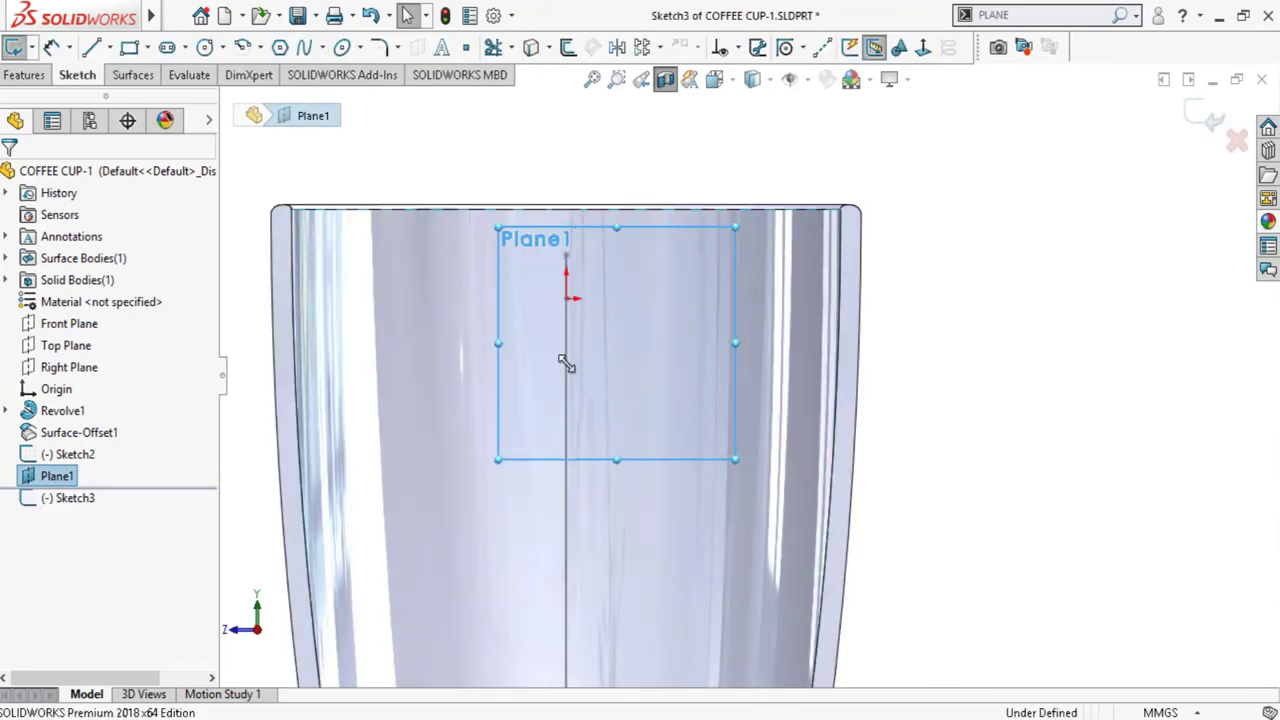
scroll(560, 318, "down", 2)
scroll(608, 257, "up", 1)
left_click_drag(541, 195, 413, 118)
scroll(687, 260, "up", 2)
scroll(687, 260, "up", 1)
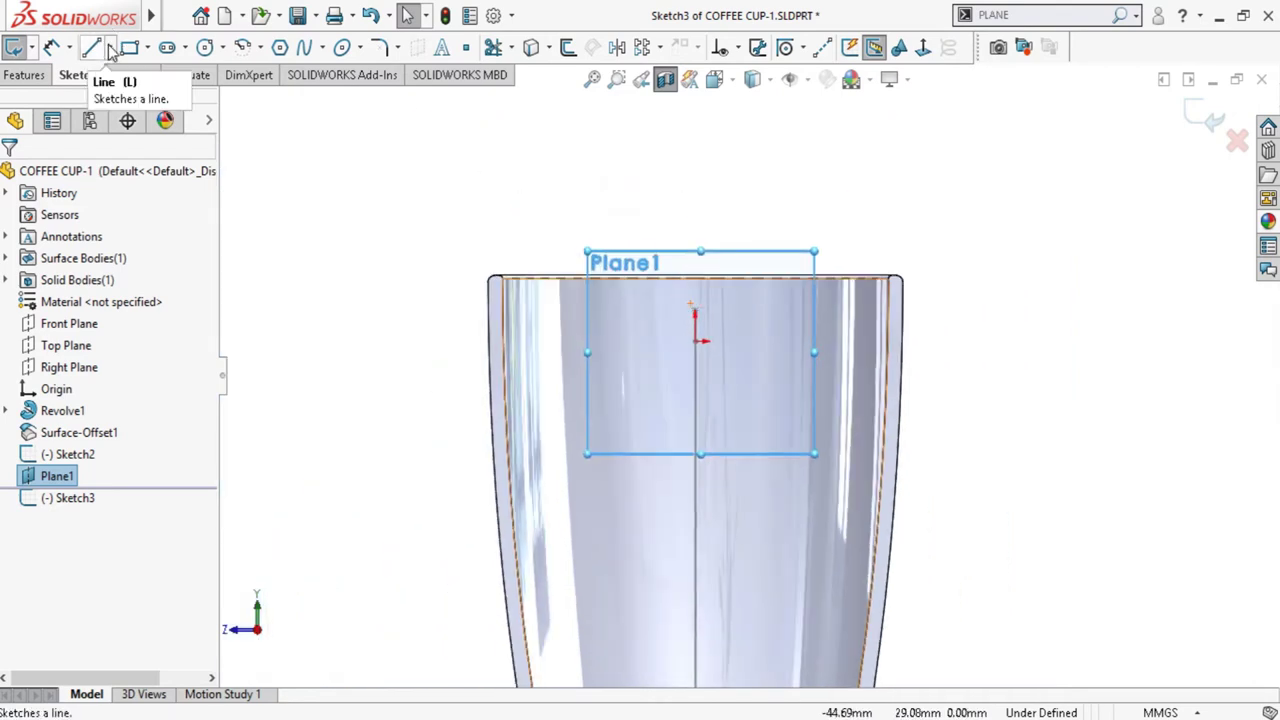
left_click(822, 47)
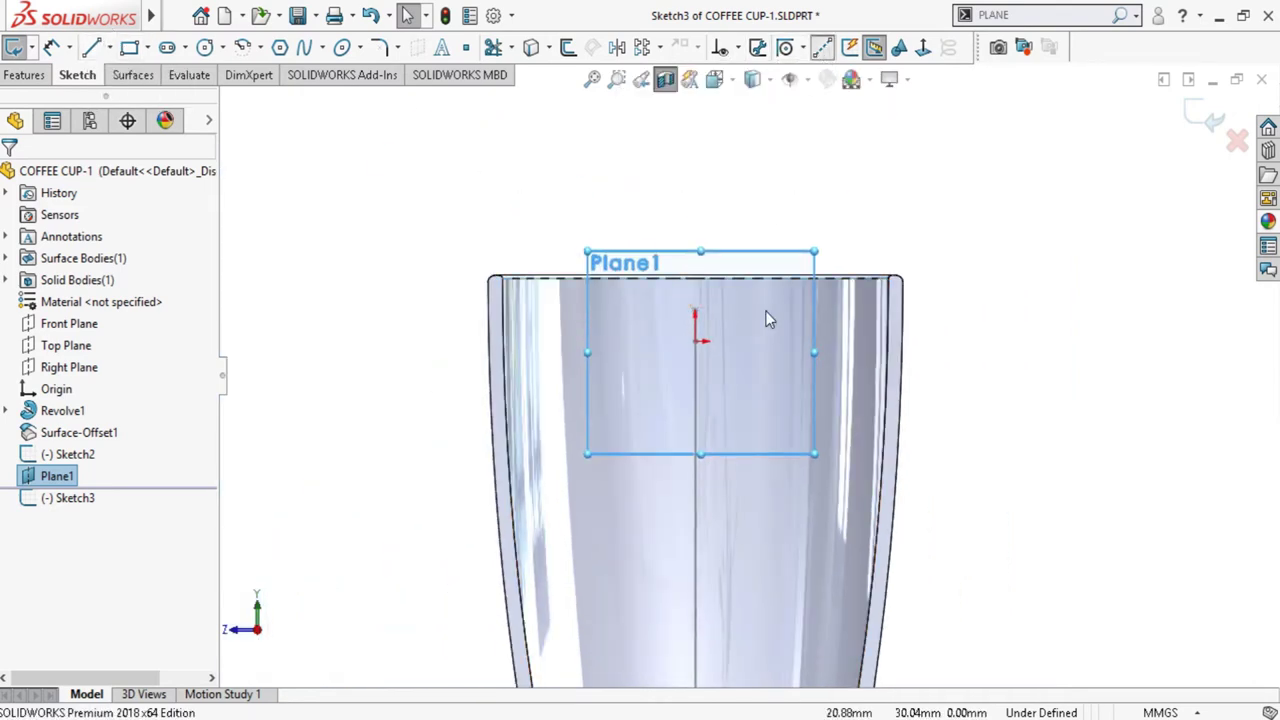
scroll(693, 340, "down", 1)
scroll(700, 360, "down", 2)
scroll(716, 396, "down", 2)
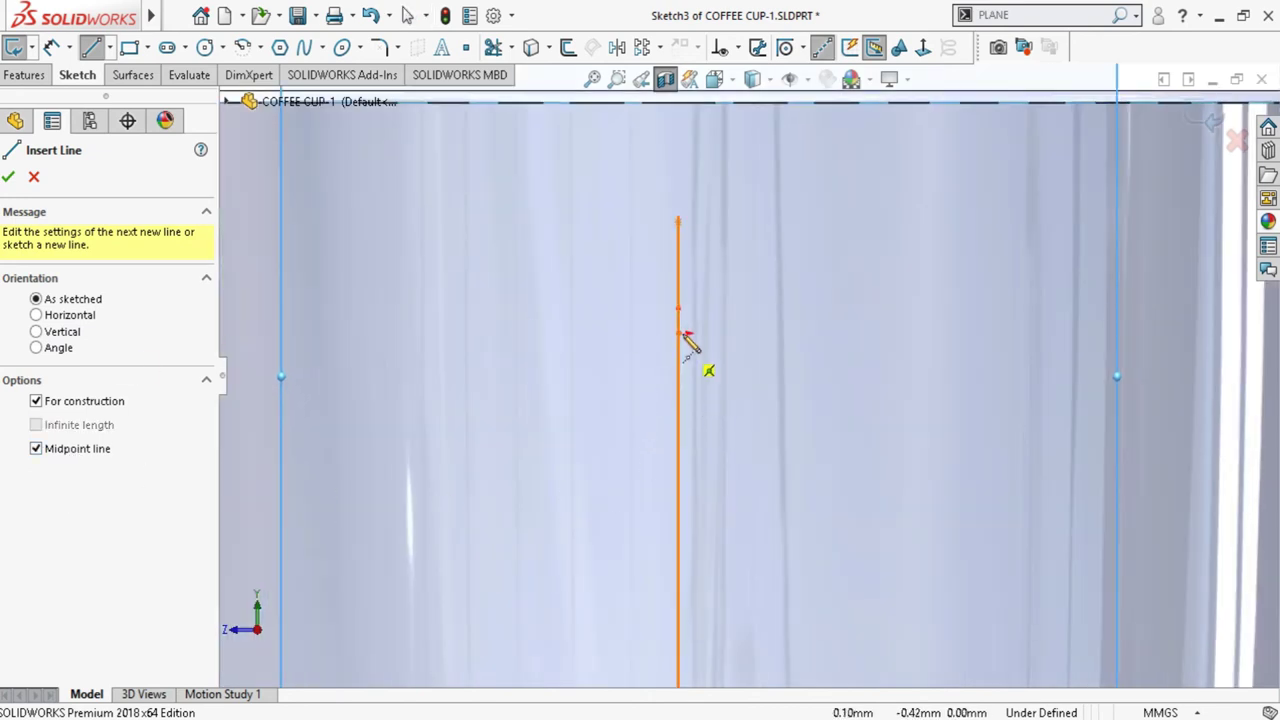
Draw a vertical midpoint construction line centred on the handle path's end, viewed normal to Plane1
middle_click_drag(691, 363, 723, 374)
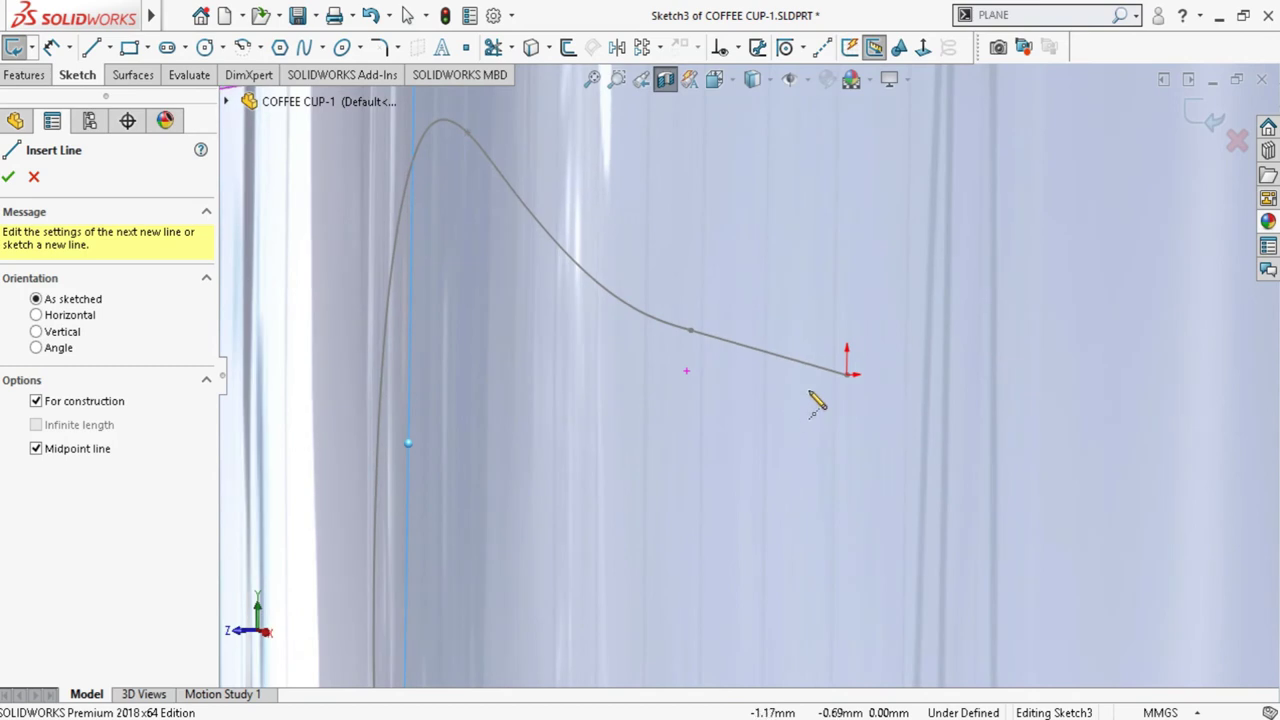
scroll(851, 393, "up", 1)
left_click(833, 377)
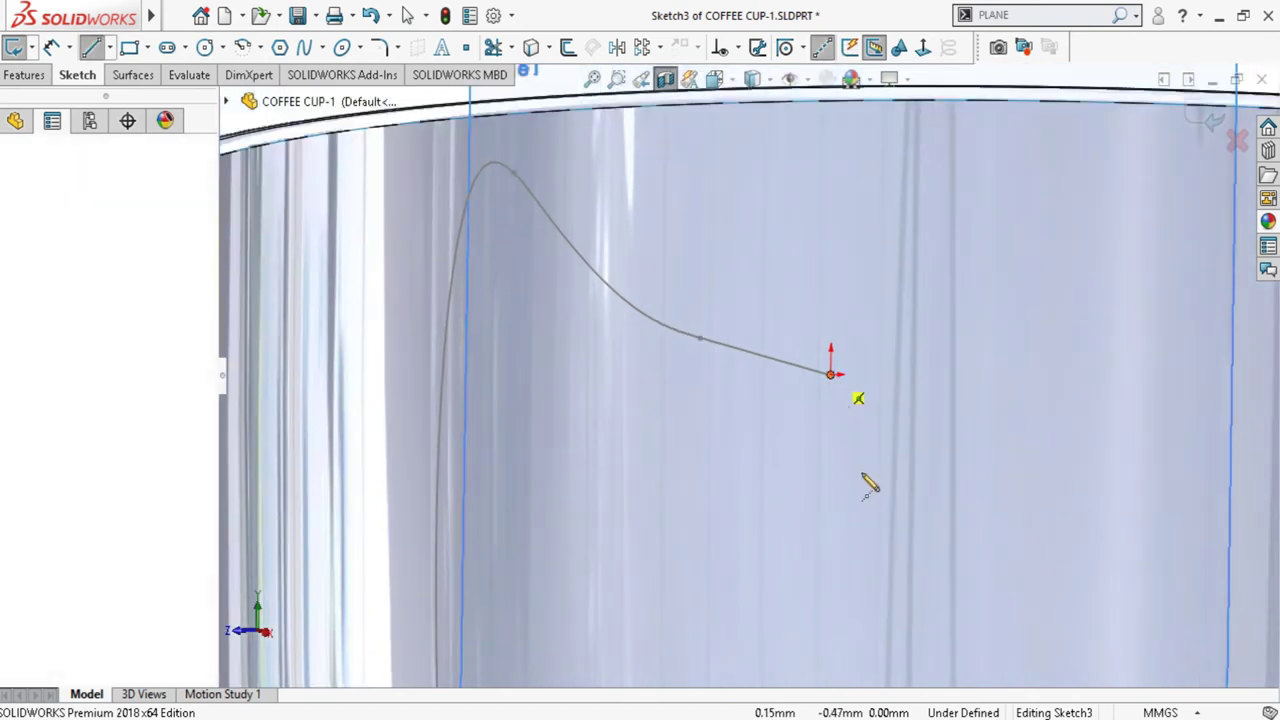
left_click(924, 50)
scroll(690, 350, "down", 1)
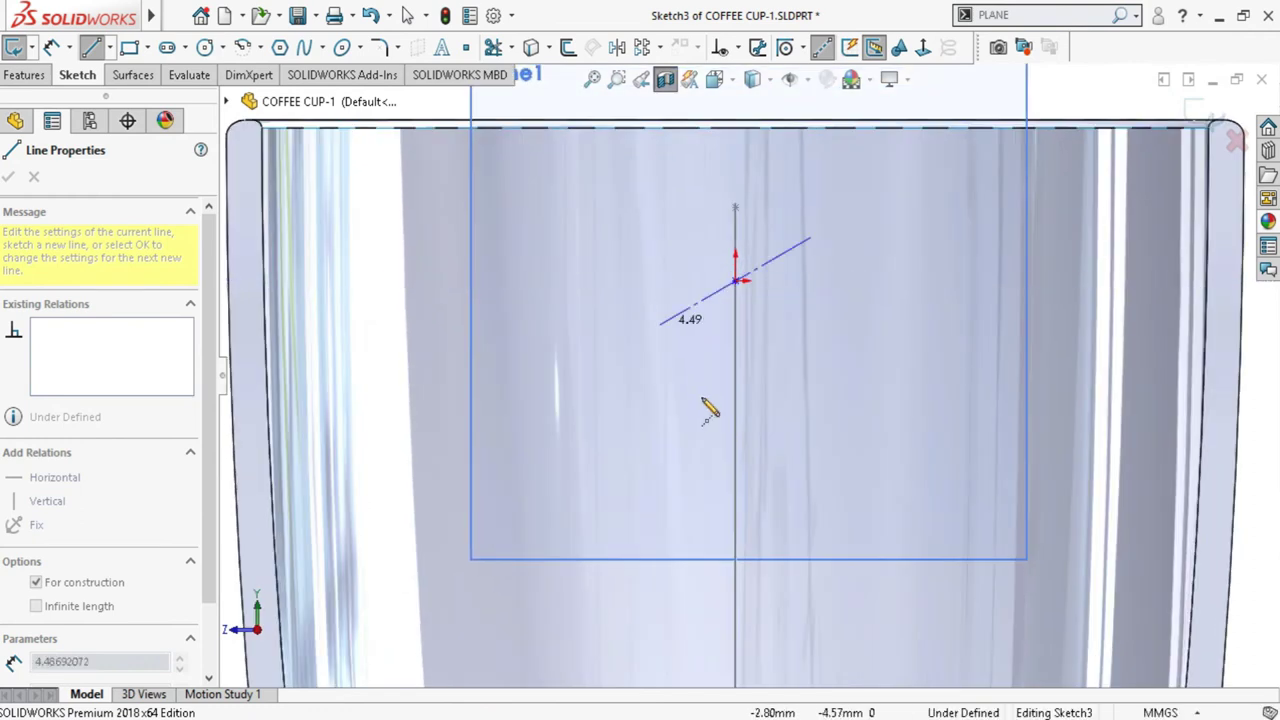
scroll(723, 357, "down", 2)
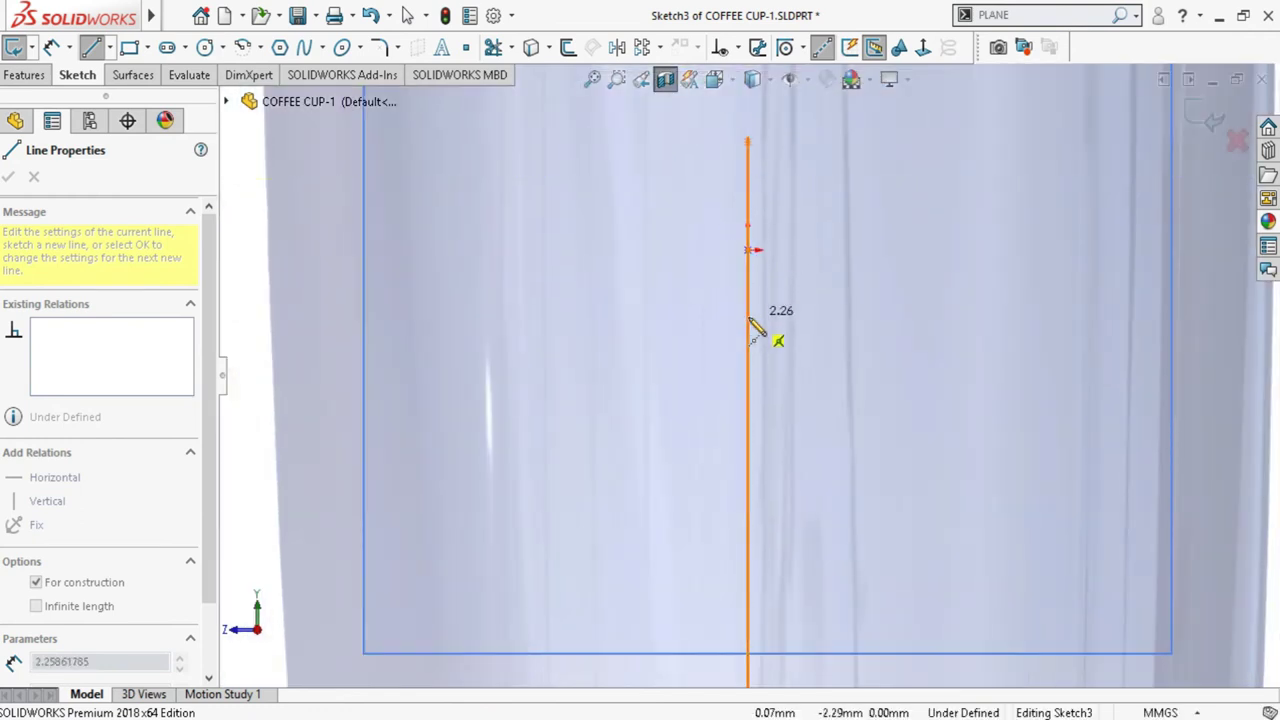
left_click(748, 323)
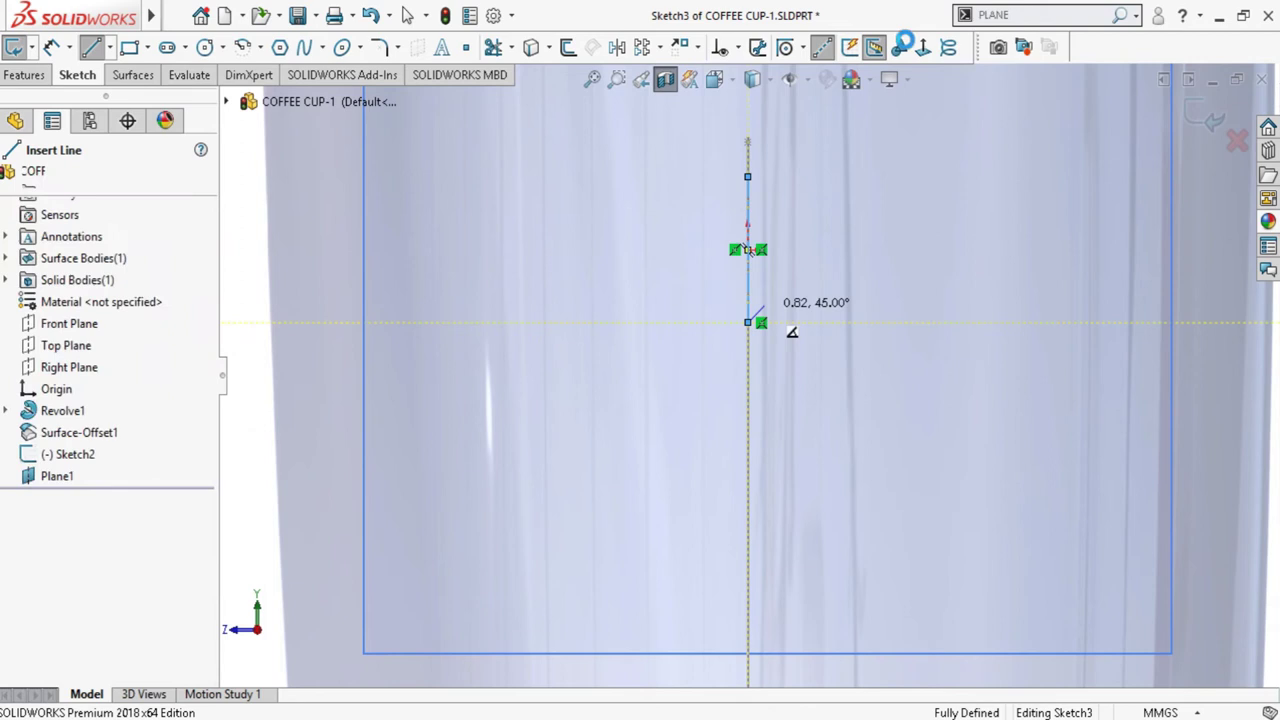
key("Escape")
scroll(643, 165, "down", 1)
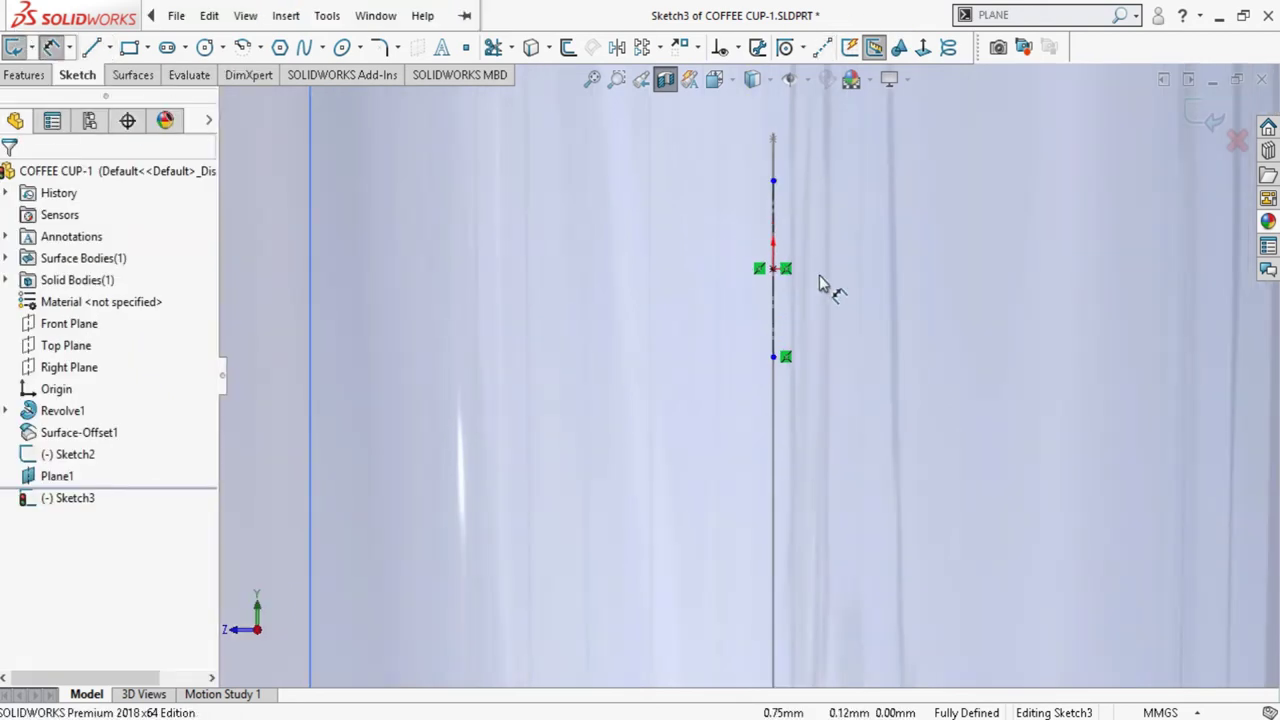
scroll(815, 250, "down", 1)
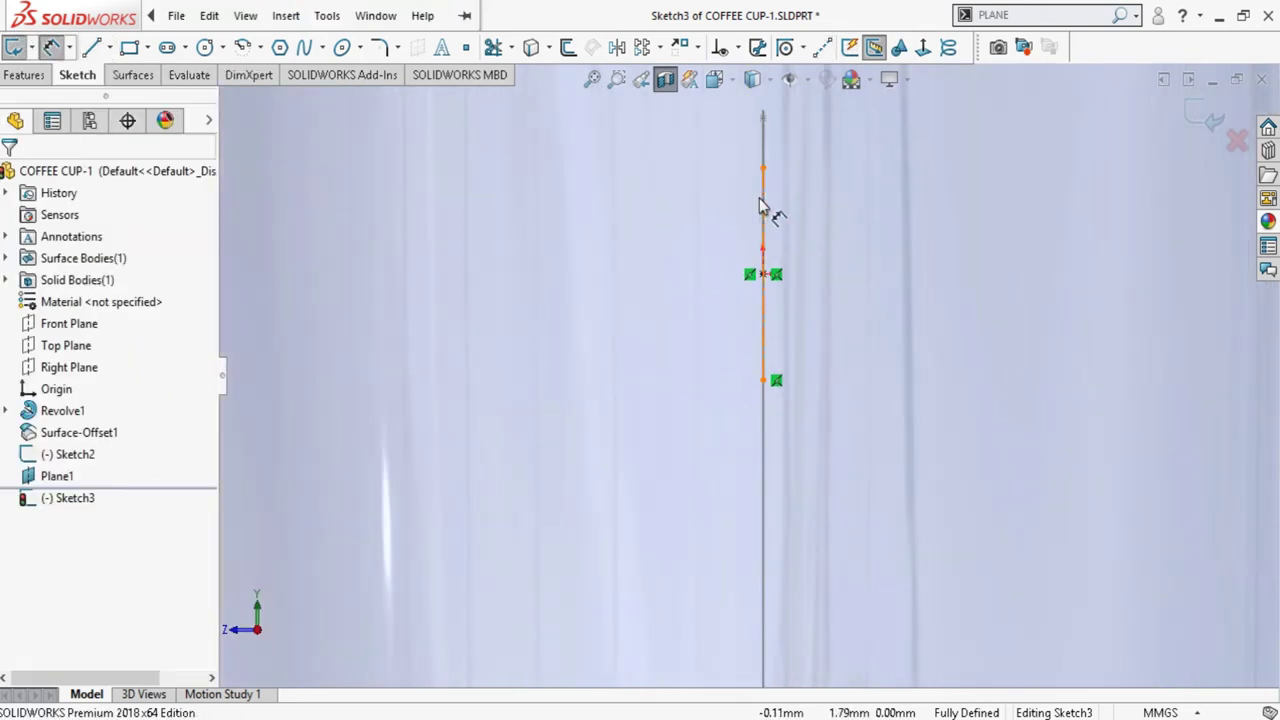
Dimension the vertical construction line to 2.5 mm long
left_click(805, 220)
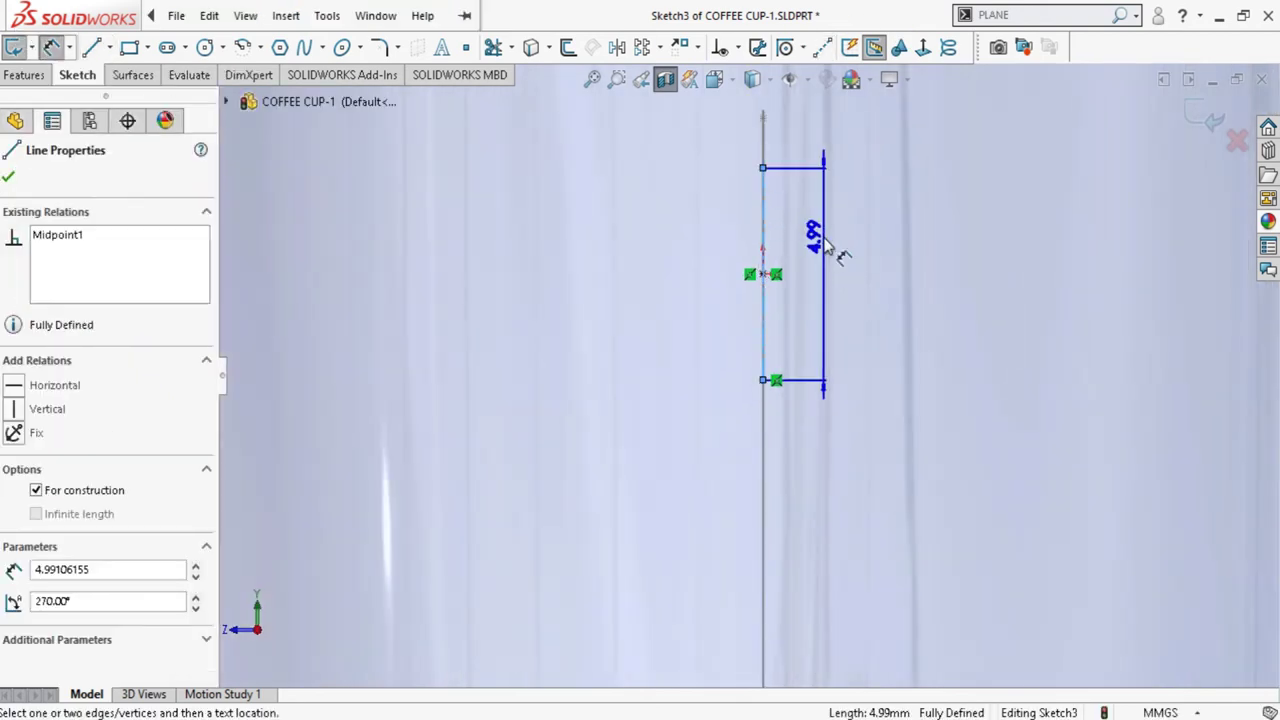
left_click(818, 545)
type("2.5")
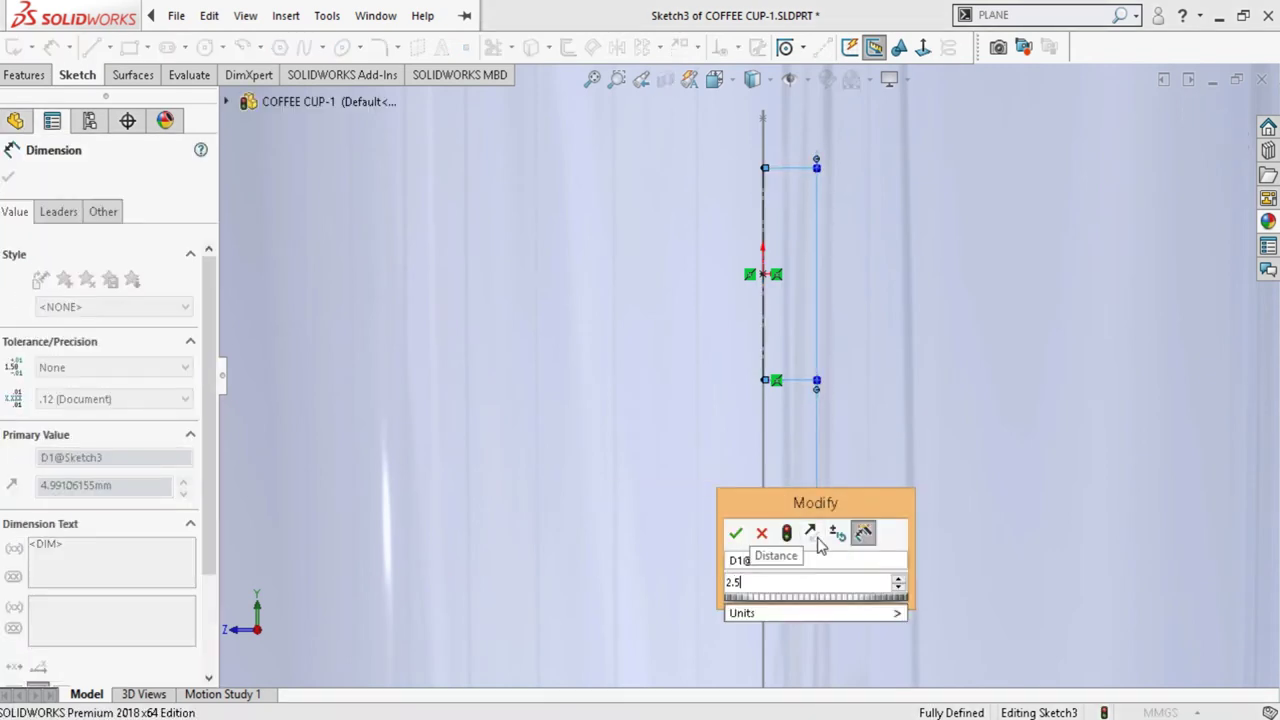
key("Return")
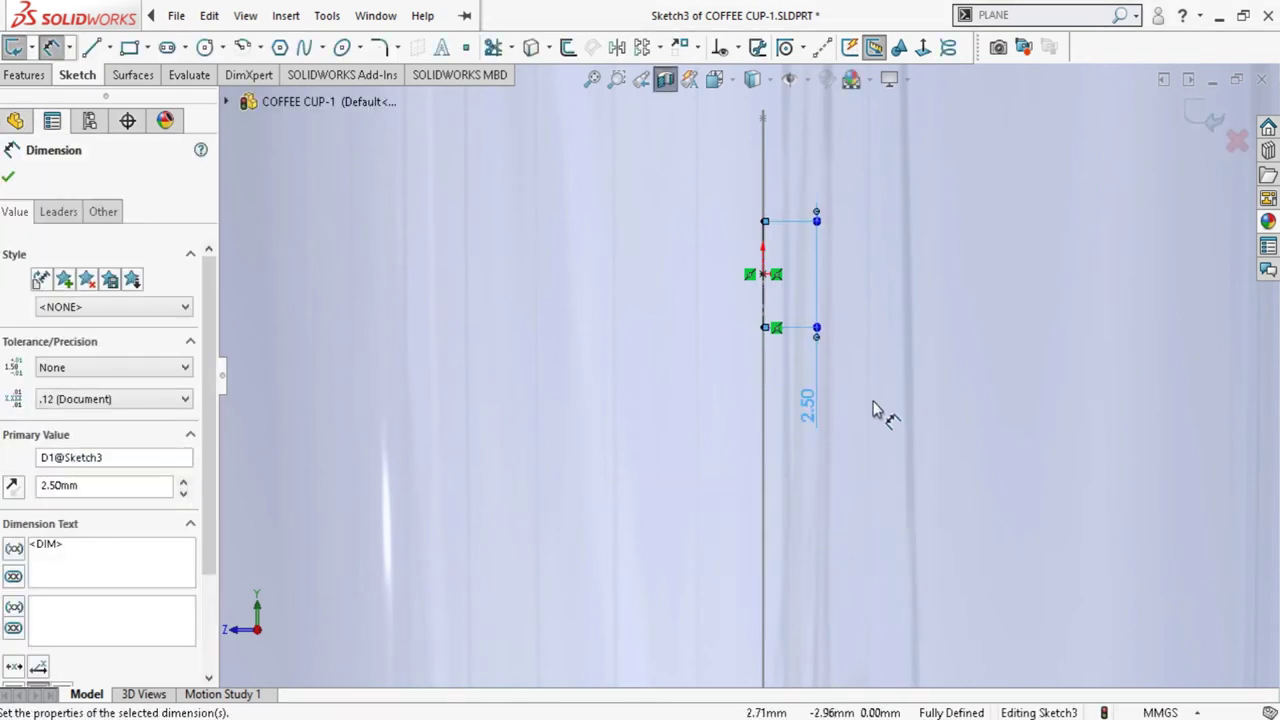
scroll(873, 401, "up", 3)
scroll(795, 232, "up", 2)
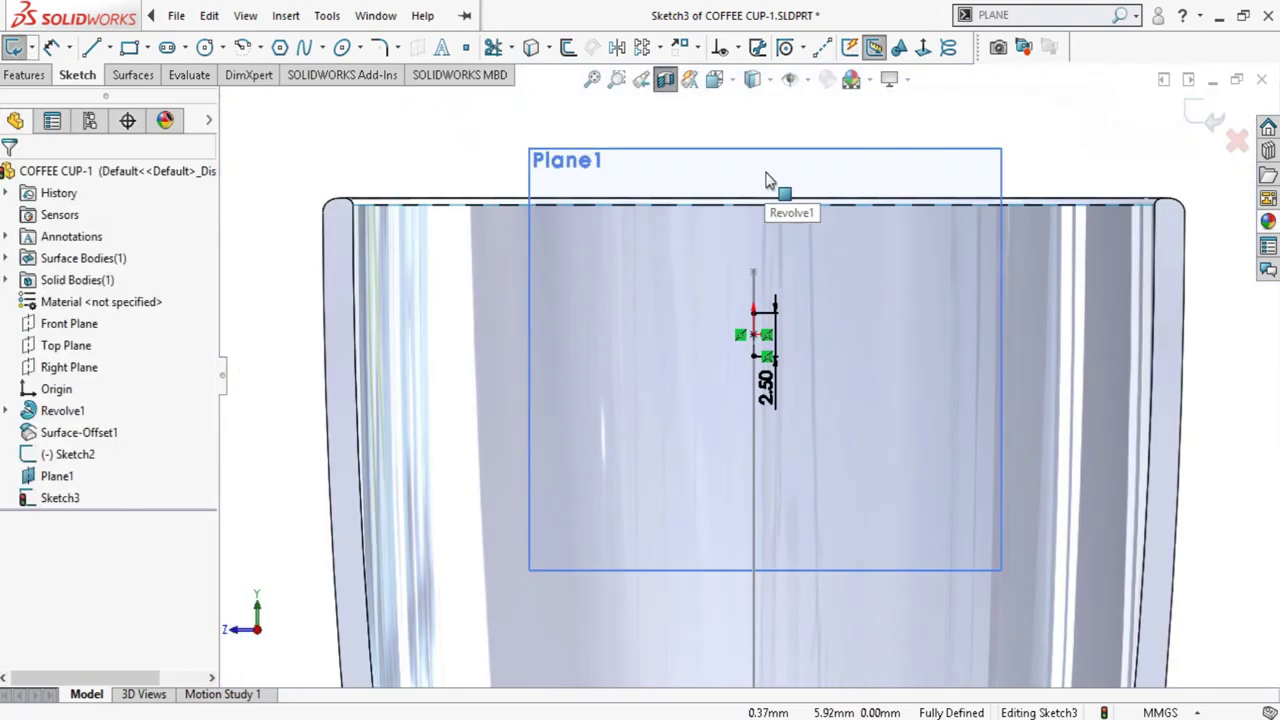
Draw a top line, a tangent arc on the right, and a bottom line back to the construction line
left_click(92, 52)
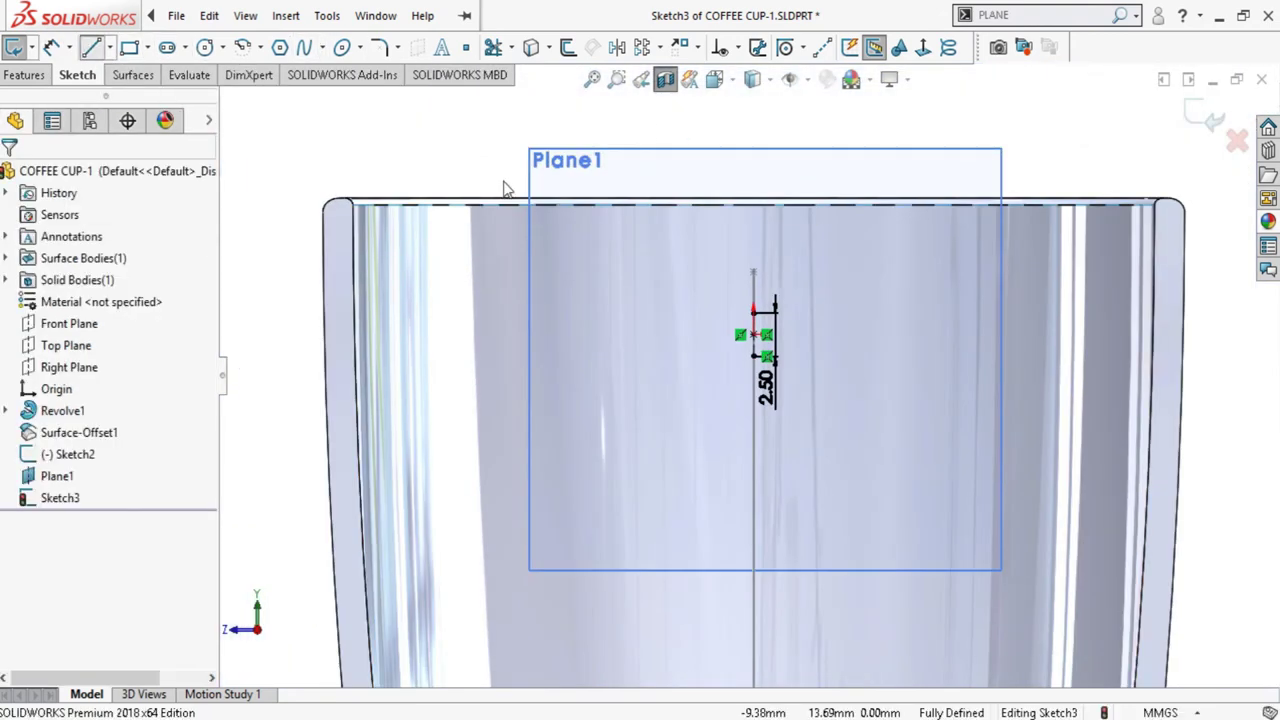
scroll(808, 328, "down", 3)
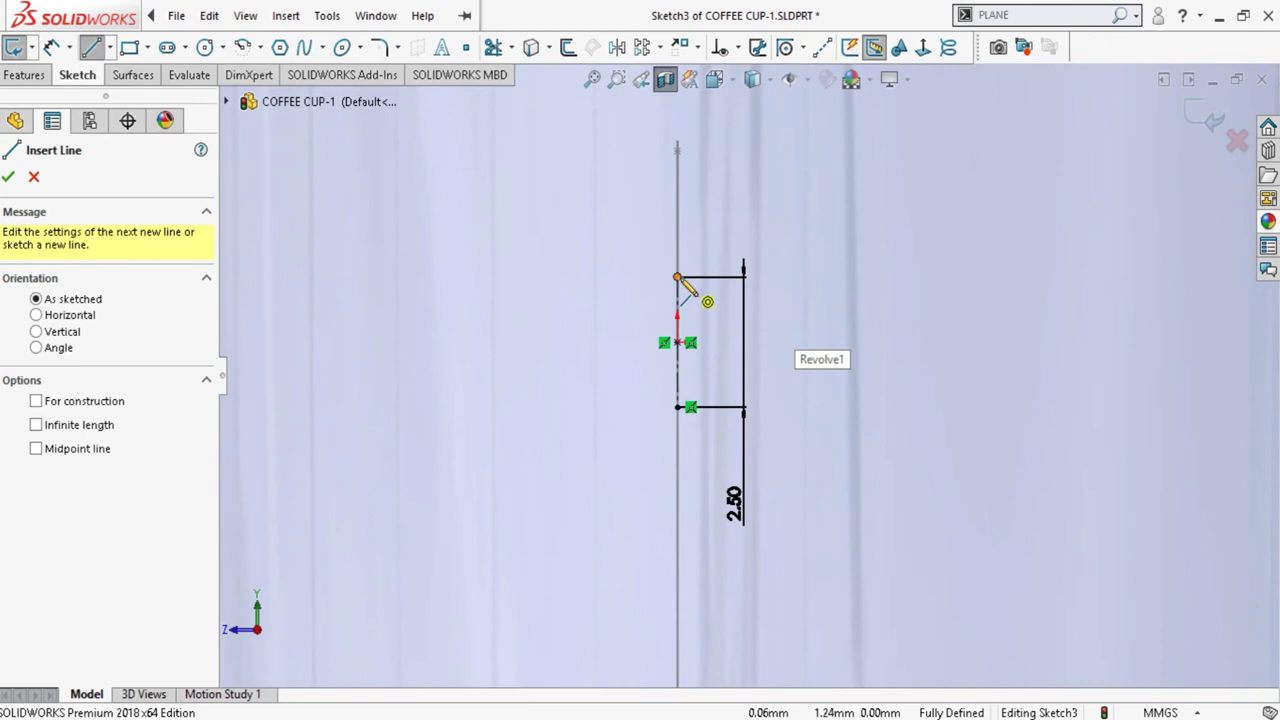
left_click(677, 277)
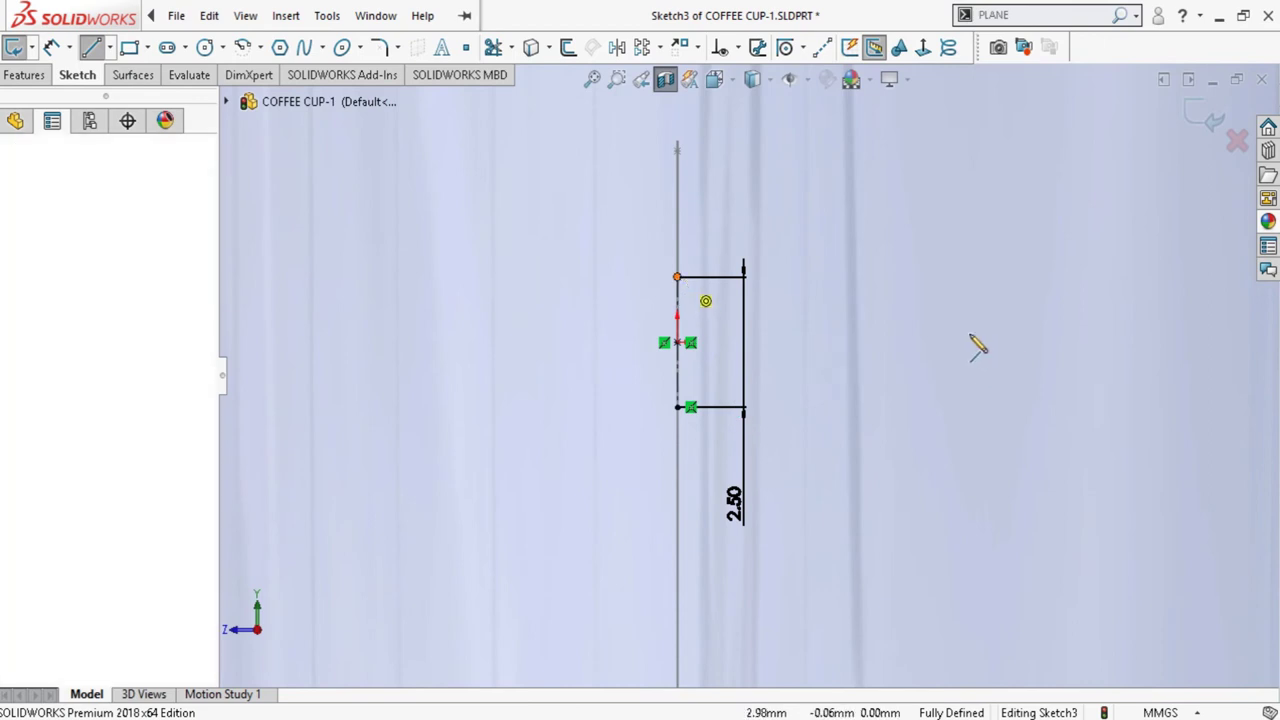
left_click(905, 291)
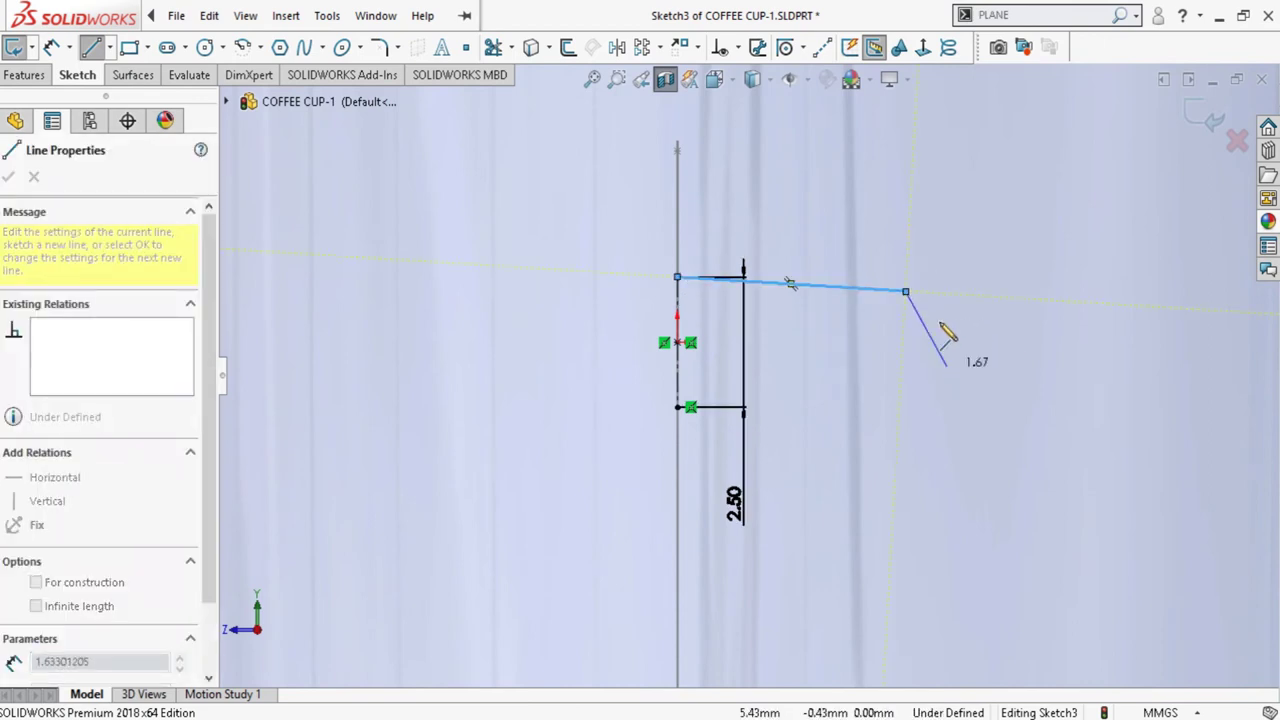
key("a")
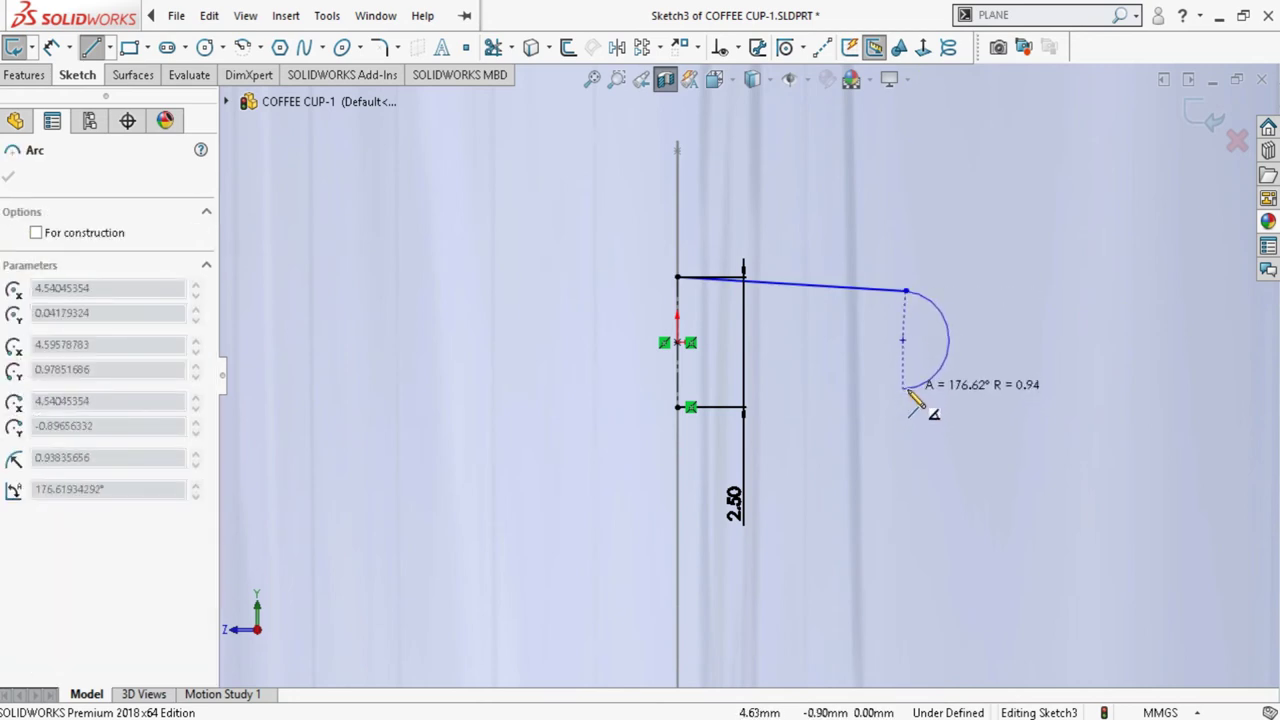
left_click(905, 390)
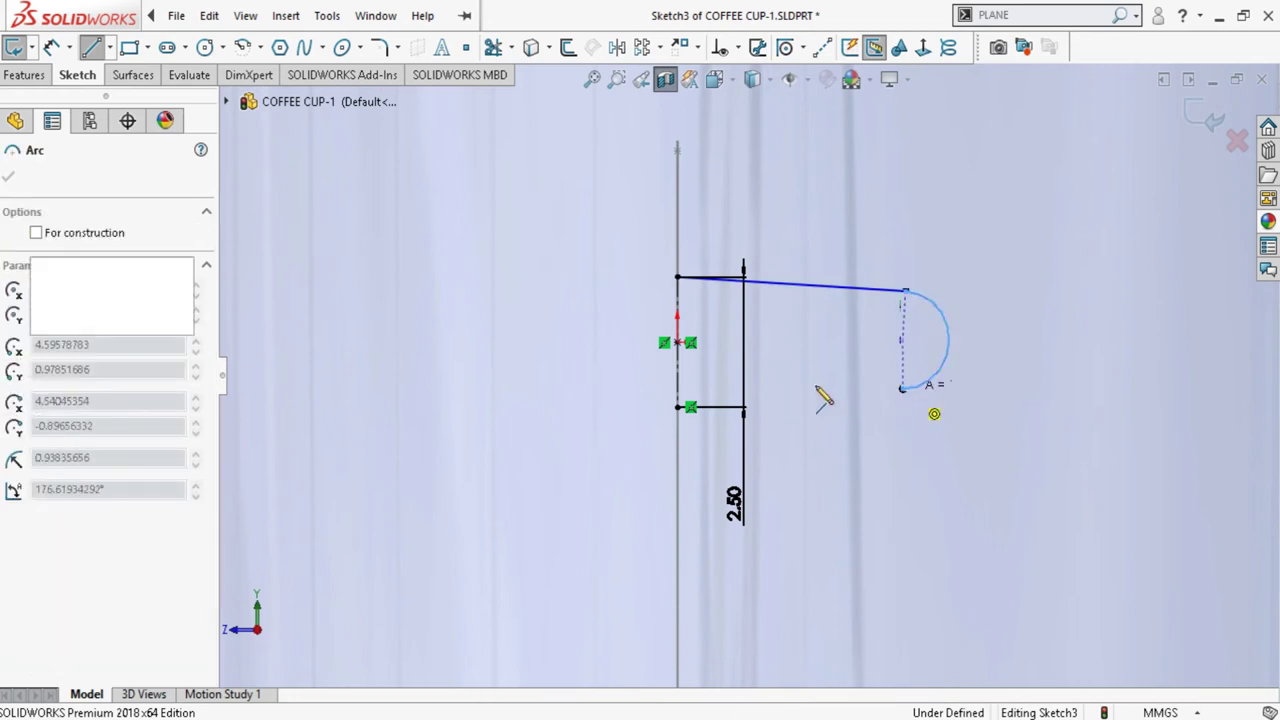
left_click(679, 407)
key("Escape")
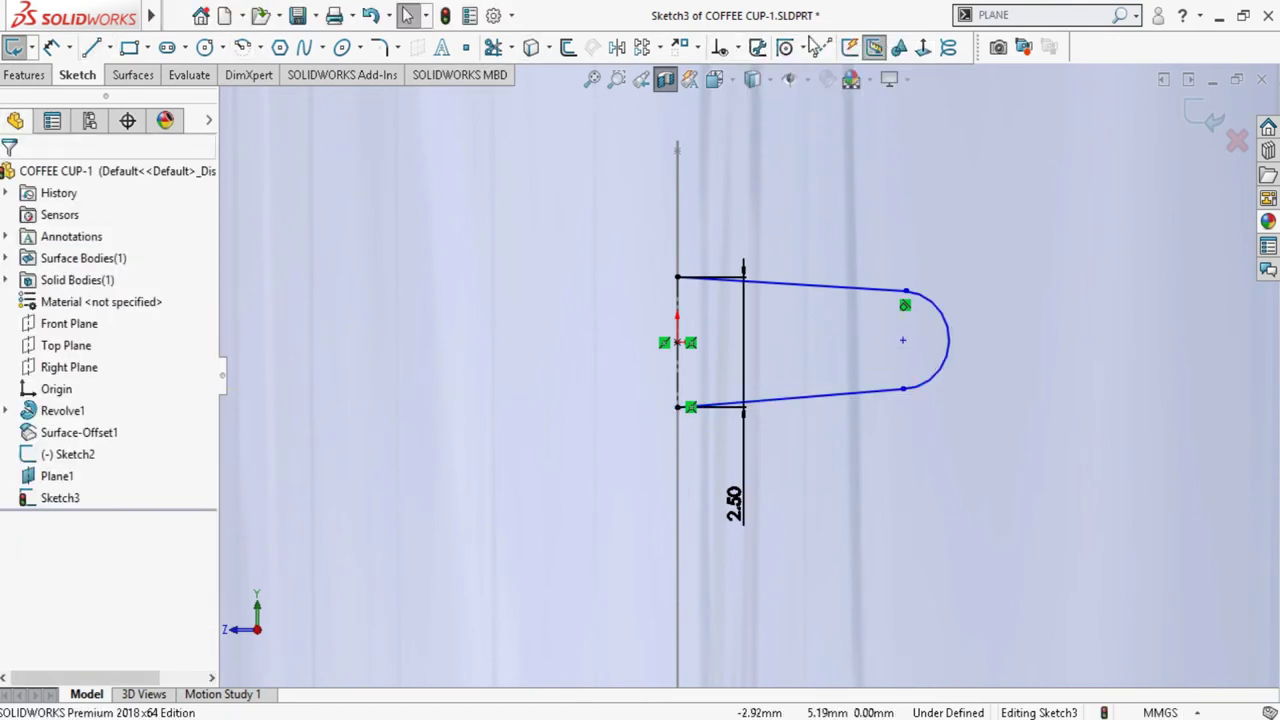
left_click(822, 51)
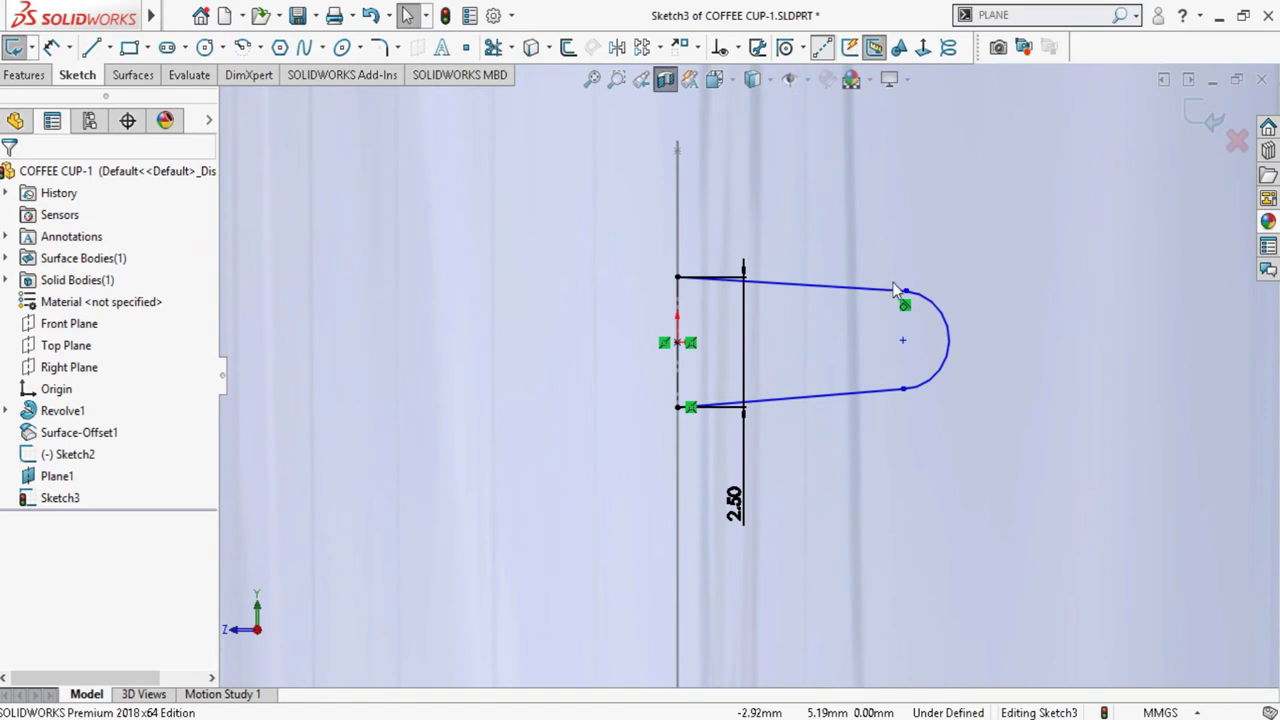
Draw a horizontal centerline from the construction line's midpoint to the arc centre
left_click(679, 343)
left_click(903, 342)
key("Escape")
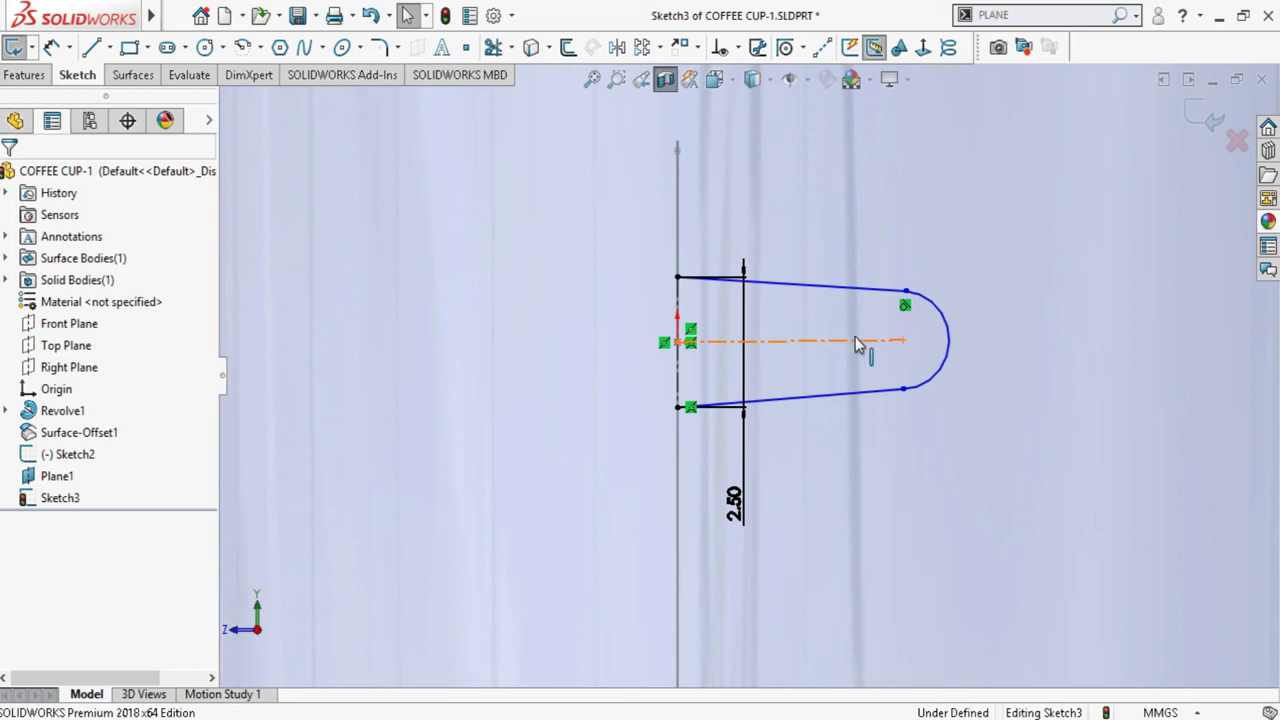
left_click(878, 288)
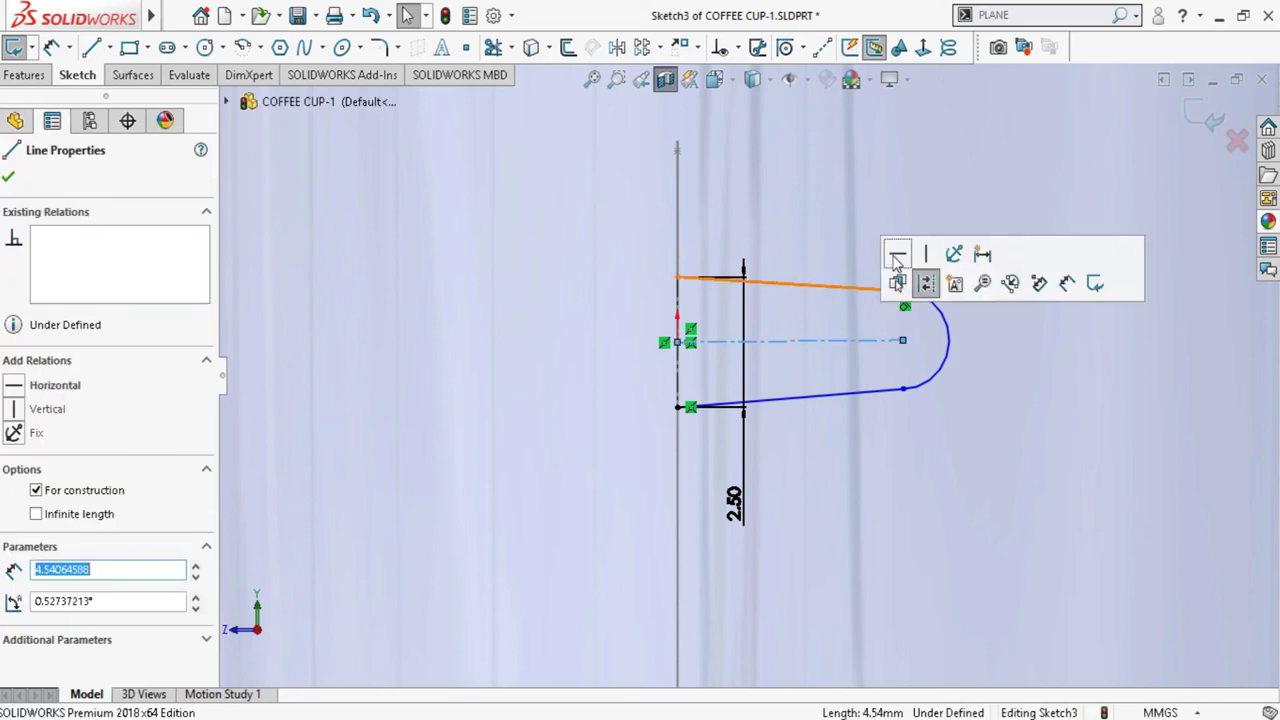
Make the top and bottom lines symmetric about the horizontal centerline
left_click(832, 289)
left_click(812, 345, "ctrl")
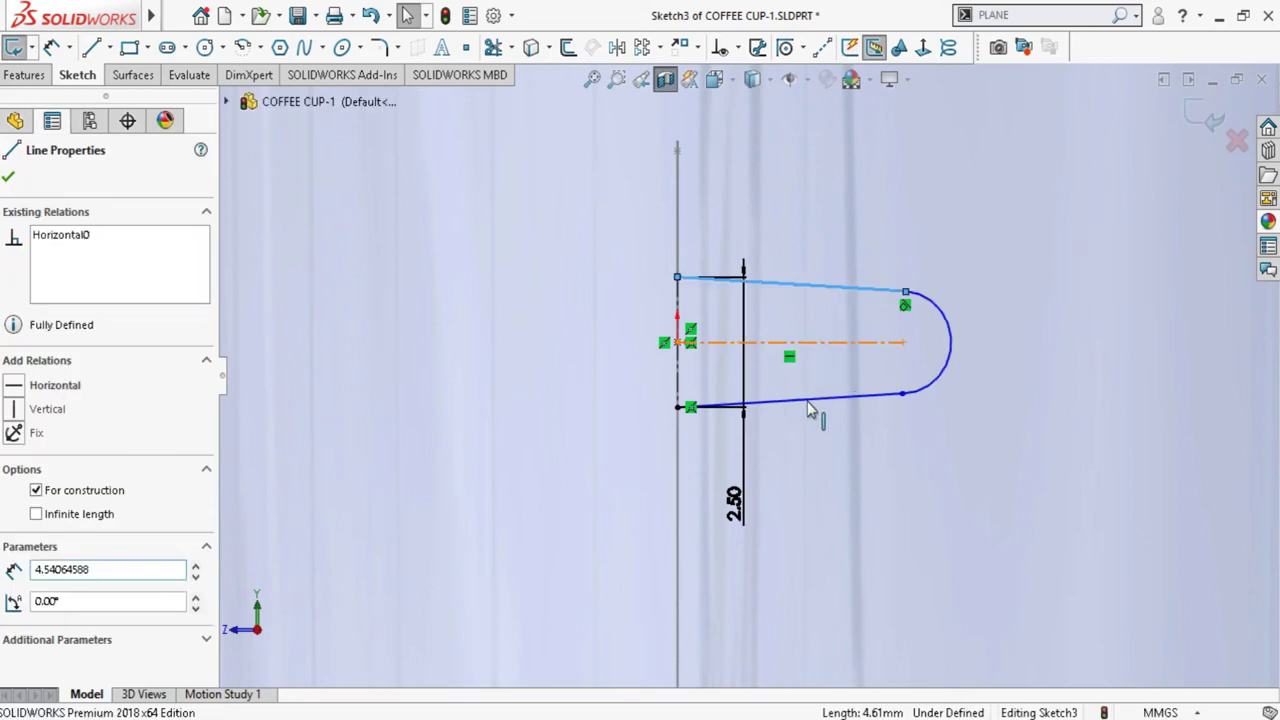
left_click(808, 410, "ctrl")
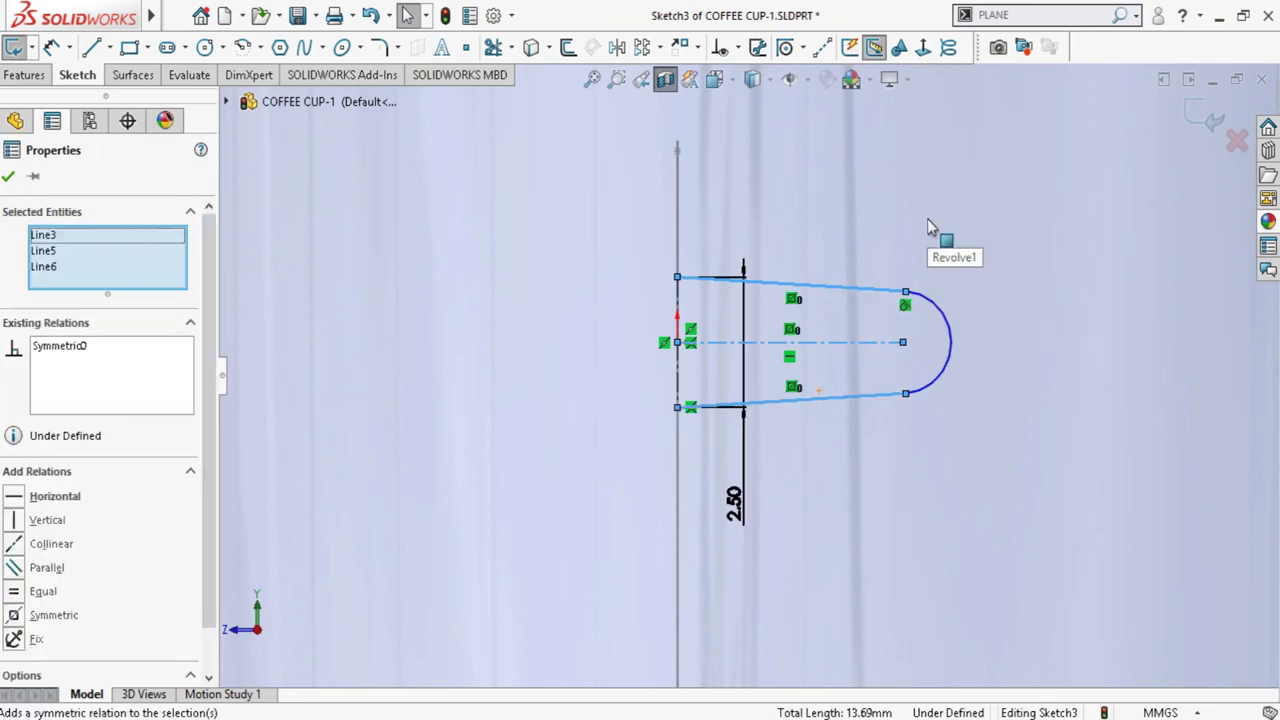
left_click(842, 197)
scroll(922, 385, "down", 2)
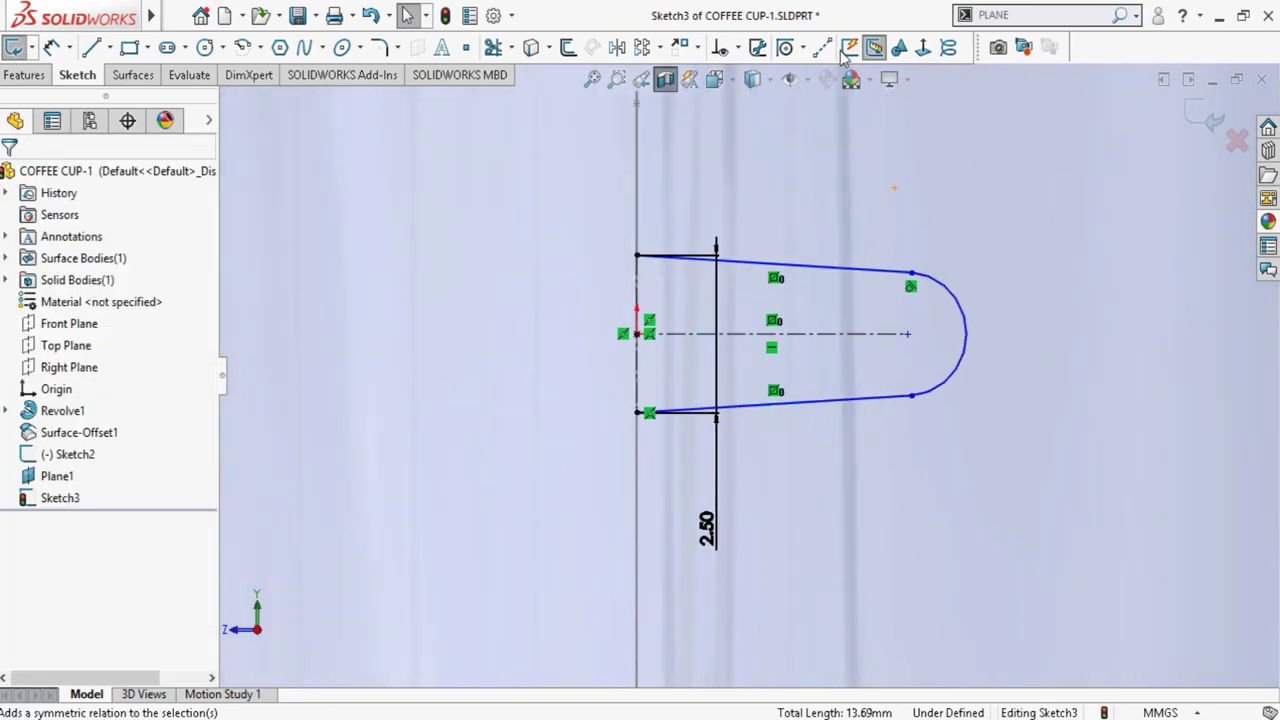
Dimension the angle between the side lines at 1.50° and move the 2.50 dimension left
left_click(52, 47)
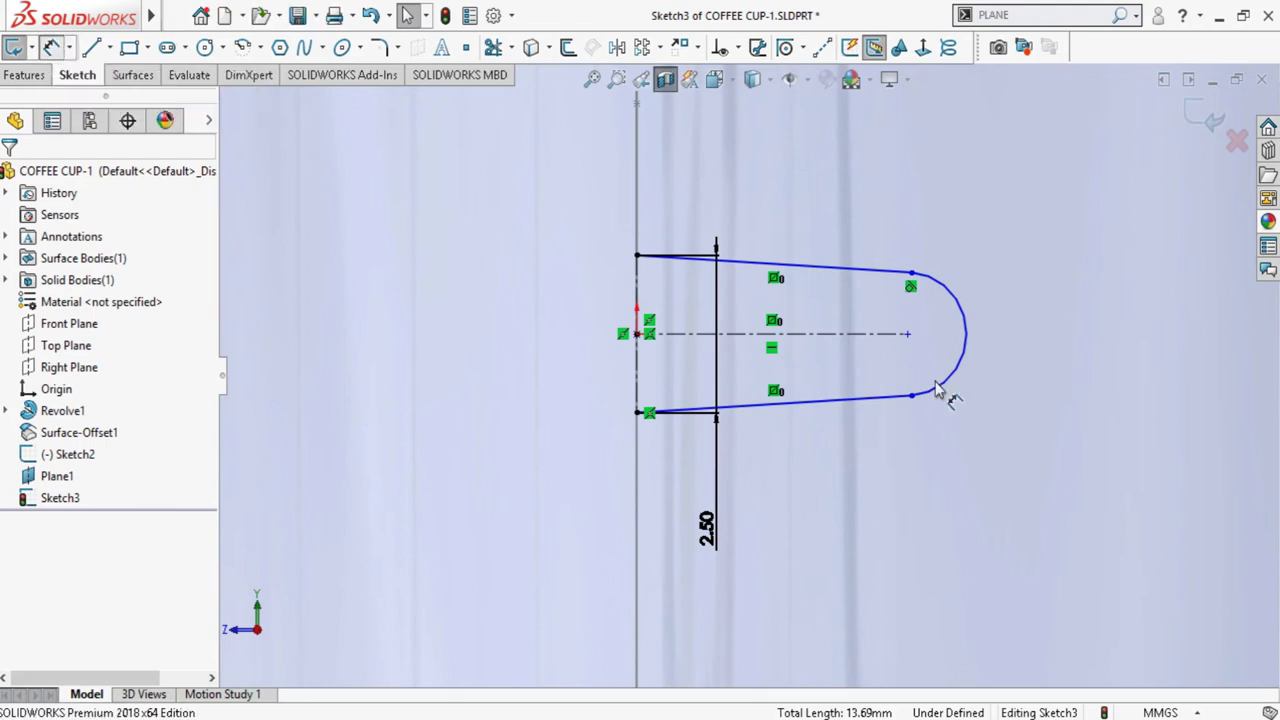
left_click(800, 272)
left_click(828, 404)
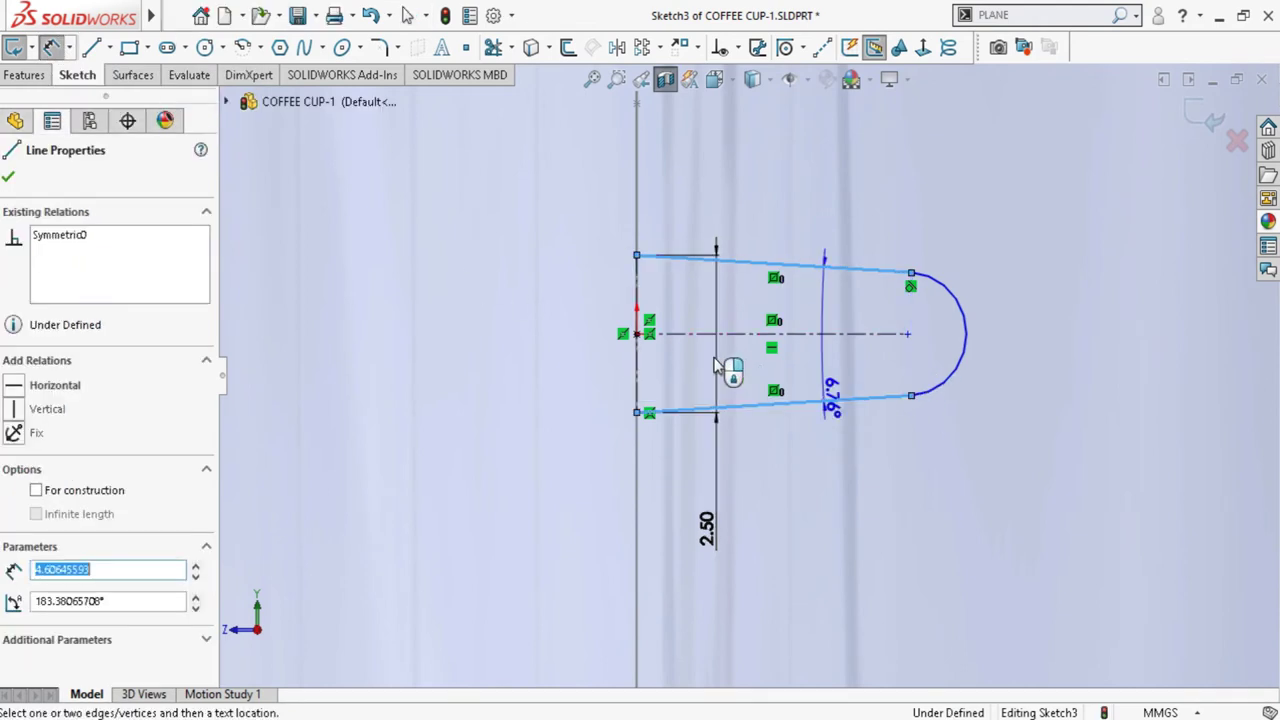
left_click(510, 336)
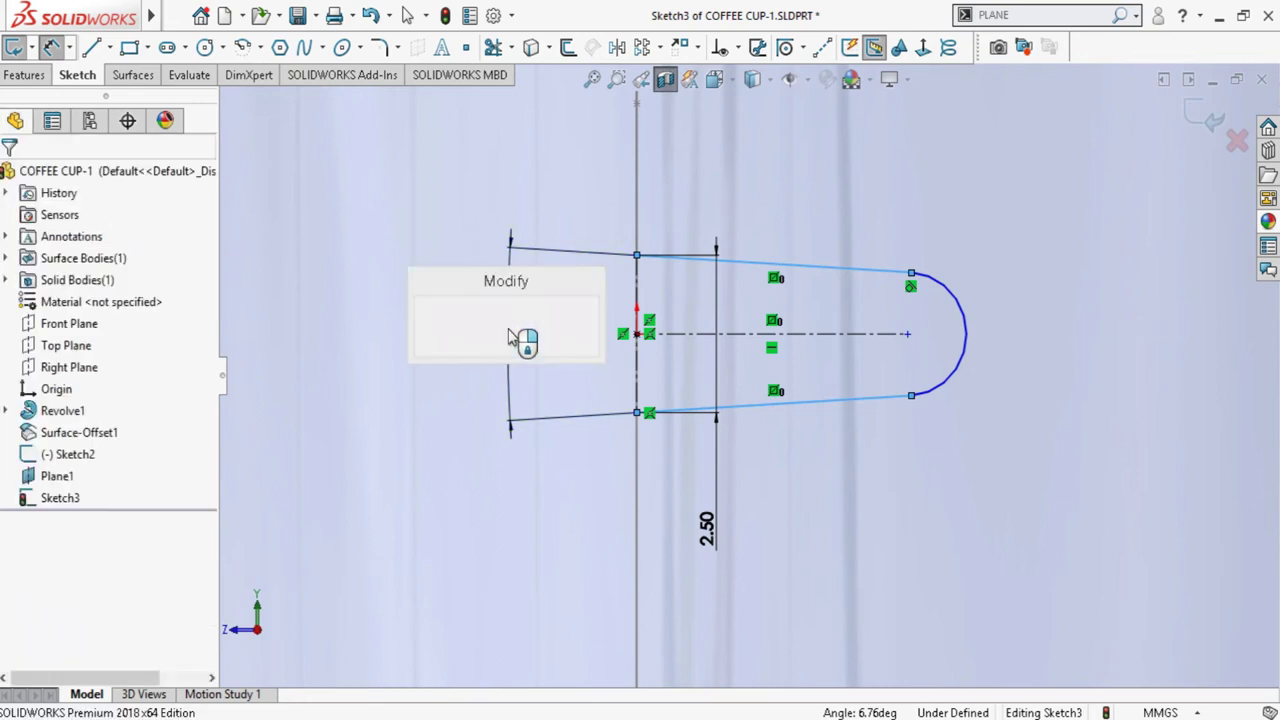
type("1.")
key("Return")
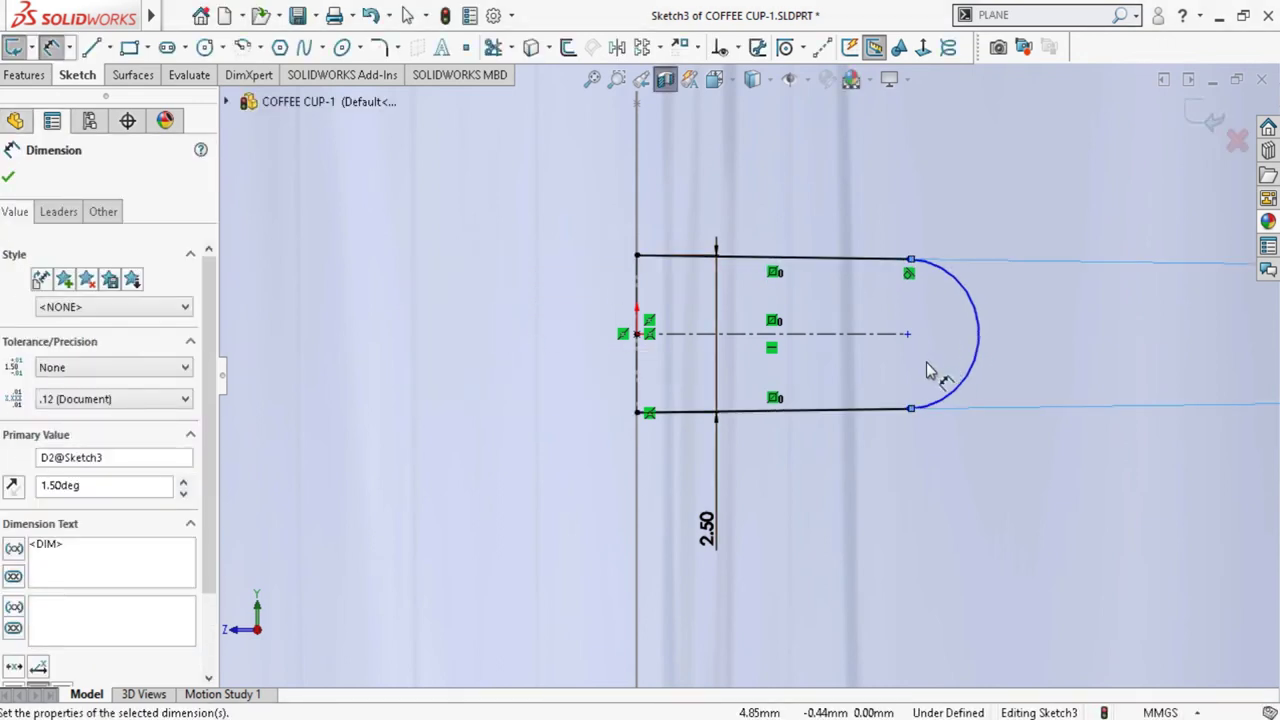
key("Escape")
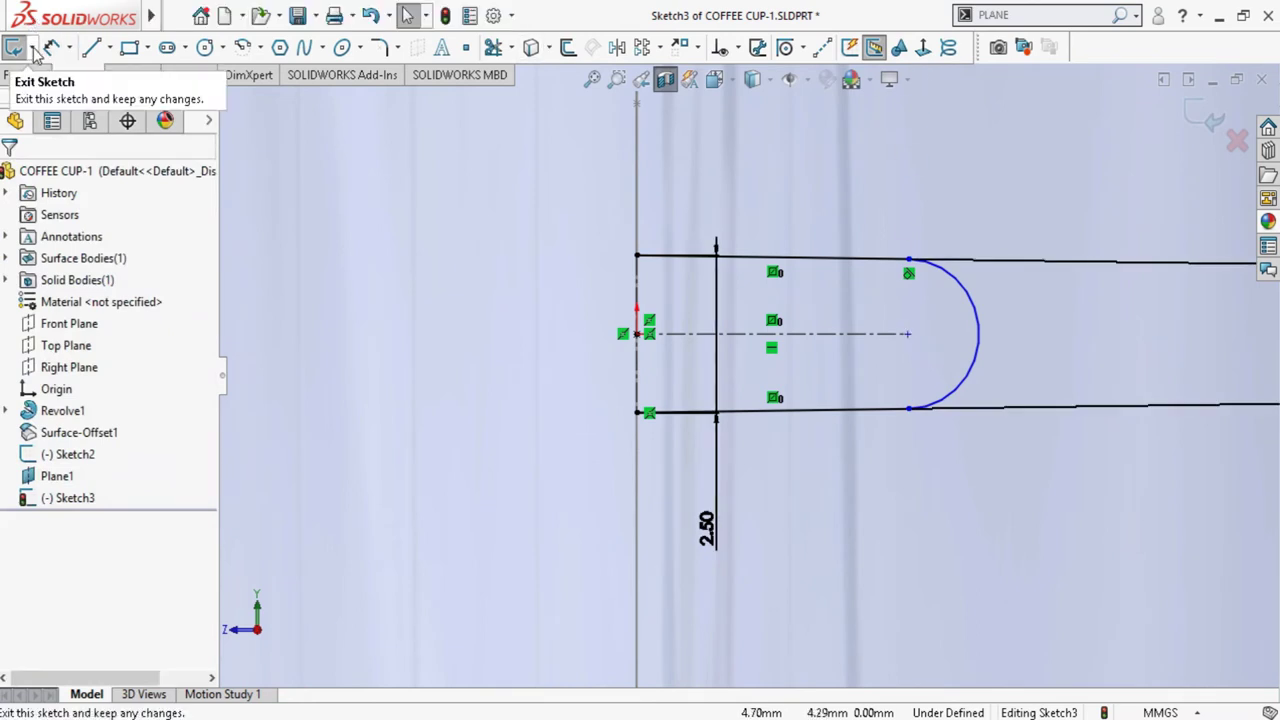
left_click(52, 47)
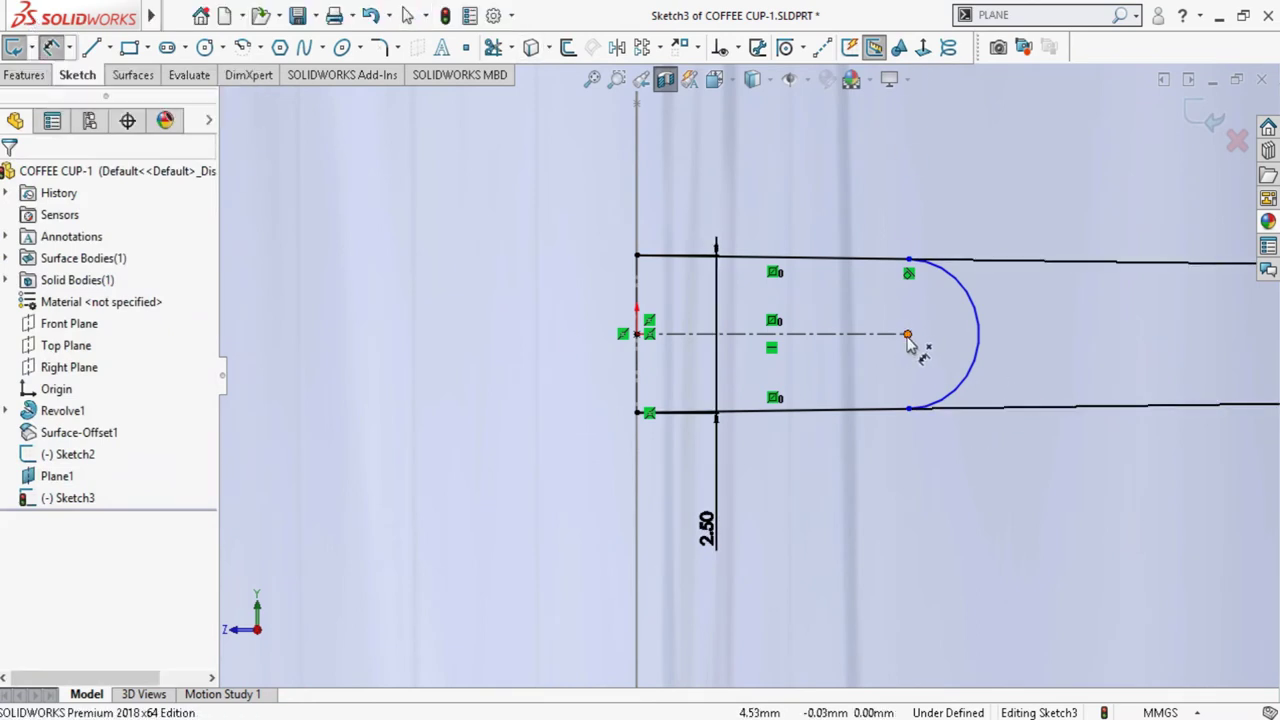
left_click(565, 335)
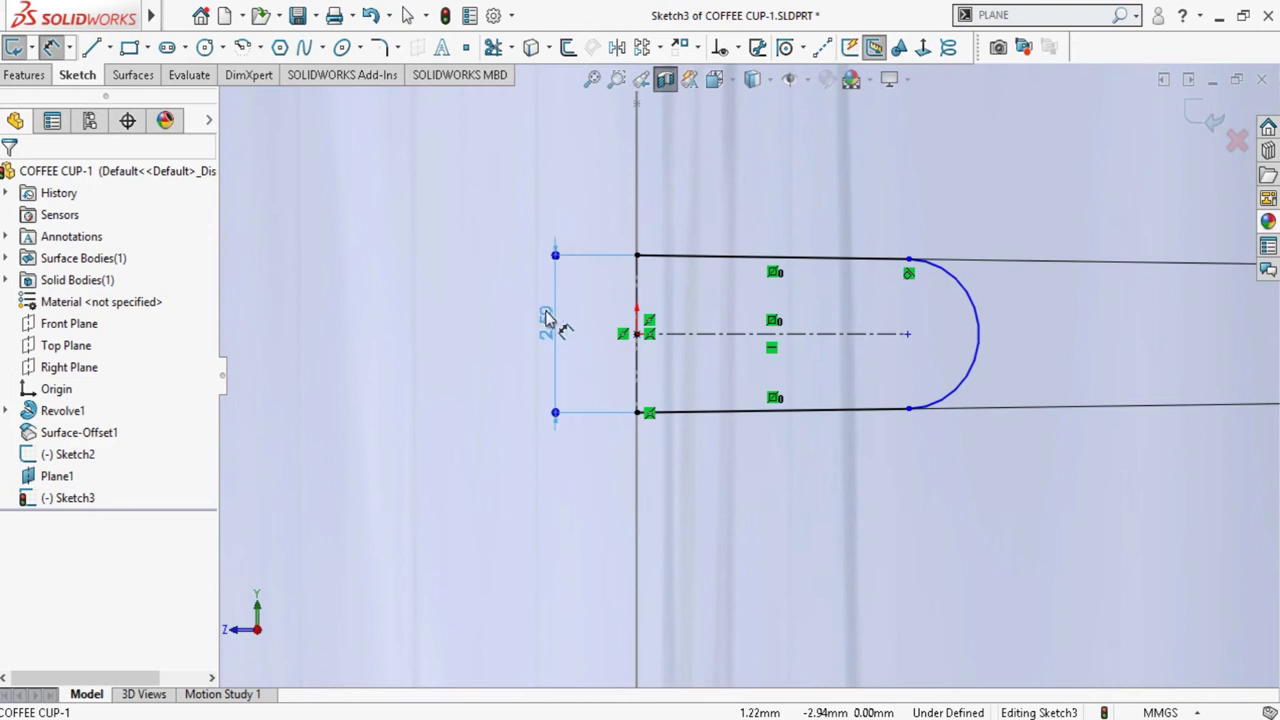
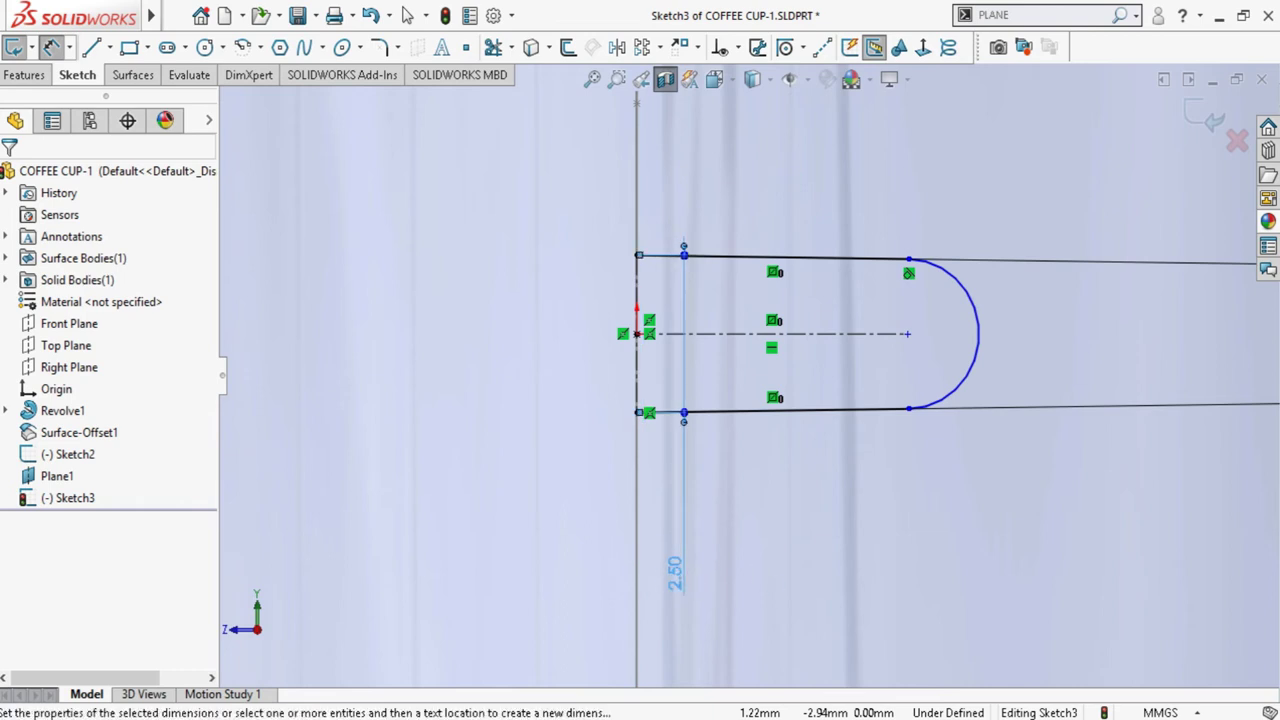
Move the 1.5° angle dimension closer to the slot profile
scroll(1069, 357, "up", 5)
scroll(1070, 358, "up", 2)
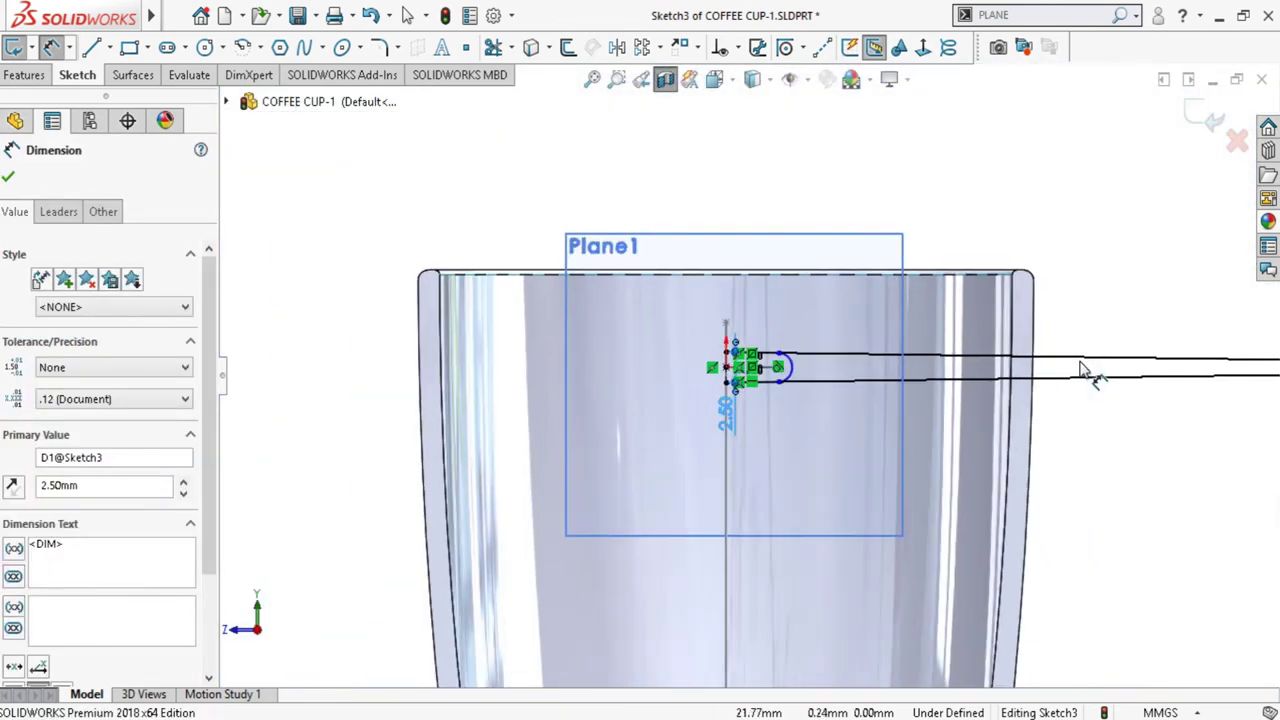
scroll(1075, 359, "up", 3)
left_click_drag(1200, 372, 1035, 374)
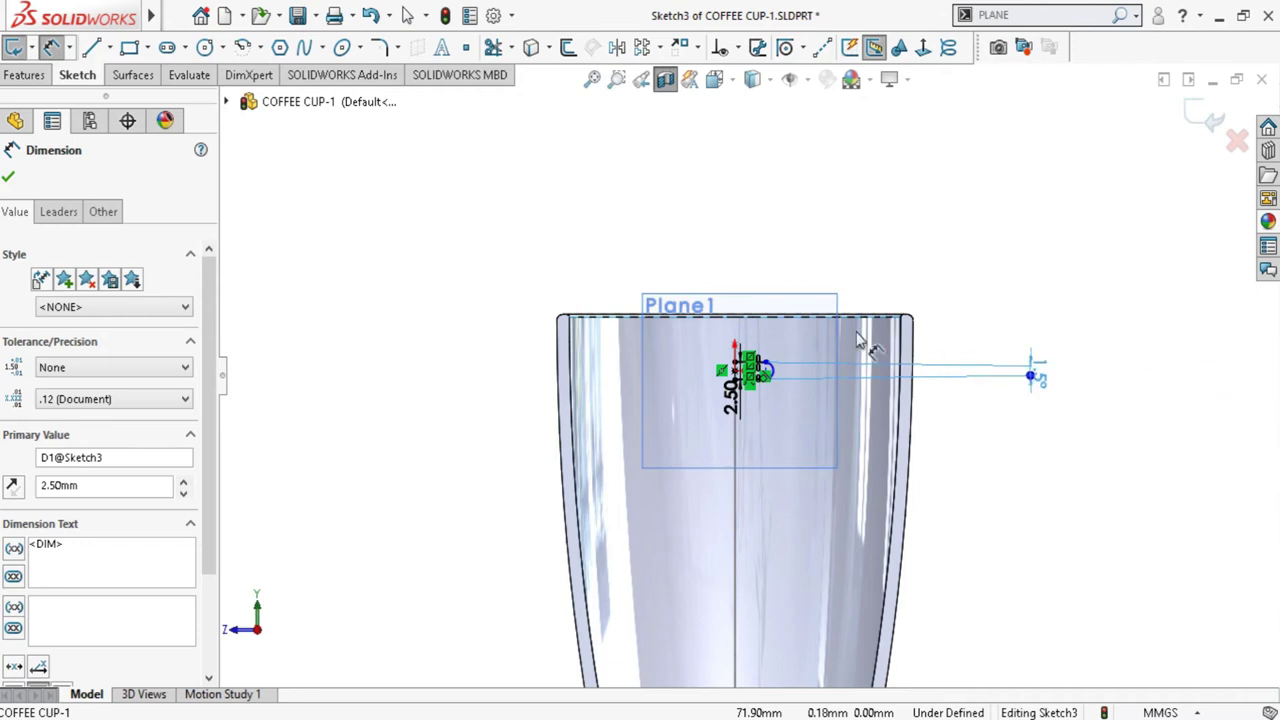
left_click(698, 376)
scroll(705, 380, "down", 2)
scroll(720, 385, "down", 2)
scroll(735, 390, "down", 2)
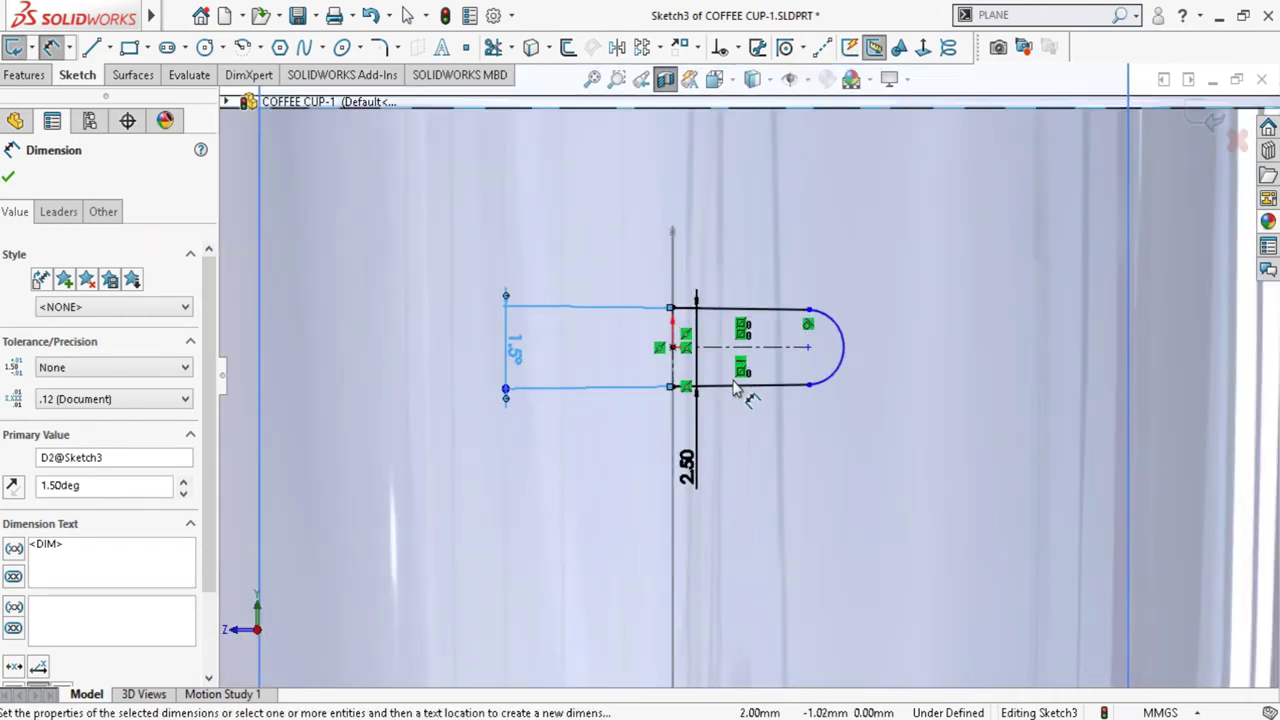
scroll(735, 390, "down", 3)
left_click_drag(268, 316, 505, 314)
scroll(760, 378, "down", 2)
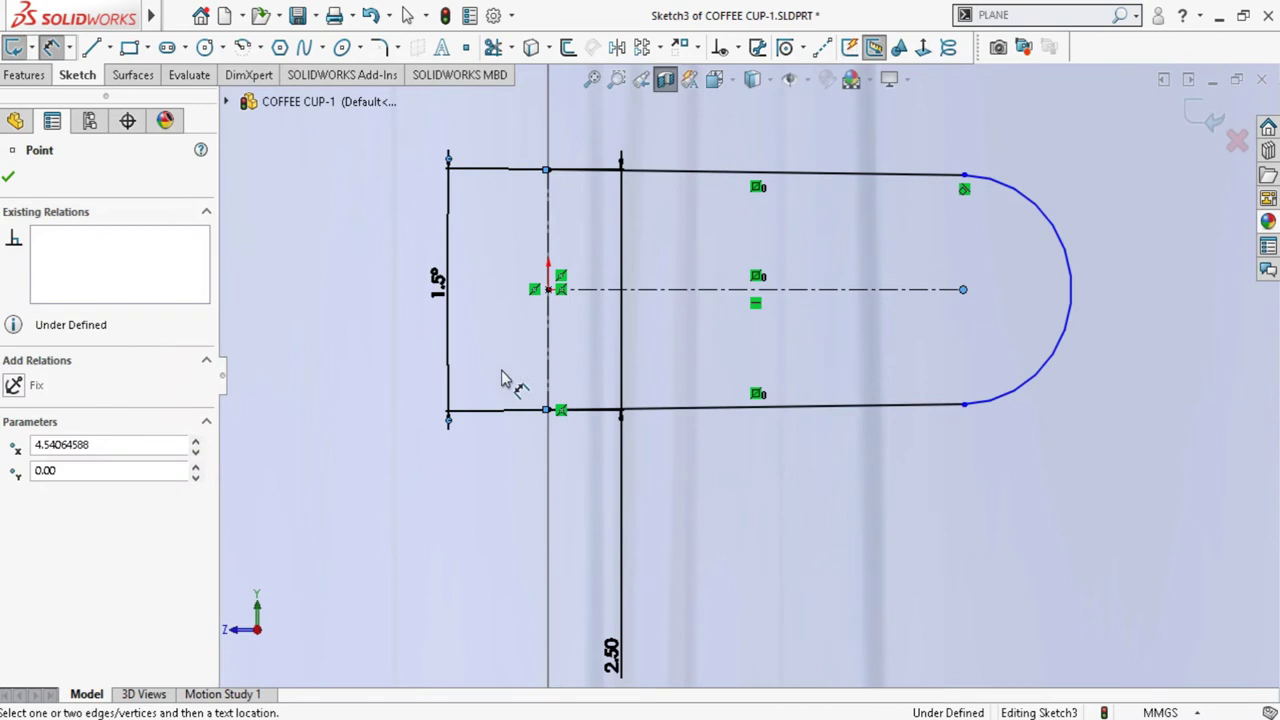
Dimension the profile length from the vertical construction line to 3.25 mm
left_click(548, 338)
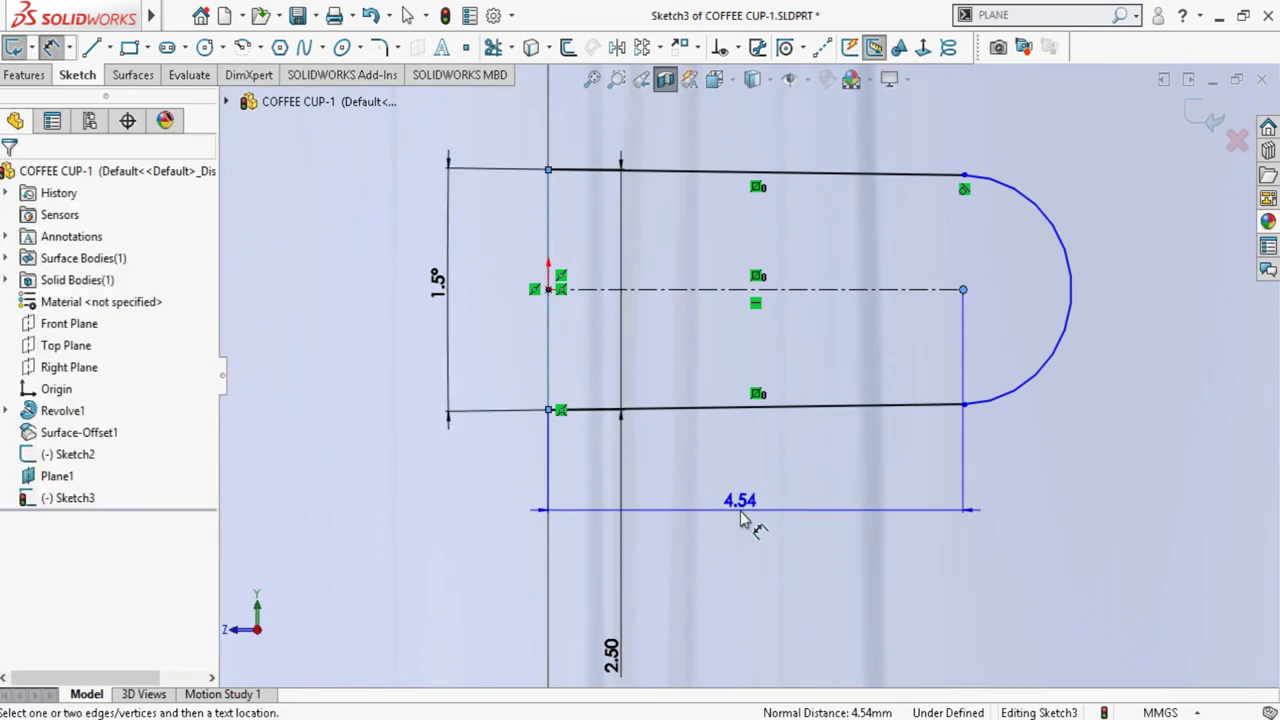
left_click(742, 518)
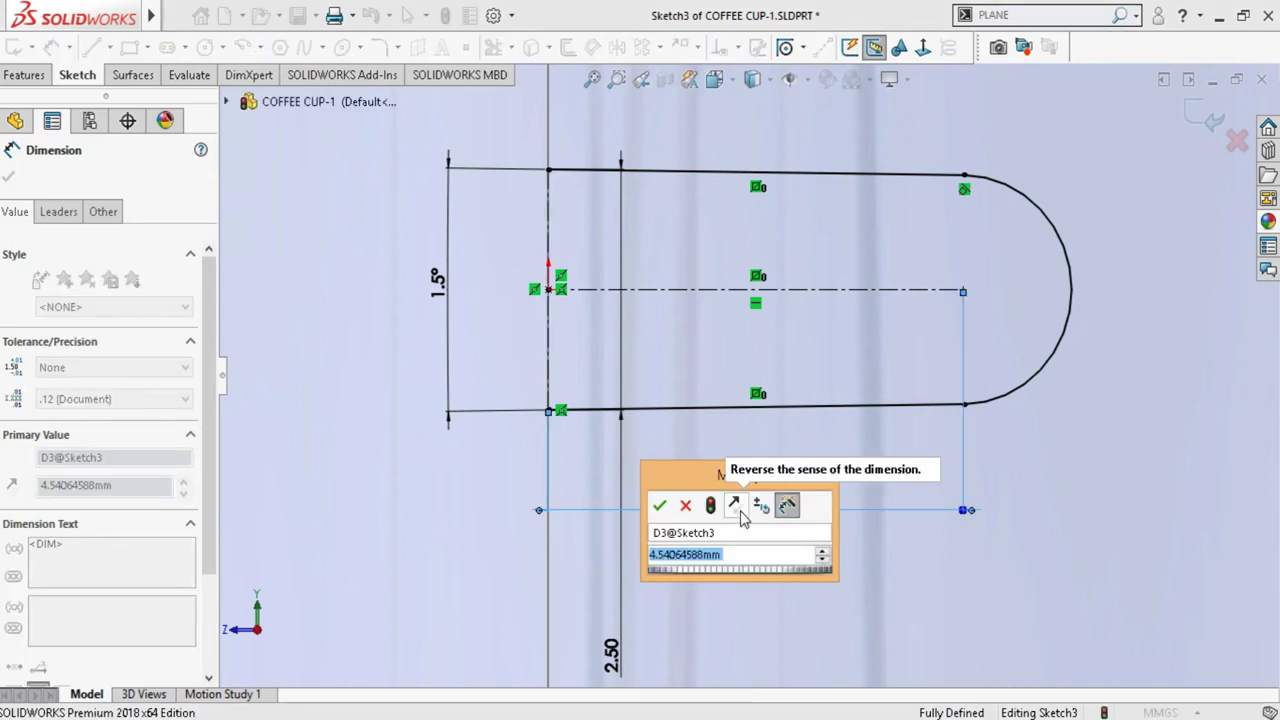
type("3.")
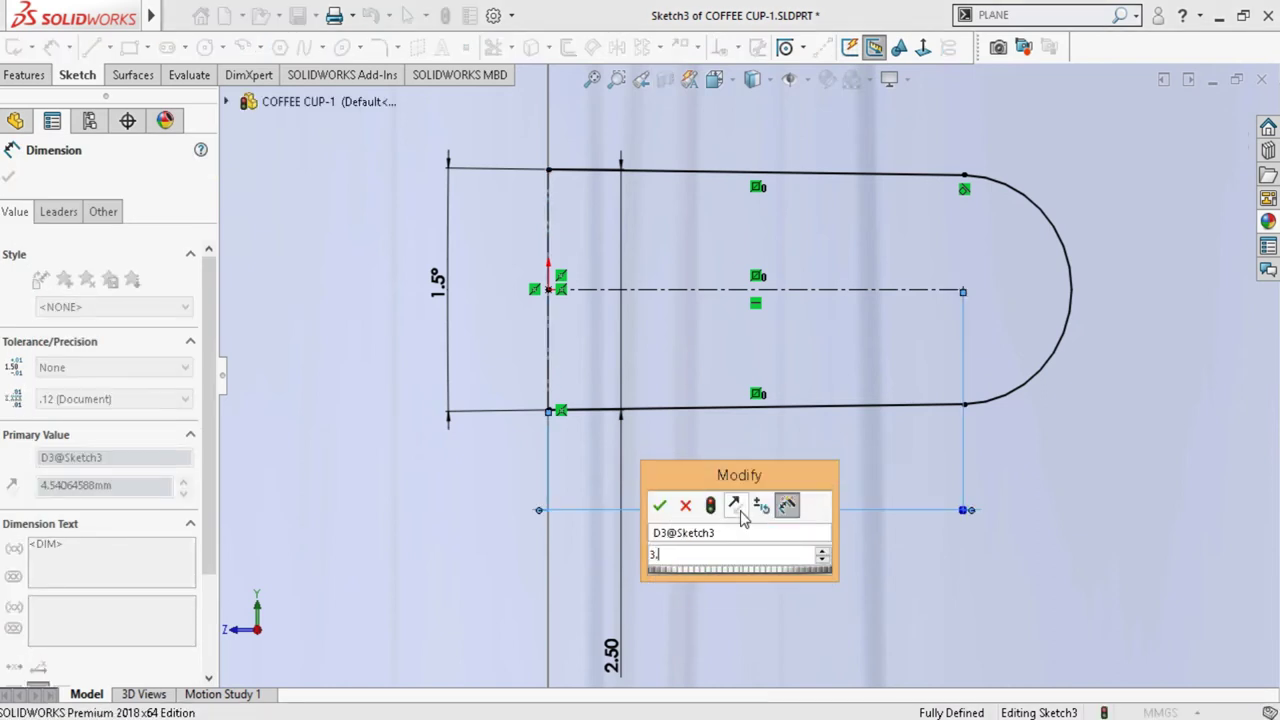
type("25")
key("Return")
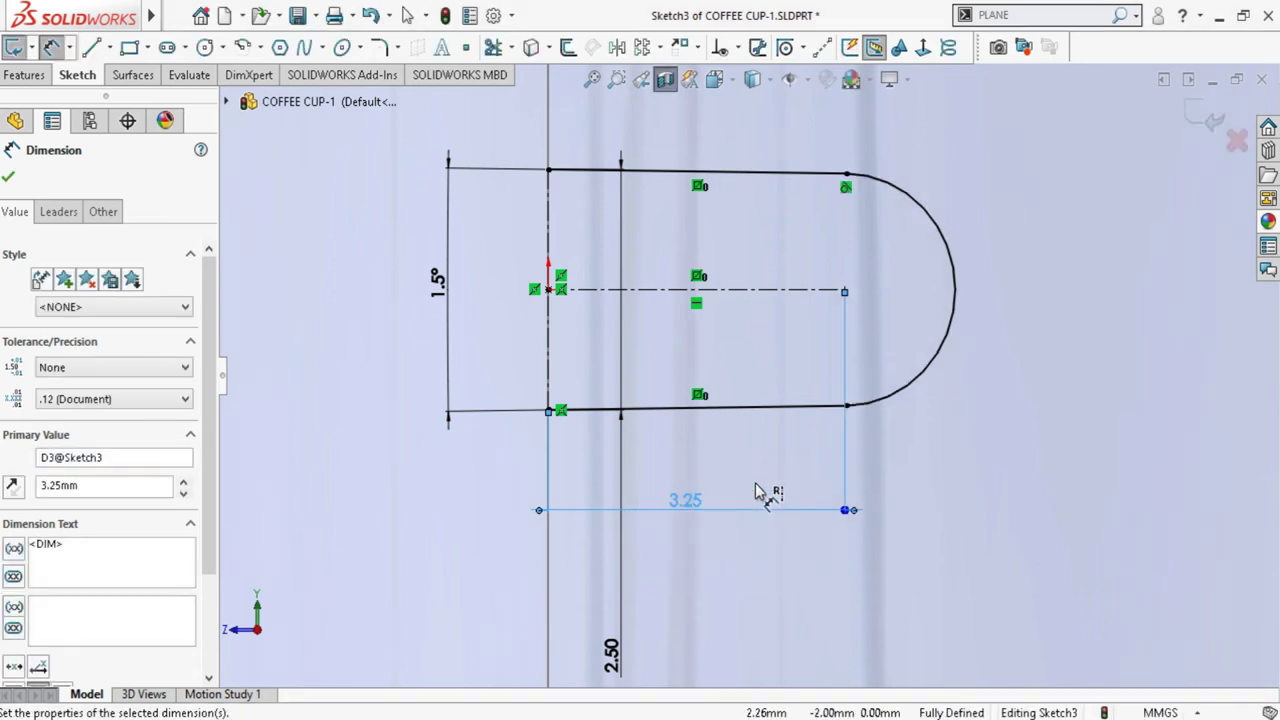
scroll(757, 492, "up", 2)
scroll(740, 465, "up", 1)
scroll(735, 455, "down", 1)
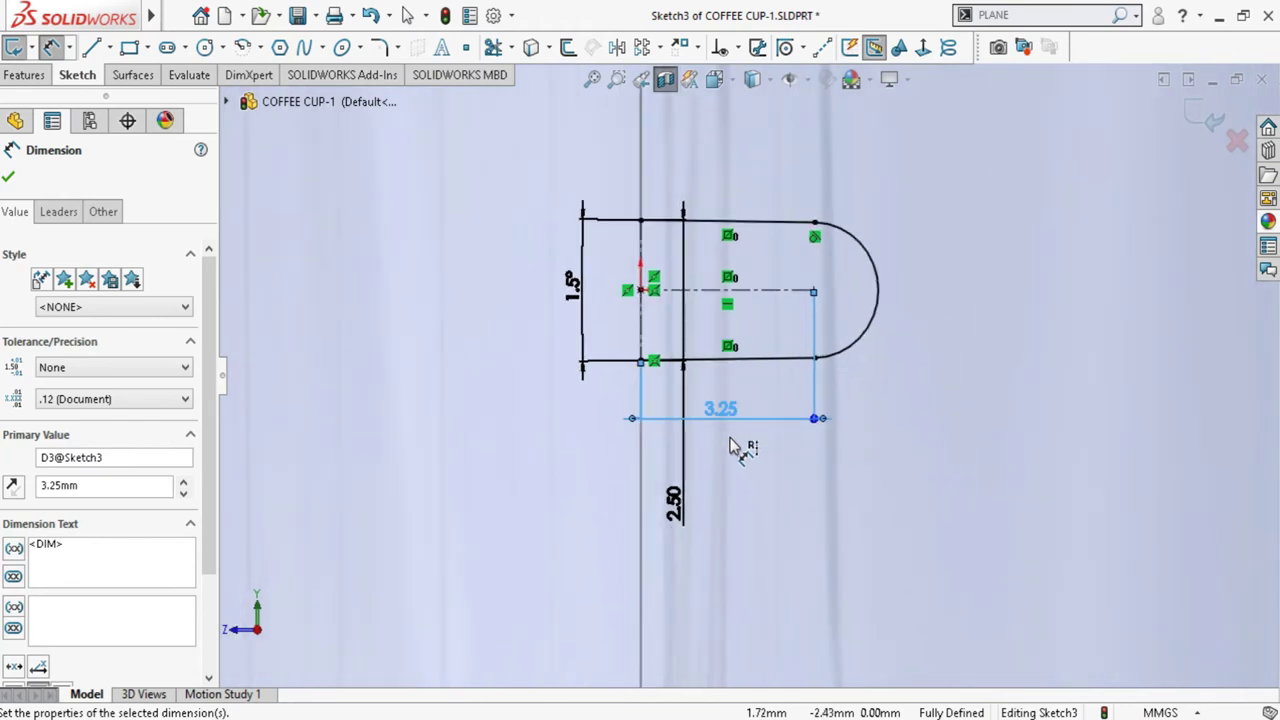
scroll(735, 448, "up", 2)
key("Escape")
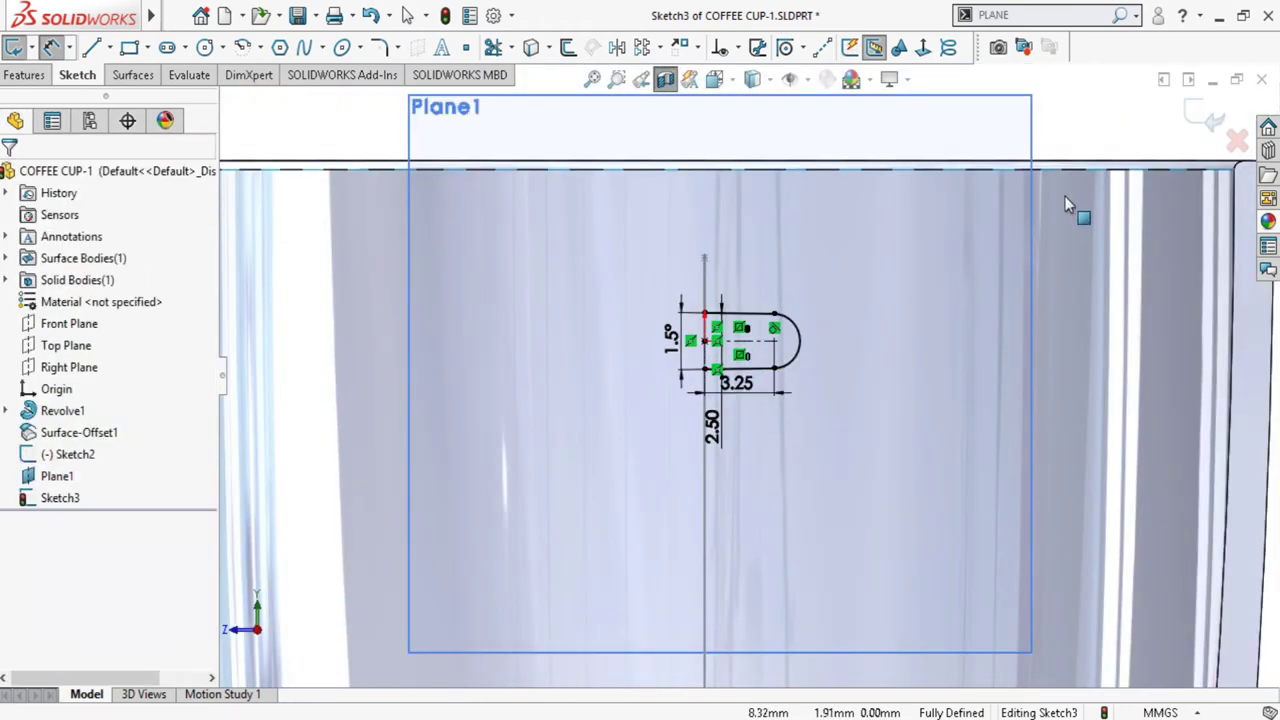
Mirror the half-slot profile about the vertical centerline
left_click(1027, 137)
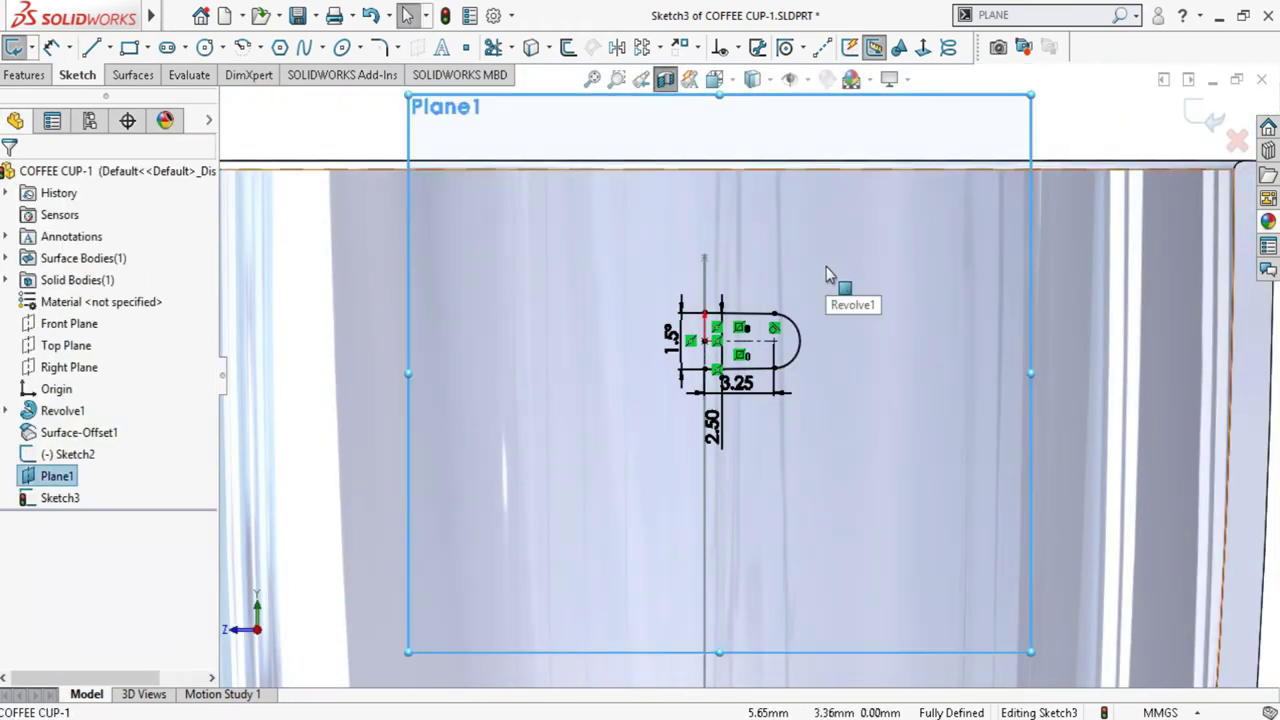
left_click_drag(826, 265, 630, 436)
scroll(741, 356, "down", 3)
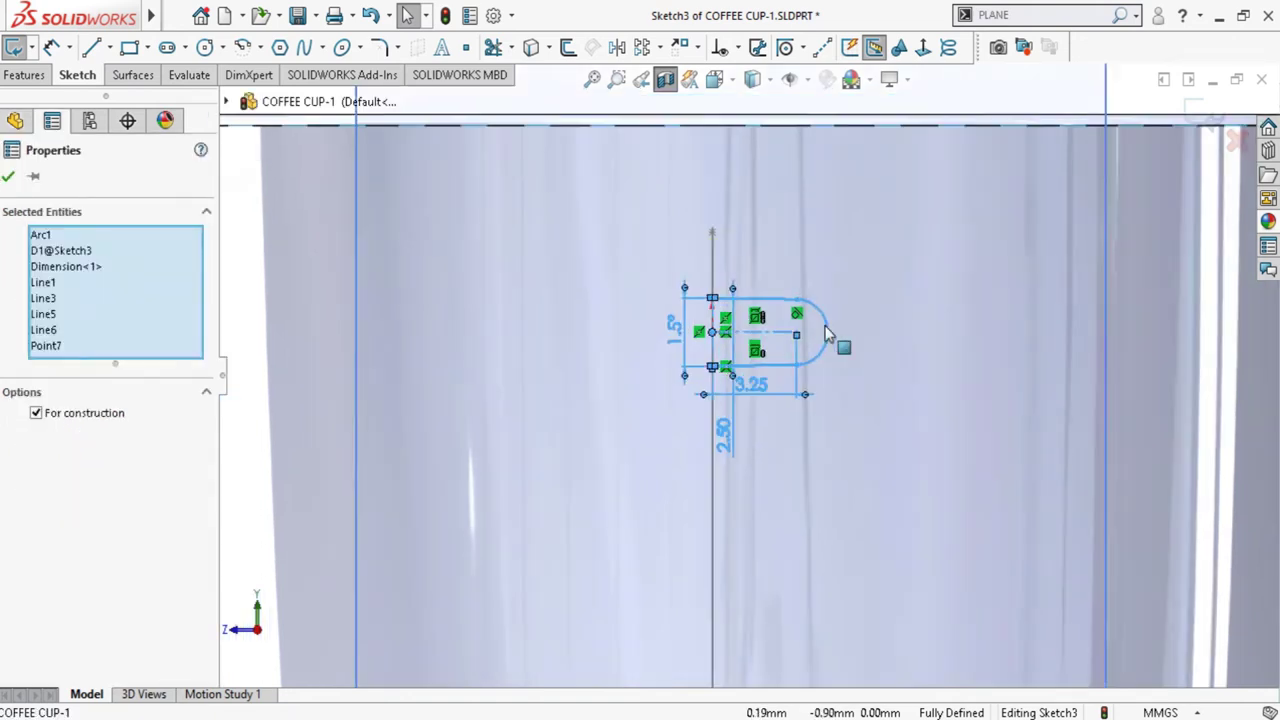
left_click(795, 328, "ctrl")
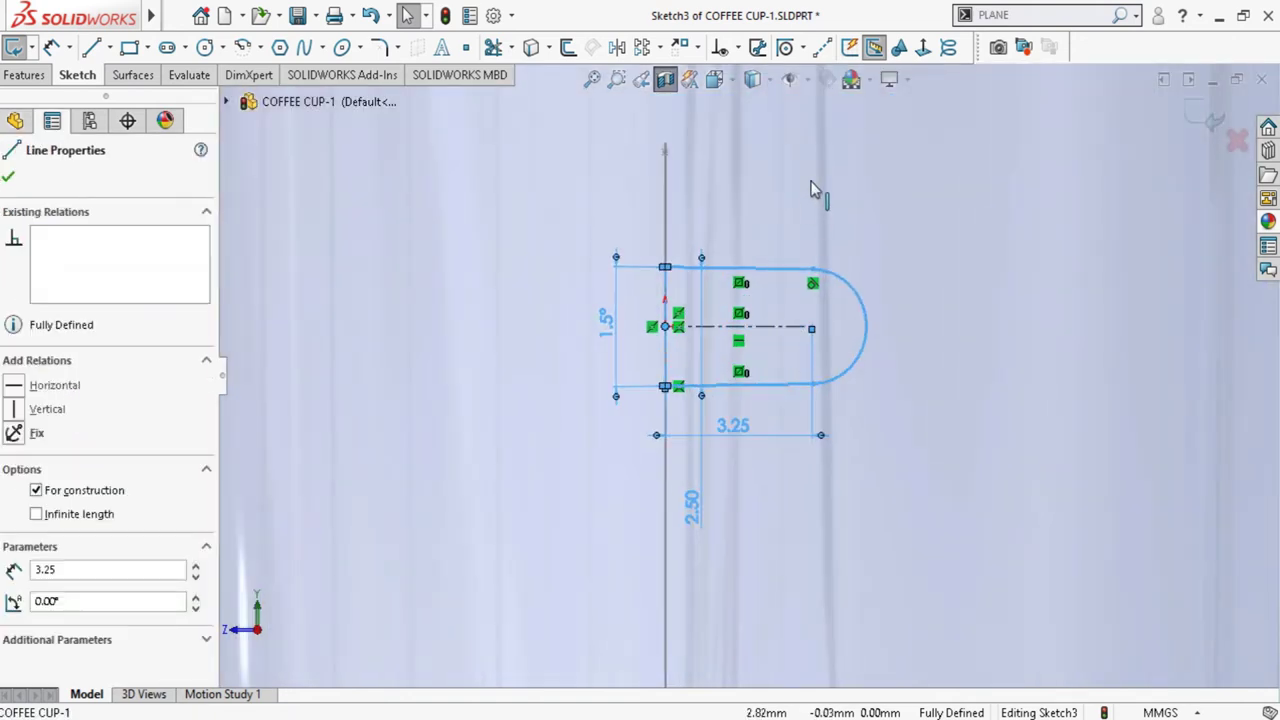
left_click(617, 47)
scroll(800, 320, "up", 6)
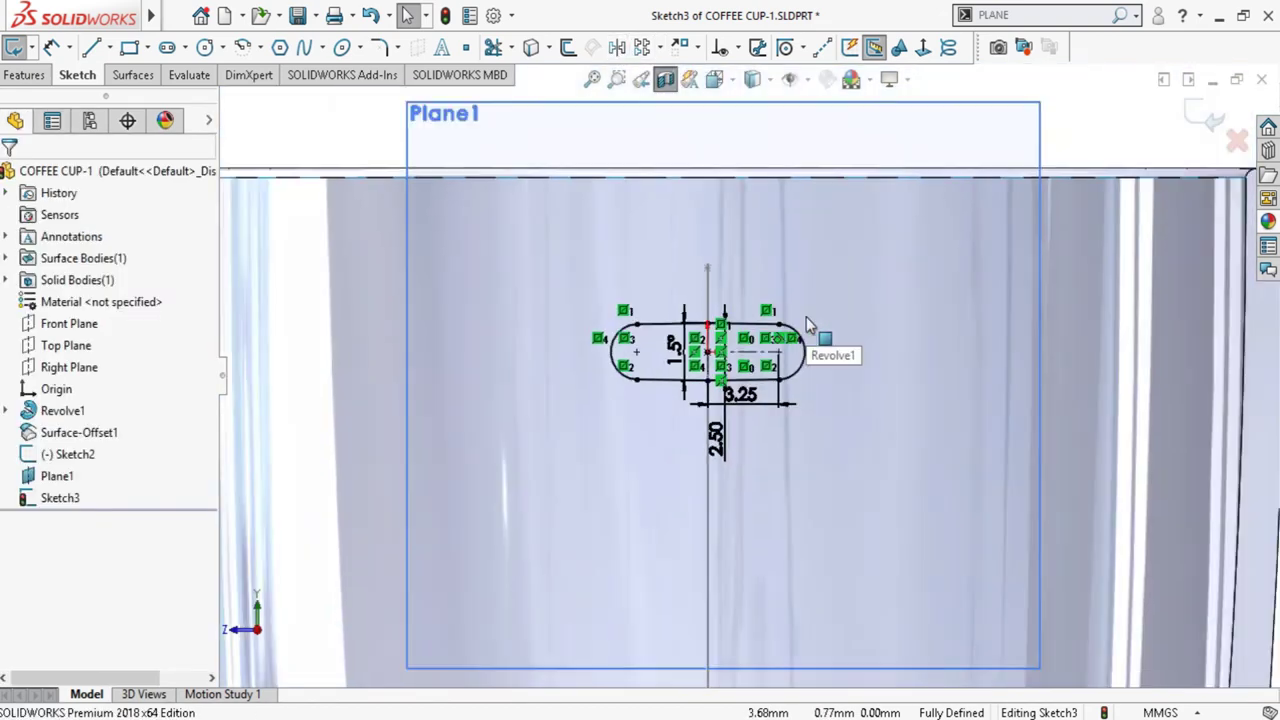
middle_click_drag(809, 320, 851, 434)
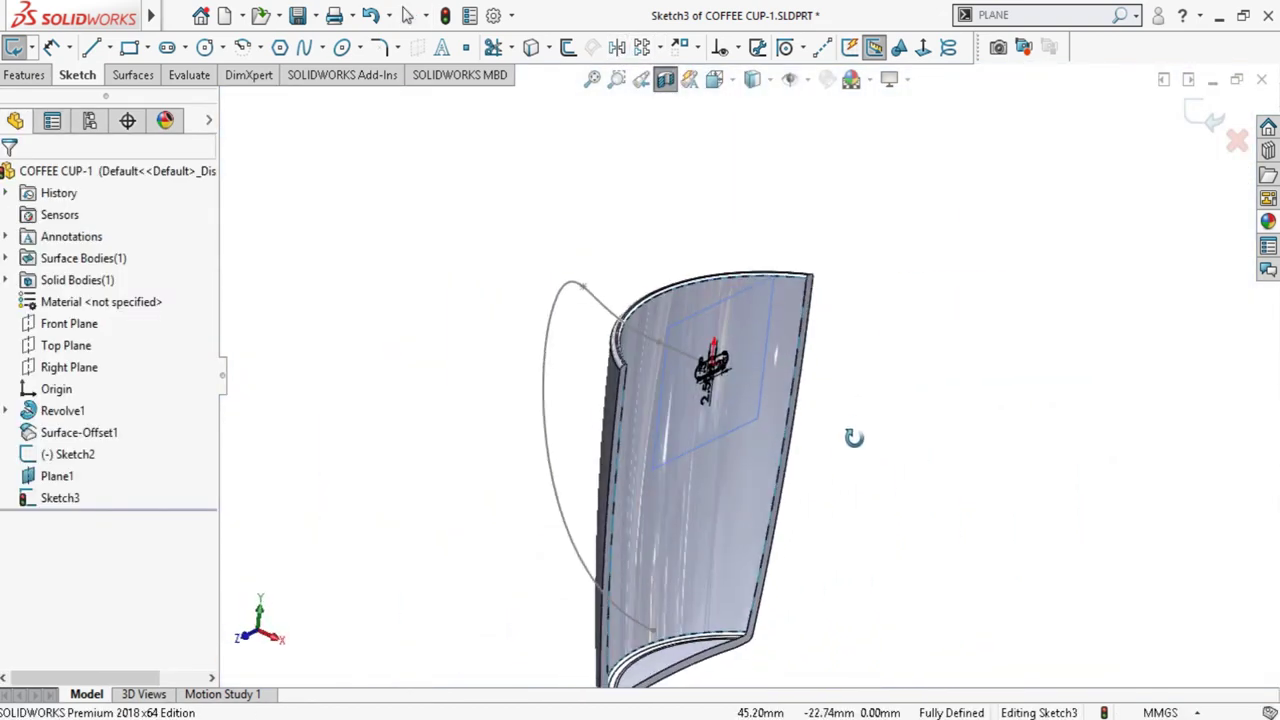
scroll(749, 328, "up", 2)
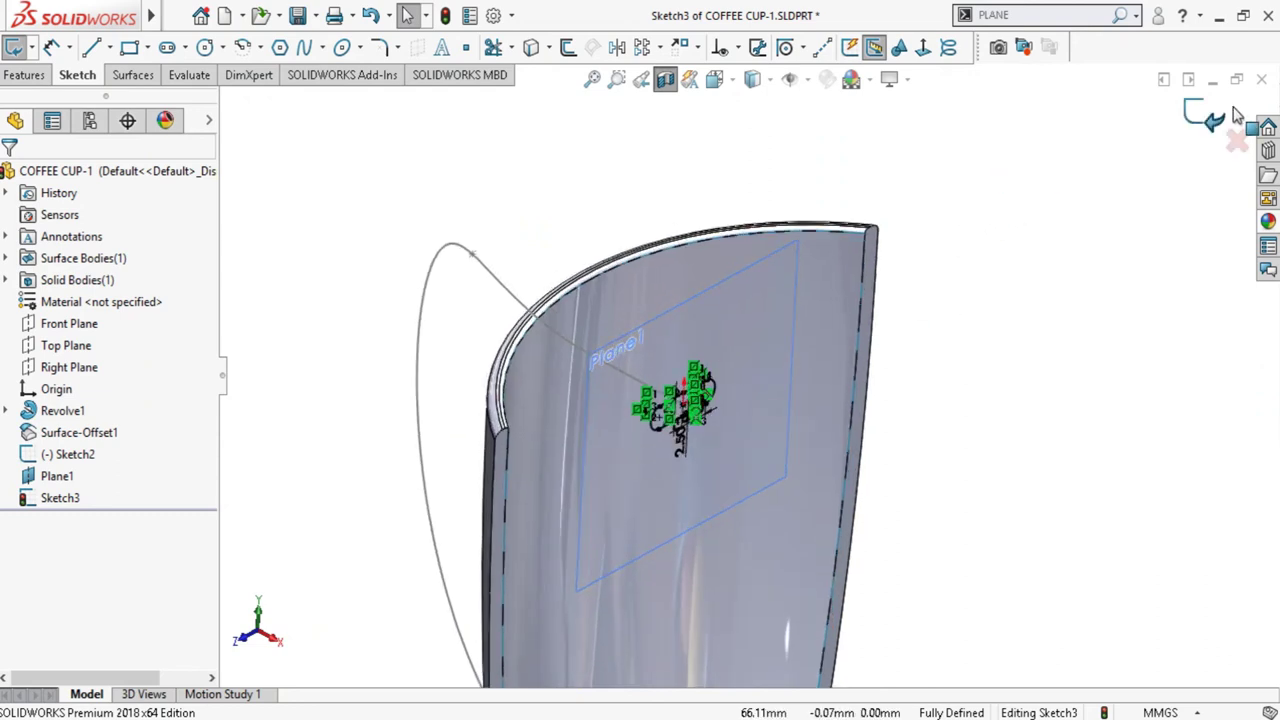
Sweep the Sketch3 profile along the Sketch2 handle curve to form Sweep1
left_click(1186, 110)
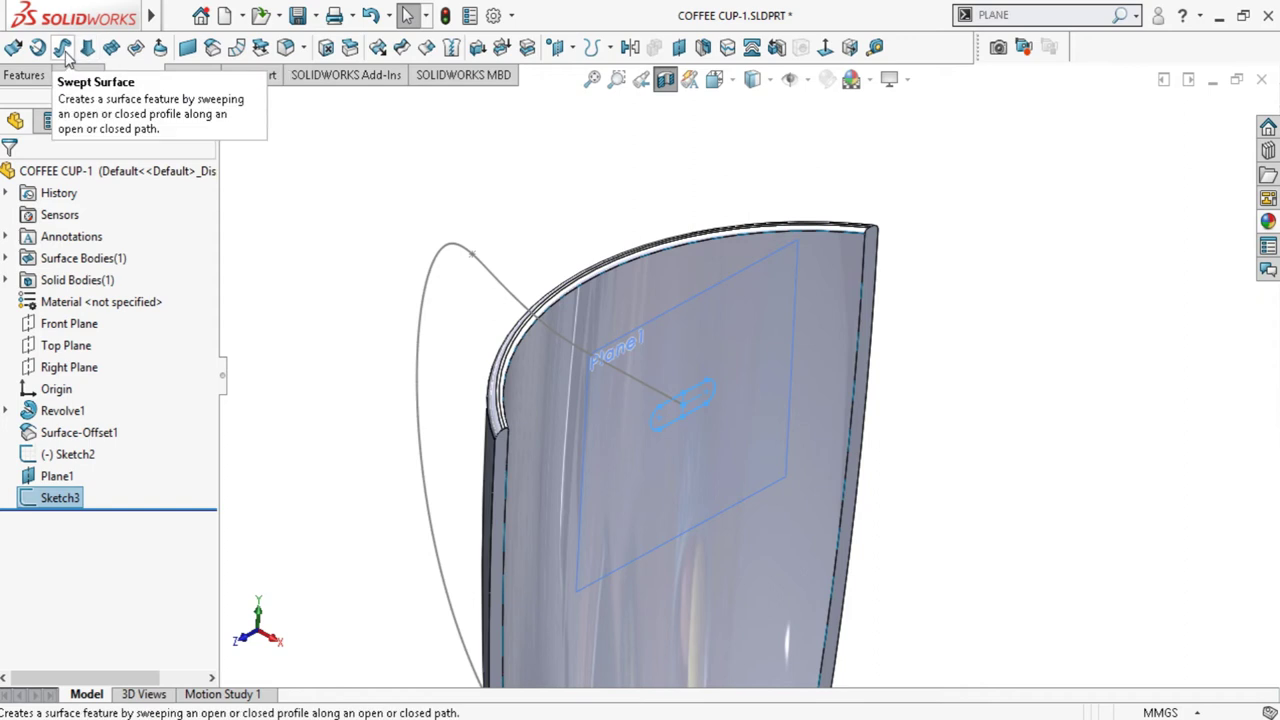
left_click(24, 76)
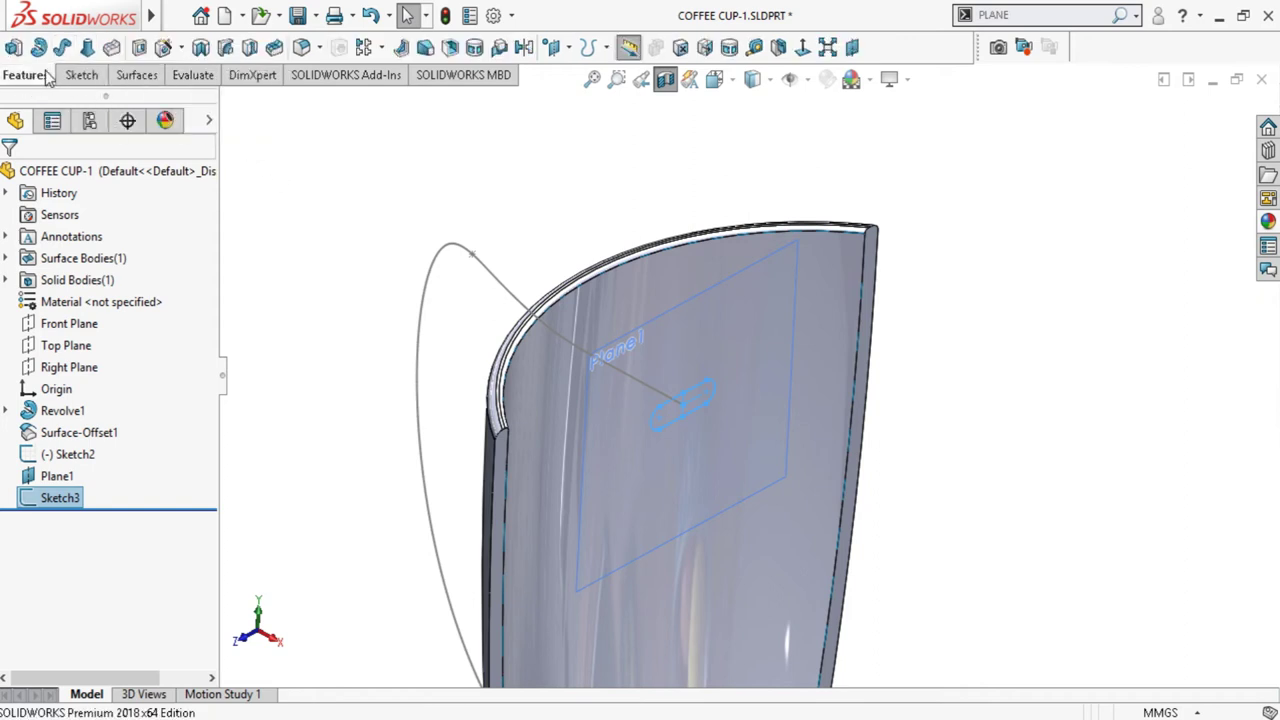
left_click(62, 48)
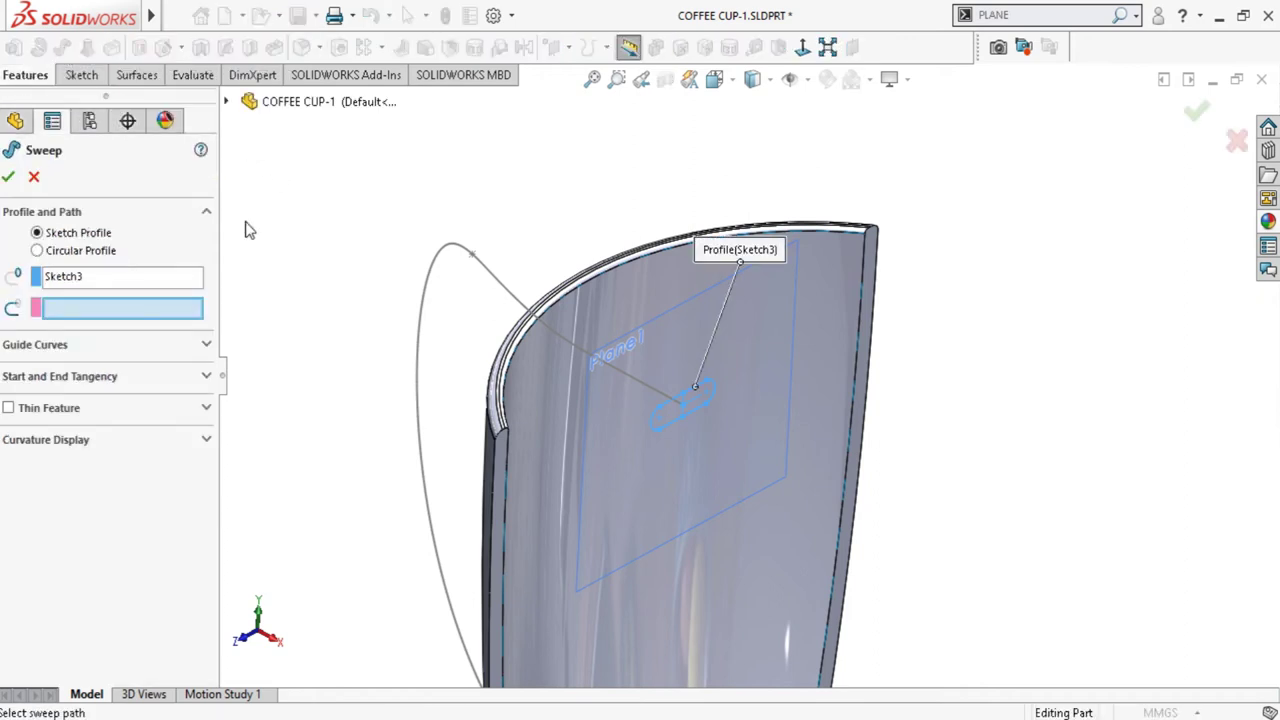
left_click(634, 388)
key("Return")
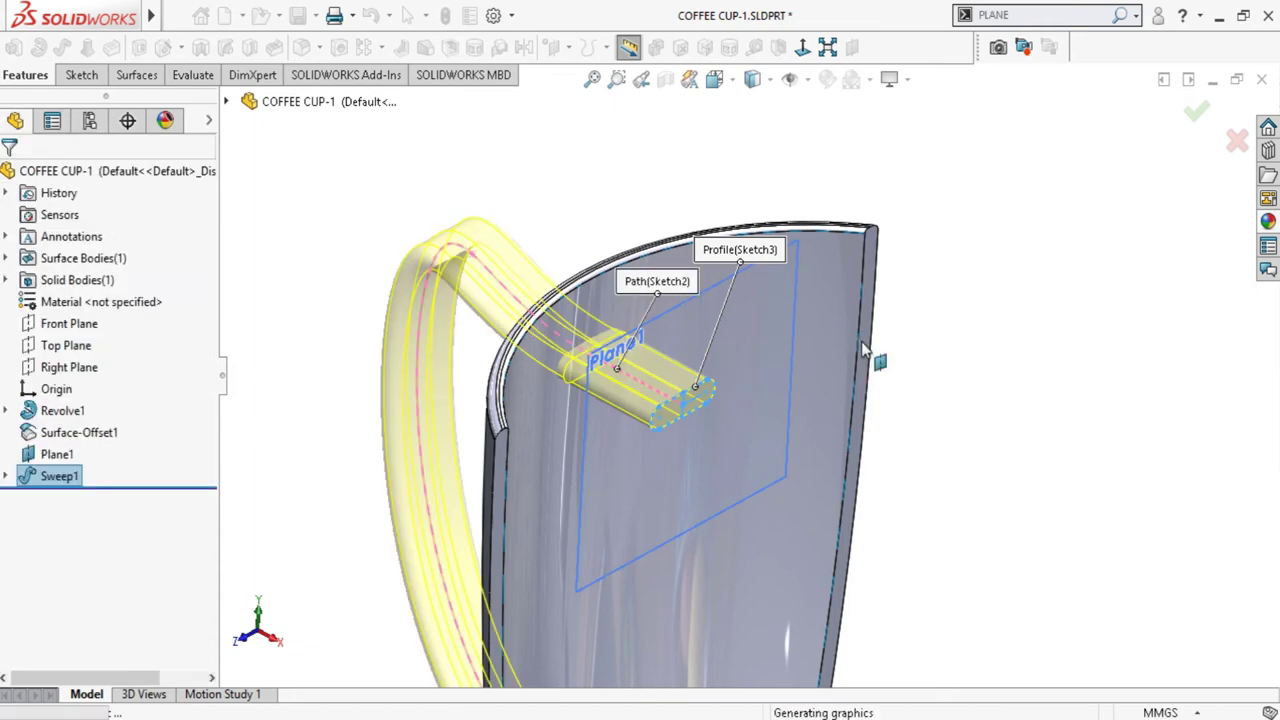
Hide Plane1 and orbit the cup so the handle sits back-left
left_click(796, 322)
left_click(895, 258)
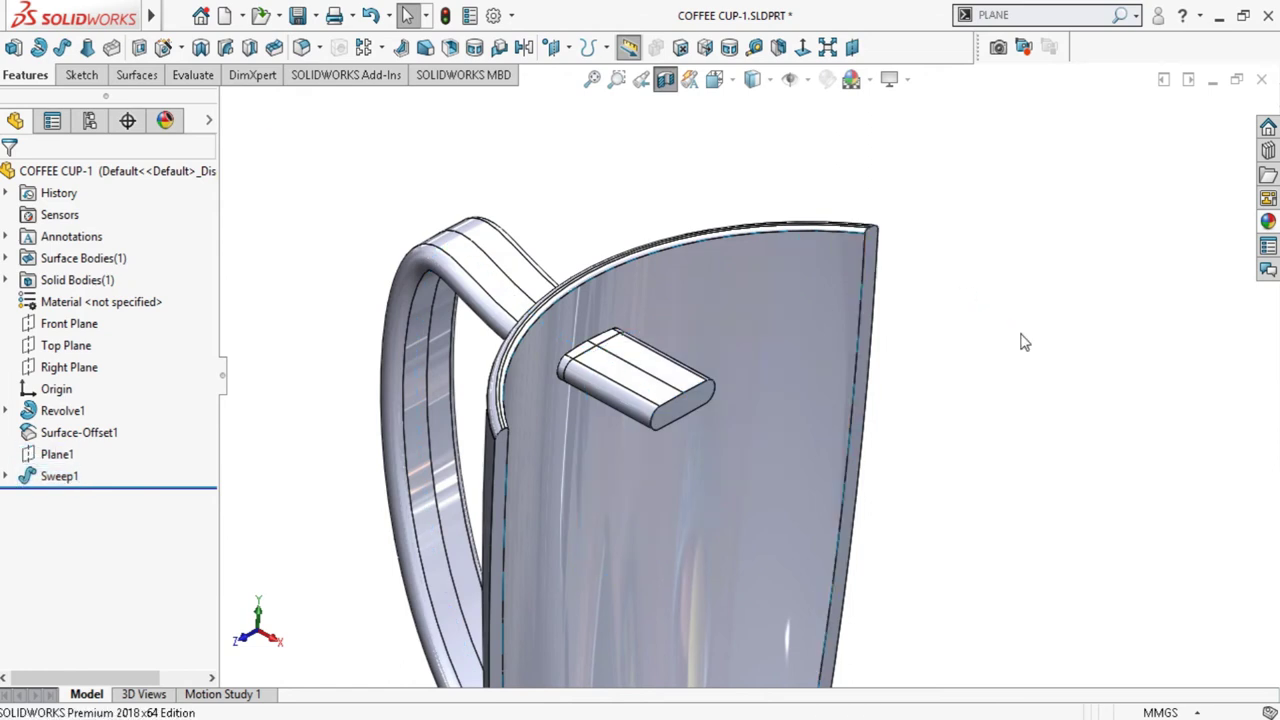
left_click(669, 88)
mouse_move(886, 320)
middle_mouse_down()
mouse_move(810, 308)
mouse_move(900, 269)
mouse_move(809, 263)
middle_mouse_up()
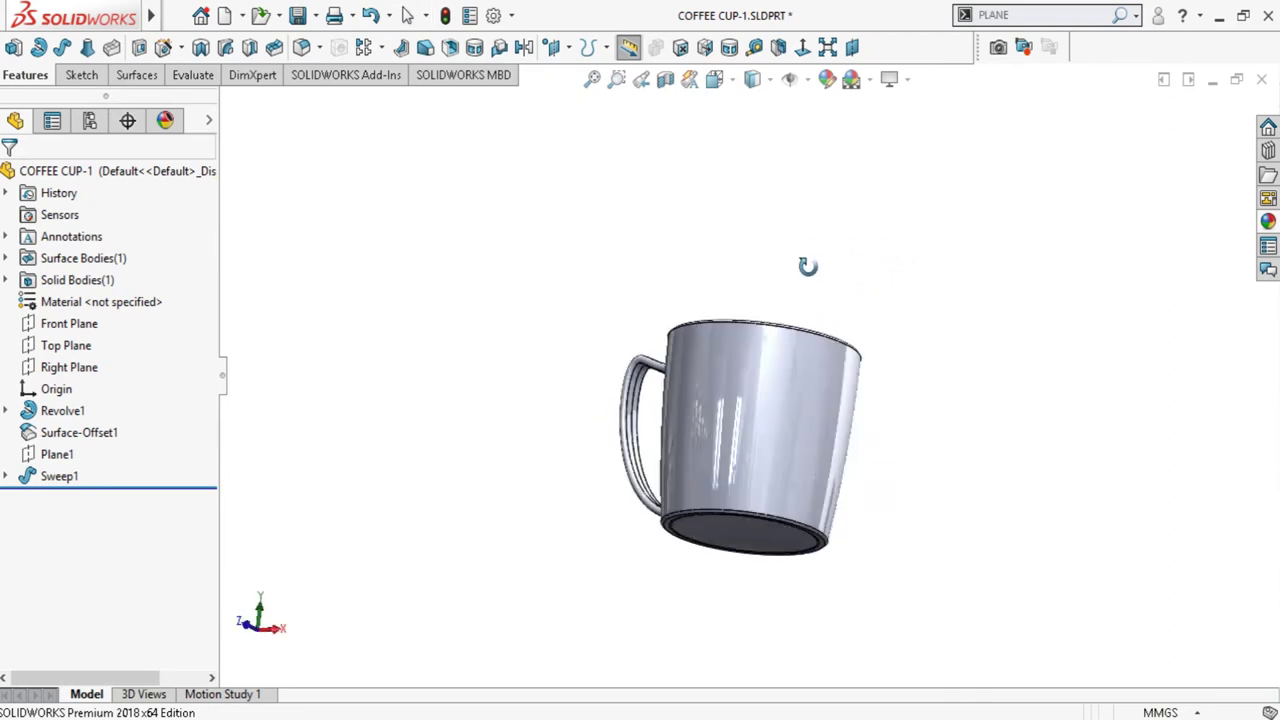
scroll(814, 429, "down", 3)
scroll(792, 452, "down", 3)
middle_click_drag(792, 452, 702, 352)
scroll(702, 352, "up", 2)
mouse_move(680, 271)
middle_mouse_down()
mouse_move(640, 300)
mouse_move(530, 278)
middle_mouse_up()
left_click(780, 47)
scroll(658, 280, "down", 3)
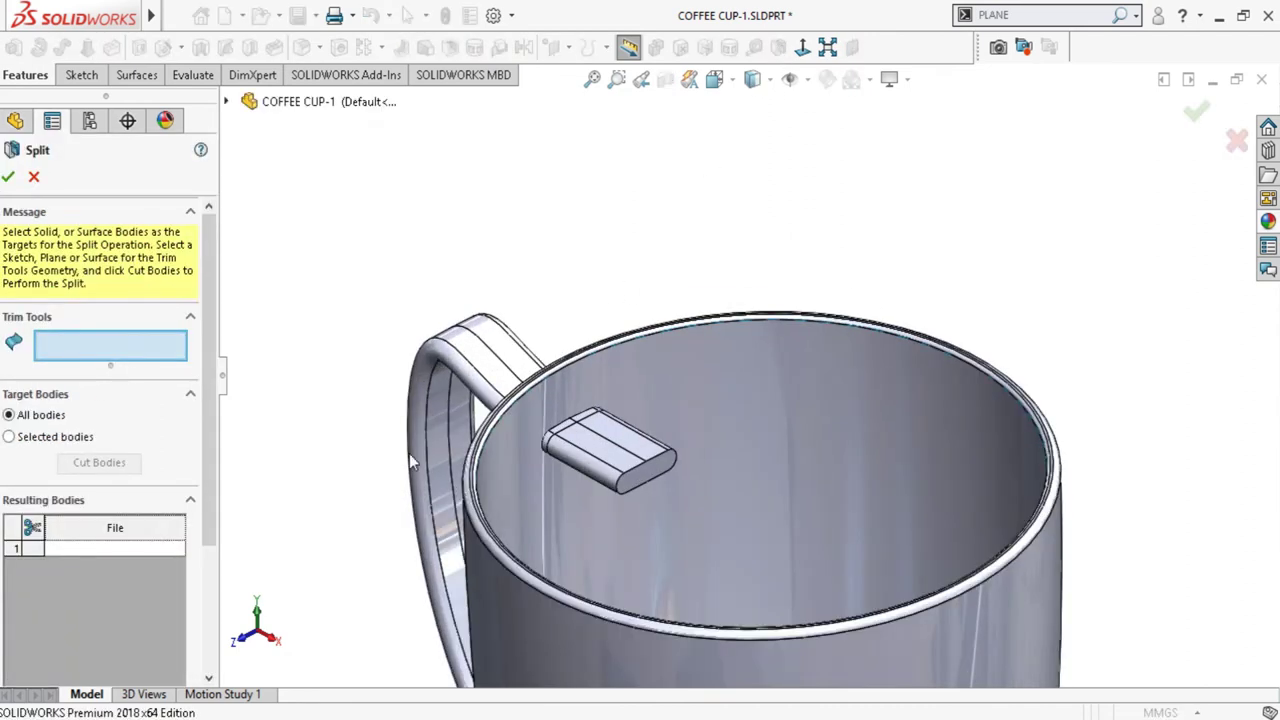
left_click(680, 435)
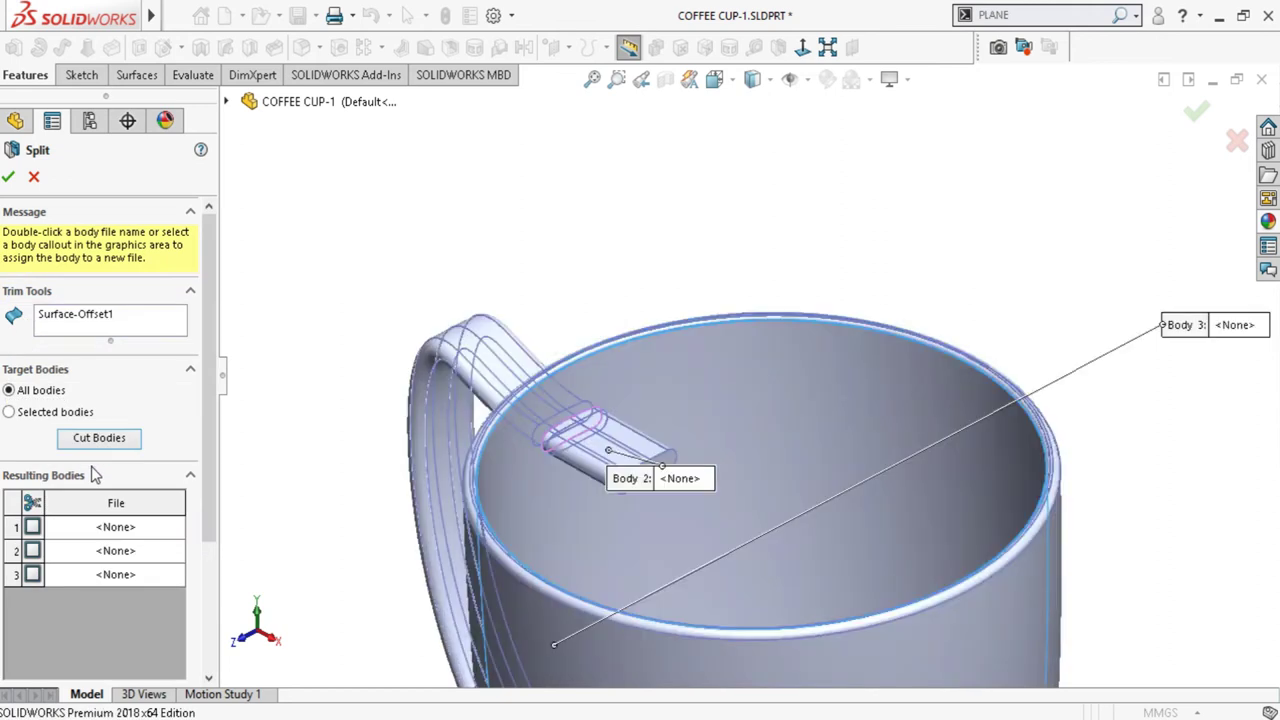
left_click_drag(213, 399, 219, 615)
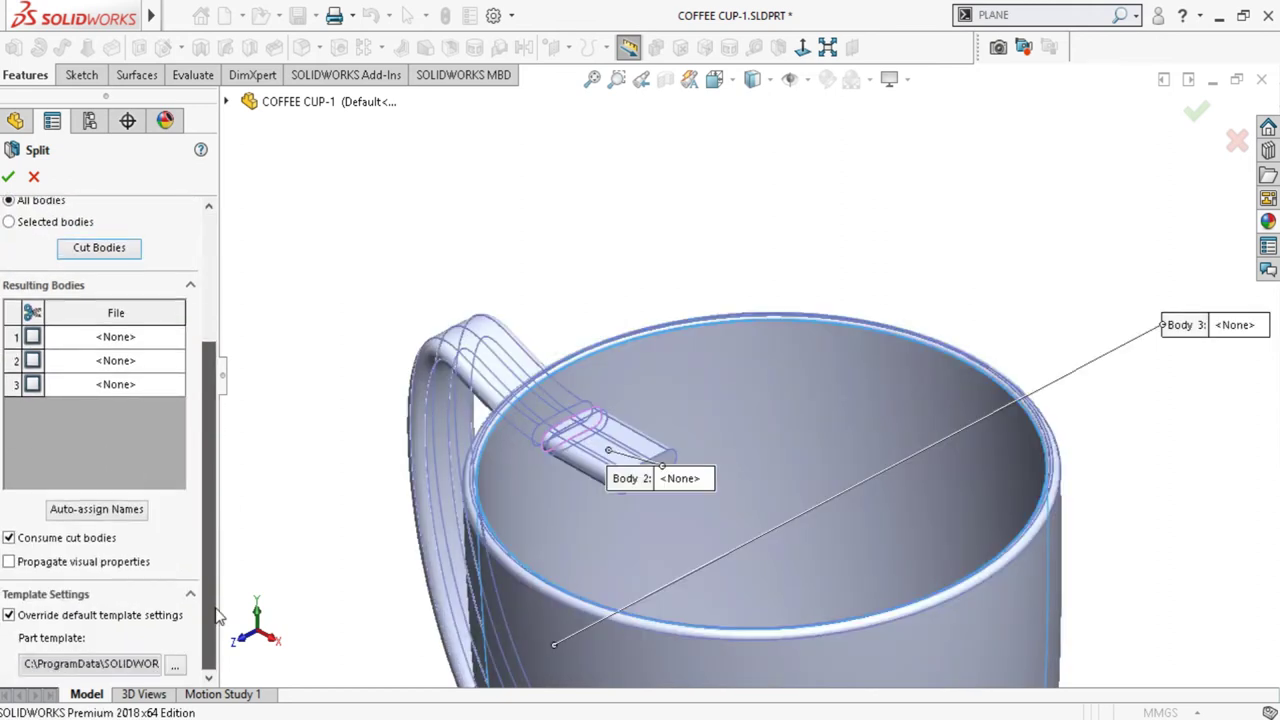
left_click(607, 455)
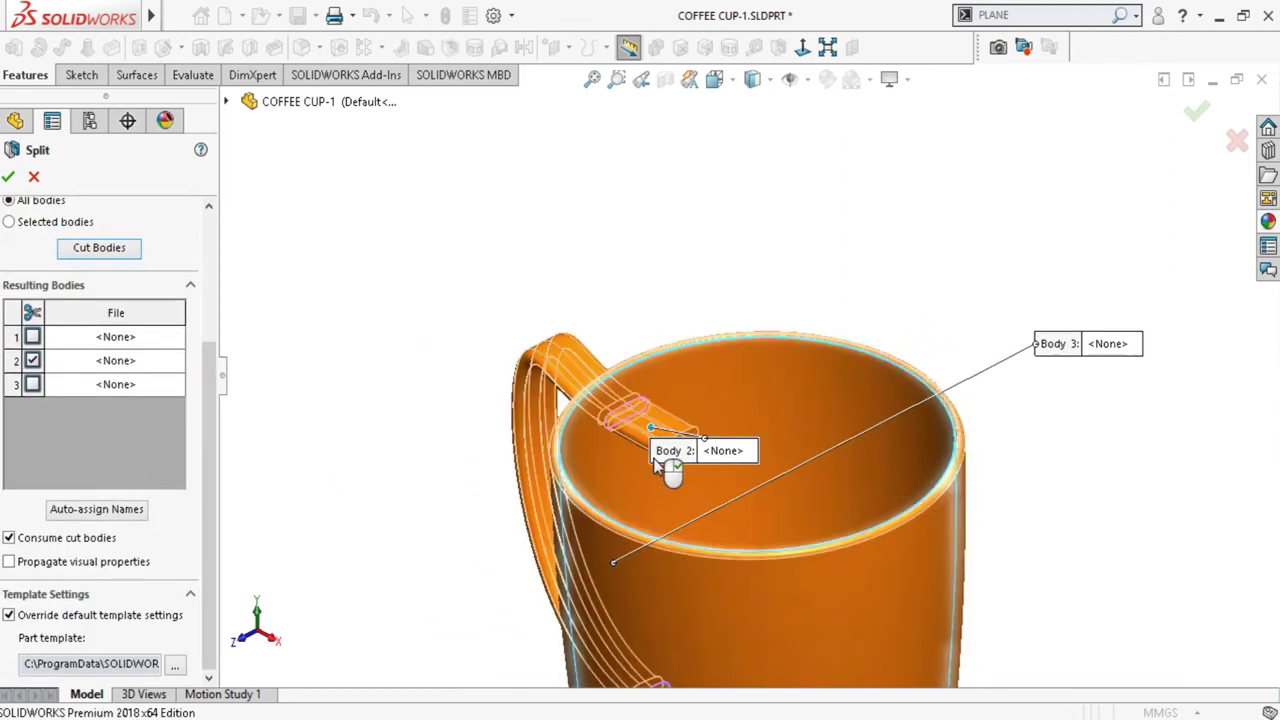
middle_click_drag(666, 466, 645, 559)
scroll(650, 556, "down", 3)
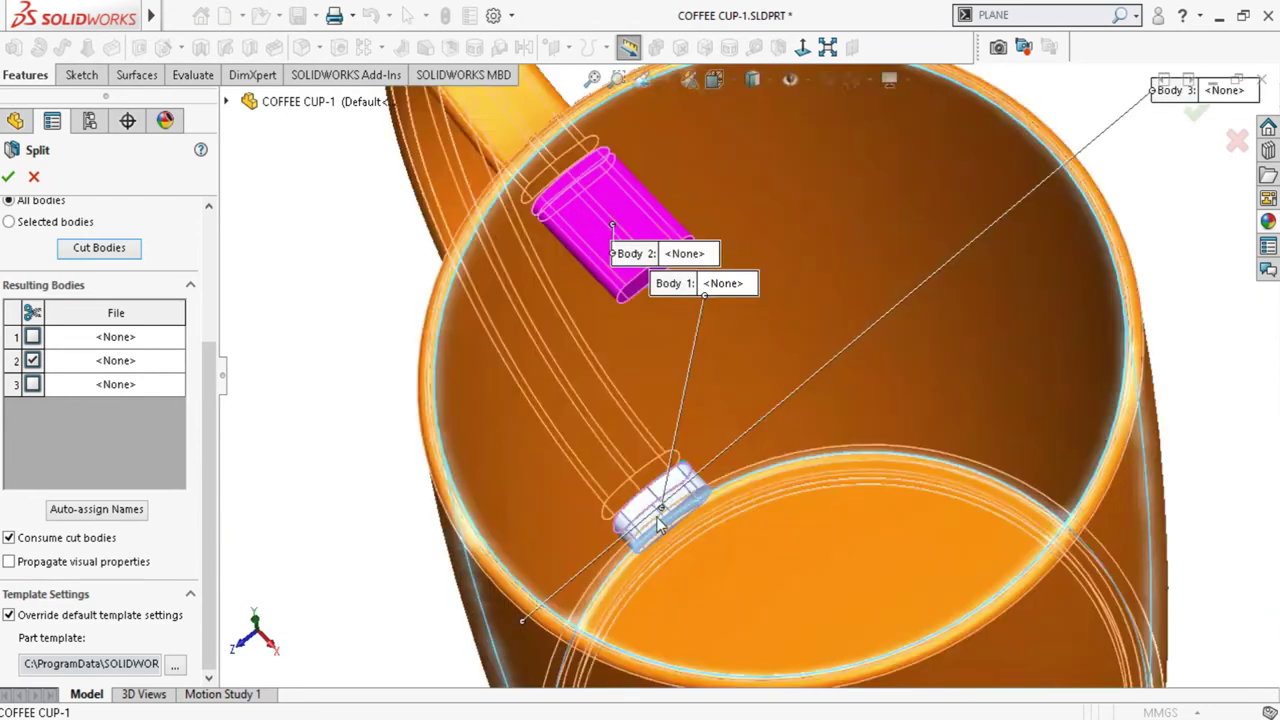
scroll(727, 473, "down", 2)
left_click(703, 477)
right_click(703, 477)
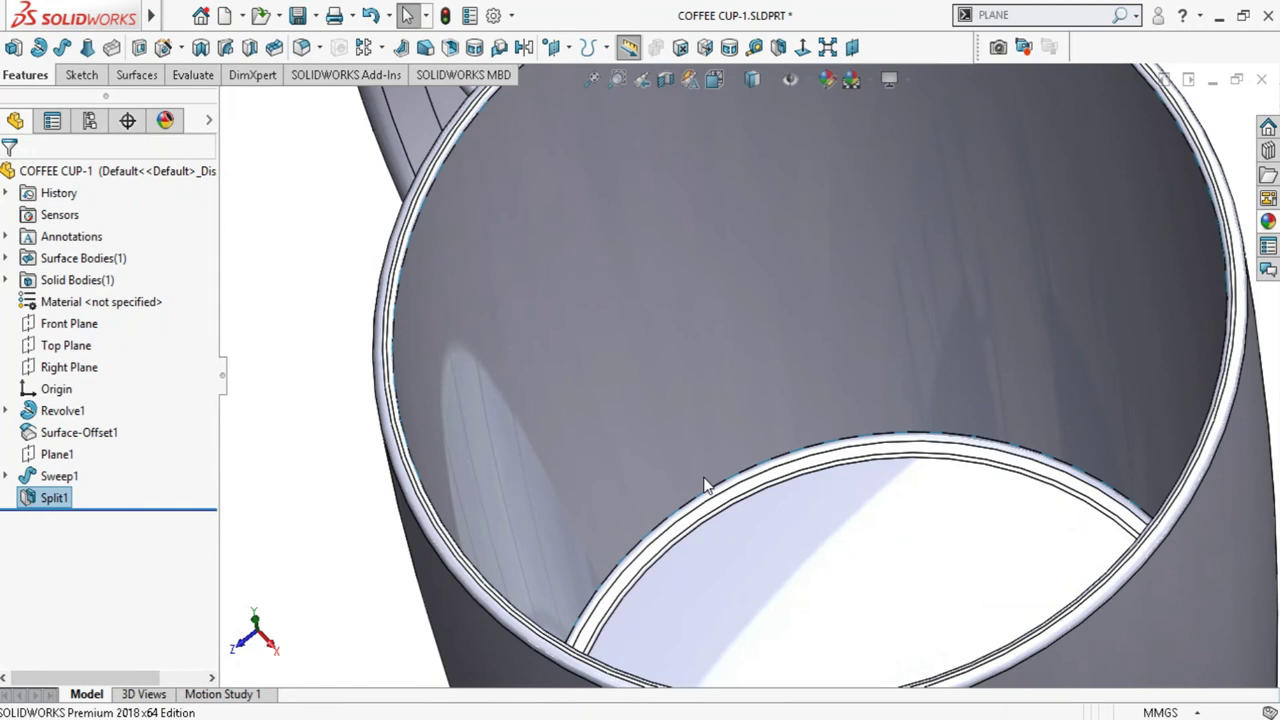
scroll(704, 480, "up", 5)
left_click(61, 433)
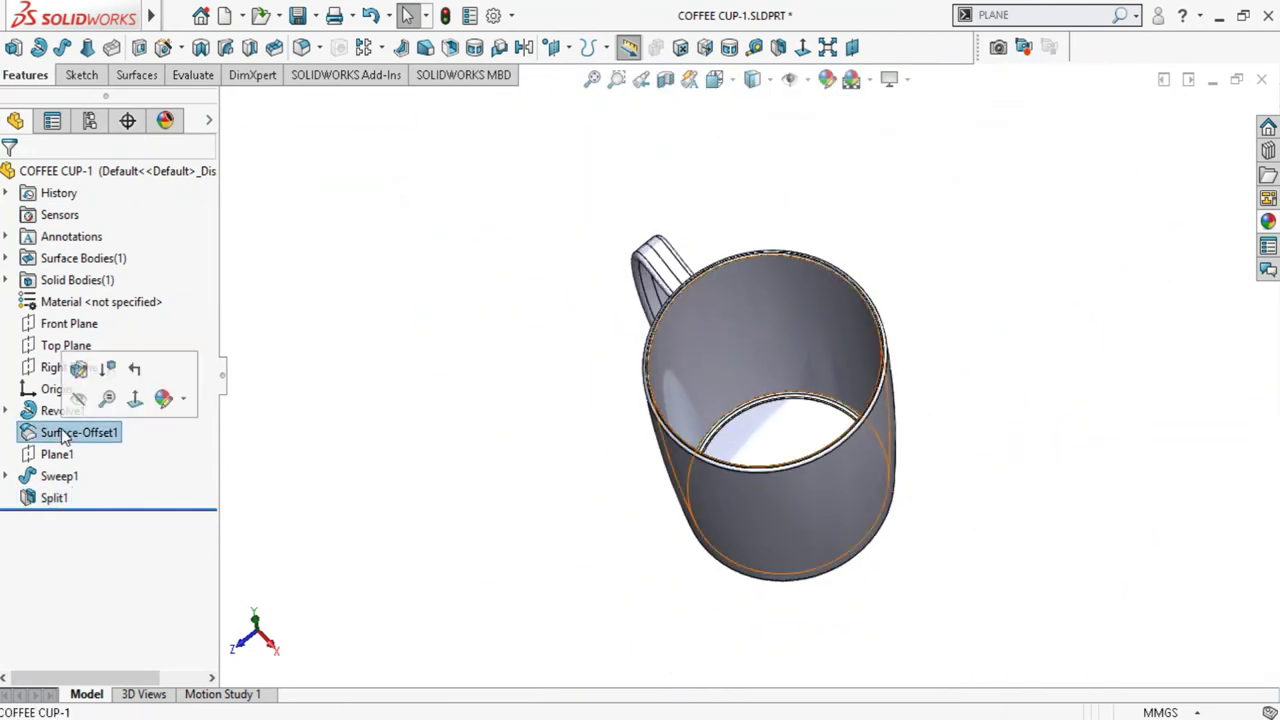
left_click(79, 401)
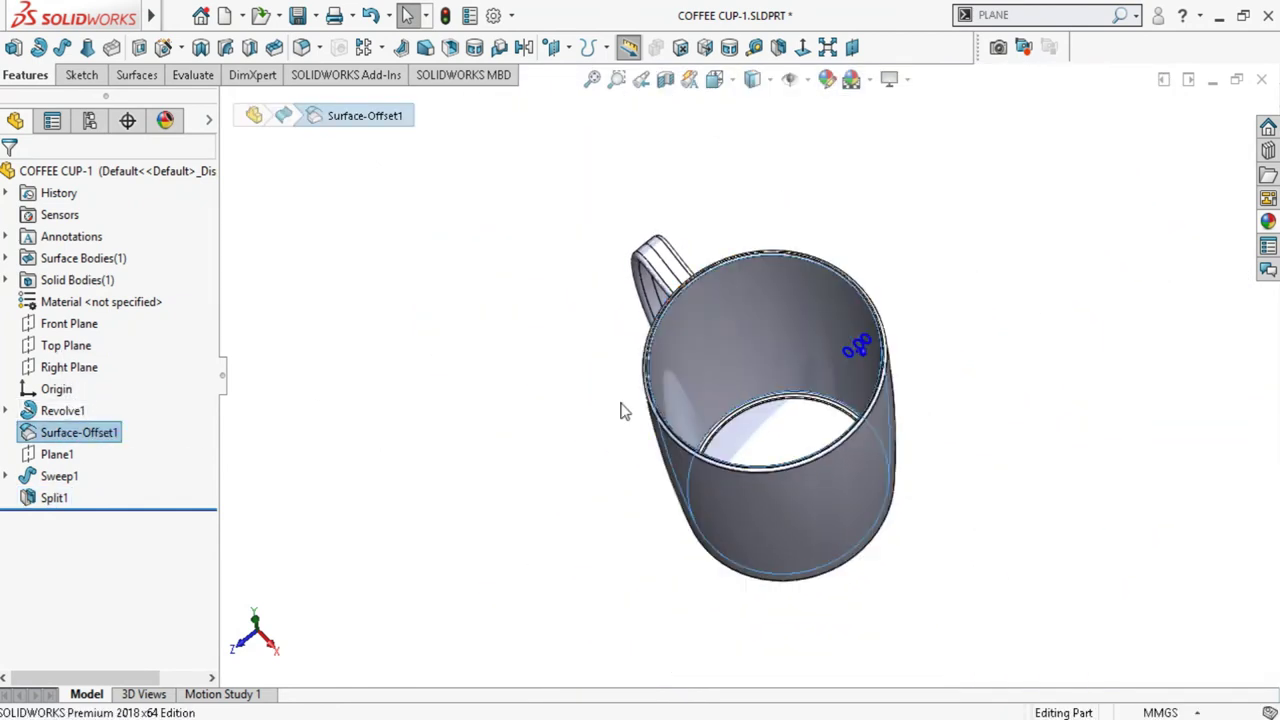
left_click(621, 411)
left_click(445, 15)
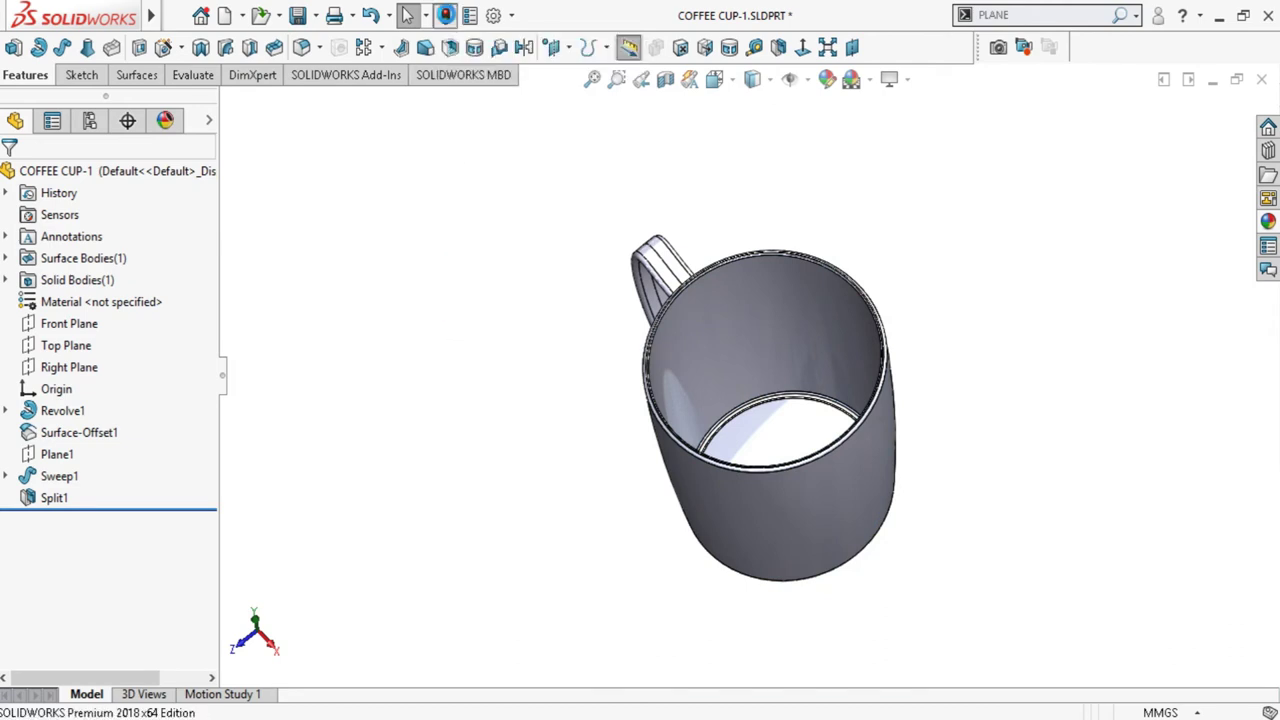
mouse_move(820, 273)
middle_mouse_down()
mouse_move(934, 414)
mouse_move(826, 314)
mouse_move(863, 171)
mouse_move(759, 307)
mouse_move(800, 263)
mouse_move(760, 294)
mouse_move(822, 178)
middle_mouse_up()
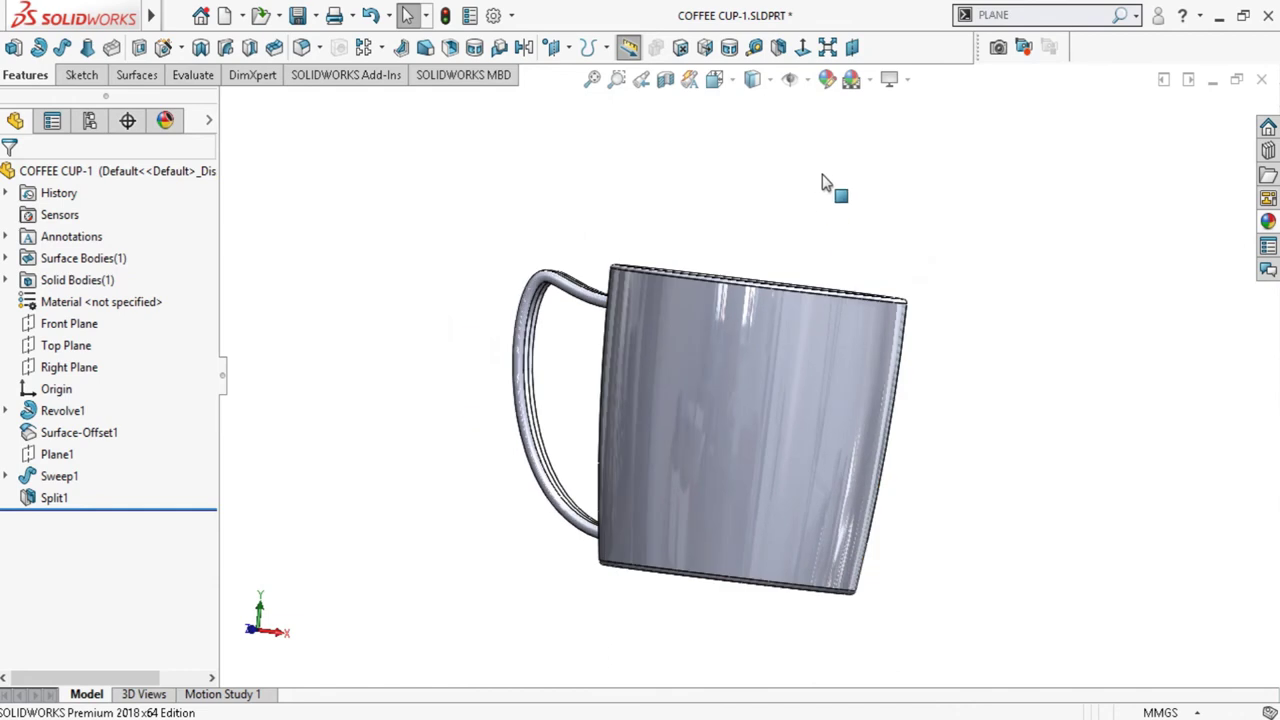
mouse_move(843, 280)
middle_mouse_down()
mouse_move(834, 223)
mouse_move(794, 337)
mouse_move(694, 498)
mouse_move(706, 508)
mouse_move(690, 470)
middle_mouse_up()
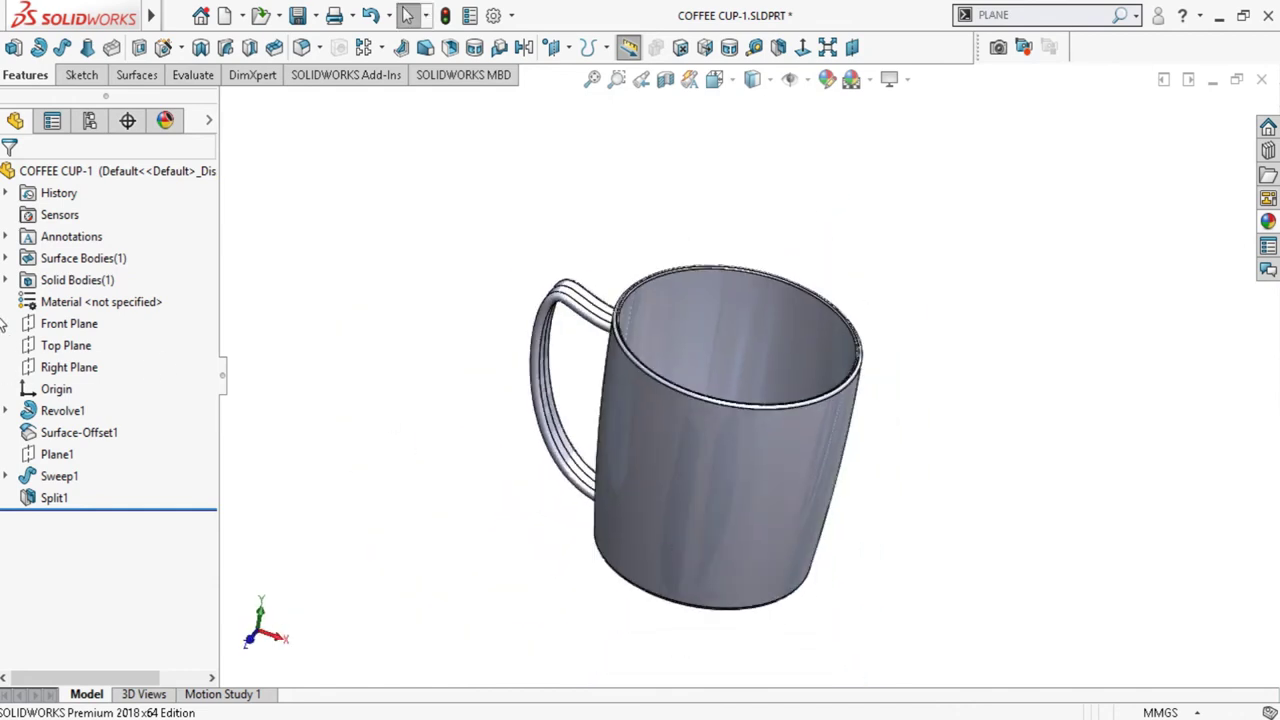
Create Plane2 offset 60 mm from the Front Plane
left_click(69, 323)
scroll(697, 347, "up", 3)
mouse_move(886, 357)
middle_mouse_down()
mouse_move(866, 451)
mouse_move(868, 435)
middle_mouse_up()
left_click(852, 48)
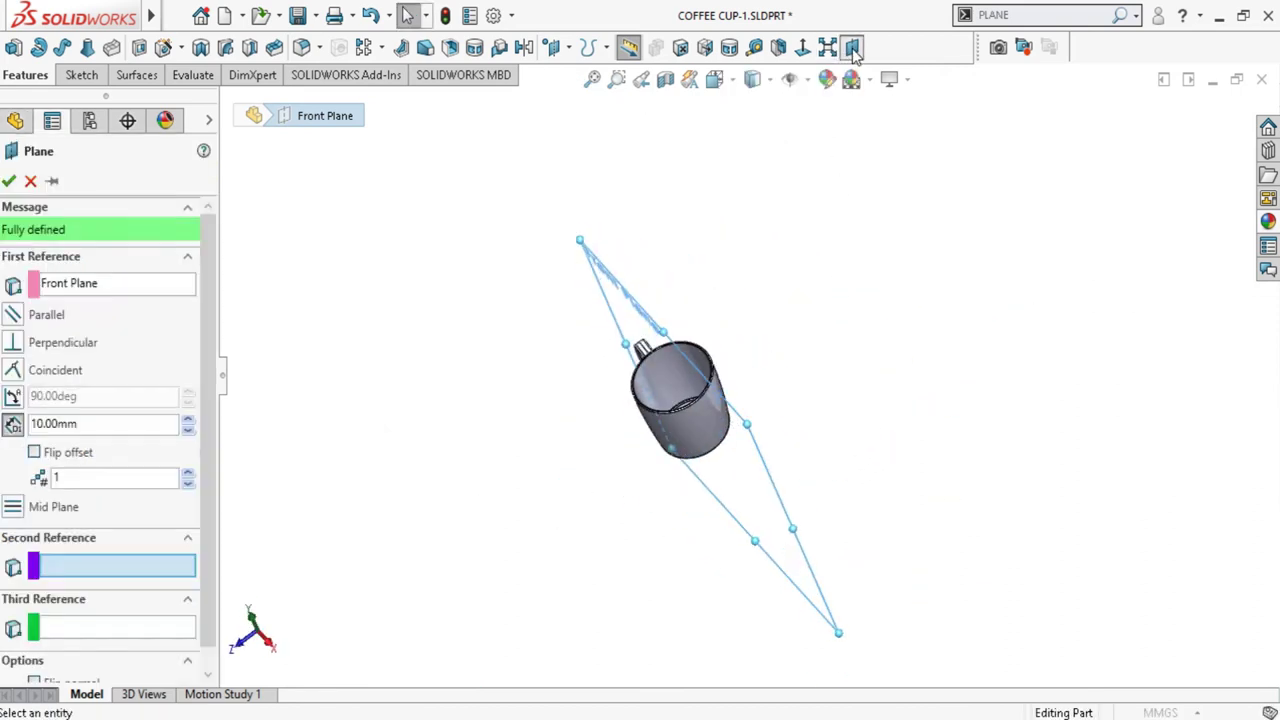
left_click(188, 421)
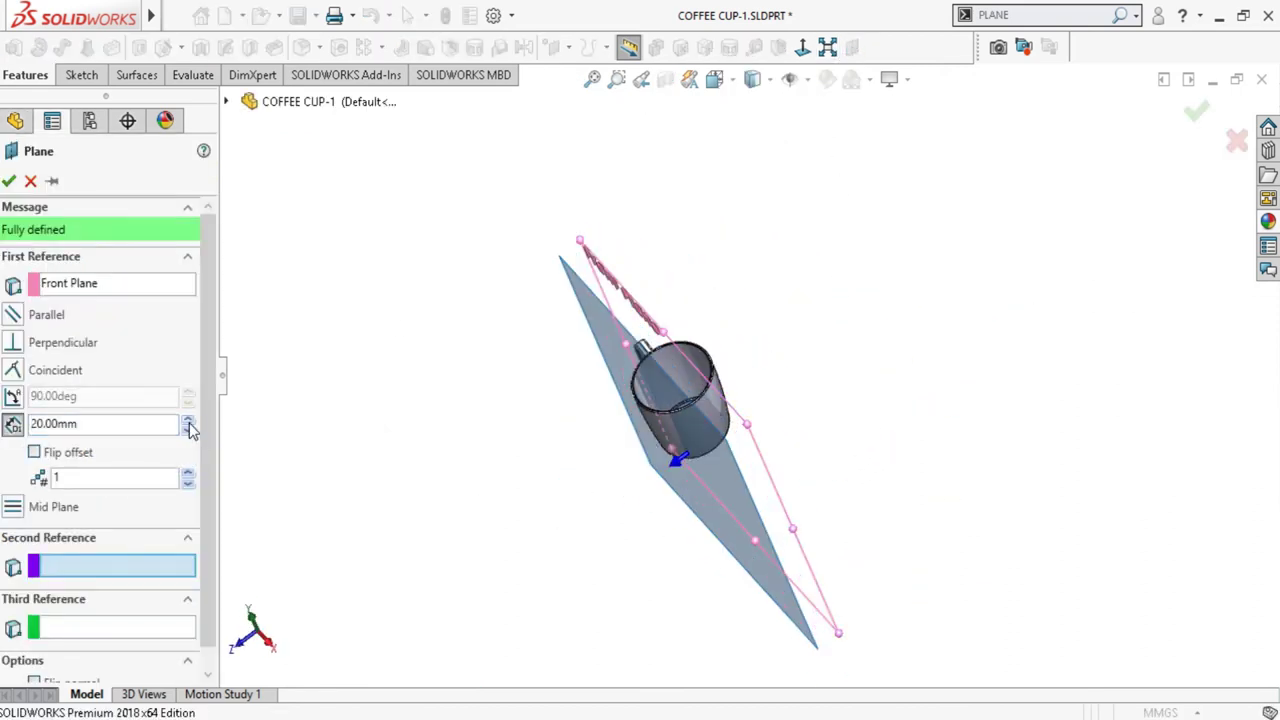
left_click(188, 421)
left_click(188, 421)
left_click(188, 421)
left_click(188, 421)
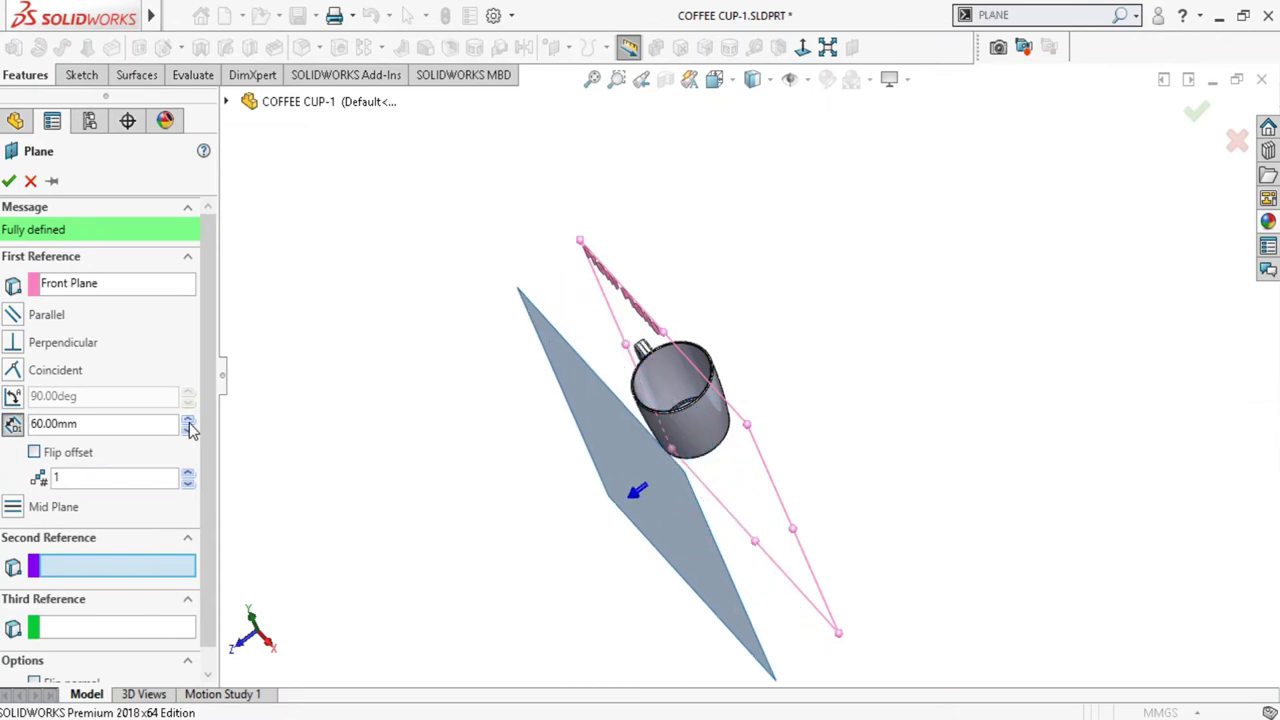
left_click(10, 181)
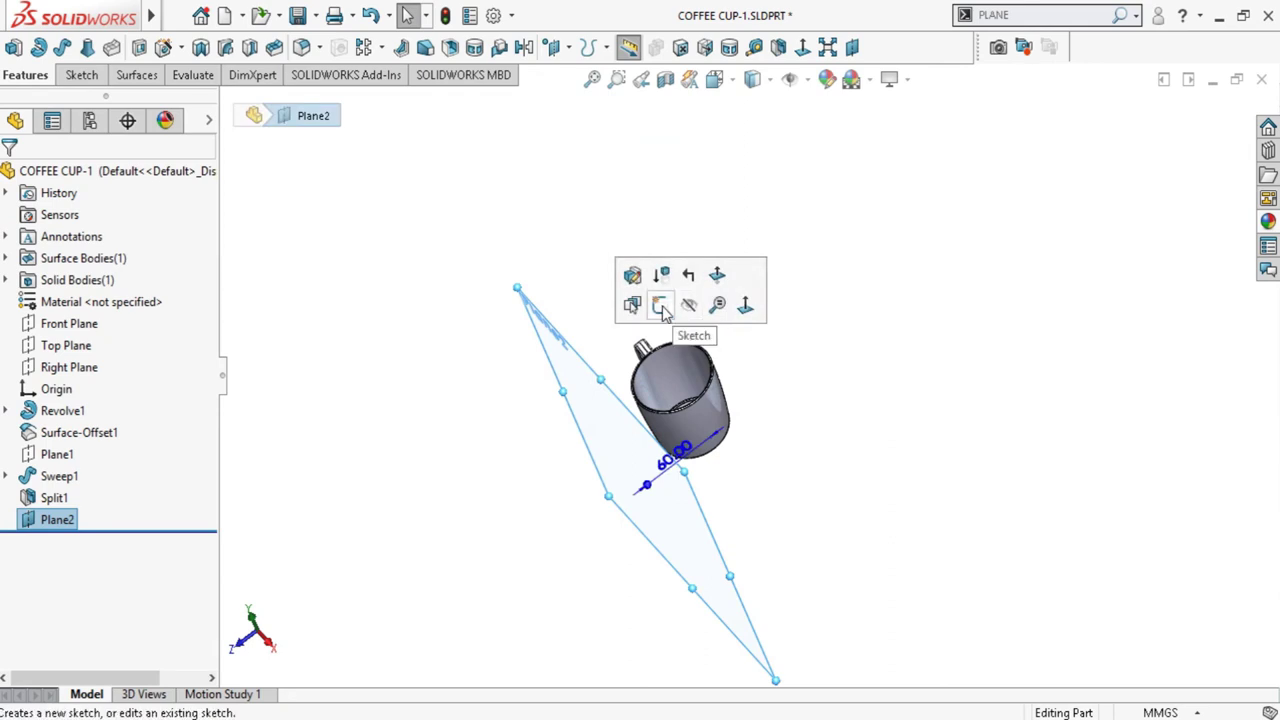
Start Sketch4 on Plane2 and draw a vertical centerline from the origin to the rim
left_click(661, 308)
left_click(925, 49)
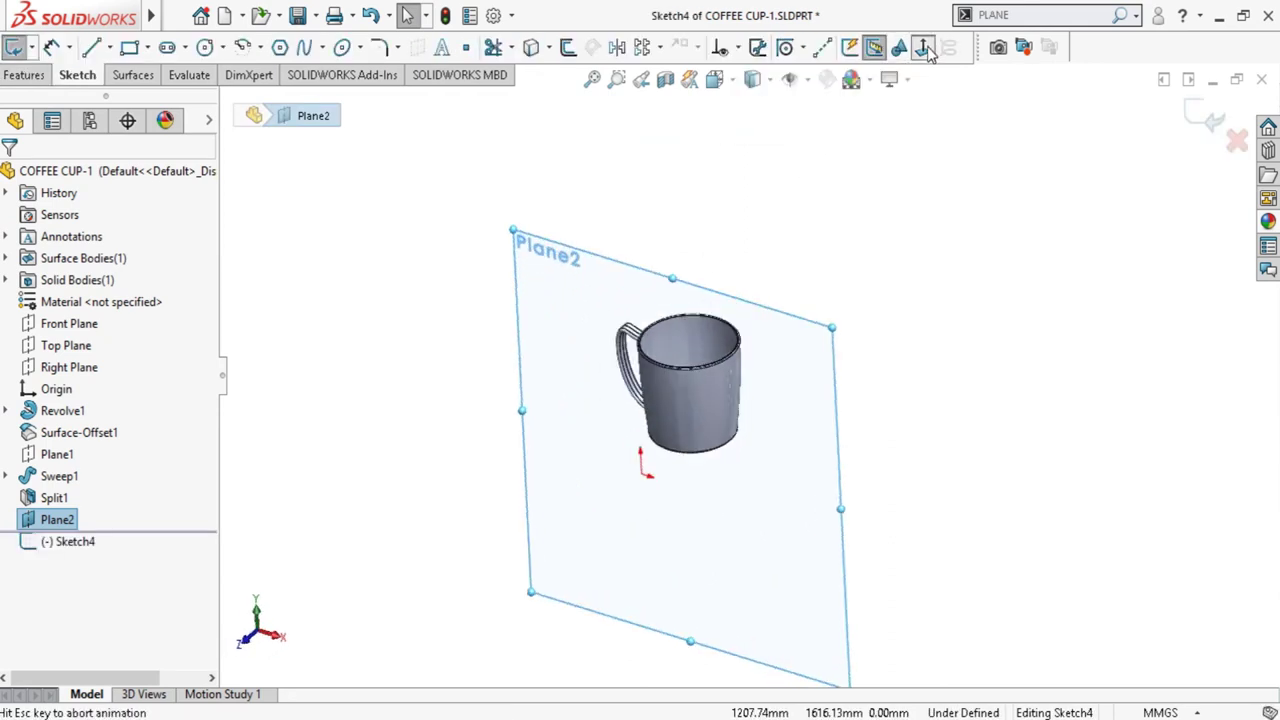
scroll(655, 405, "down", 3)
left_click(822, 52)
scroll(714, 289, "down", 4)
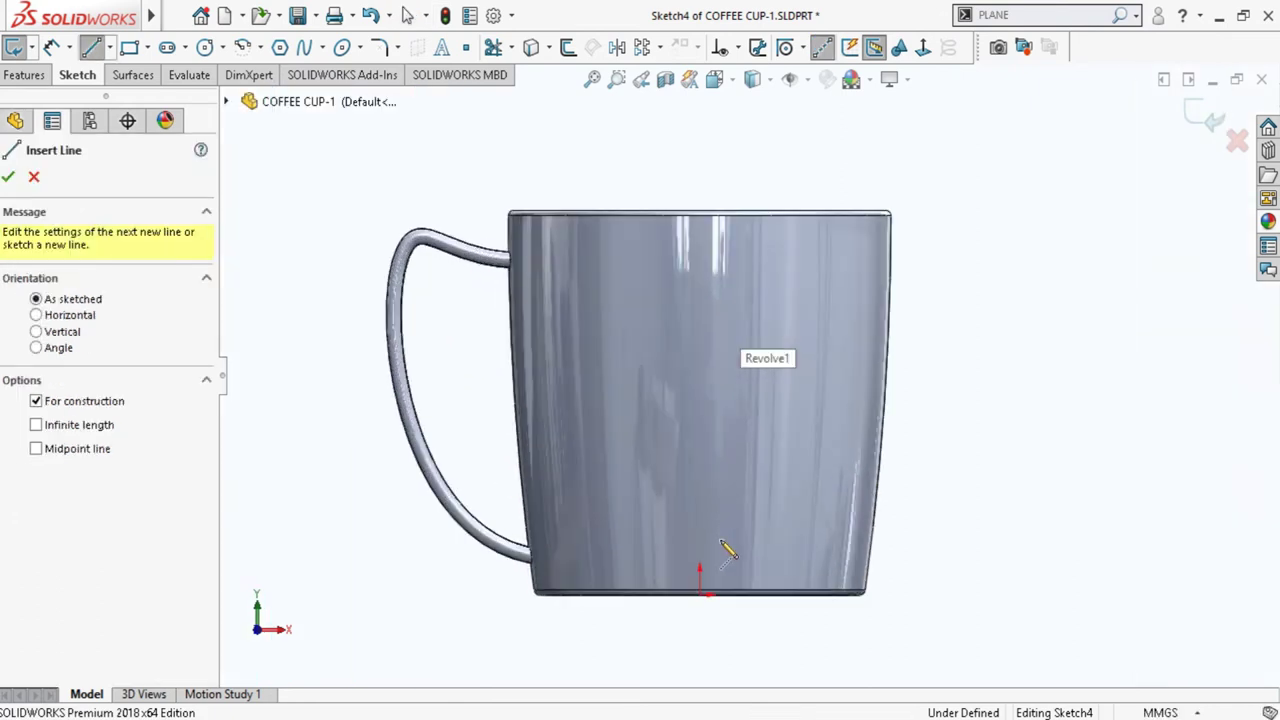
left_click(700, 597)
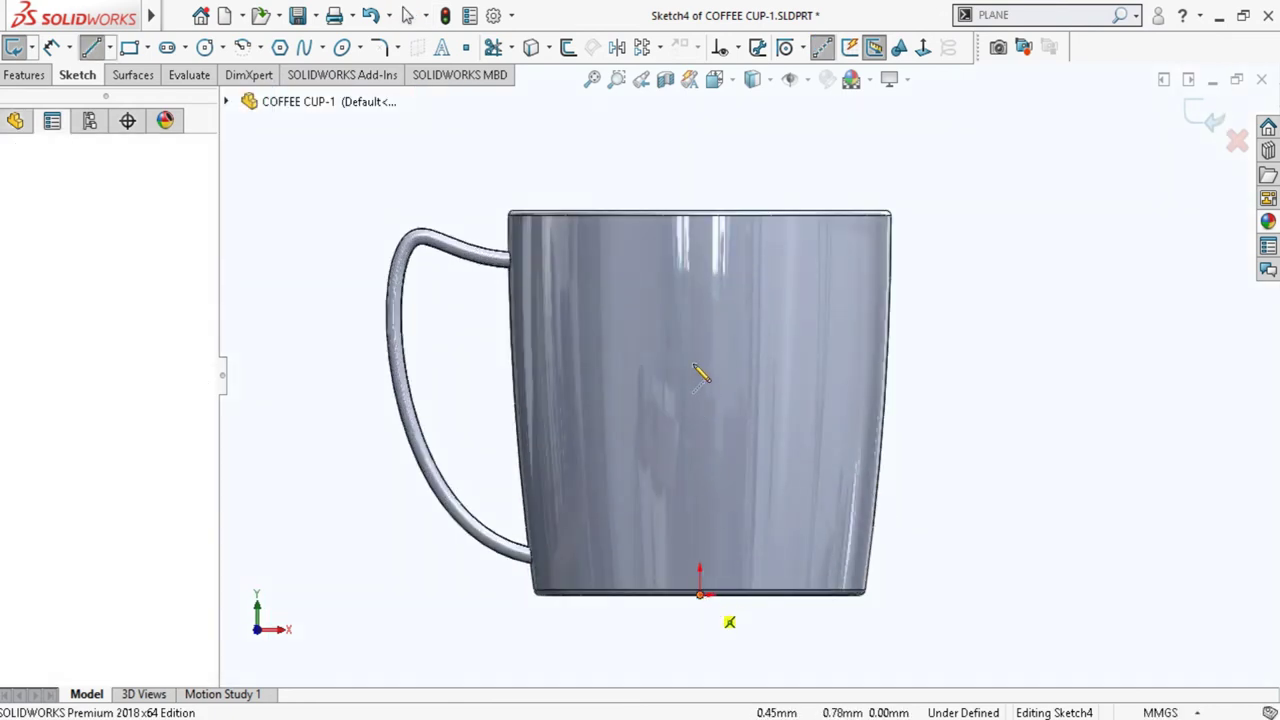
left_click(700, 214)
key("Escape")
key("Escape")
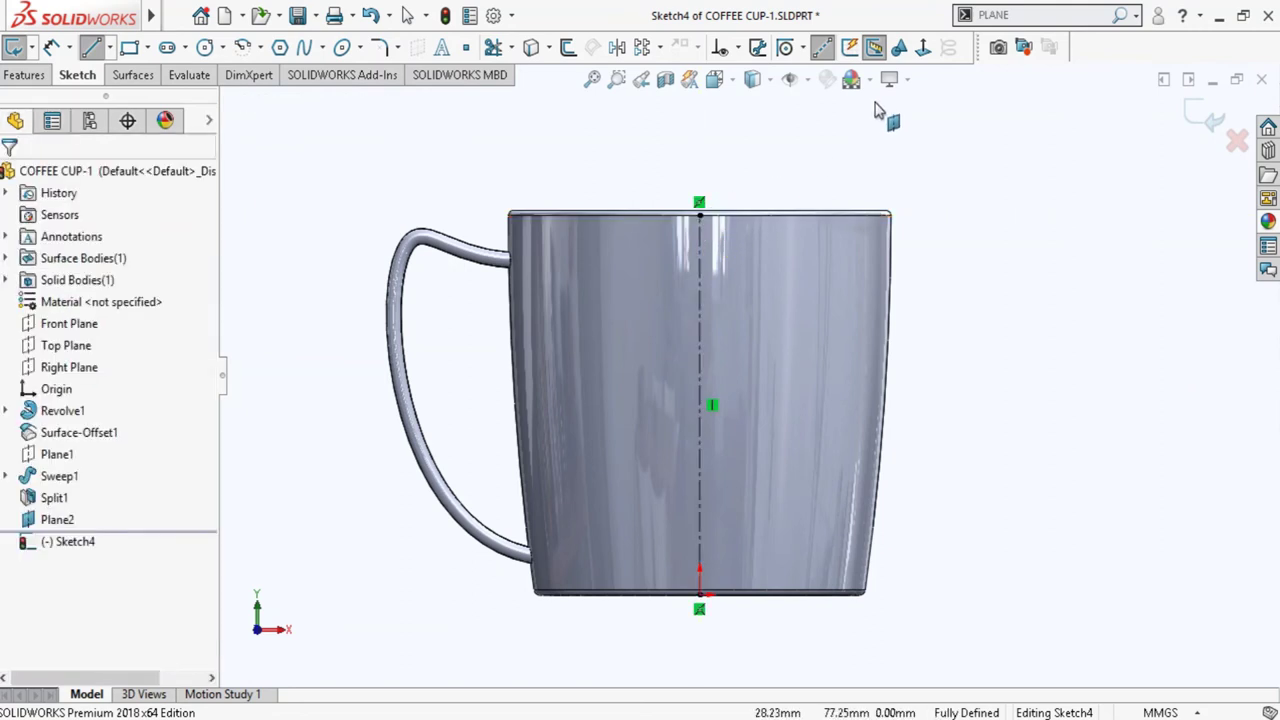
Draw a horizontal centerline with endpoints symmetric about the vertical centerline
left_click(822, 48)
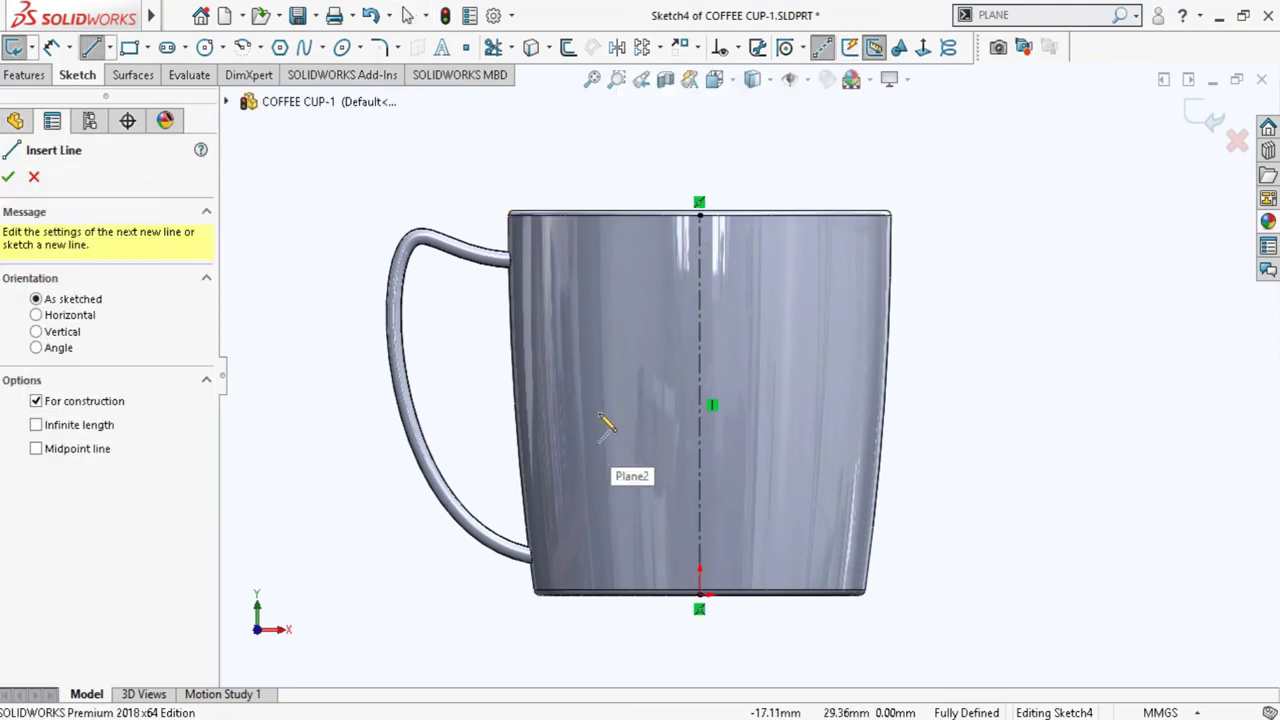
left_click(567, 411)
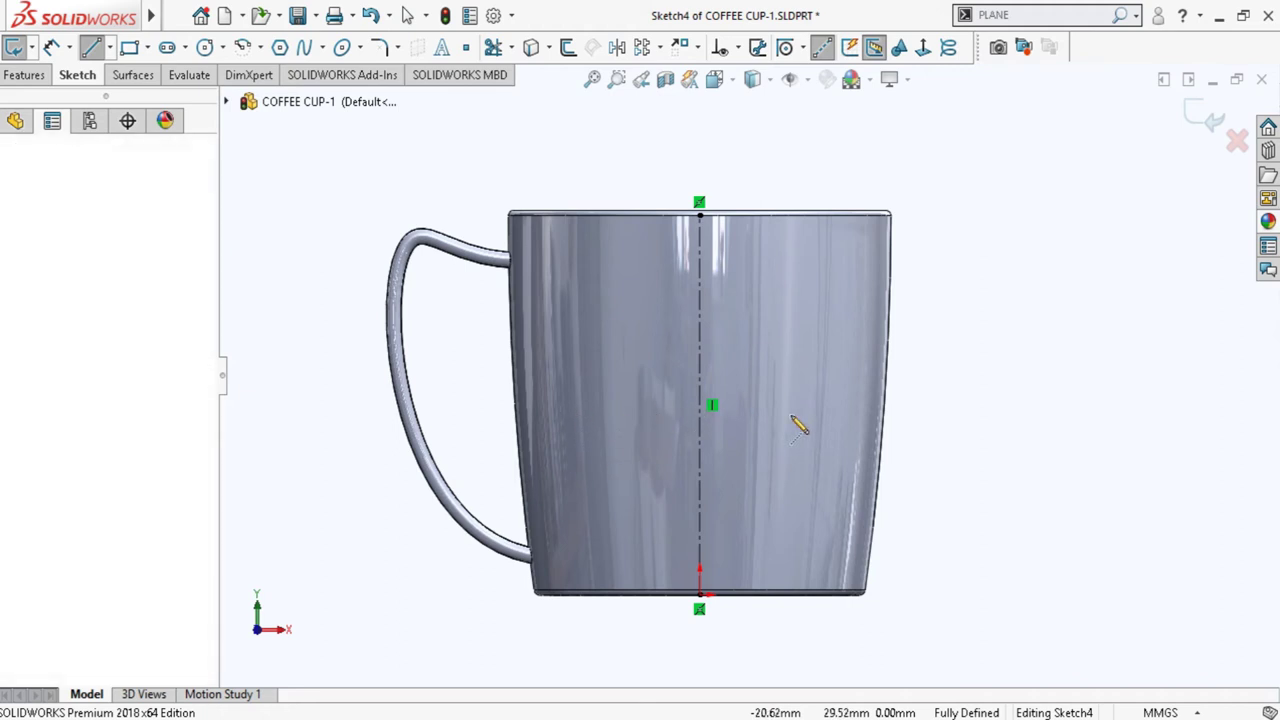
left_click(835, 412)
key("Escape")
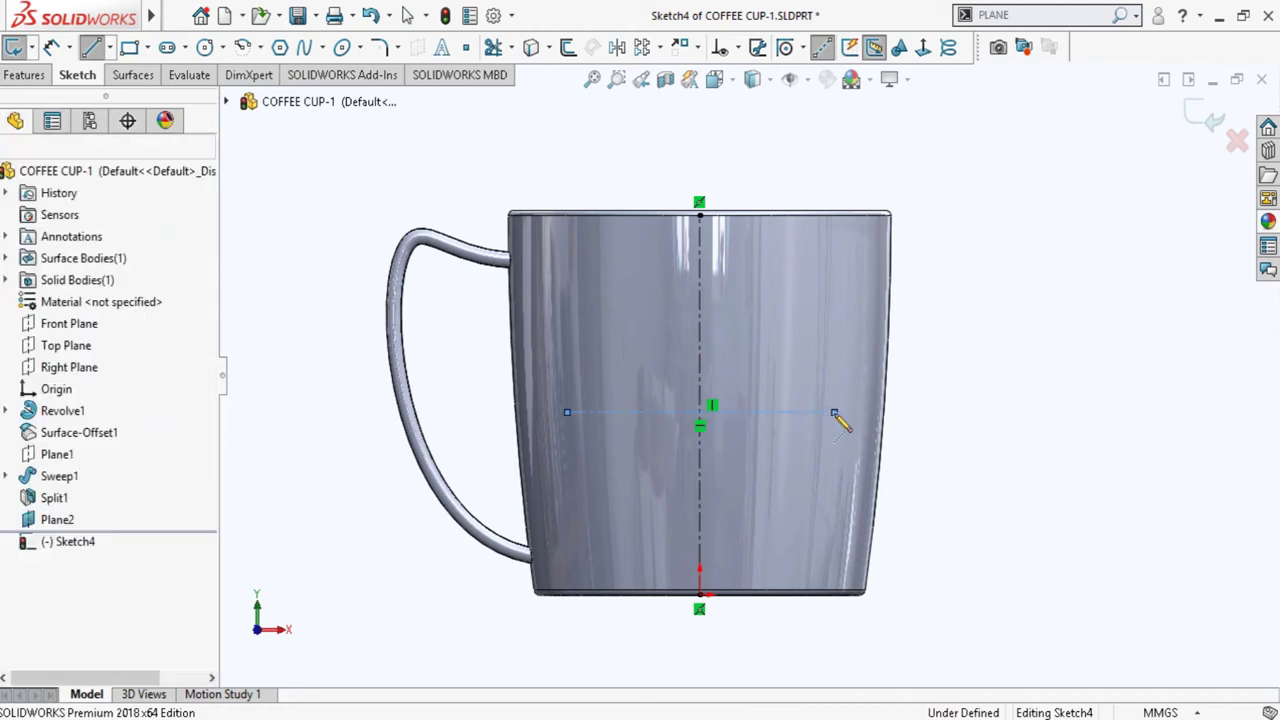
left_click(568, 414)
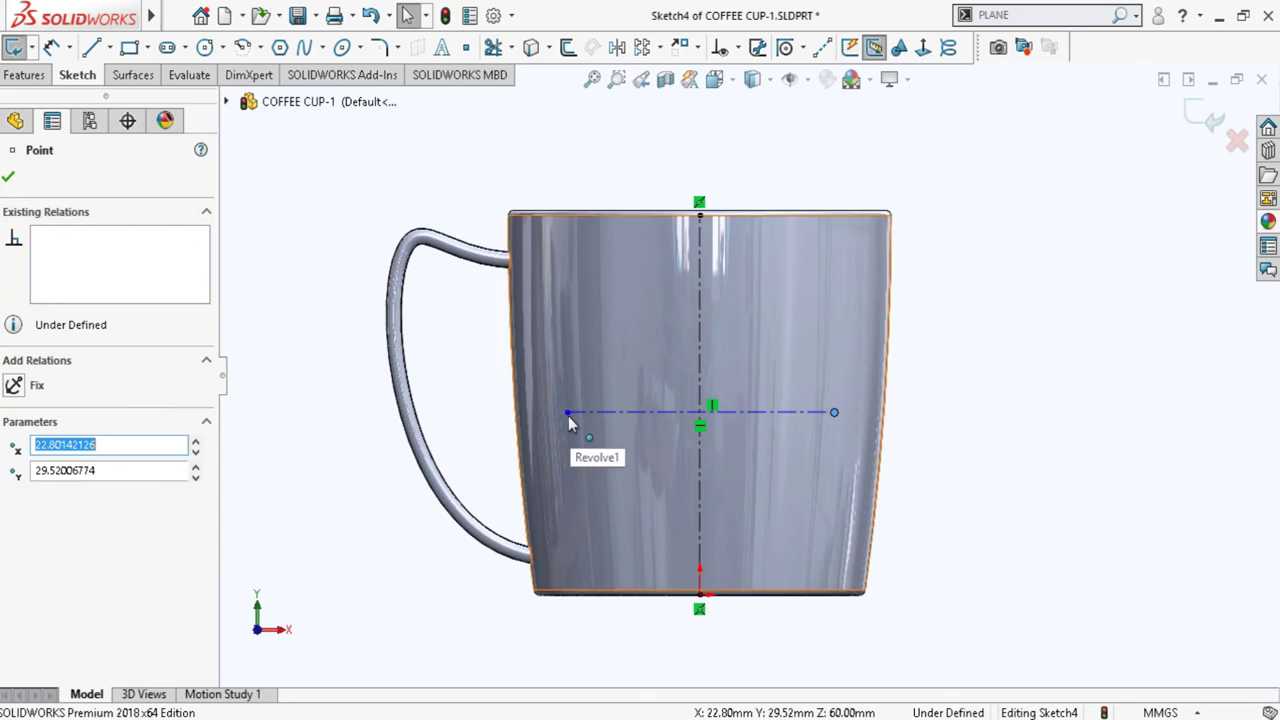
left_click(700, 413, "ctrl")
left_click(702, 450, "ctrl")
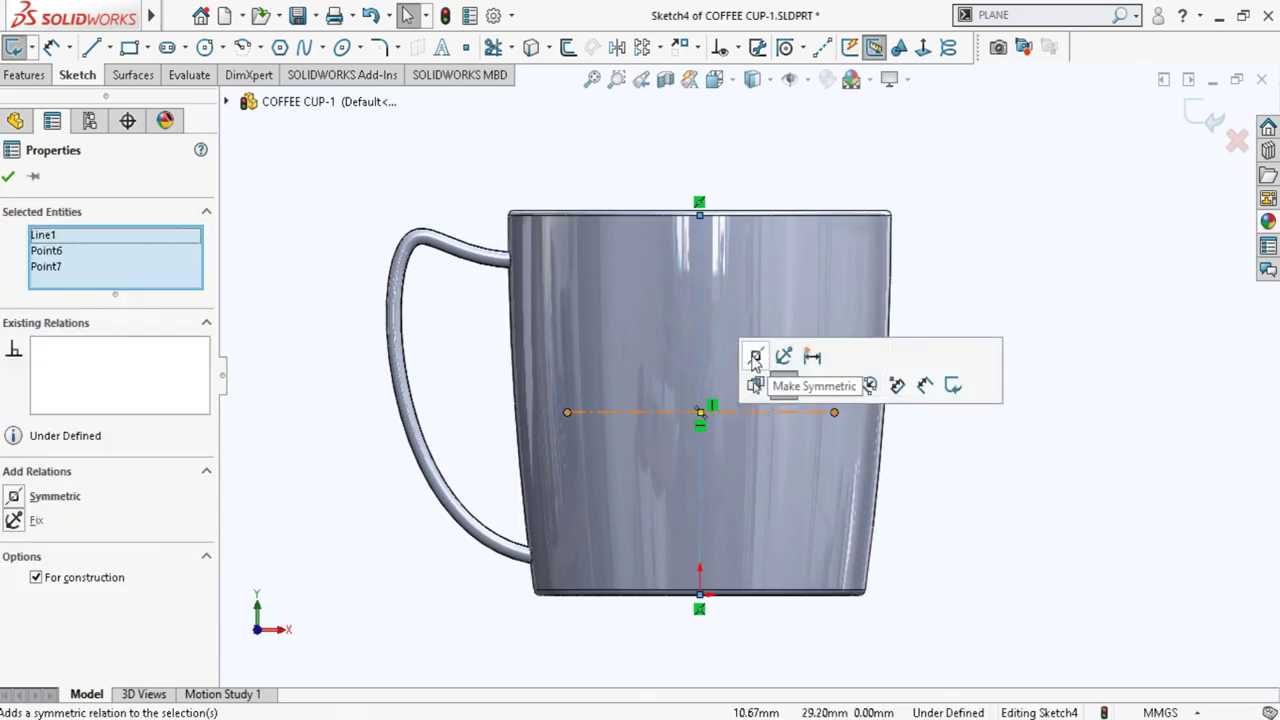
left_click(755, 357)
Dimension the horizontal centerline to 50 mm long
left_click(952, 386)
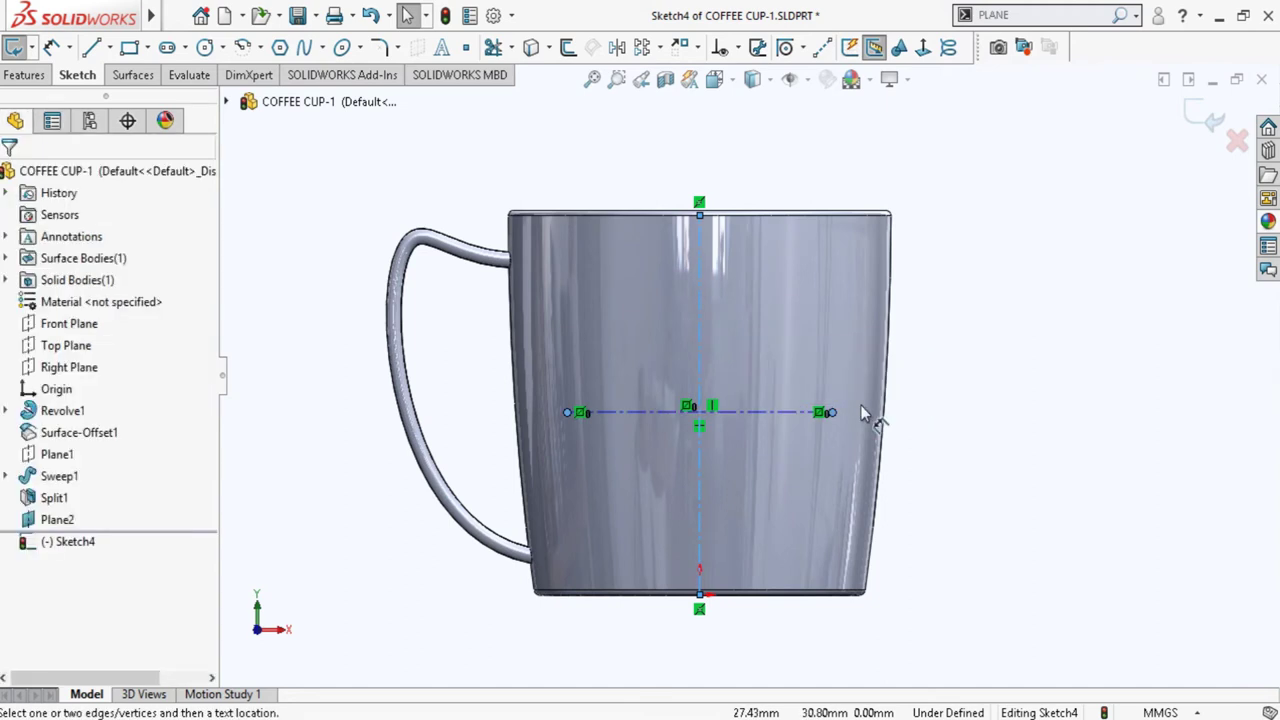
left_click(789, 412)
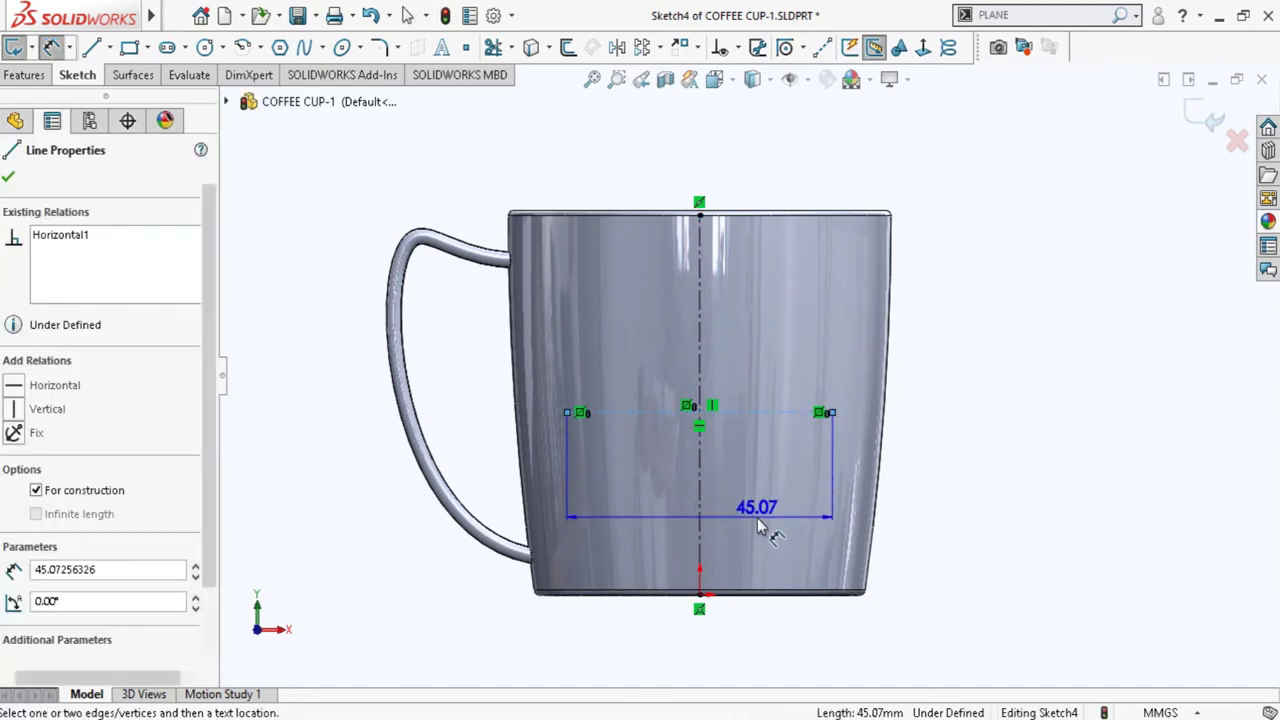
left_click(760, 528)
type("50")
key("Return")
Dimension the horizontal centerline 35 mm above the sketch origin
left_click(700, 596)
key("Escape")
left_click(800, 418)
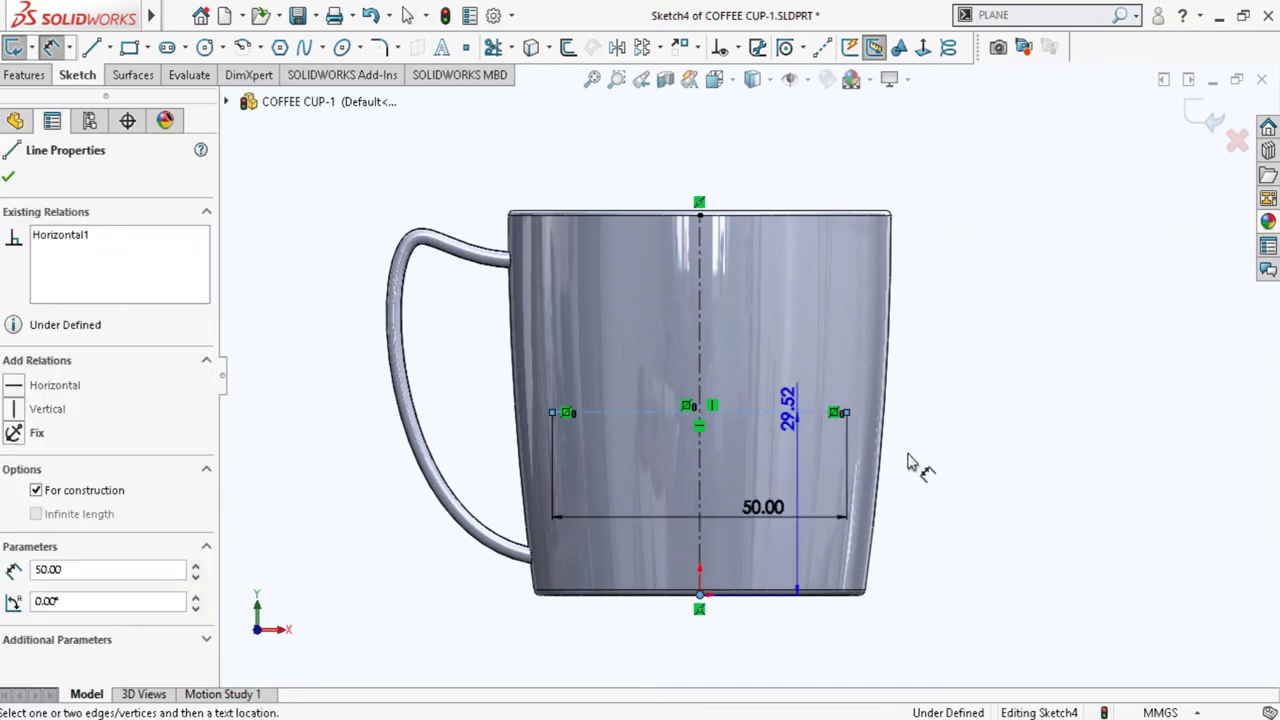
left_click(1005, 497)
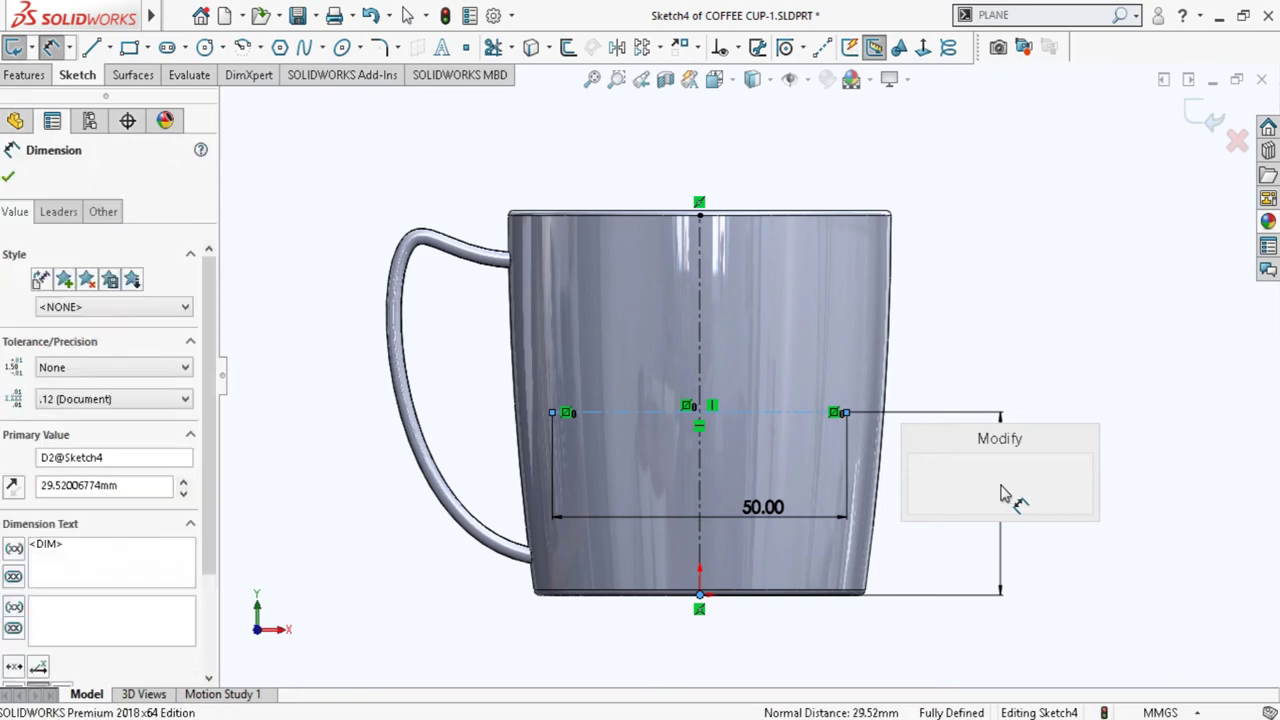
type("3")
key("Return")
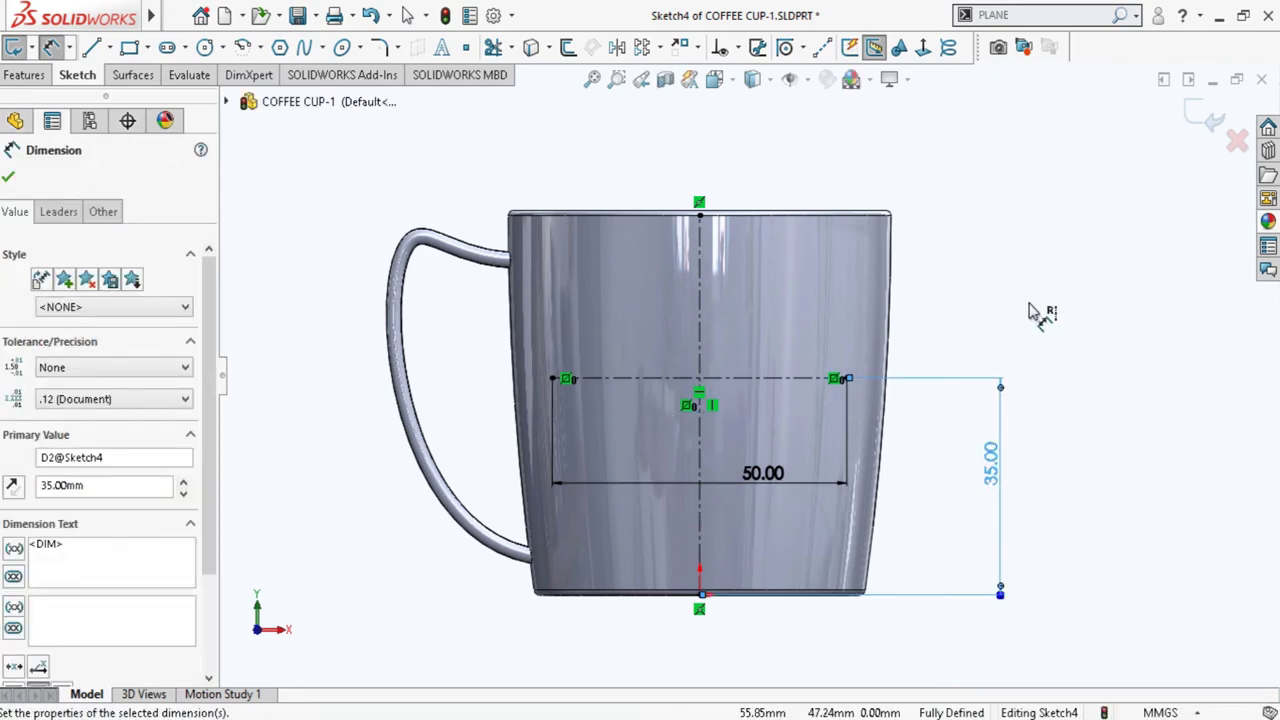
key("Escape")
scroll(1040, 320, "up", 2)
scroll(980, 386, "down", 1)
key("Escape")
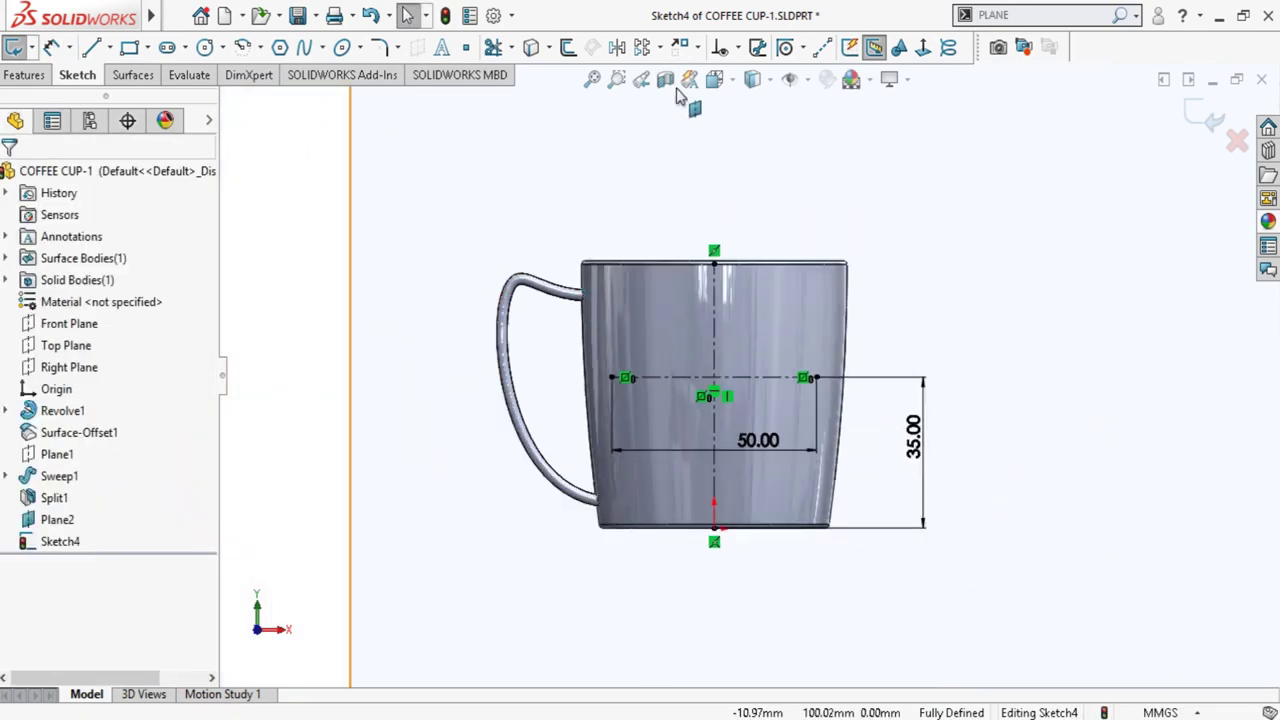
Add sketch text and enter the three lines of the cup label
left_click(441, 47)
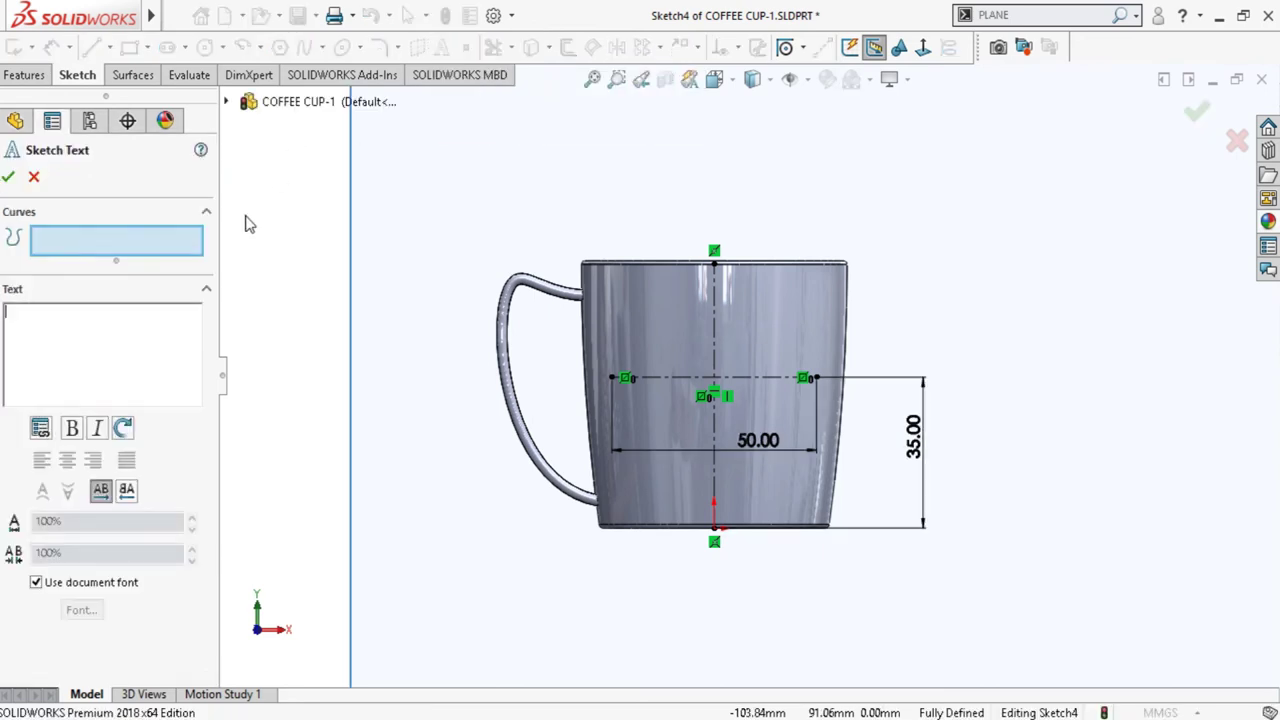
left_click(7, 318)
type("RUTHAIN'S")
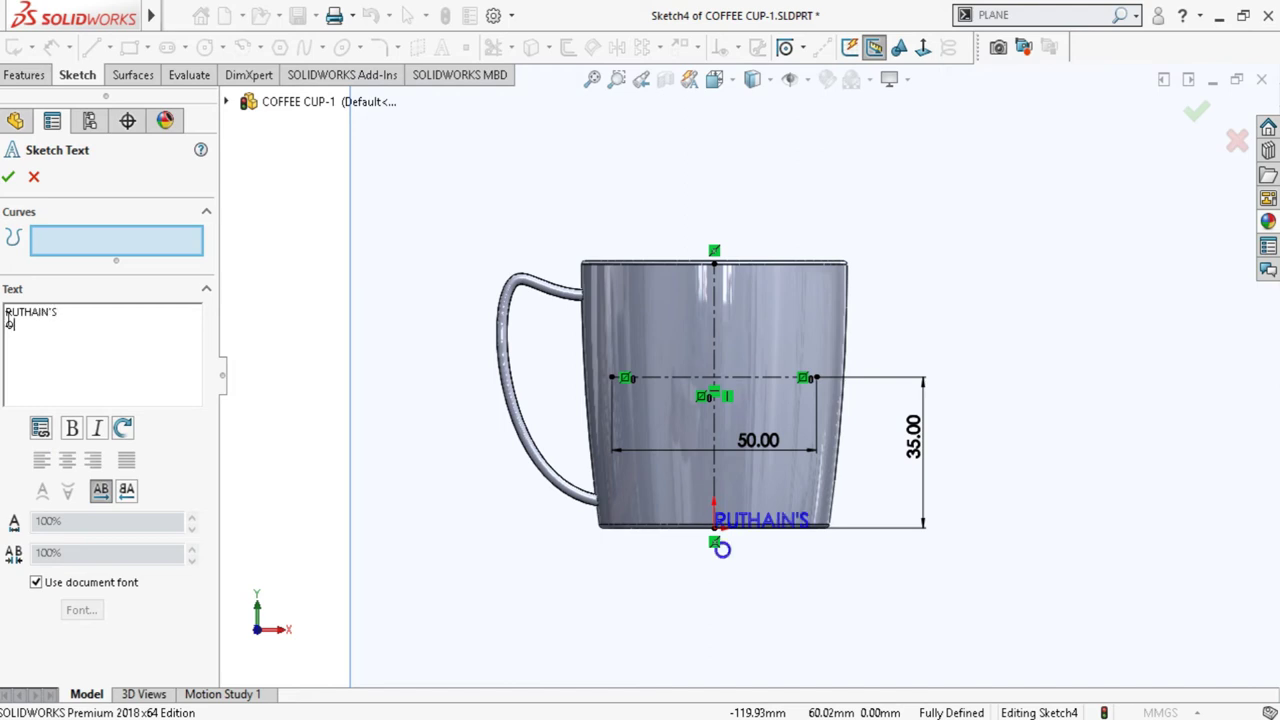
type("CNC")
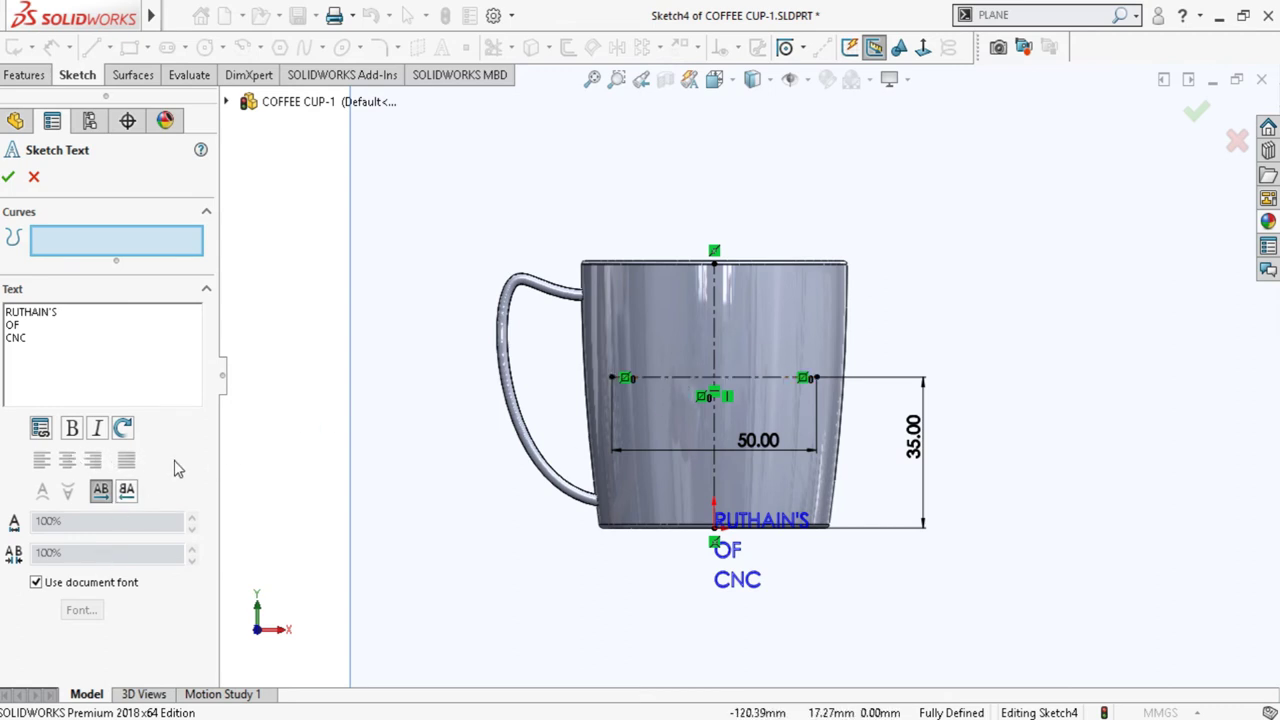
Lay the text along the horizontal centerline, flip it upright, and disable the document font
left_click(666, 380)
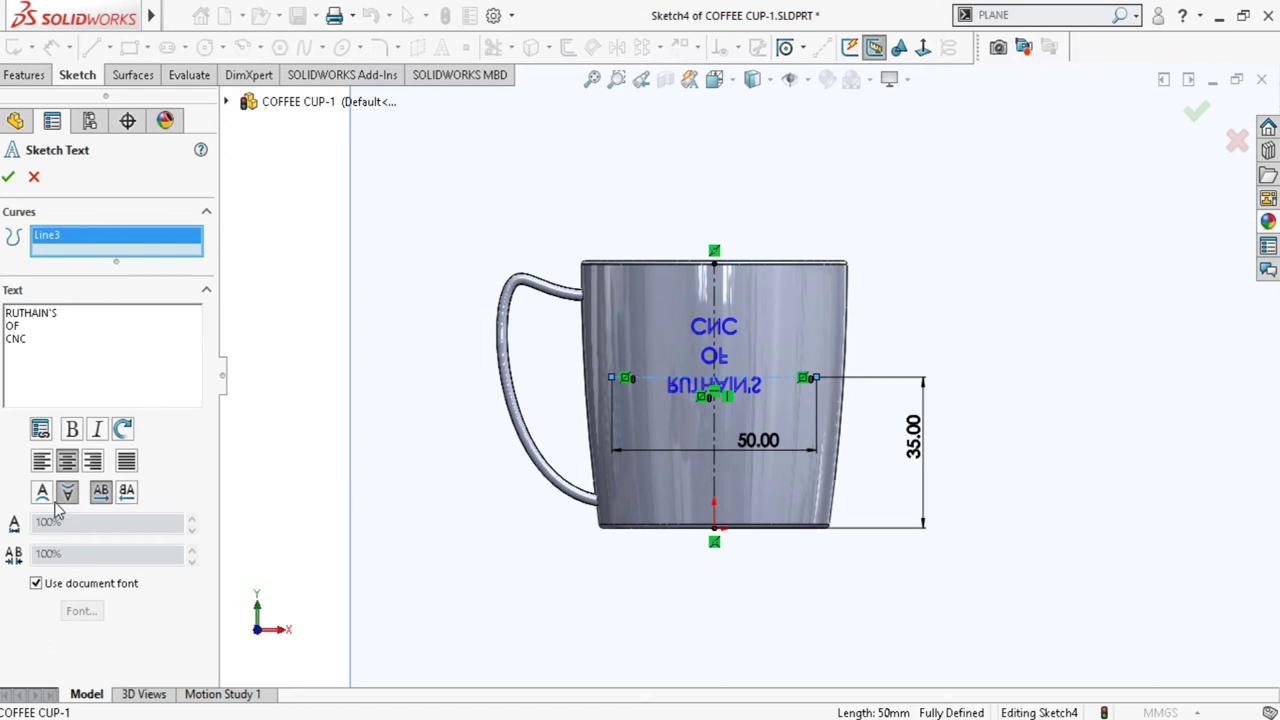
left_click(44, 498)
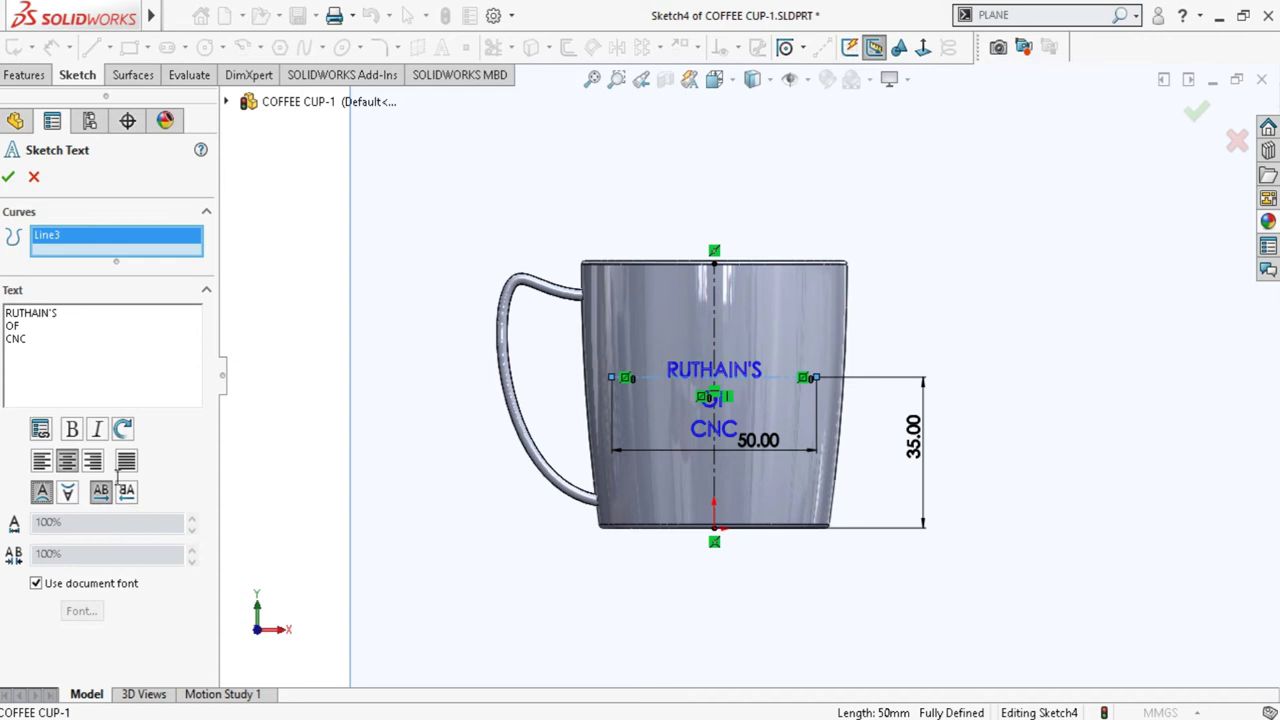
left_click(36, 583)
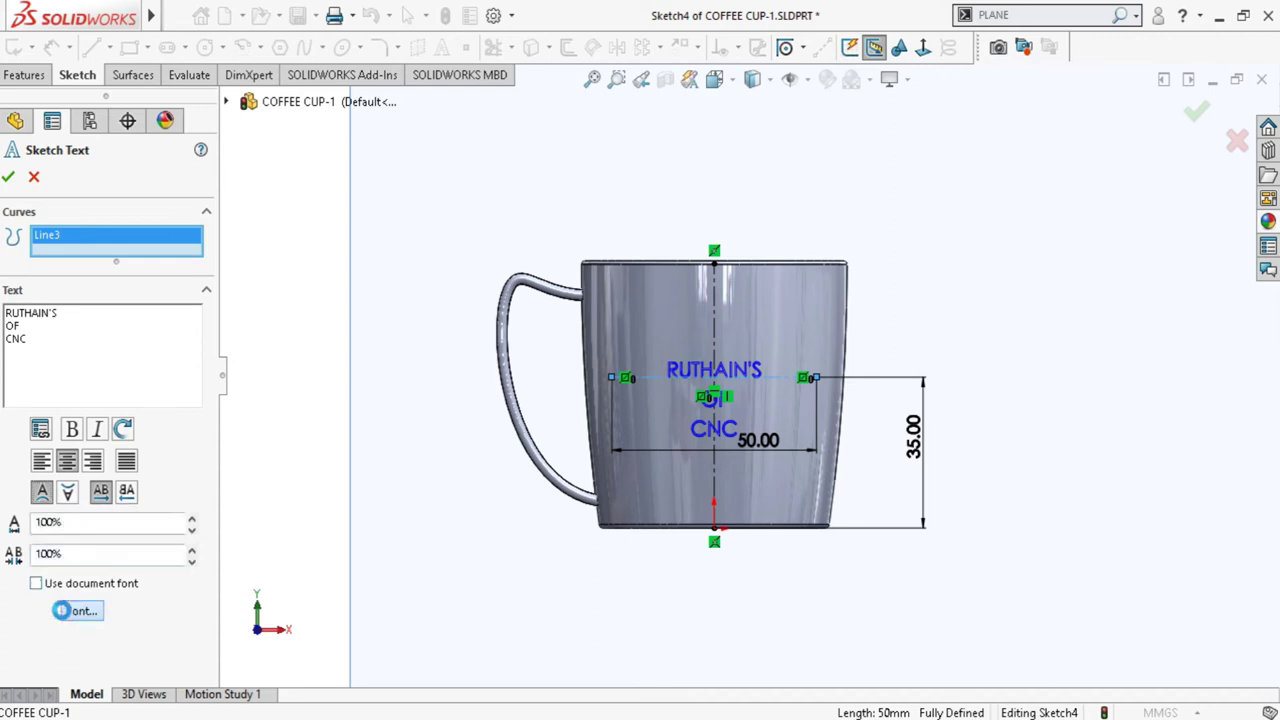
left_click(82, 610)
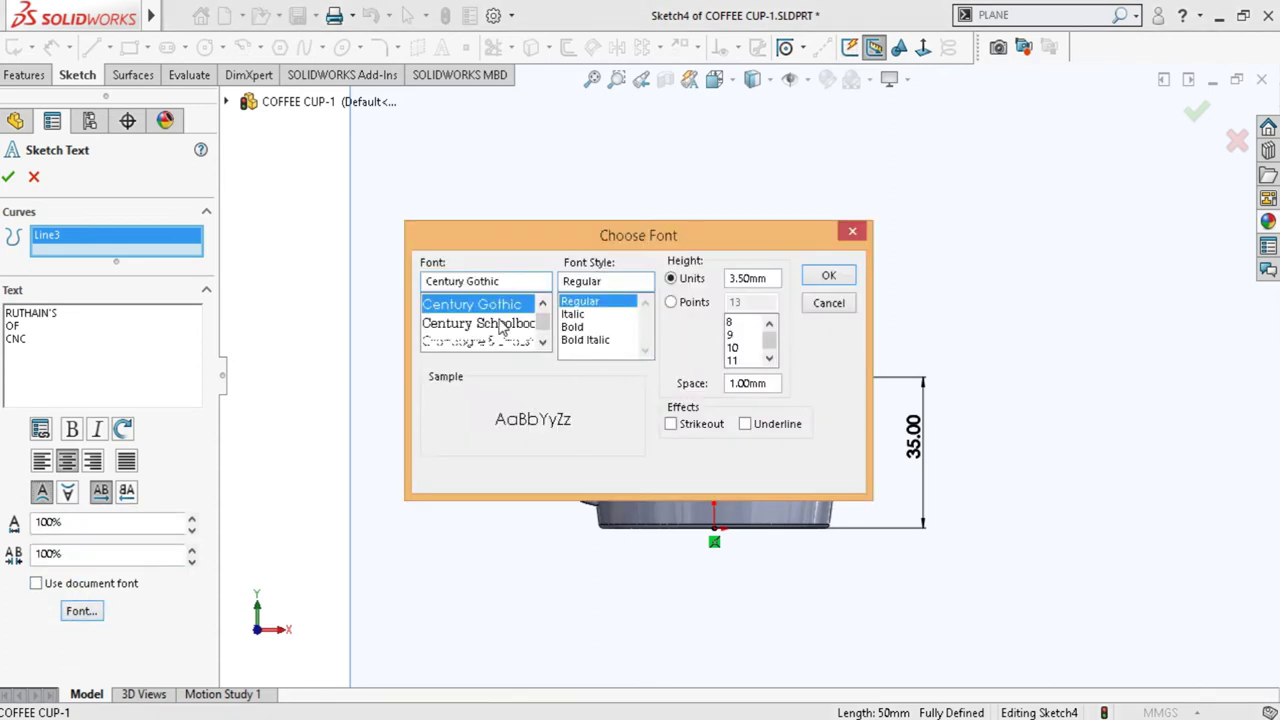
Set the sketch text font to AGRESSIVE Bold Italic
left_click(542, 304)
left_click_drag(542, 306, 548, 338)
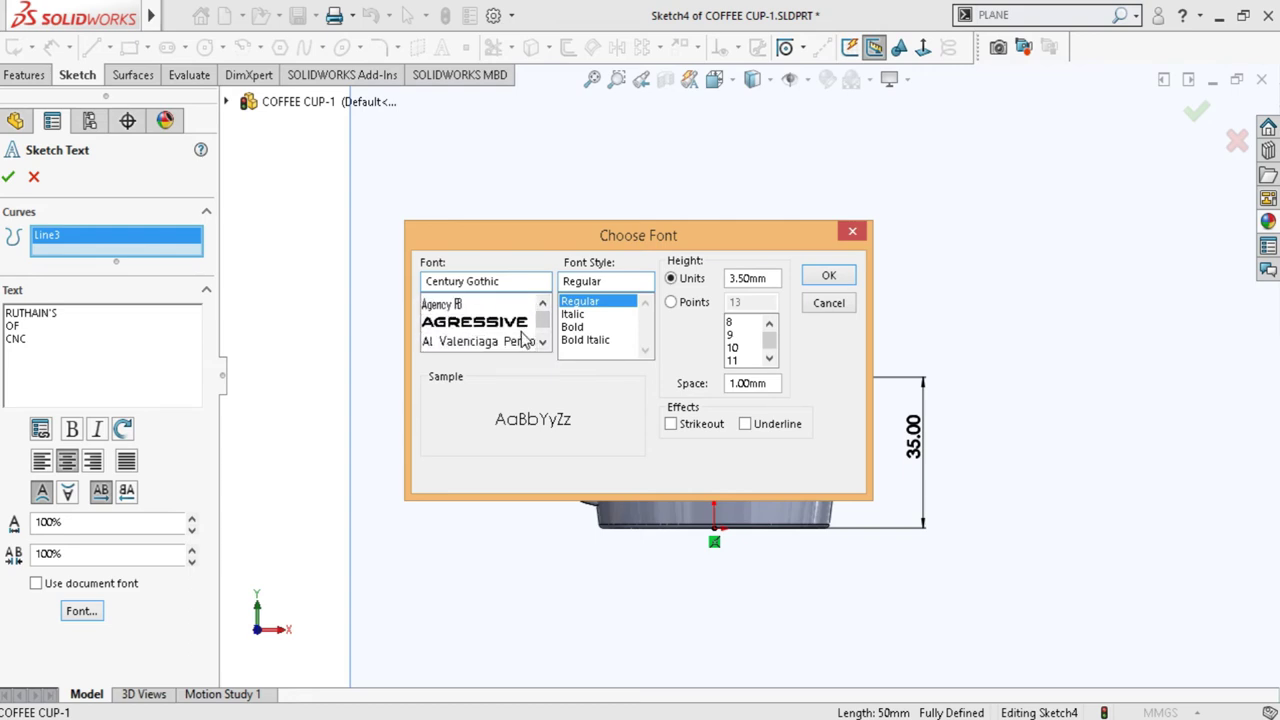
left_click(512, 326)
left_click(690, 302)
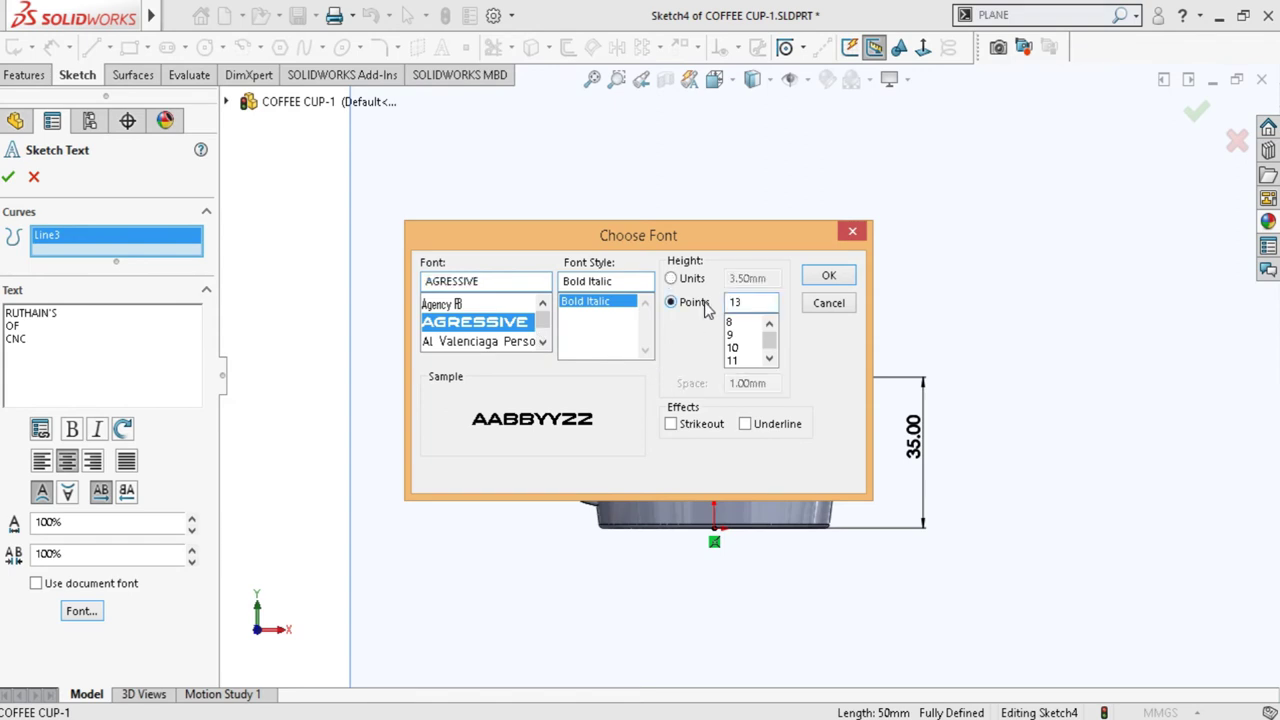
left_click_drag(769, 358, 770, 367)
left_click(738, 347)
left_click(829, 275)
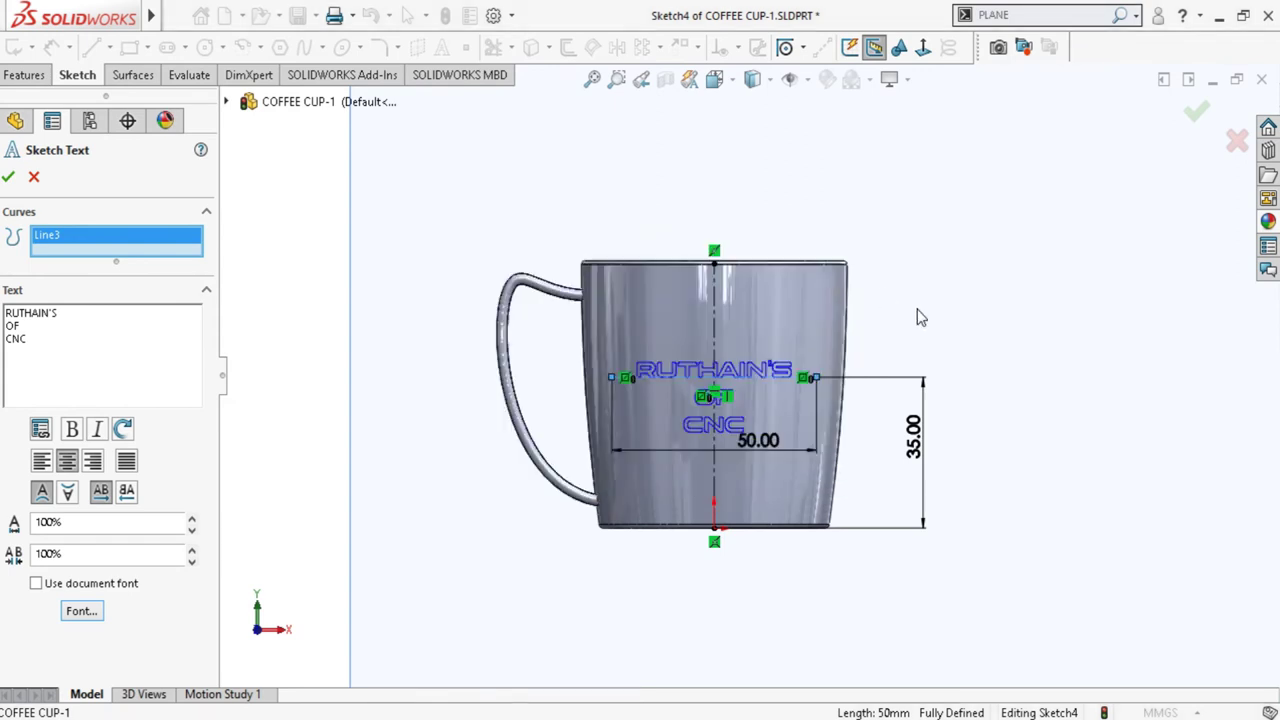
Change the text size to 16 points and finish the sketch text
scroll(761, 412, "down", 1)
scroll(761, 412, "down", 2)
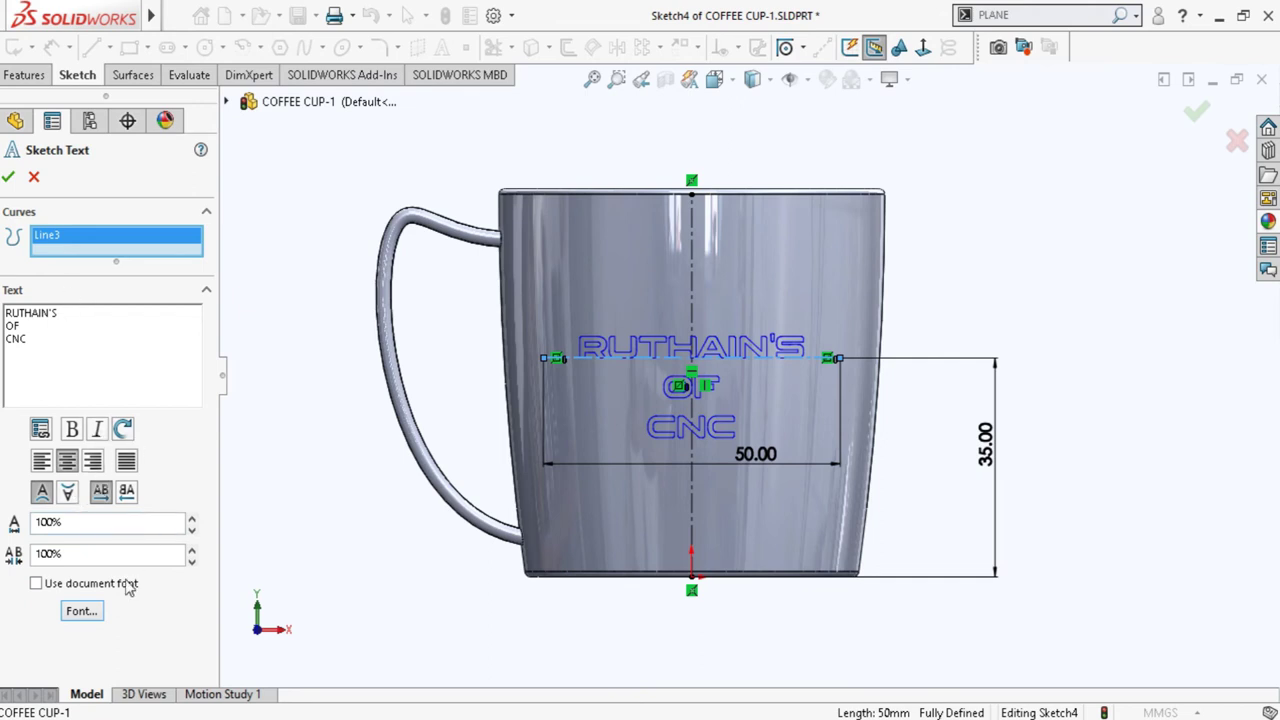
left_click(81, 610)
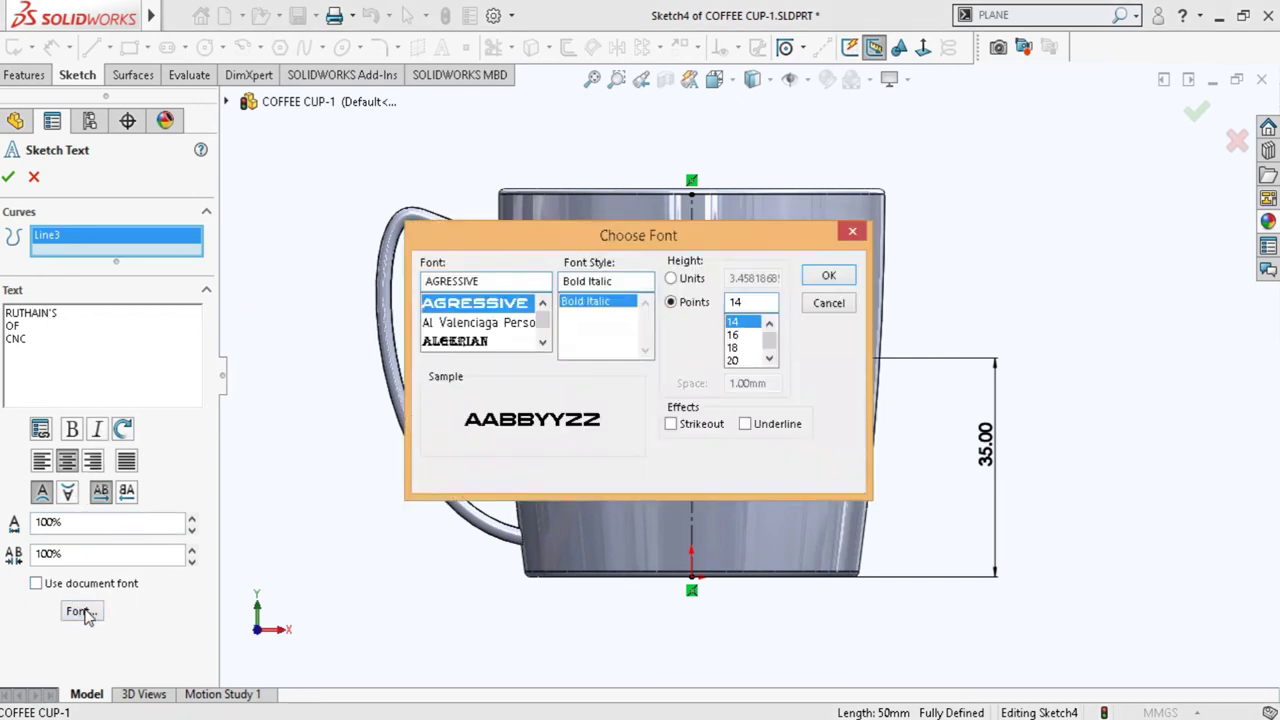
left_click(740, 337)
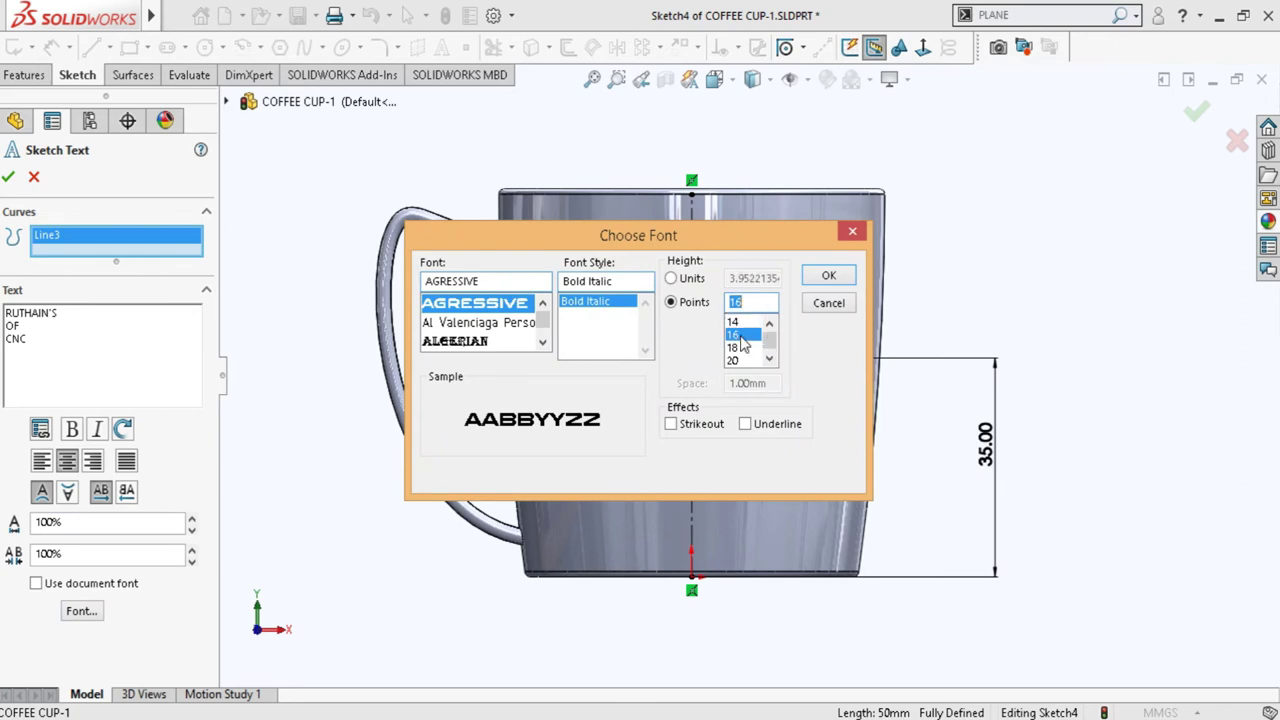
left_click(828, 276)
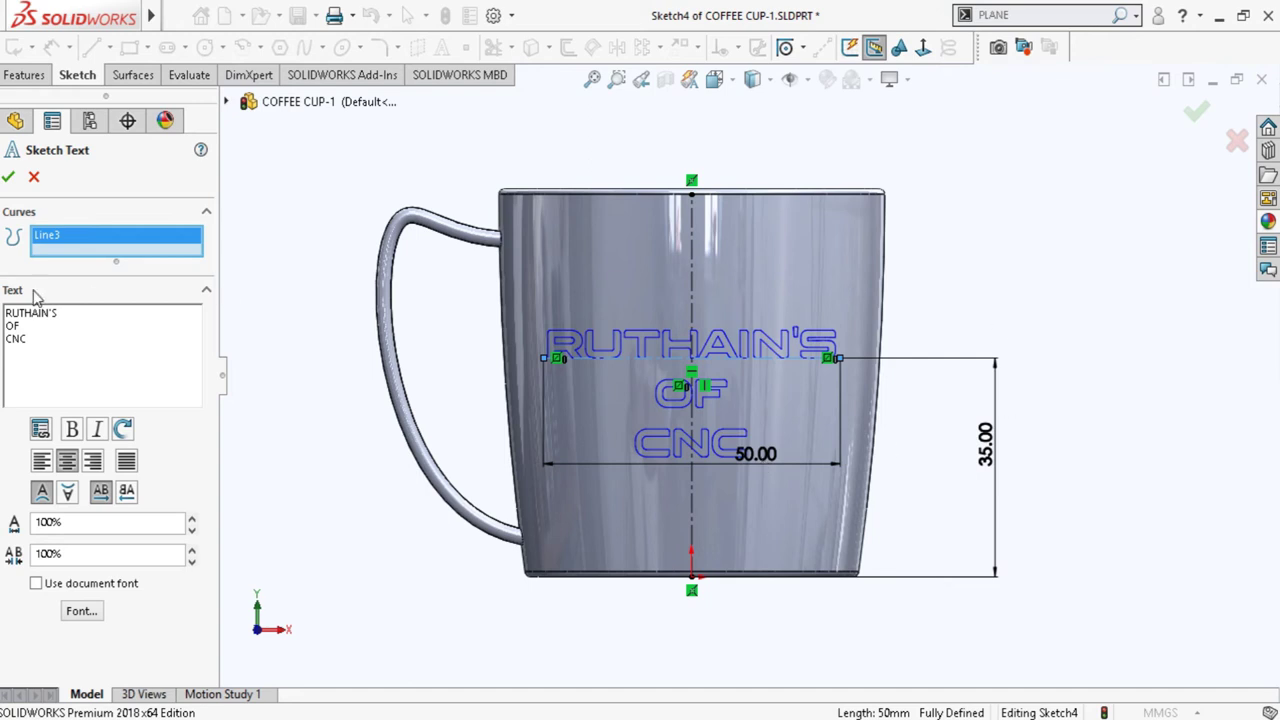
left_click(8, 176)
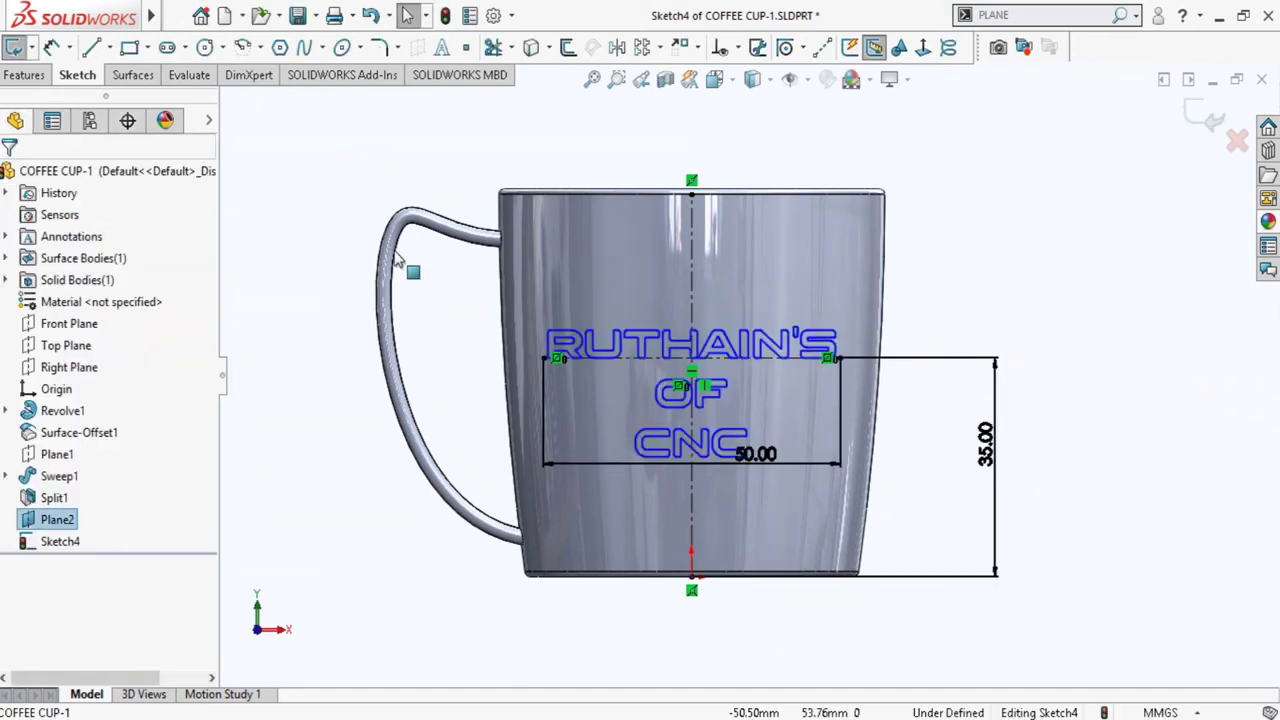
Raise the text position dimension from 35.00 to 40 mm and exit Sketch4
double_click(993, 456)
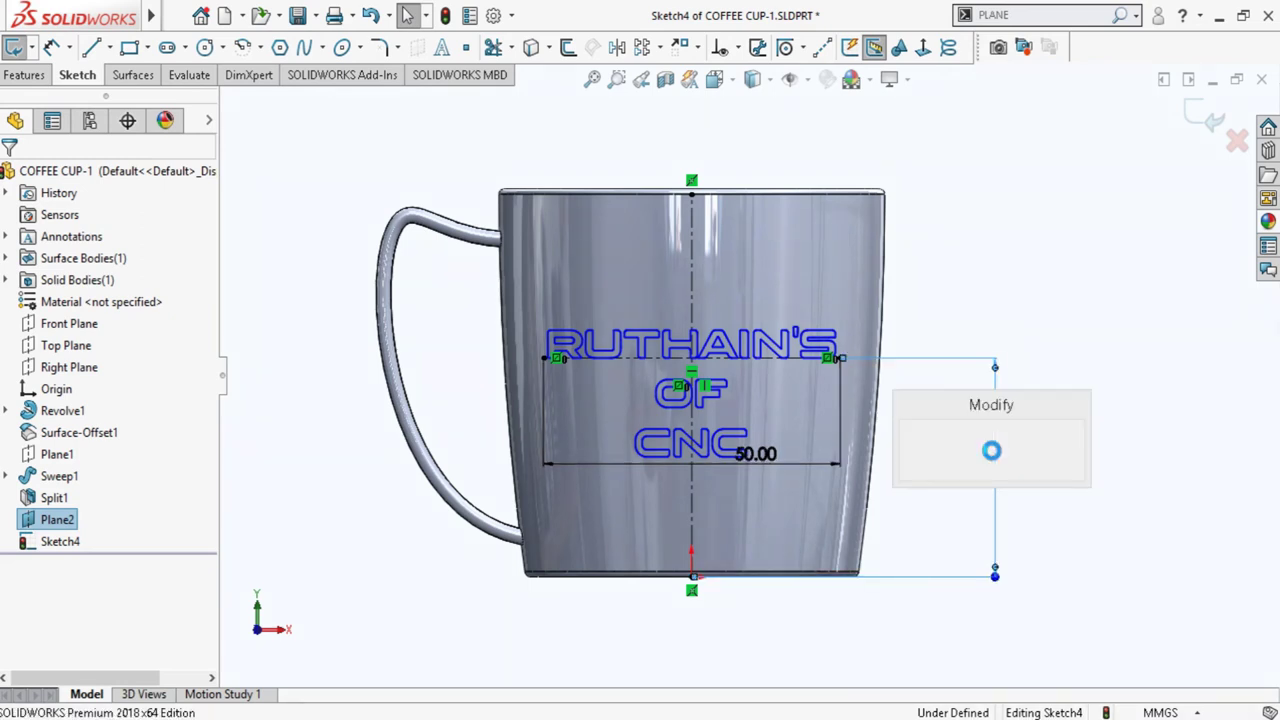
type("40")
left_click(911, 446)
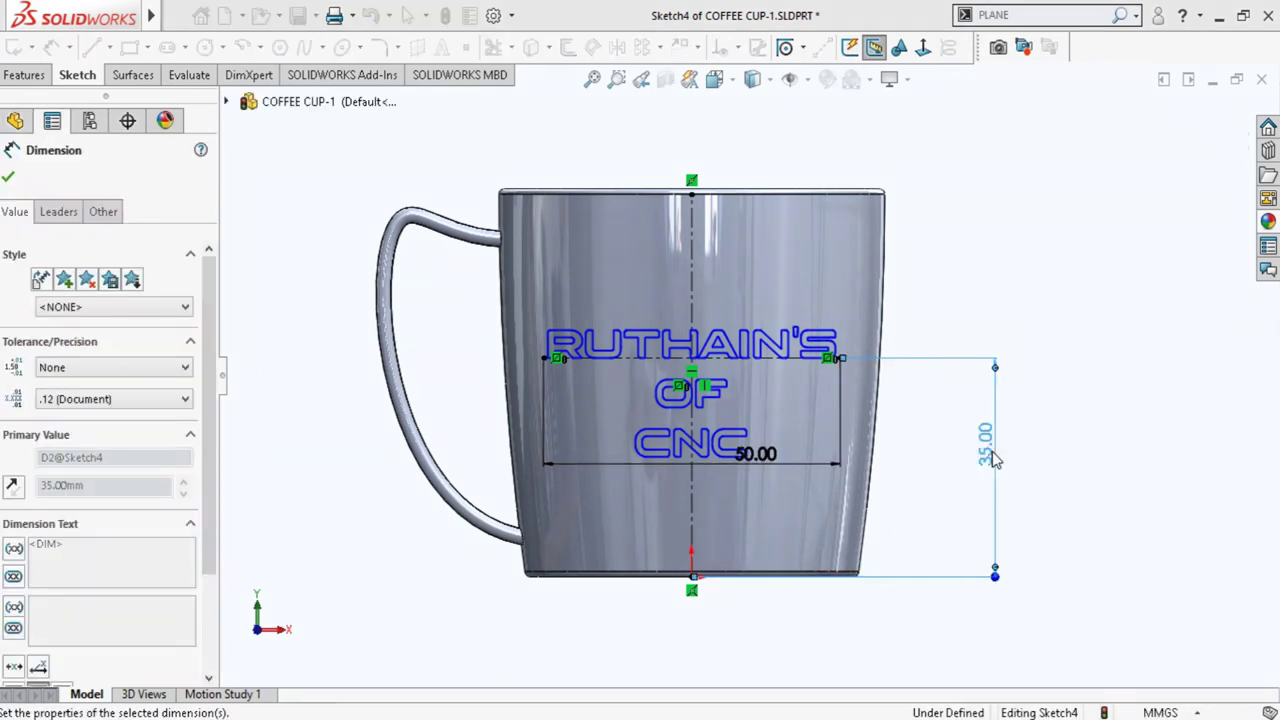
left_click(1025, 292)
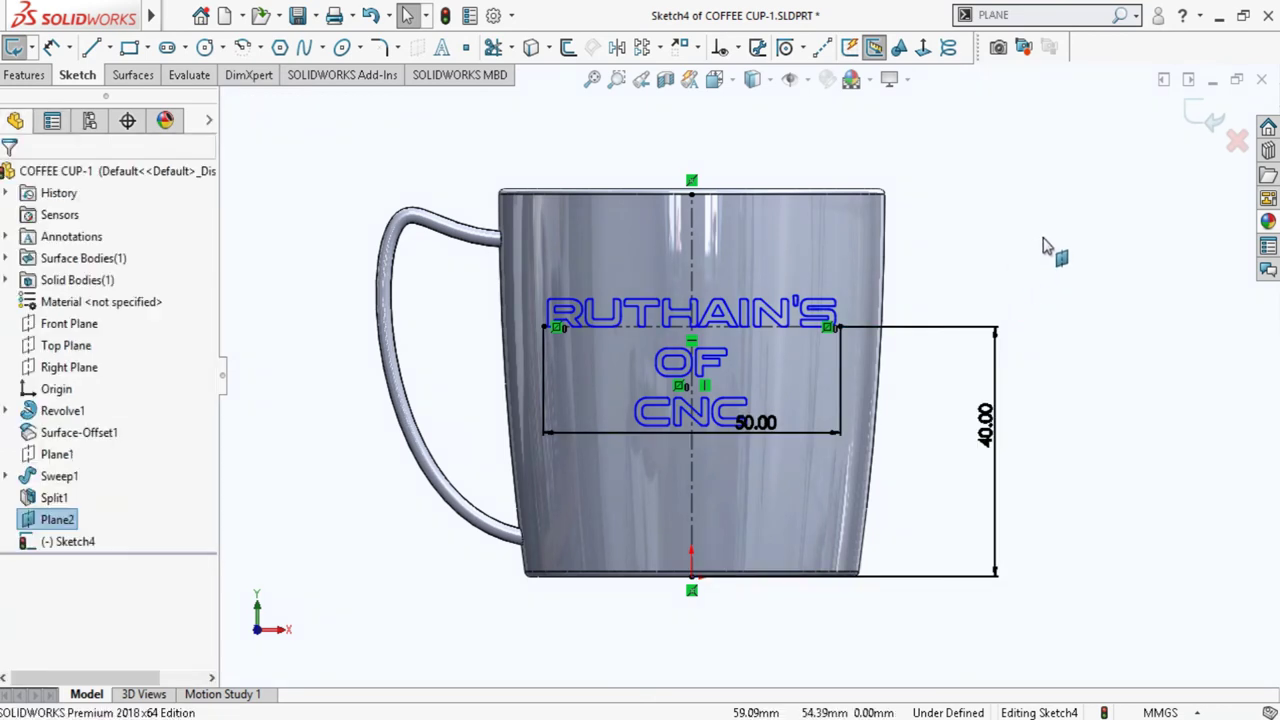
middle_click_drag(1051, 251, 1020, 328)
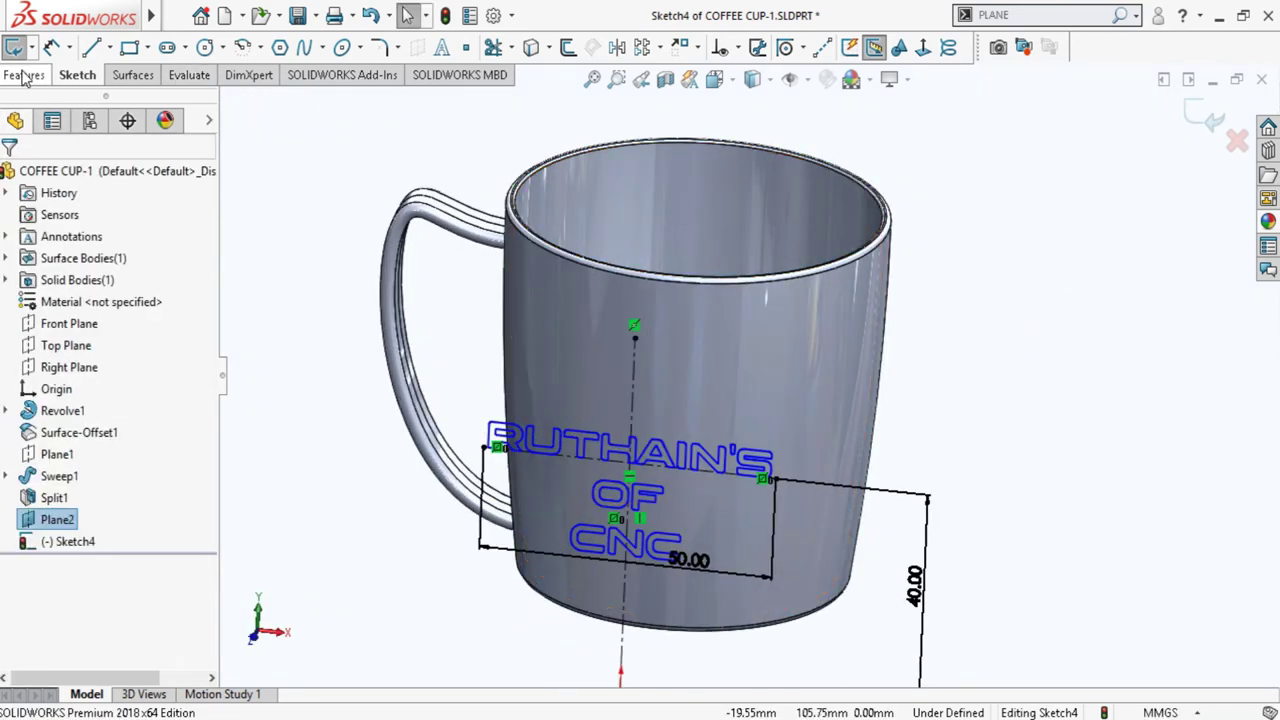
left_click(25, 75)
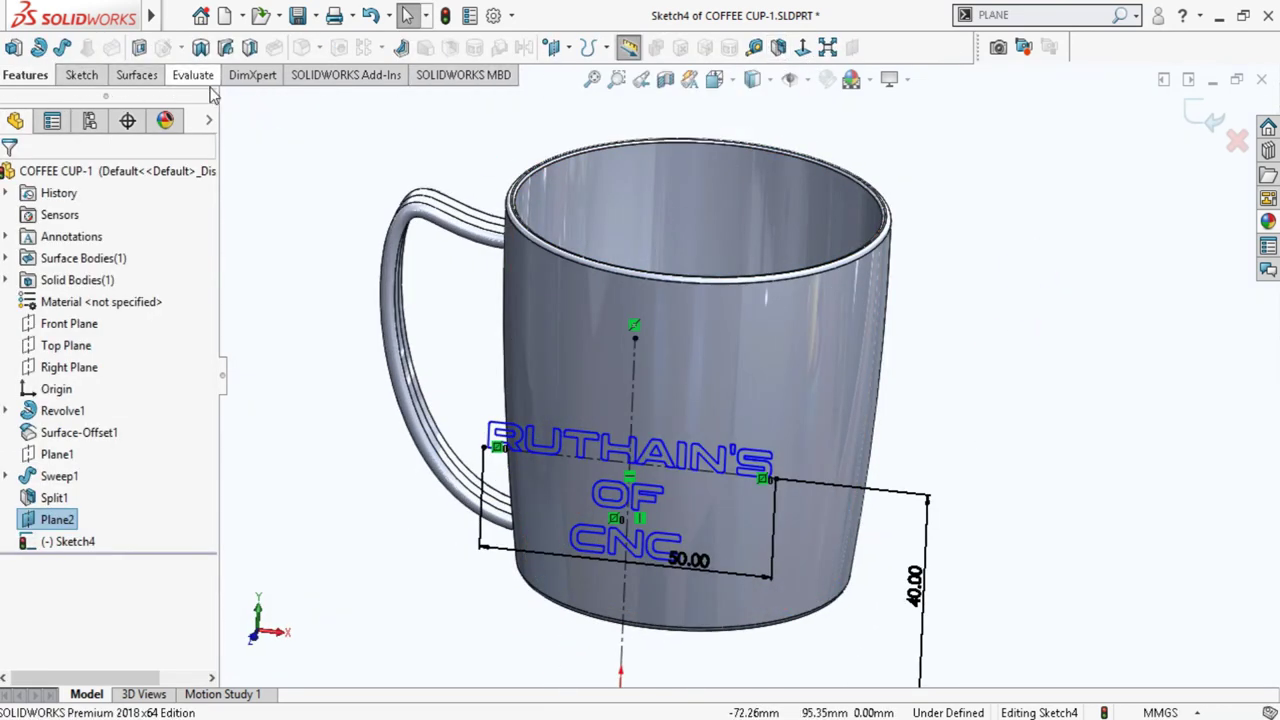
left_click(1186, 108)
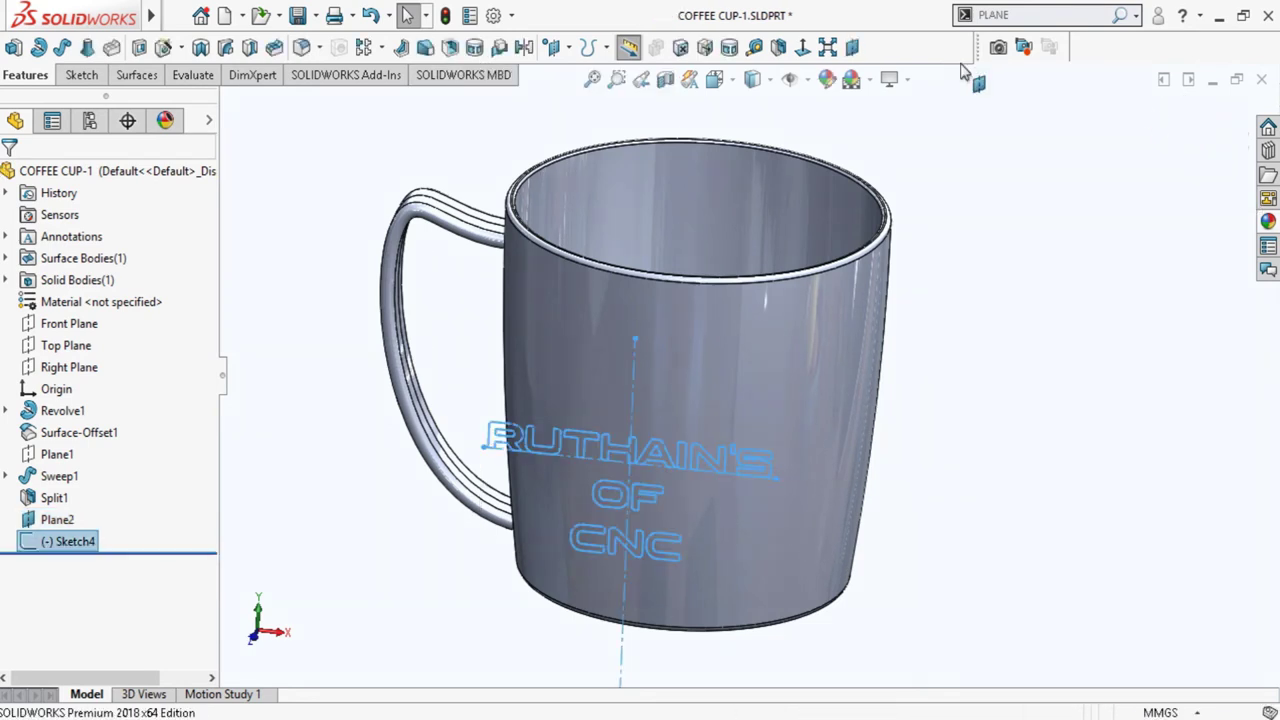
Emboss-wrap the label text onto the cup's outer face at 0.075 mm thickness
left_click(729, 50)
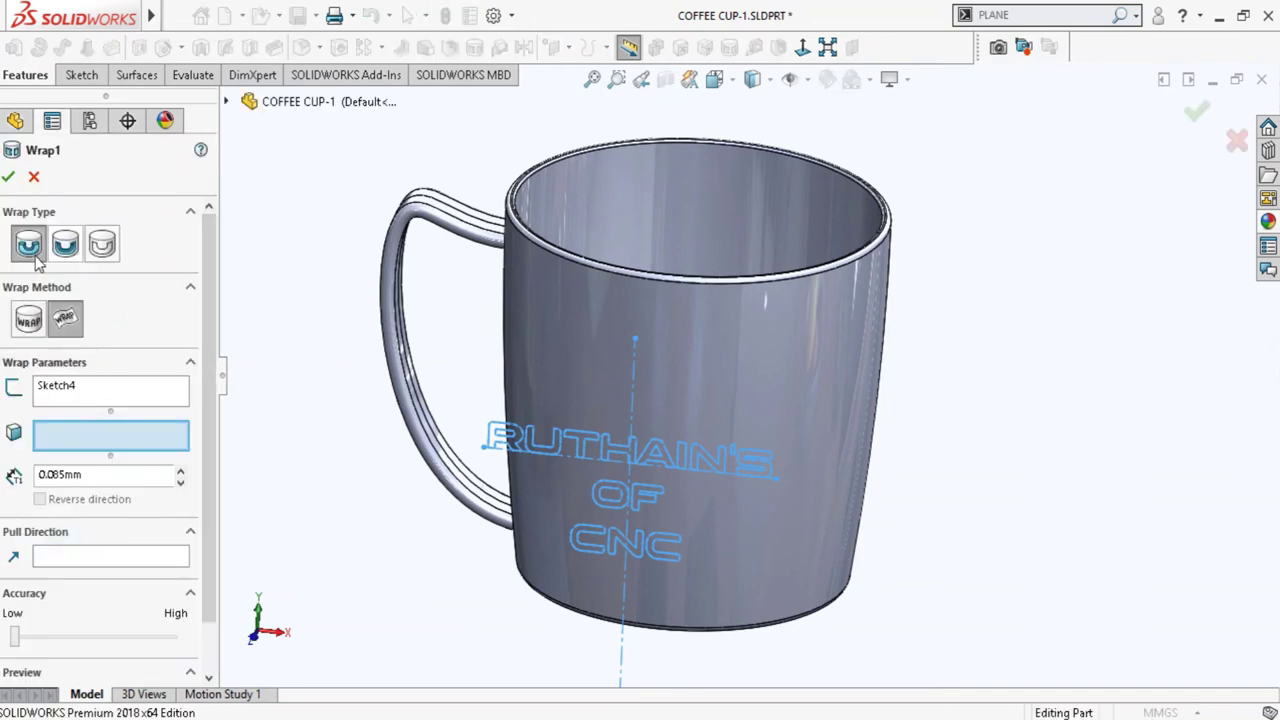
left_click(698, 391)
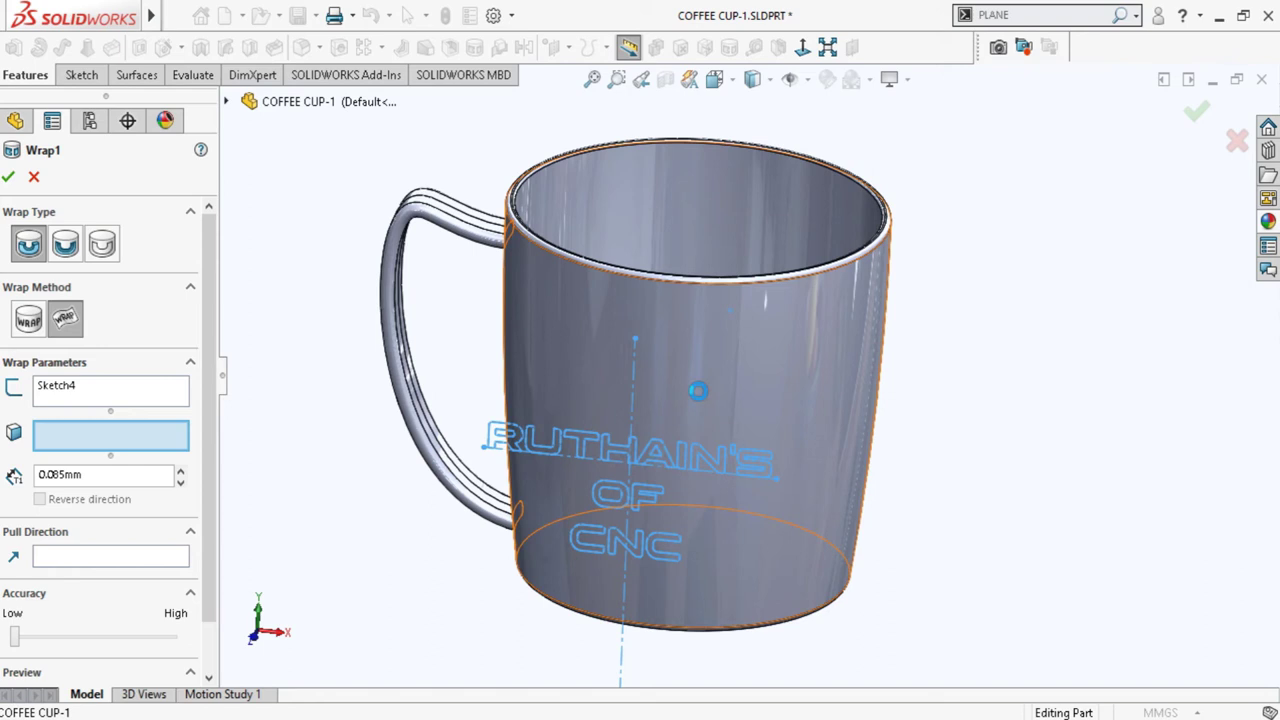
left_click(698, 391)
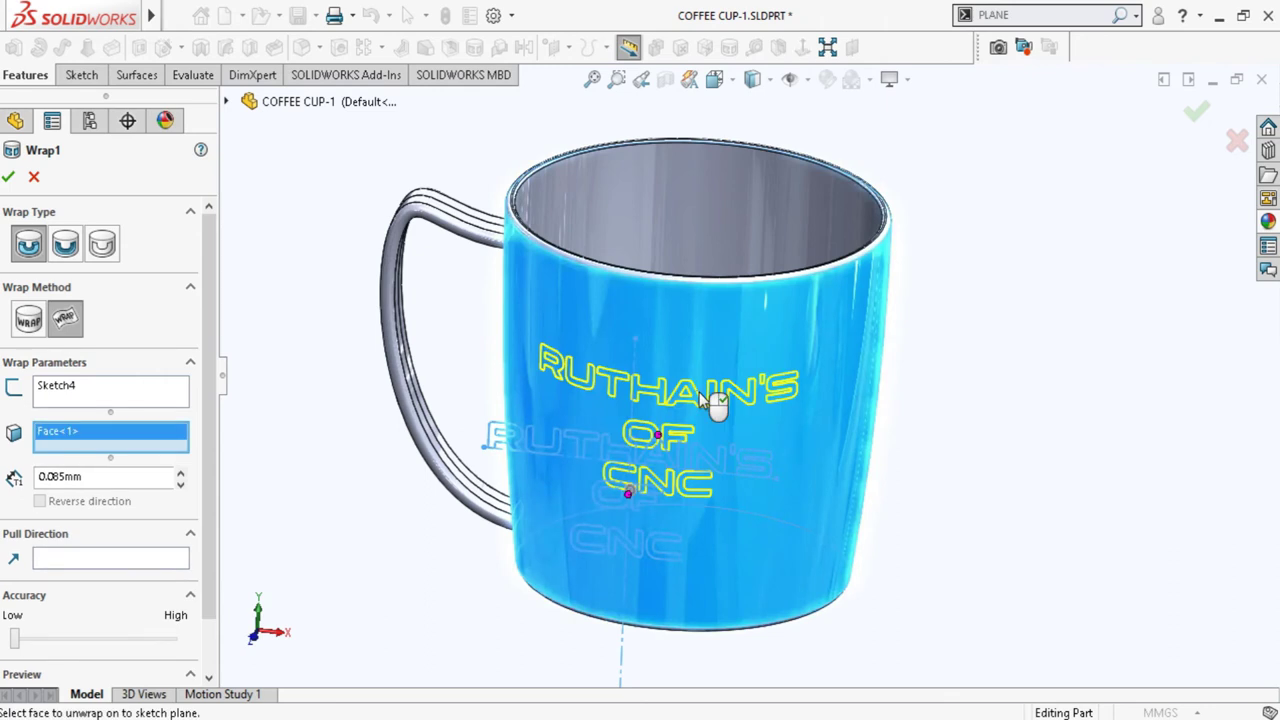
left_click_drag(85, 478, 36, 478)
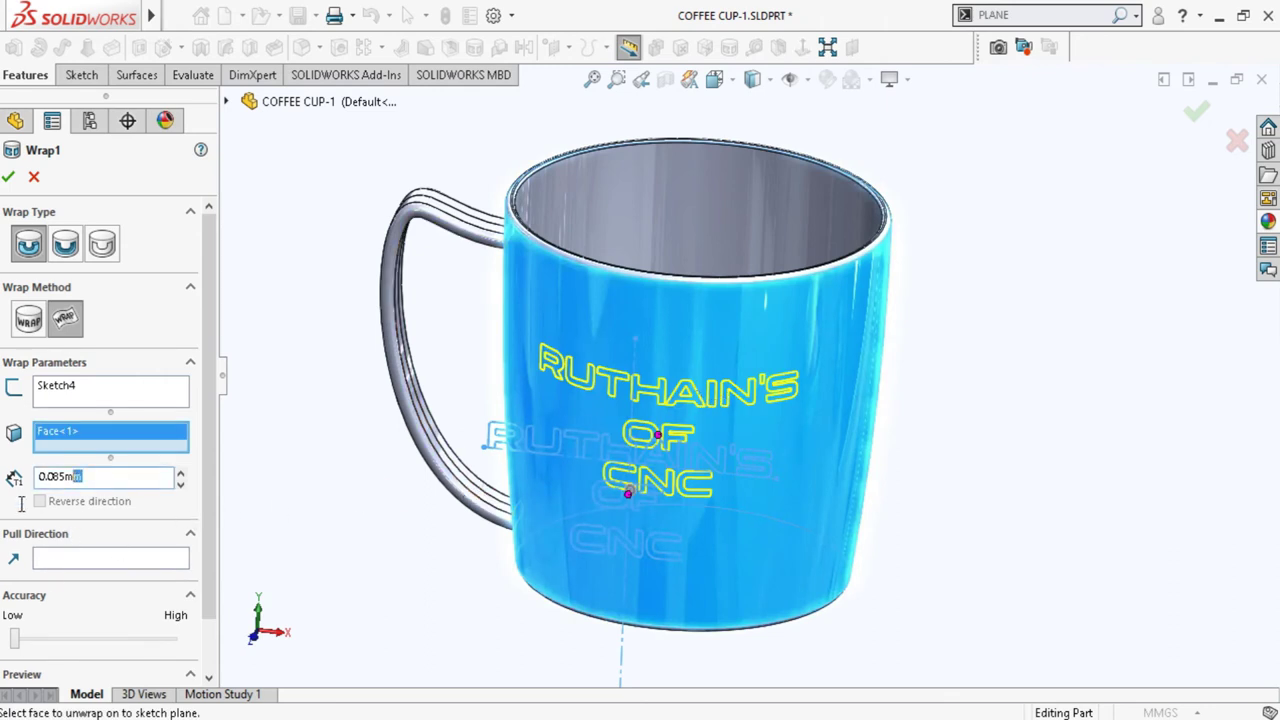
type("0.")
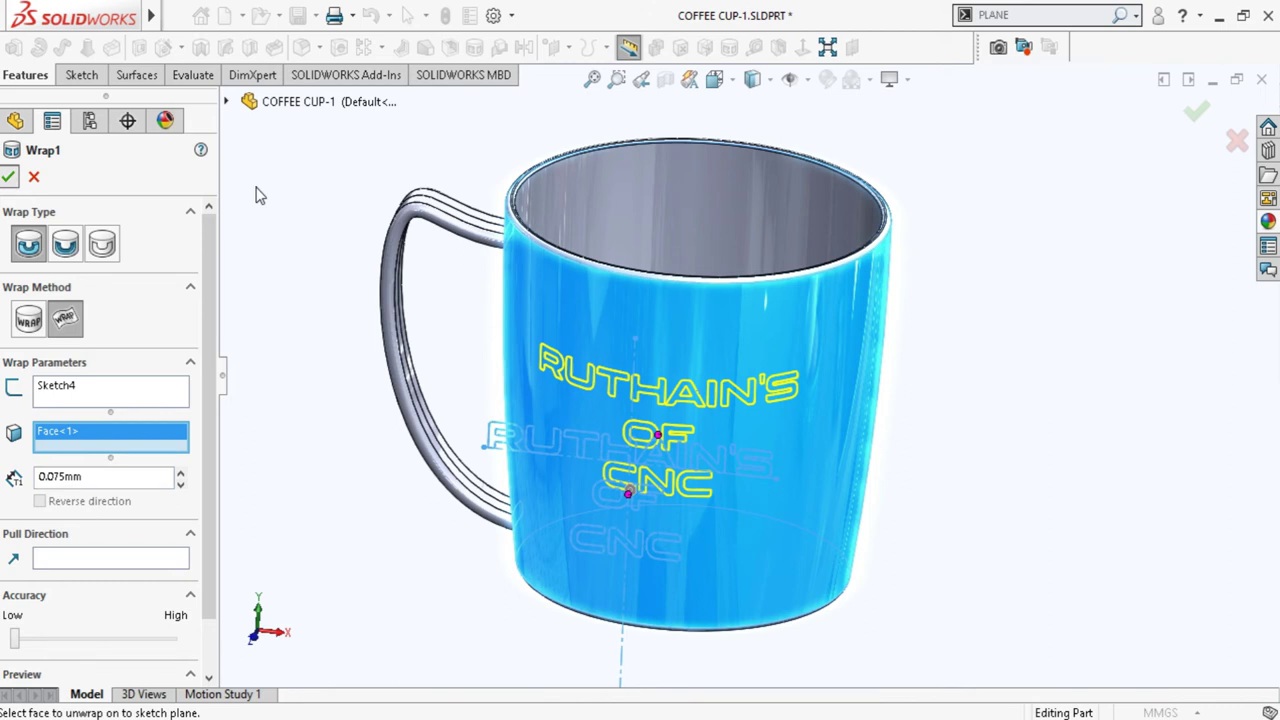
left_click(9, 176)
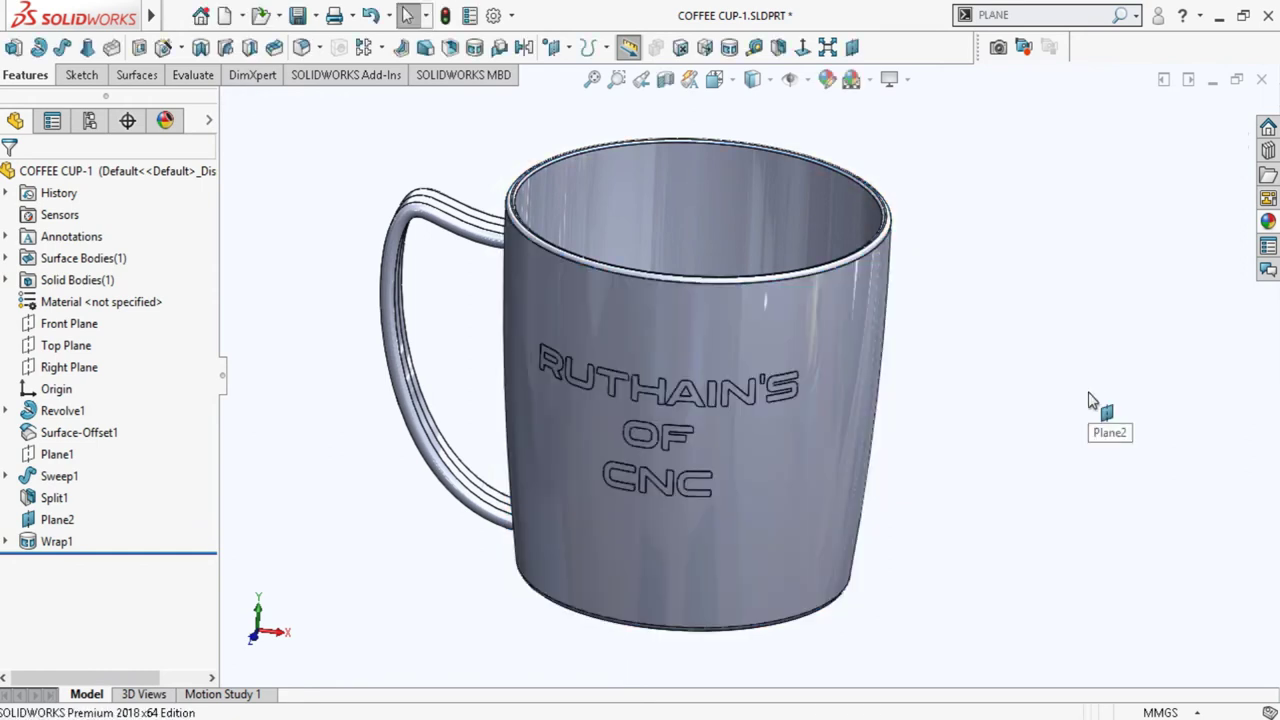
Hide Plane2 and orbit to inspect the embossed lettering
middle_click_drag(483, 383, 694, 323)
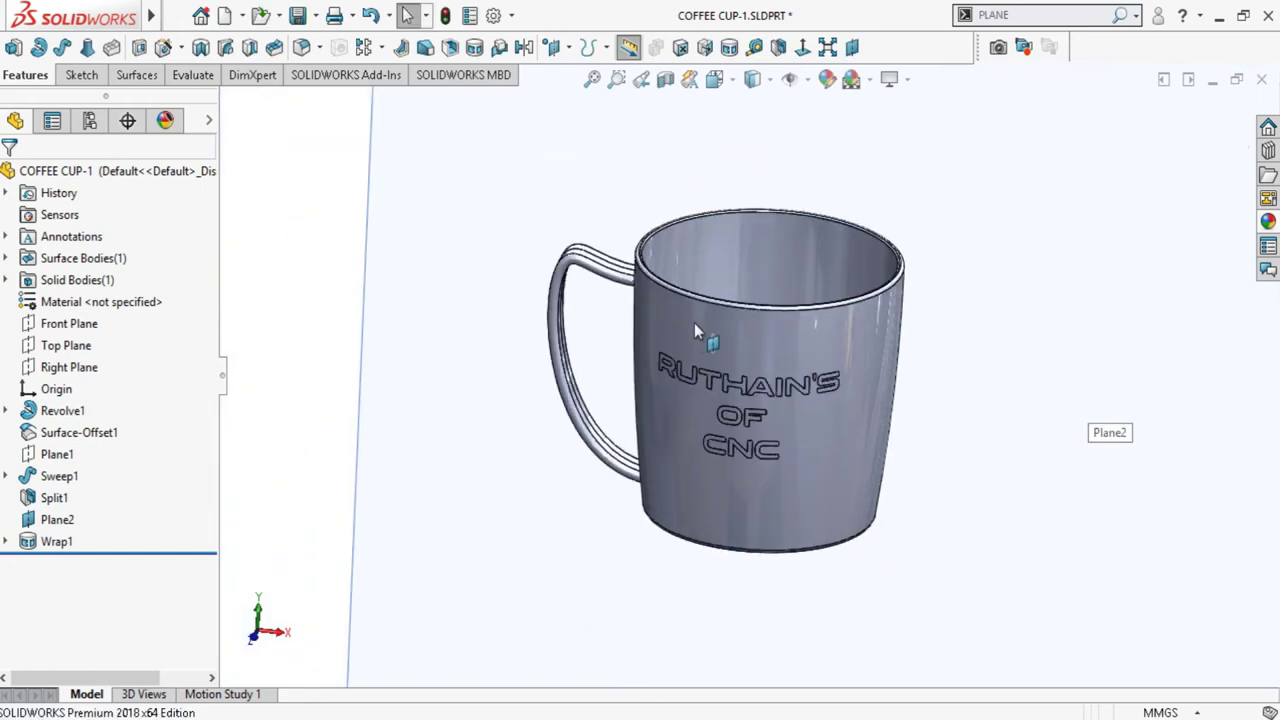
left_click(384, 221)
left_click(494, 161)
scroll(466, 254, "up", 2)
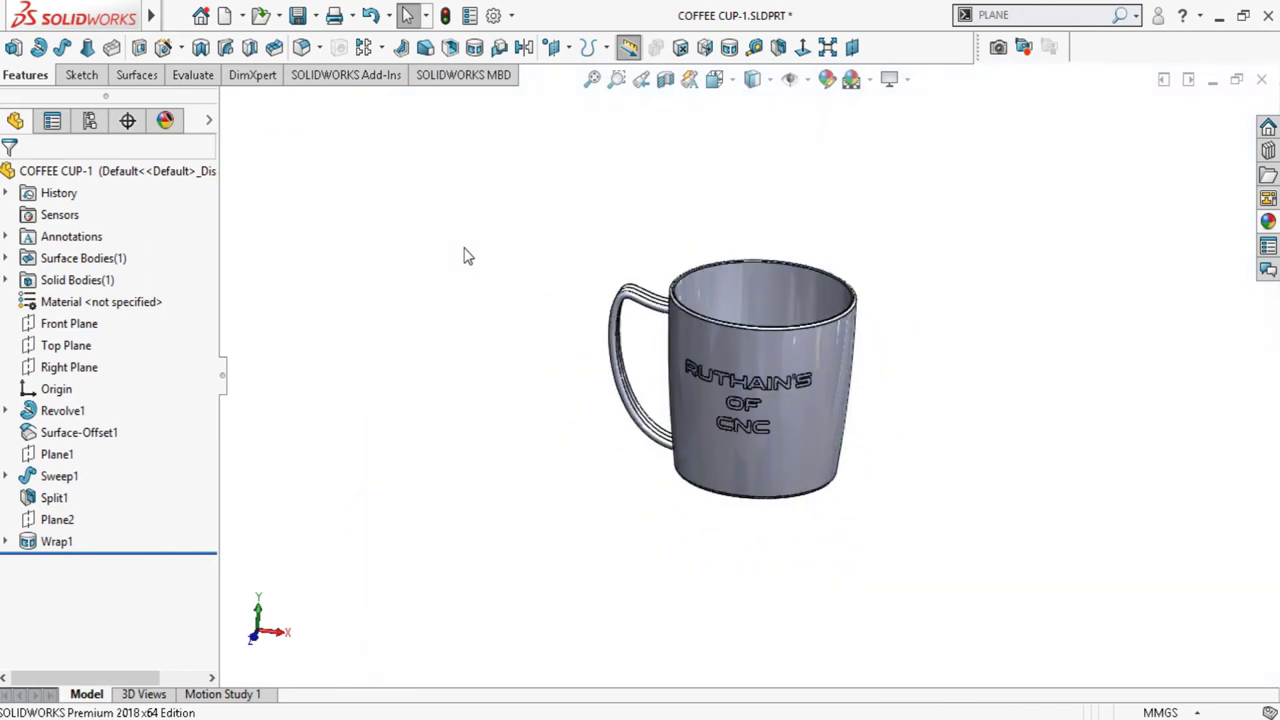
scroll(789, 392, "down", 1)
scroll(789, 384, "down", 2)
middle_click_drag(789, 384, 660, 316)
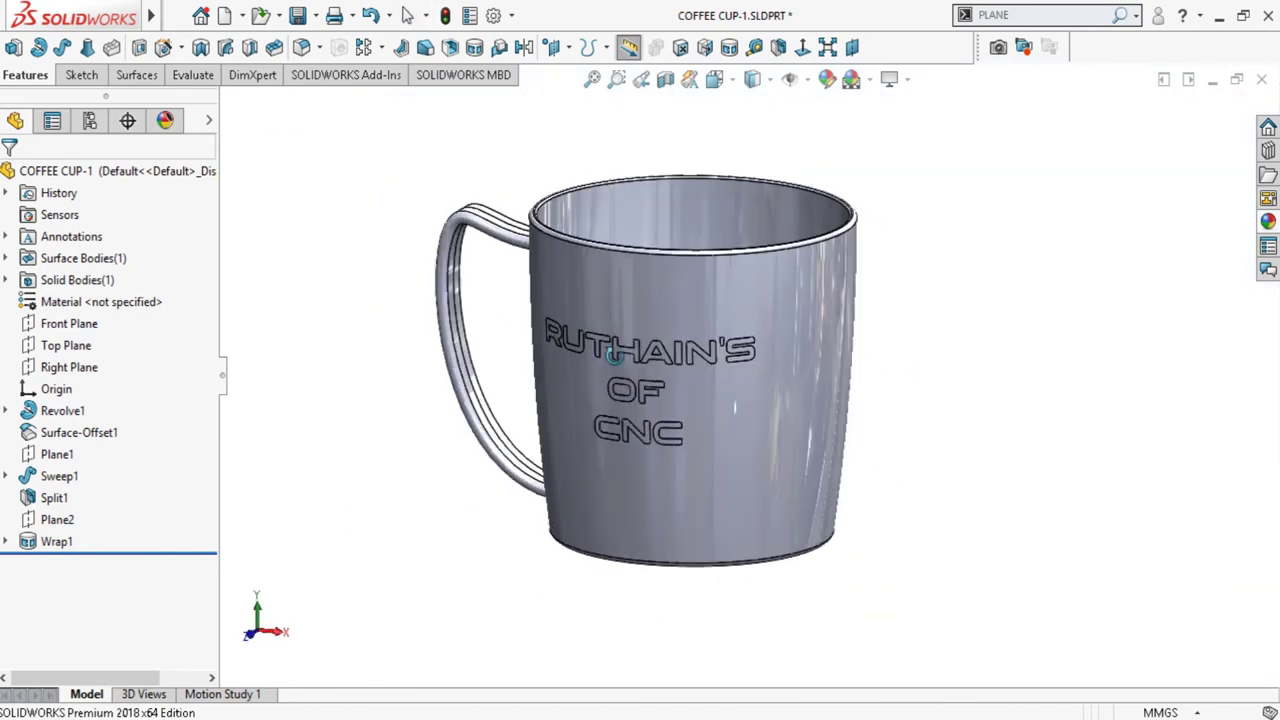
scroll(638, 326, "down", 2)
Save the part as COFFEE CUP-1.SLDPRT
left_click(297, 15)
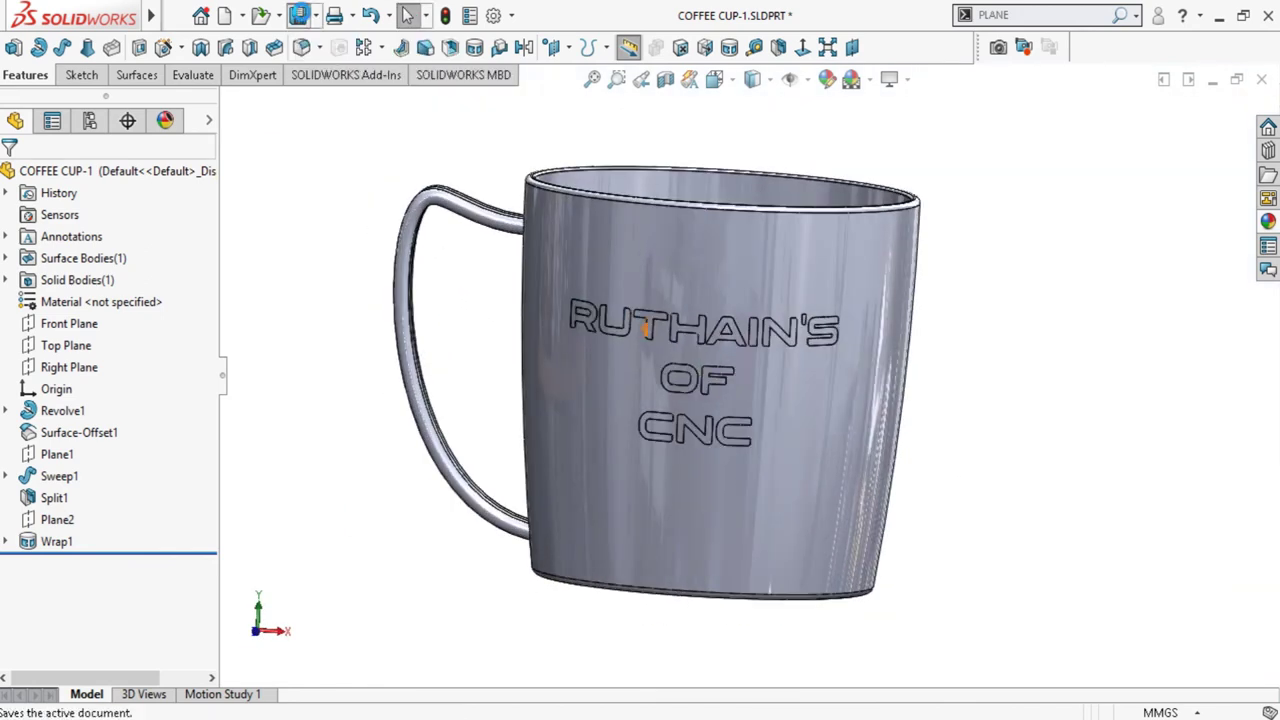
mouse_move(990, 357)
middle_mouse_down()
mouse_move(1080, 229)
mouse_move(857, 334)
middle_mouse_up()
scroll(768, 343, "down", 1)
scroll(772, 368, "down", 2)
middle_click_drag(770, 367, 747, 492)
scroll(755, 400, "up", 3)
scroll(750, 408, "up", 1)
scroll(432, 532, "down", 3)
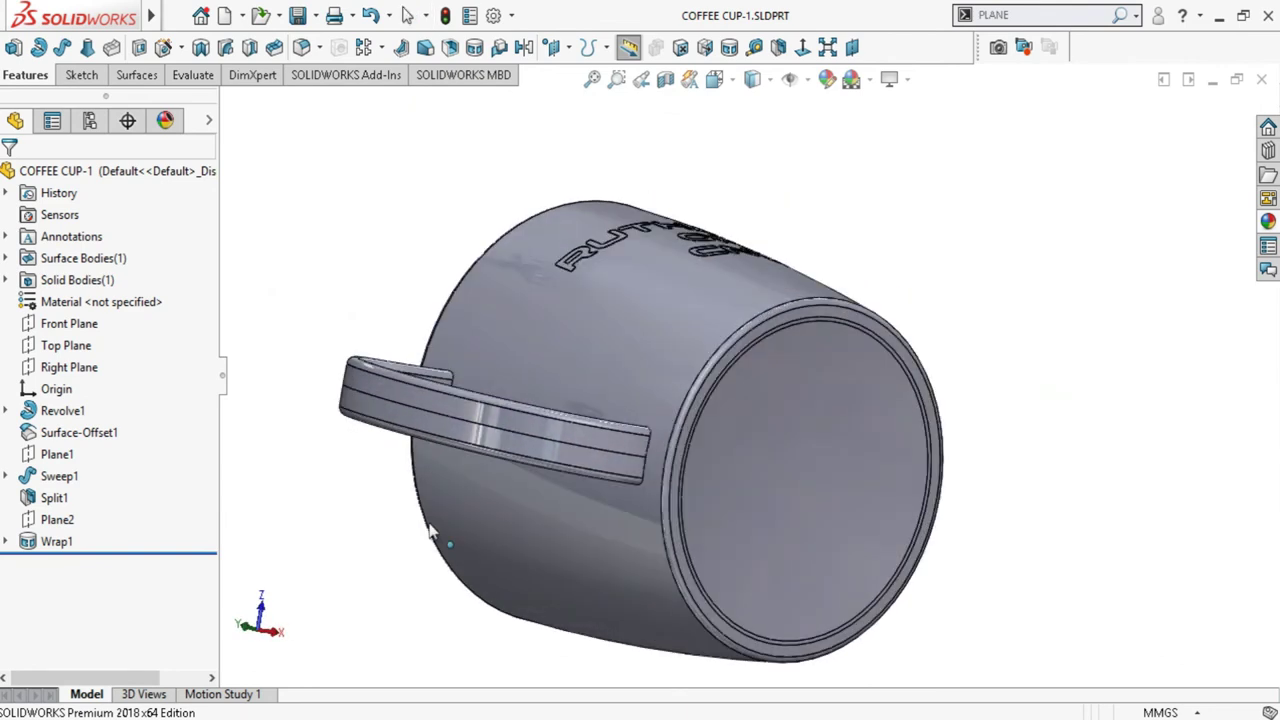
Create Plane3 offset 10 mm from Top Plane with the offset direction flipped
left_click(62, 347)
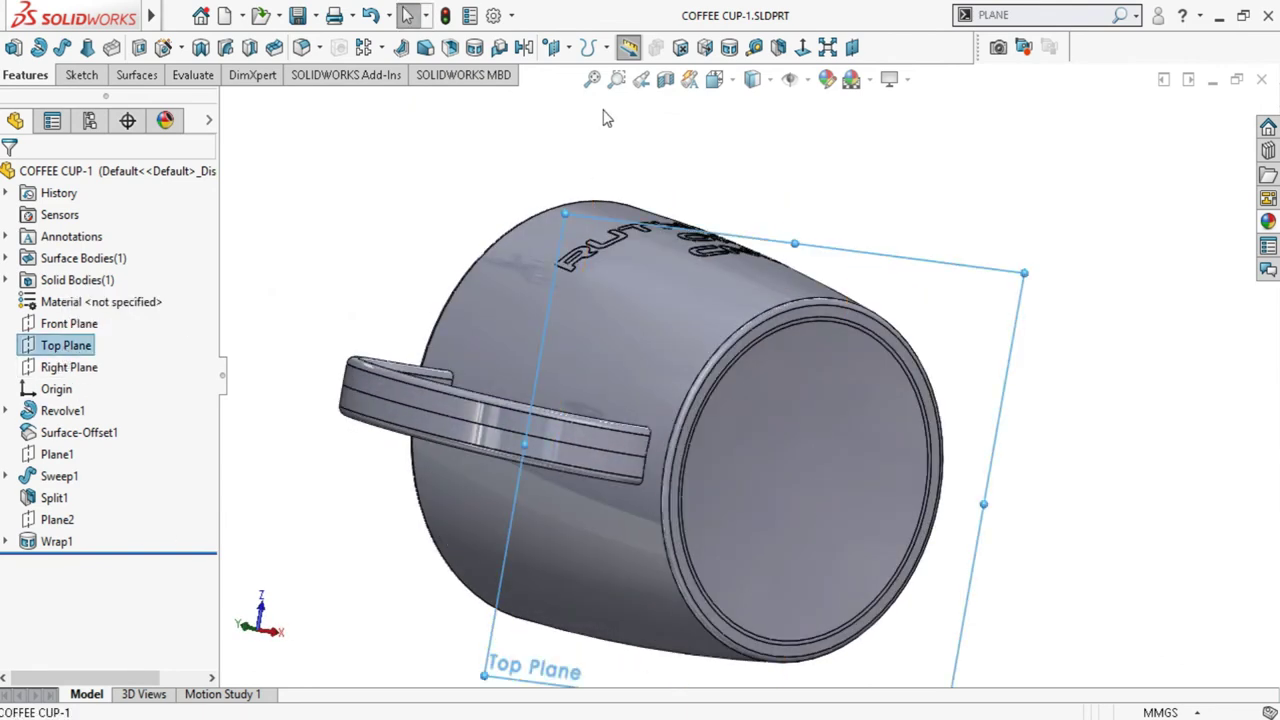
left_click(852, 47)
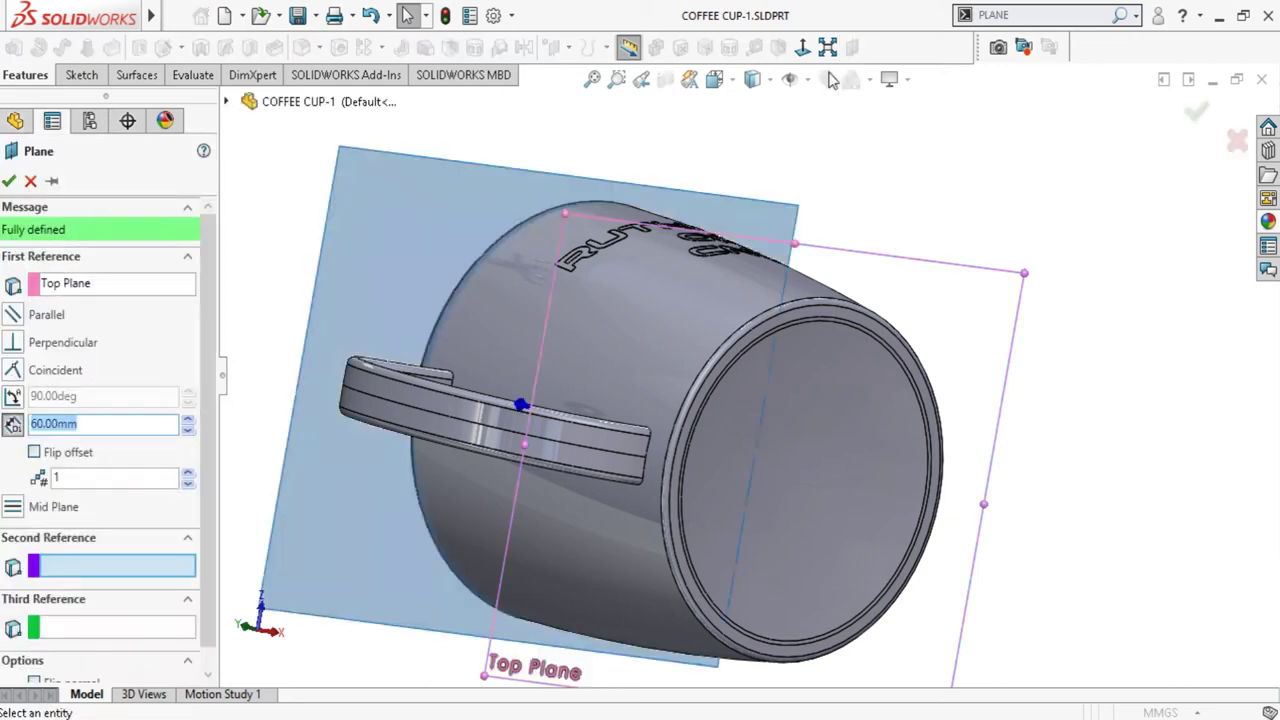
type("10")
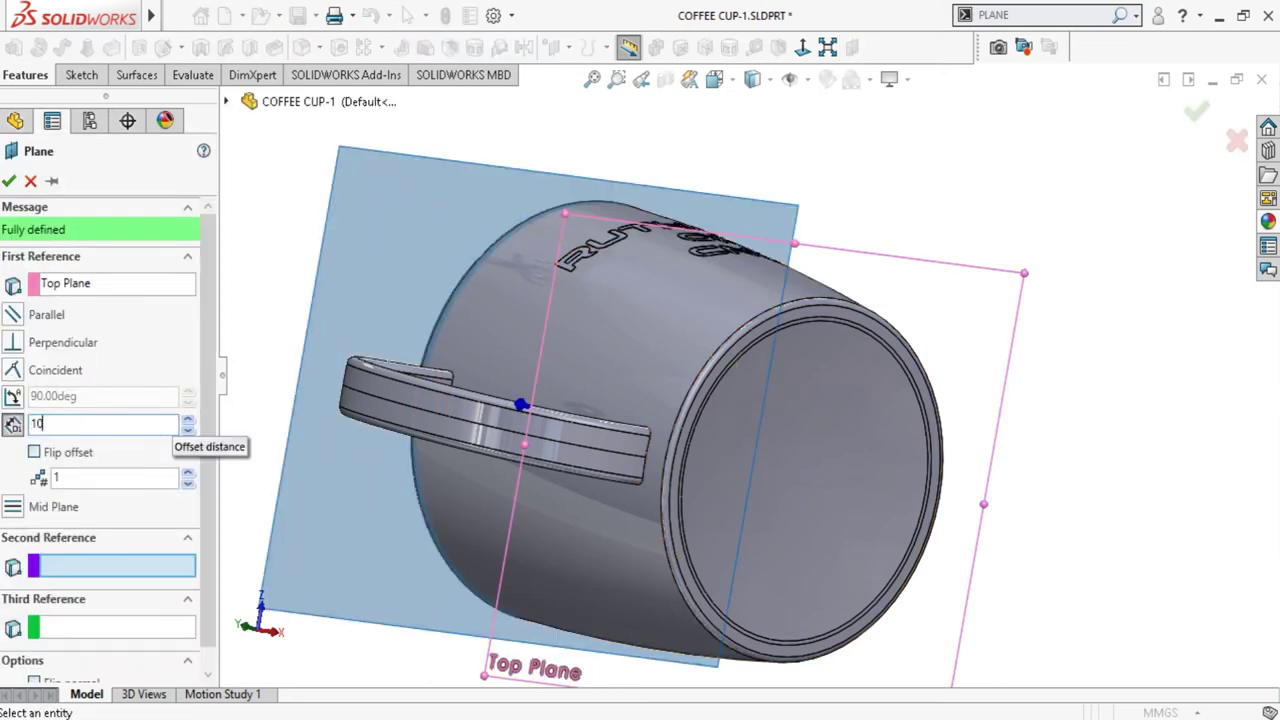
key("Return")
left_click(38, 453)
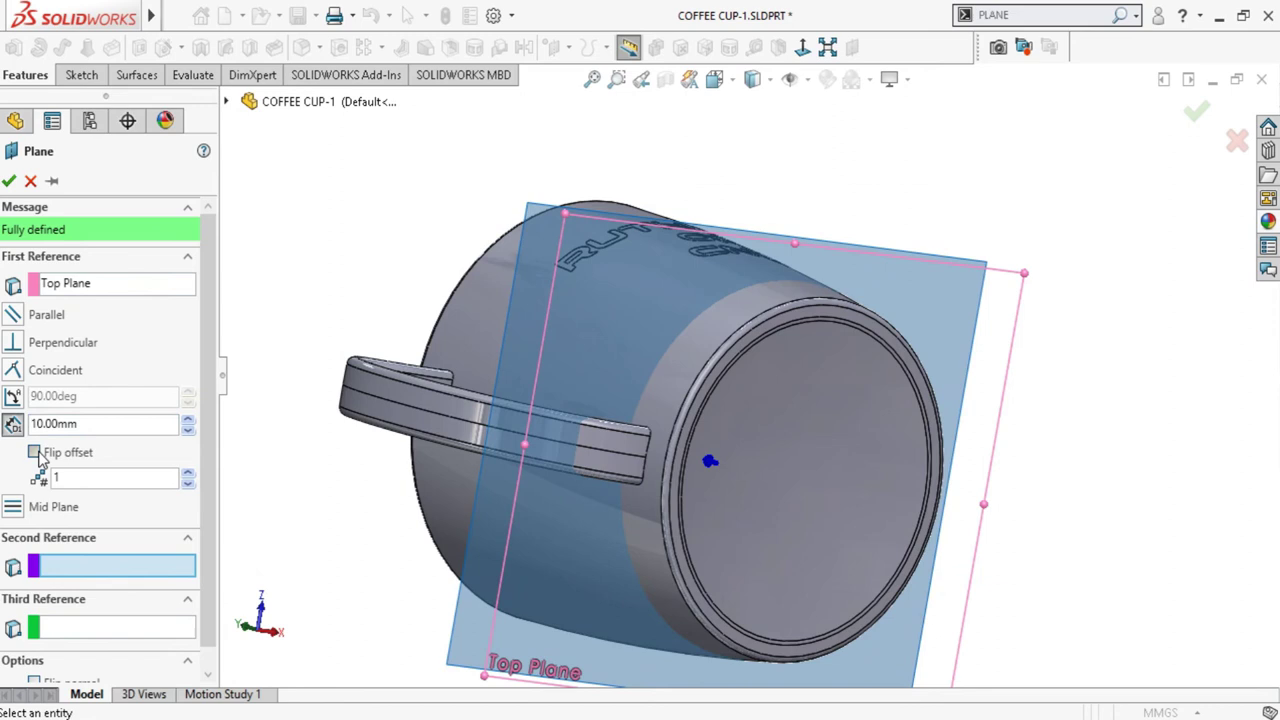
left_click(9, 182)
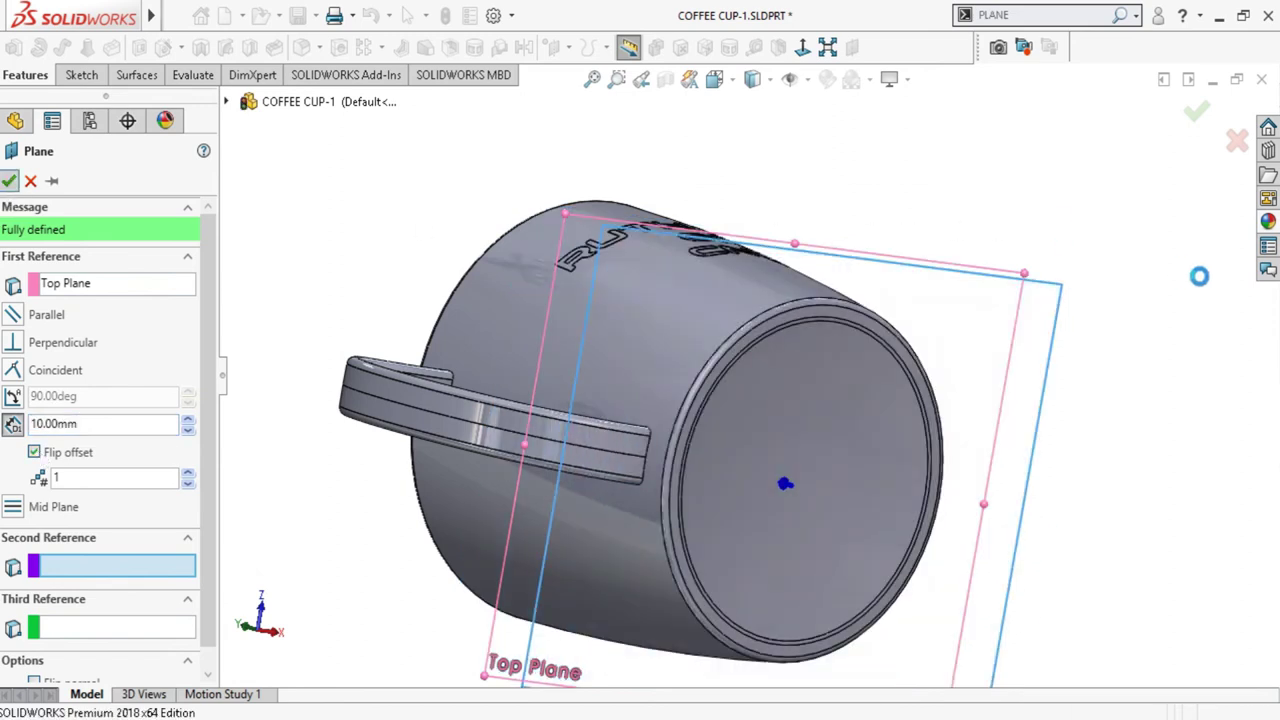
left_click(1050, 310)
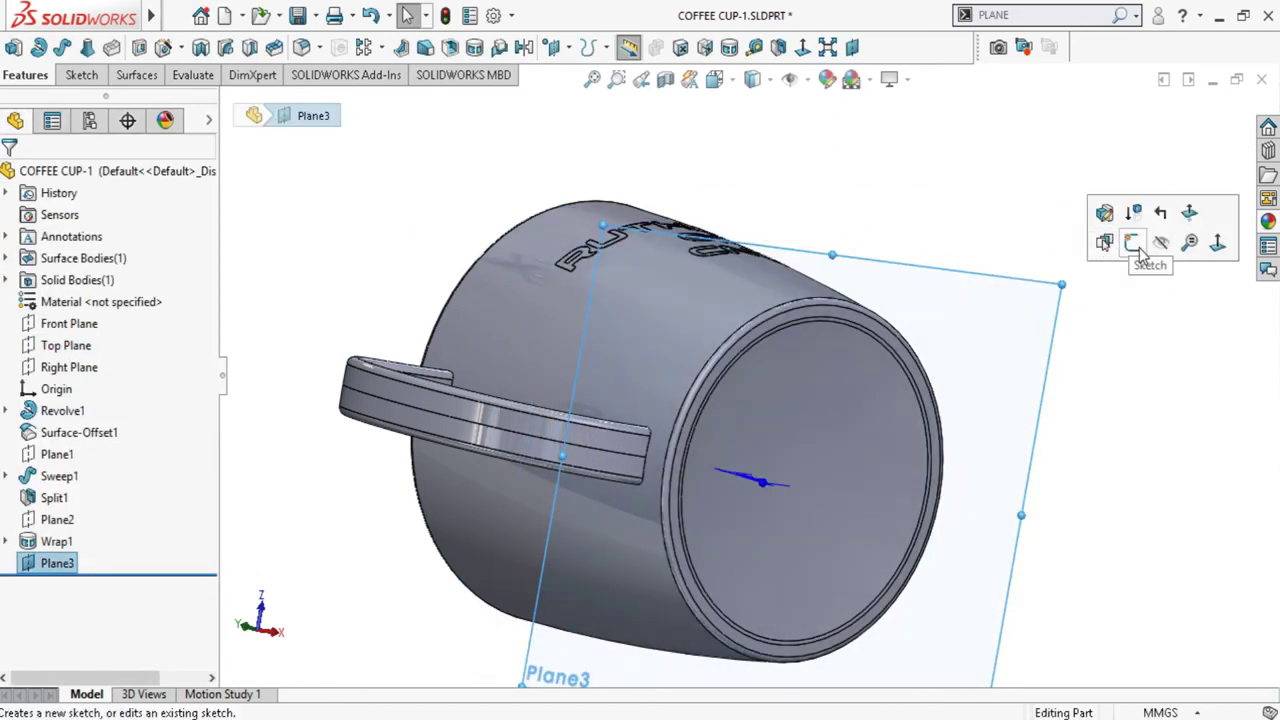
Start a sketch on Plane3 viewed face-on and draw a vertical centerline down from the origin
left_click(1101, 243)
key("ctrl+8")
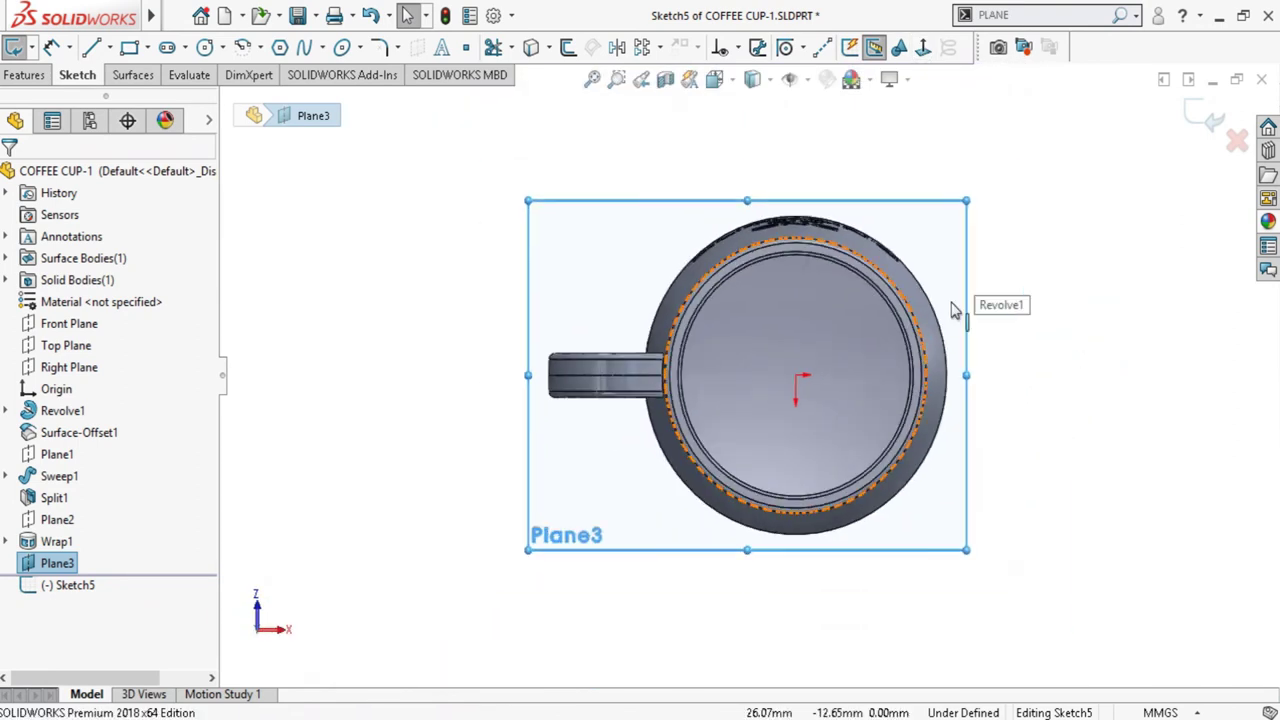
left_click(822, 47)
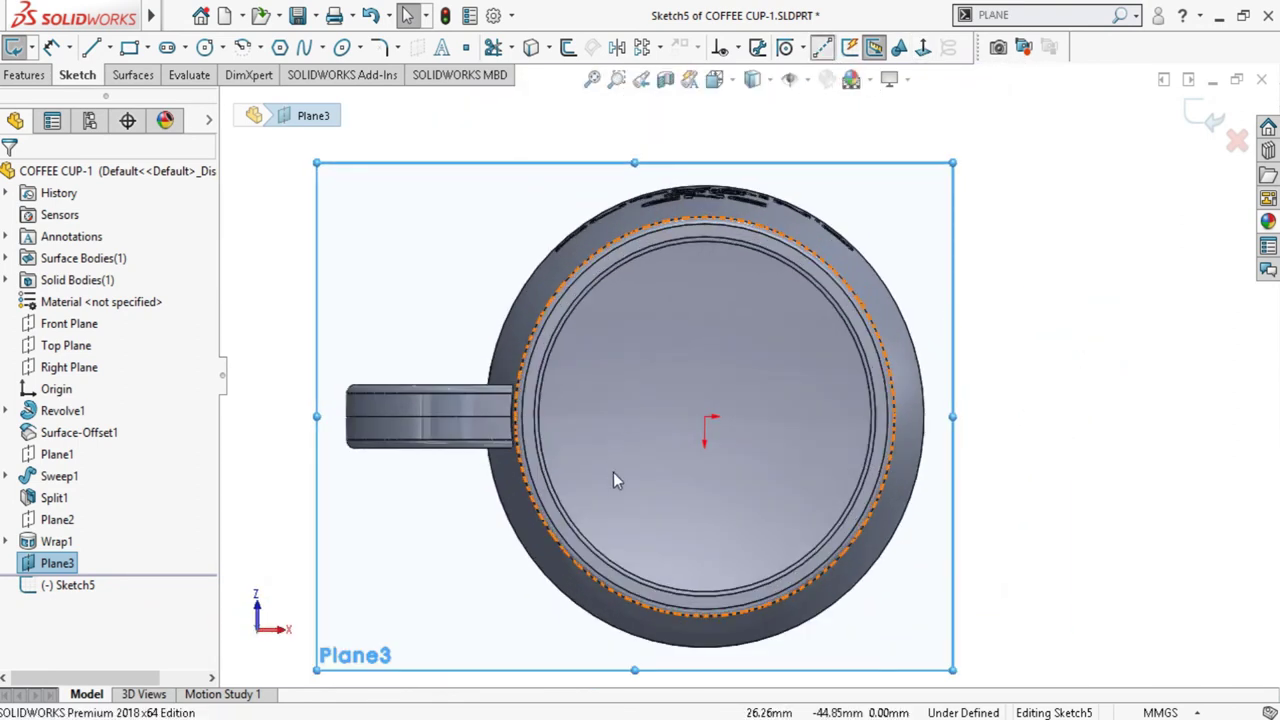
left_click(705, 418)
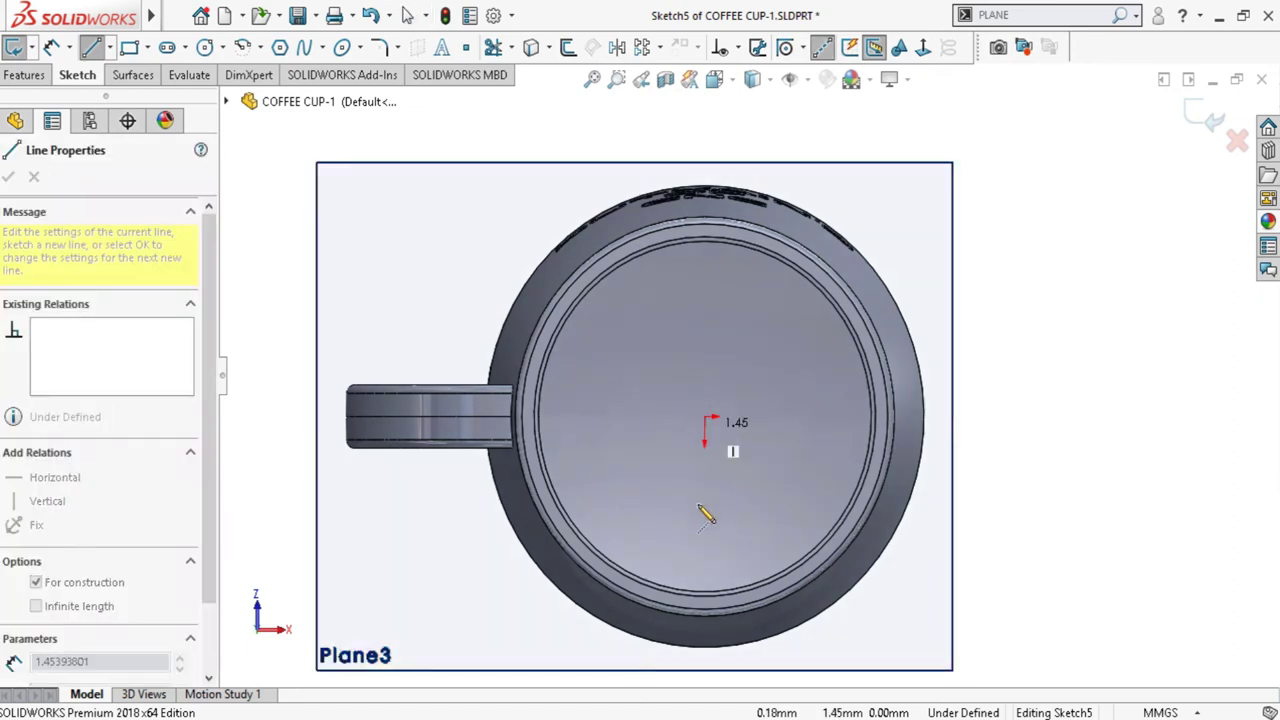
left_click(705, 519)
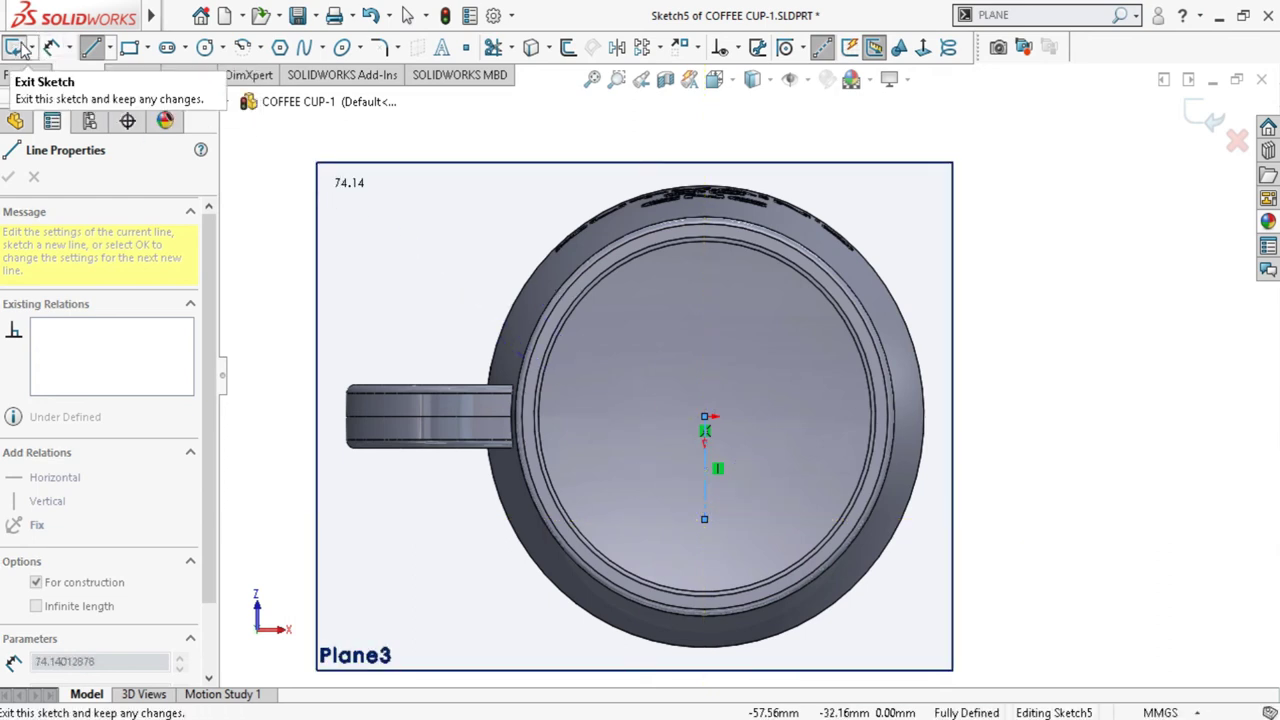
left_click(55, 50)
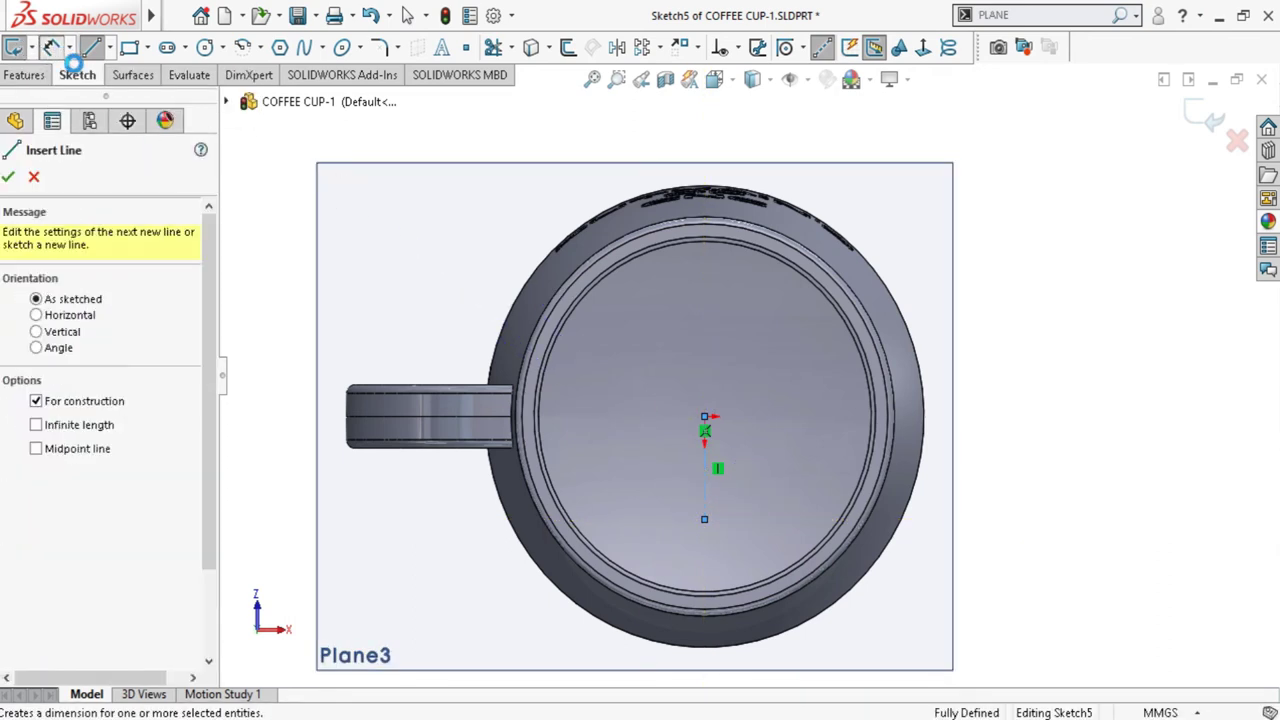
Make the vertical line construction geometry and dimension its length to 10 mm
left_click(707, 473)
left_click(743, 471)
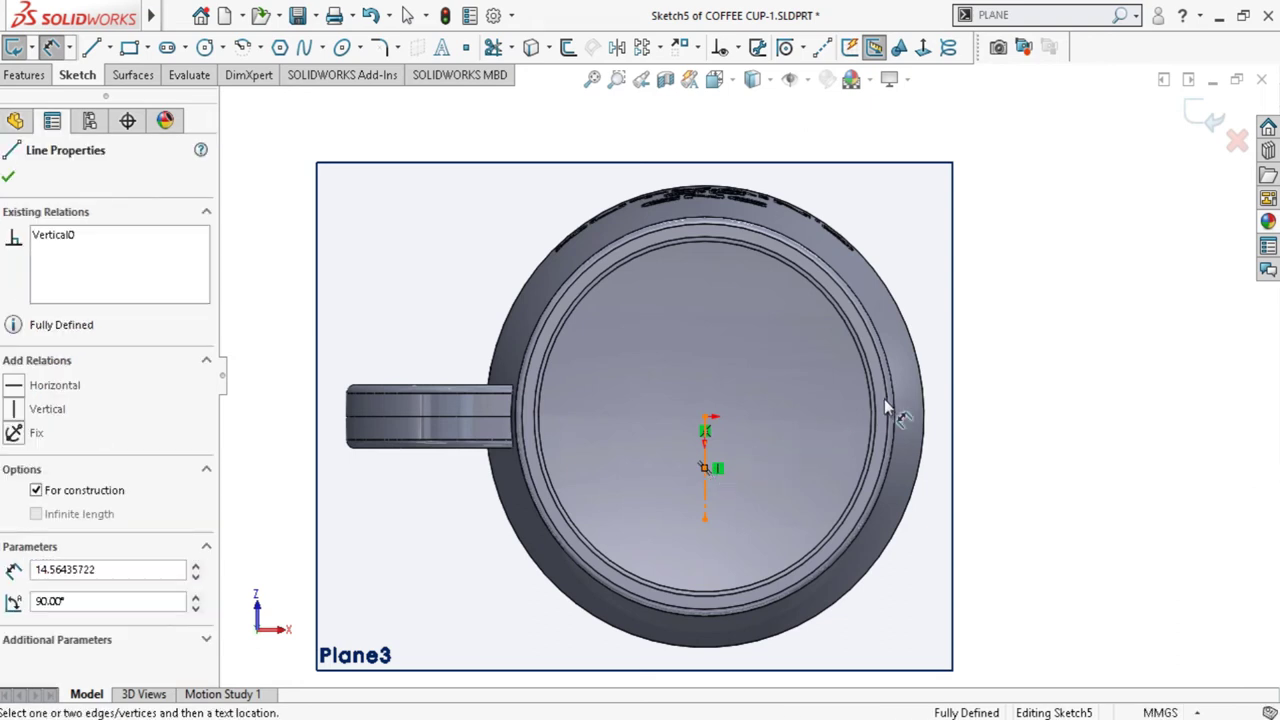
left_click(974, 410)
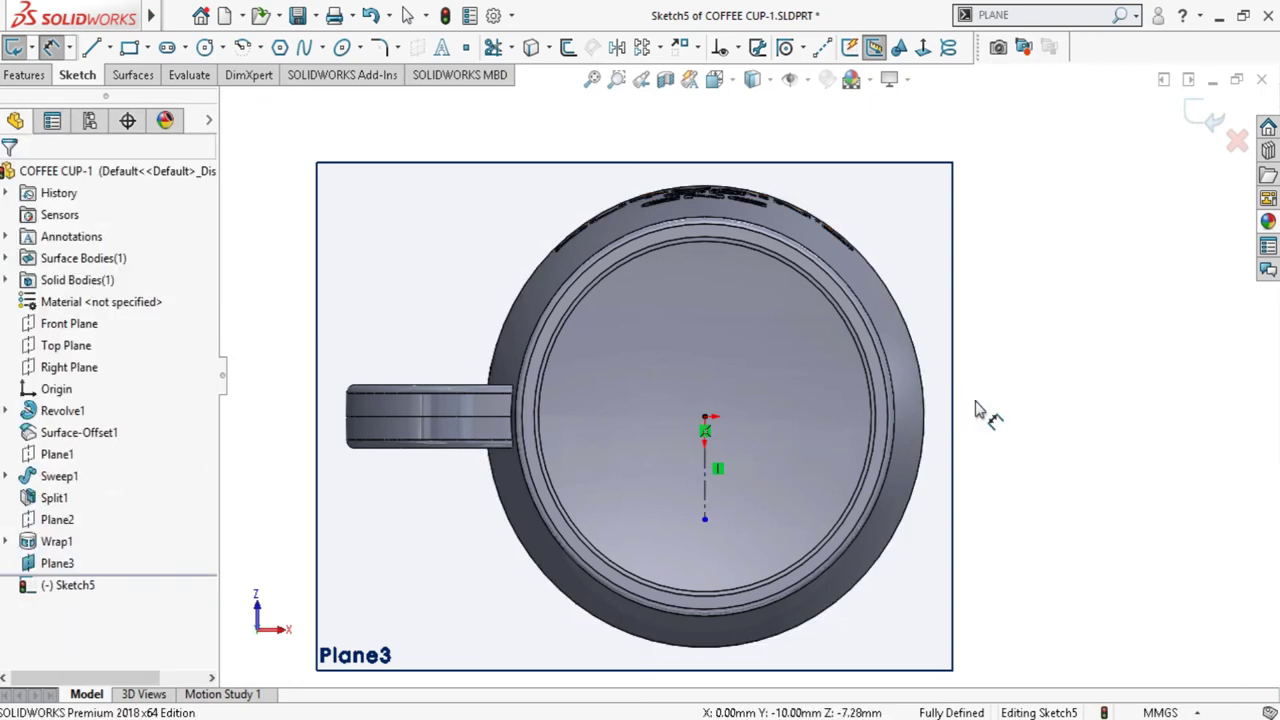
left_click(707, 465)
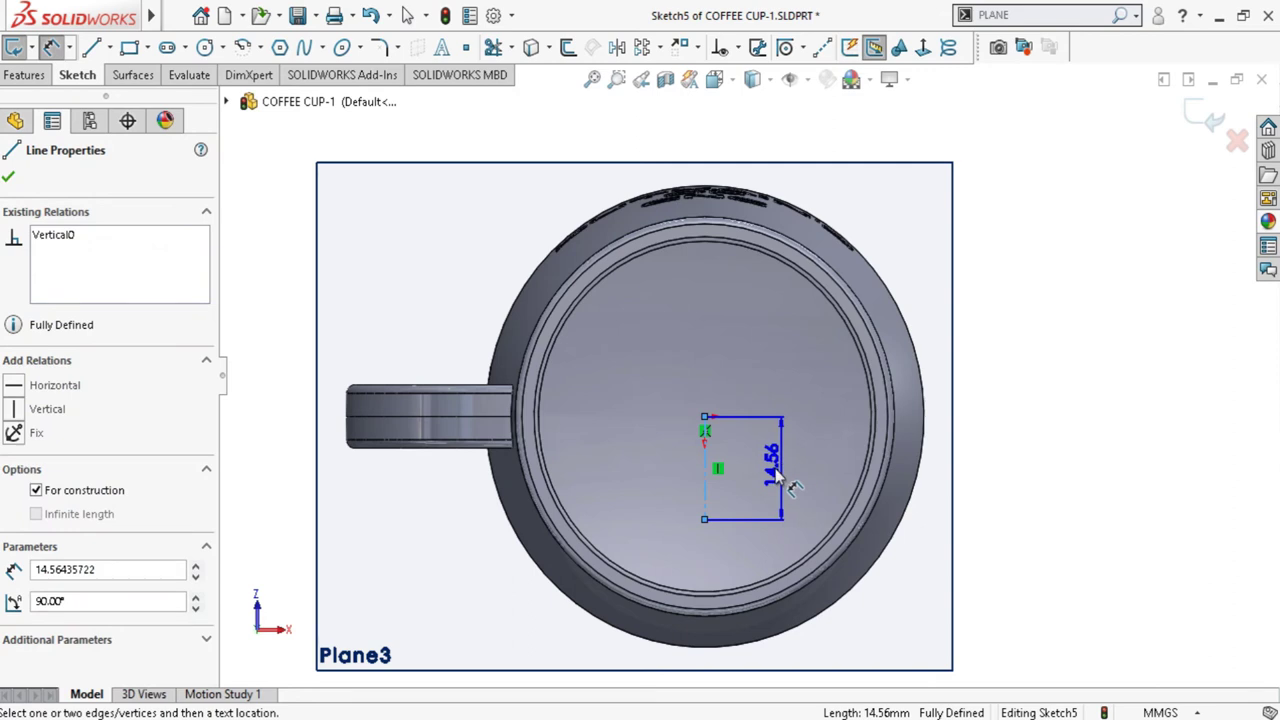
left_click(776, 476)
type("10")
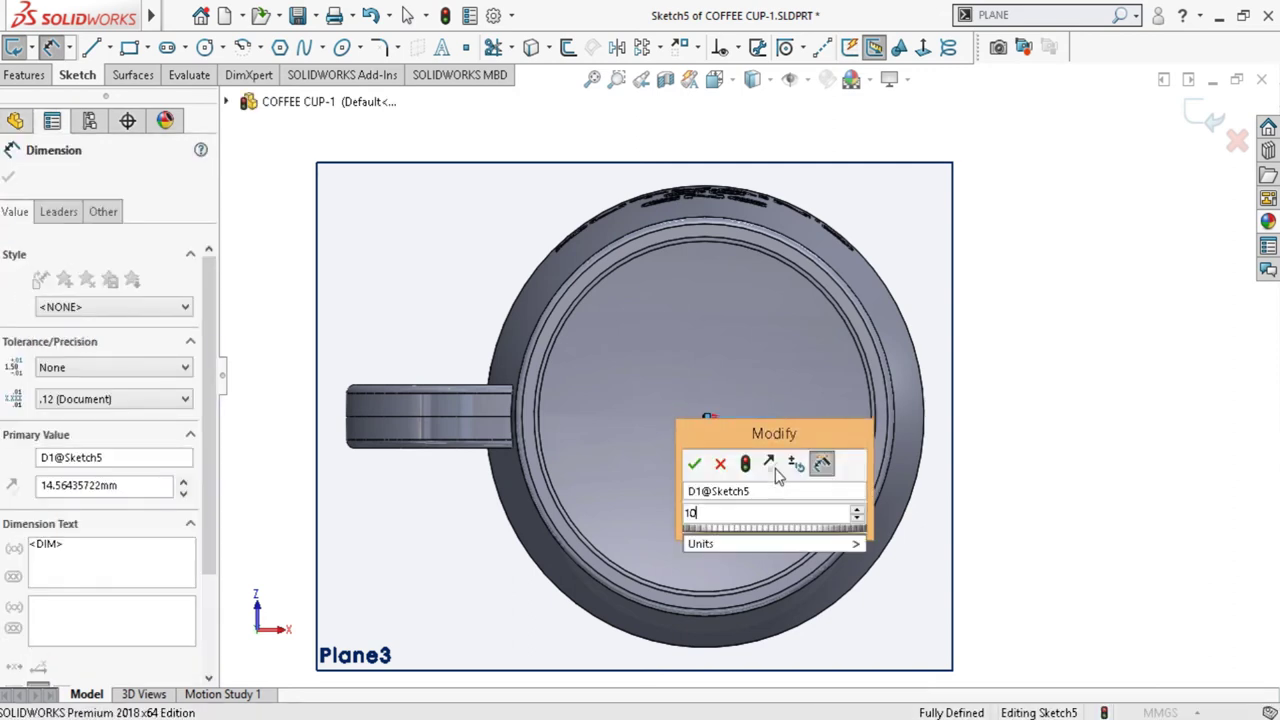
key("Return")
left_click(1105, 425)
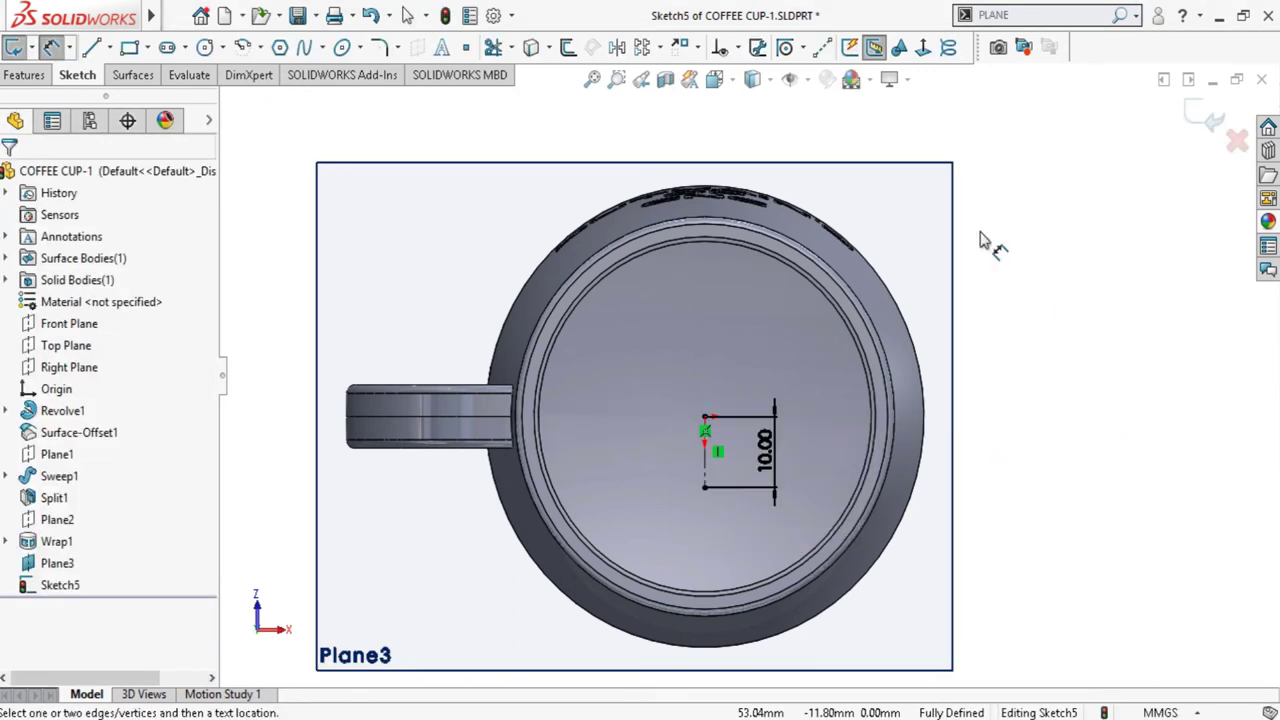
Draw a horizontal midpoint centerline at the line's lower end and dimension it 35 mm
left_click(822, 47)
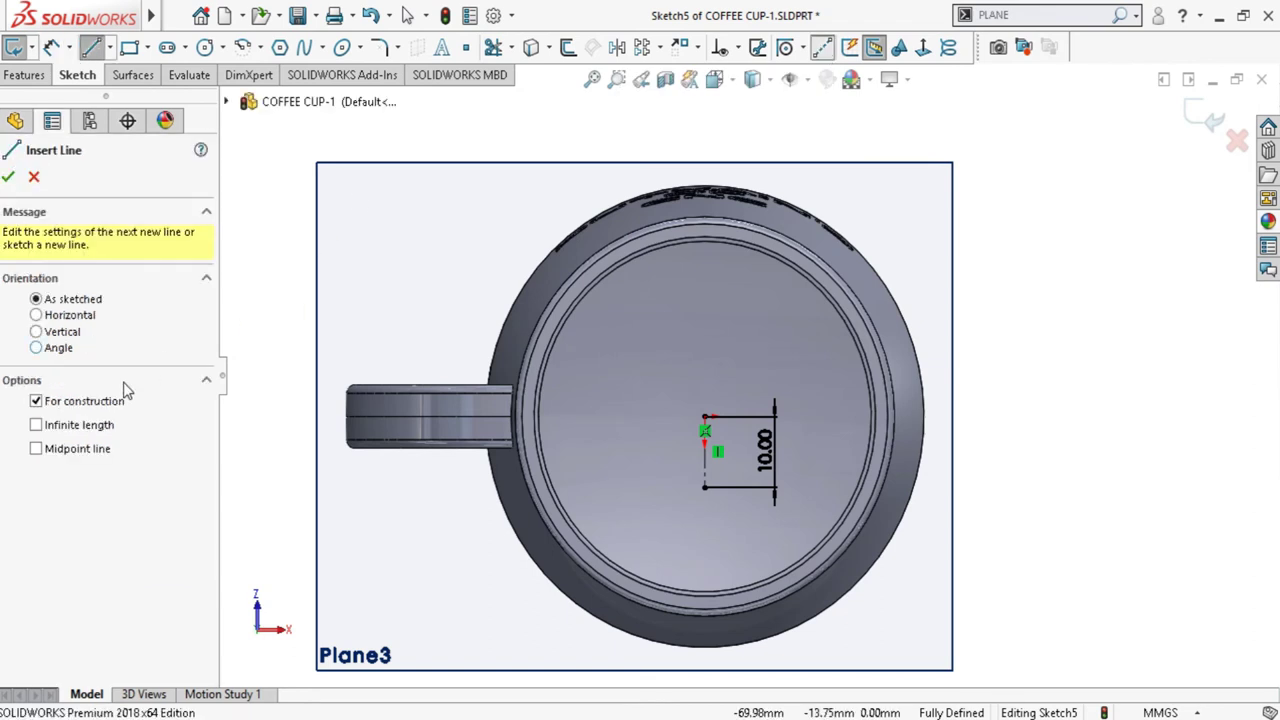
left_click(36, 449)
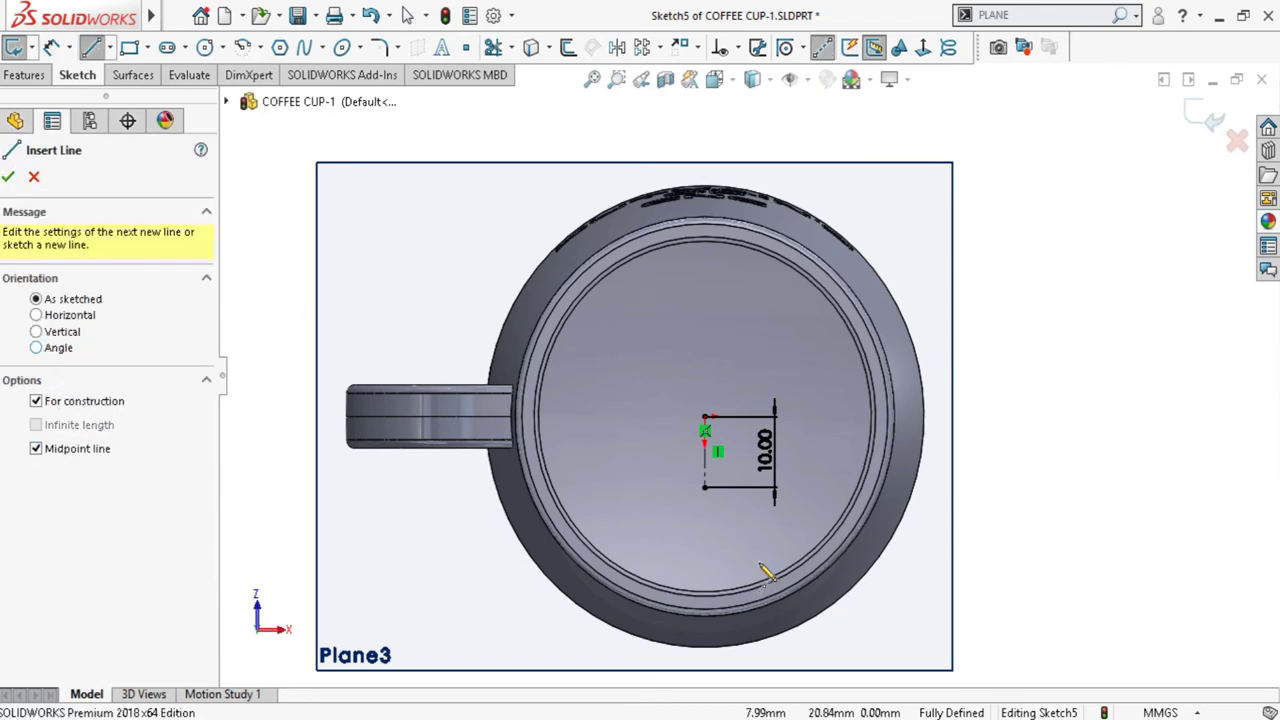
left_click(705, 489)
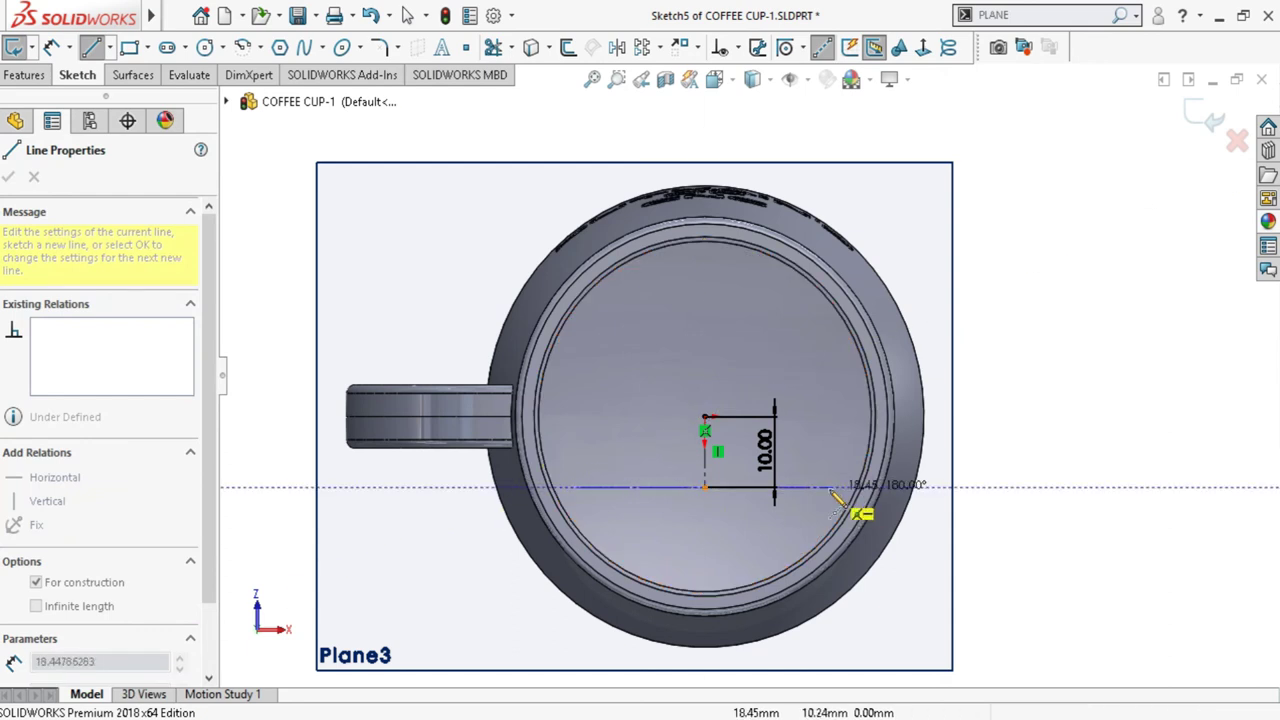
left_click(829, 488)
left_click(14, 47)
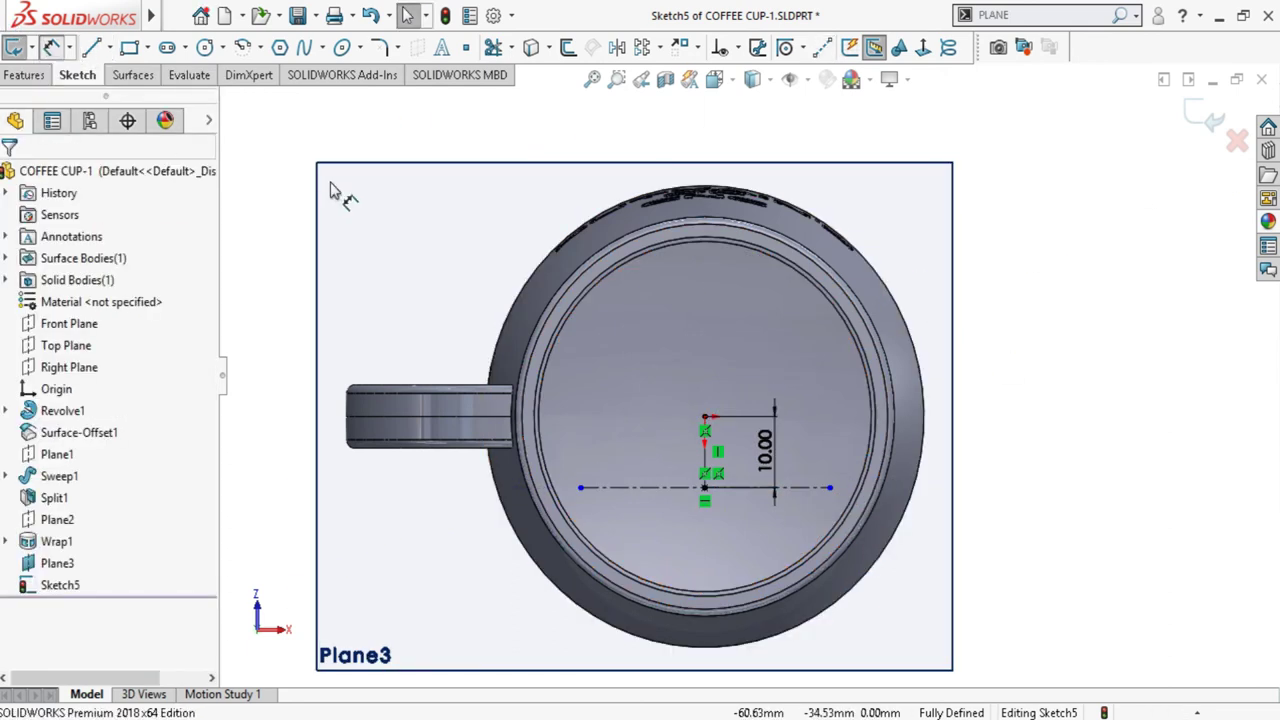
left_click(800, 494)
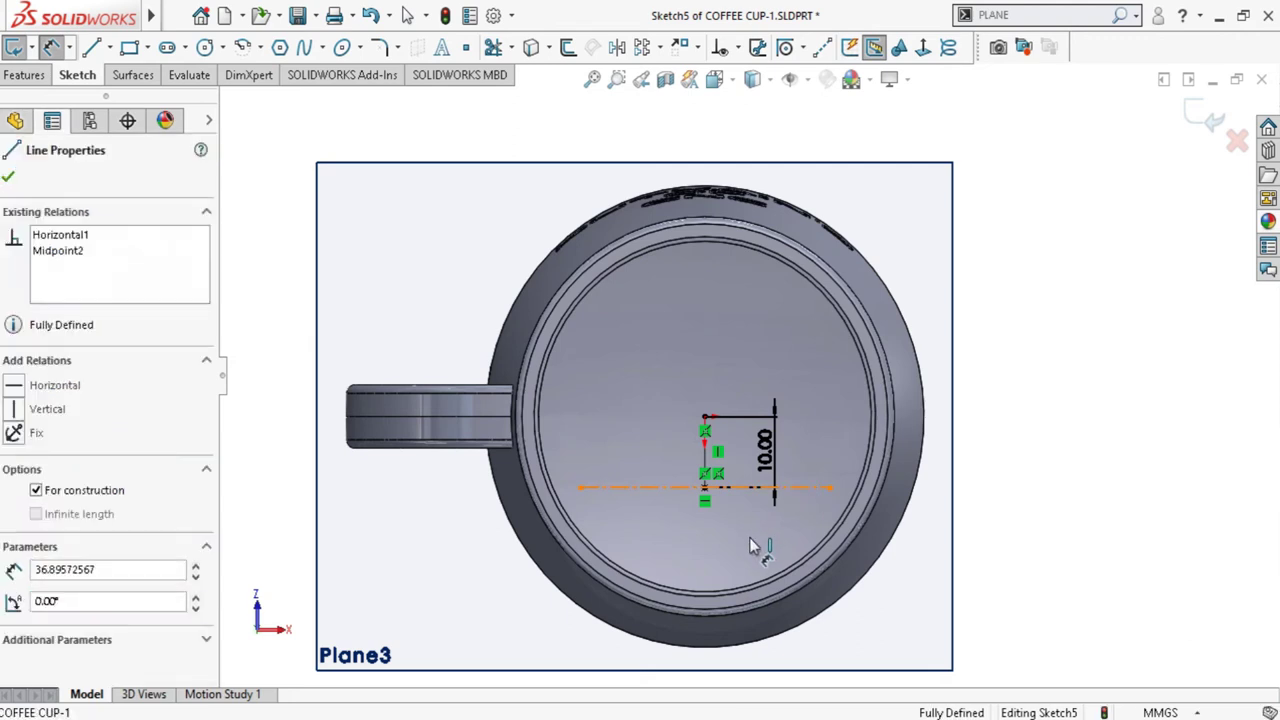
left_click(726, 558)
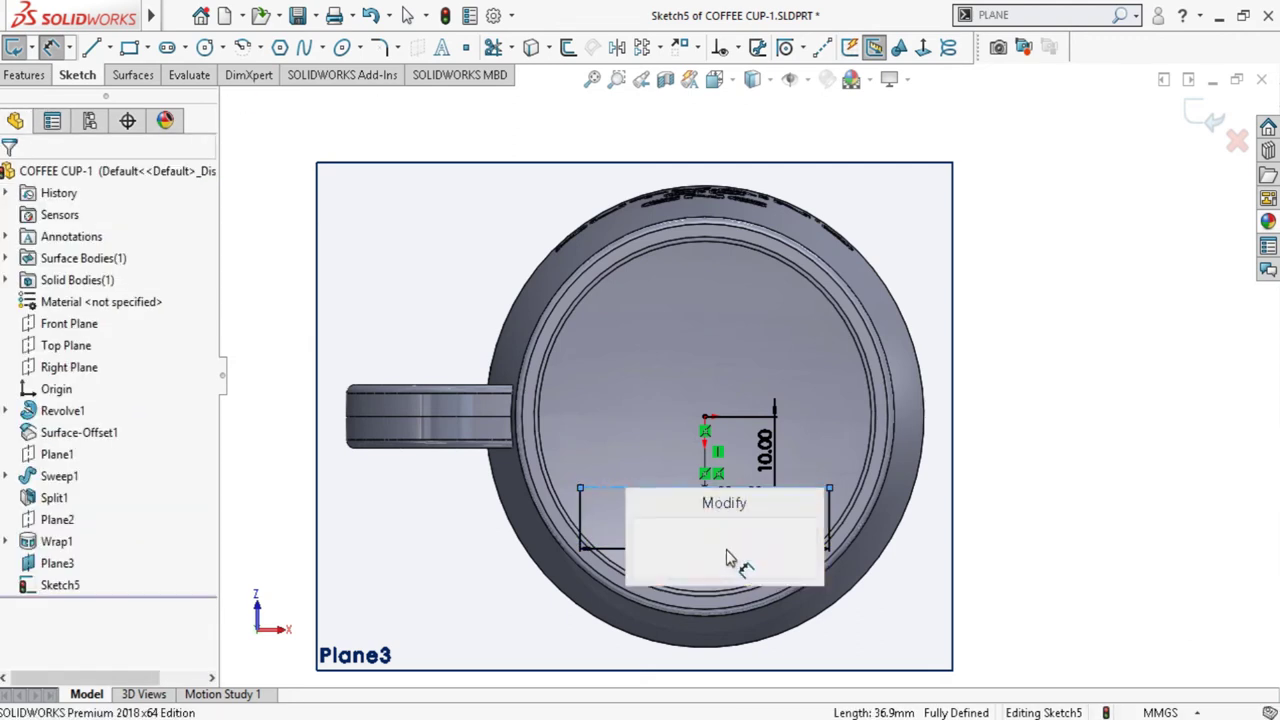
type("35")
key("Return")
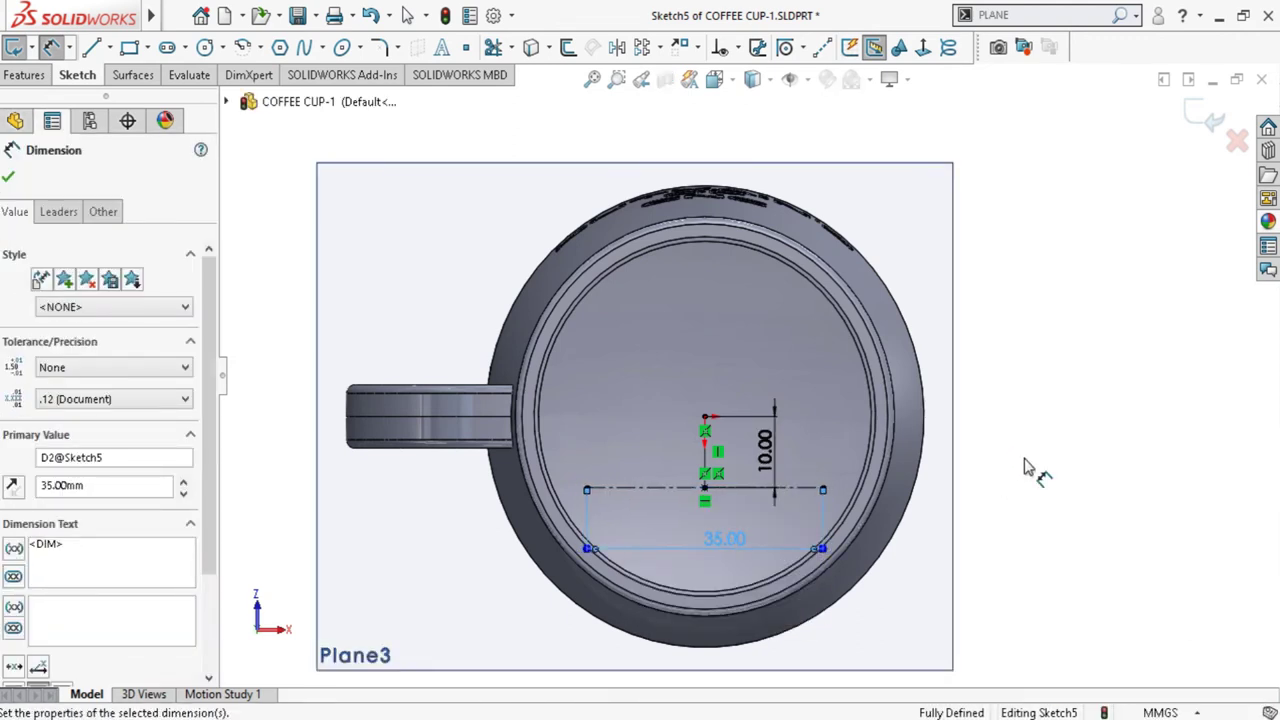
key("Escape")
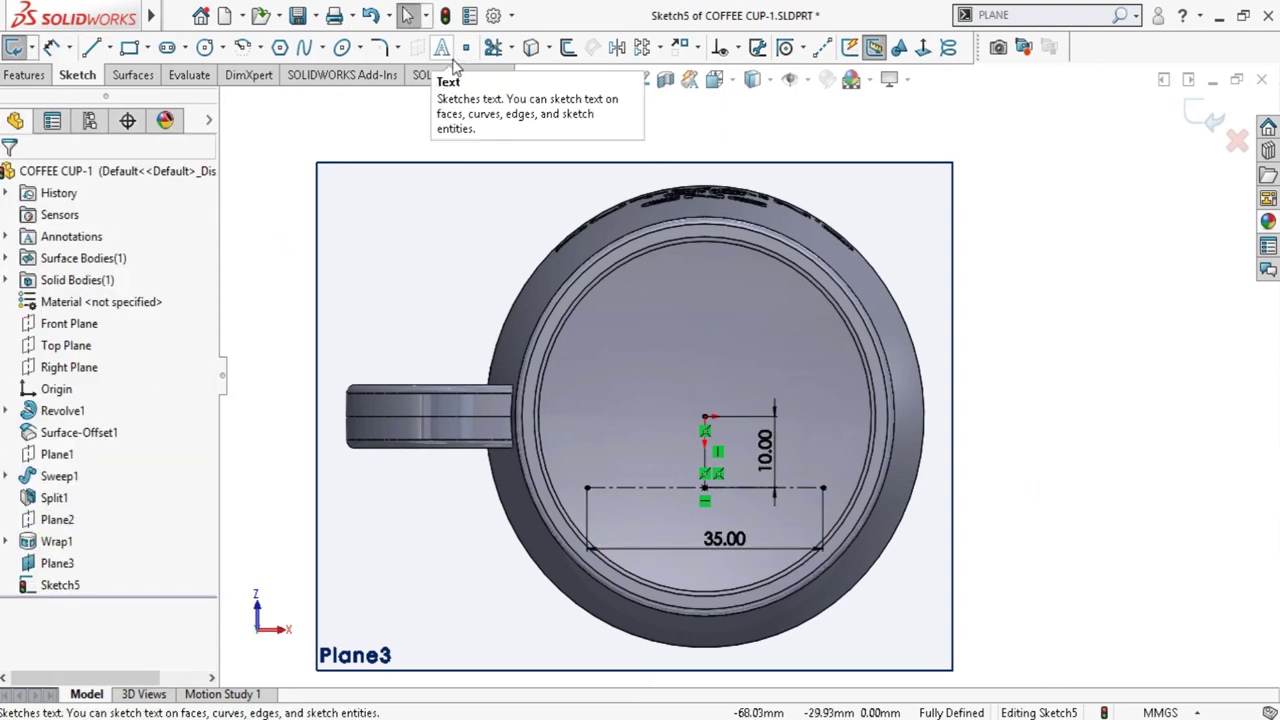
Add sketch text MADE IN SA along the centreline, flipped upright, without the document font
left_click(447, 52)
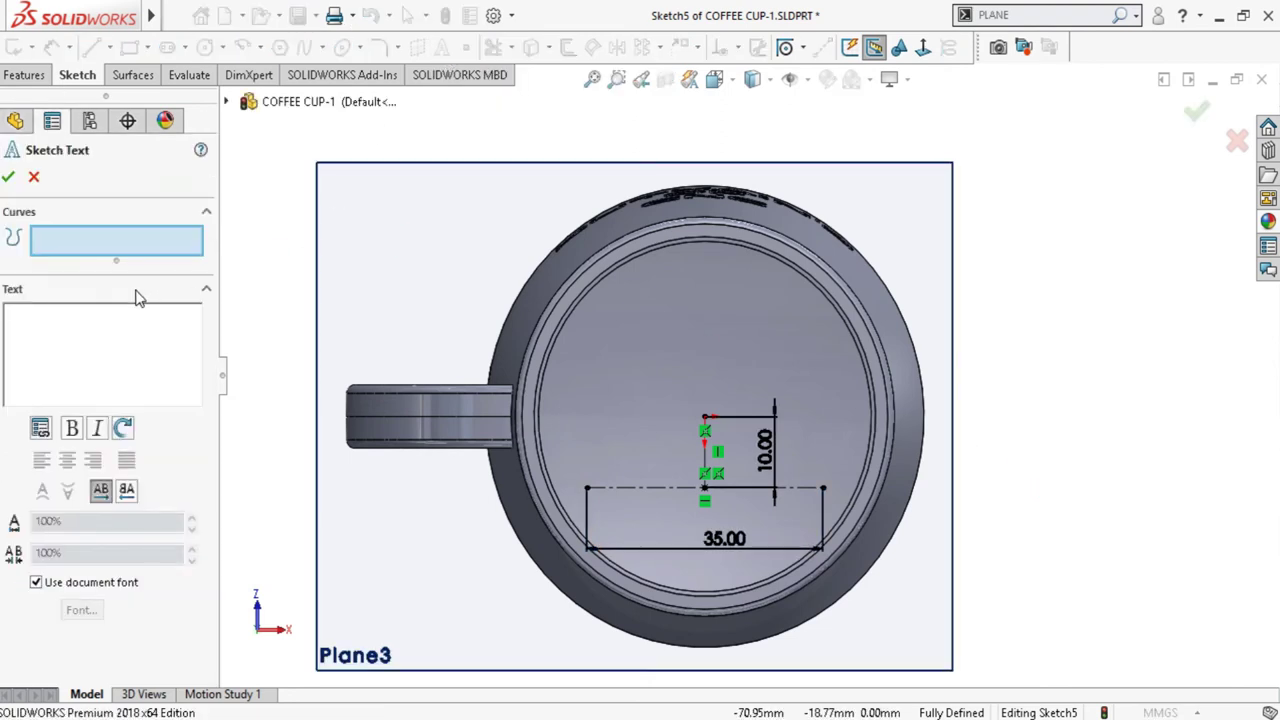
type("MADE IN SA")
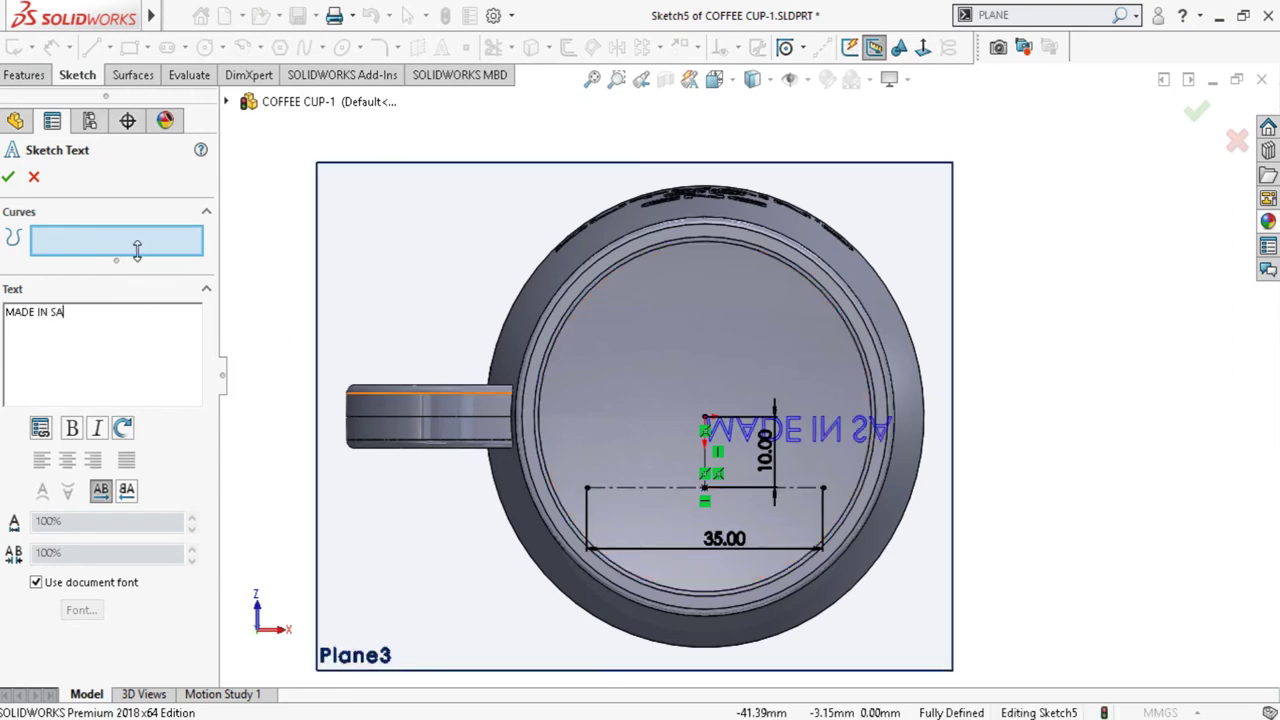
left_click(672, 489)
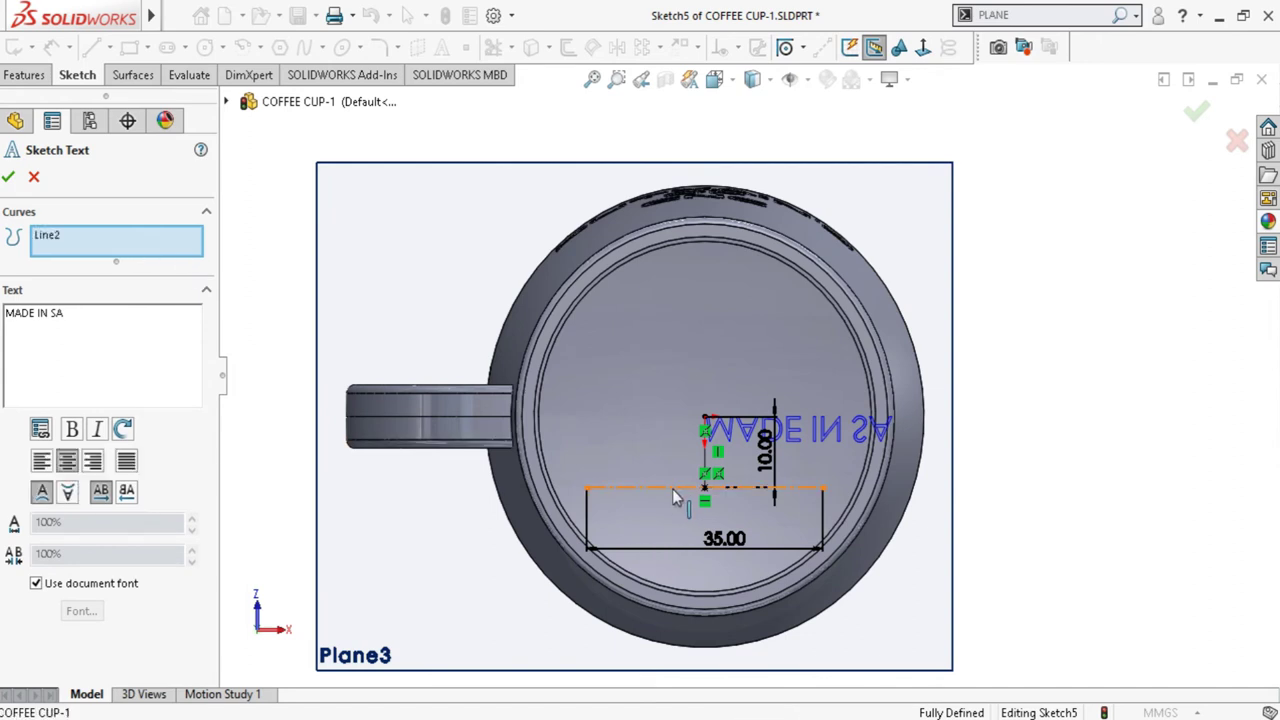
left_click(68, 493)
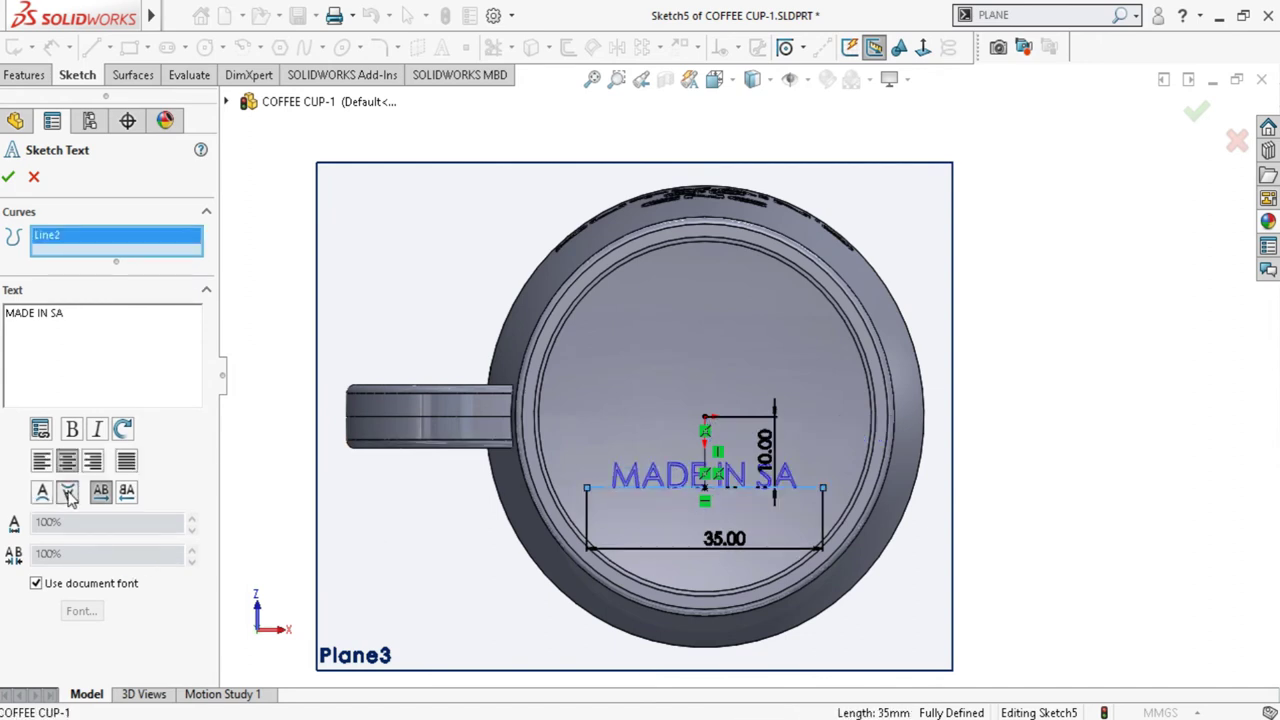
left_click(72, 585)
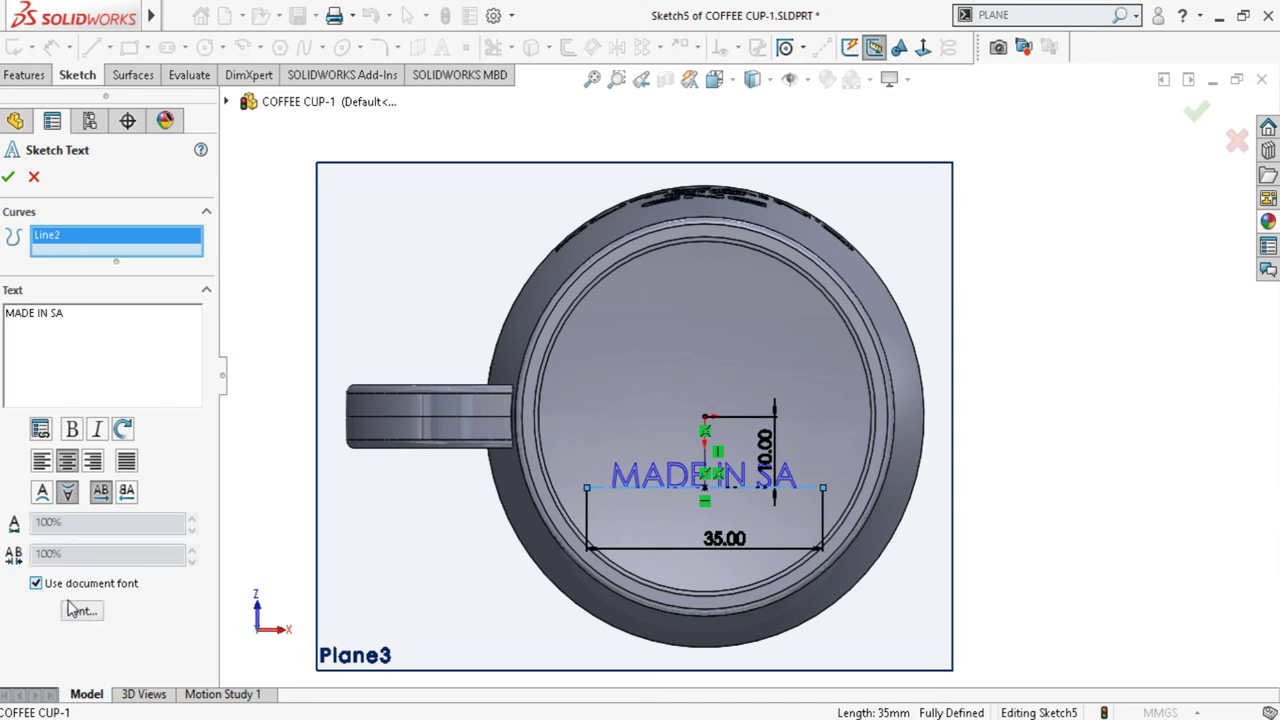
Choose the AGRESSIVE font for the text
left_click(82, 610)
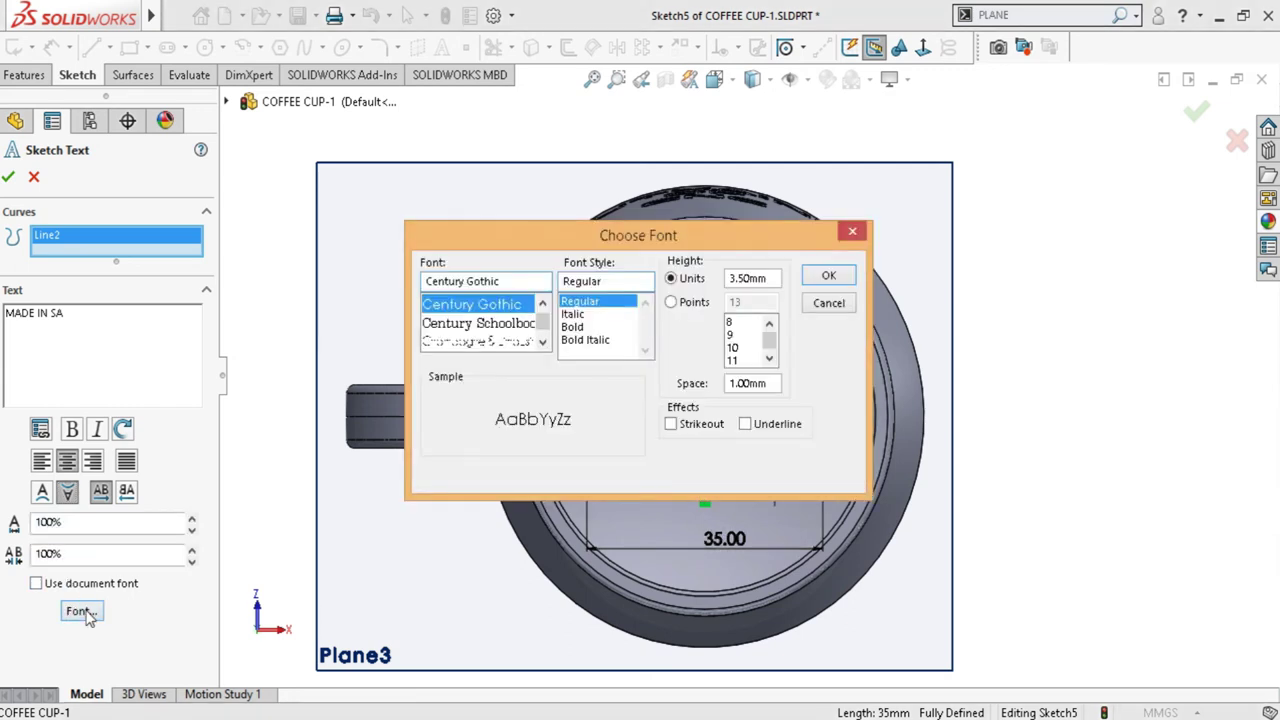
left_click_drag(542, 305, 543, 343)
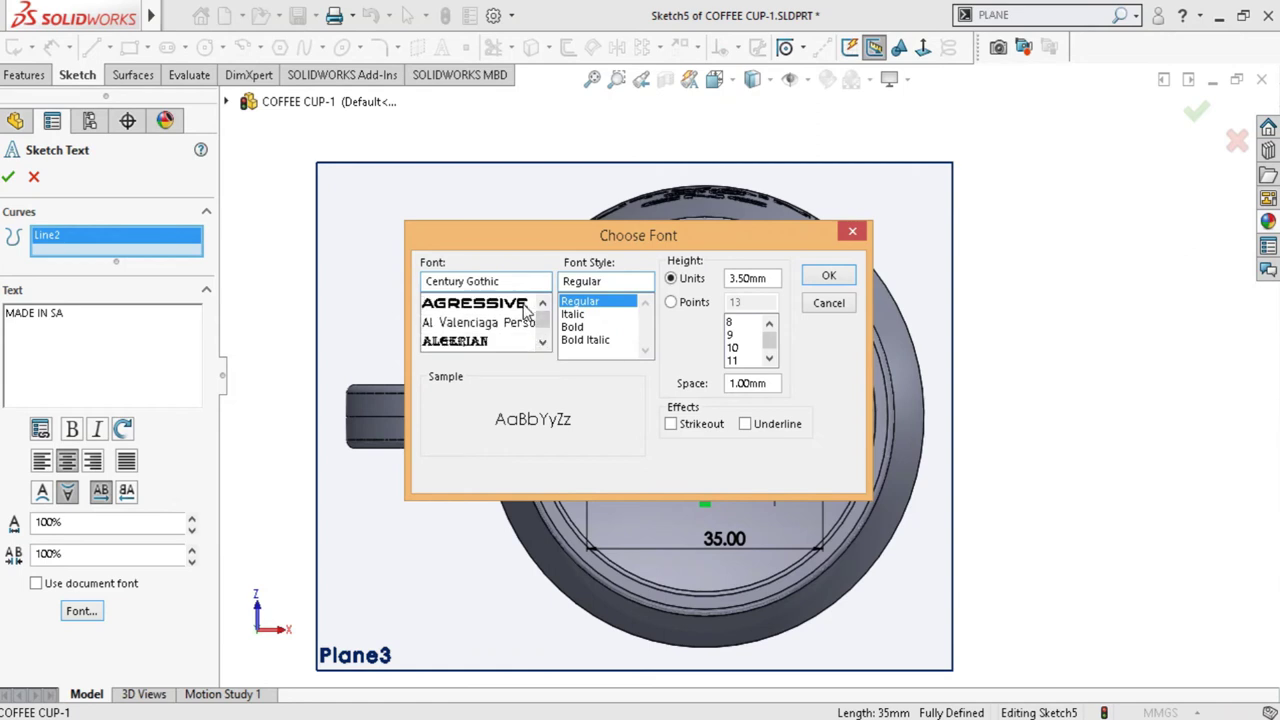
left_click(524, 305)
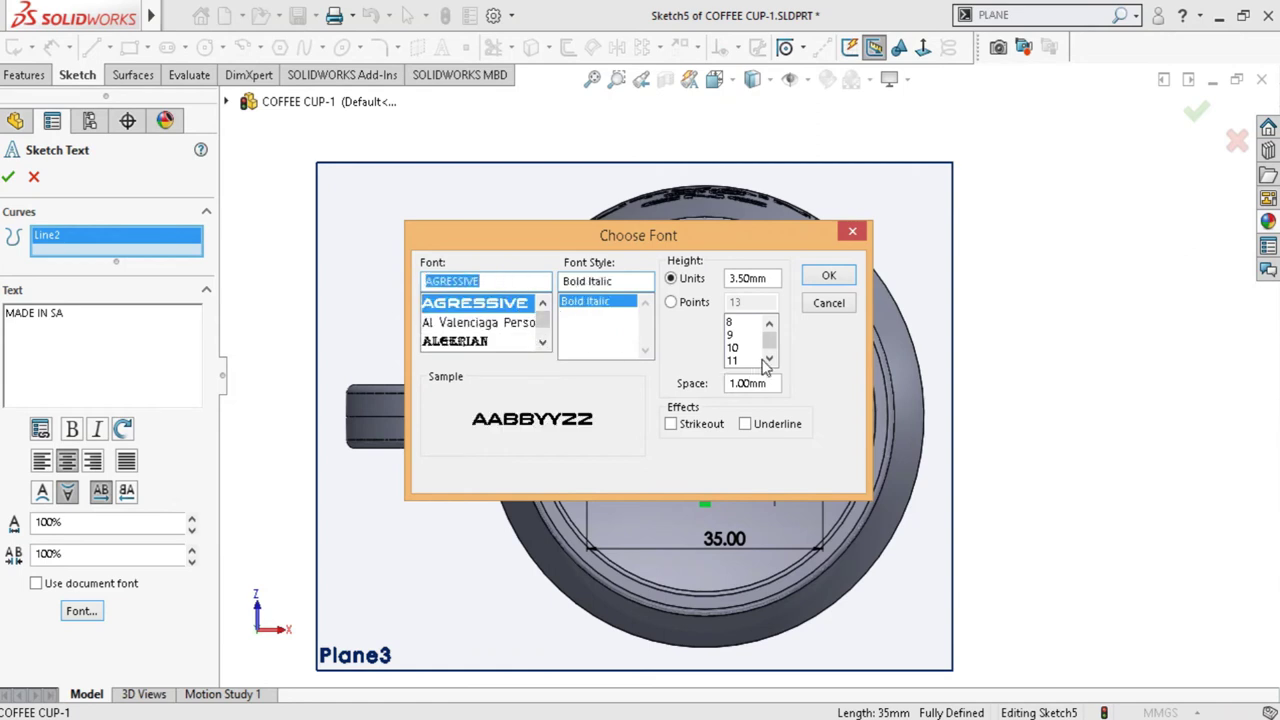
left_click(687, 303)
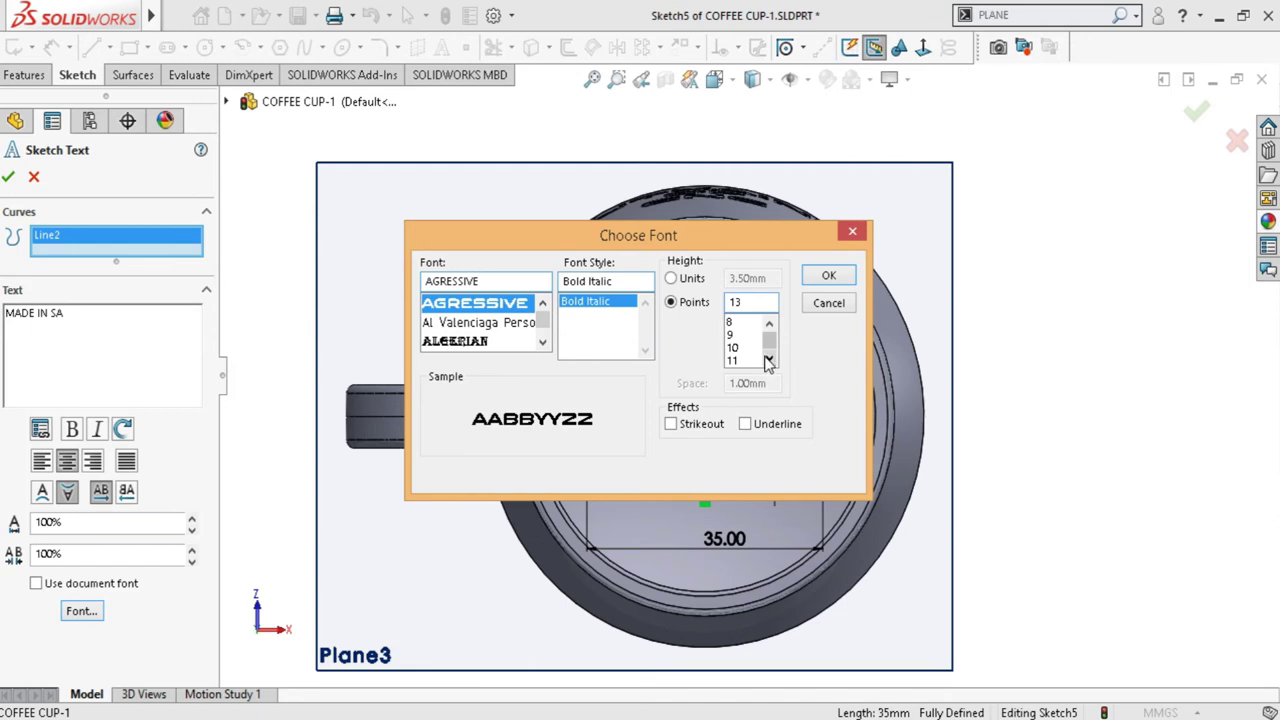
left_click(829, 276)
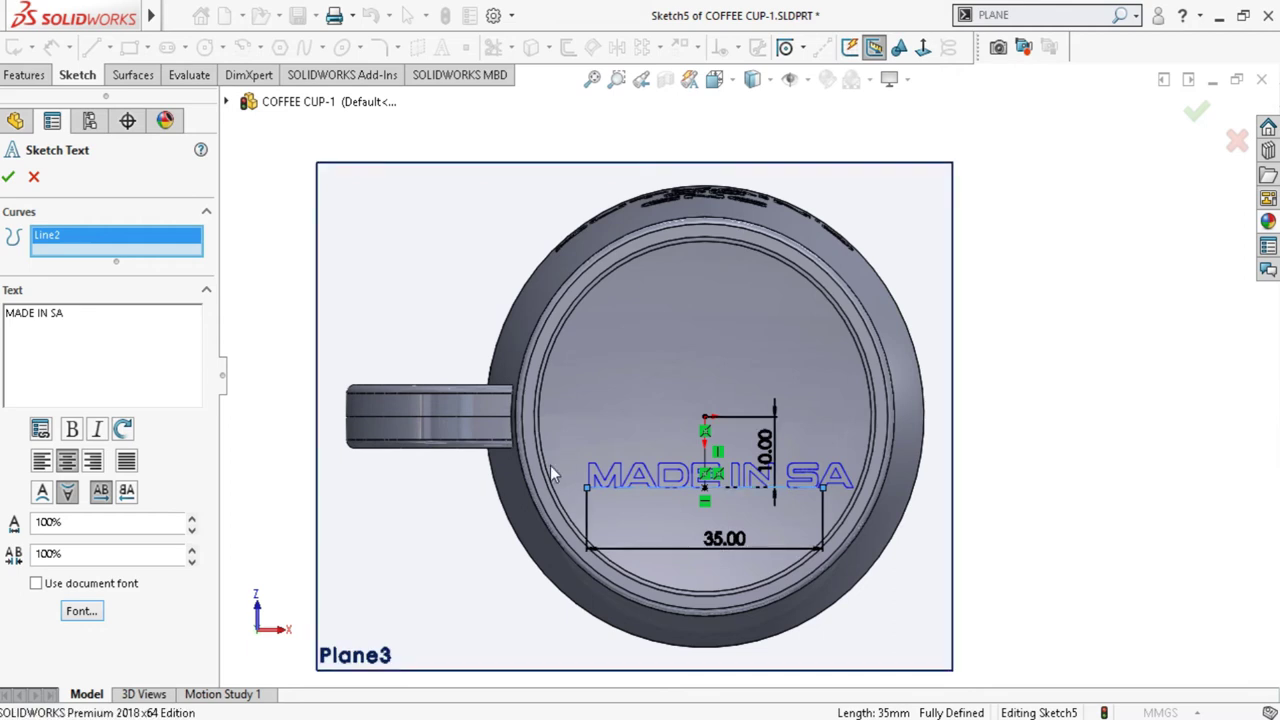
scroll(784, 505, "down", 2)
scroll(784, 505, "down", 2)
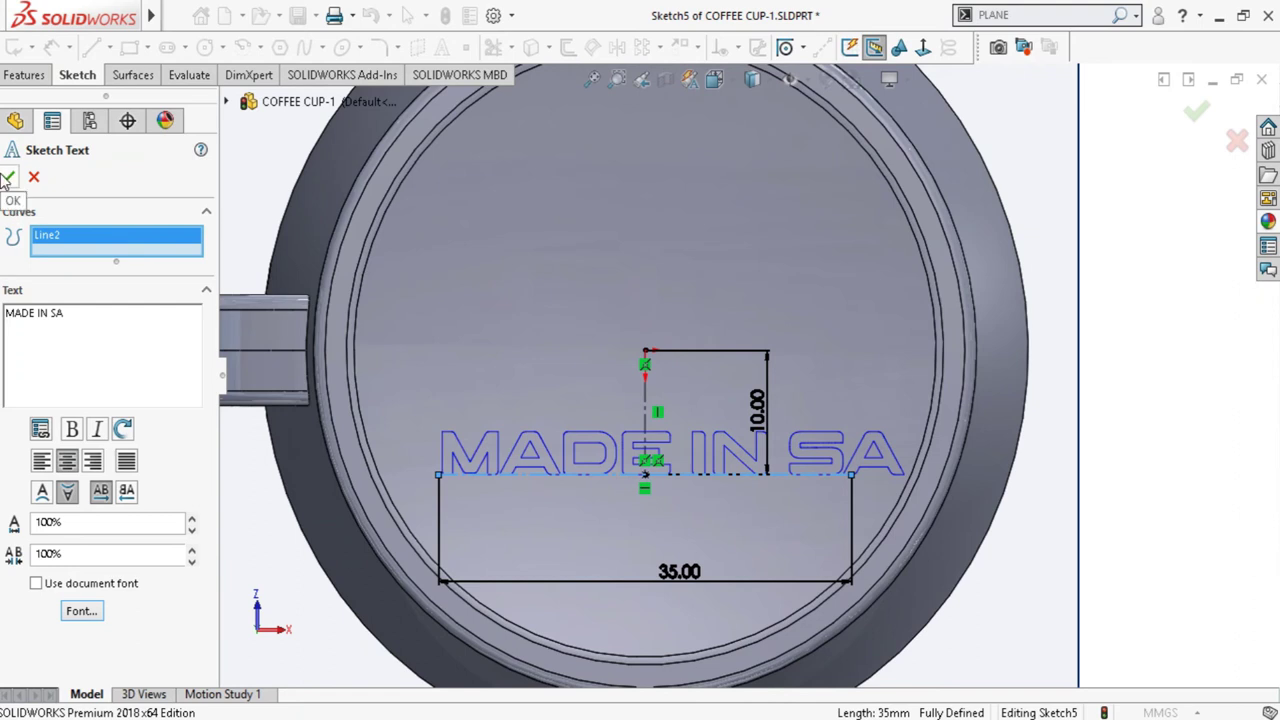
key("f")
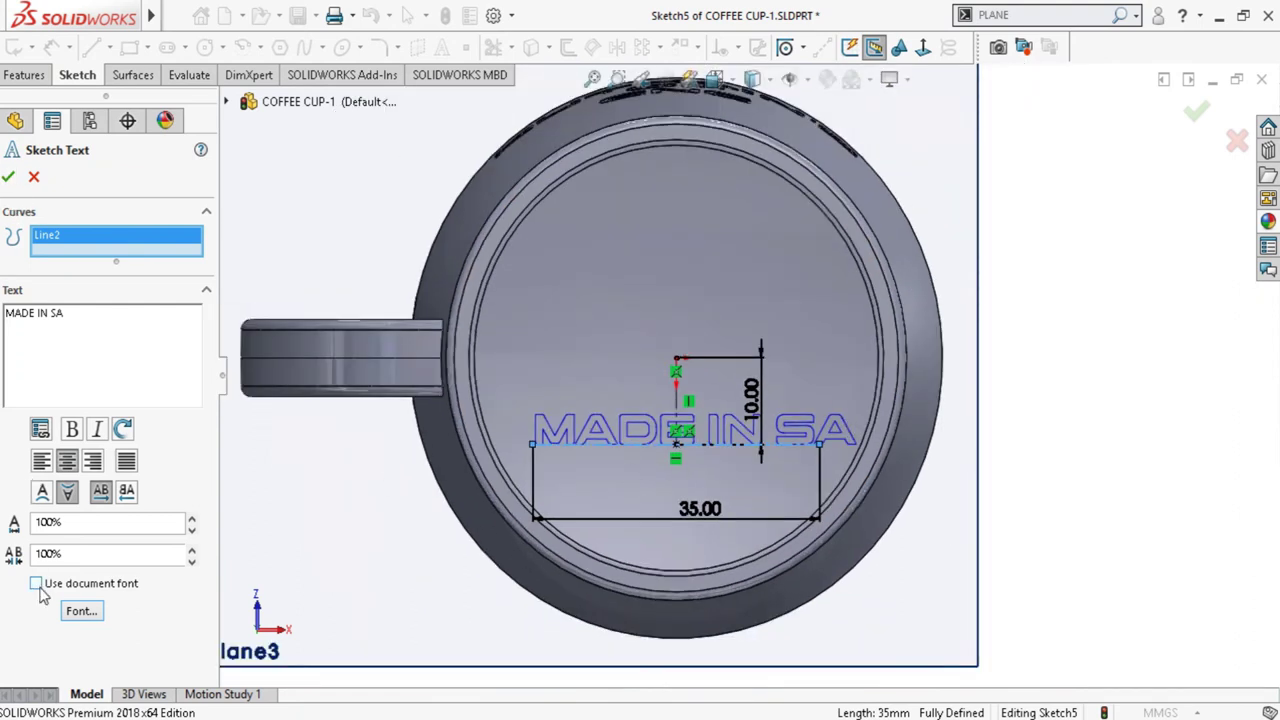
Set the text size to 12 points and accept the MADE IN SA text
left_click(76, 614)
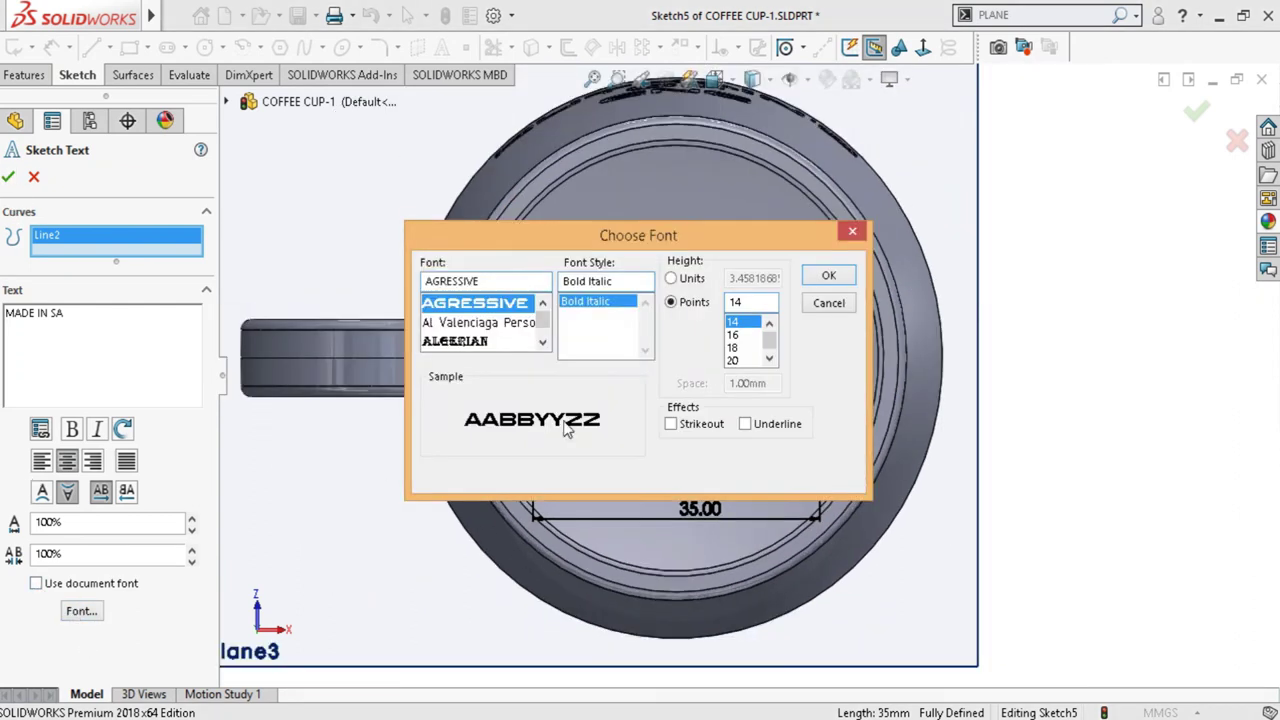
scroll(750, 321, "up", 1)
left_click(757, 332)
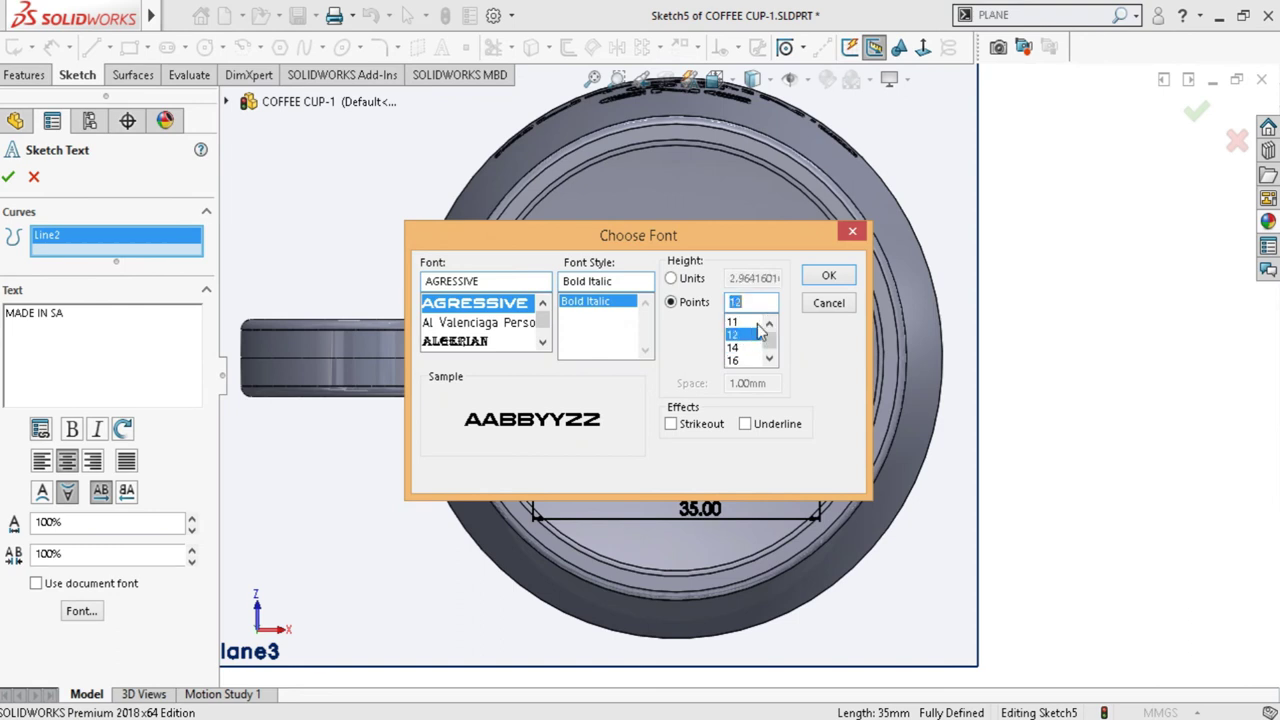
left_click(828, 278)
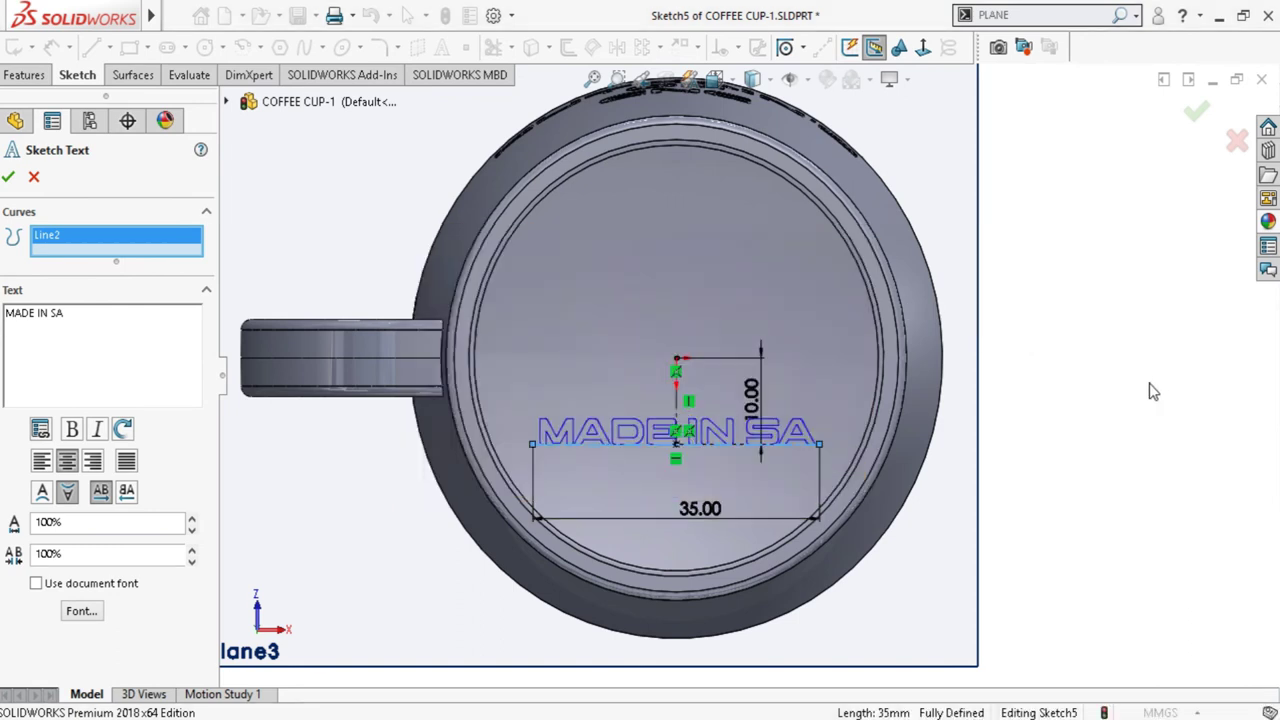
scroll(745, 476, "down", 1)
scroll(731, 474, "down", 1)
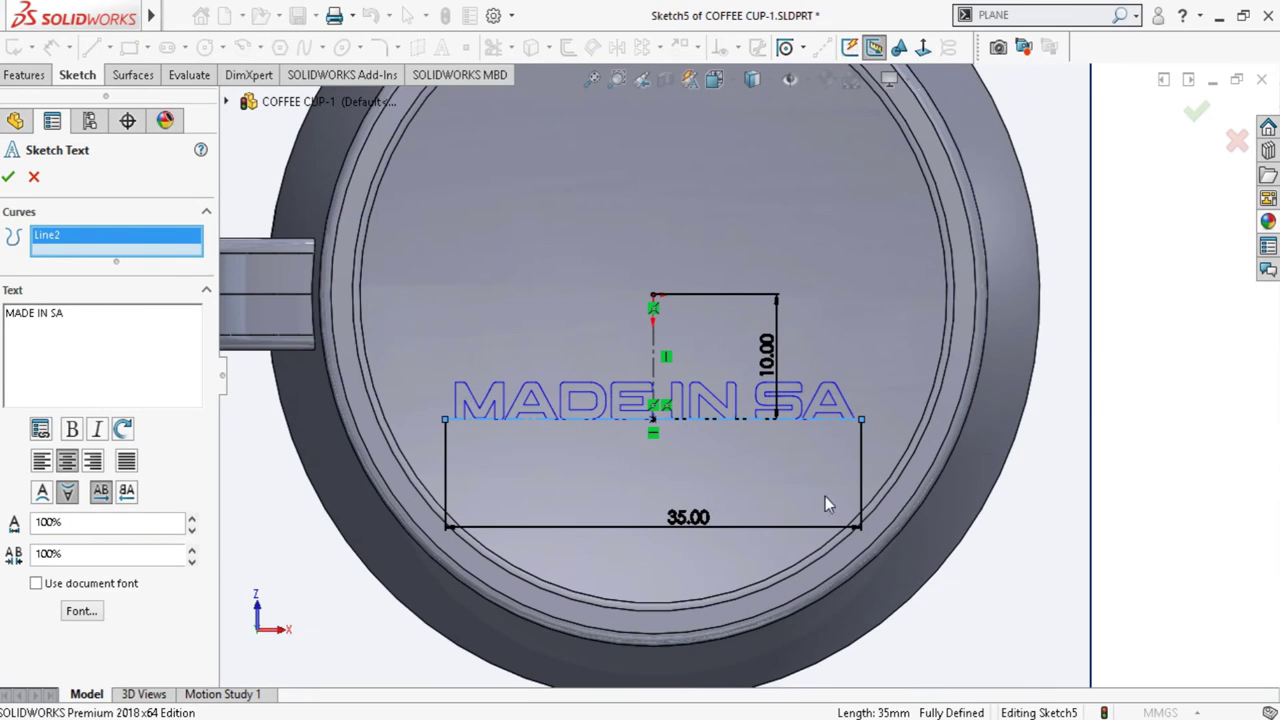
left_click(1196, 111)
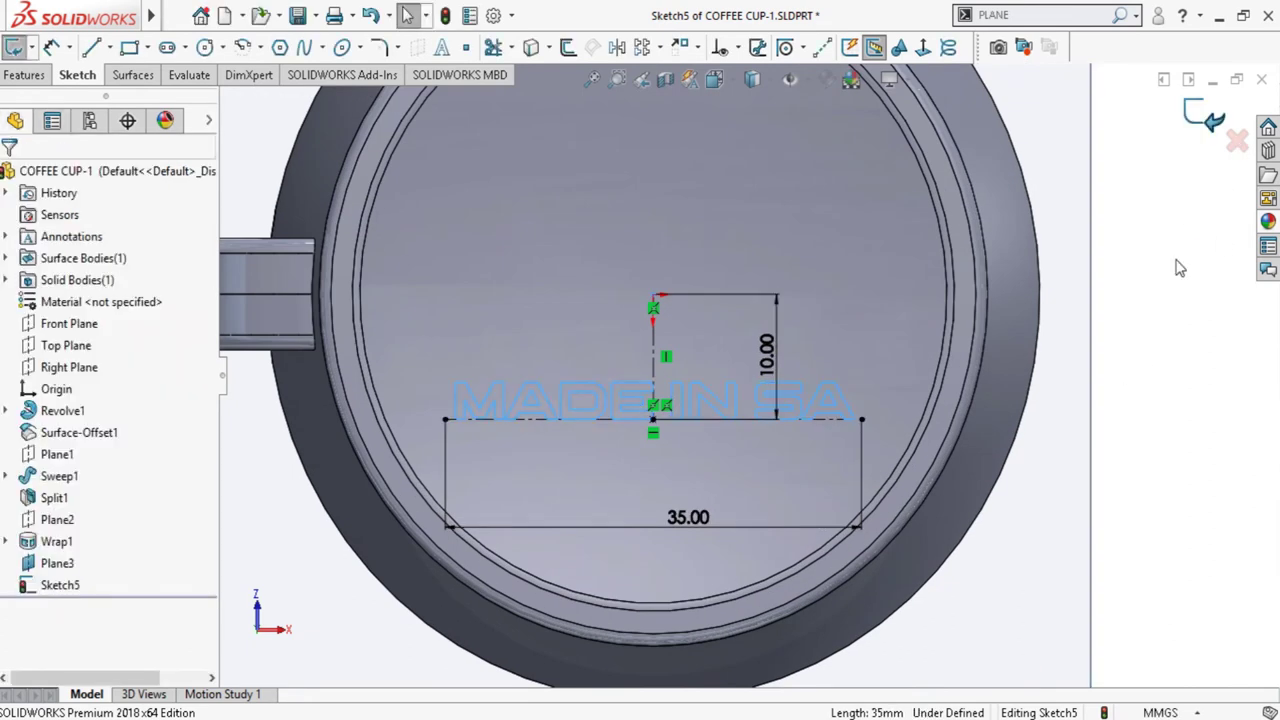
Exit the sketch, wrap the Sketch5 text onto the cup's base face, and hide Plane3
key("f")
key("z")
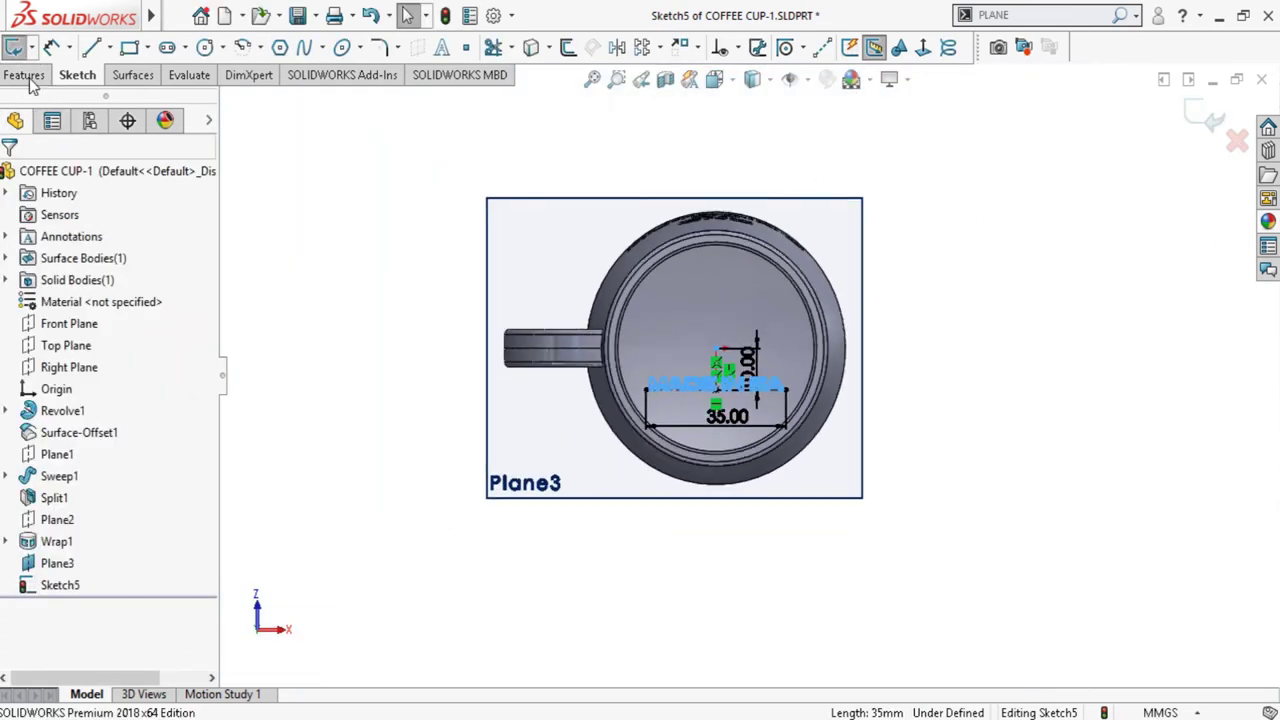
left_click(22, 75)
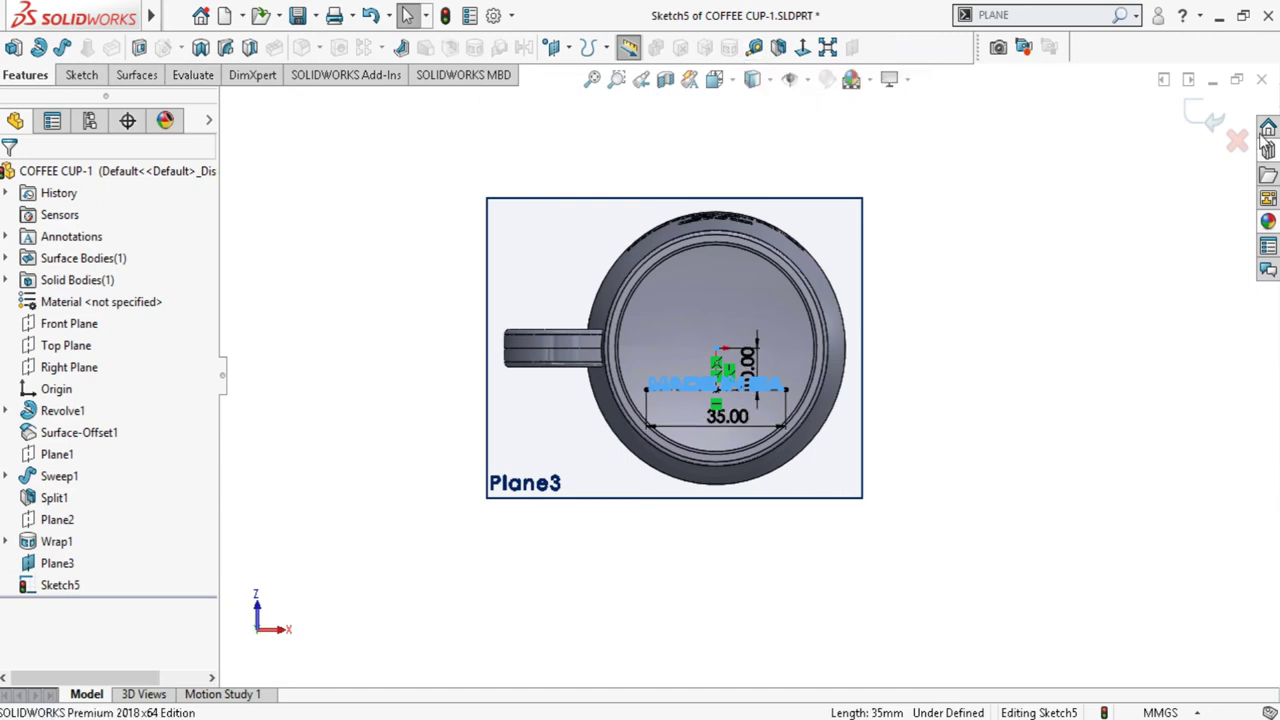
left_click(1188, 104)
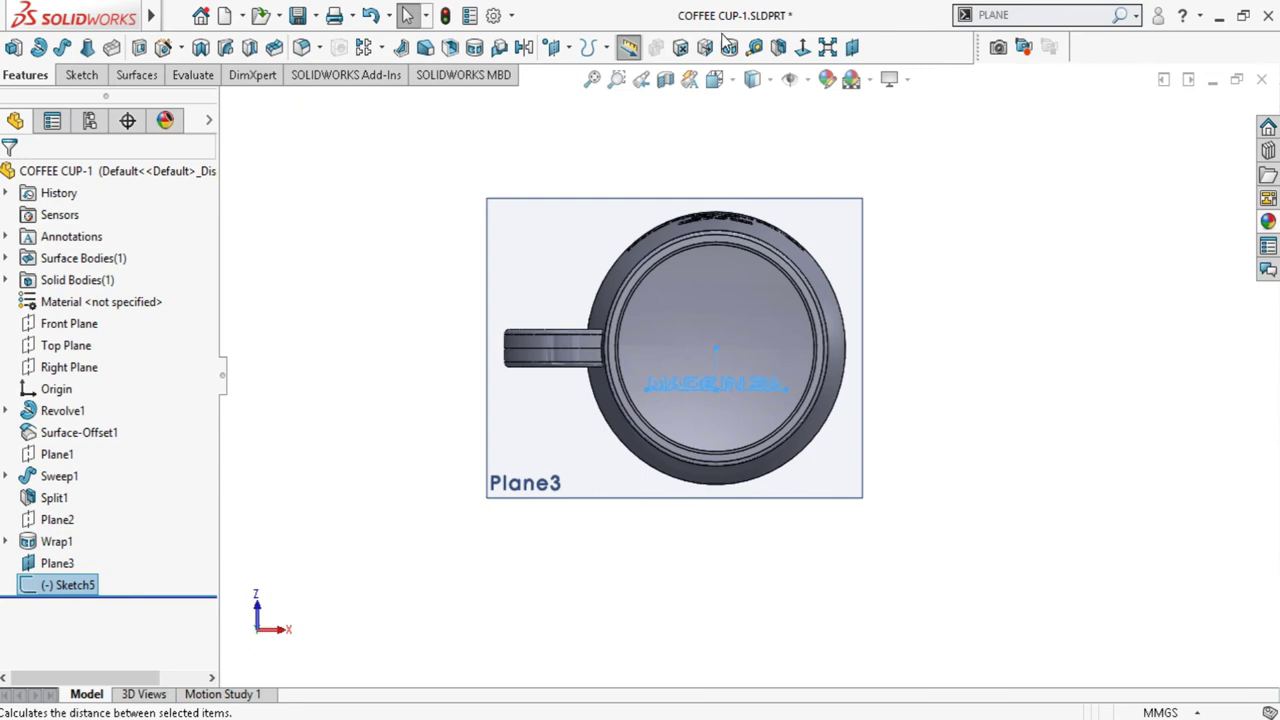
left_click(729, 47)
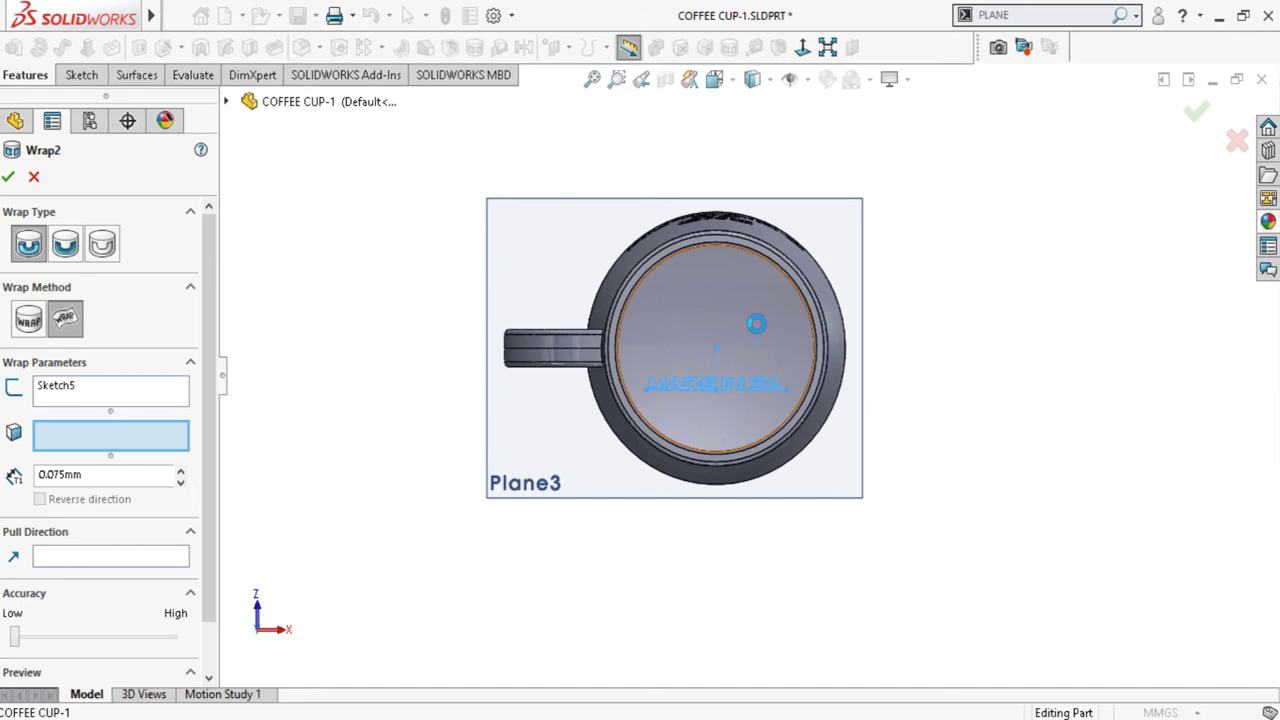
left_click(757, 326)
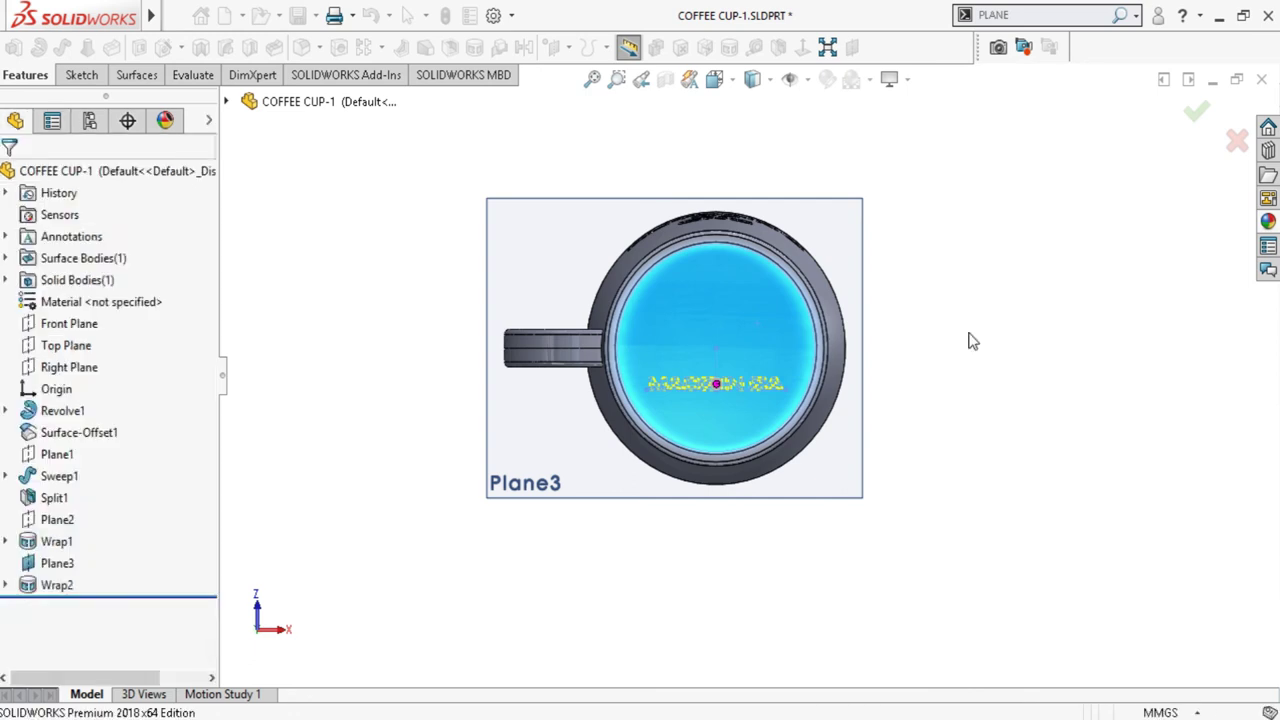
left_click(825, 242)
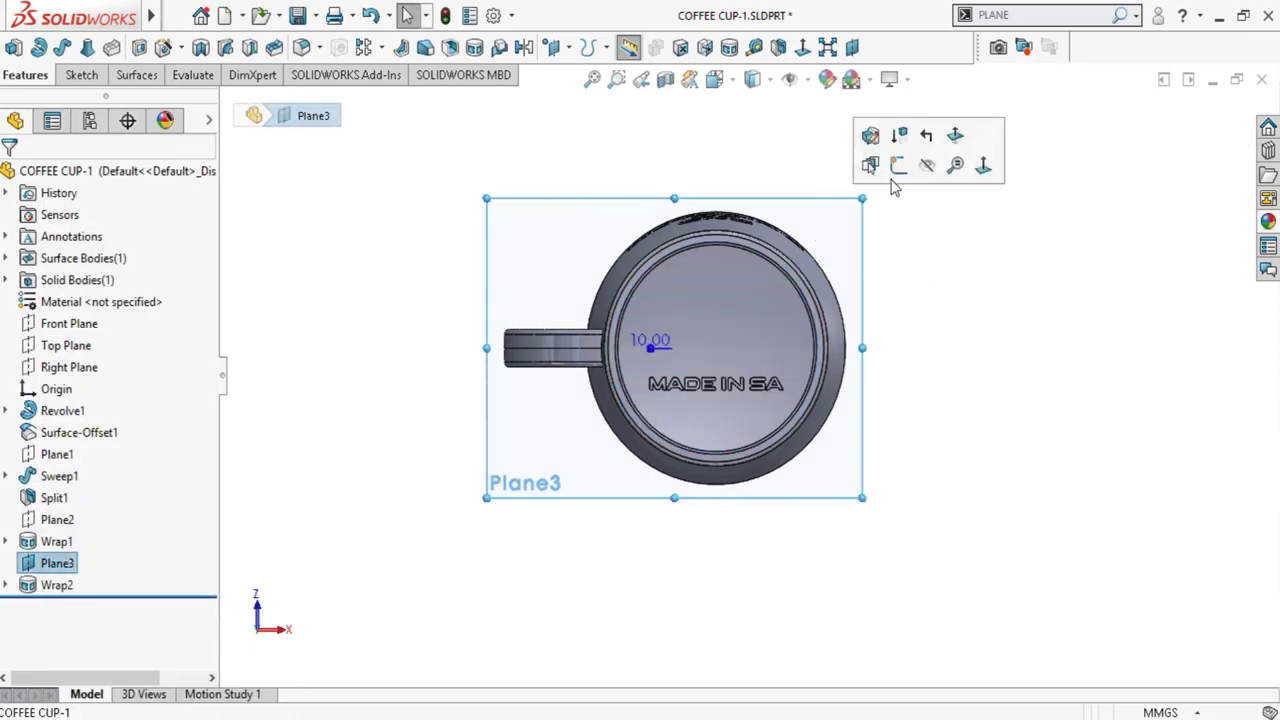
left_click(926, 168)
Orbit the cup to inspect the MADE IN SA and RUTHAIN'S OF CNC lettering
middle_click_drag(971, 351, 757, 405)
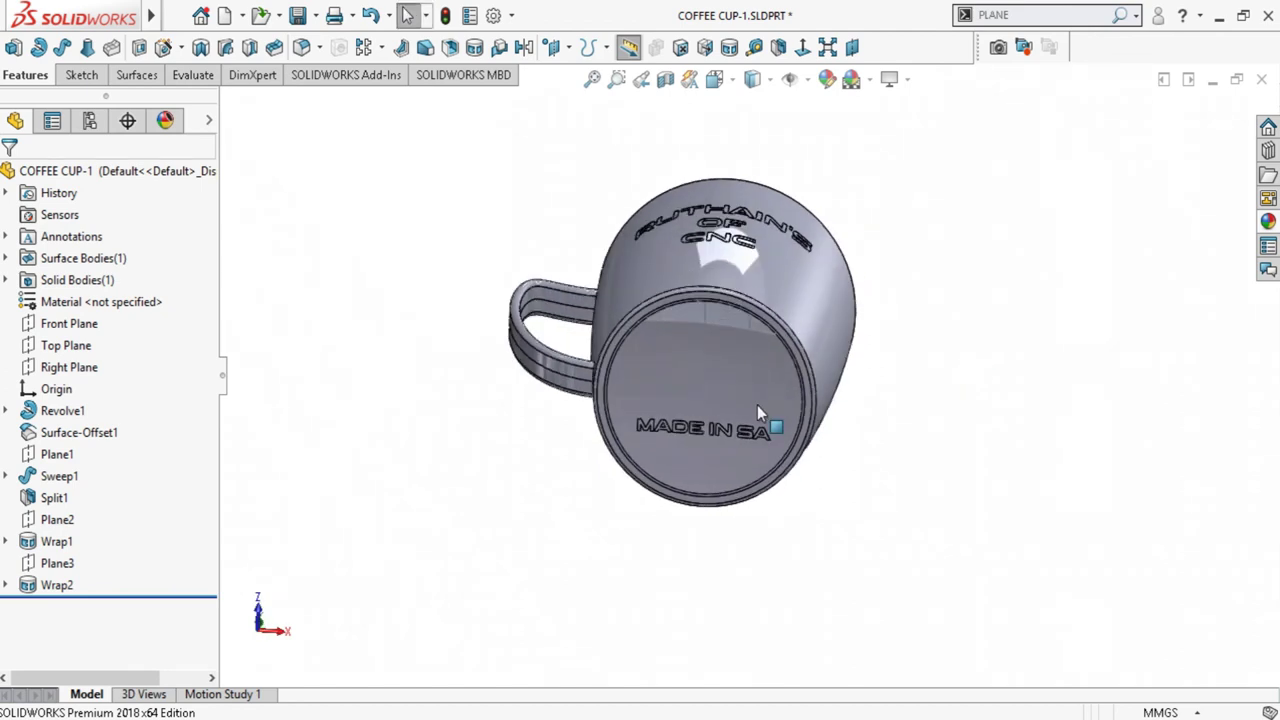
scroll(789, 409, "up", 5)
middle_click_drag(796, 300, 828, 393)
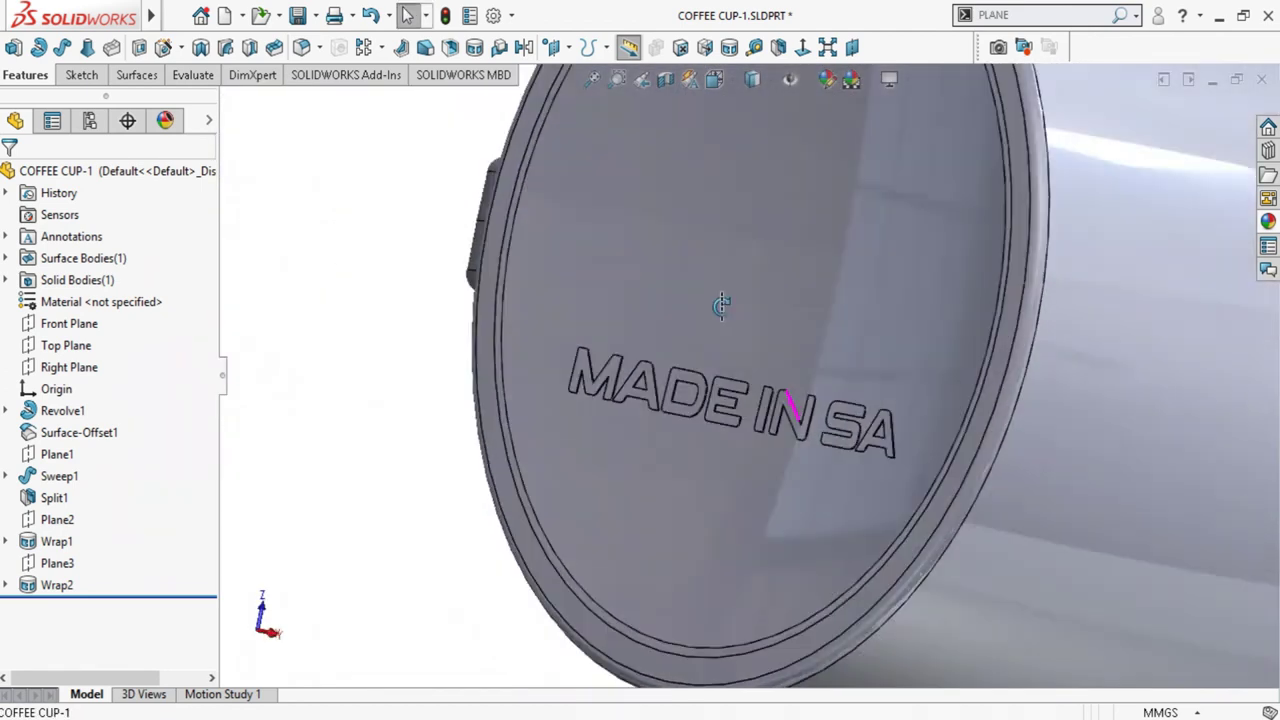
scroll(1100, 300, "down", 3)
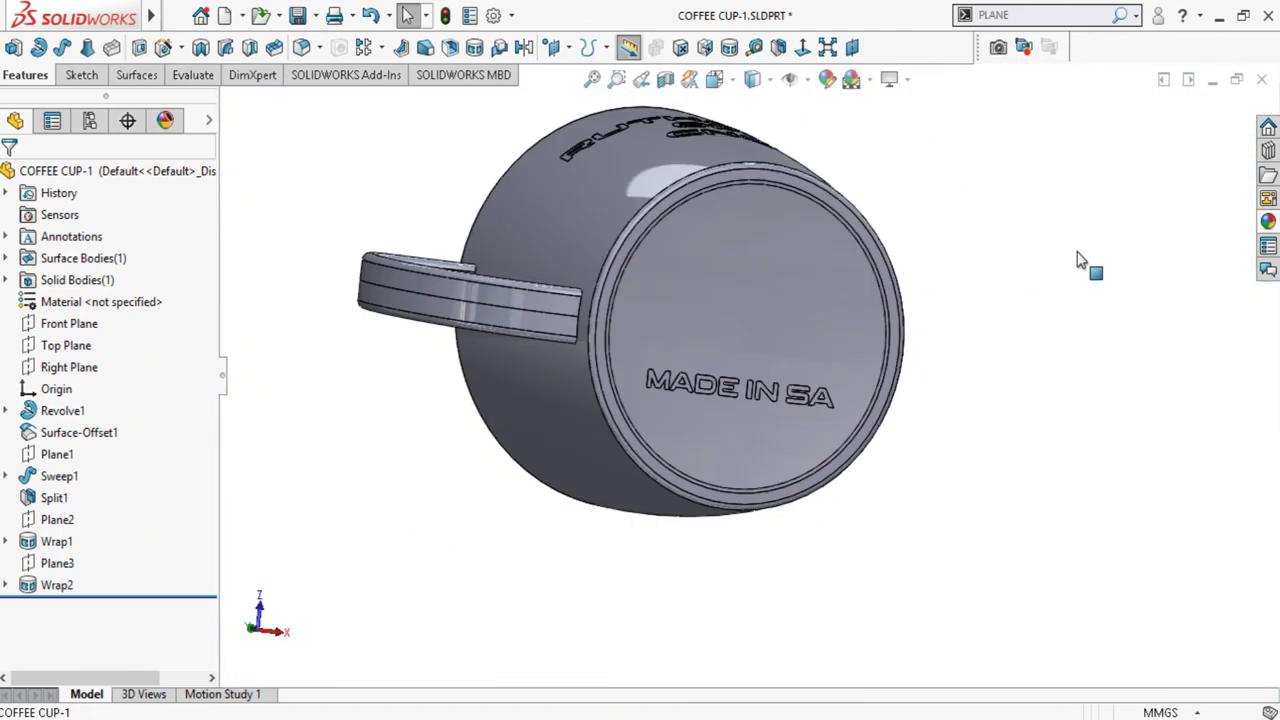
scroll(1060, 245, "down", 2)
mouse_move(1057, 240)
middle_mouse_down()
mouse_move(960, 391)
mouse_move(1023, 528)
mouse_move(929, 500)
mouse_move(971, 480)
middle_mouse_up()
scroll(798, 236, "up", 3)
scroll(775, 283, "up", 2)
middle_click_drag(776, 282, 821, 316)
scroll(495, 190, "down", 3)
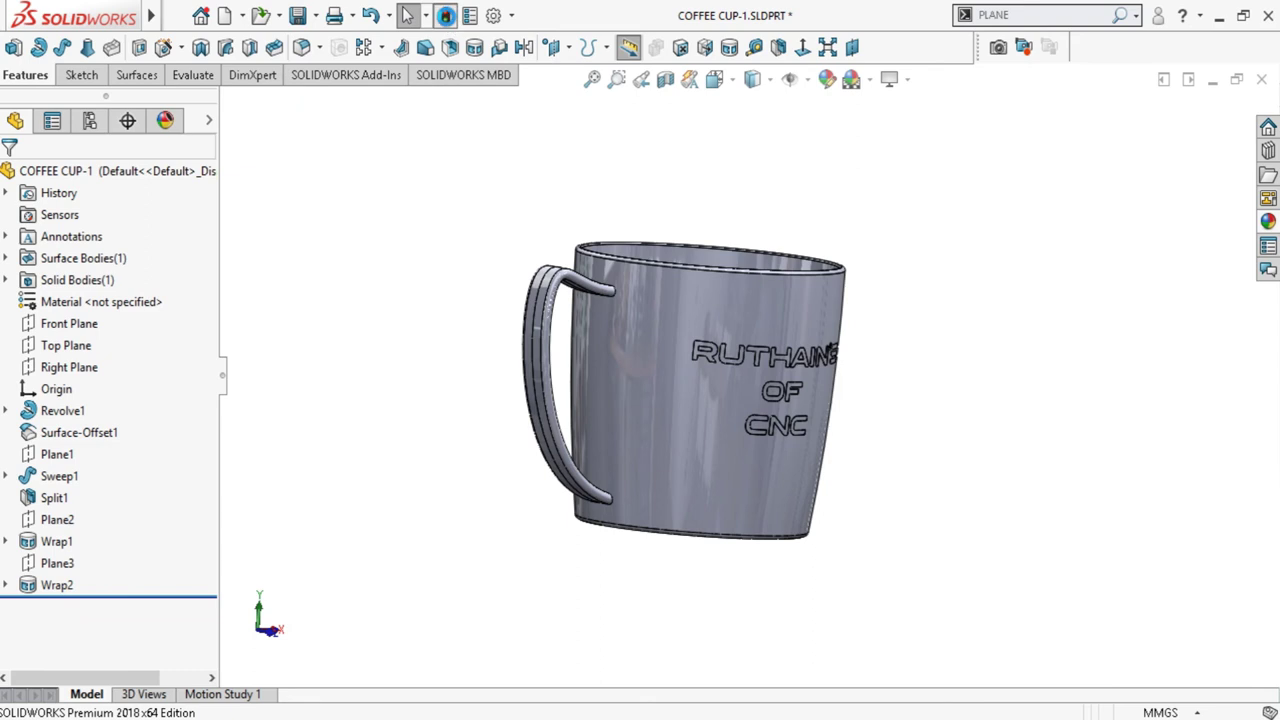
Save the COFFEE CUP-1 part and select the cup body
left_click(297, 16)
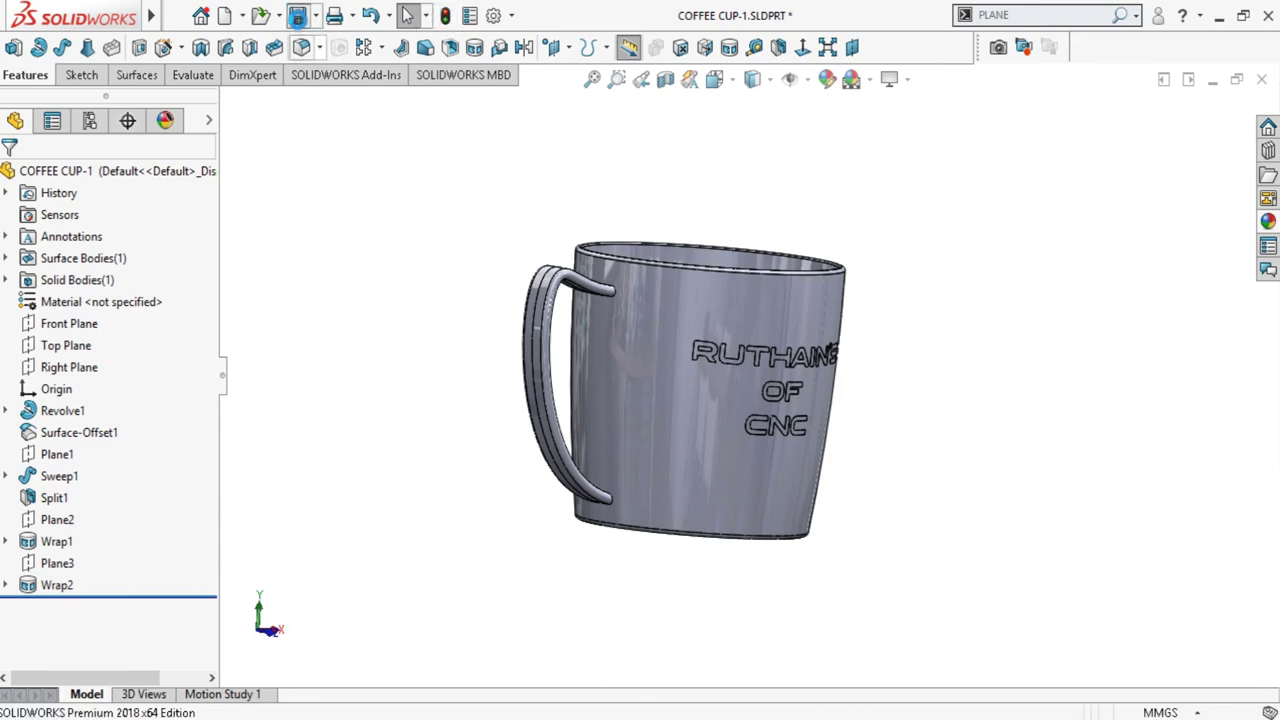
left_click(297, 16)
mouse_move(891, 246)
middle_mouse_down()
mouse_move(760, 249)
mouse_move(746, 374)
mouse_move(740, 290)
mouse_move(743, 317)
middle_mouse_up()
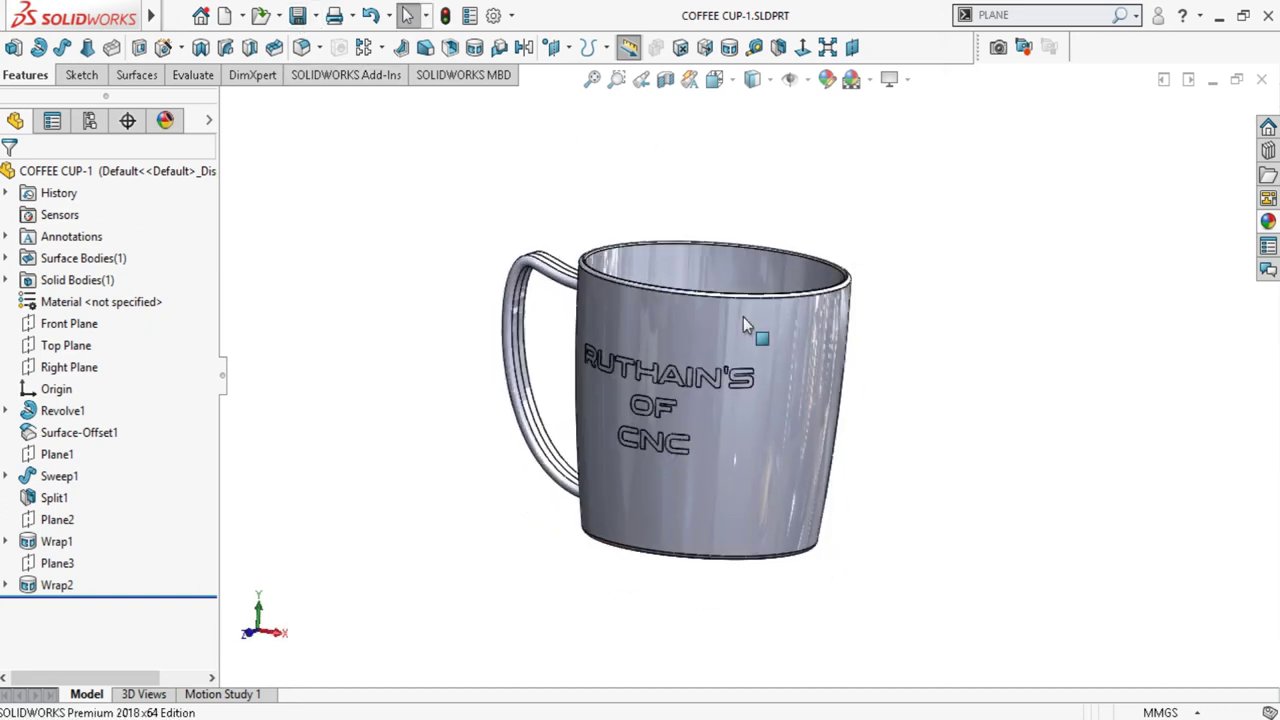
left_click(743, 317)
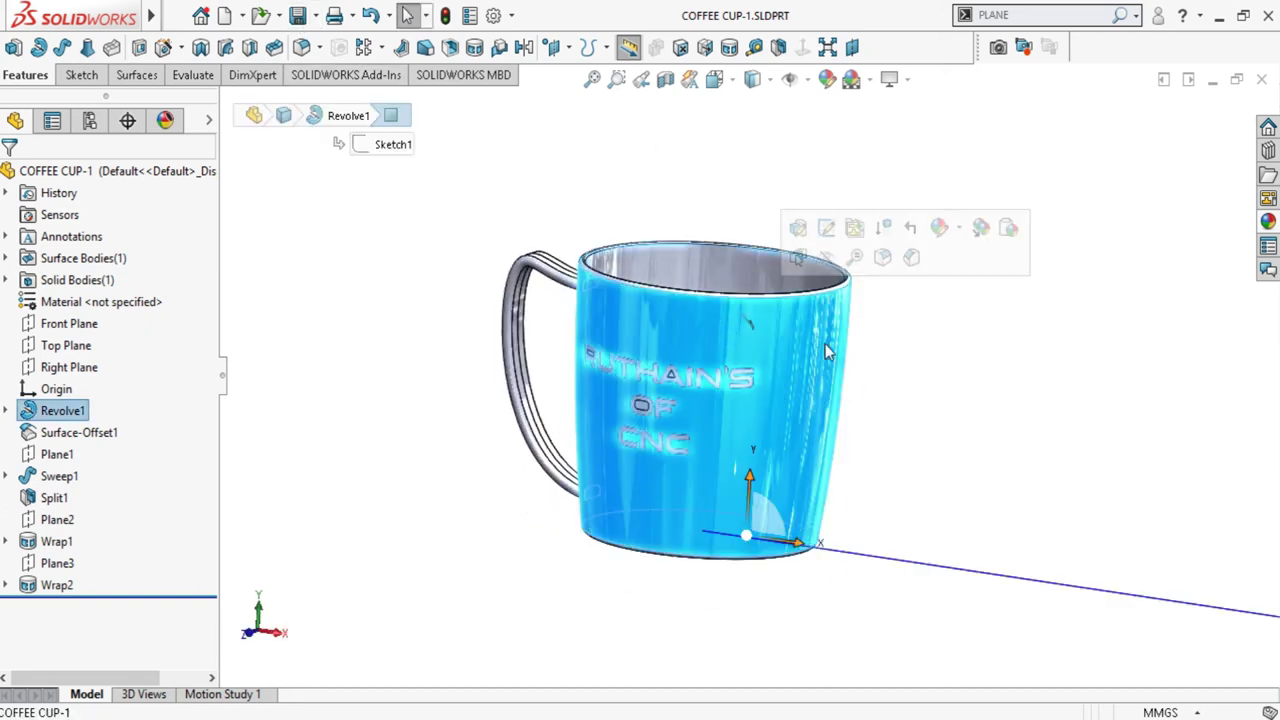
Give the whole part a cream high-gloss plastic appearance coloured bright green
left_click(962, 230)
left_click(977, 334)
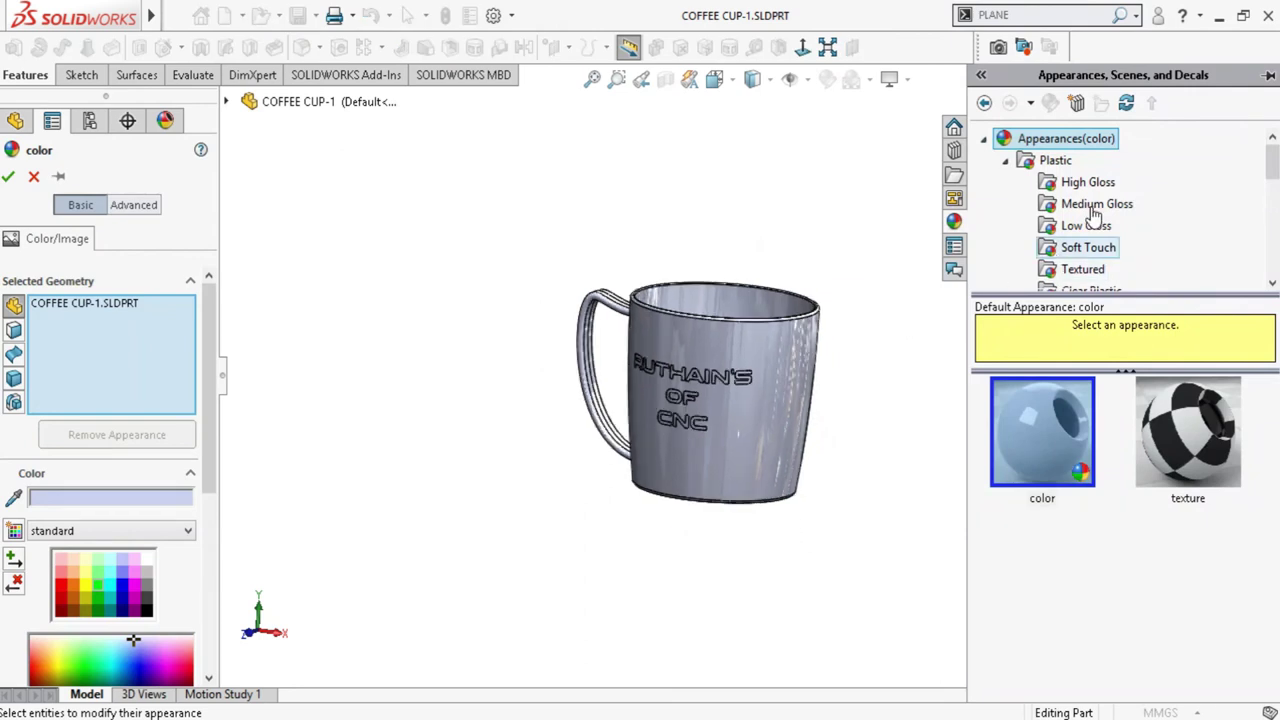
left_click(1100, 188)
left_click(1217, 453)
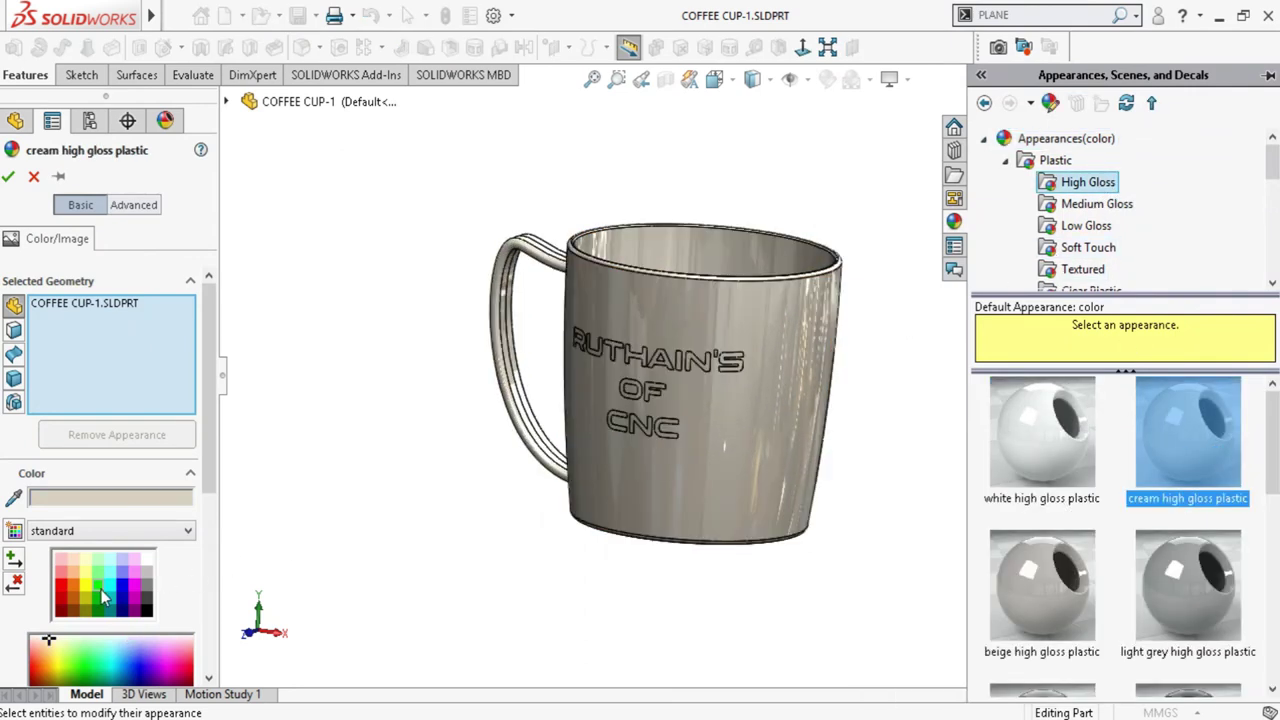
left_click(98, 591)
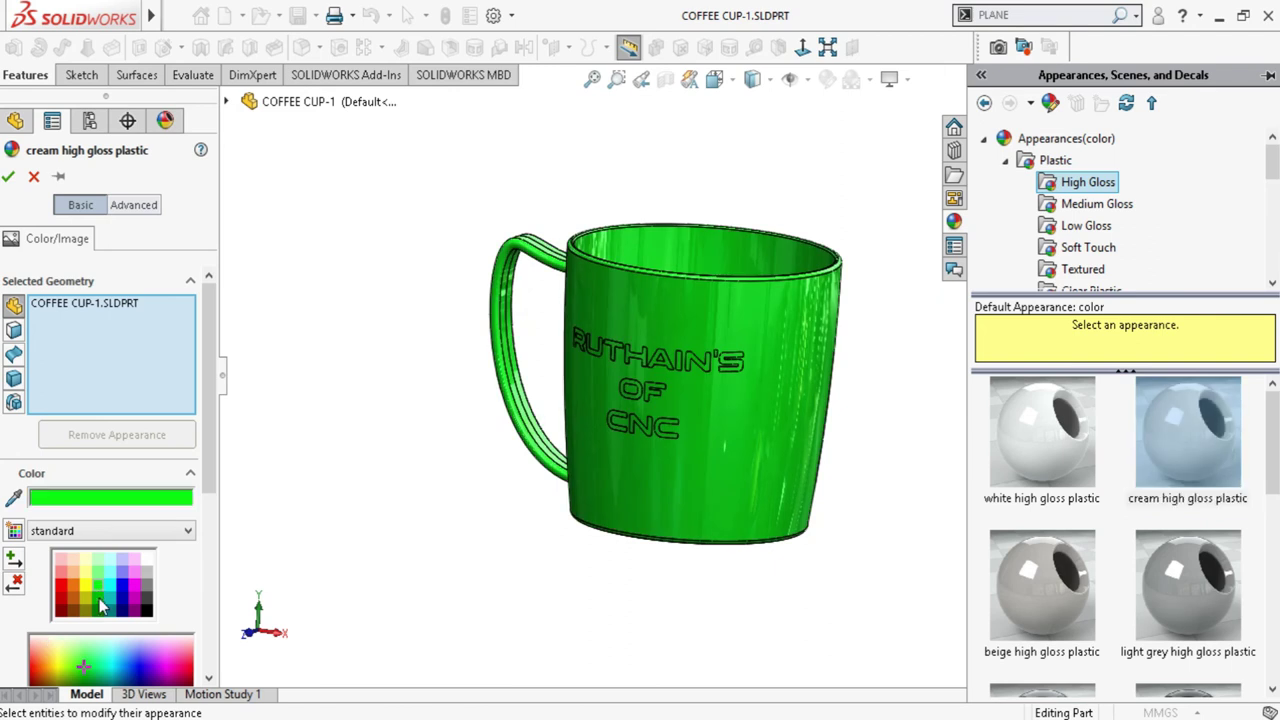
left_click(99, 602)
left_click(98, 590)
left_click(6, 179)
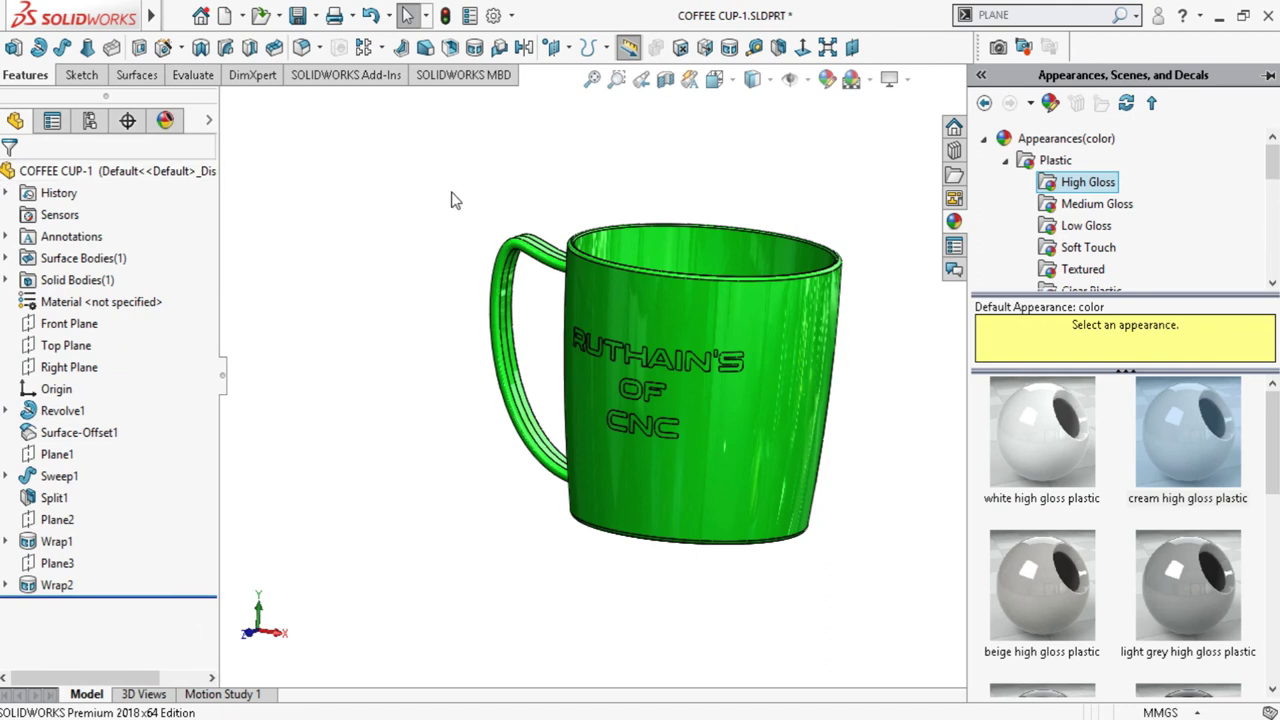
scroll(750, 350, "up", 2)
left_click(834, 300)
scroll(834, 330, "down", 1)
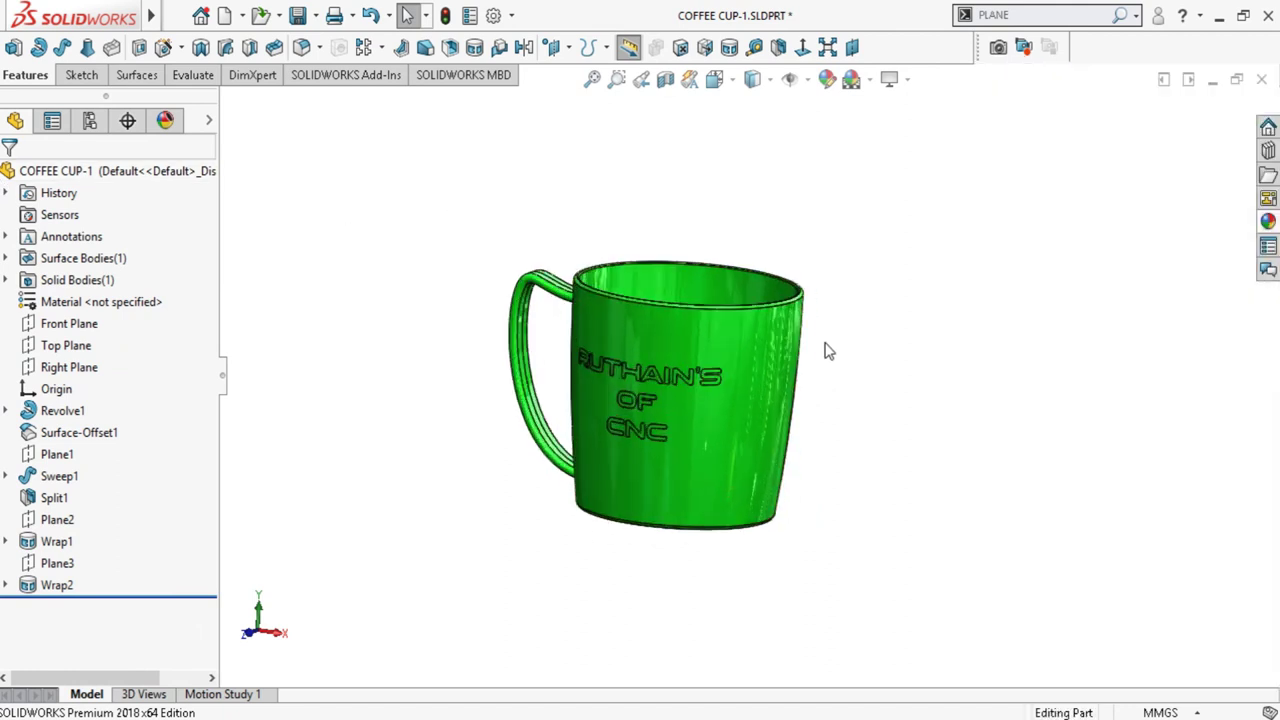
scroll(826, 351, "down", 2)
Save the part and switch to the Dimetric standard view
mouse_move(697, 320)
middle_mouse_down()
mouse_move(642, 366)
mouse_move(732, 433)
mouse_move(725, 445)
mouse_move(827, 281)
mouse_move(737, 343)
mouse_move(509, 383)
mouse_move(792, 362)
mouse_move(934, 426)
mouse_move(1017, 323)
mouse_move(826, 391)
mouse_move(937, 339)
mouse_move(854, 369)
mouse_move(654, 154)
mouse_move(787, 340)
mouse_move(731, 400)
mouse_move(606, 320)
middle_mouse_up()
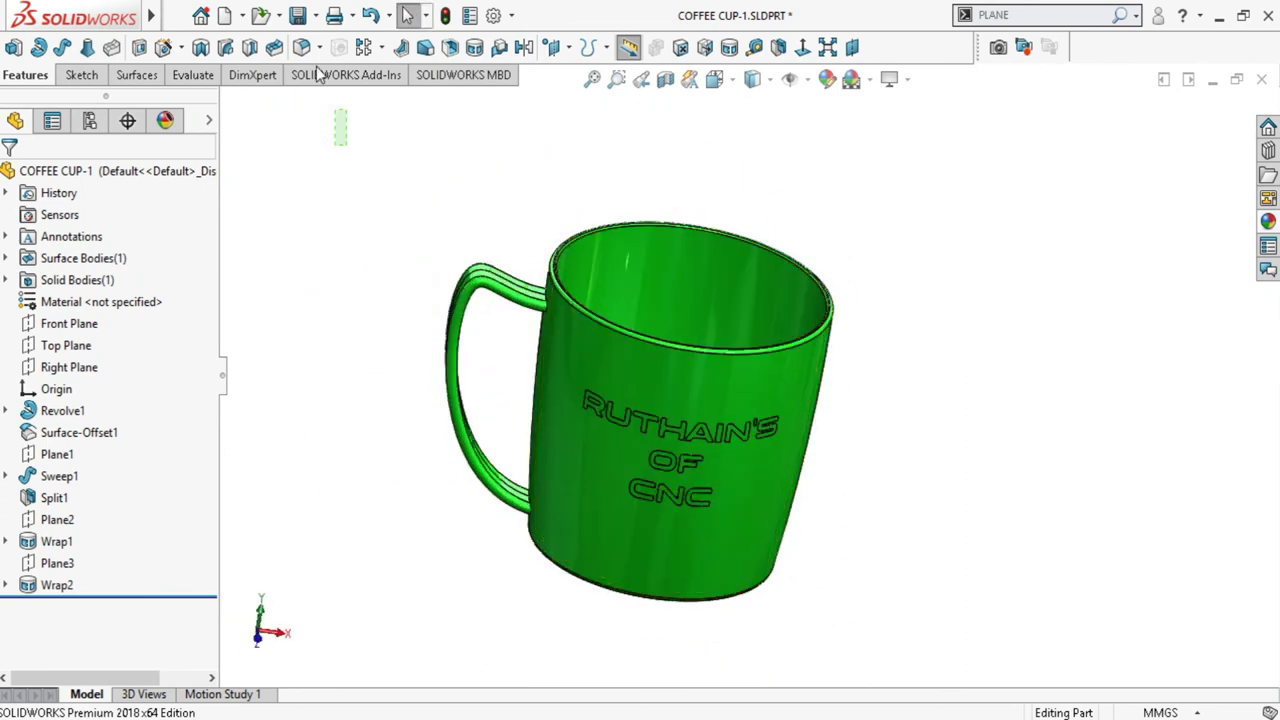
left_click(297, 16)
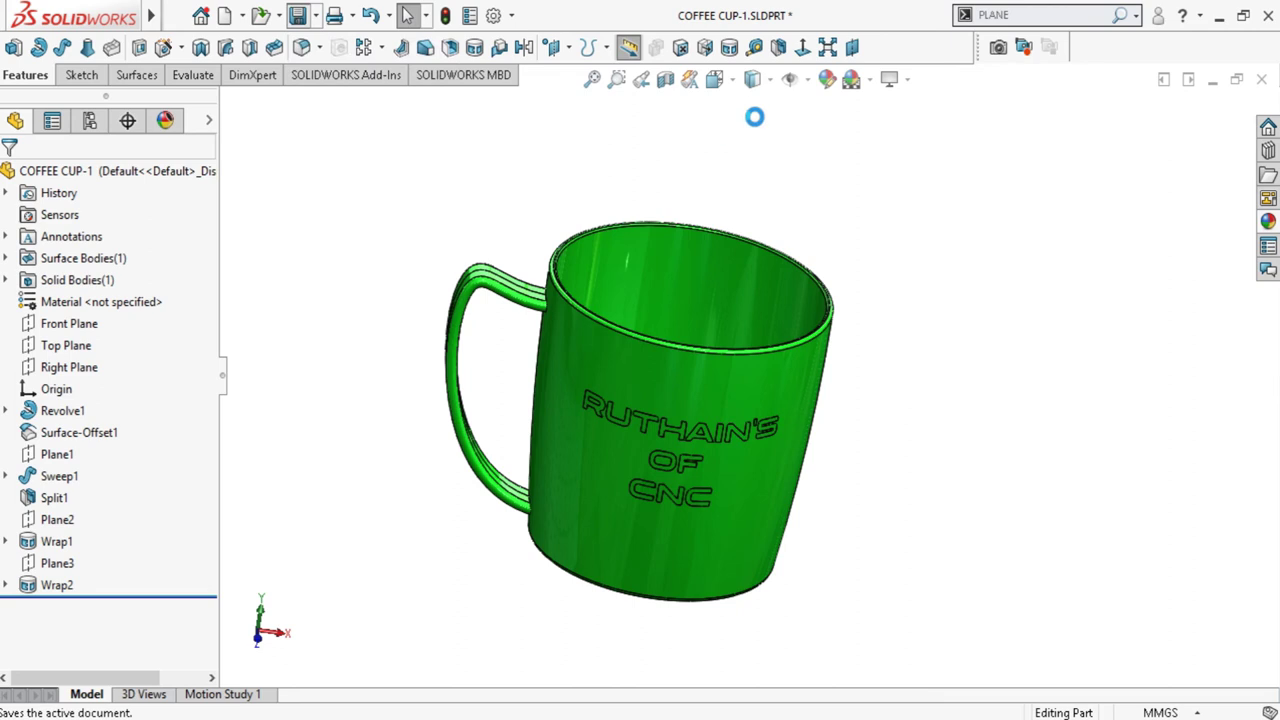
left_click(714, 79)
left_click(822, 140)
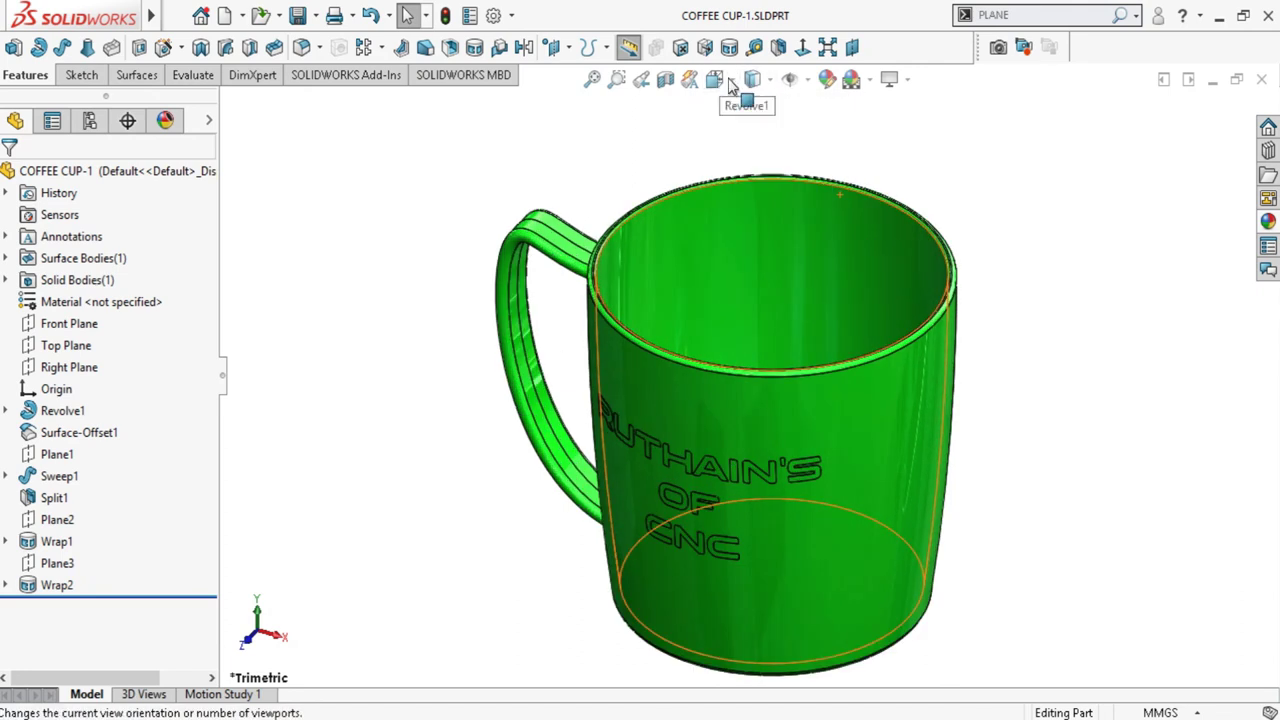
left_click(729, 80)
left_click(839, 134)
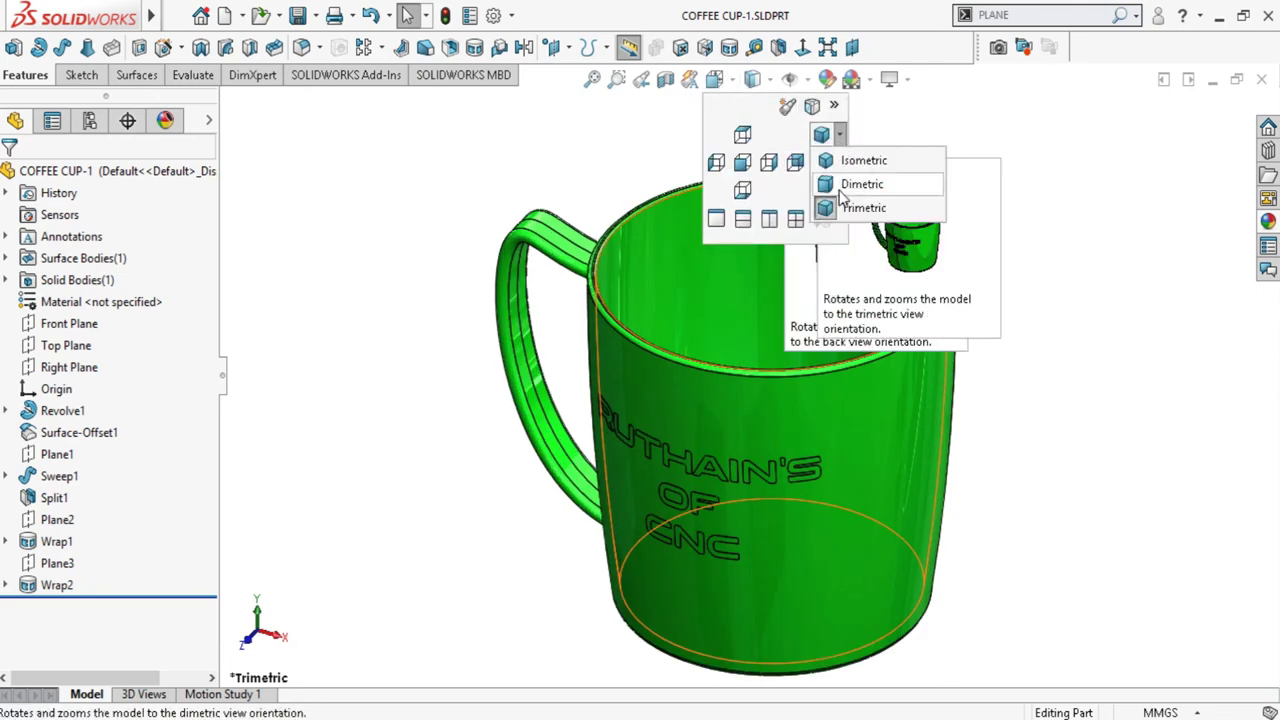
left_click(831, 186)
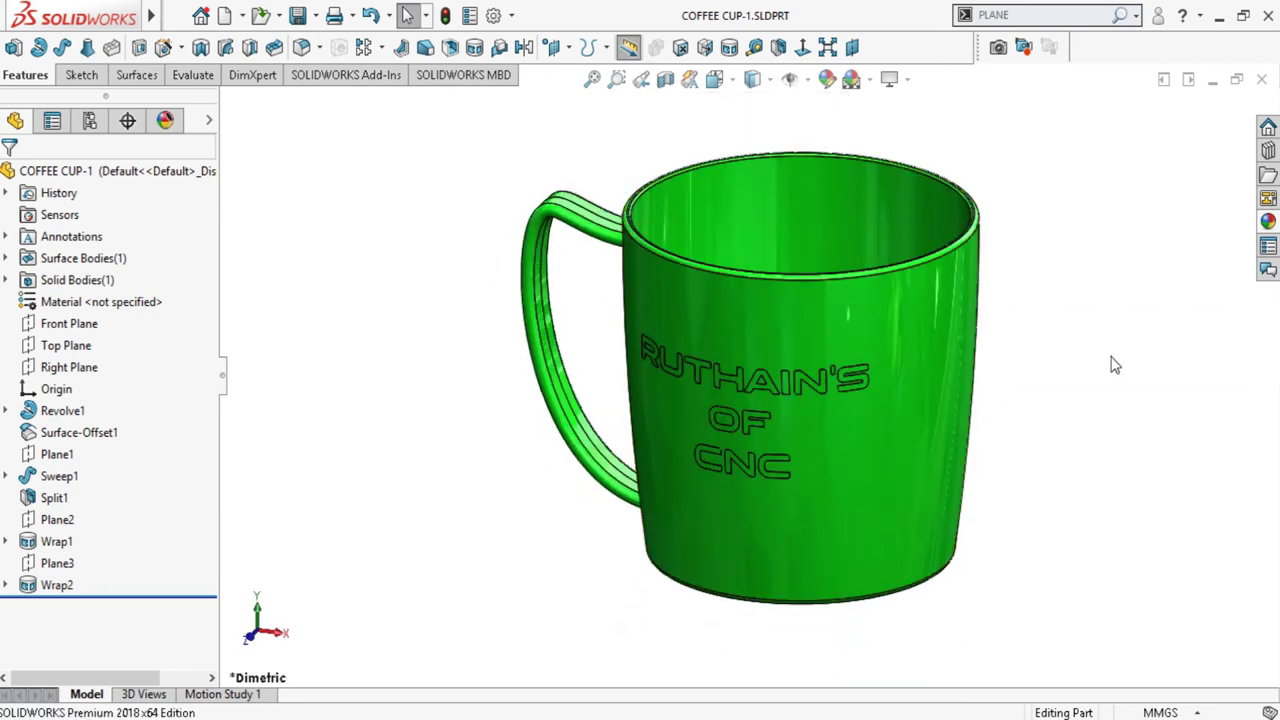
Orbit the mug to a front angle and apply the Reflective Floor Black scene
scroll(1008, 392, "down", 2)
mouse_move(1008, 384)
middle_mouse_down()
mouse_move(998, 293)
mouse_move(1043, 279)
middle_mouse_up()
mouse_move(1017, 293)
middle_mouse_down()
mouse_move(804, 416)
mouse_move(833, 393)
mouse_move(770, 457)
middle_mouse_up()
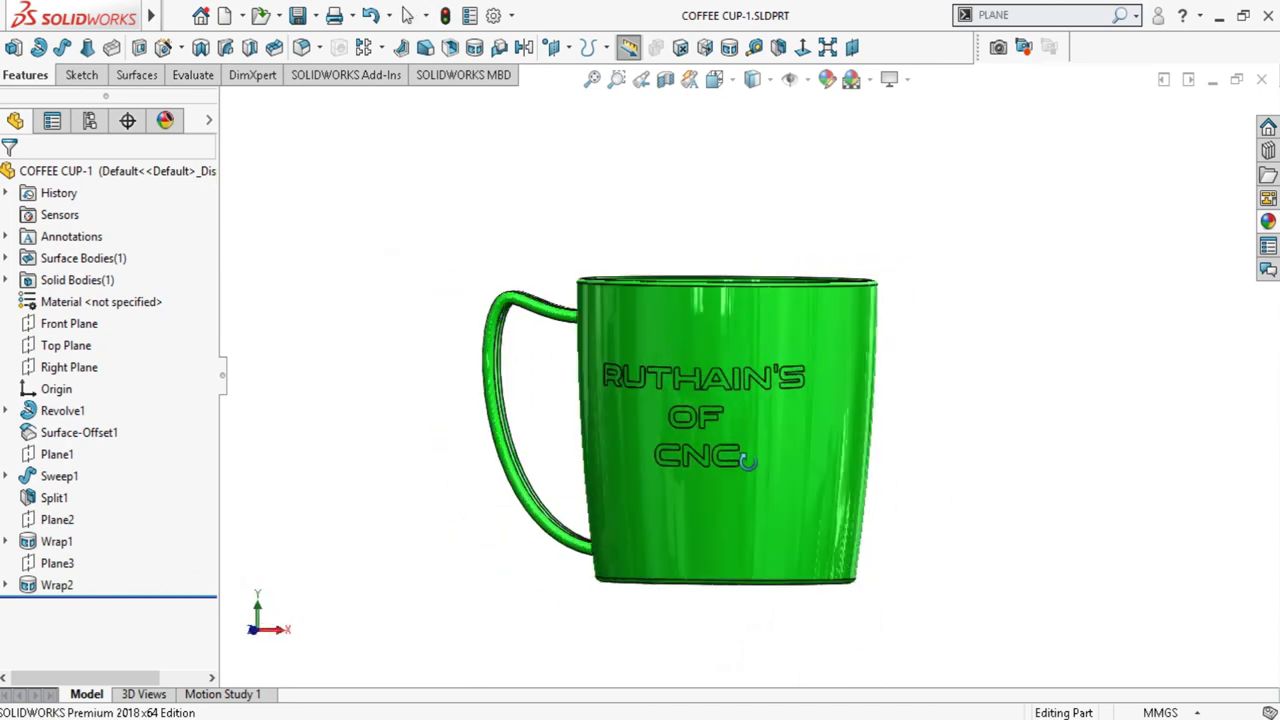
scroll(777, 452, "down", 2)
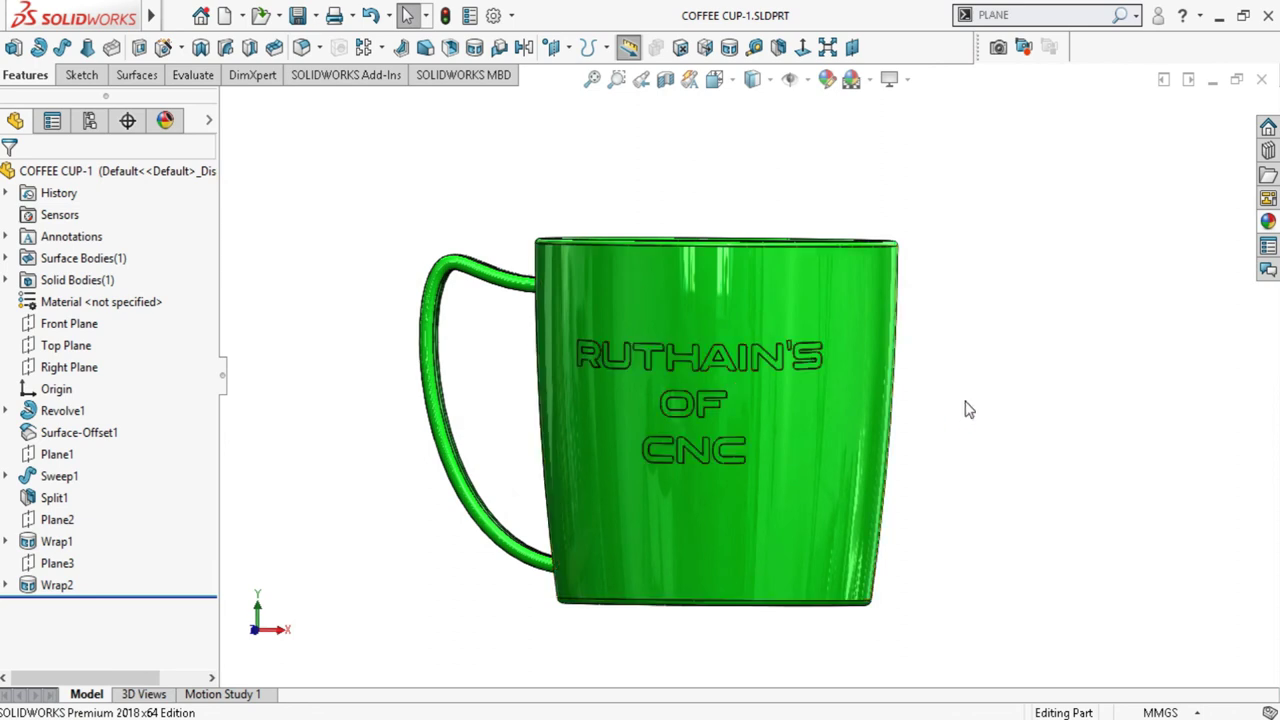
middle_click_drag(966, 407, 963, 406)
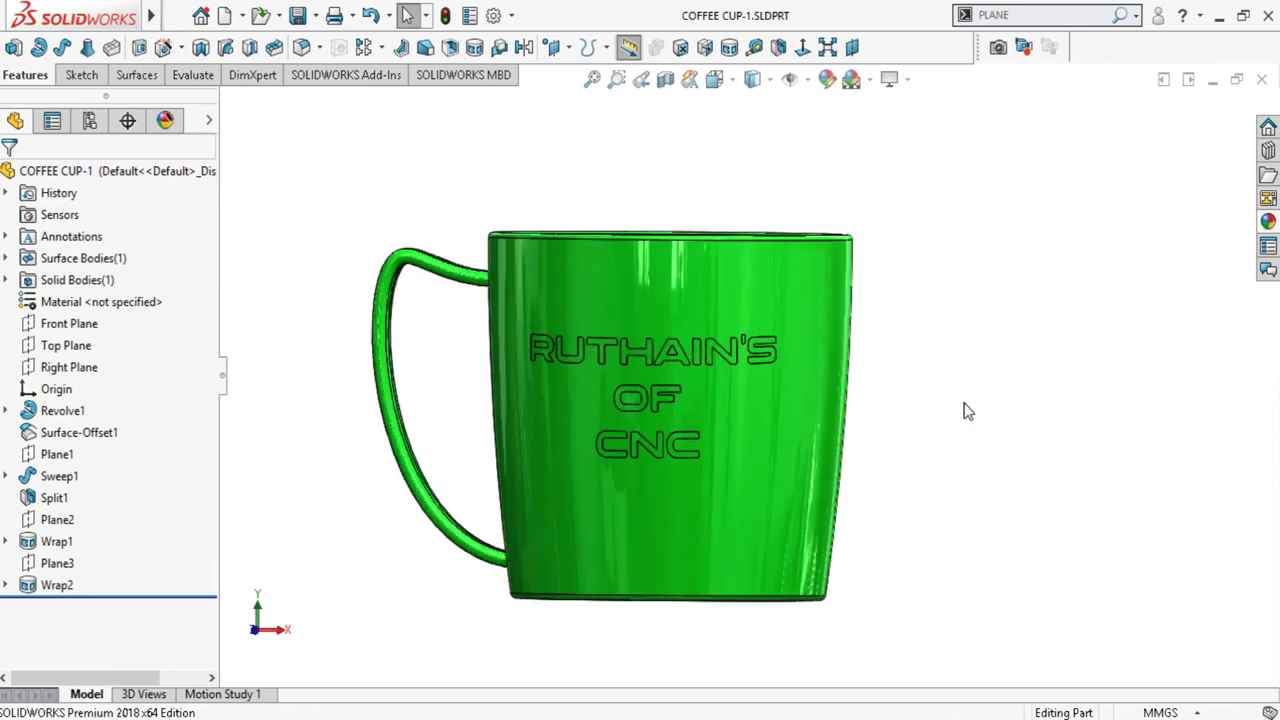
left_click(870, 82)
mouse_move(923, 625)
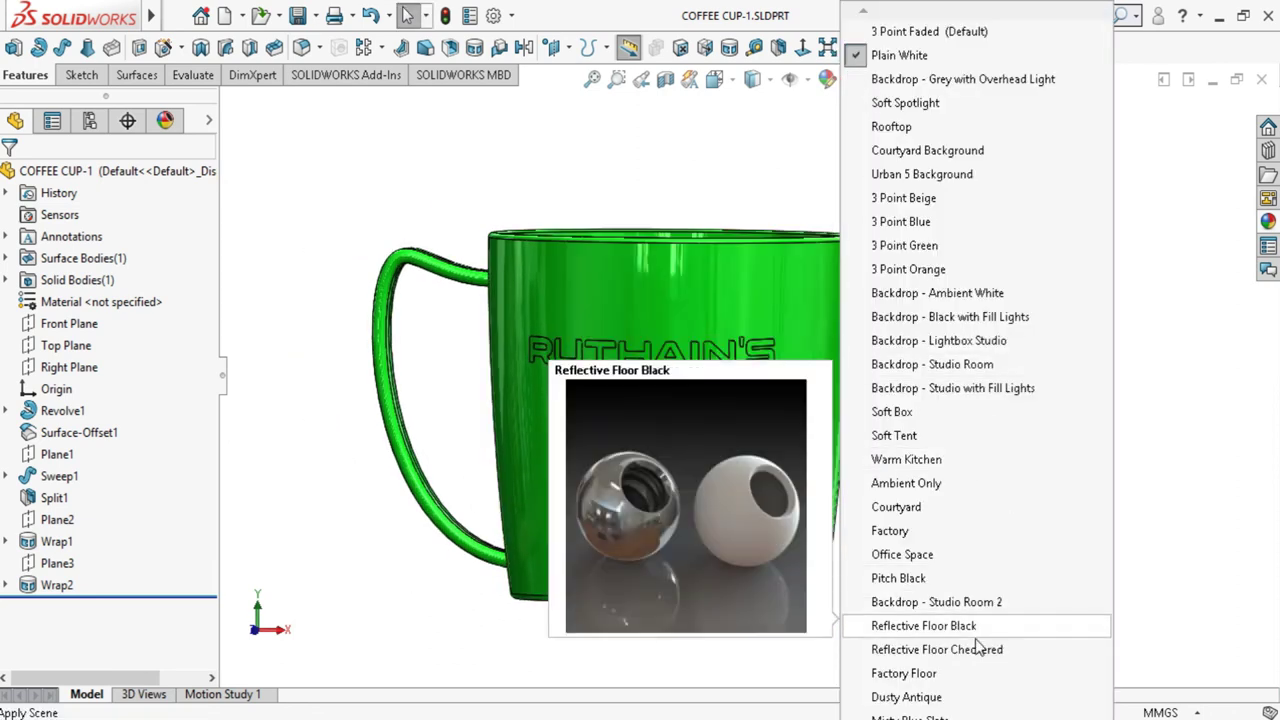
left_click(962, 627)
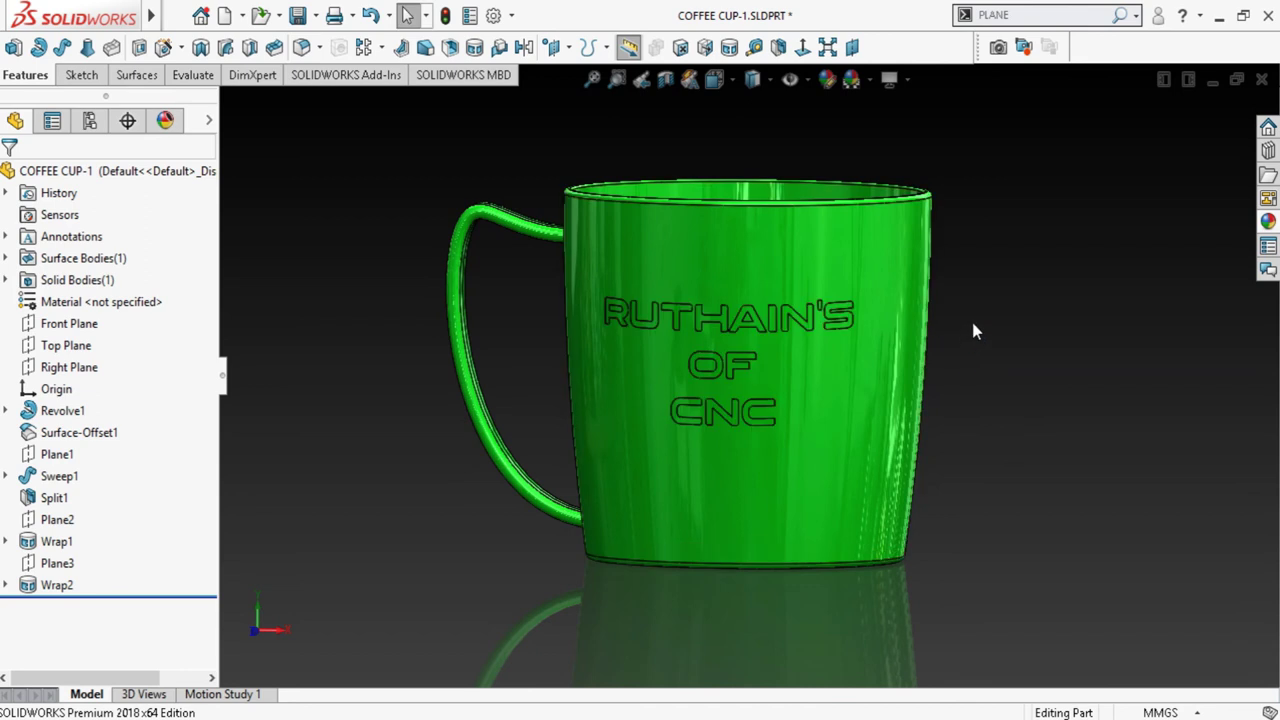
scroll(700, 340, "down", 3)
Start recolouring the lettering faces, picking the letters of RUTHAIN
scroll(520, 350, "down", 2)
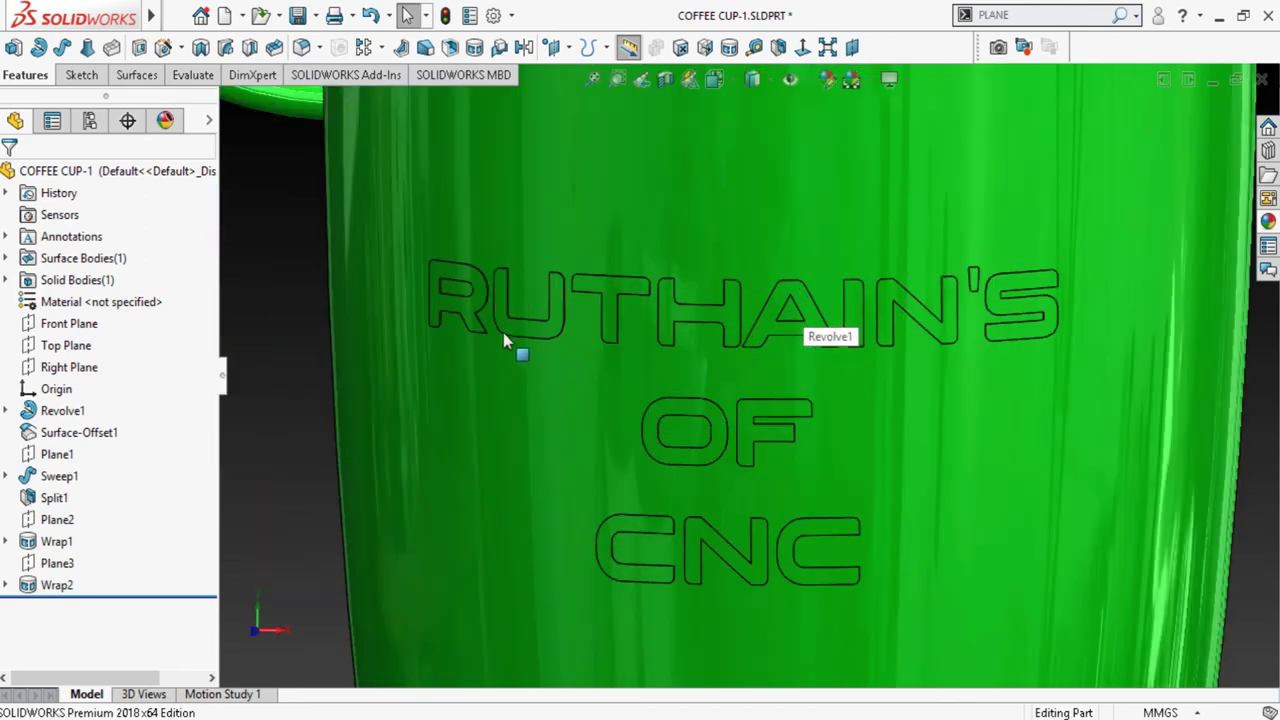
left_click(482, 303)
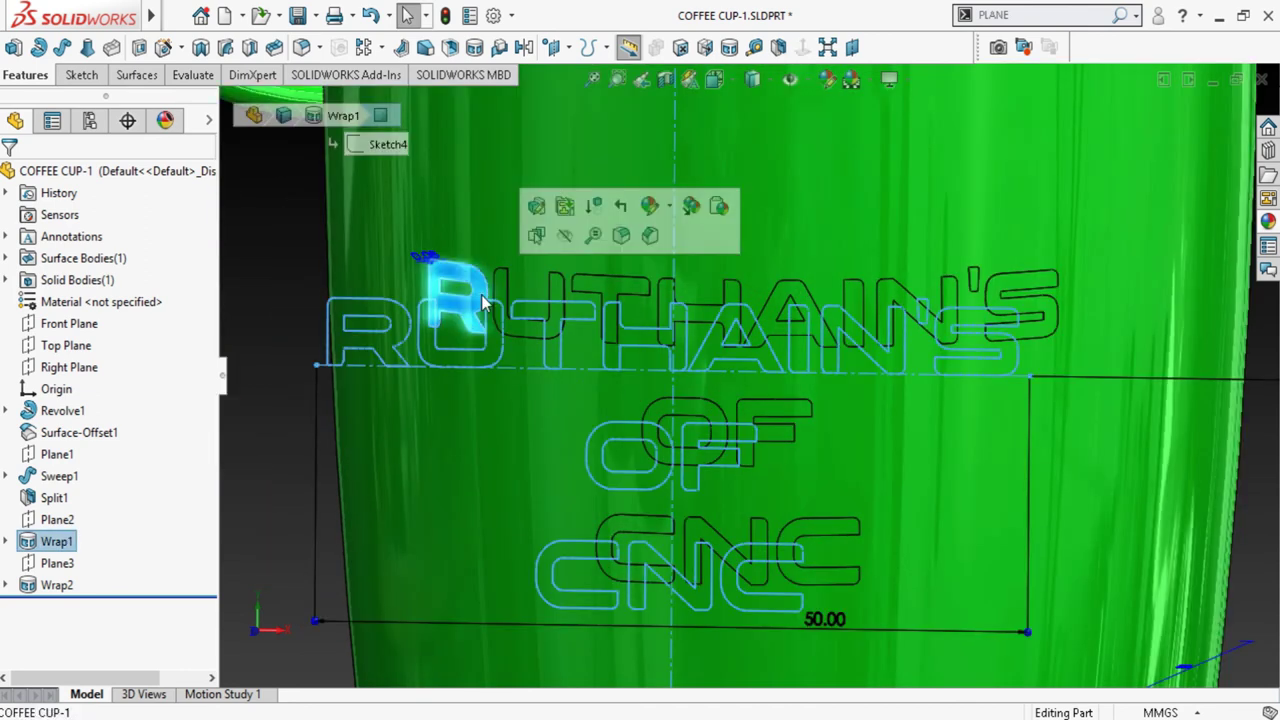
left_click(669, 206)
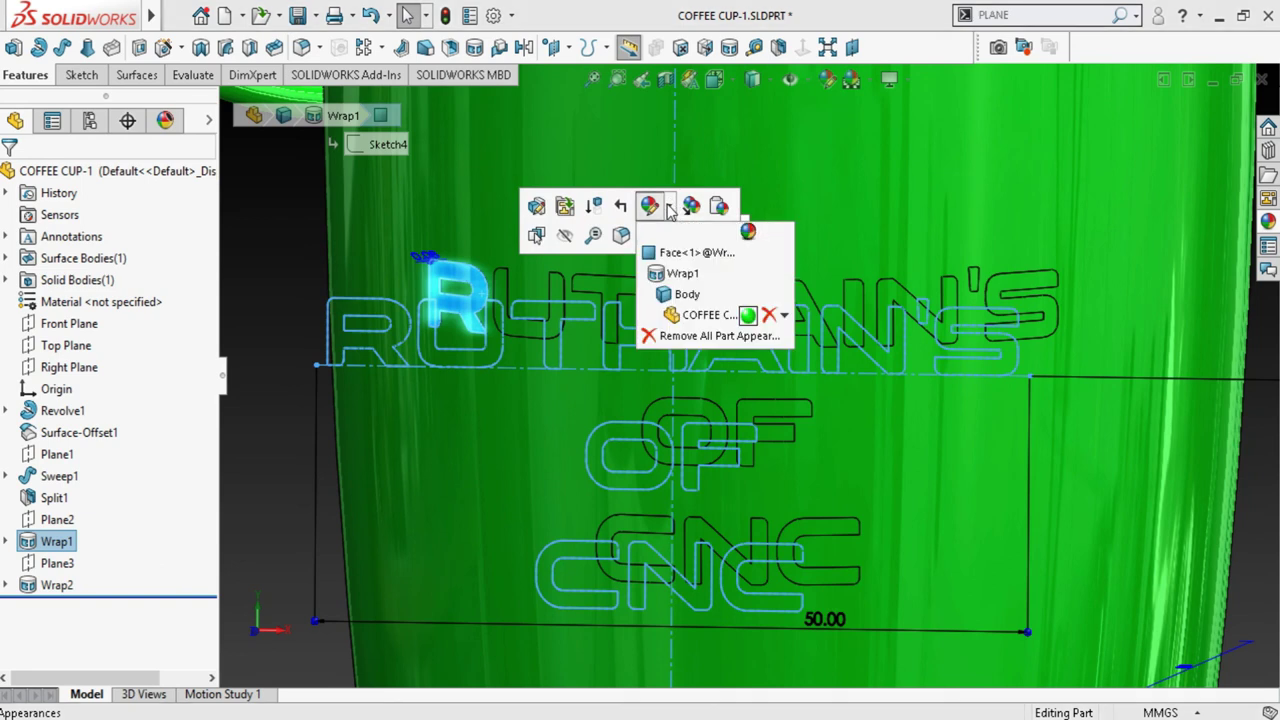
left_click(692, 254)
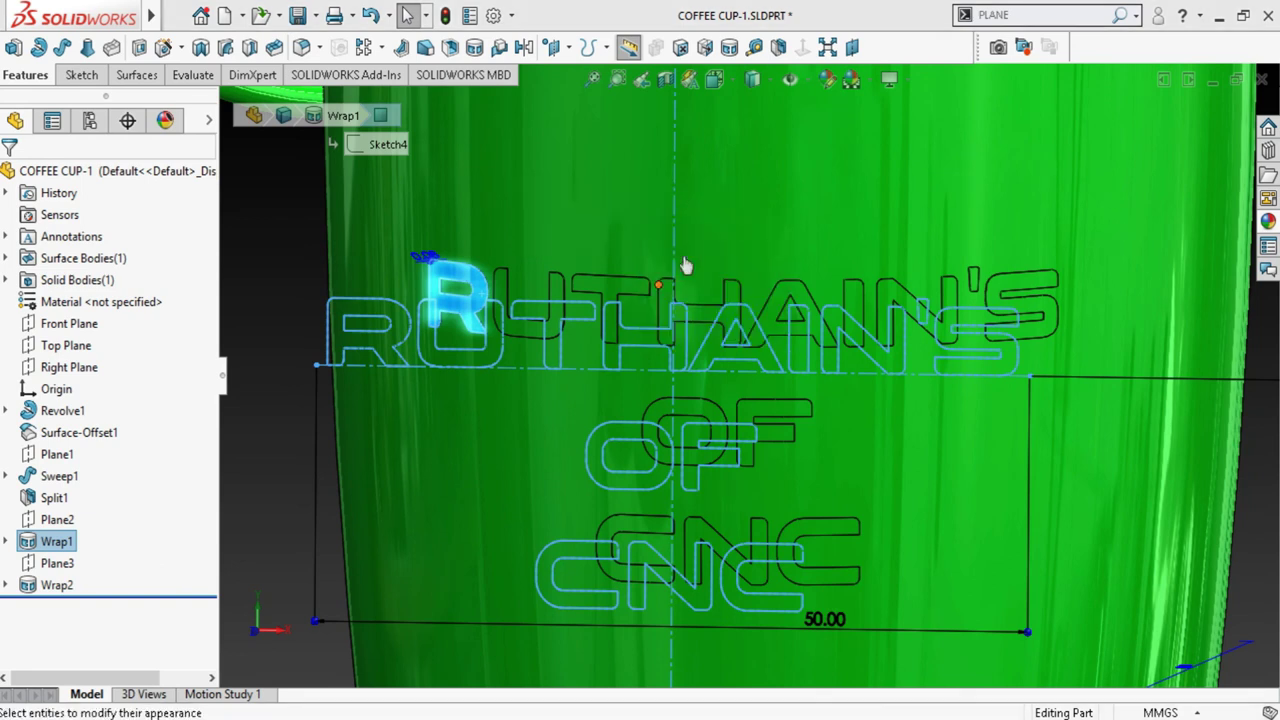
left_click(683, 256)
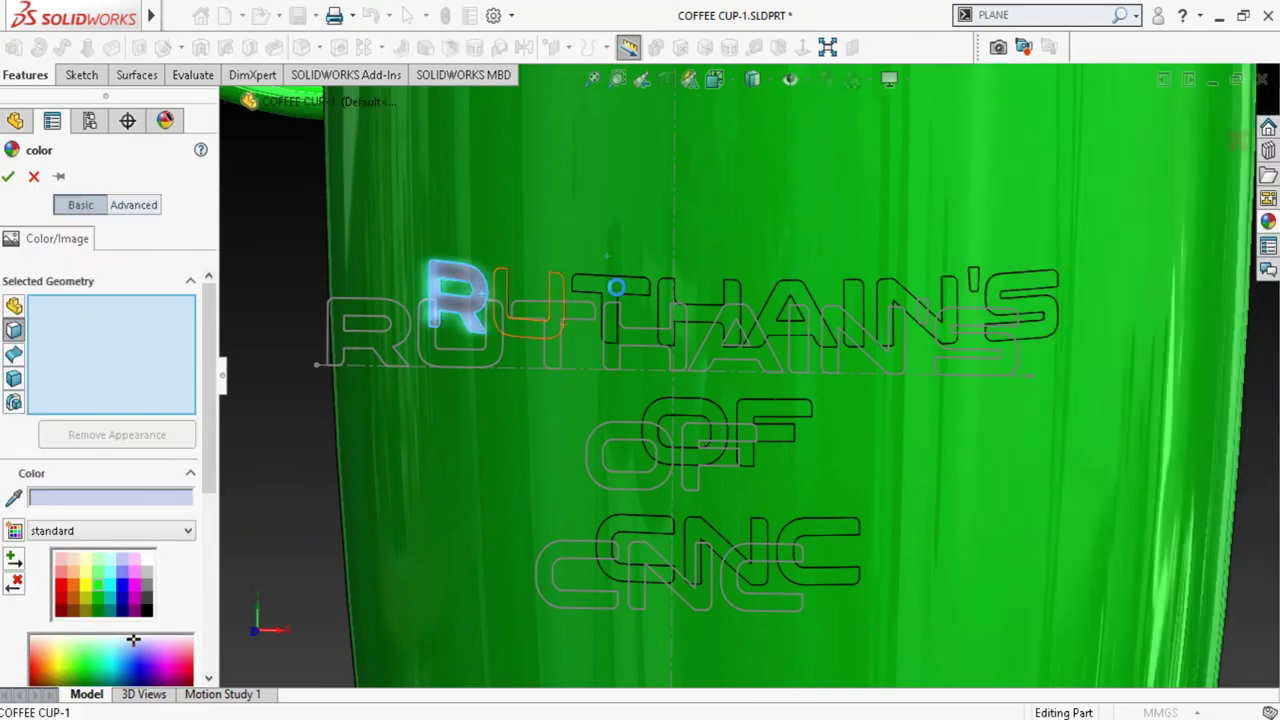
left_click(561, 298)
left_click(625, 300)
left_click(688, 312)
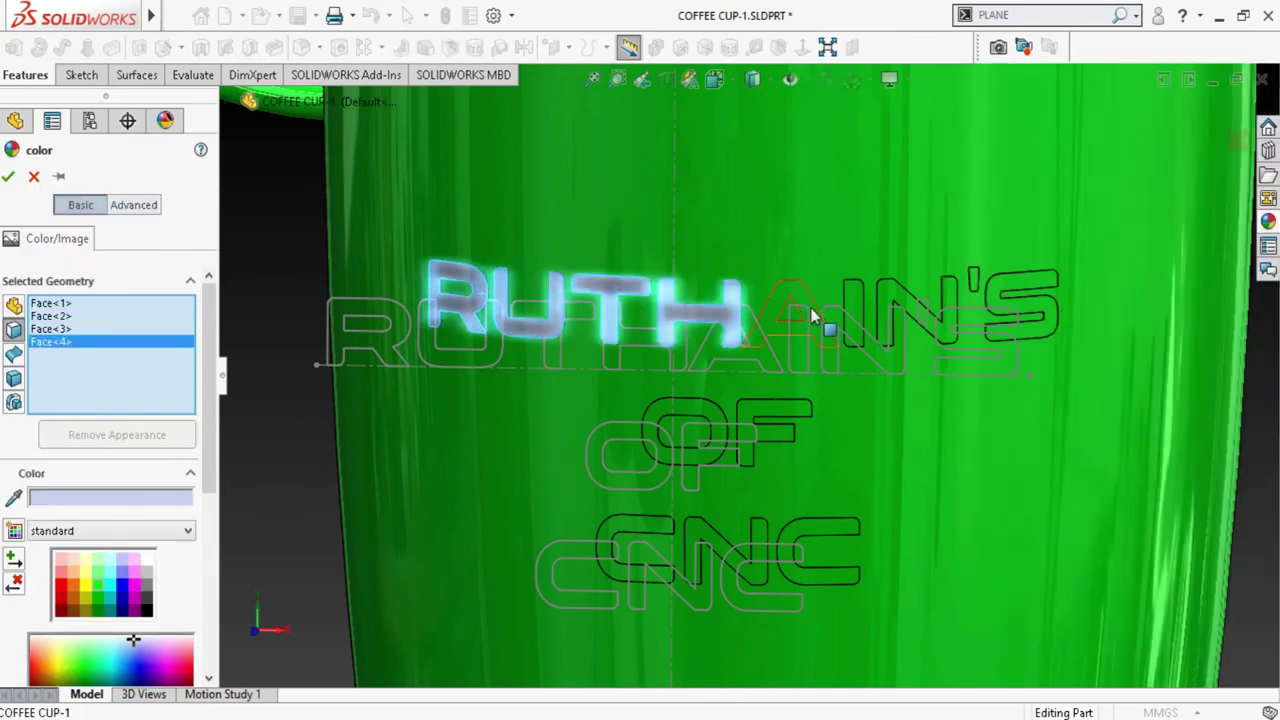
left_click(812, 316)
left_click(858, 305)
left_click(894, 296)
Add the S, apostrophe, OF and CNC letter faces and apply grey
left_click(1022, 288)
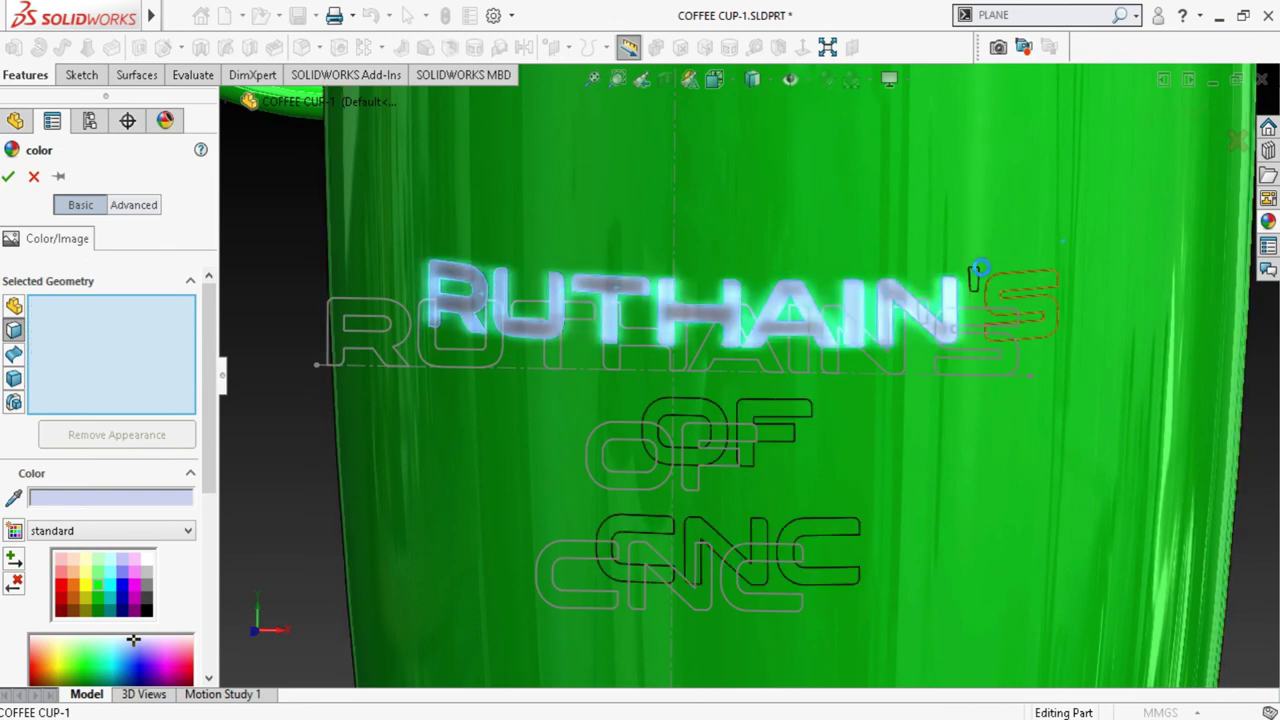
left_click(974, 282)
left_click(758, 410)
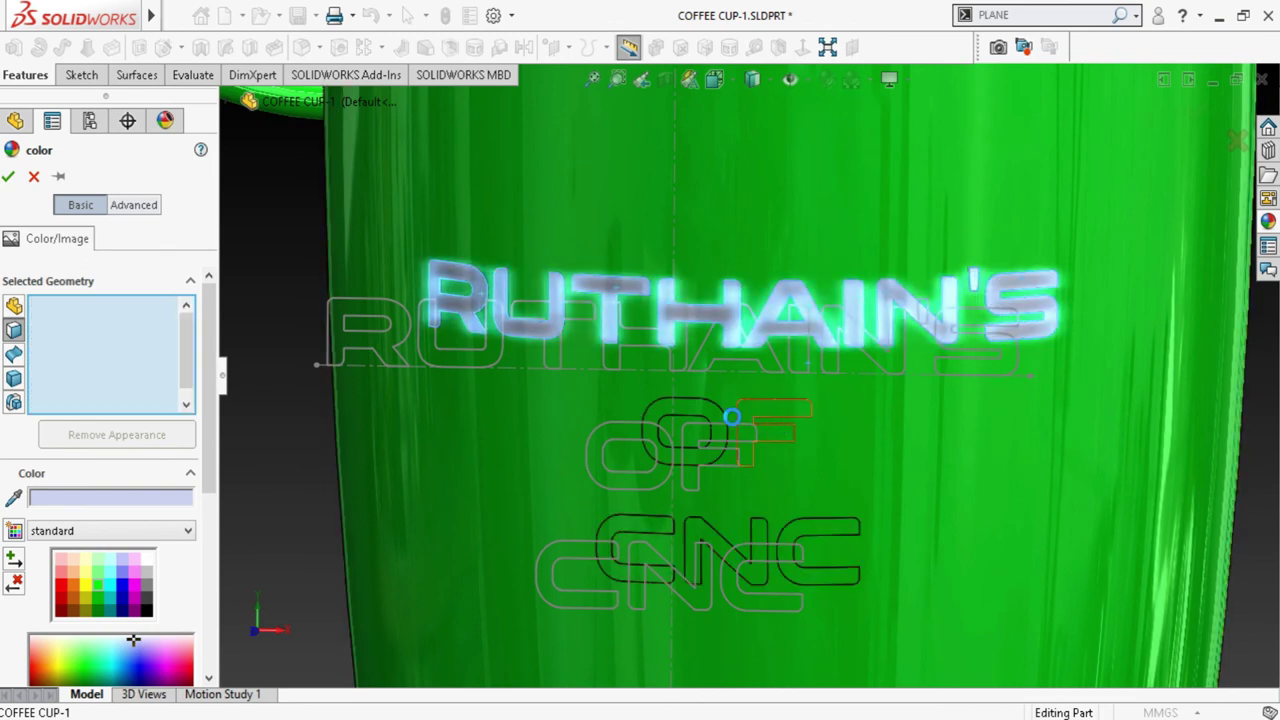
left_click(730, 430)
left_click(762, 545)
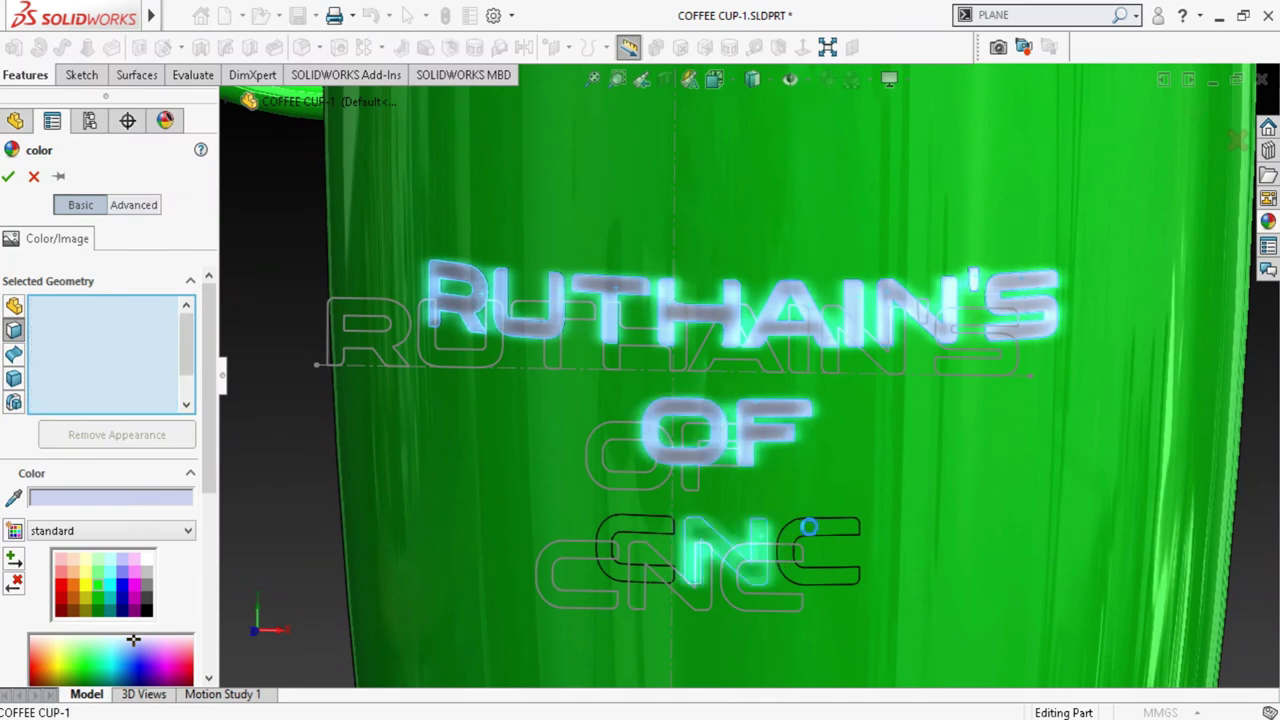
left_click(814, 537)
left_click(645, 533)
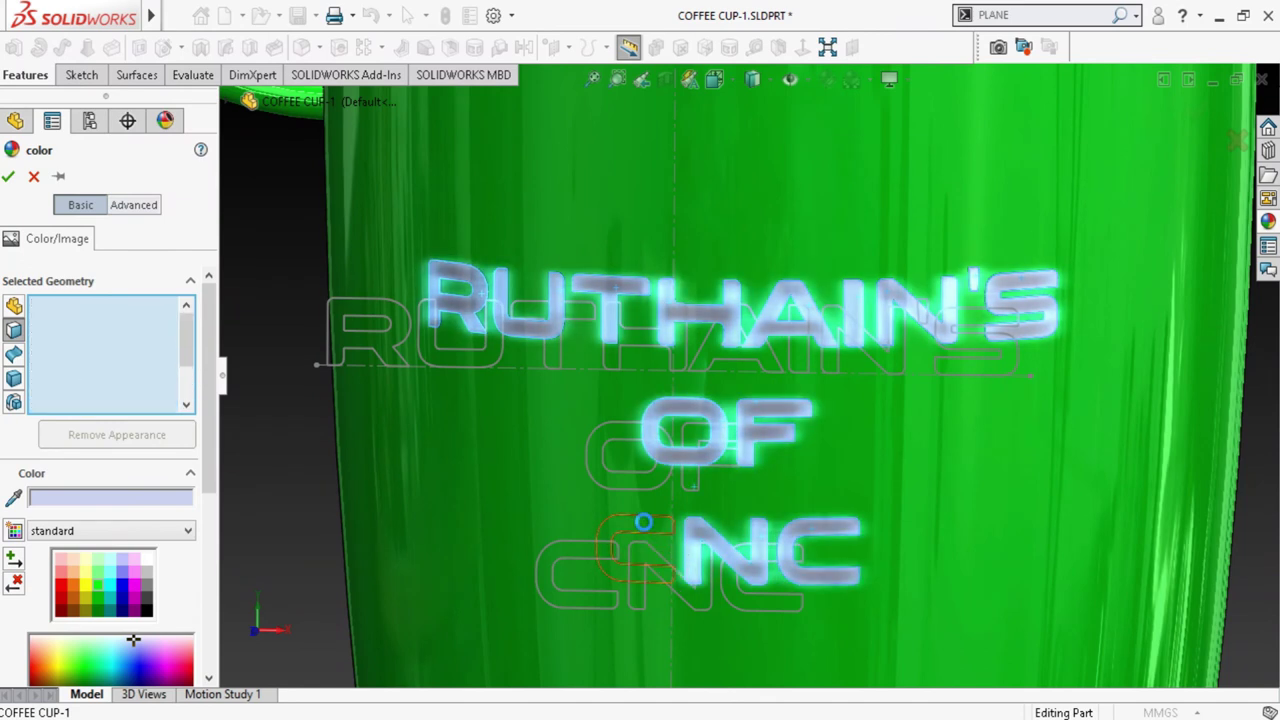
left_click(8, 178)
scroll(575, 375, "up", 3)
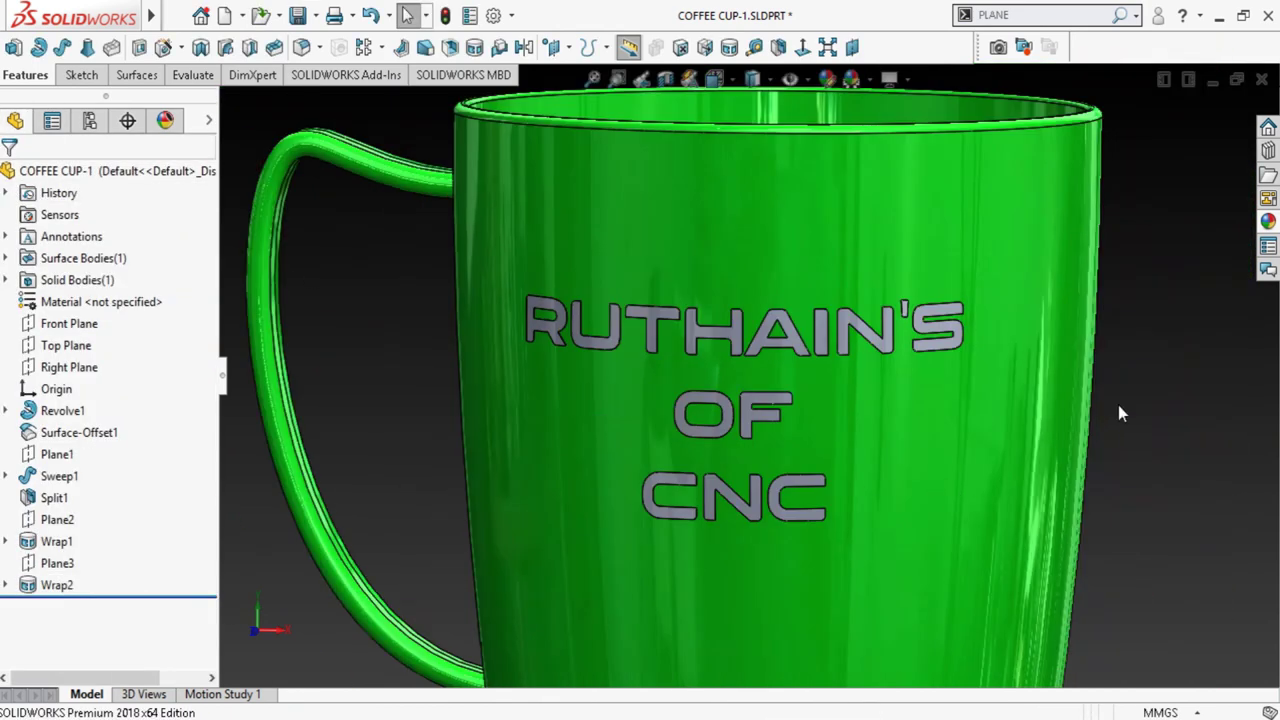
Orbit to the top of the handle and select its upper joint edge for filleting
scroll(1005, 483, "up", 3)
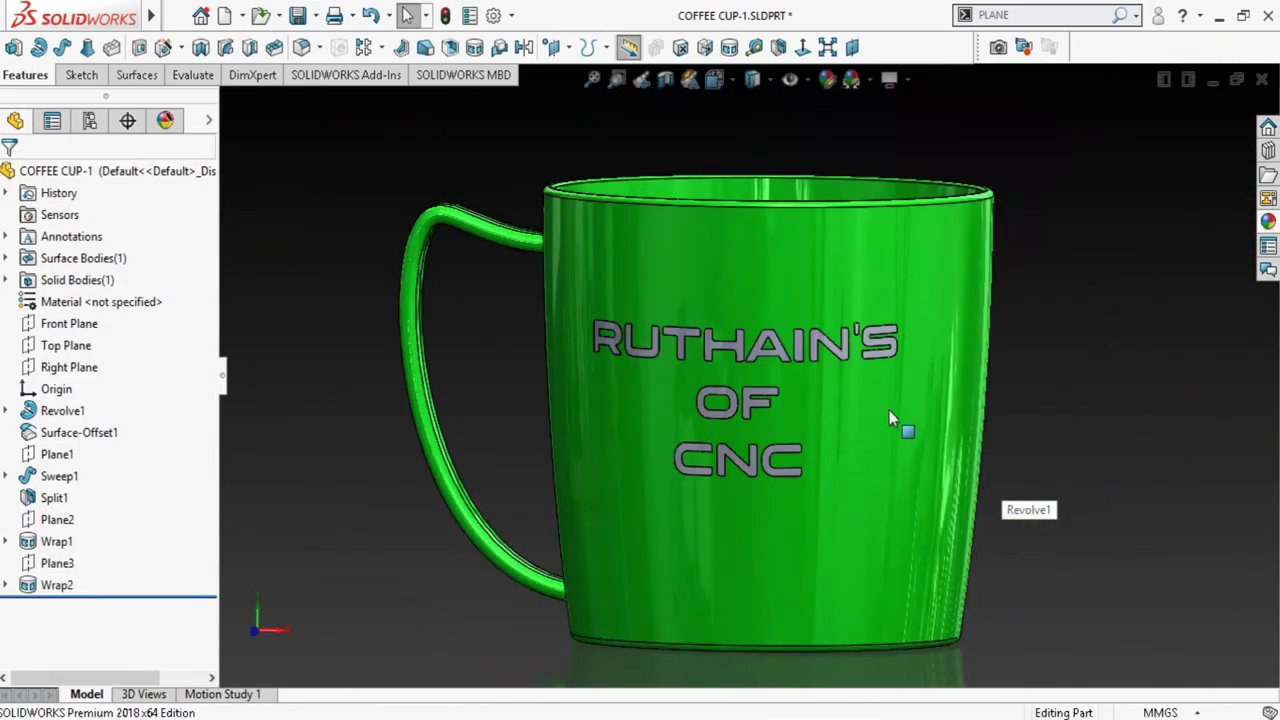
middle_click_drag(880, 418, 886, 404)
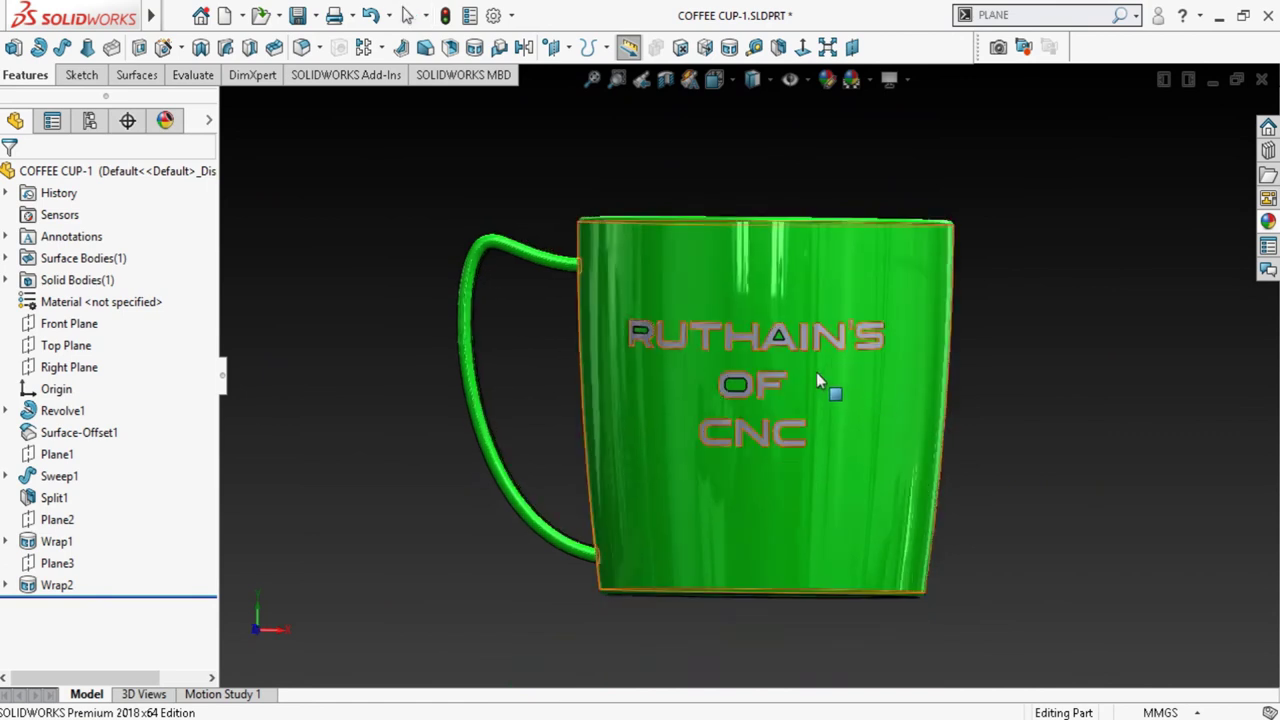
scroll(816, 372, "down", 2)
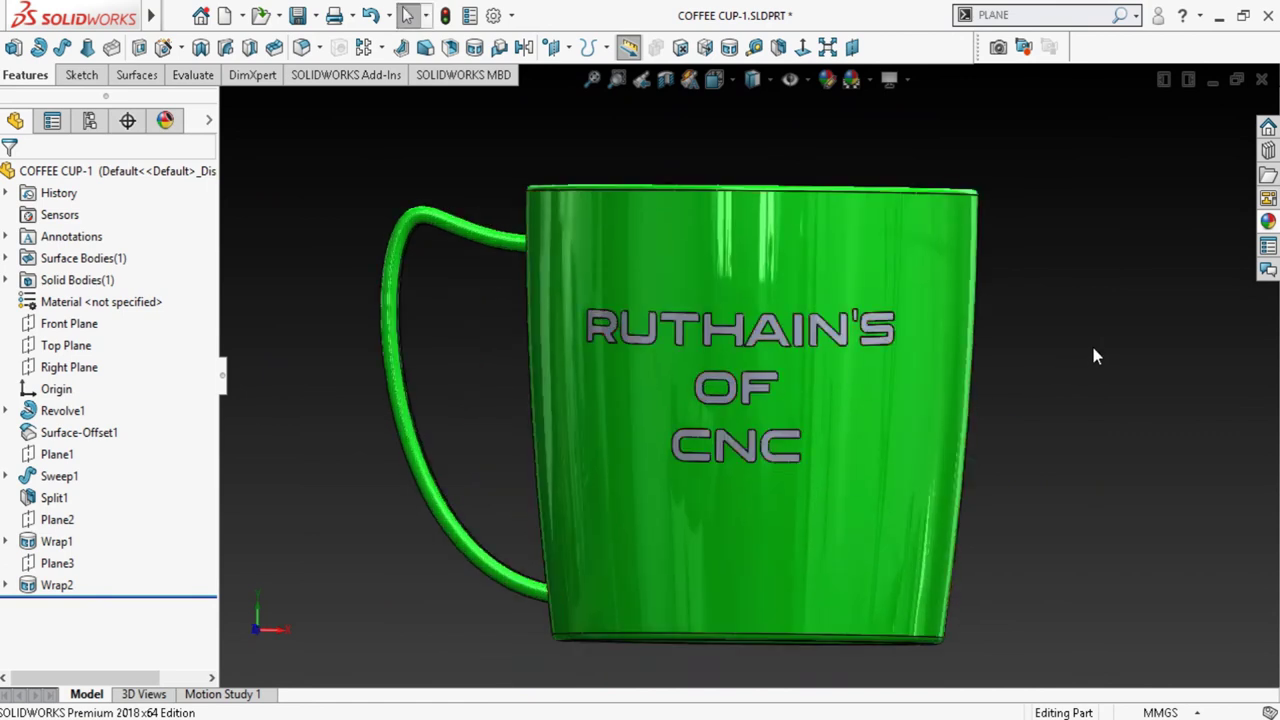
scroll(1051, 369, "up", 2)
mouse_move(886, 363)
middle_mouse_down()
mouse_move(923, 400)
mouse_move(603, 313)
middle_mouse_up()
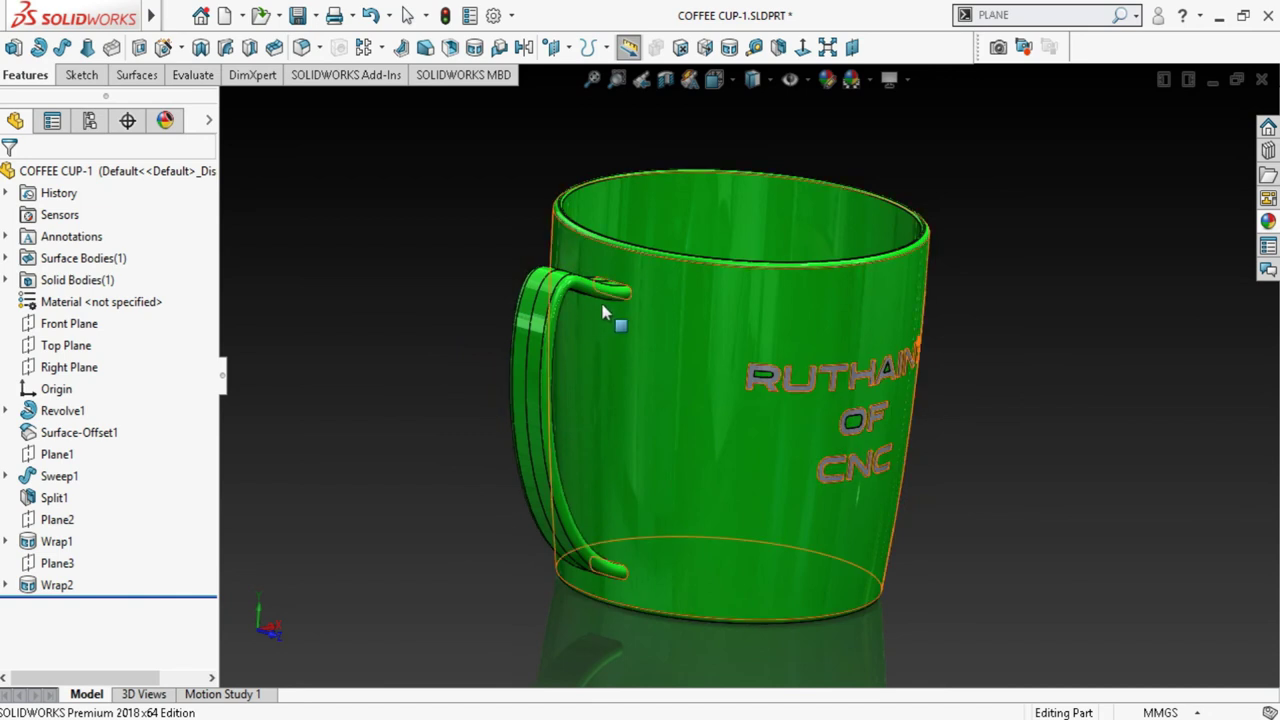
scroll(686, 308, "down", 3)
scroll(700, 349, "down", 2)
scroll(693, 383, "down", 2)
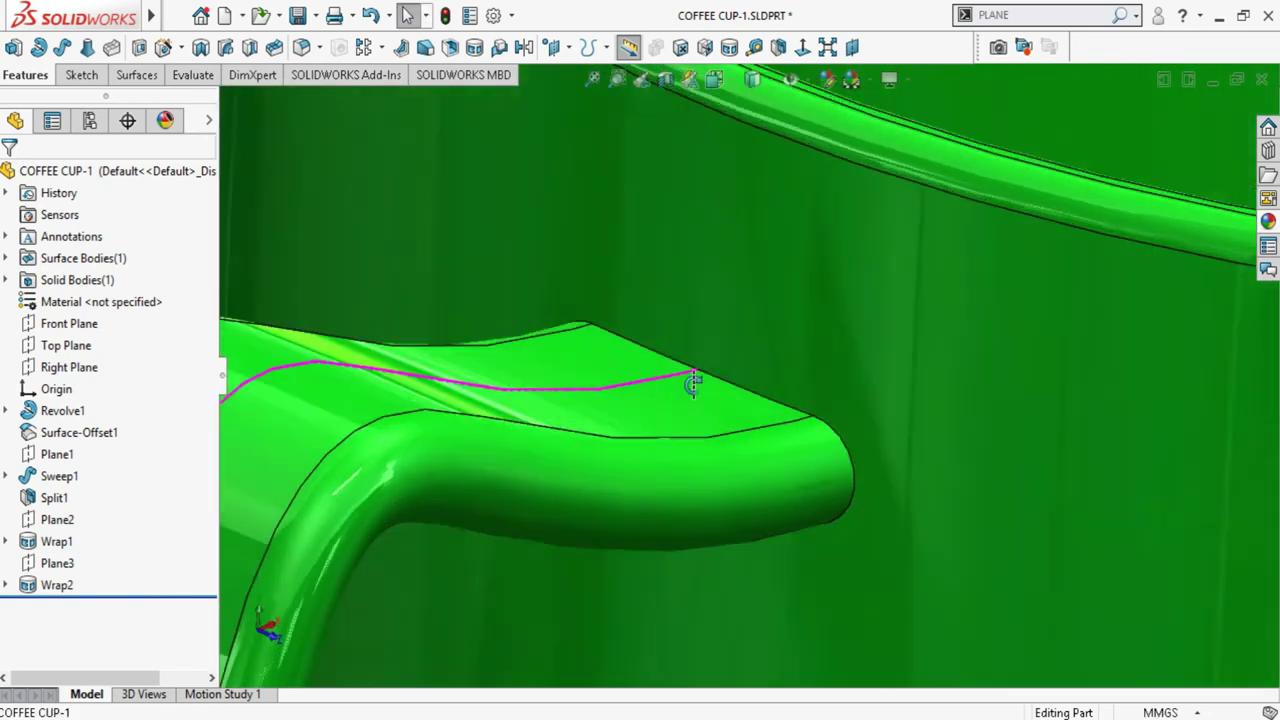
middle_click_drag(693, 383, 661, 364)
left_click(645, 342)
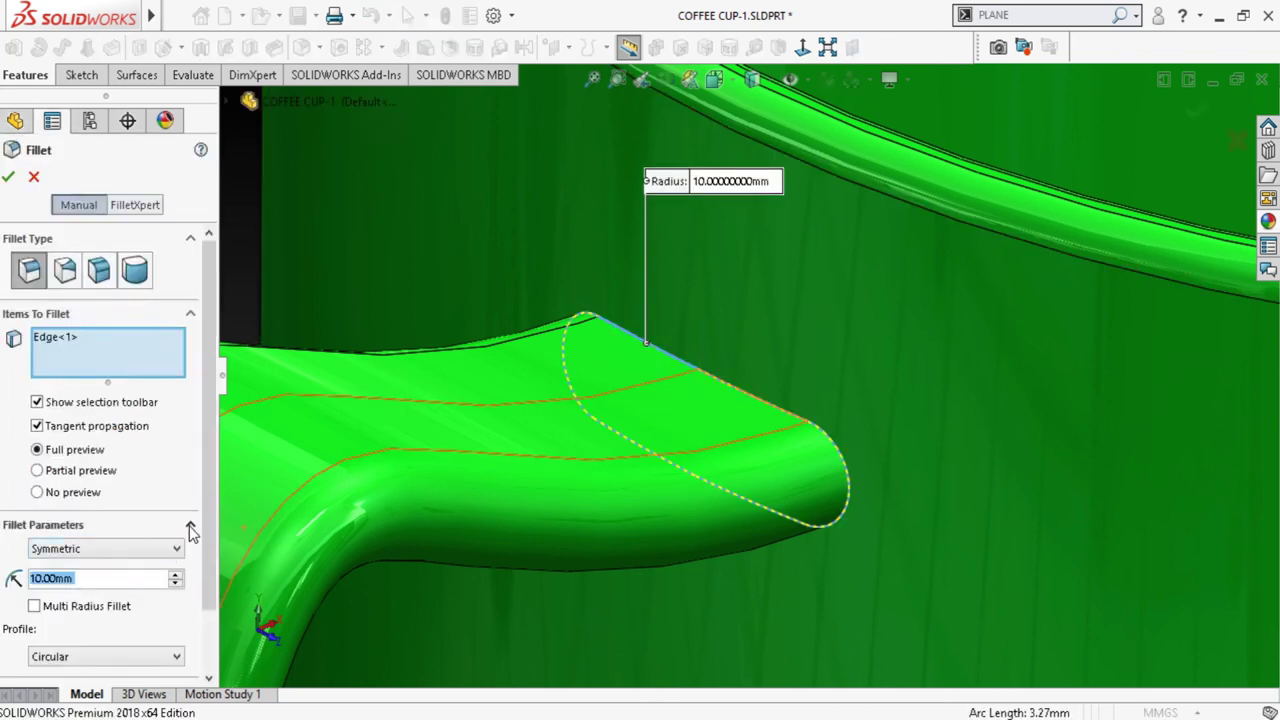
type("1")
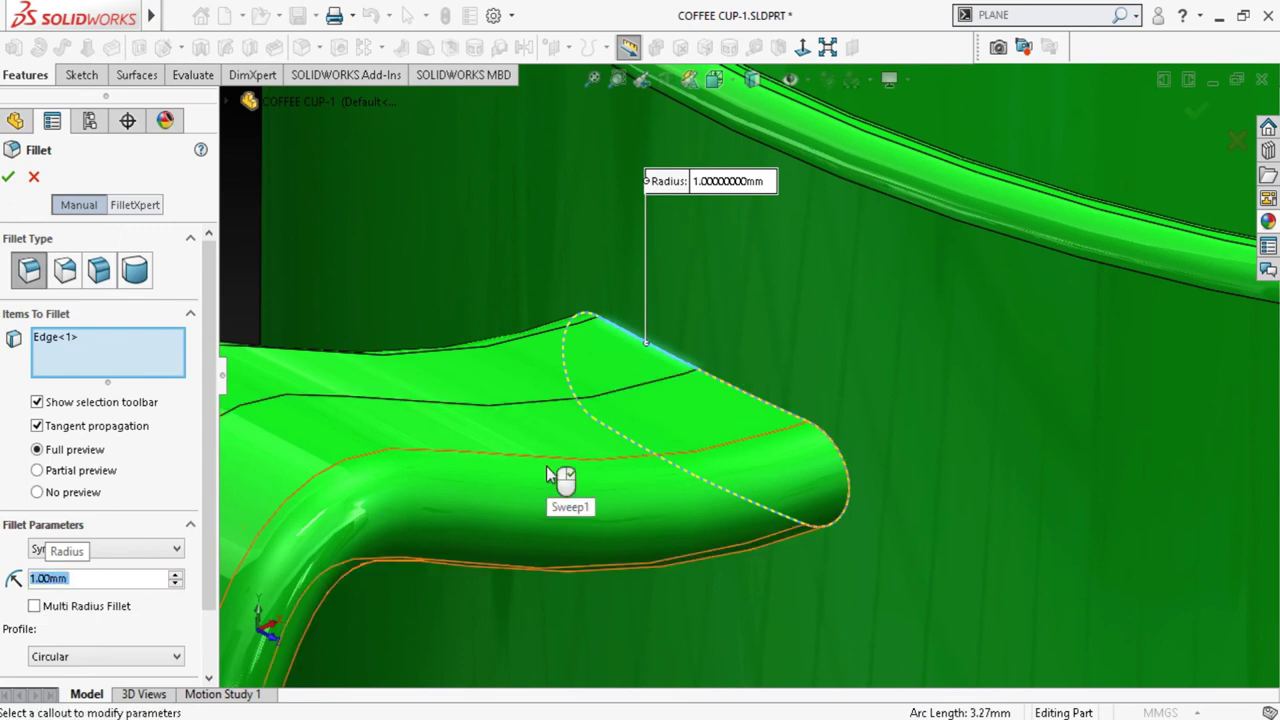
scroll(548, 476, "up", 2)
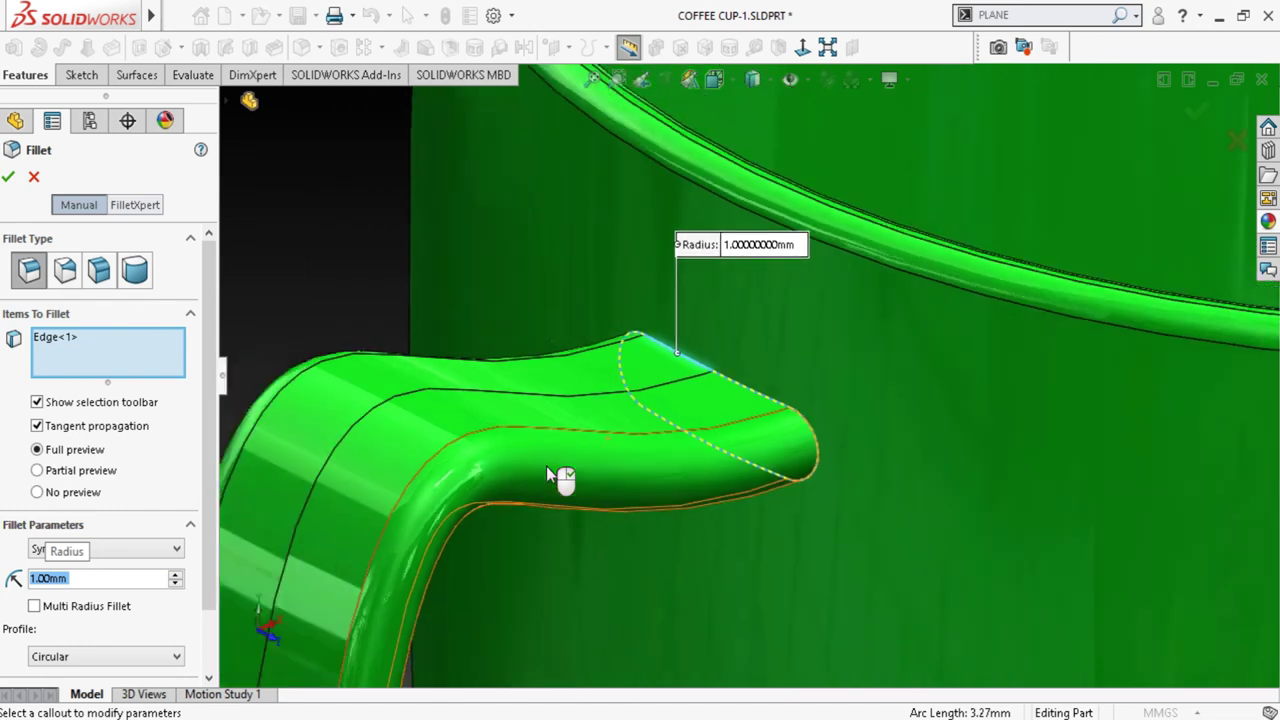
Add the second joint edge and apply the fillet at 1.5 mm radius
left_click(736, 389)
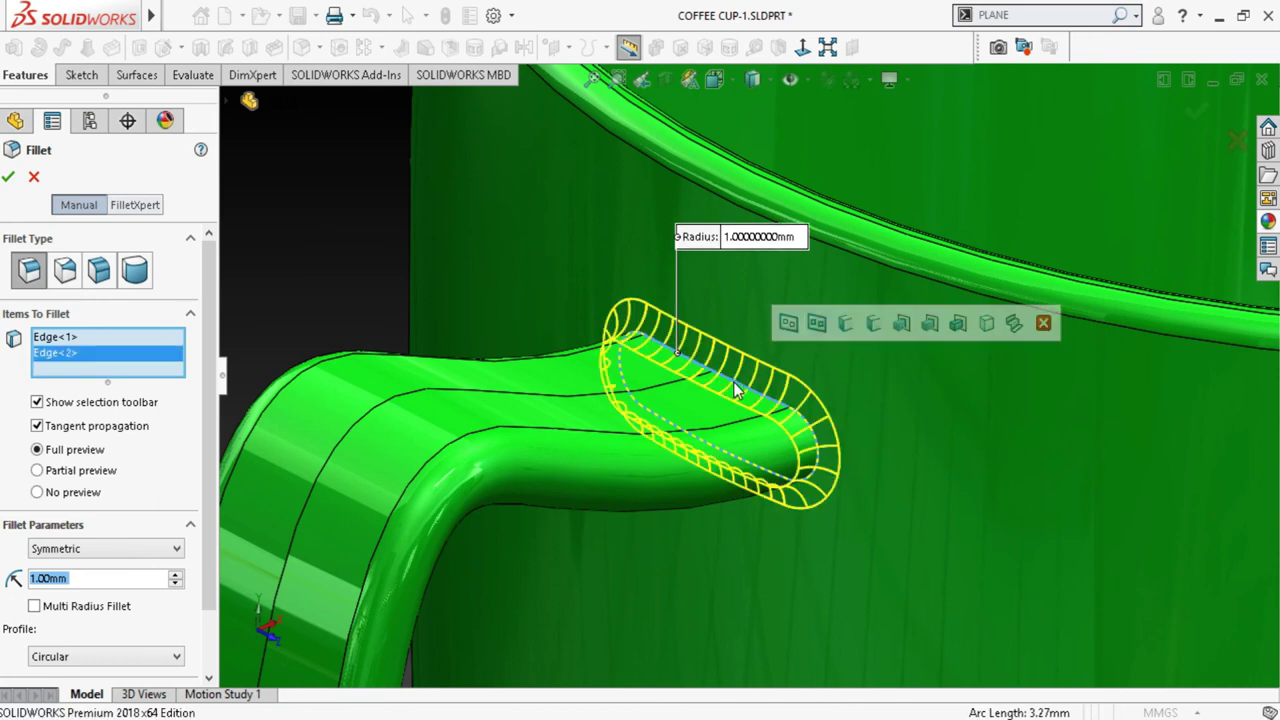
scroll(767, 410, "up", 2)
scroll(783, 430, "up", 1)
scroll(783, 428, "up", 2)
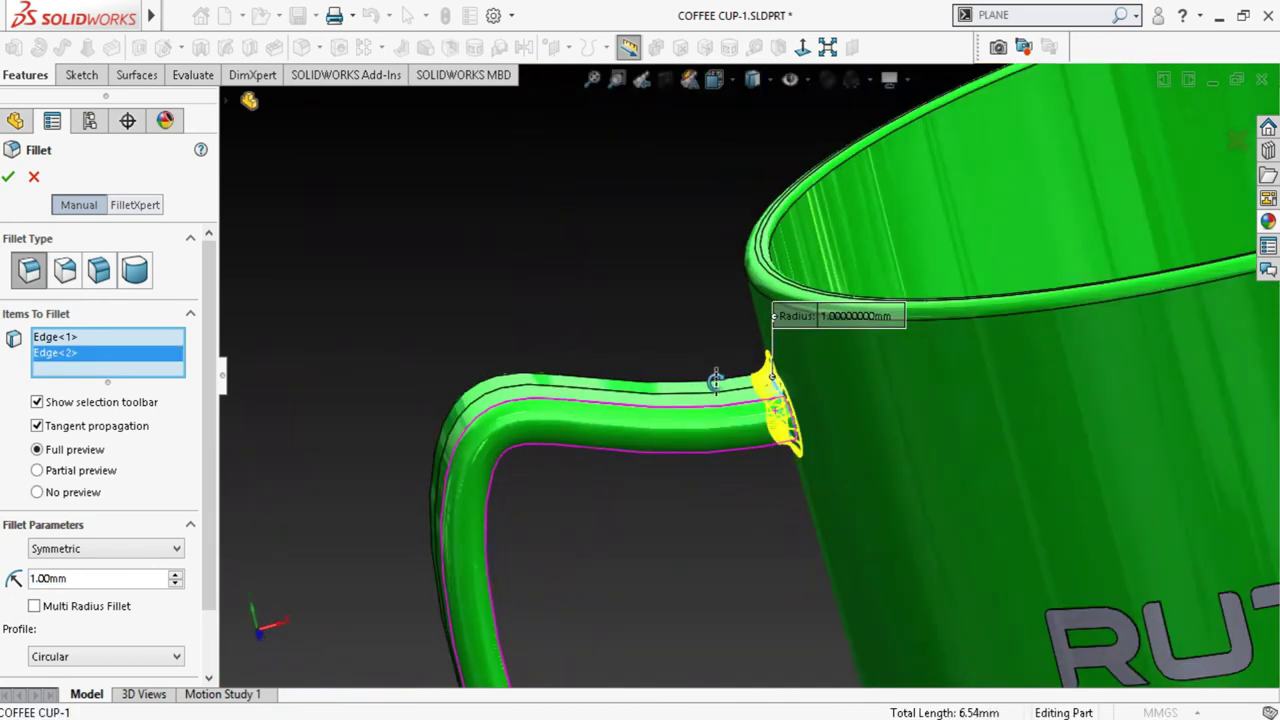
scroll(714, 377, "up", 2)
scroll(745, 357, "up", 2)
scroll(668, 520, "up", 1)
scroll(560, 545, "up", 2)
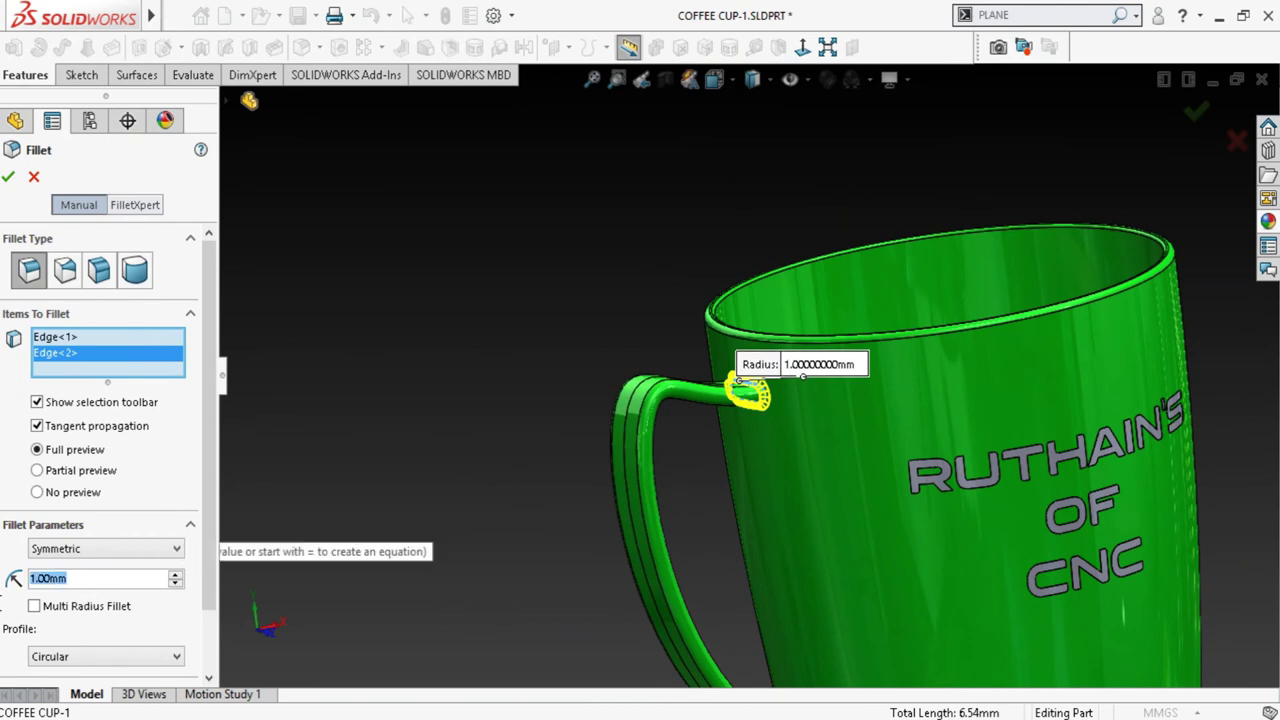
type("1.5")
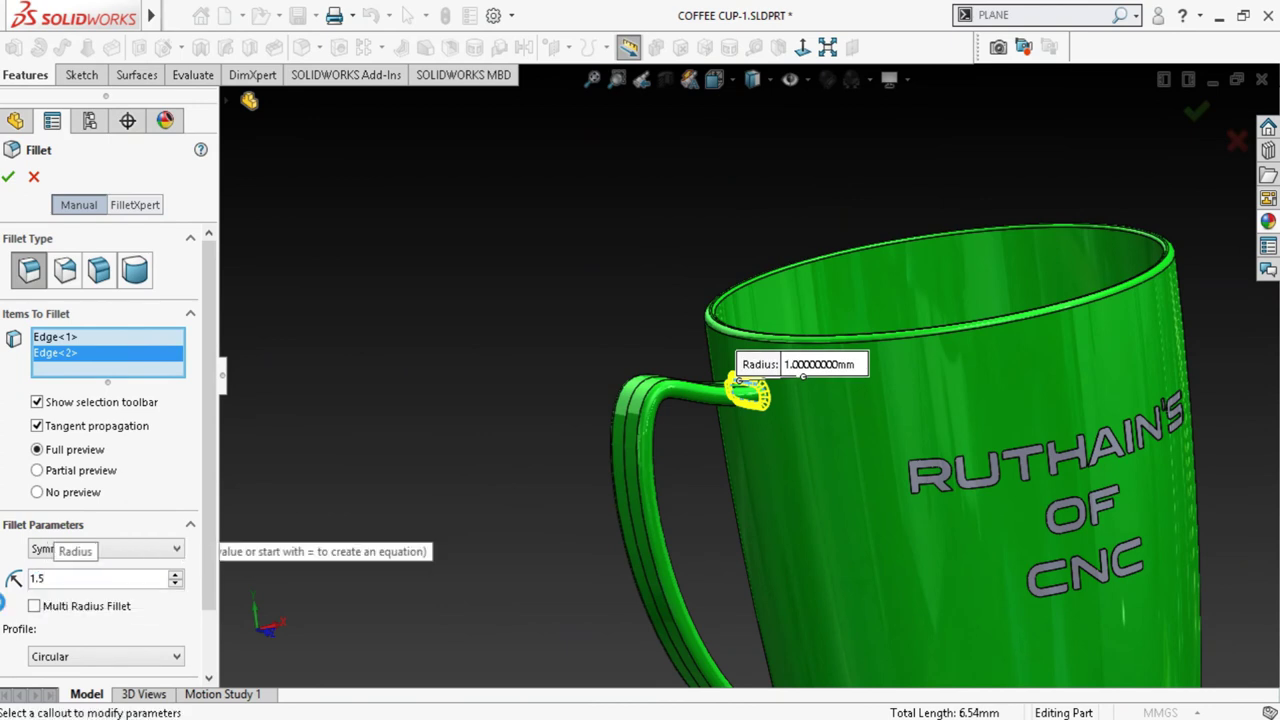
scroll(760, 420, "down", 1)
scroll(780, 410, "down", 2)
scroll(754, 378, "down", 2)
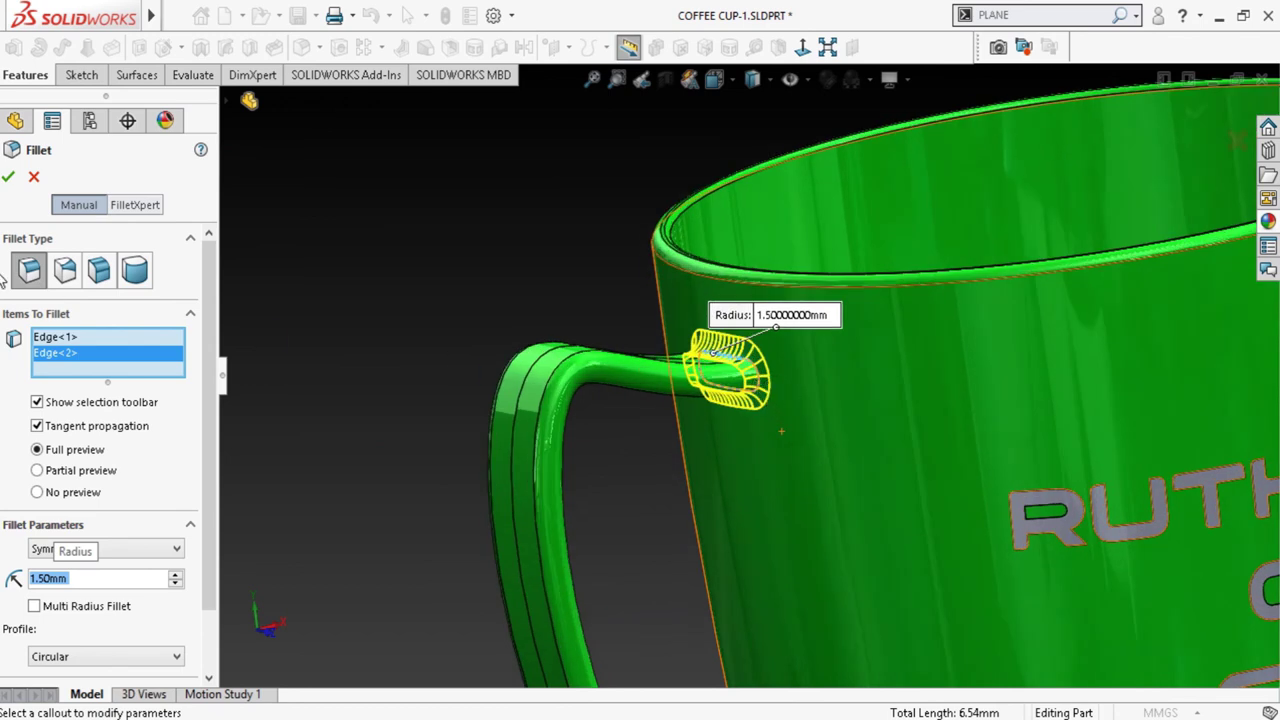
scroll(538, 268, "up", 2)
key("Return")
scroll(749, 460, "up", 2)
Round both lower handle-to-cup joint edges with a 1.5 mm fillet, creating Fillet2
scroll(753, 468, "up", 1)
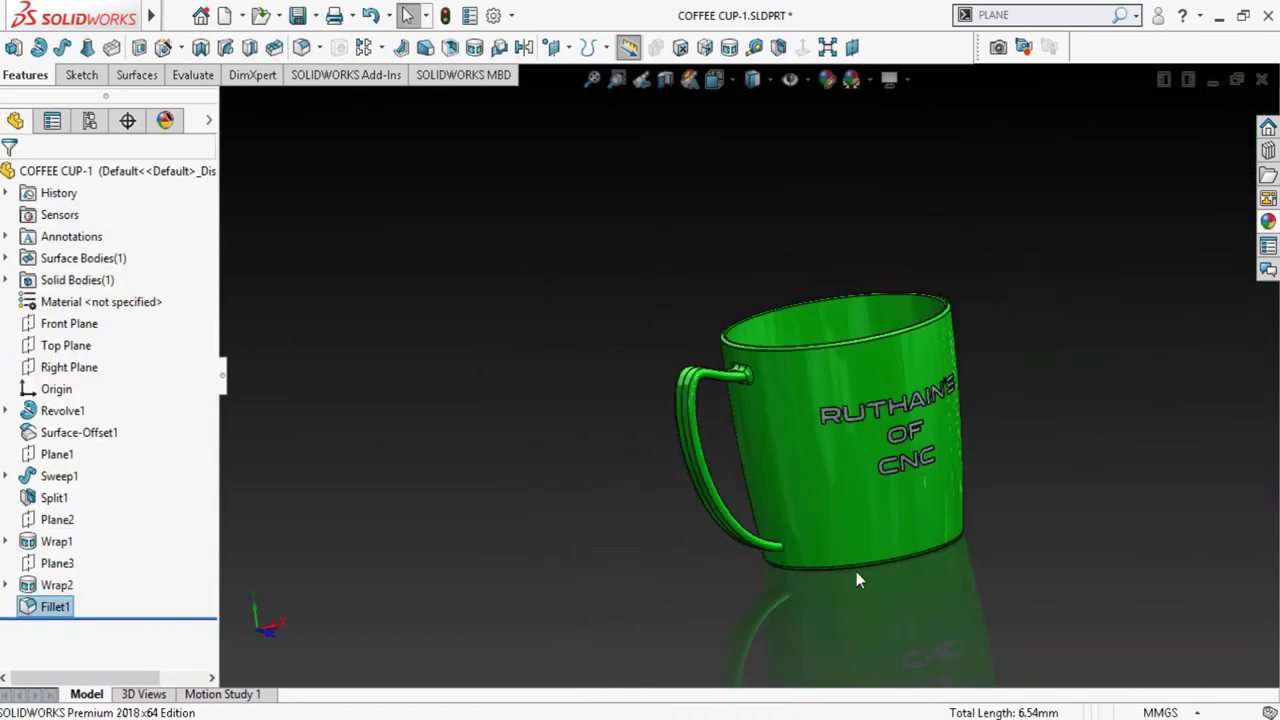
scroll(857, 577, "down", 3)
scroll(741, 519, "down", 2)
scroll(711, 466, "down", 2)
middle_click_drag(725, 372, 729, 377)
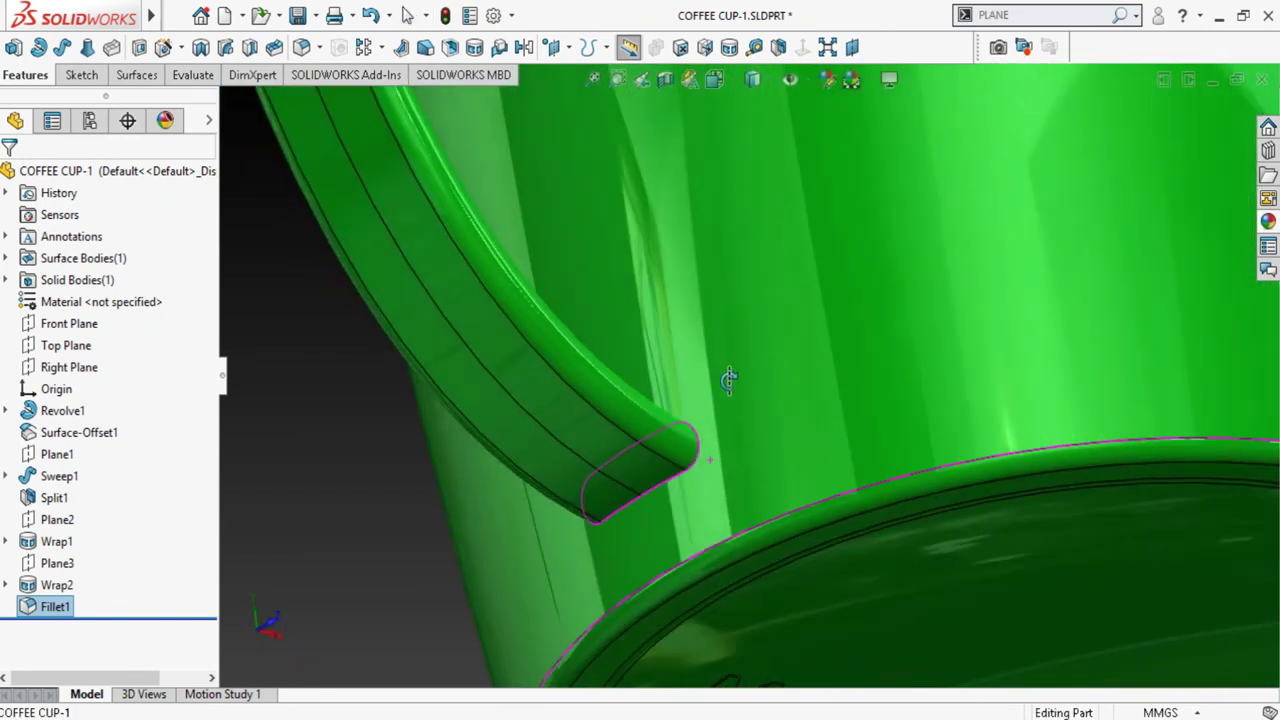
scroll(655, 505, "down", 2)
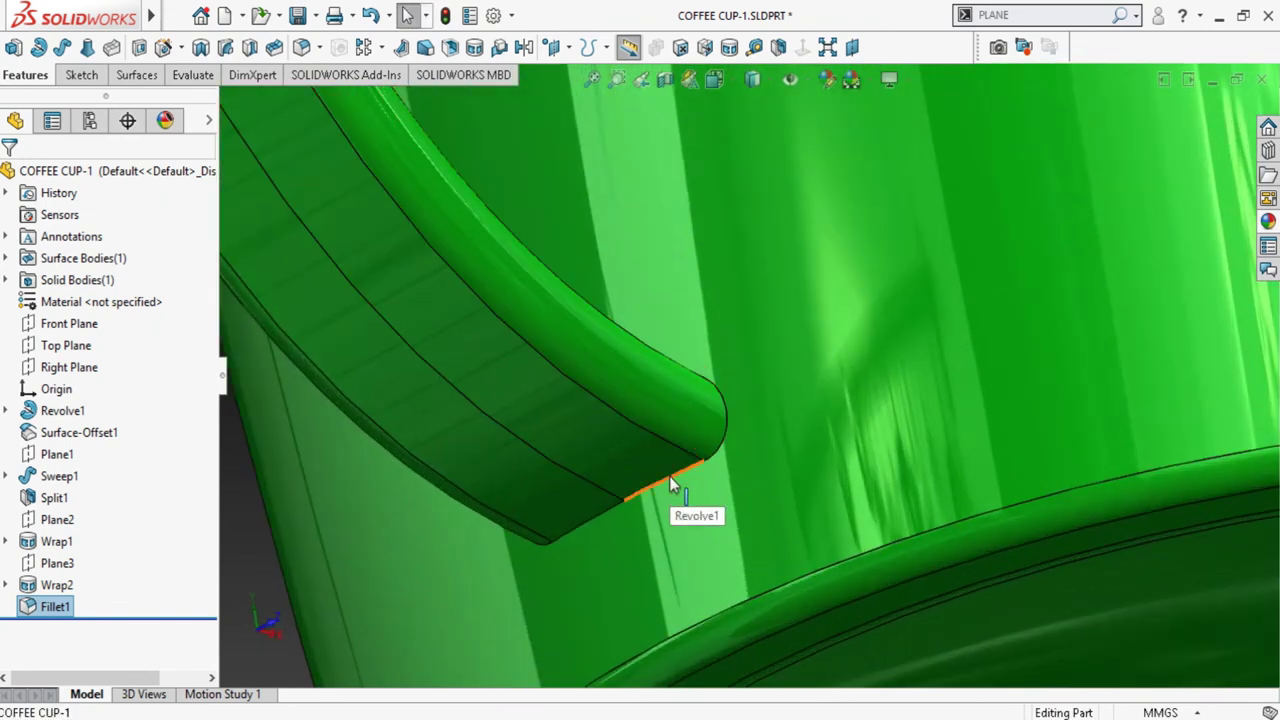
left_click(670, 484)
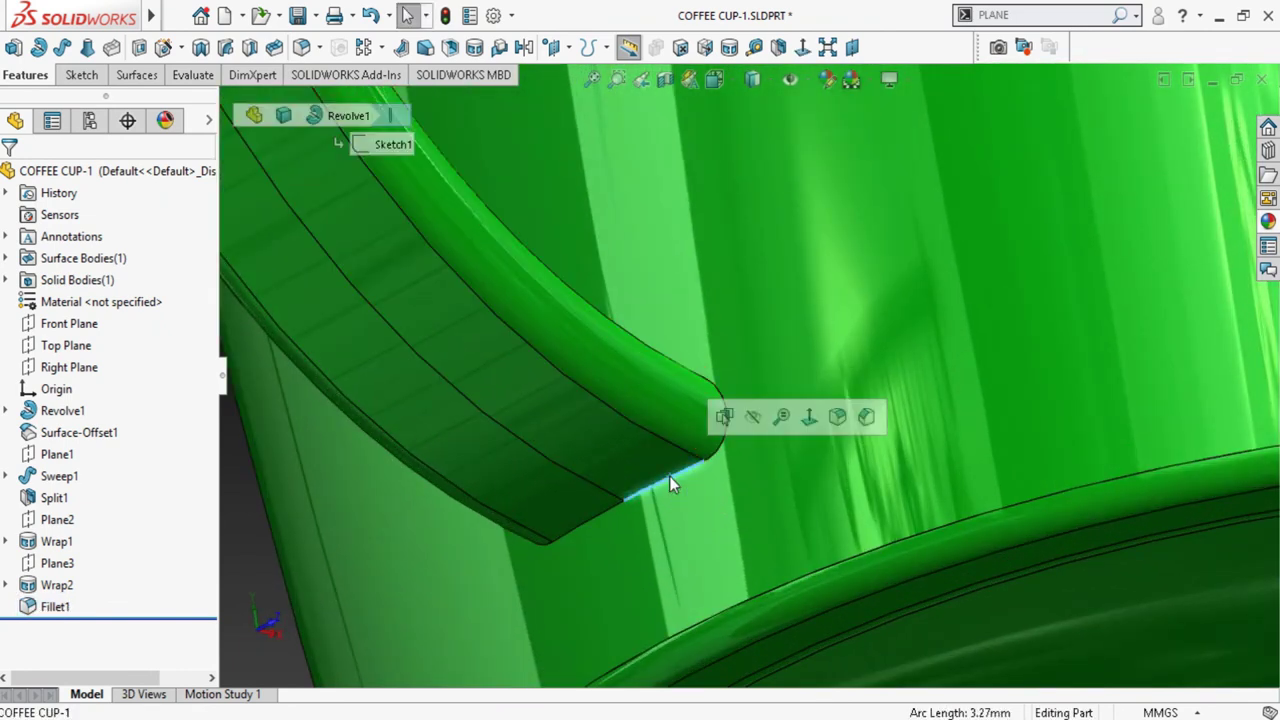
left_click(838, 418)
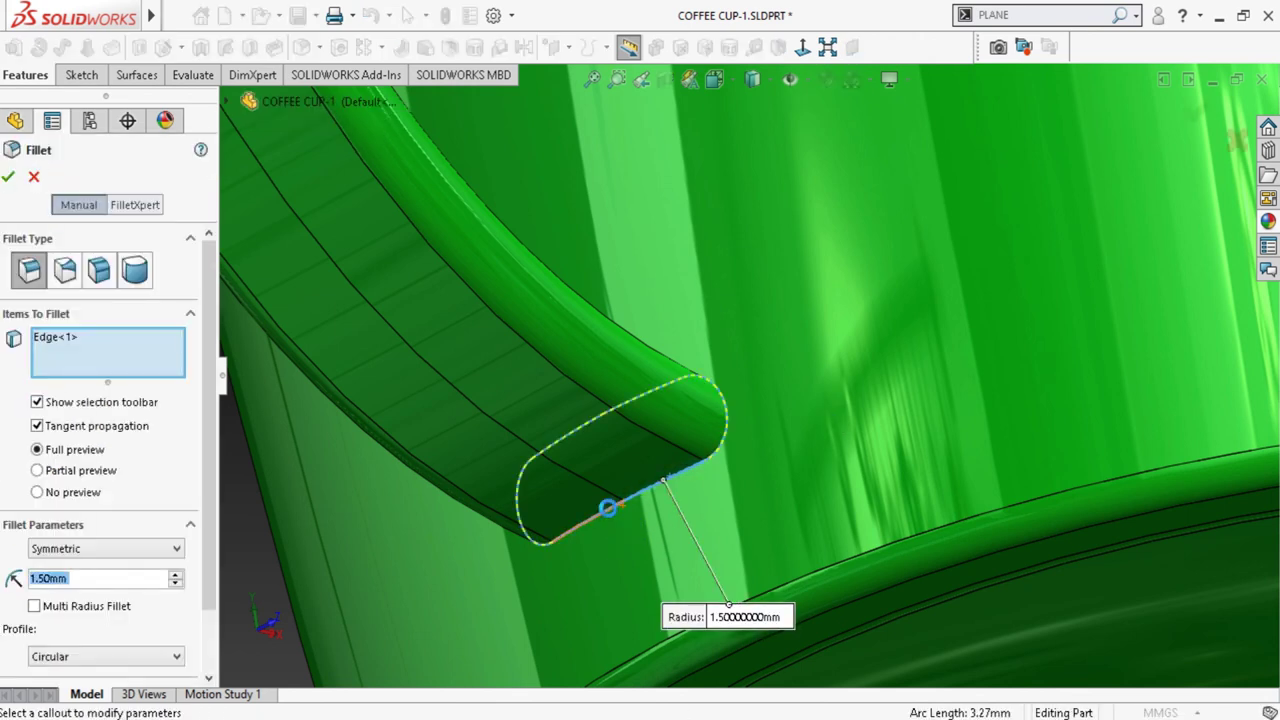
left_click(611, 513)
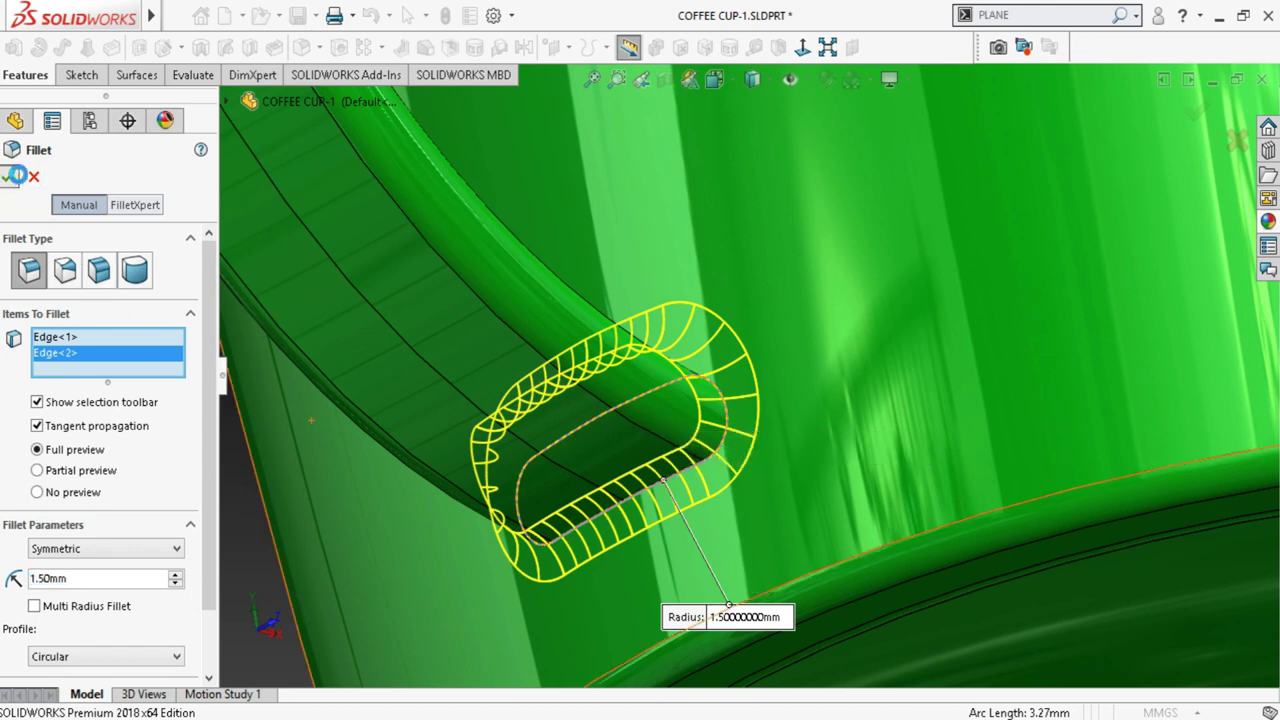
key("Return")
mouse_move(718, 281)
middle_mouse_down()
mouse_move(886, 343)
mouse_move(586, 421)
middle_mouse_up()
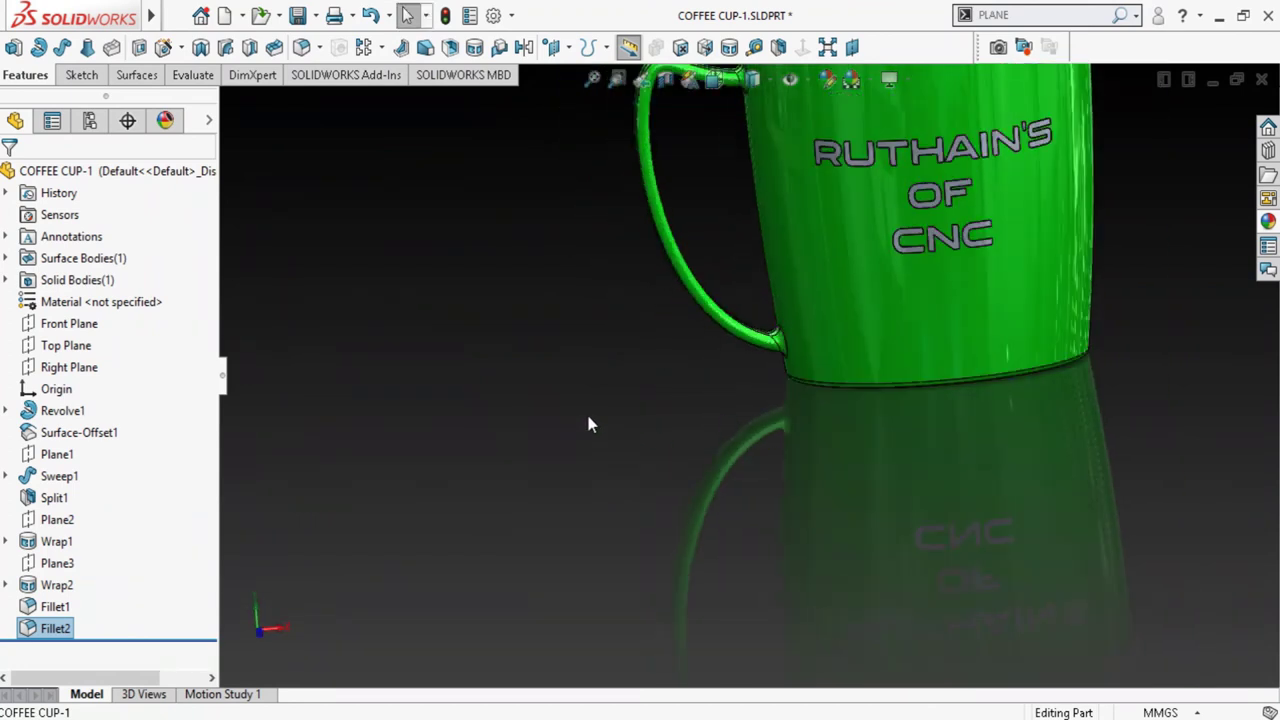
Turn the cup to a frontal view, rebuild the part, and select the Front Plane
scroll(759, 254, "up", 2)
scroll(1023, 248, "down", 2)
mouse_move(1023, 248)
middle_mouse_down()
mouse_move(795, 358)
mouse_move(754, 306)
mouse_move(857, 403)
mouse_move(810, 370)
mouse_move(914, 343)
mouse_move(780, 400)
mouse_move(803, 376)
middle_mouse_up()
scroll(851, 323, "down", 2)
scroll(1049, 440, "up", 2)
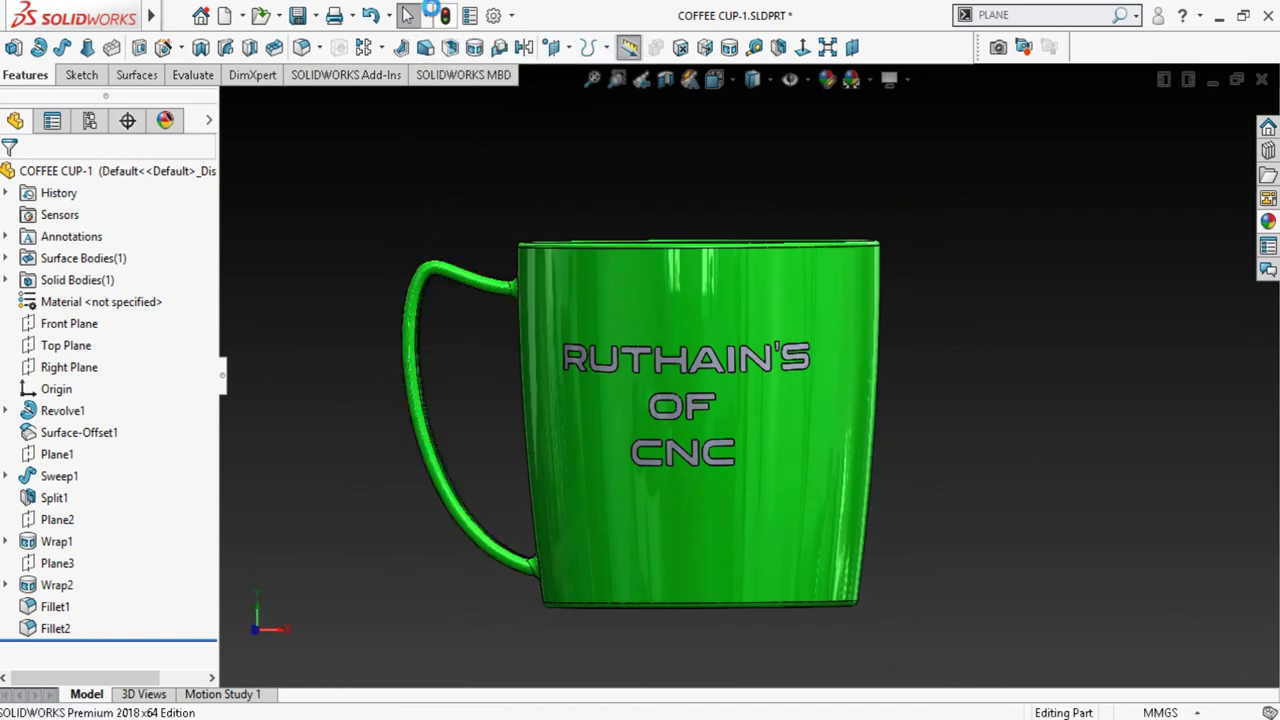
left_click(445, 15)
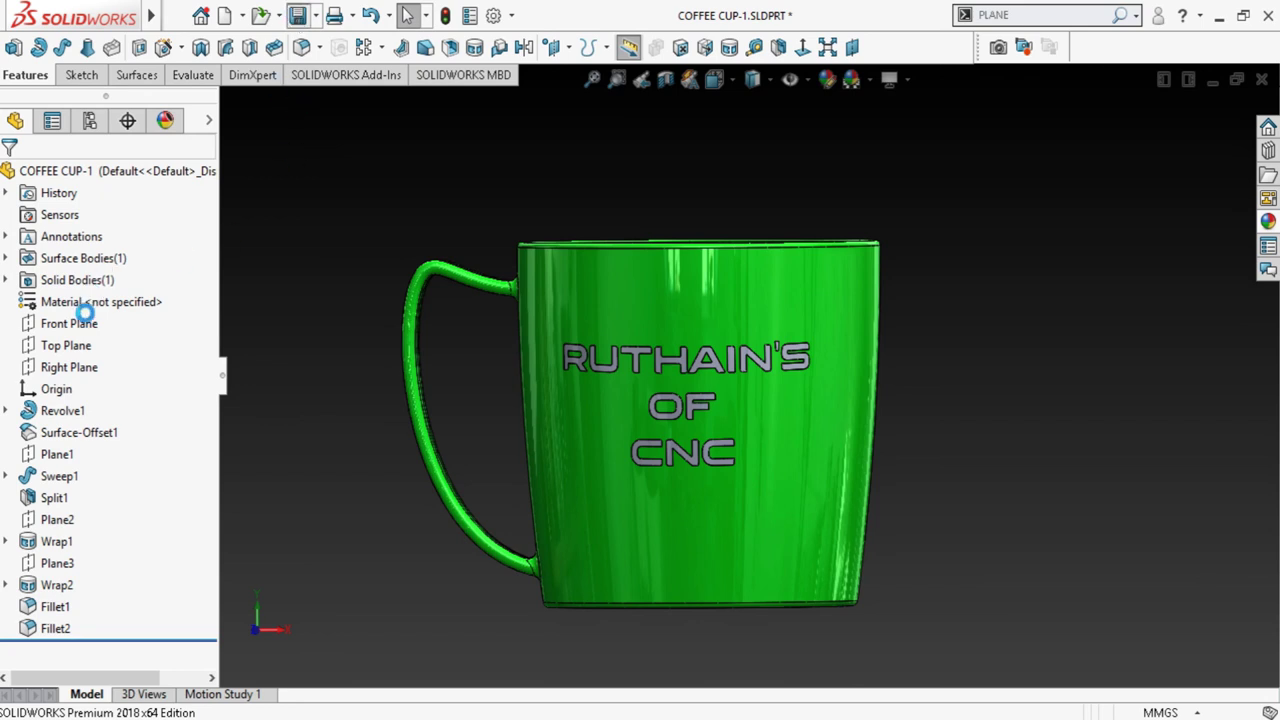
left_click(68, 328)
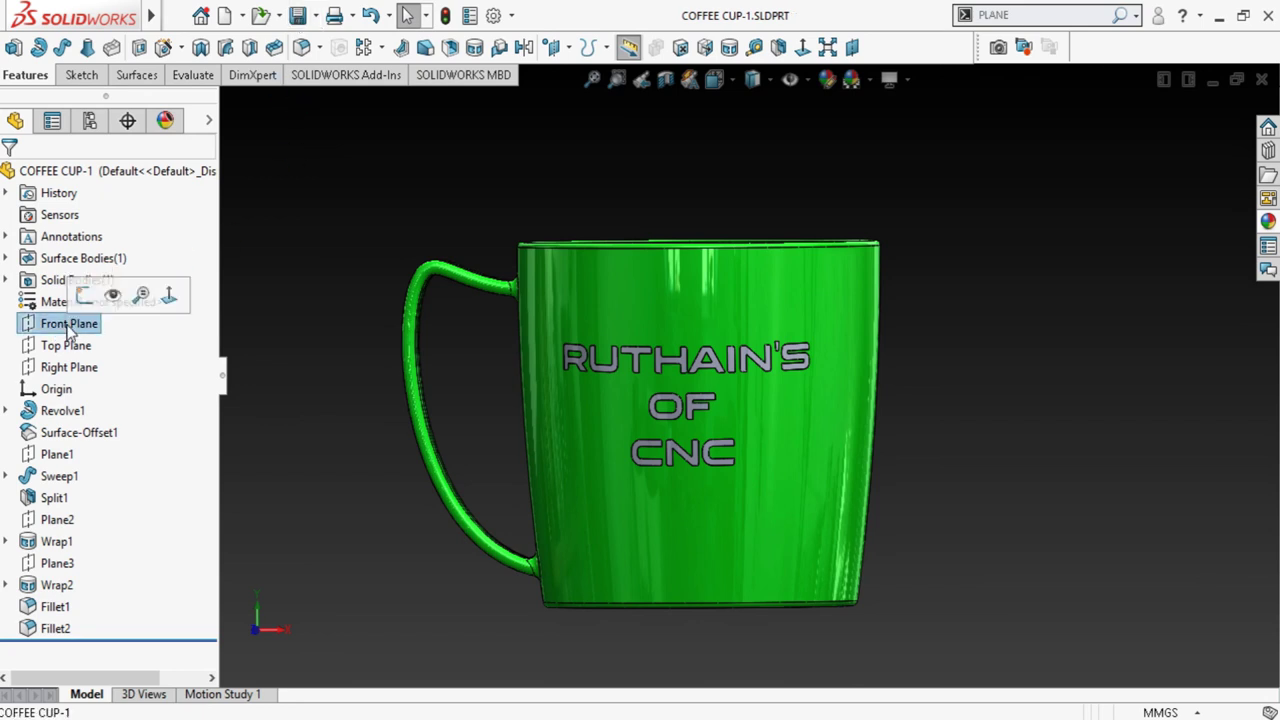
Apply a Front Plane section view and inspect the cup's wall and handle cross-section
left_click(667, 81)
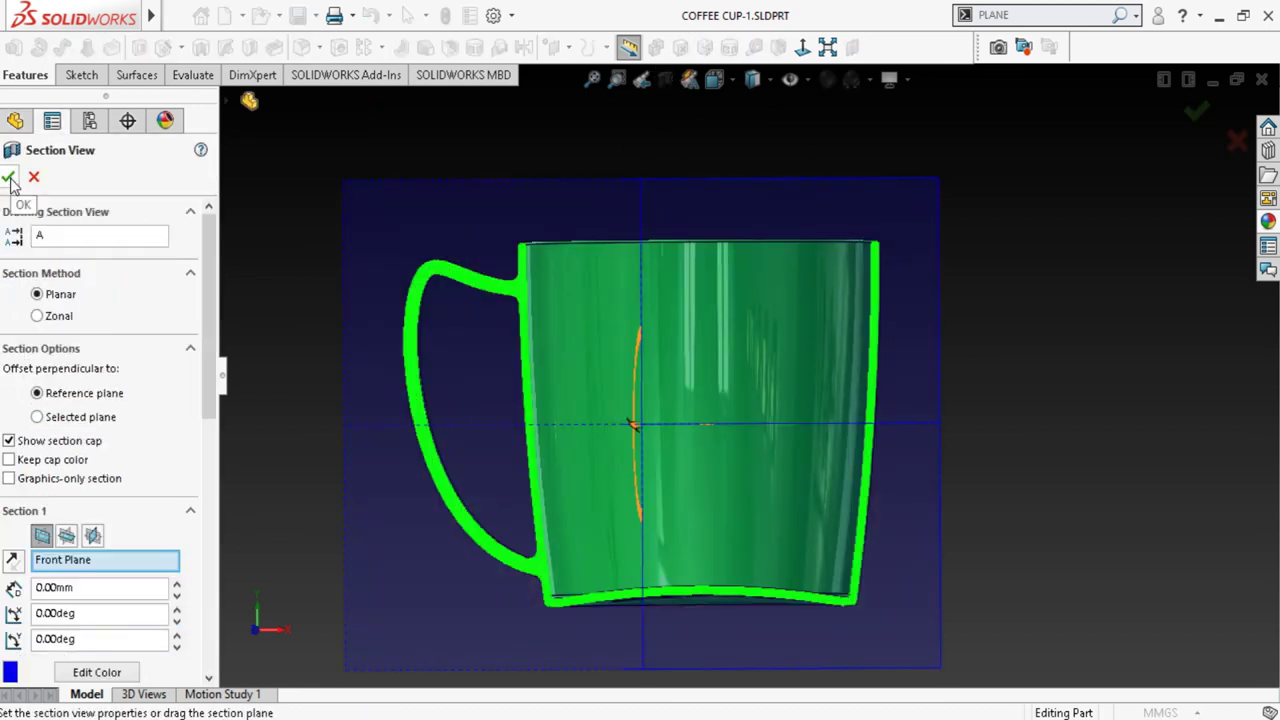
left_click(9, 180)
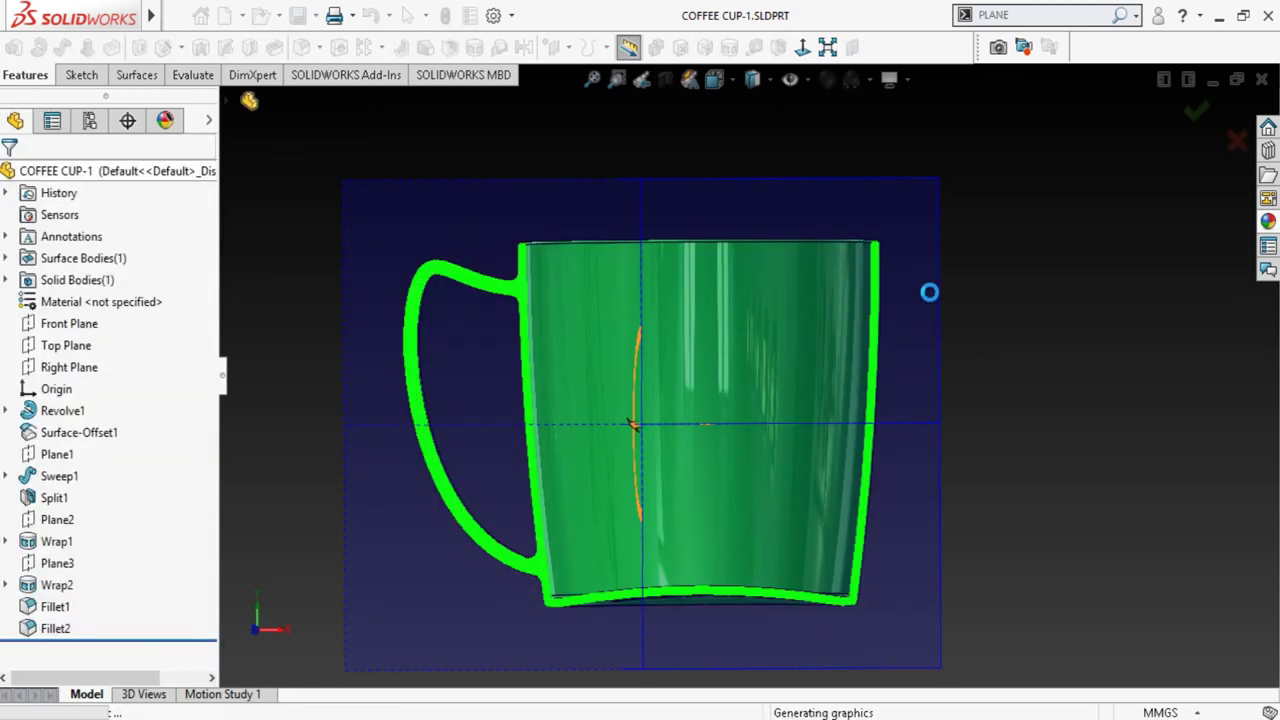
mouse_move(1010, 352)
middle_mouse_down()
mouse_move(951, 266)
mouse_move(909, 329)
mouse_move(1006, 389)
mouse_move(997, 437)
mouse_move(1043, 429)
mouse_move(951, 337)
mouse_move(1011, 391)
mouse_move(1008, 420)
mouse_move(908, 401)
mouse_move(974, 414)
mouse_move(1014, 391)
mouse_move(874, 437)
middle_mouse_up()
scroll(565, 300, "down", 3)
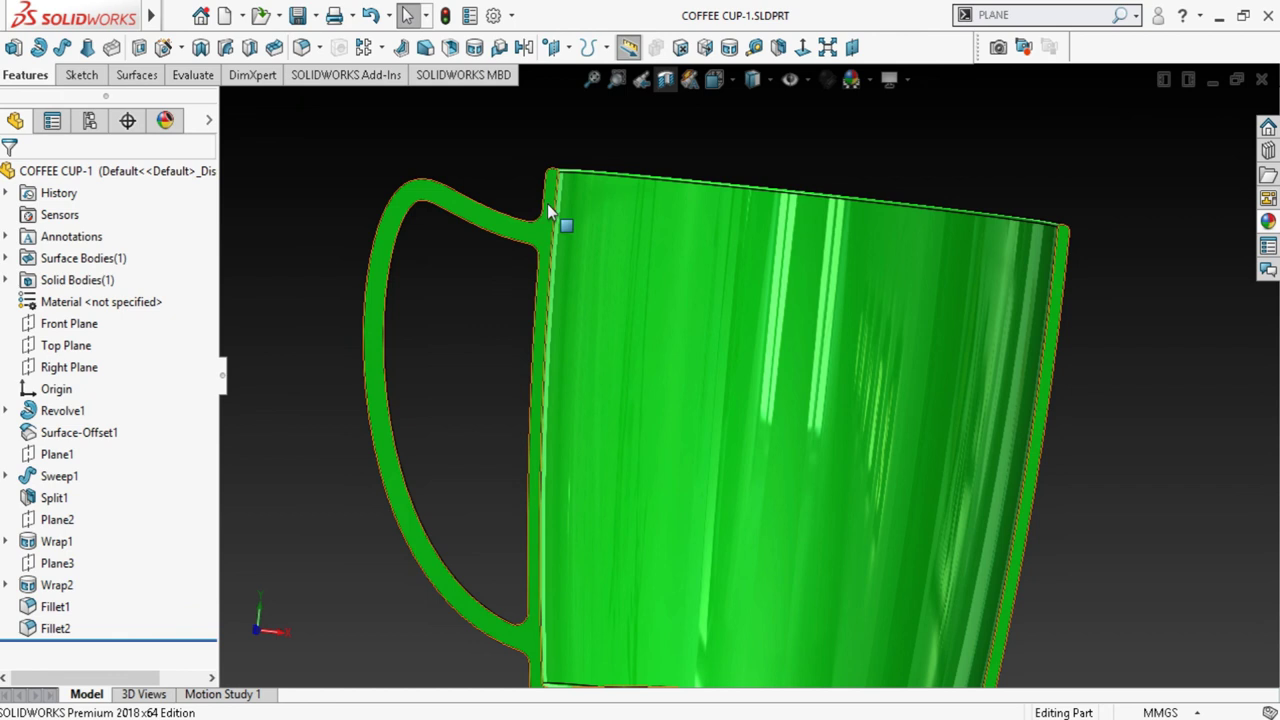
key("f")
scroll(603, 574, "down", 2)
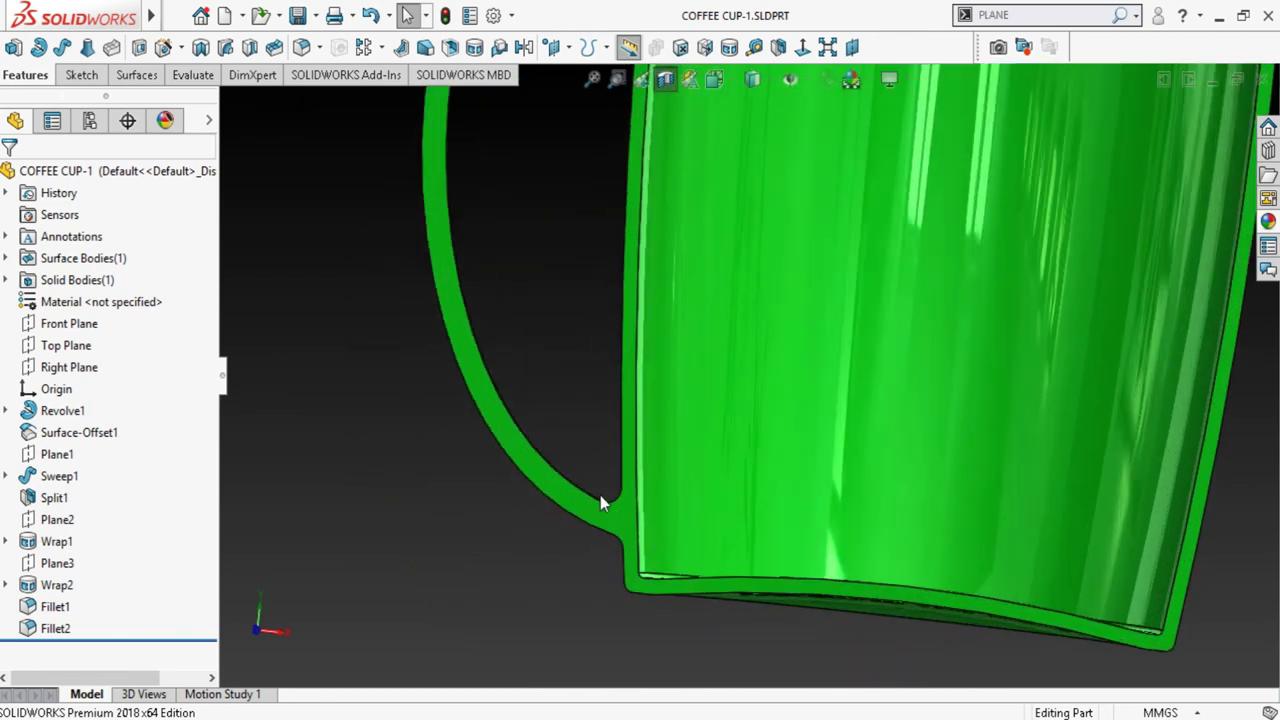
key("f")
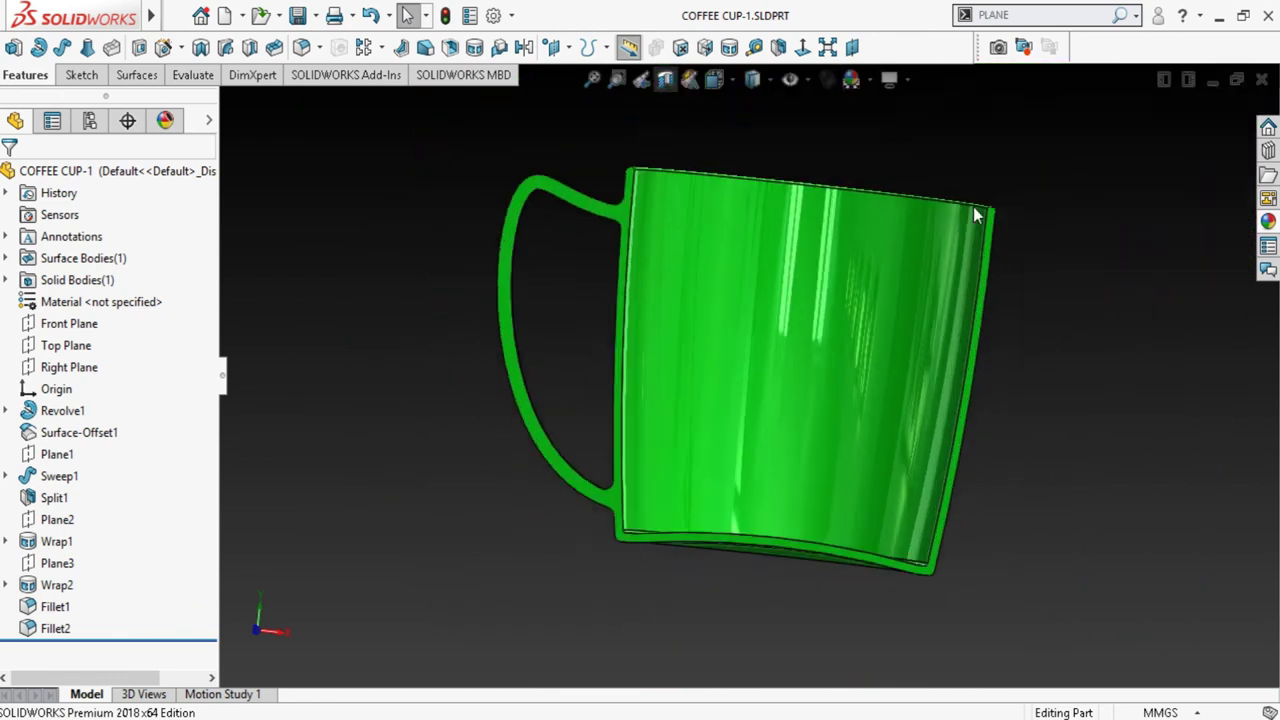
Face the mug straight on, turn off the section view, and open Motion Study 1
left_click(803, 50)
scroll(935, 299, "down", 2)
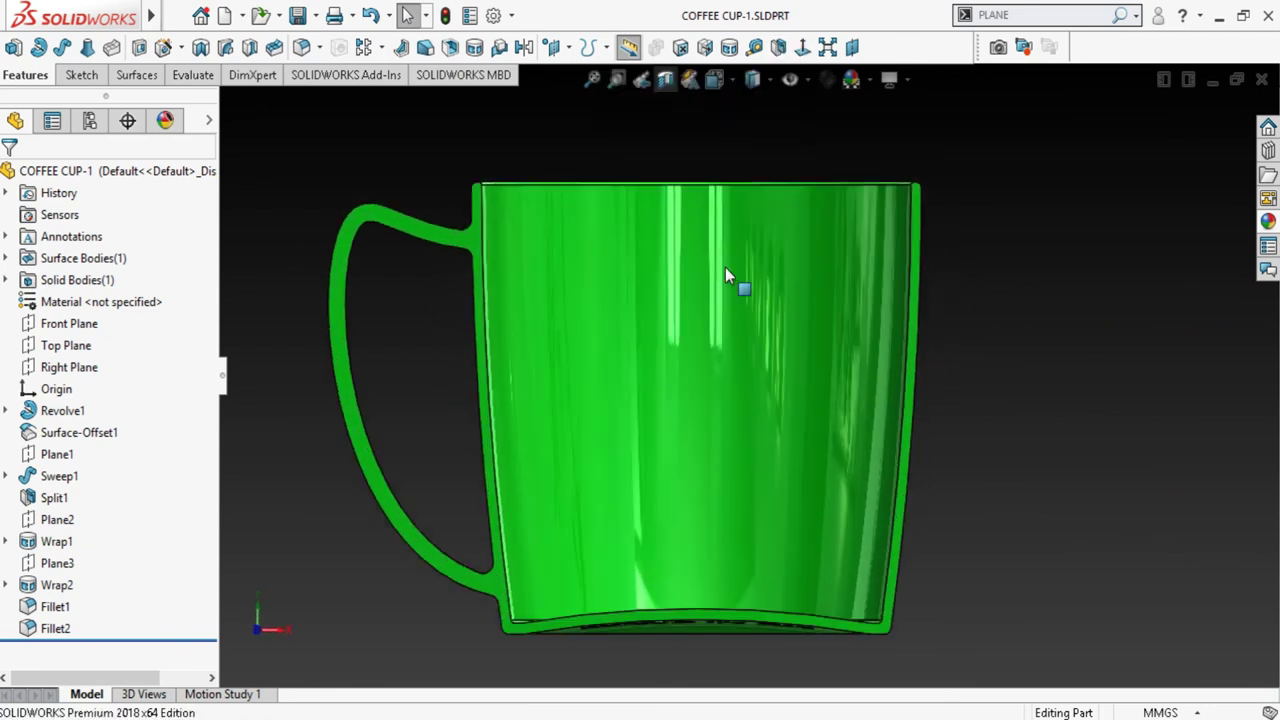
scroll(725, 267, "up", 1)
left_click(665, 79)
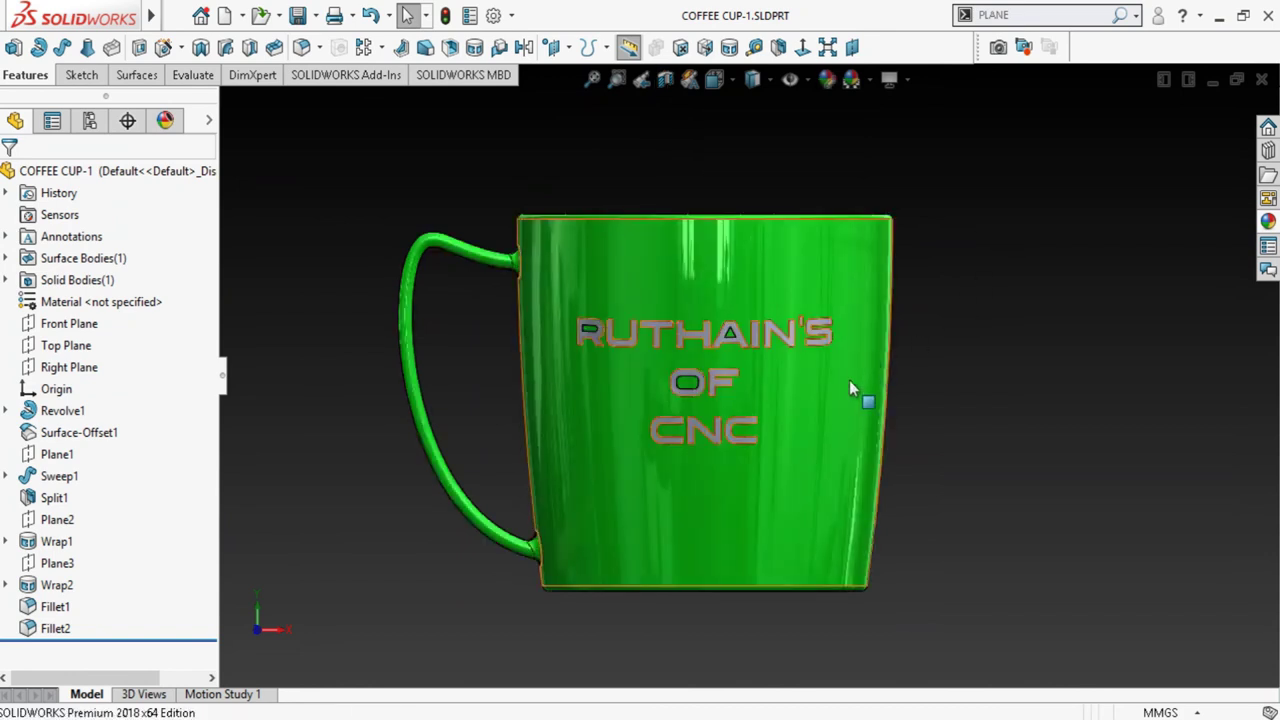
scroll(655, 407, "down", 1)
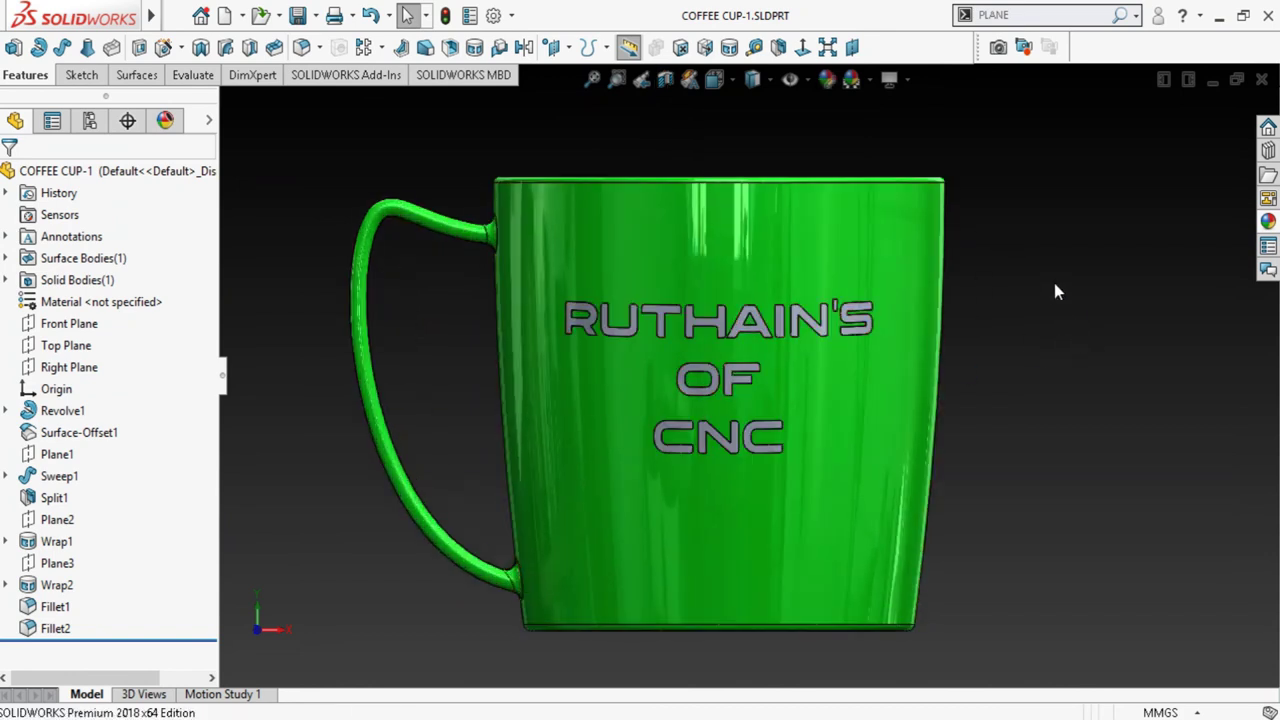
scroll(1054, 283, "up", 1)
left_click(445, 15)
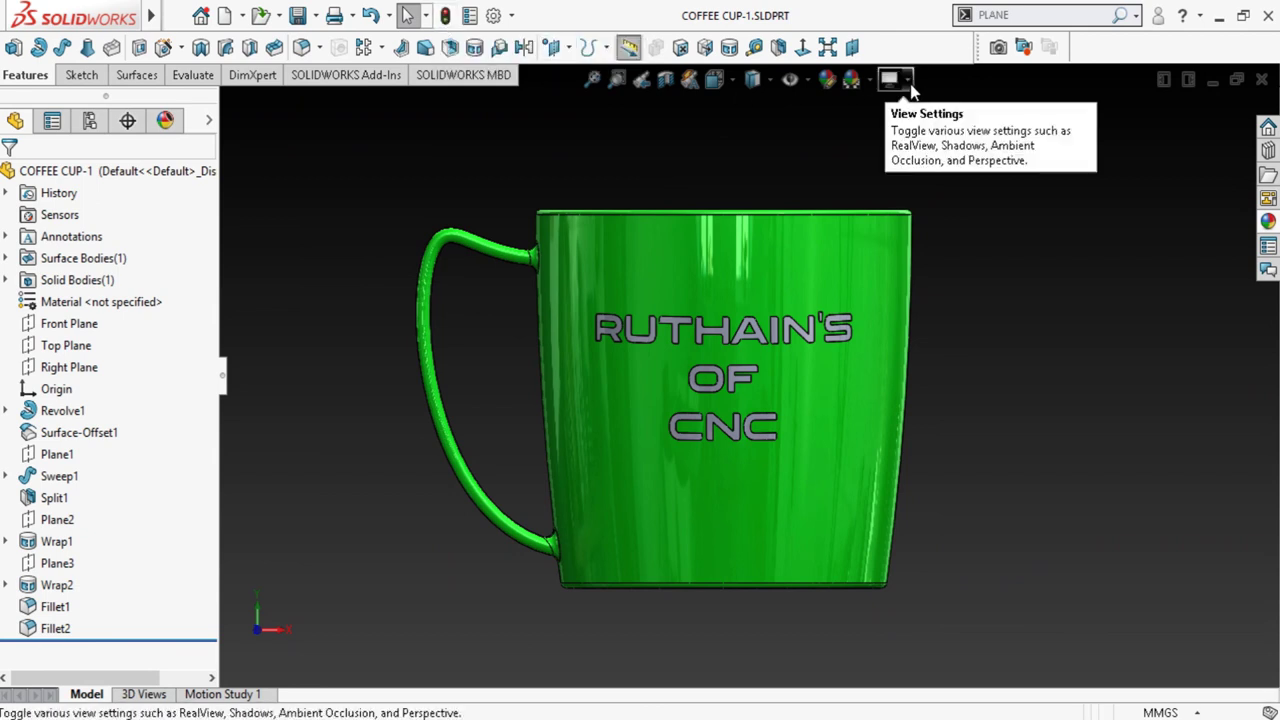
left_click(870, 86)
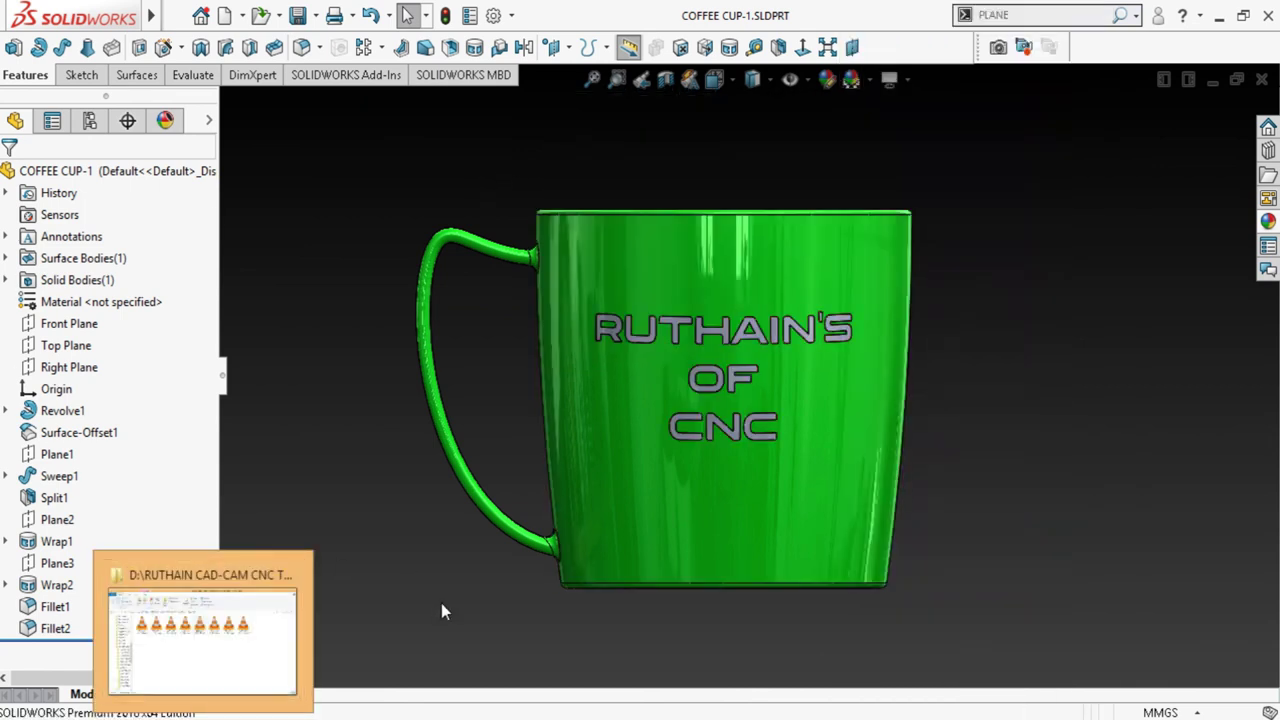
left_click(215, 698)
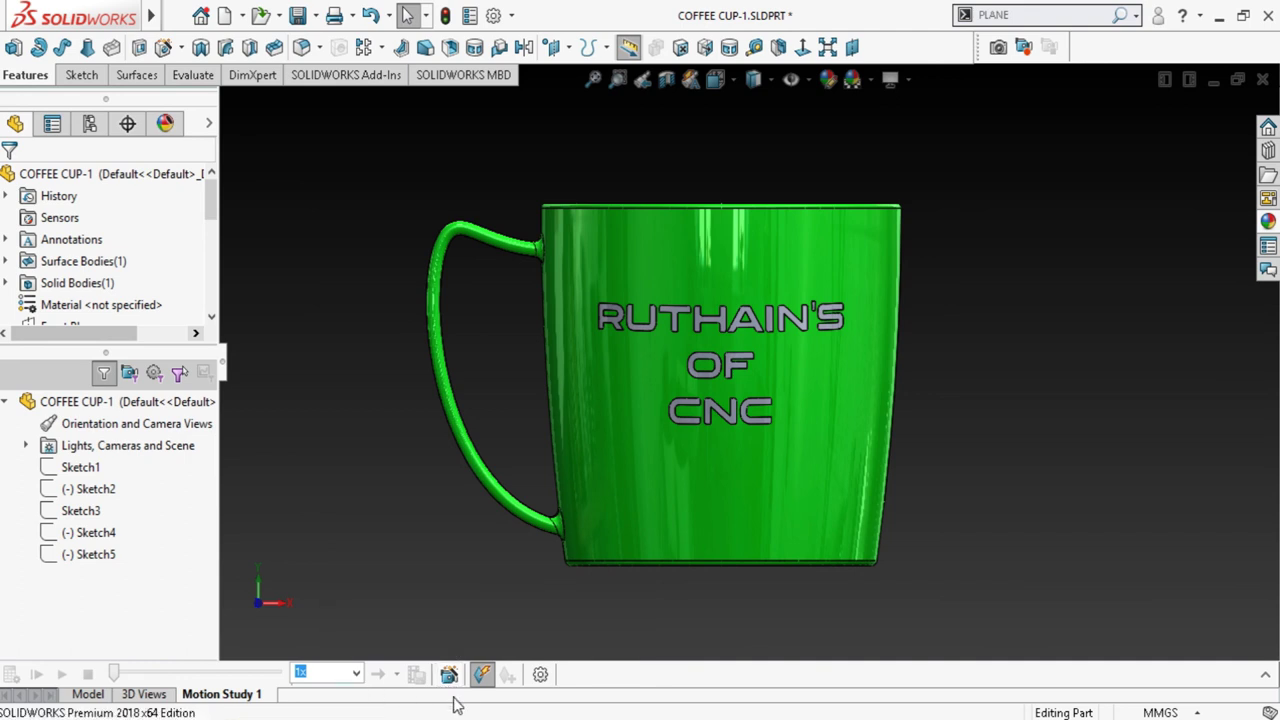
Use the Animation Wizard to rotate the model one clockwise turn about Y over 15 seconds
left_click(449, 675)
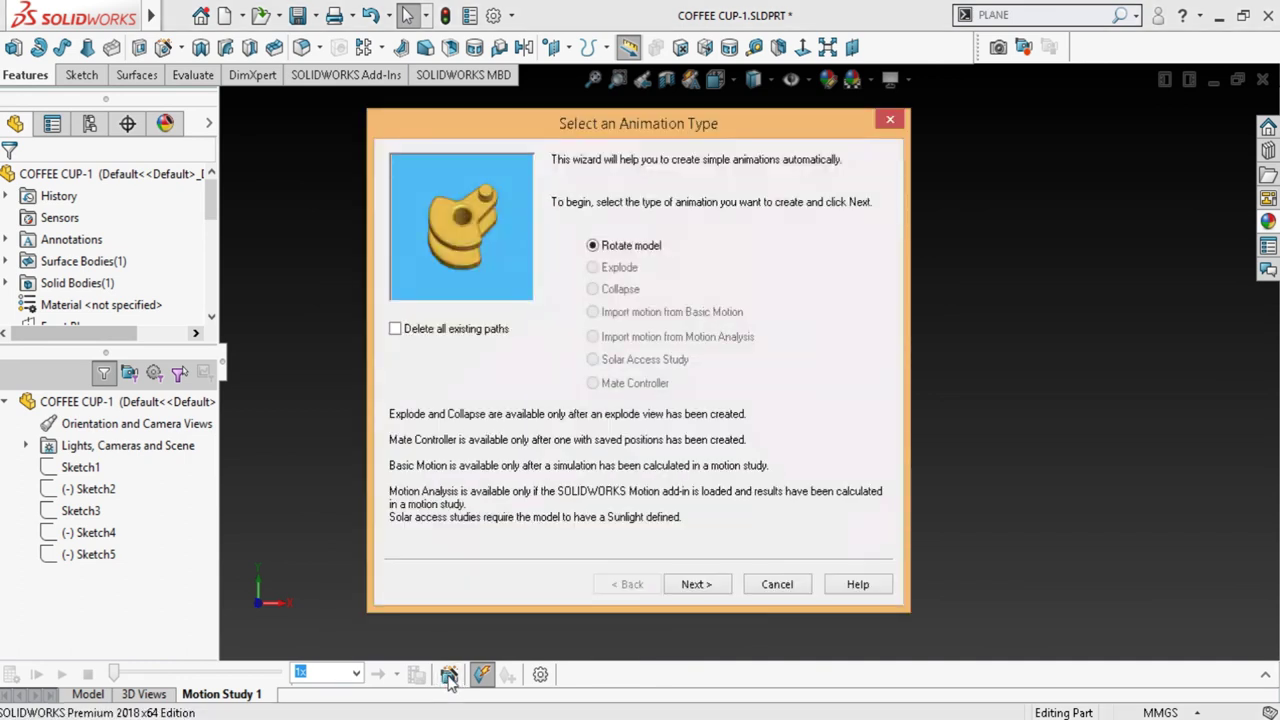
left_click(709, 585)
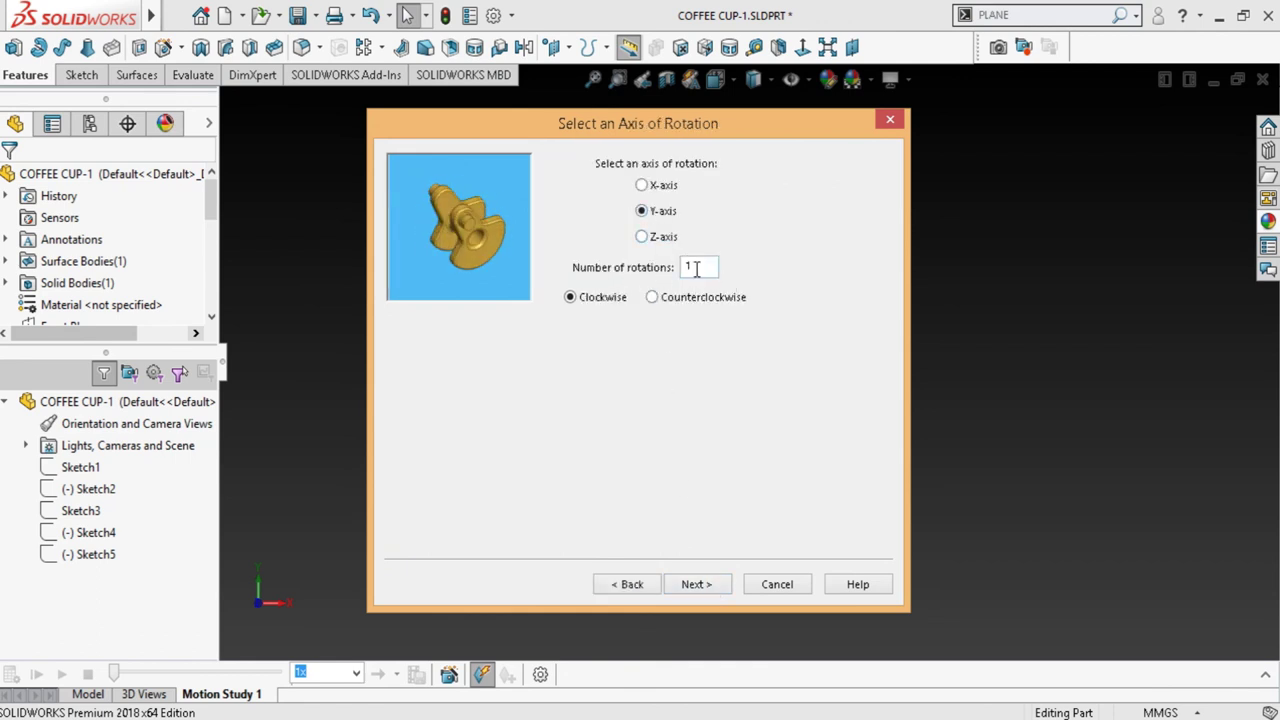
left_click(703, 590)
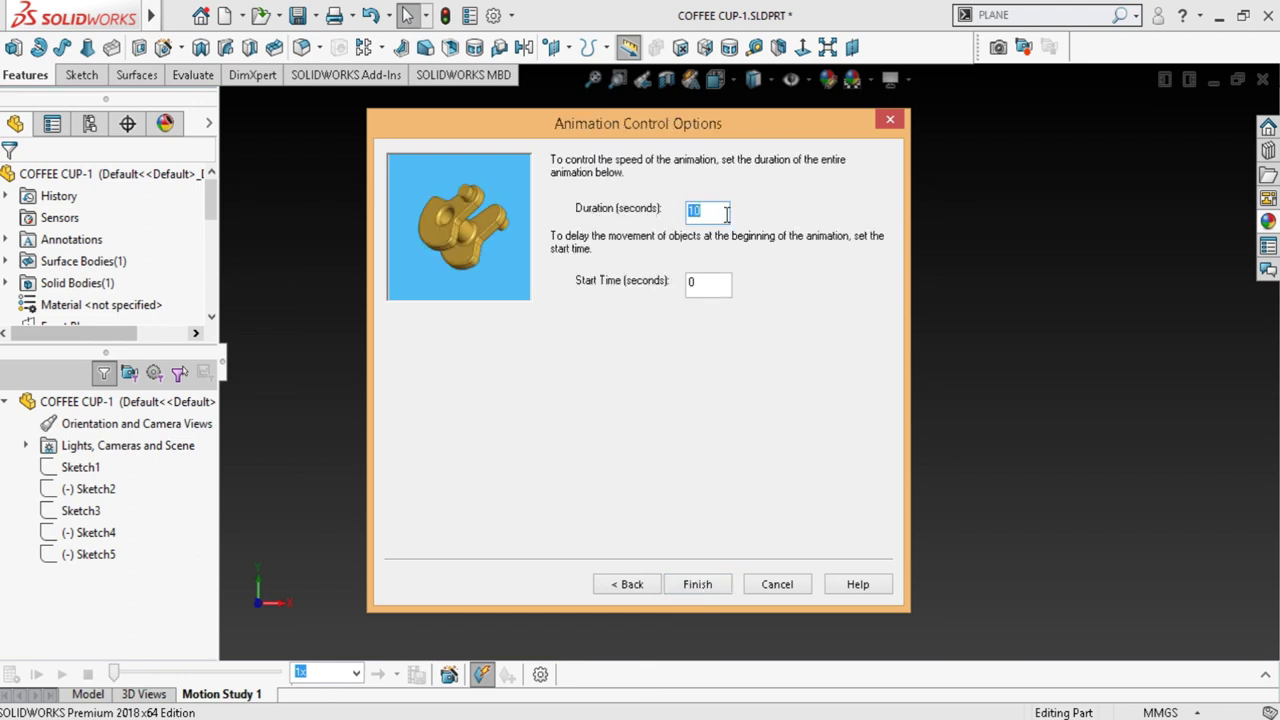
type("15")
left_click(699, 584)
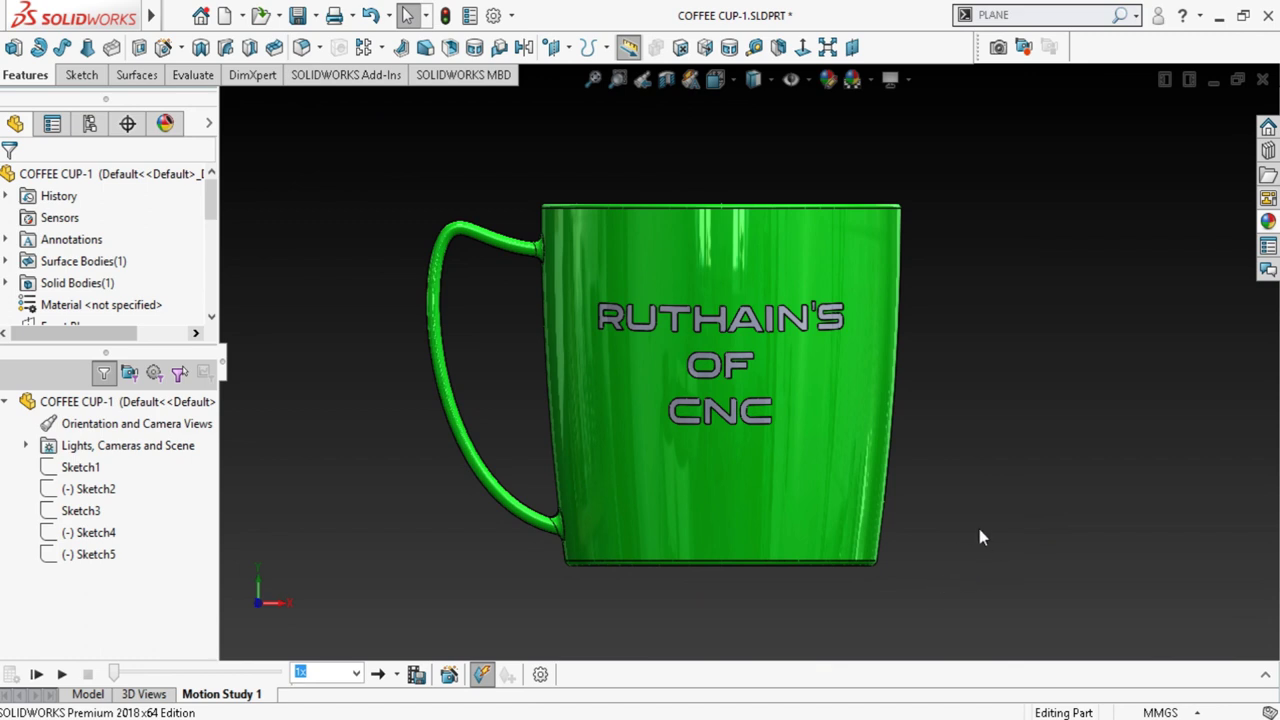
Start saving the animation and browse the save locations to Local Disk (D:)
left_click(416, 676)
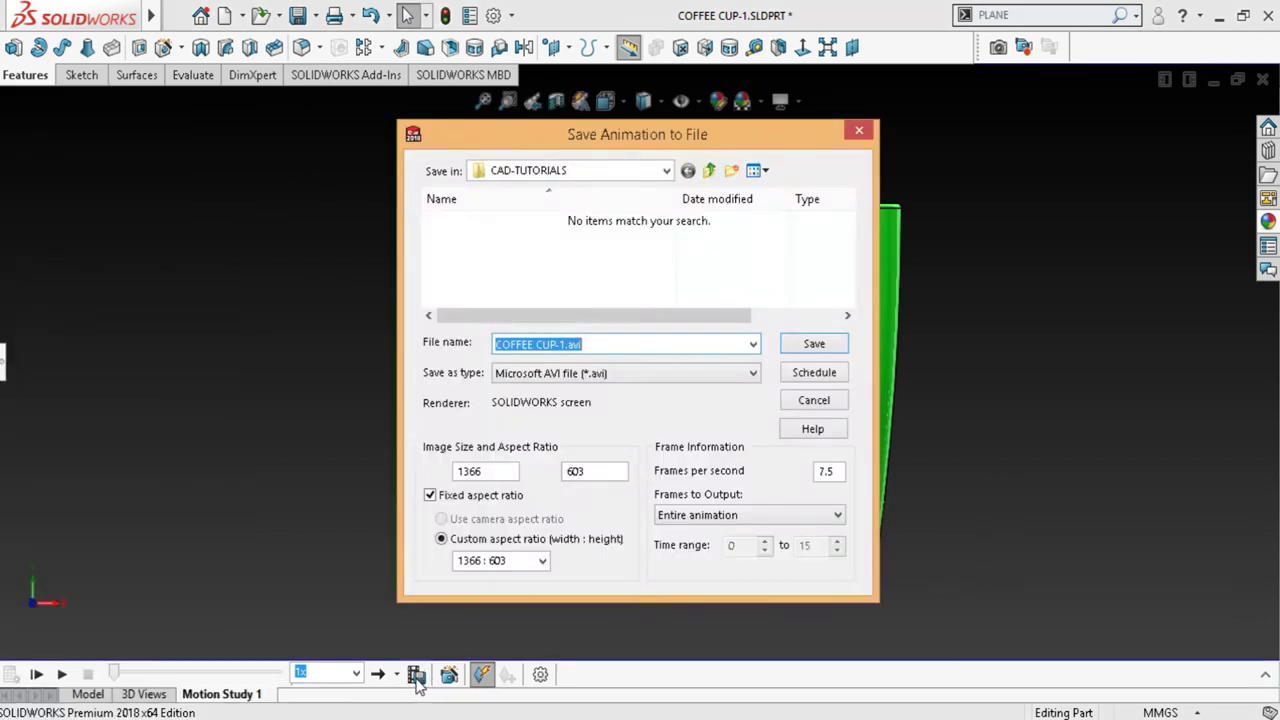
mouse_move(480, 198)
left_click(710, 172)
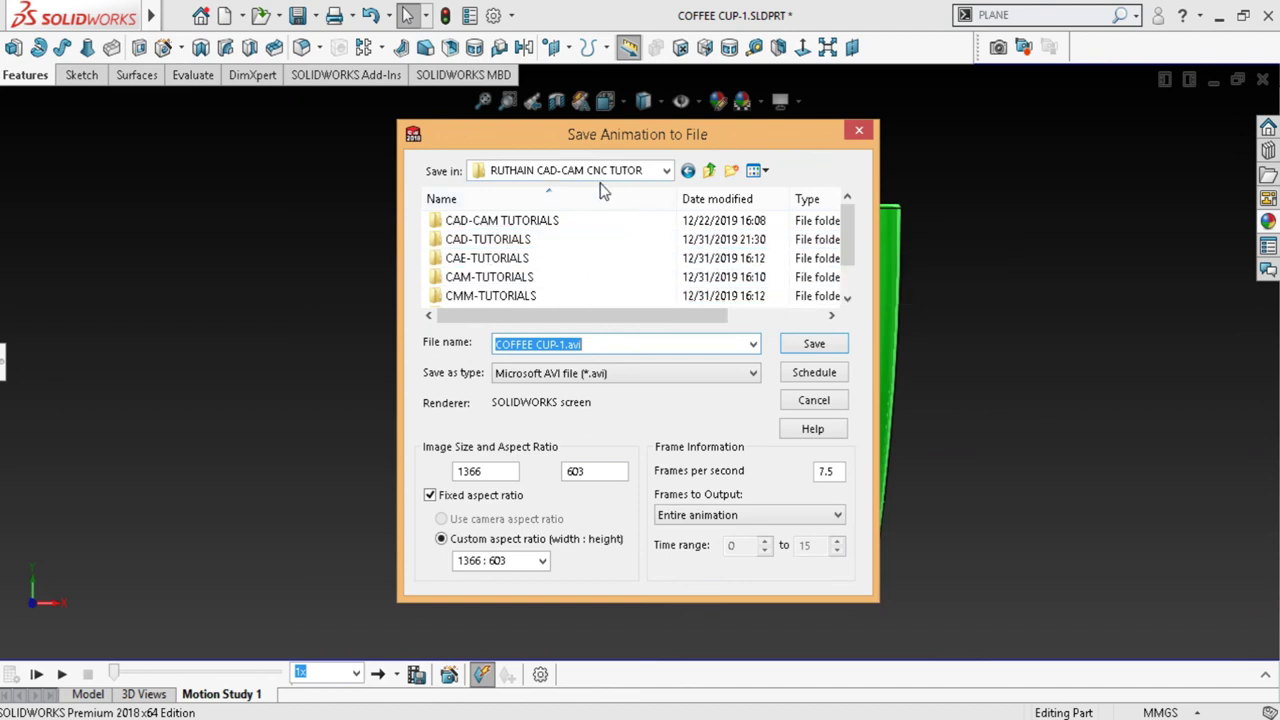
left_click(567, 172)
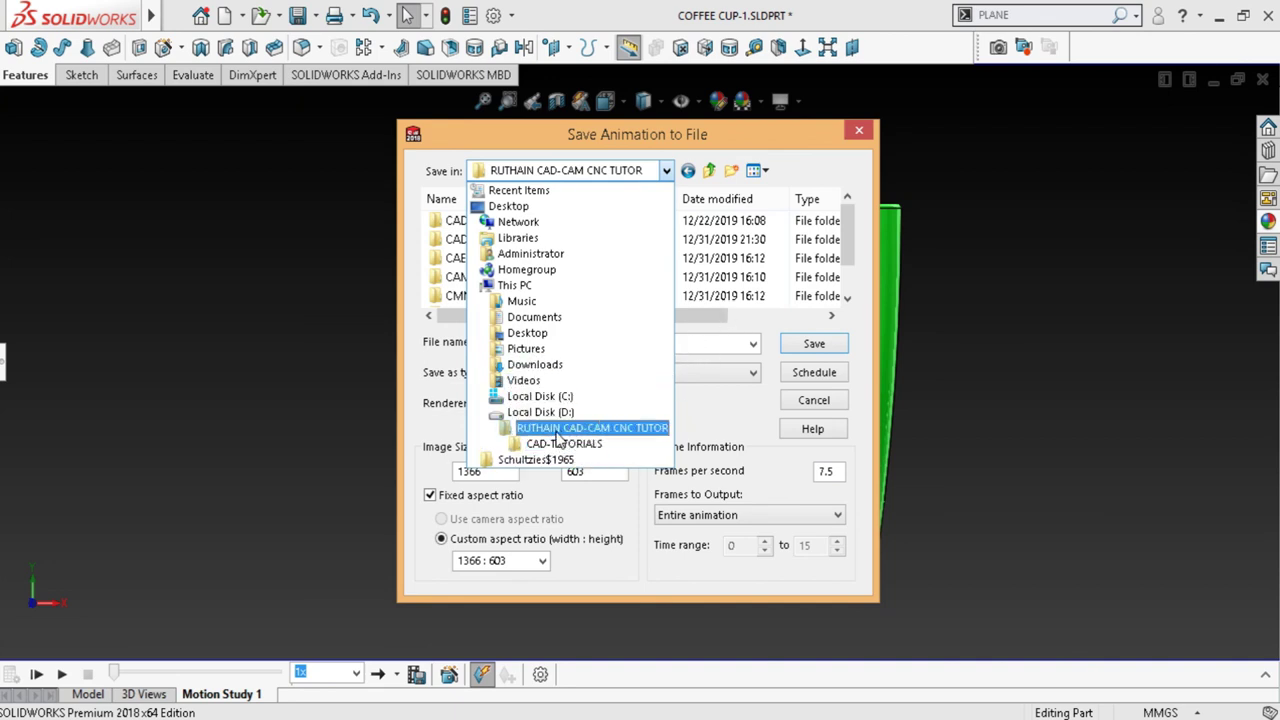
left_click(549, 432)
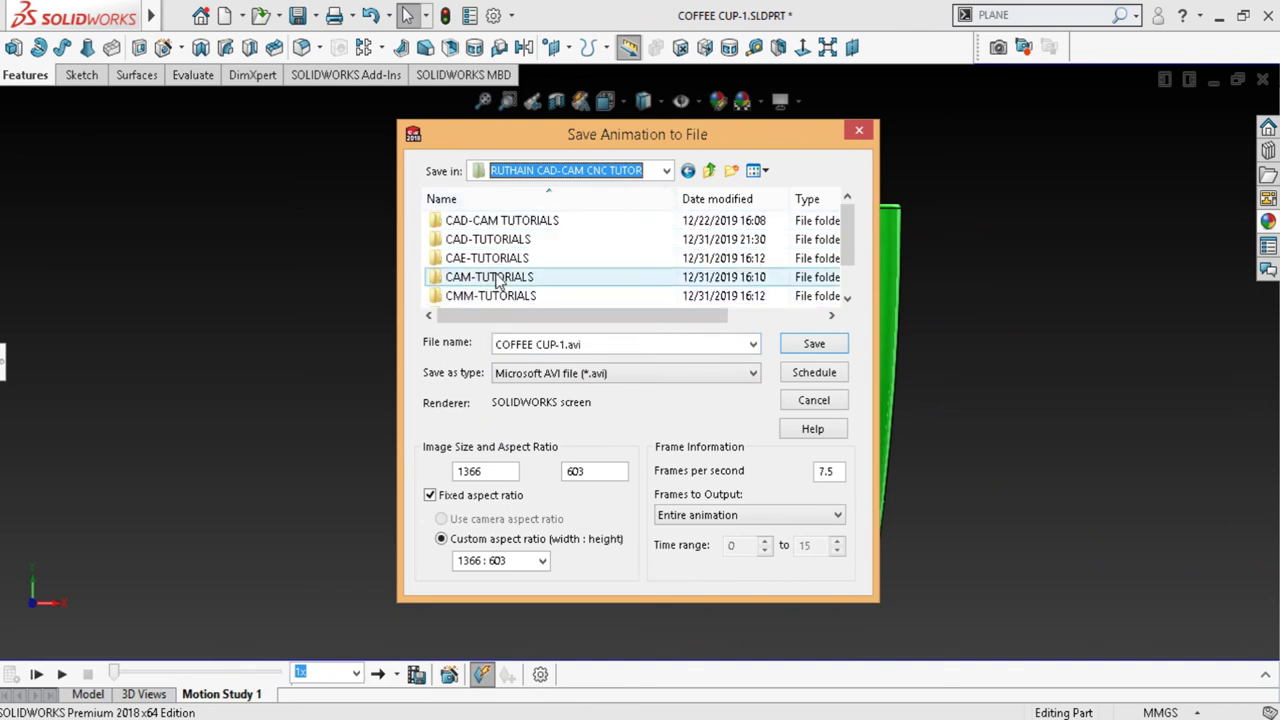
mouse_move(545, 199)
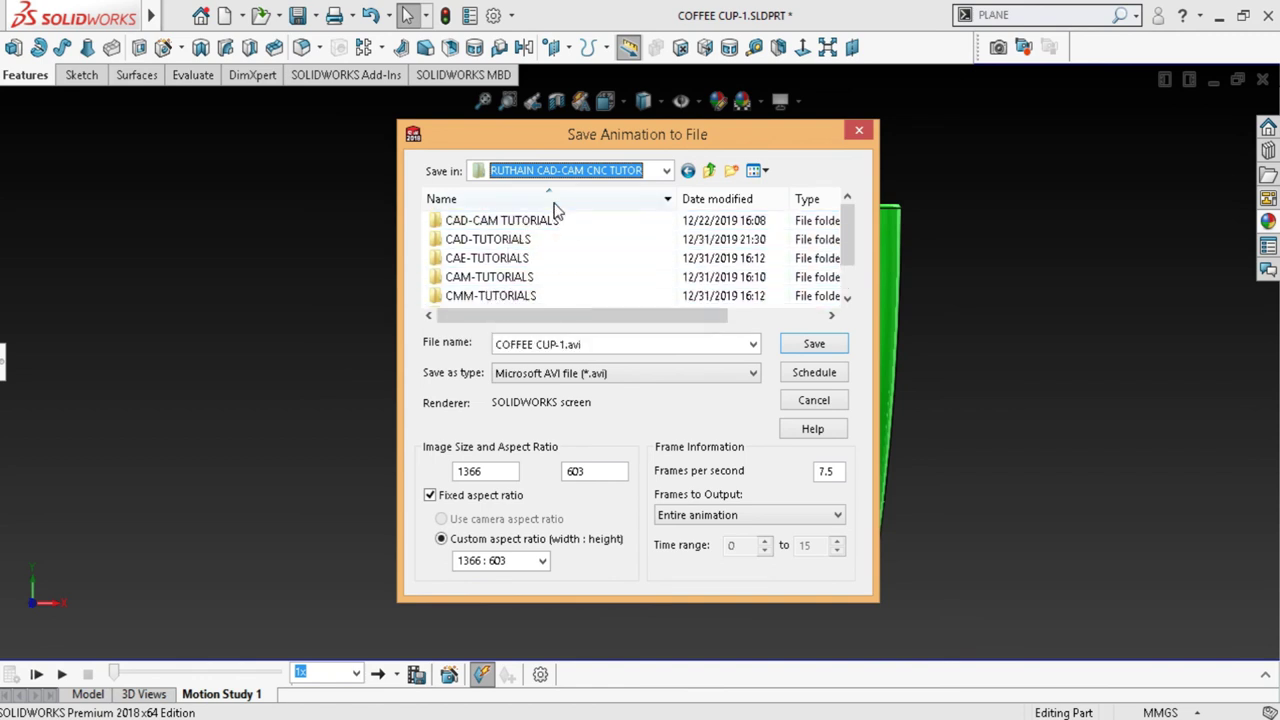
left_click(512, 173)
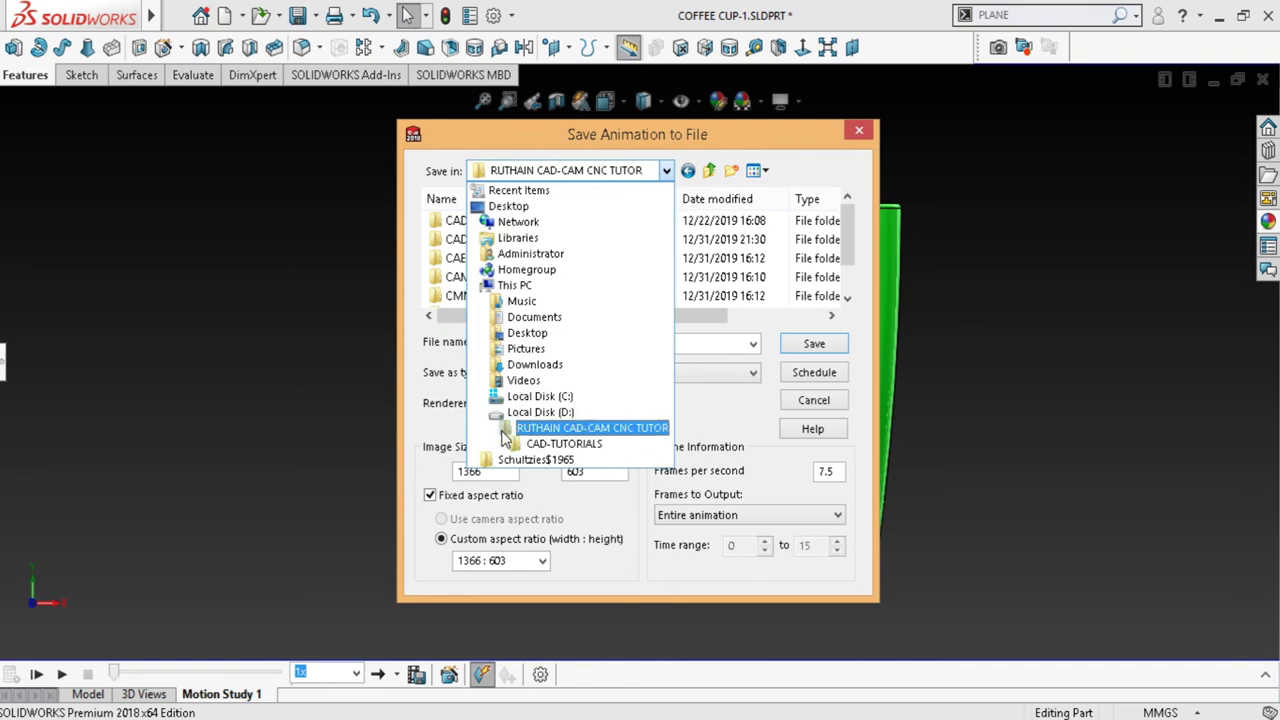
left_click(564, 444)
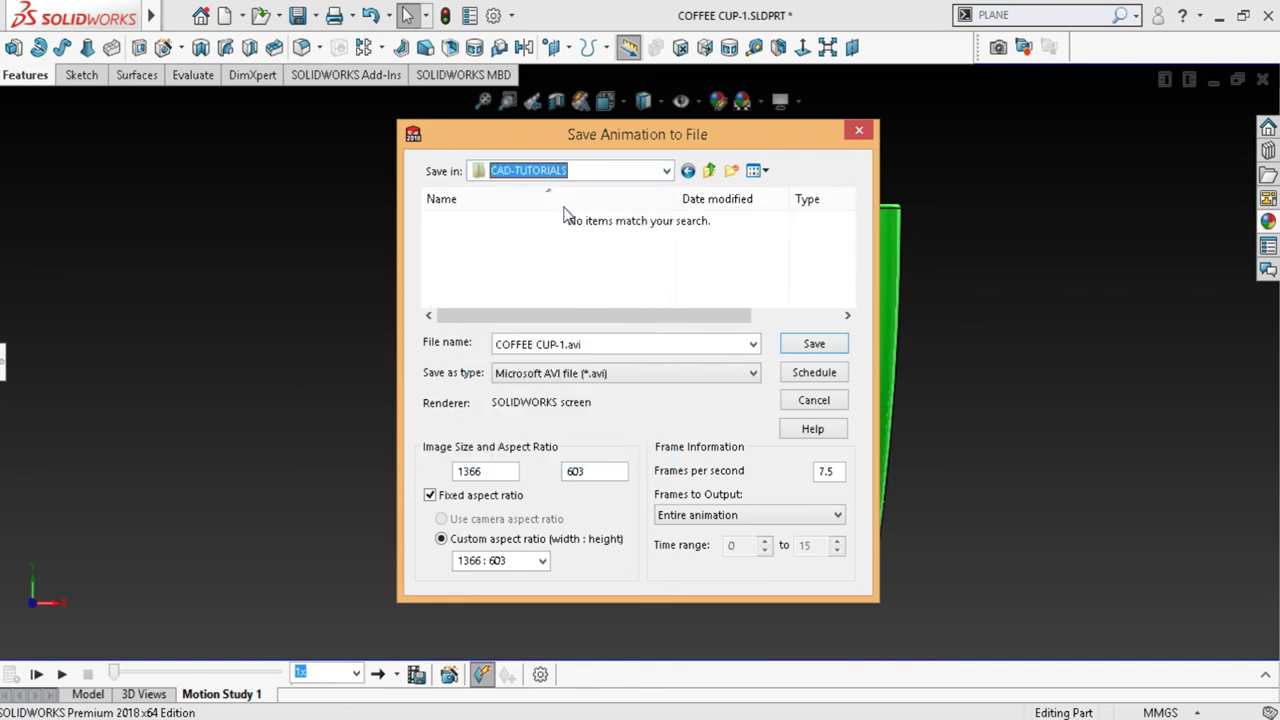
left_click(712, 170)
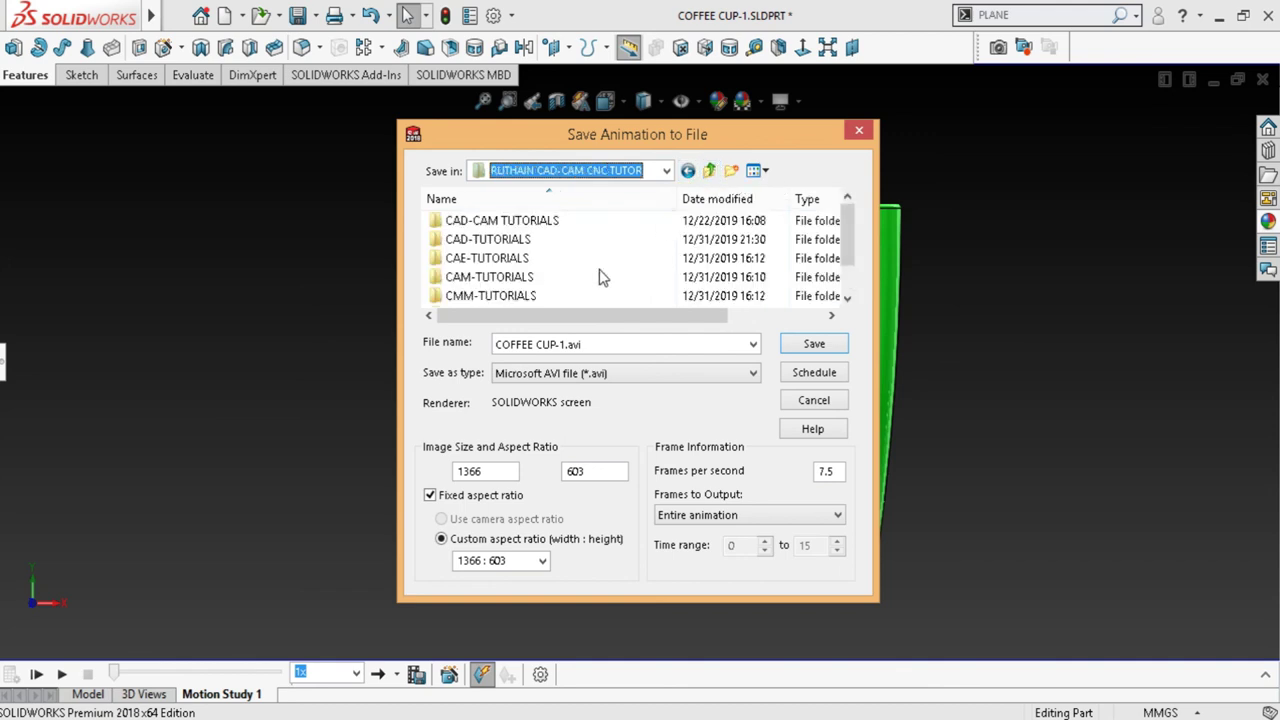
left_click(689, 172)
left_click(666, 172)
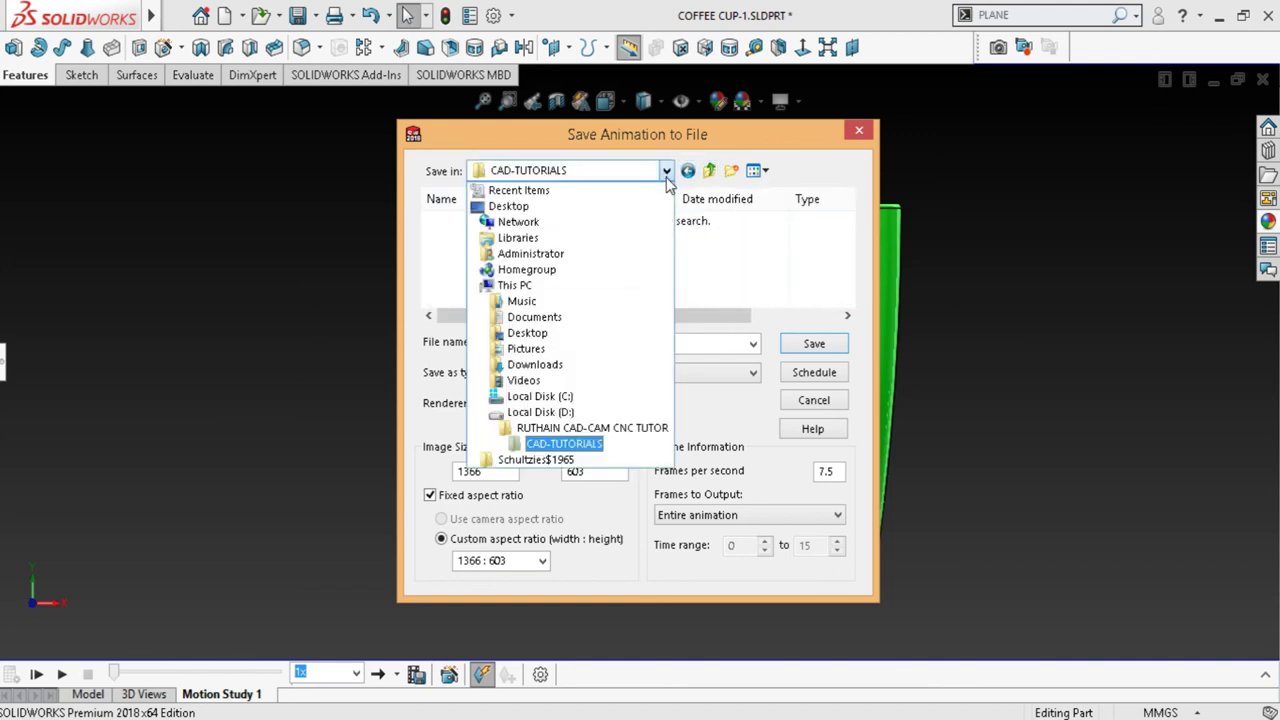
left_click(538, 412)
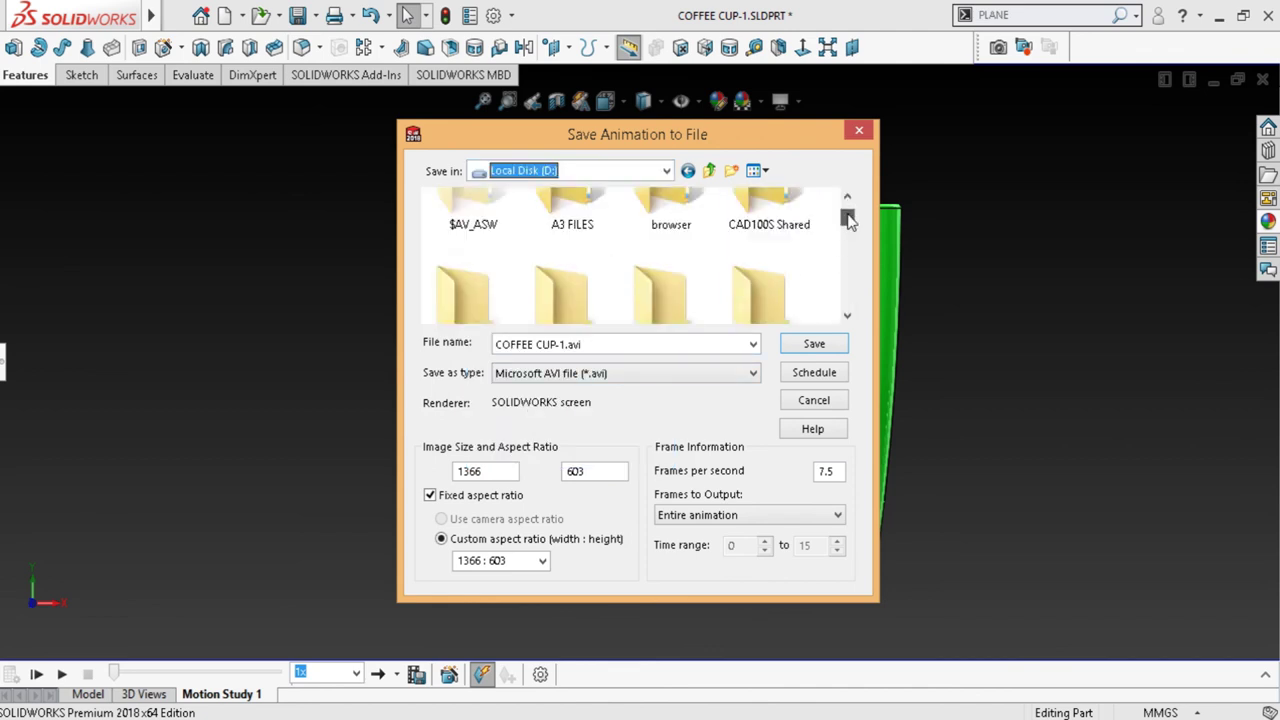
Open the HOME-1 > OBS VIDEO folder and save the animation as COFFEE CUP-1.avi
mouse_move(848, 220)
left_mouse_down()
mouse_move(864, 261)
mouse_move(848, 276)
mouse_move(852, 257)
mouse_move(847, 277)
left_mouse_up()
double_click(671, 240)
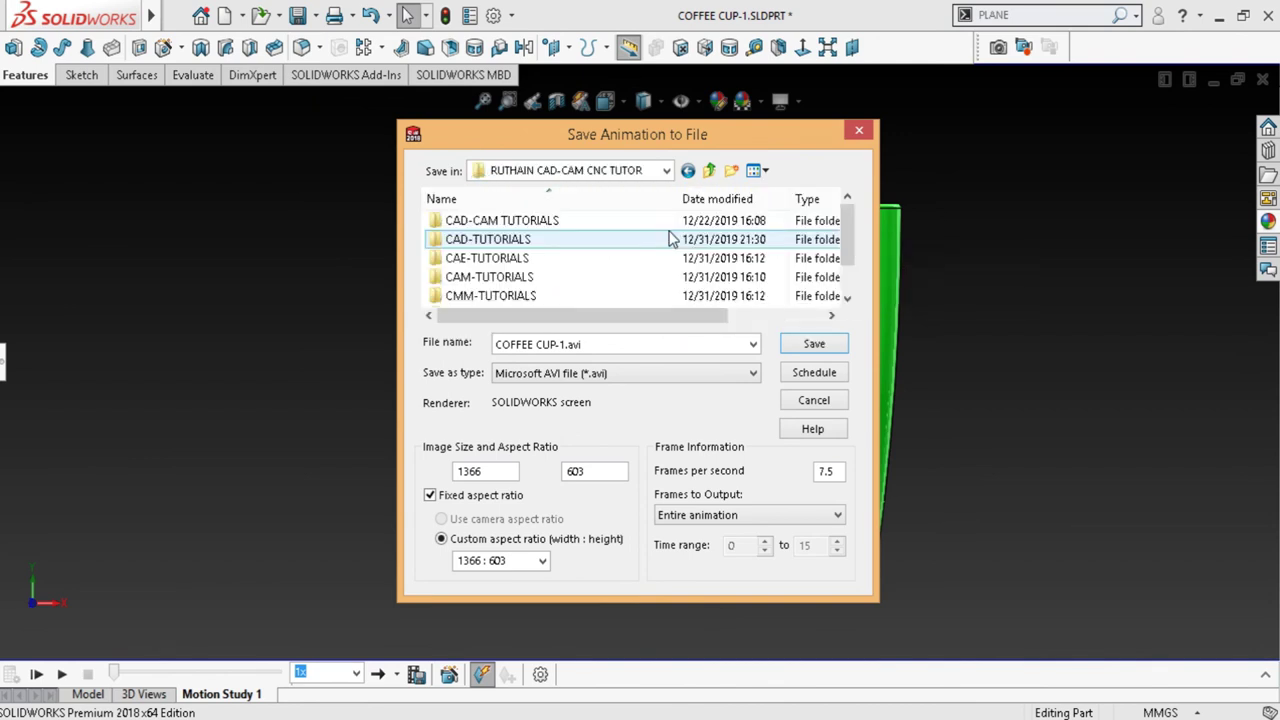
scroll(748, 300, "down", 1)
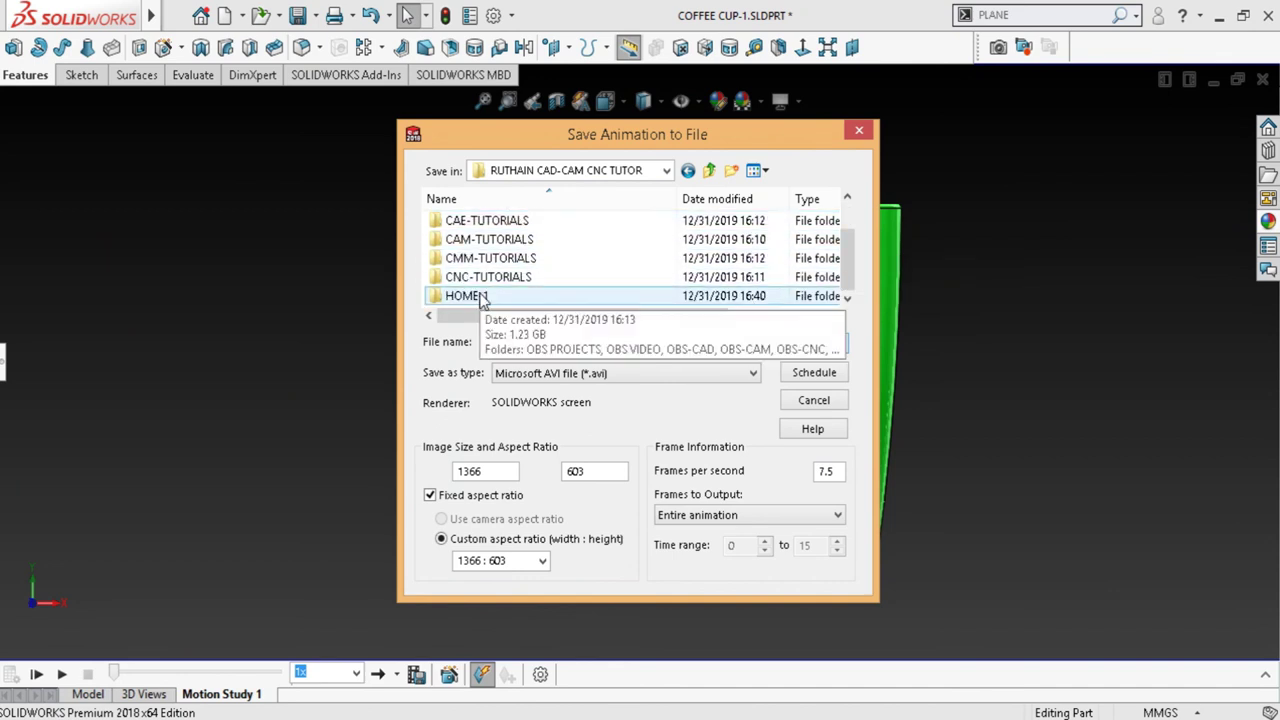
double_click(650, 296)
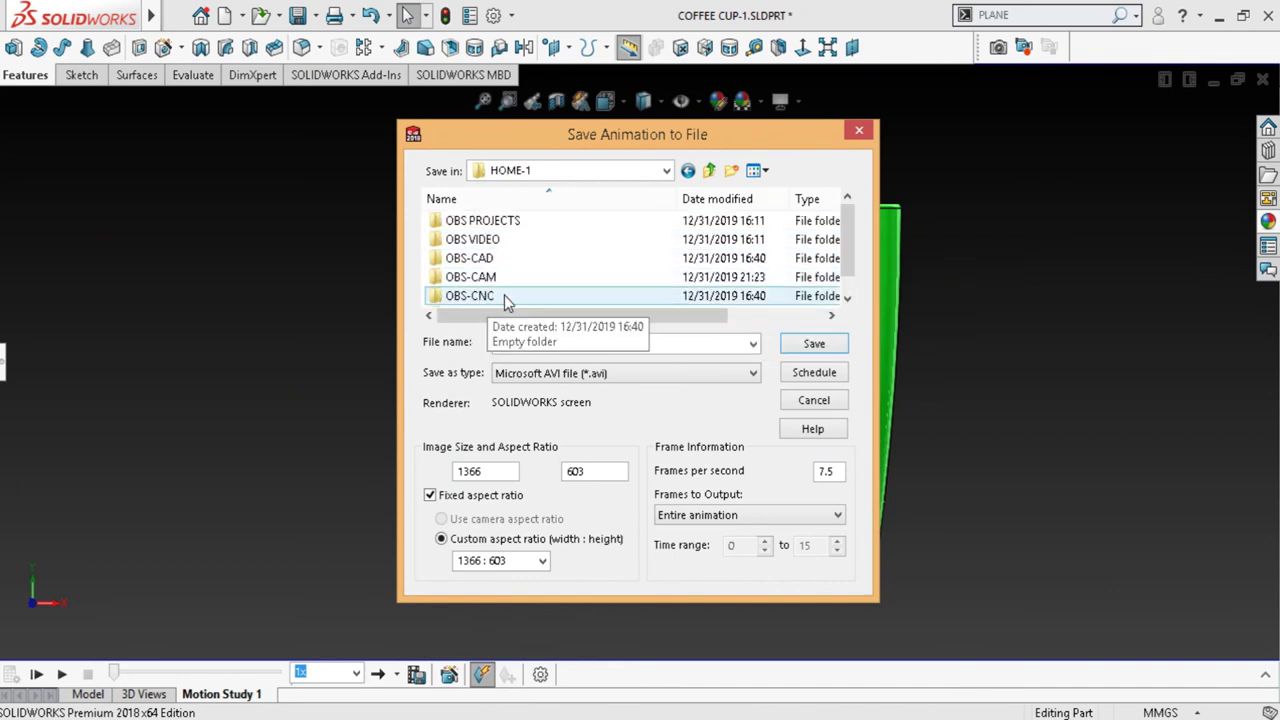
double_click(526, 242)
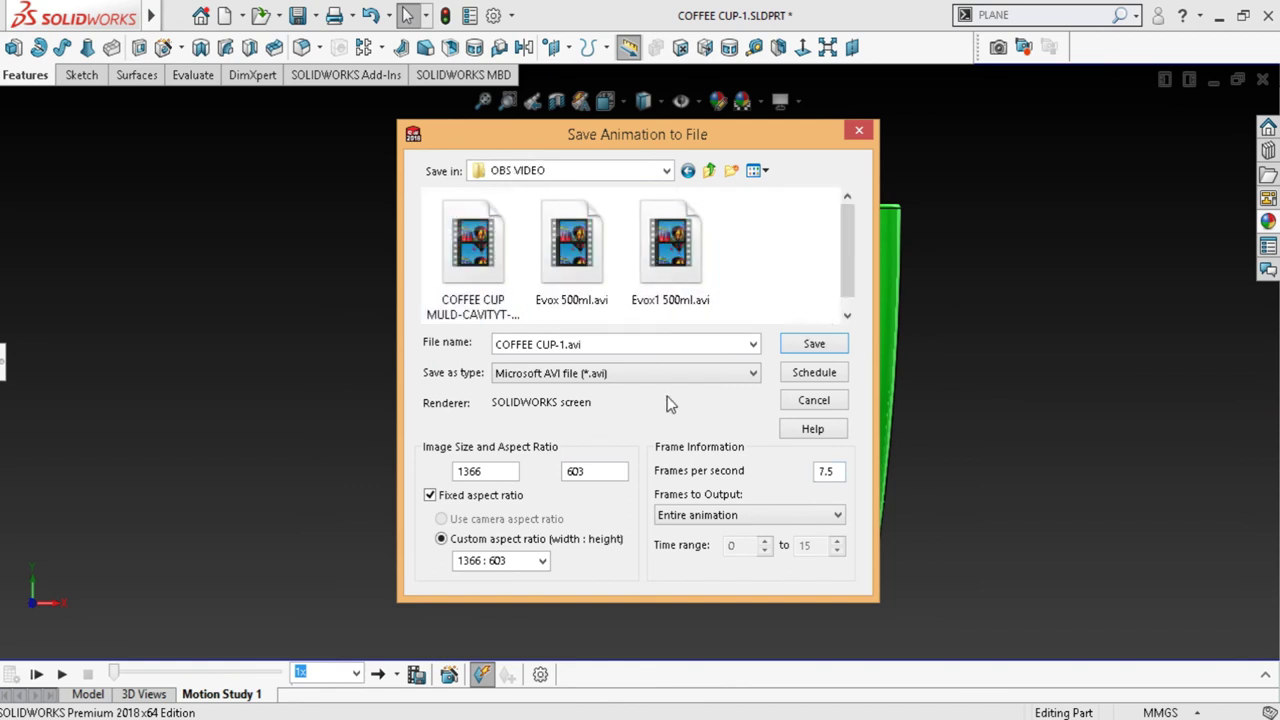
left_click(814, 345)
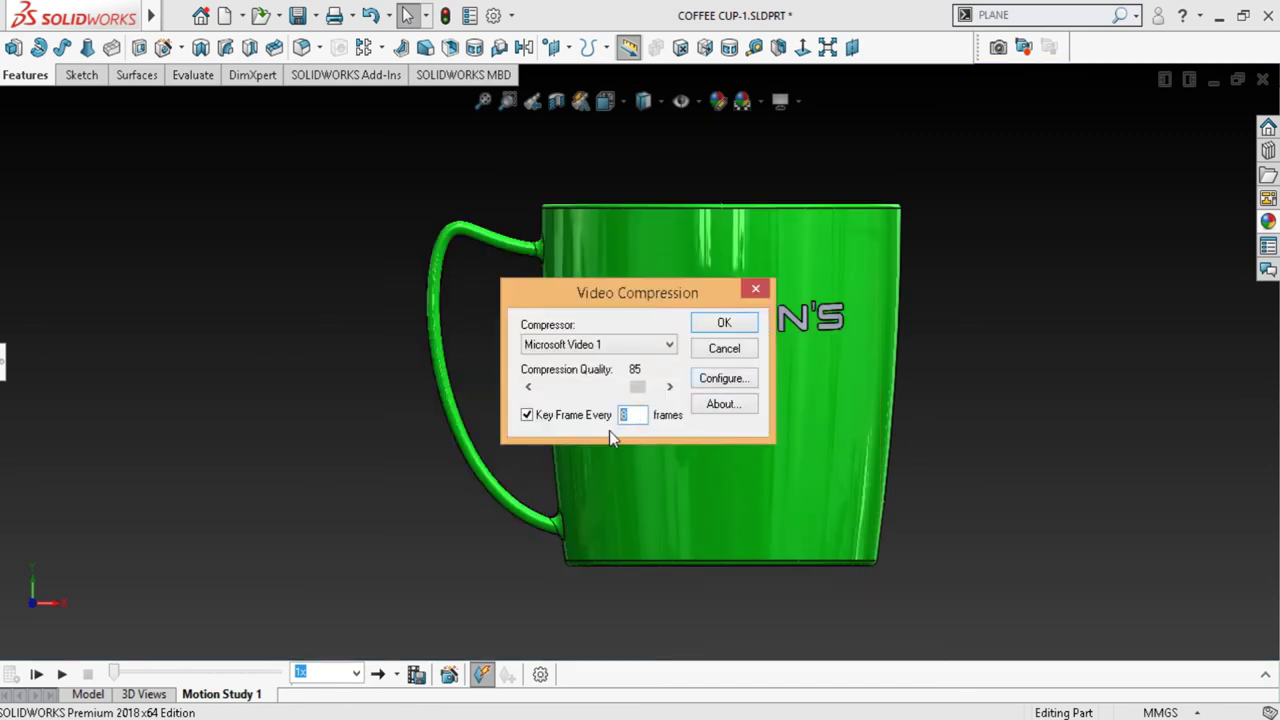
Record the AVI with a key frame every 10 frames, then return to the Model tab
type("10")
left_click(724, 323)
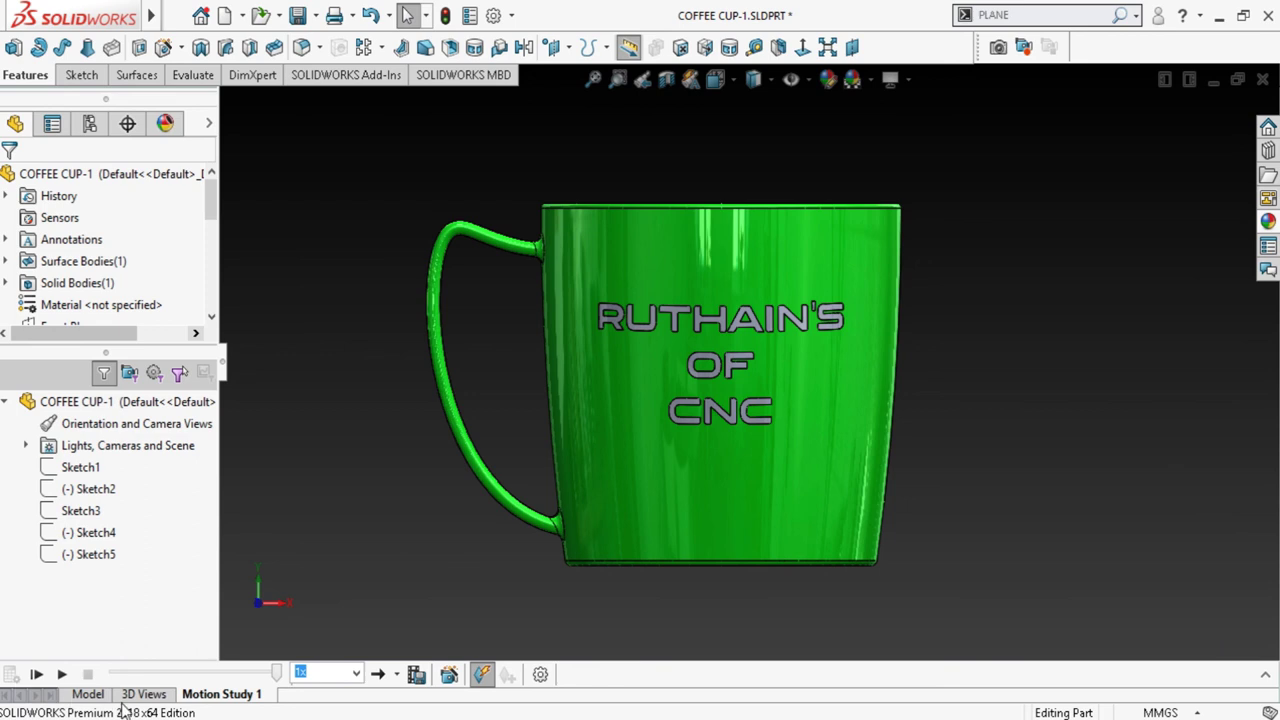
left_click(89, 695)
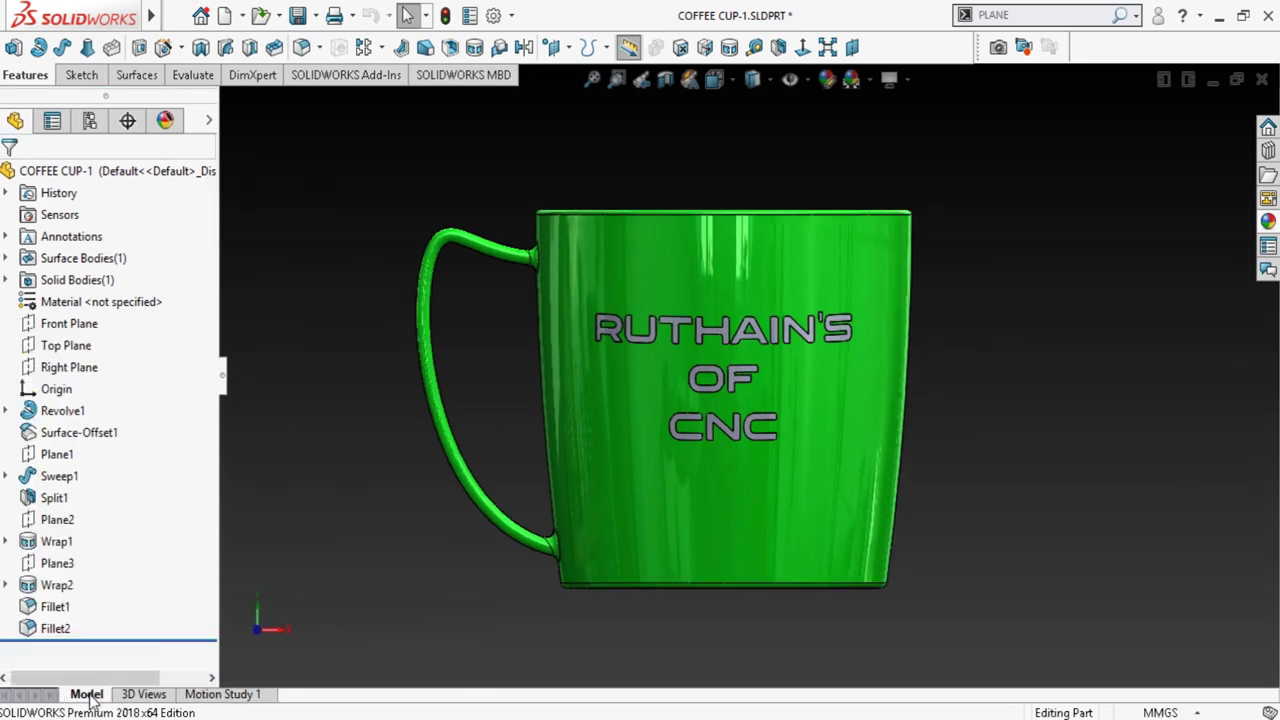